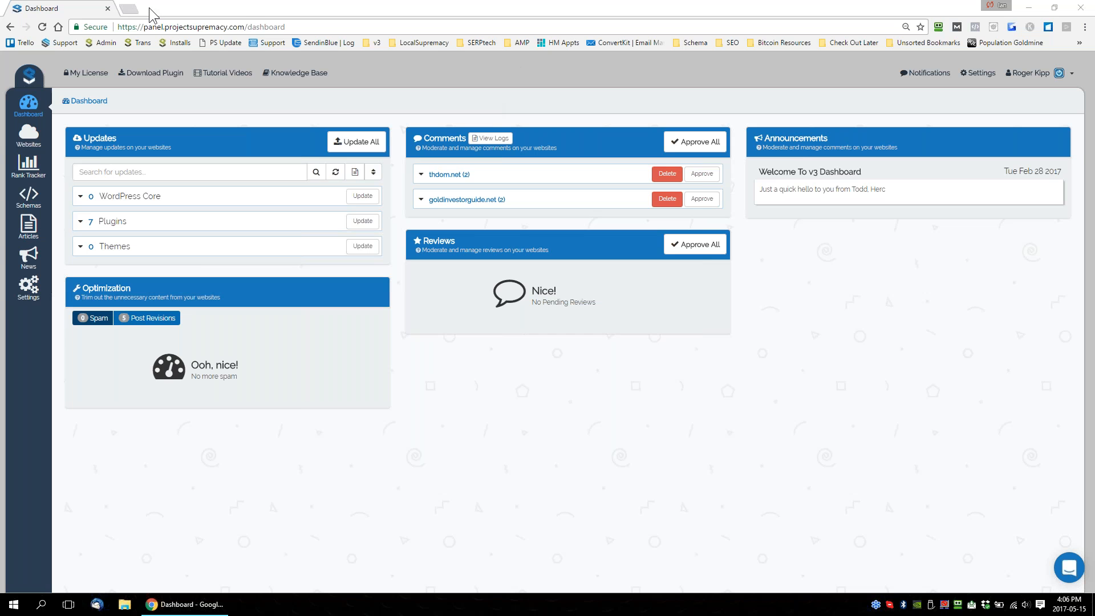
pyautogui.click(129, 9)
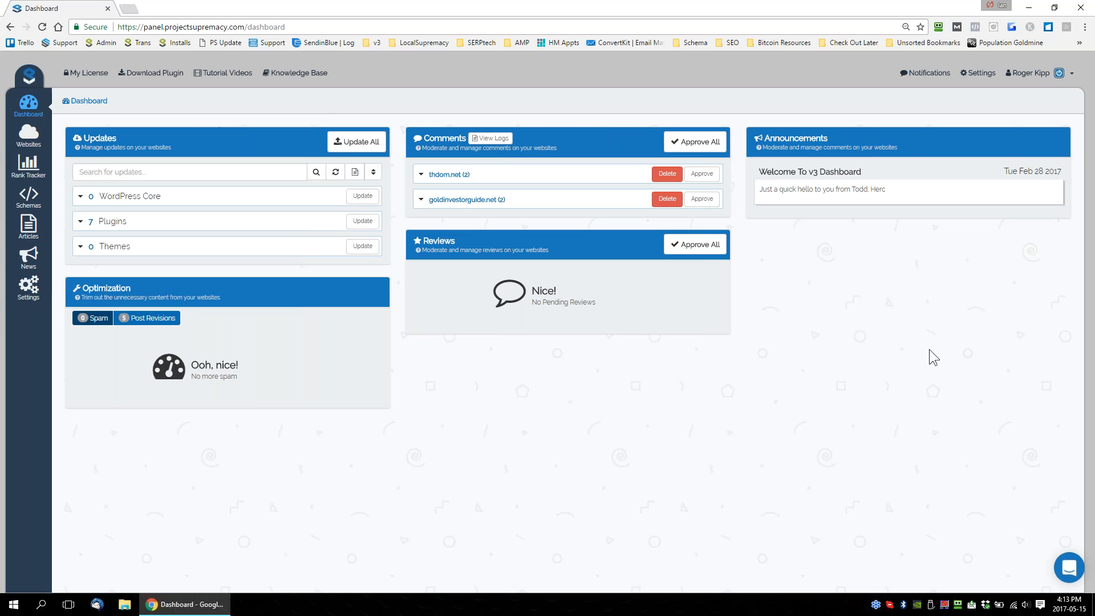
pyautogui.click(357, 142)
# Examine the plugin versions offered for download, including the automatic installer and the ionCube builds, and close the dialog without downloading.
pyautogui.click(151, 73)
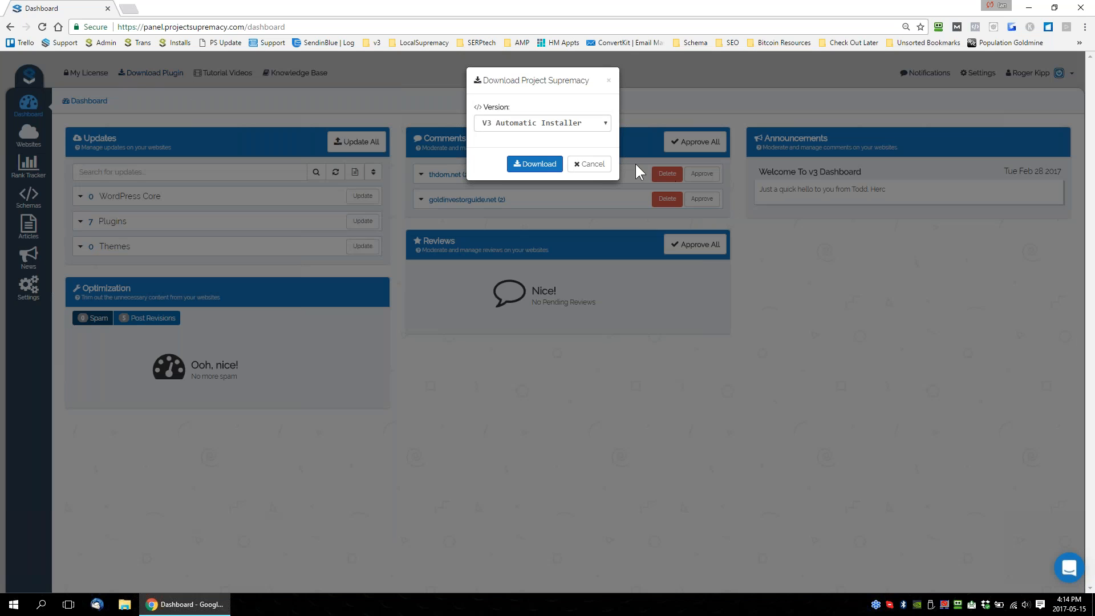
pyautogui.click(589, 150)
pyautogui.hotkey('ctrl', '+')
pyautogui.hotkey('ctrl', '+')
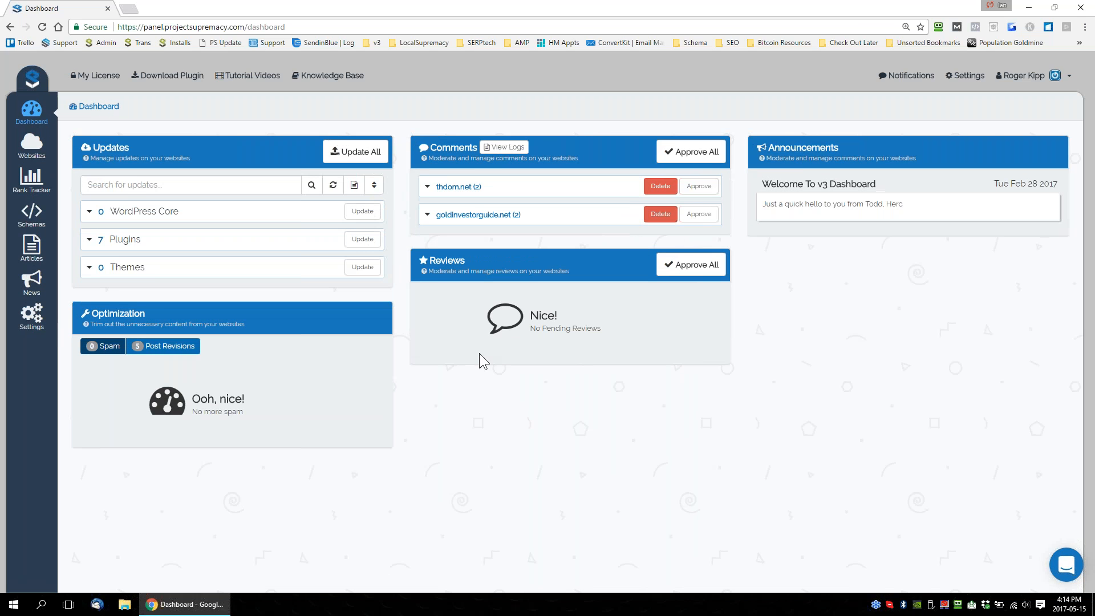
pyautogui.hotkey('ctrl', '-')
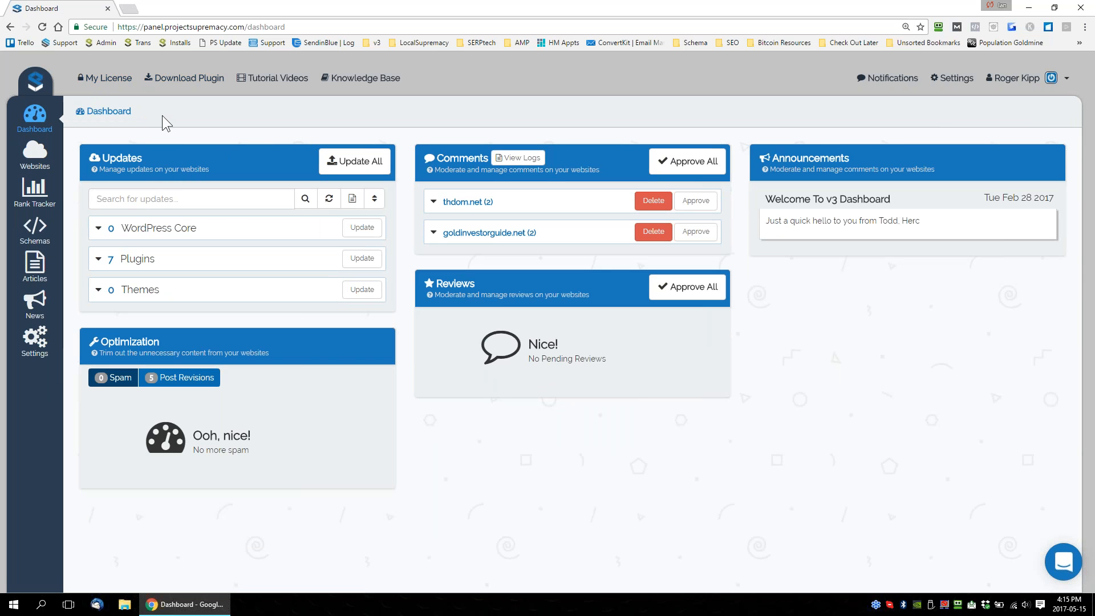
pyautogui.click(191, 80)
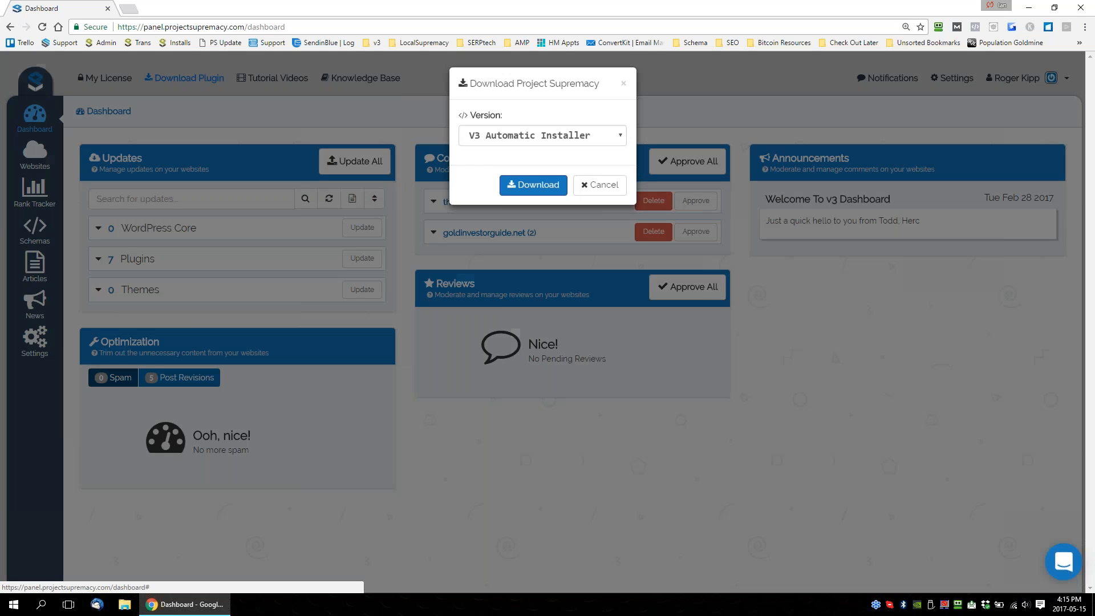
pyautogui.click(557, 141)
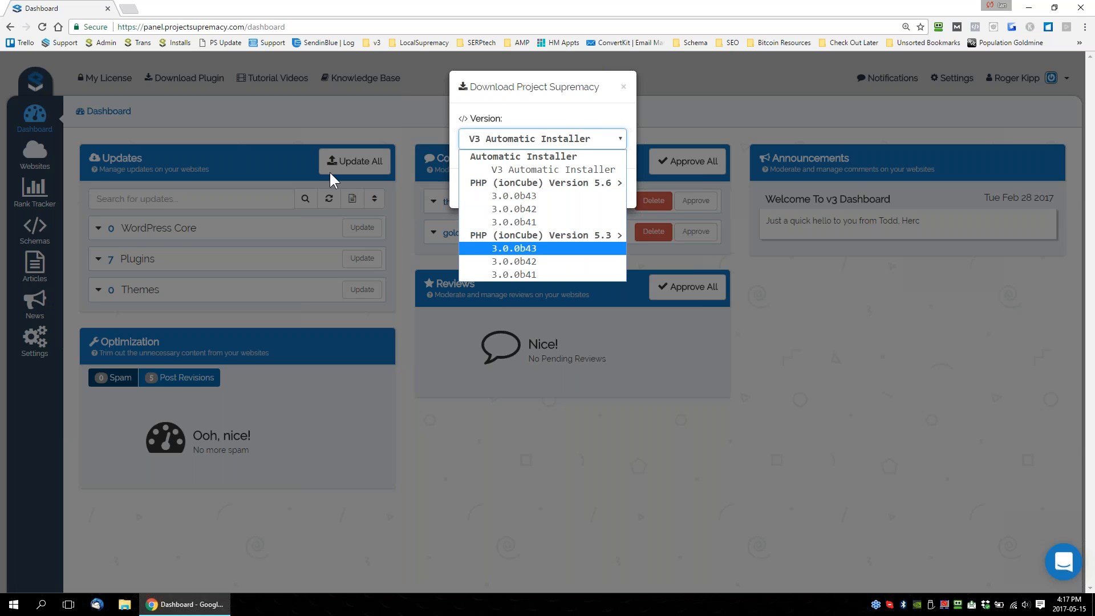
pyautogui.press('Up')
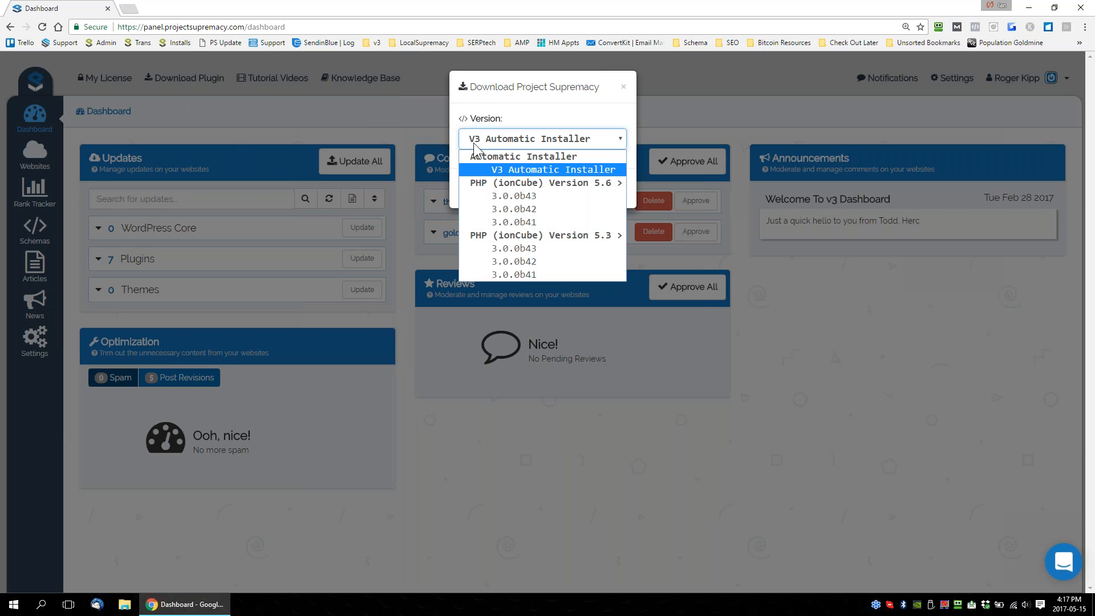
pyautogui.click(383, 121)
pyautogui.click(382, 121)
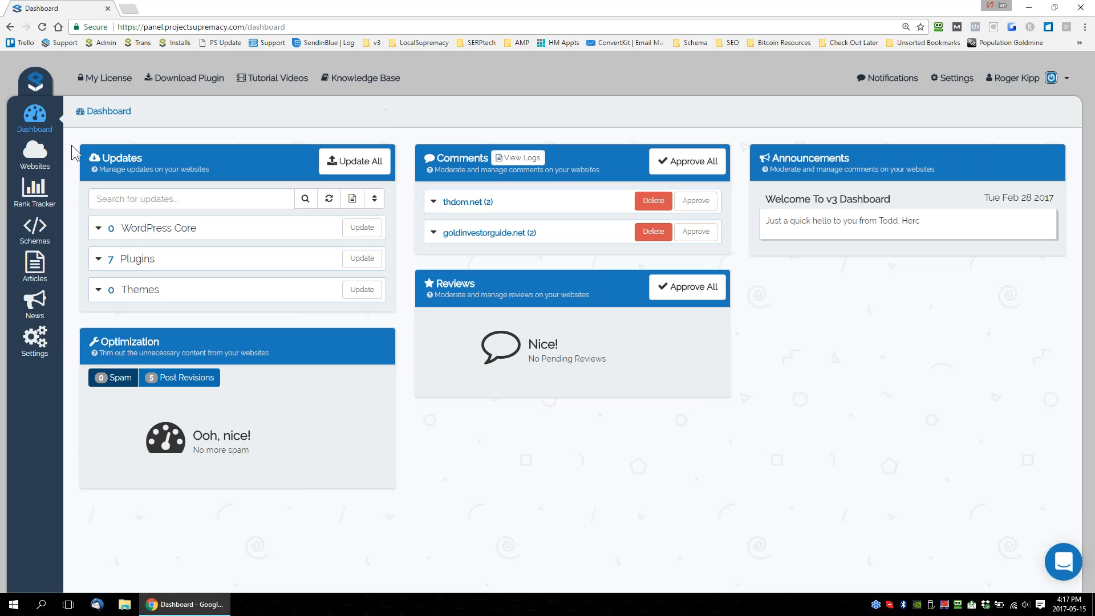
# Go to the Websites page and bring up the form for adding a single website.
pyautogui.click(36, 152)
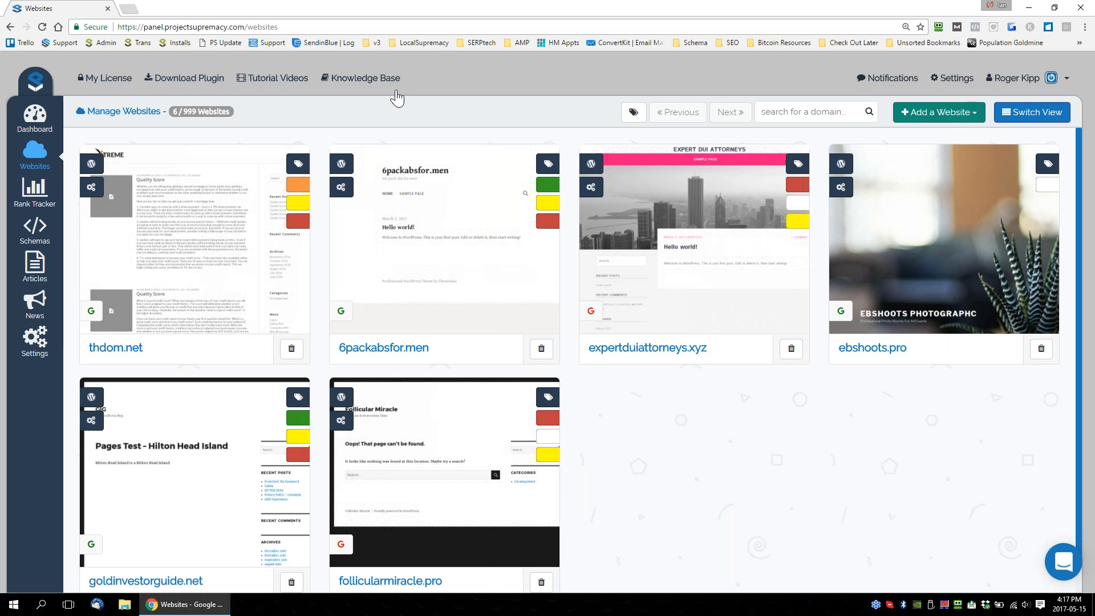
pyautogui.click(40, 158)
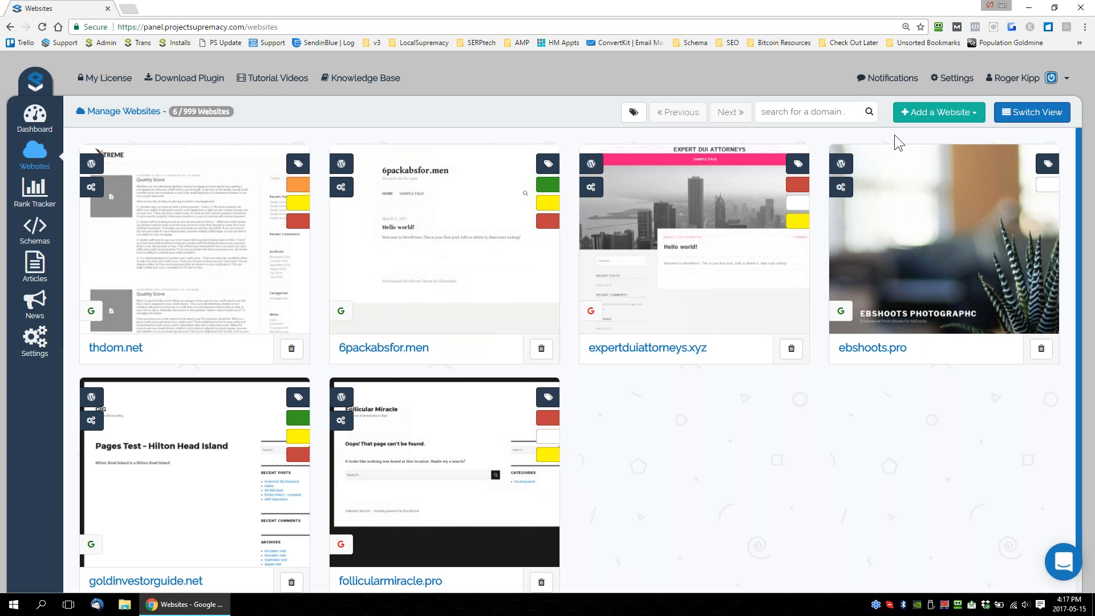
pyautogui.click(943, 114)
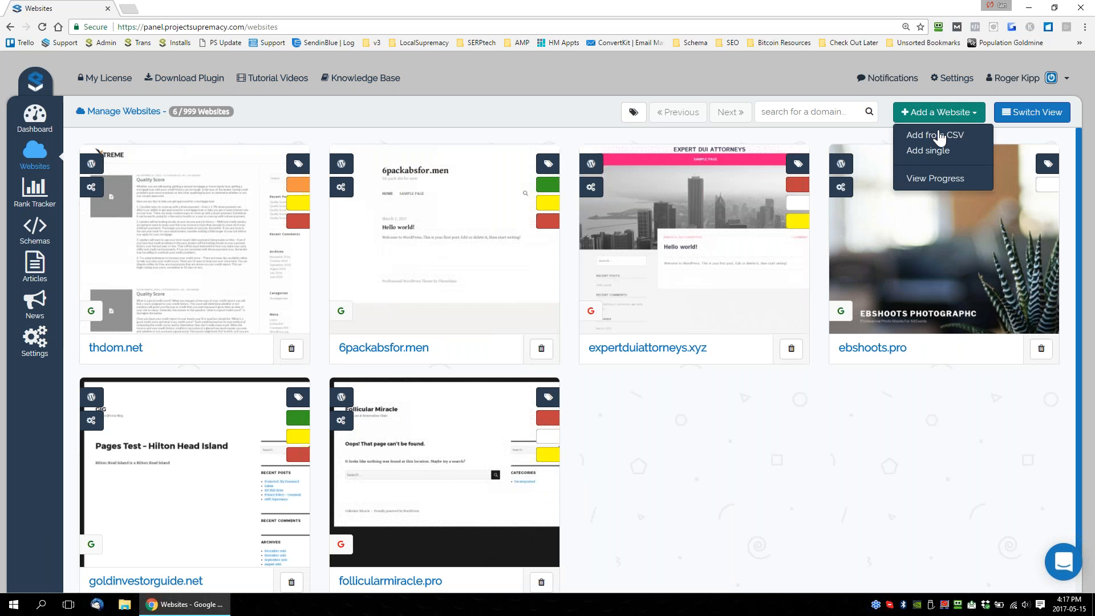
pyautogui.click(936, 151)
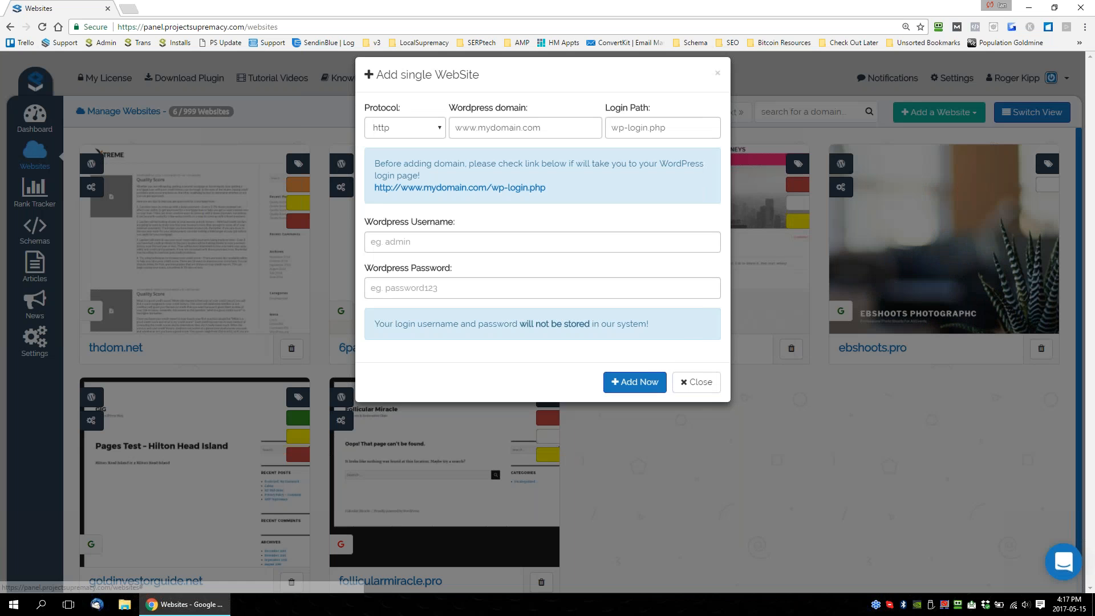
# Fill in the single-website form with the http protocol and the WordPress domain yourdomain.com.
pyautogui.click(516, 143)
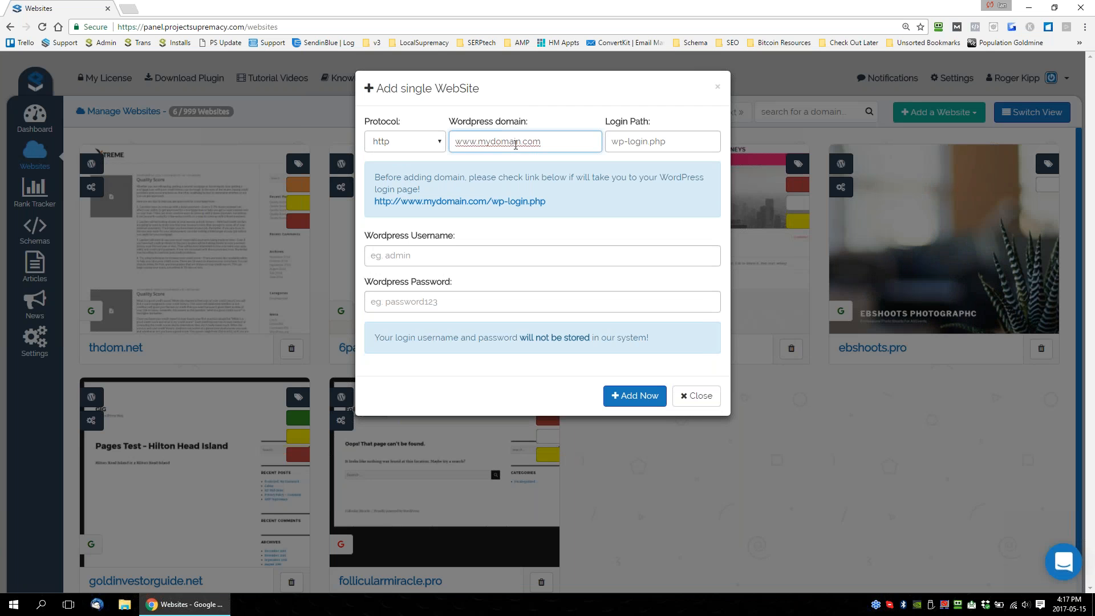
pyautogui.click(406, 143)
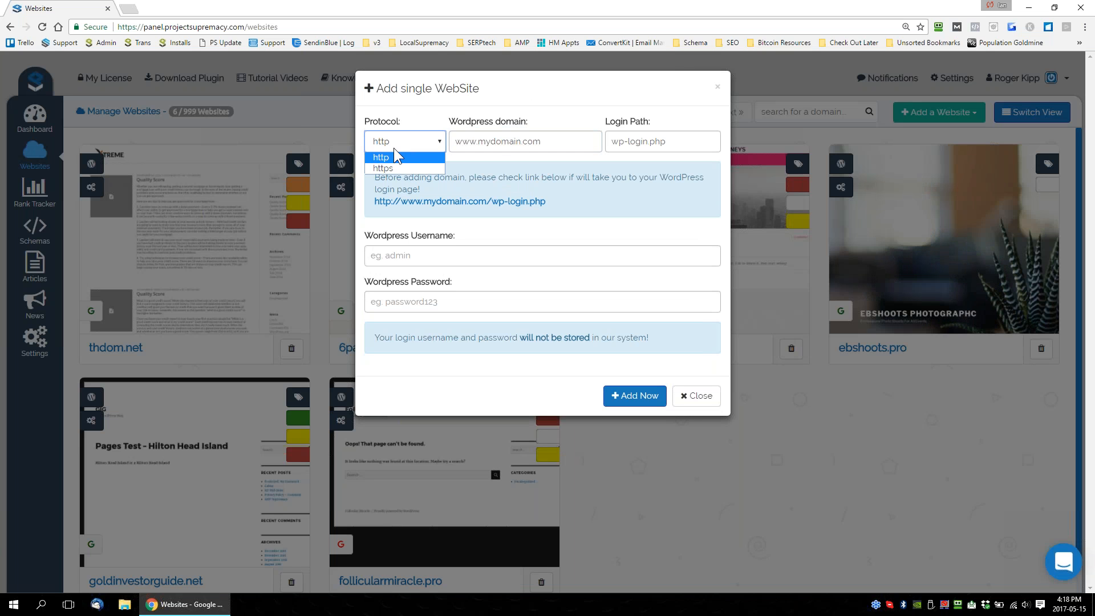
pyautogui.click(413, 157)
pyautogui.click(567, 142)
pyautogui.write('yo')
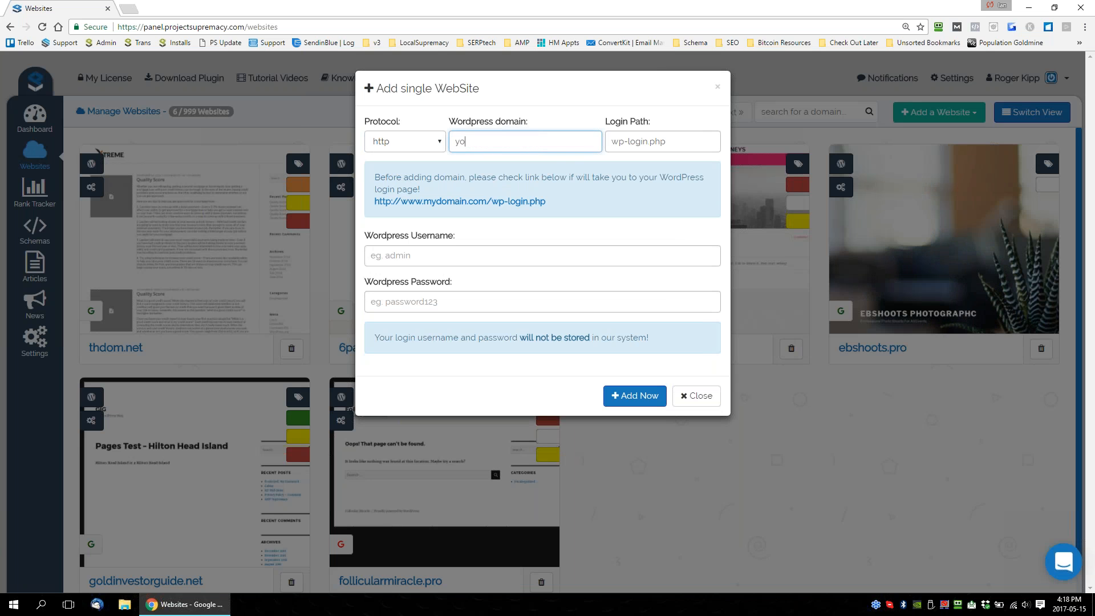
pyautogui.write('urdomain.com')
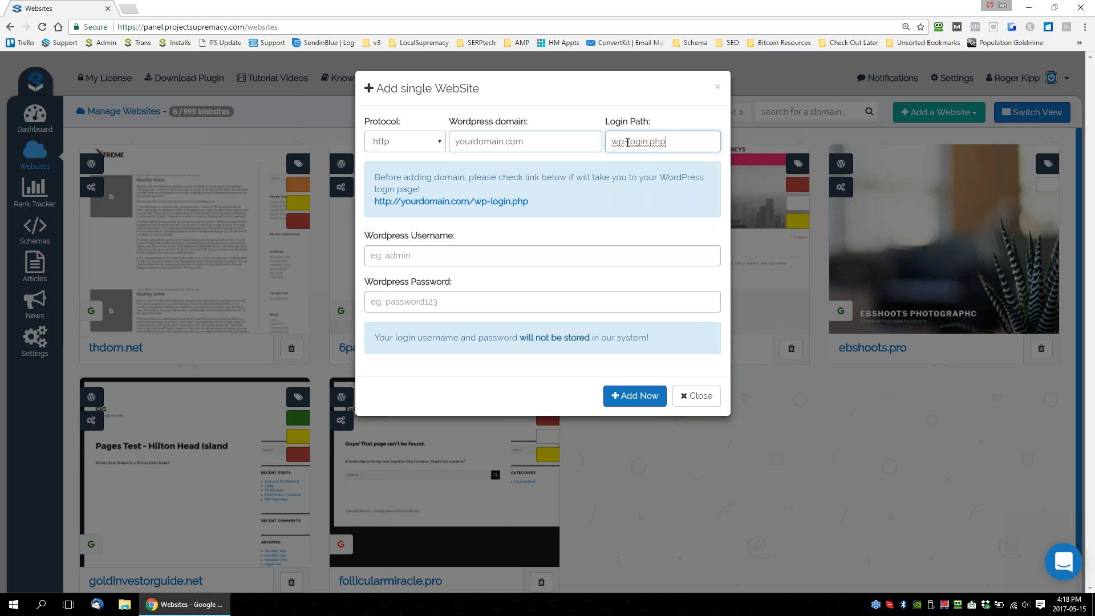
pyautogui.press('Tab')
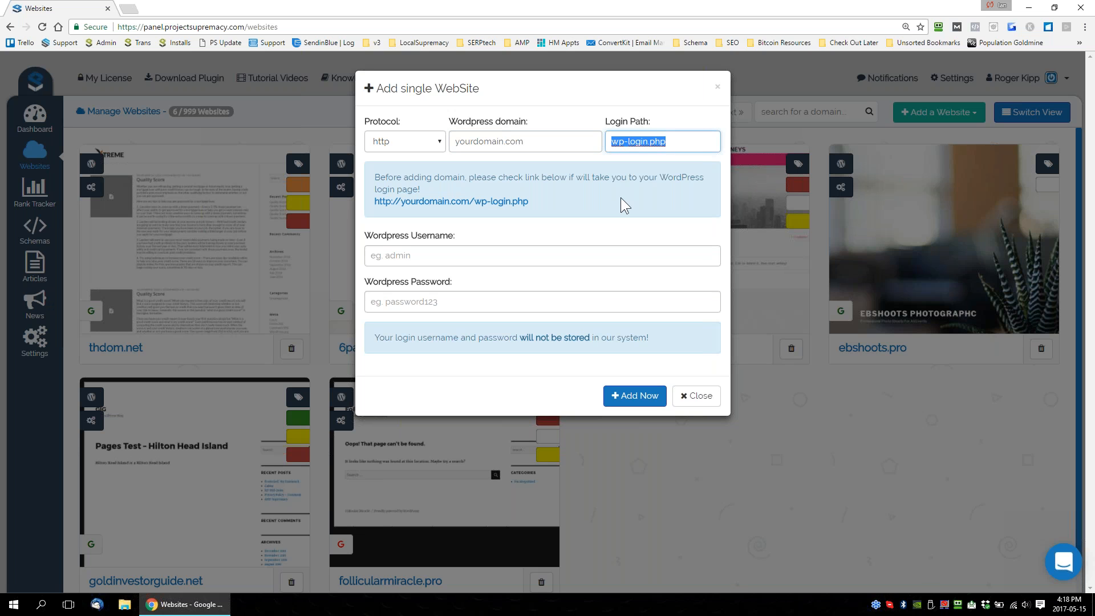
# Review the wp-login.php login path, test the generated login link for yourdomain.com, and close the page it opens.
pyautogui.click(659, 143)
pyautogui.moveTo(674, 143); pyautogui.dragTo(607, 200)
pyautogui.click(687, 142)
pyautogui.moveTo(679, 143); pyautogui.dragTo(607, 142)
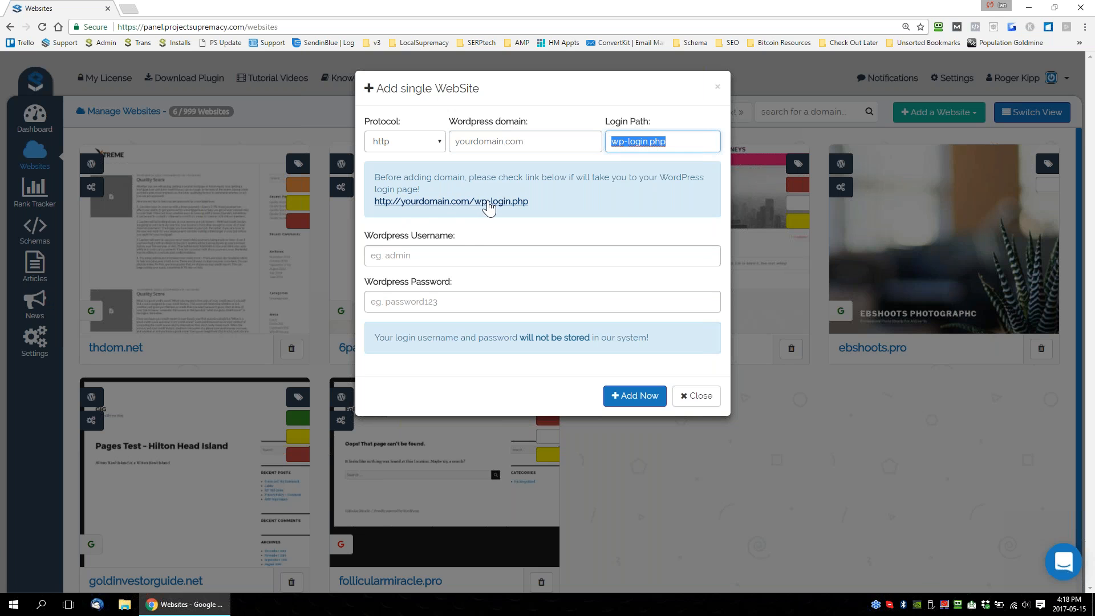
pyautogui.click(465, 220)
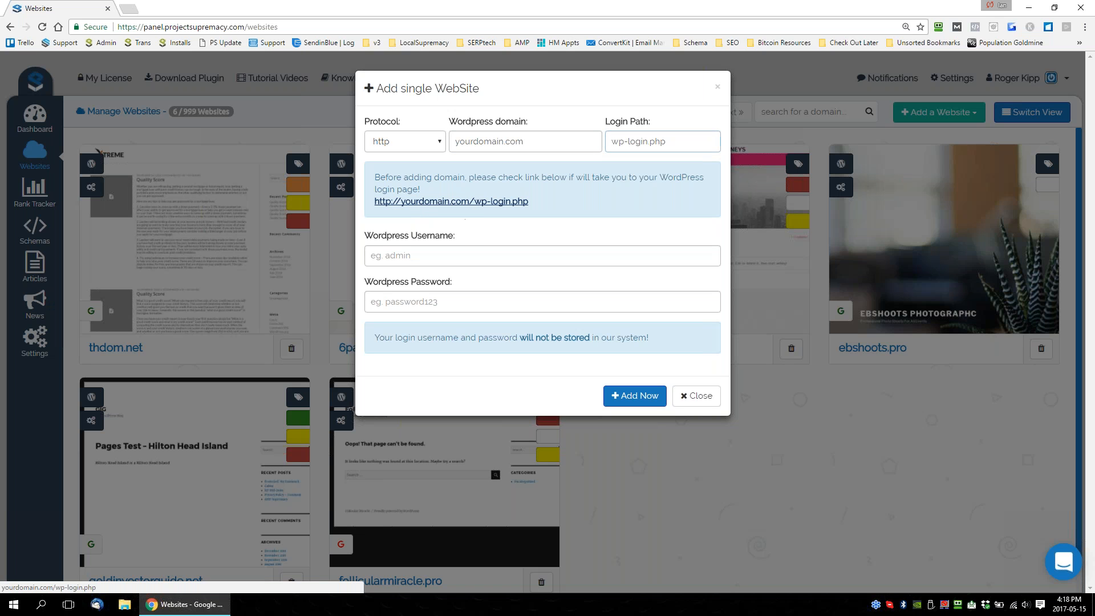
pyautogui.click(450, 201)
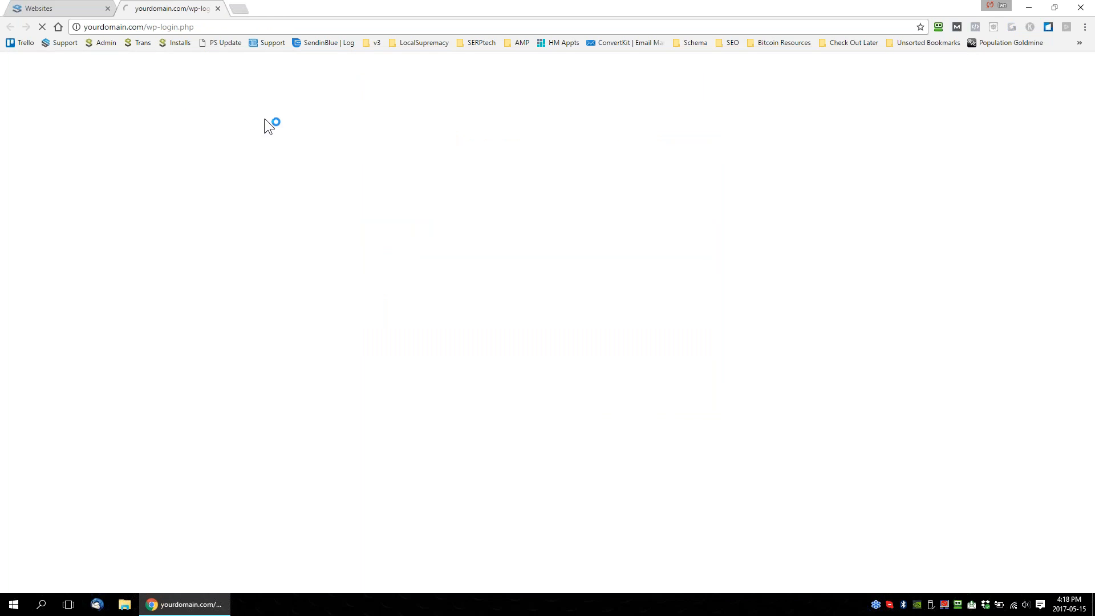
pyautogui.click(218, 8)
# Go through the WordPress username and password fields, leaving them empty, and close the form without adding the website.
pyautogui.click(432, 253)
pyautogui.click(461, 302)
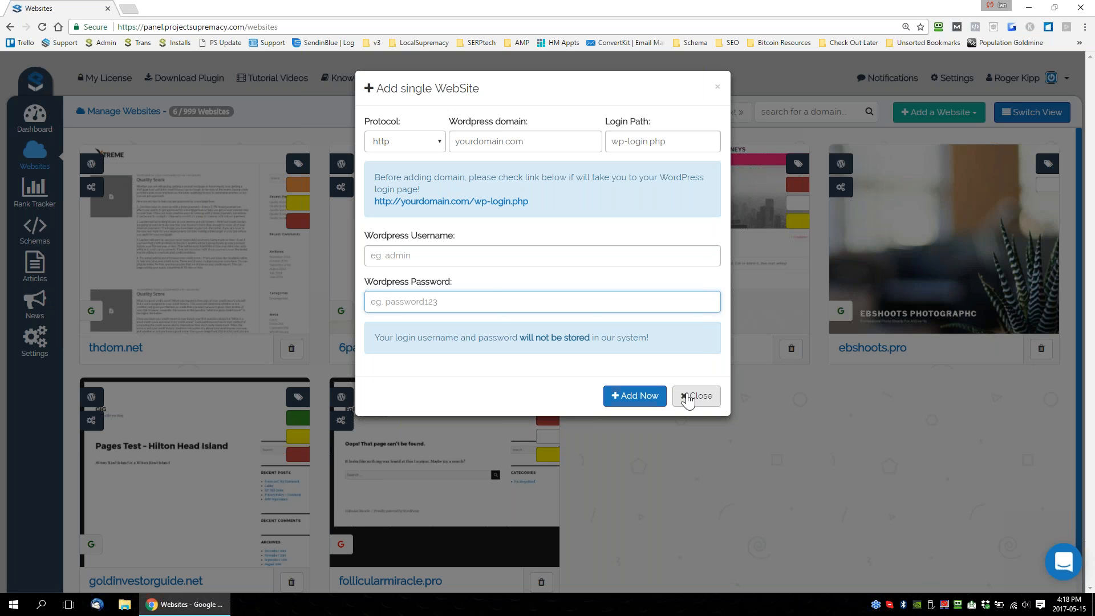
pyautogui.click(693, 397)
# View the installation progress of added websites and close the progress list.
pyautogui.click(936, 113)
pyautogui.click(918, 180)
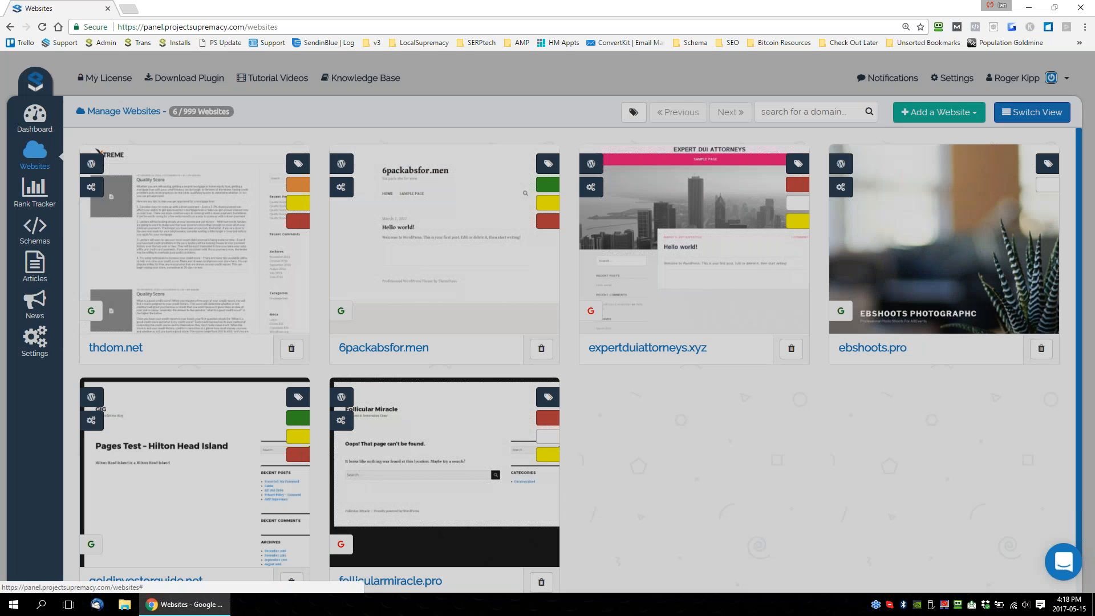
pyautogui.moveTo(482, 175); pyautogui.dragTo(631, 170)
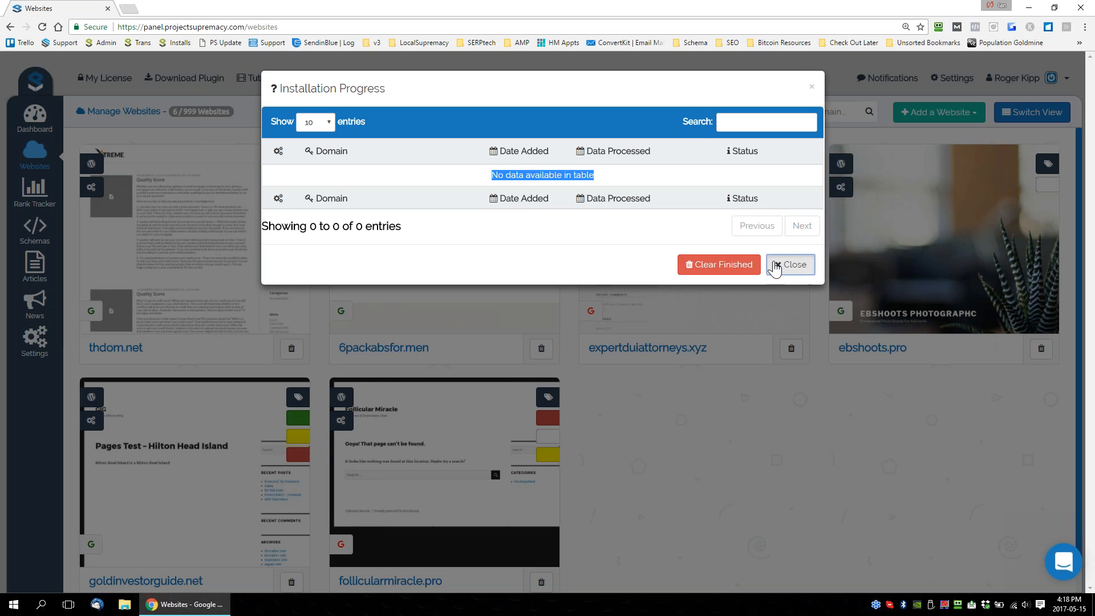
pyautogui.click(776, 265)
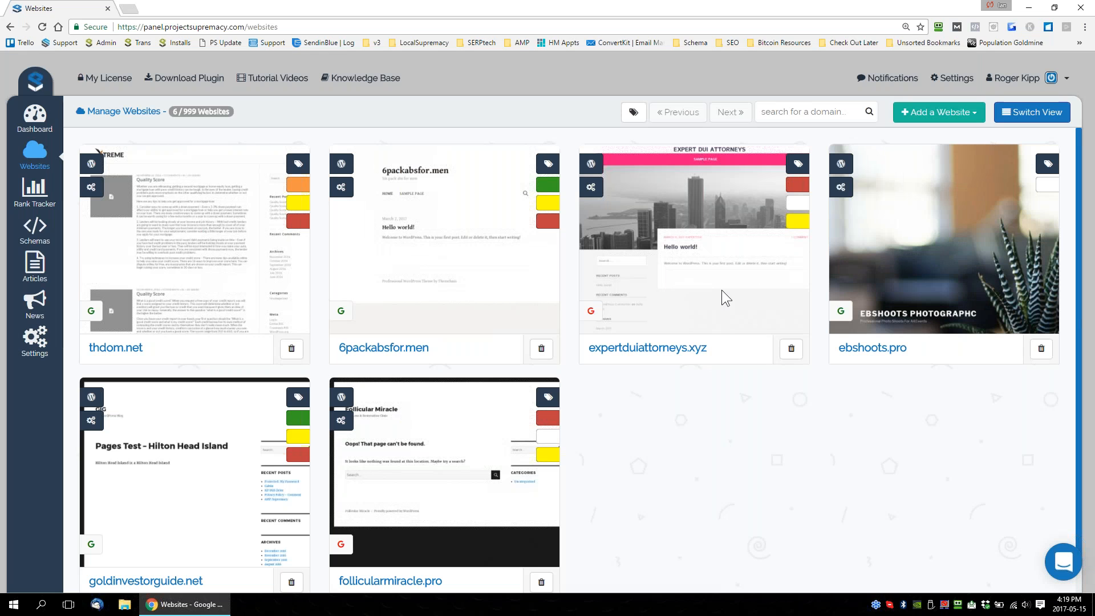
# Bring up the single-website form again and close it without entering anything.
pyautogui.click(970, 112)
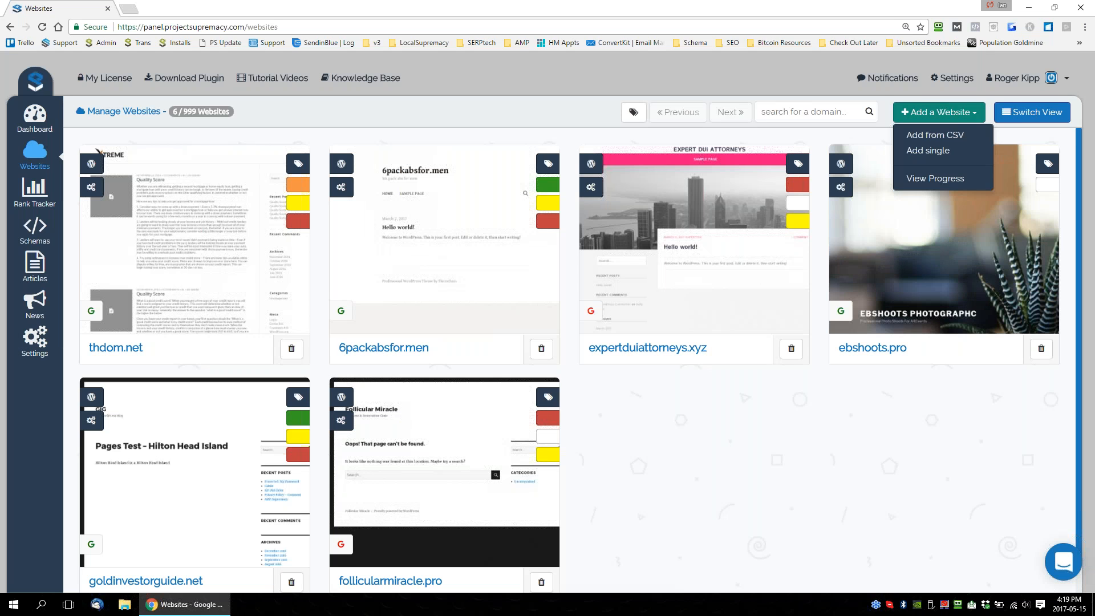
pyautogui.click(928, 151)
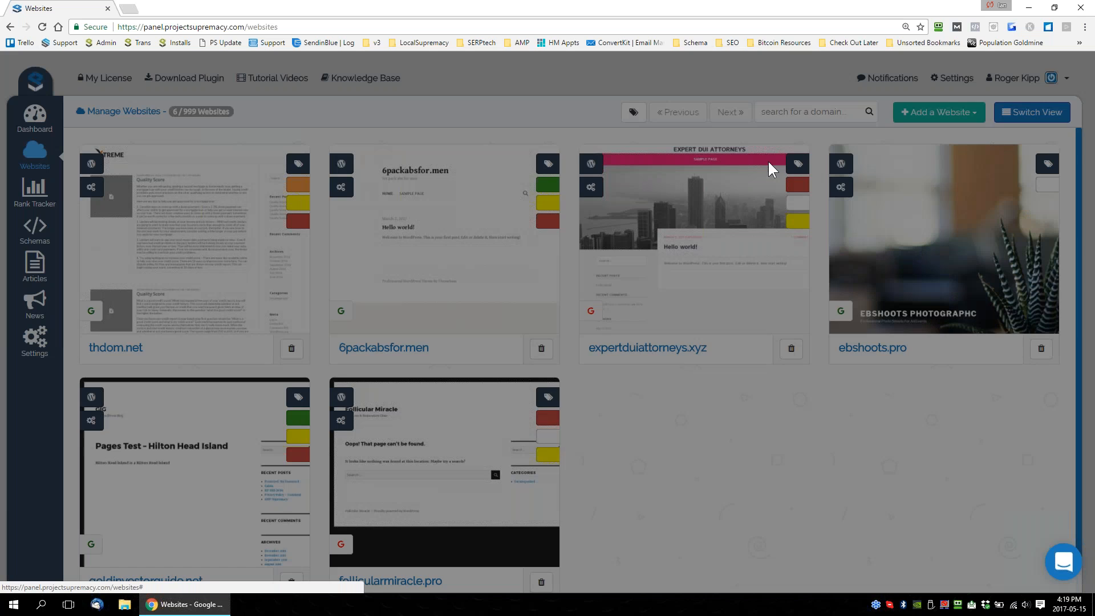
pyautogui.click(698, 397)
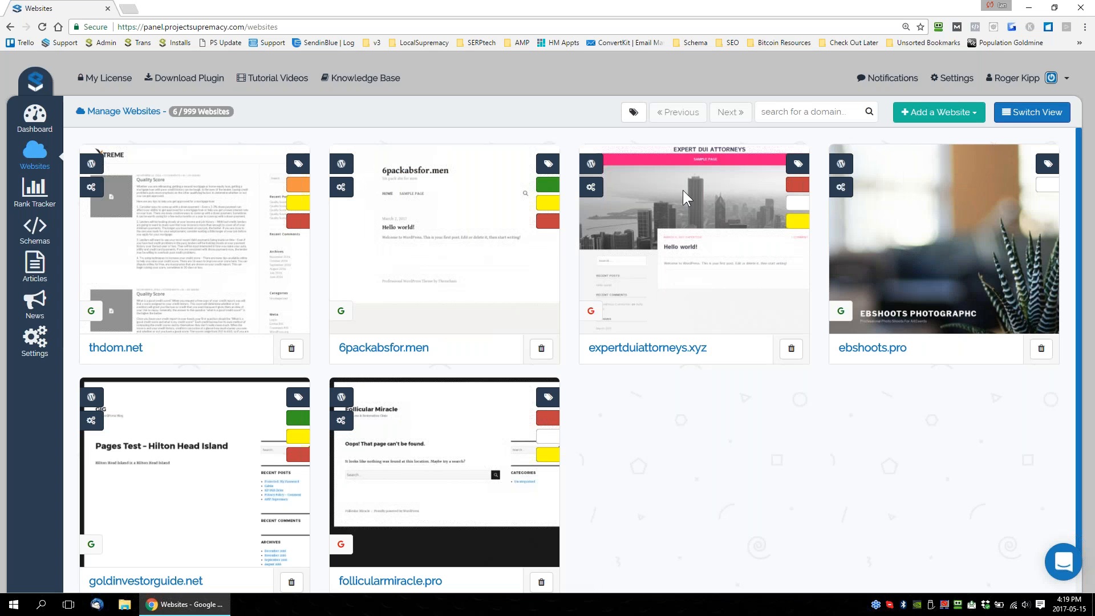
# Examine the required CSV line format for adding websites in bulk, and close the dialog without choosing a file.
pyautogui.click(950, 113)
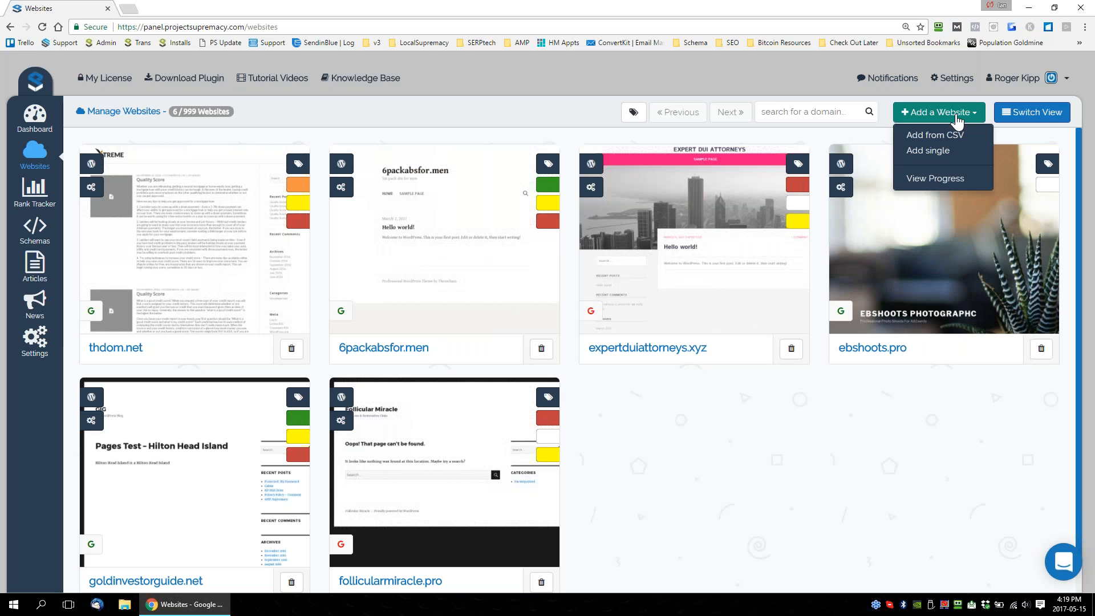
pyautogui.click(936, 135)
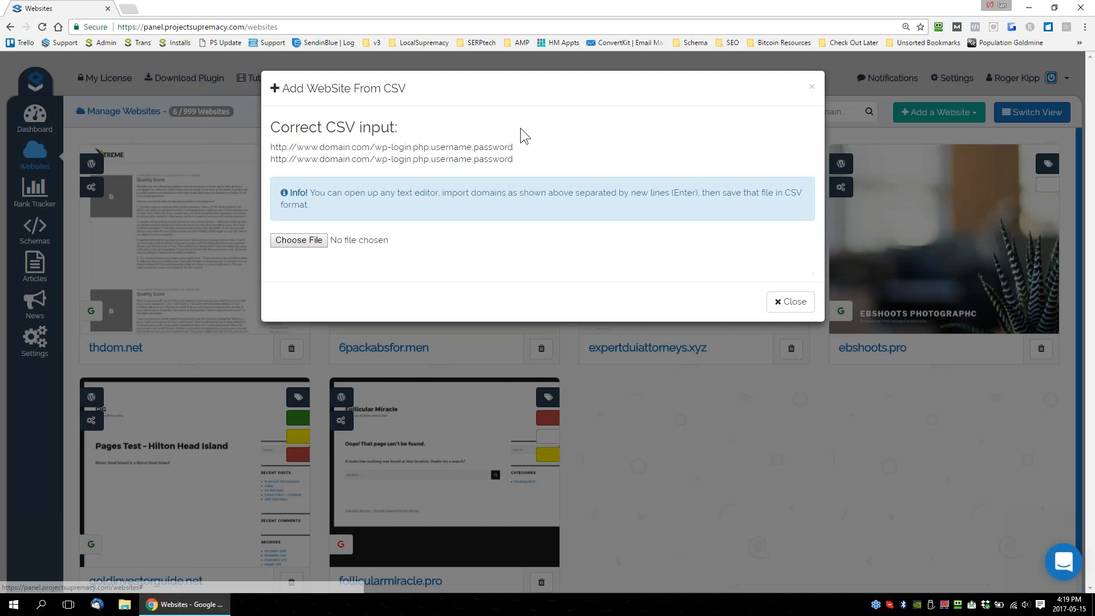
pyautogui.moveTo(289, 147); pyautogui.dragTo(423, 147)
pyautogui.click(429, 148)
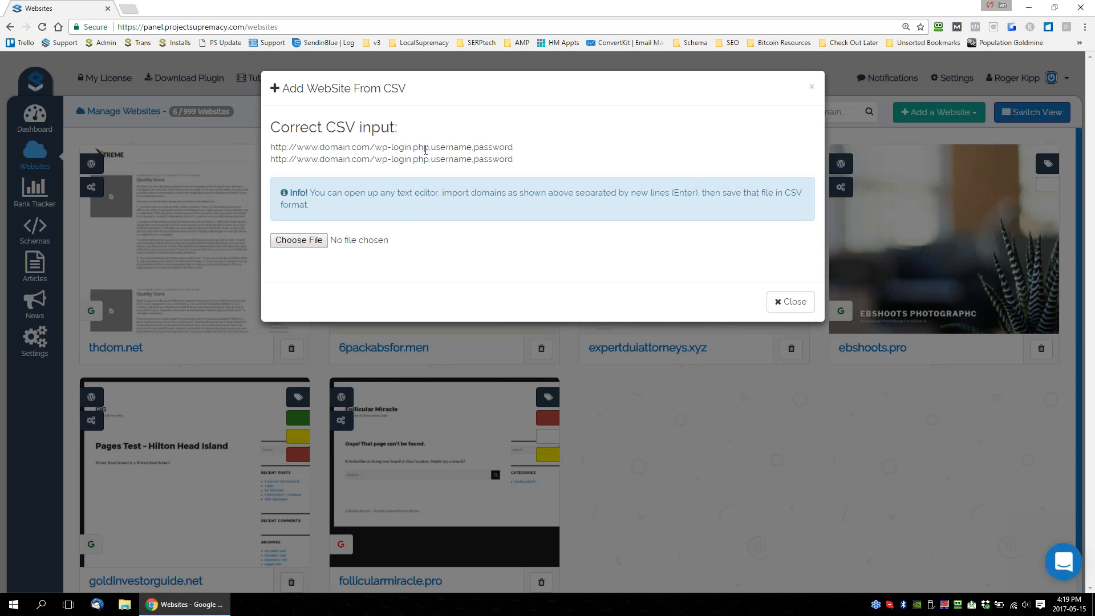
pyautogui.moveTo(412, 151); pyautogui.dragTo(271, 147)
pyautogui.click(431, 147)
pyautogui.moveTo(446, 148); pyautogui.dragTo(271, 147)
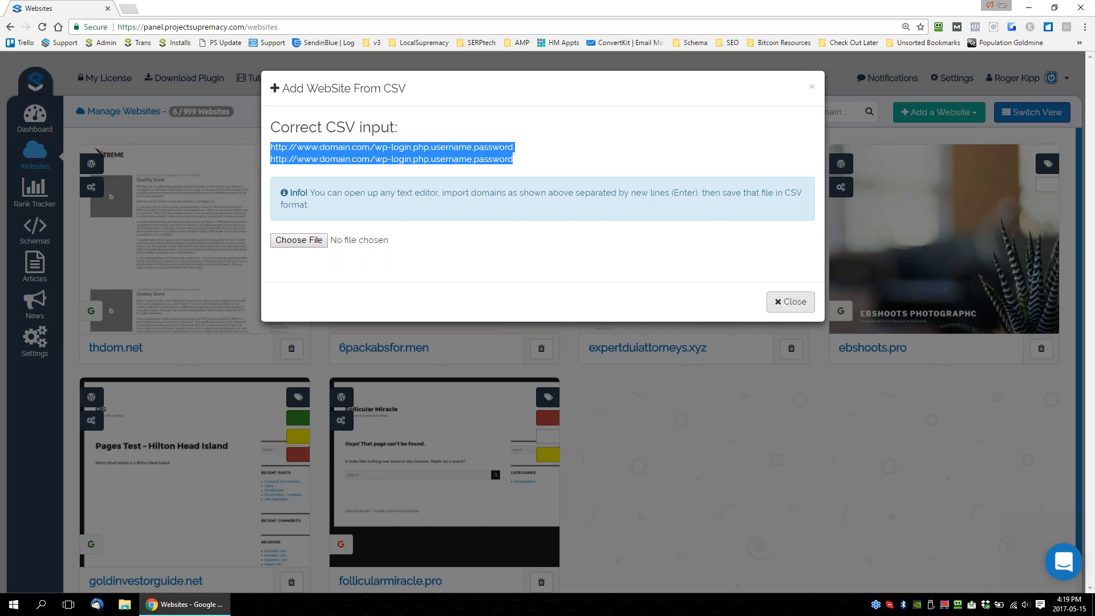
pyautogui.click(811, 89)
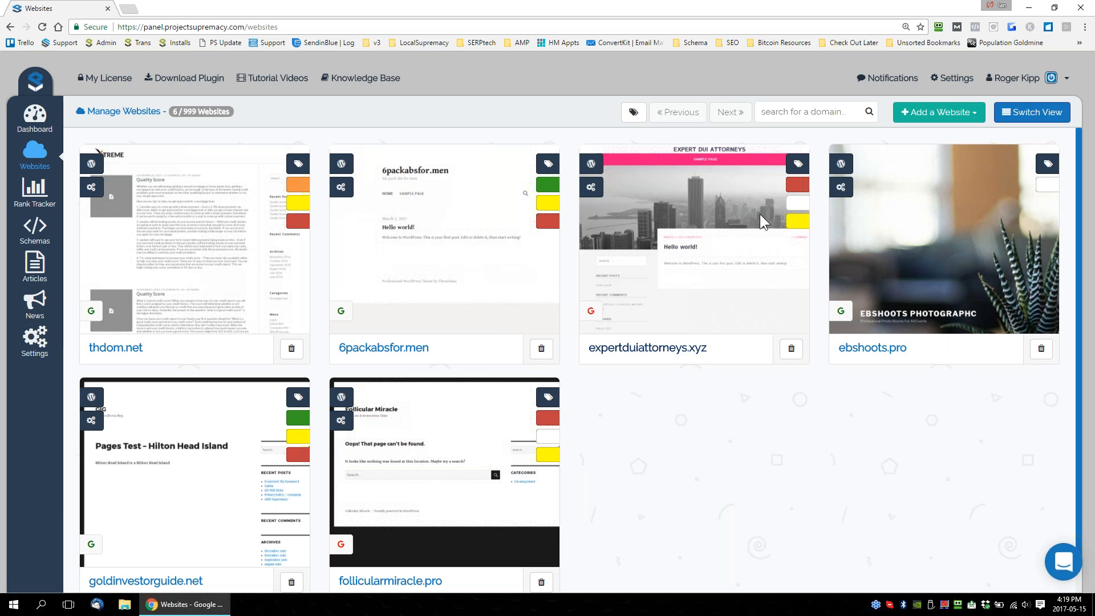
# Reopen the list showing the installation progress of added websites.
pyautogui.click(967, 116)
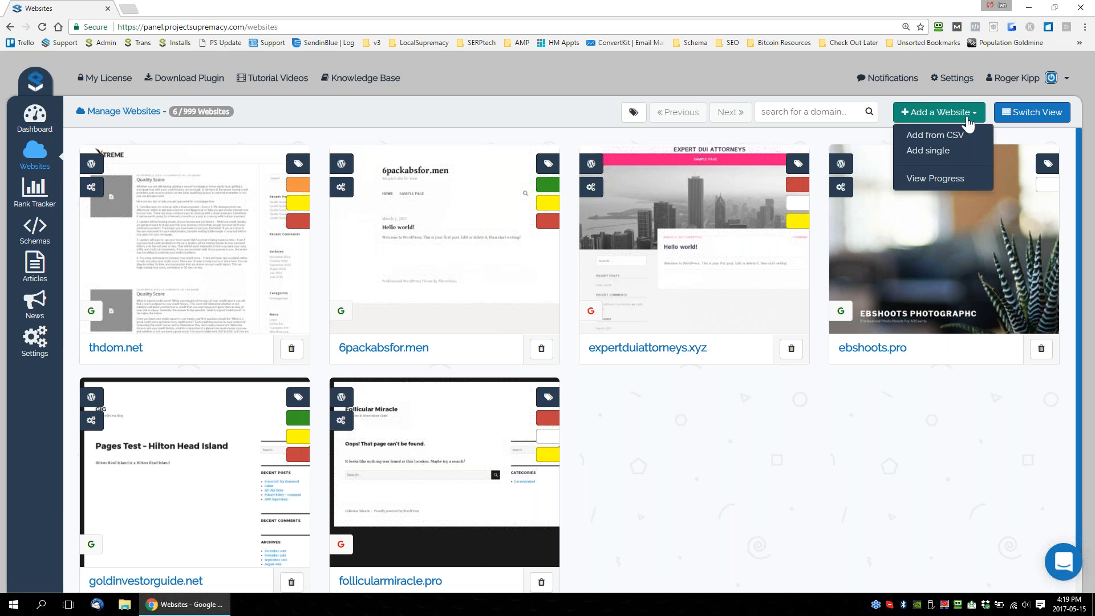
pyautogui.click(940, 179)
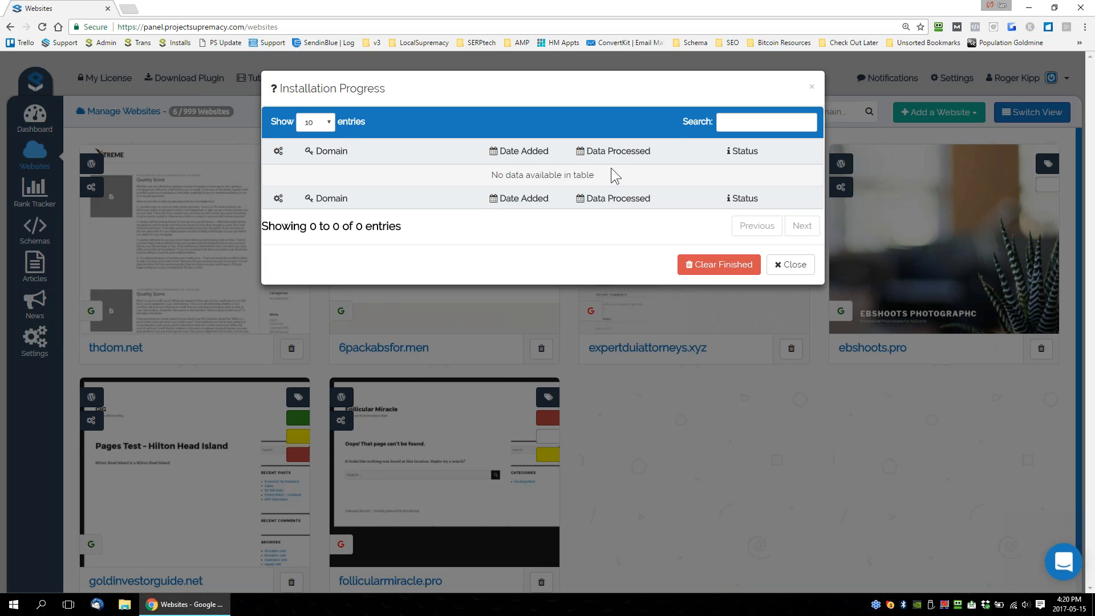
# Check the installation progress list for added websites and close it.
pyautogui.moveTo(603, 175); pyautogui.dragTo(473, 181)
pyautogui.click(473, 180)
pyautogui.moveTo(387, 88); pyautogui.dragTo(305, 88)
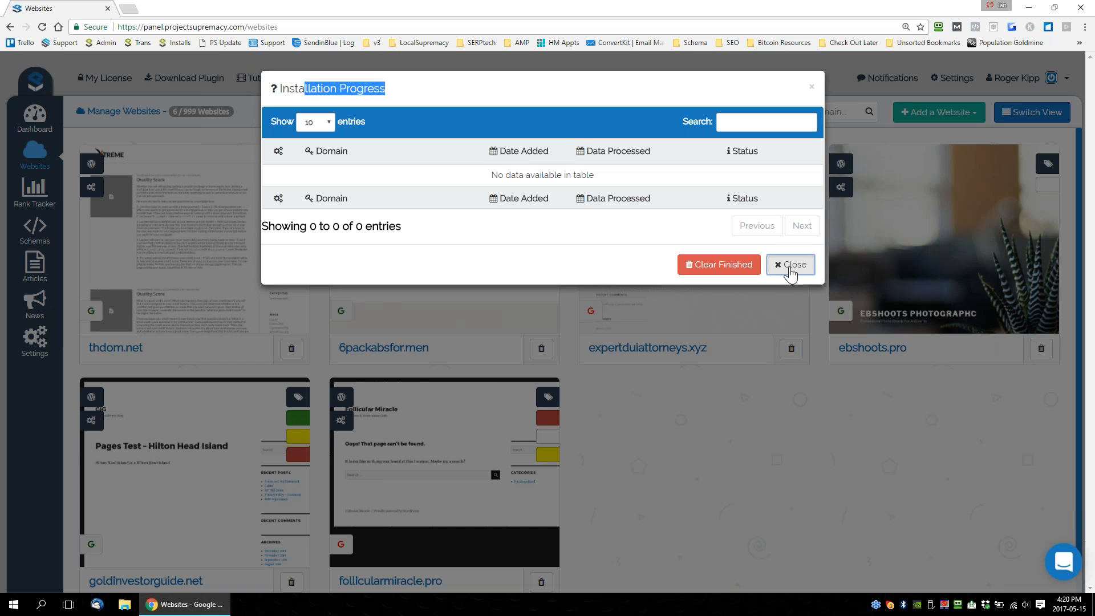
pyautogui.click(790, 265)
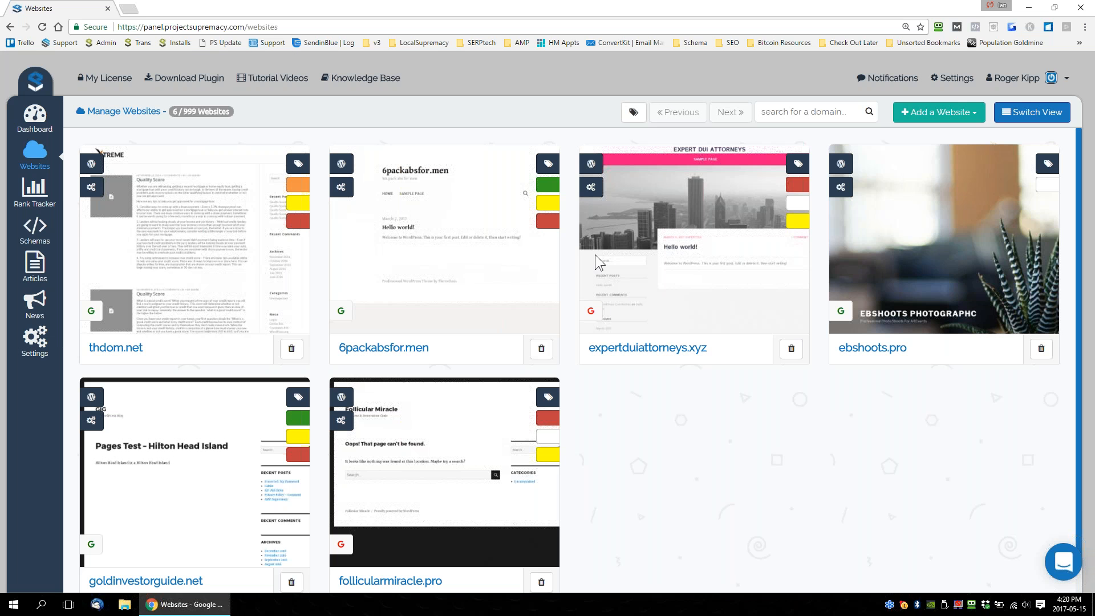
# Go to the dashboard and expand the list of pending plugin updates.
pyautogui.click(34, 117)
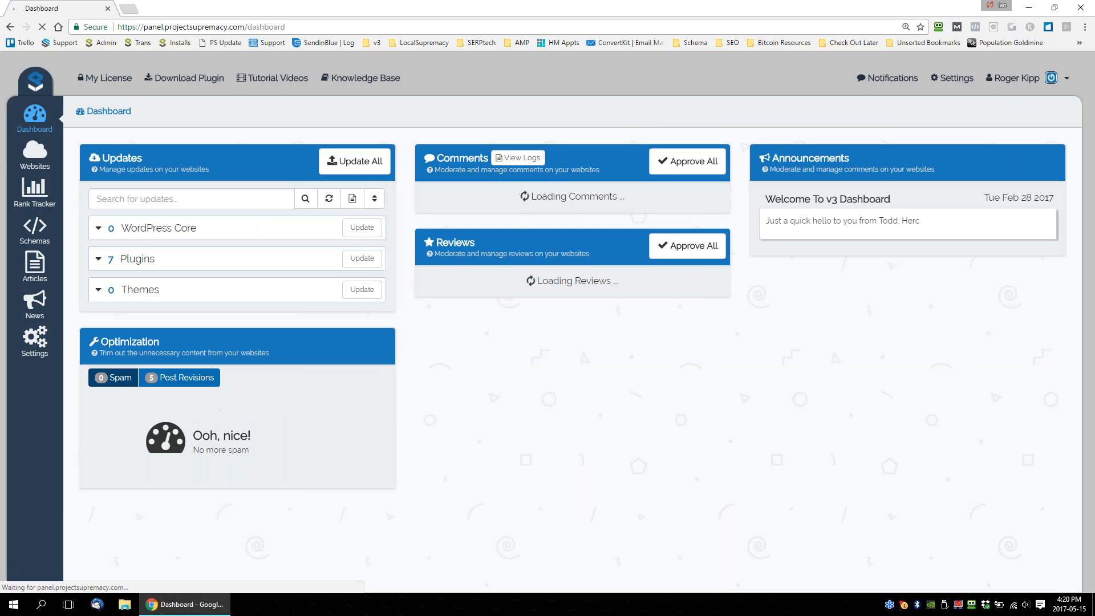
pyautogui.click(35, 155)
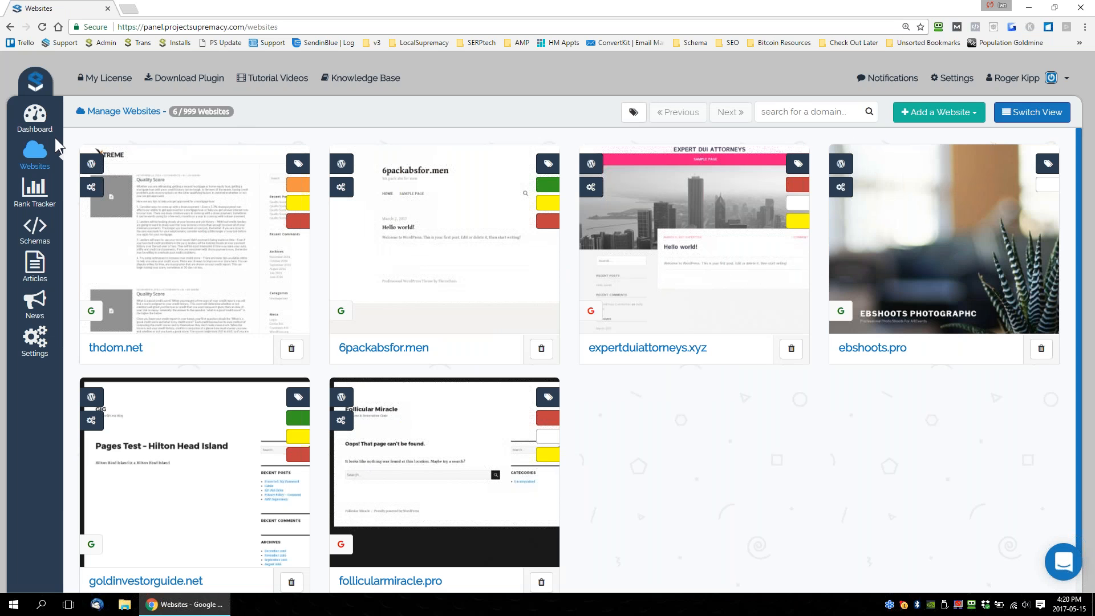
pyautogui.click(34, 117)
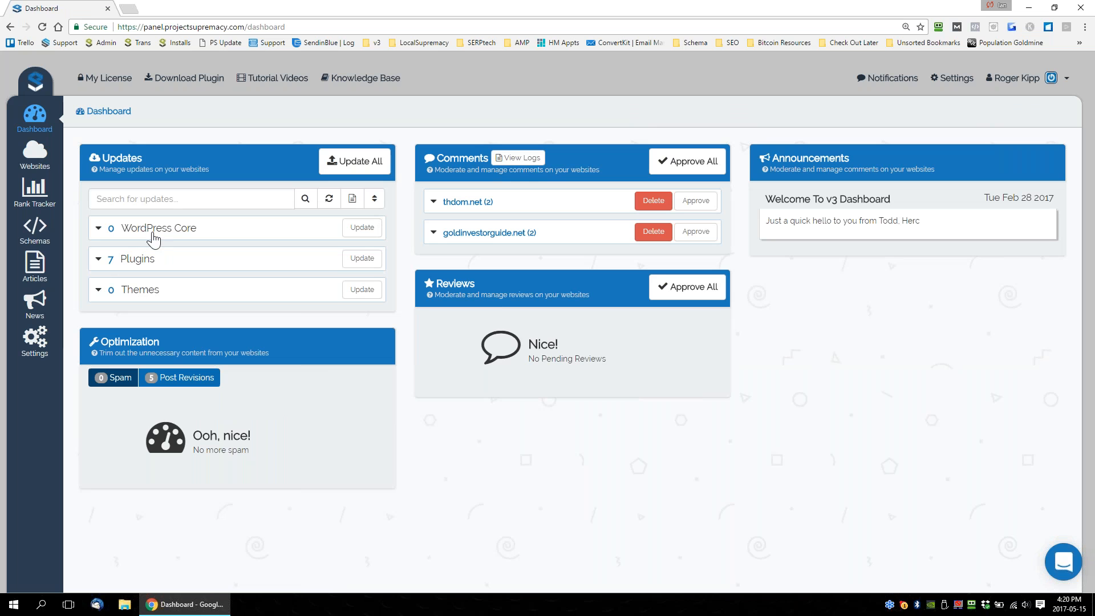
pyautogui.click(154, 263)
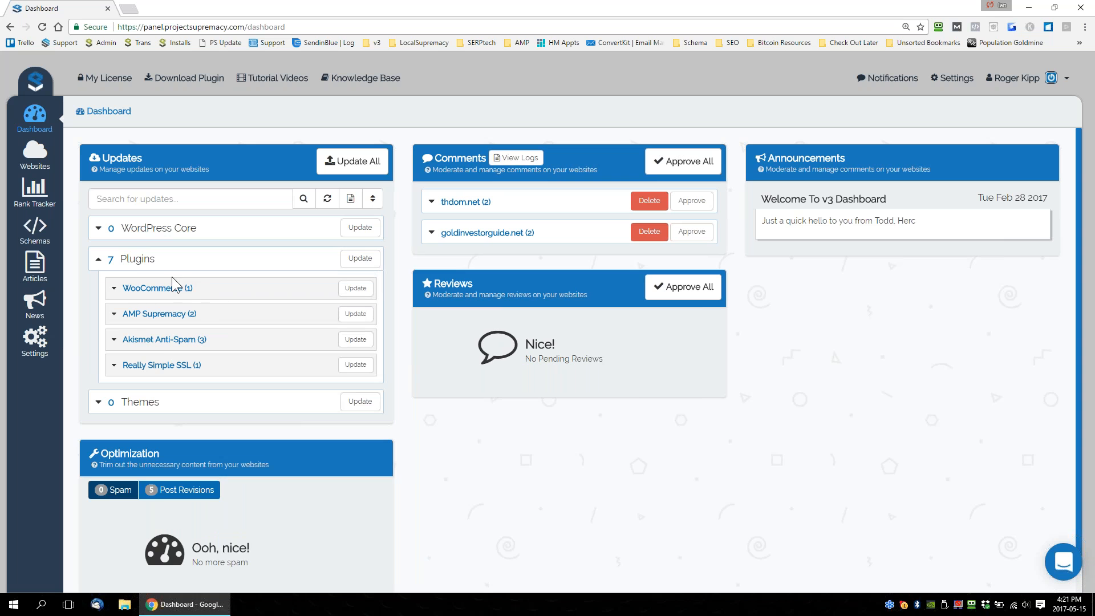
# View which websites need the Akismet Anti-Spam, AMP Supremacy, WooCommerce and Really Simple SSL updates.
pyautogui.click(175, 342)
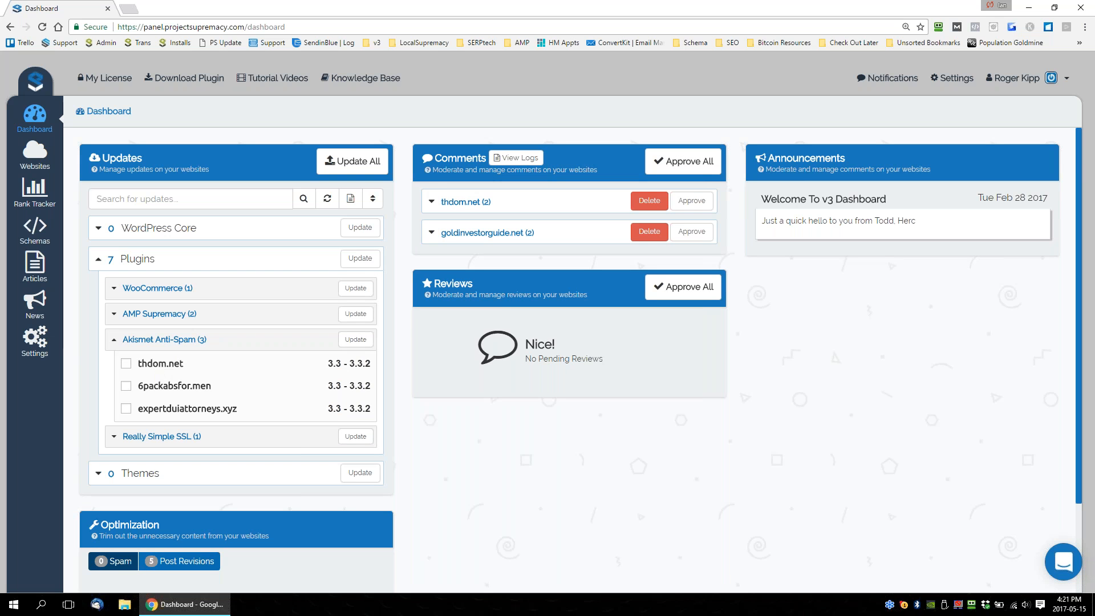
pyautogui.click(159, 315)
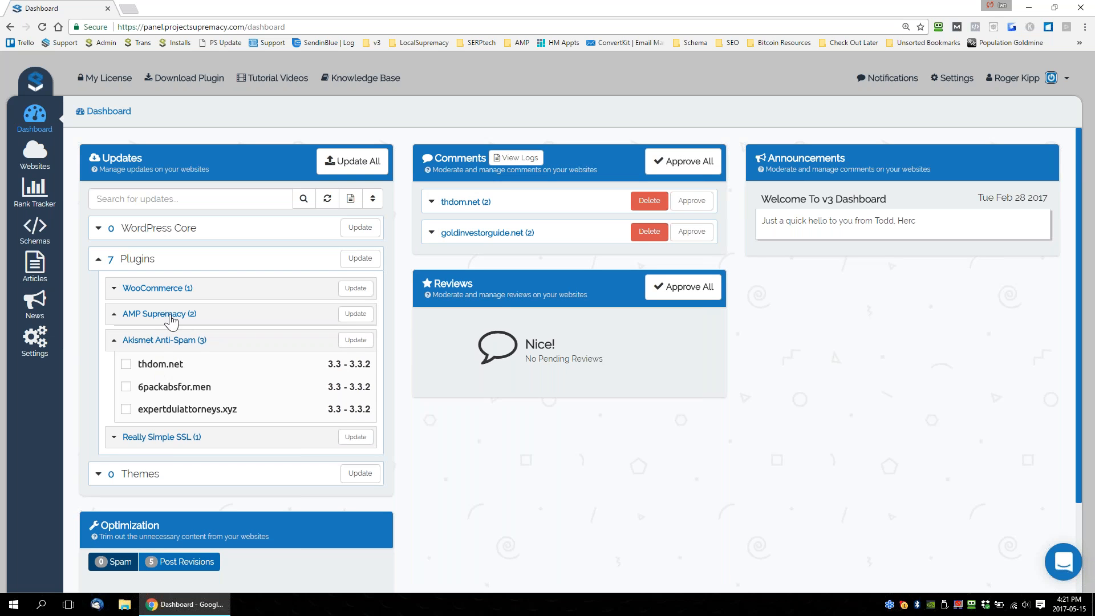
pyautogui.click(159, 291)
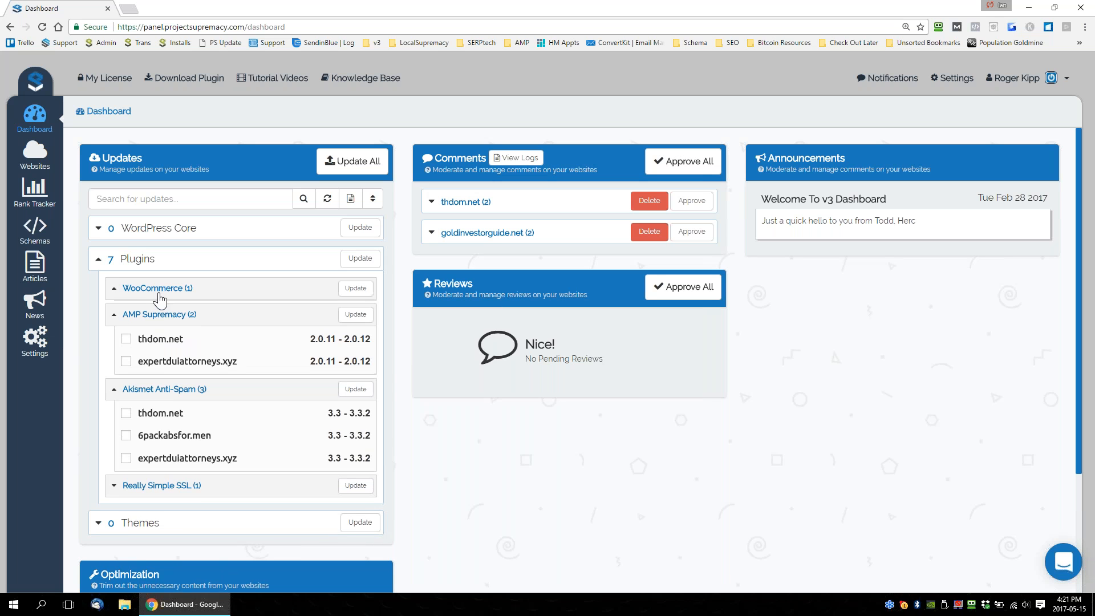
pyautogui.click(164, 289)
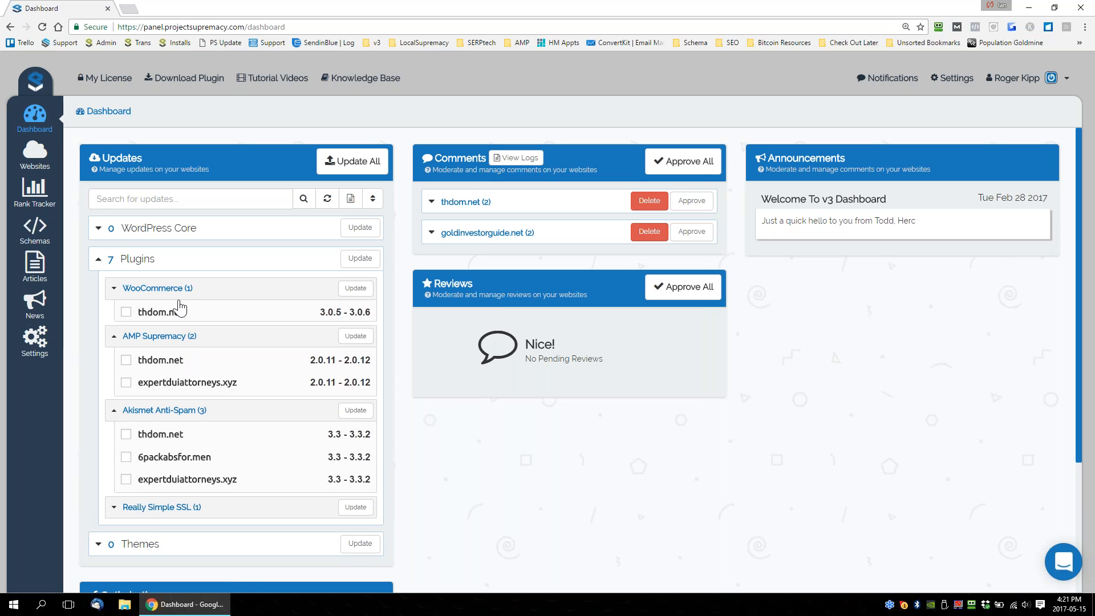
pyautogui.click(162, 314)
pyautogui.click(171, 340)
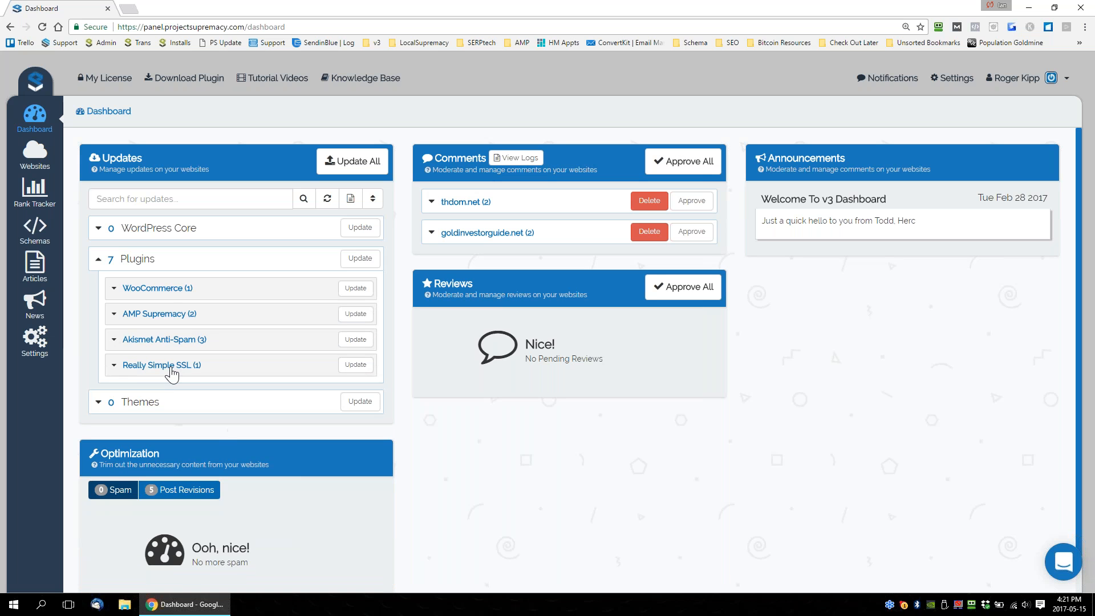
pyautogui.click(142, 367)
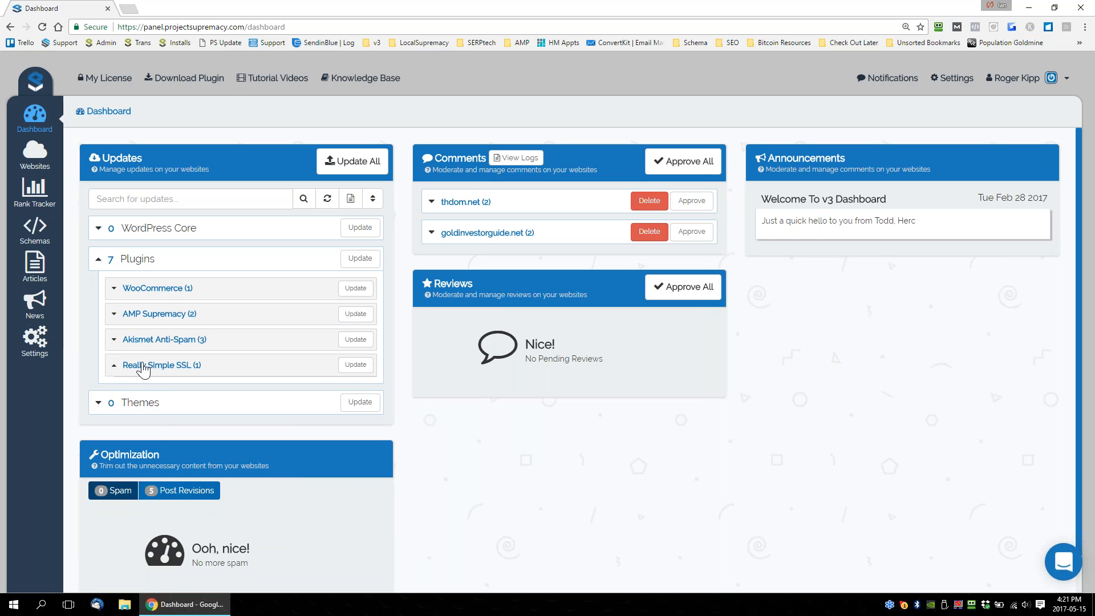
# Select 6packabsfor.men and expertduiattorneys.xyz for the Akismet Anti-Spam update, then deselect both and collapse the plugin groups.
pyautogui.click(162, 342)
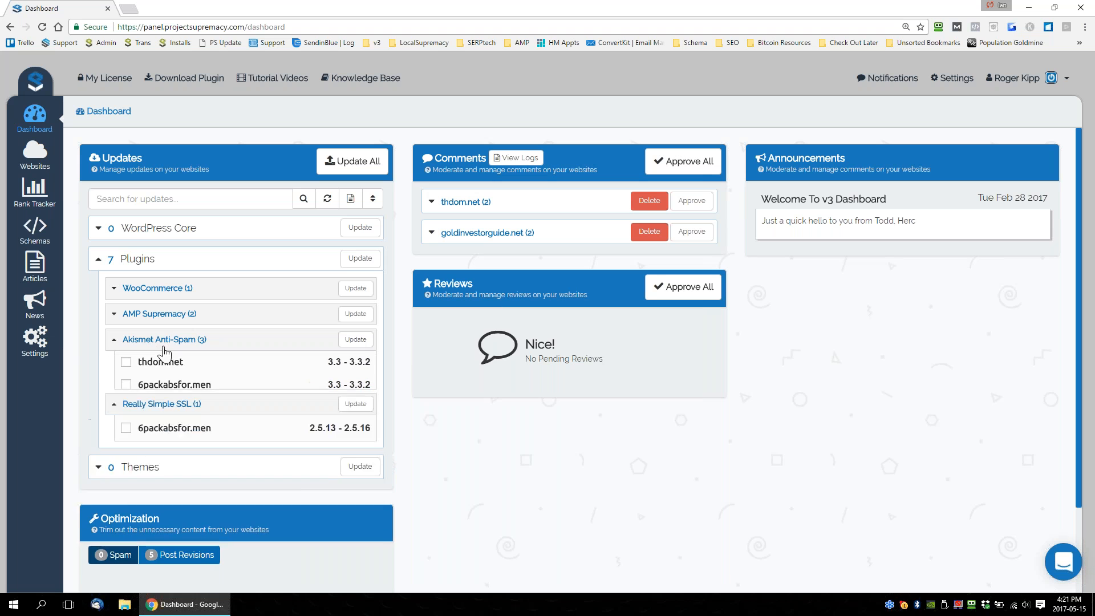
pyautogui.click(126, 409)
pyautogui.click(126, 386)
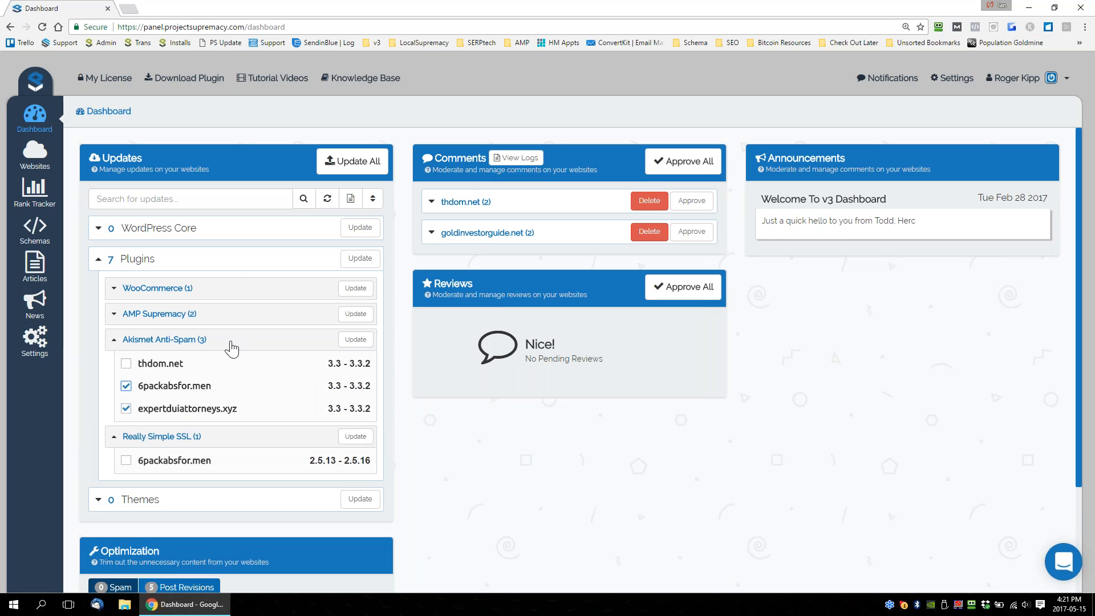
pyautogui.click(127, 386)
pyautogui.click(126, 408)
pyautogui.click(113, 341)
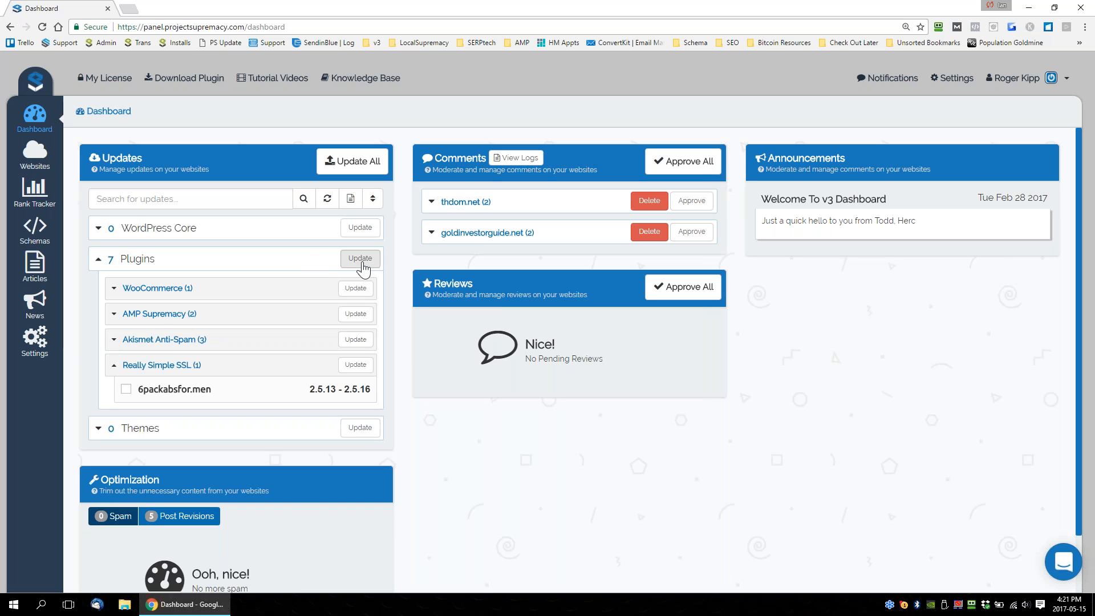
pyautogui.click(114, 366)
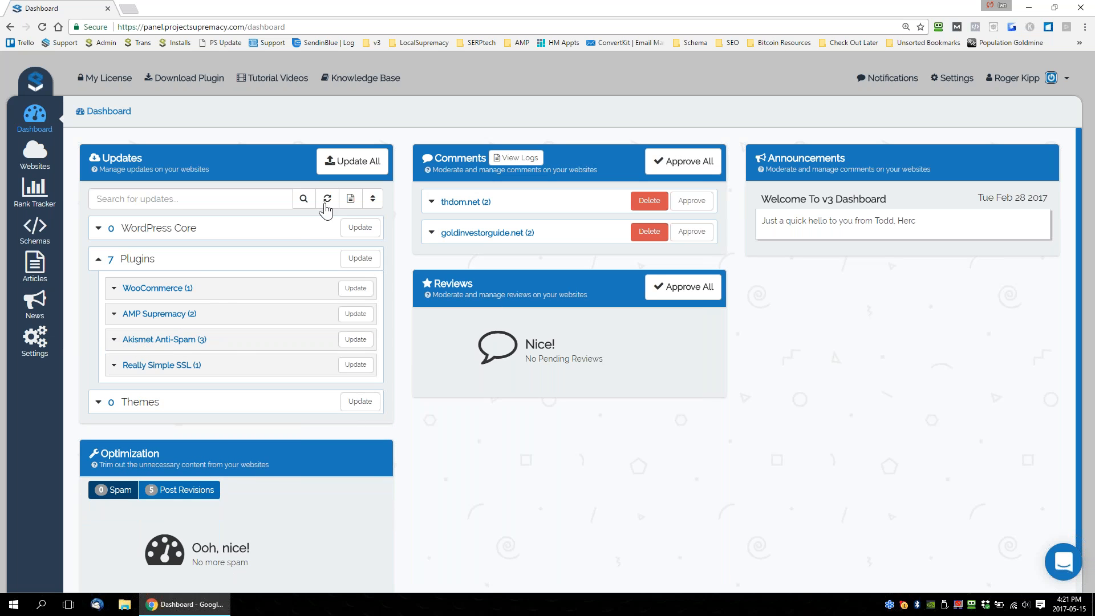
# Sort the plugin updates by website and expand thdom.net, 6packabsfor.men and expertduiattorneys.xyz to show their outdated plugins.
pyautogui.click(375, 199)
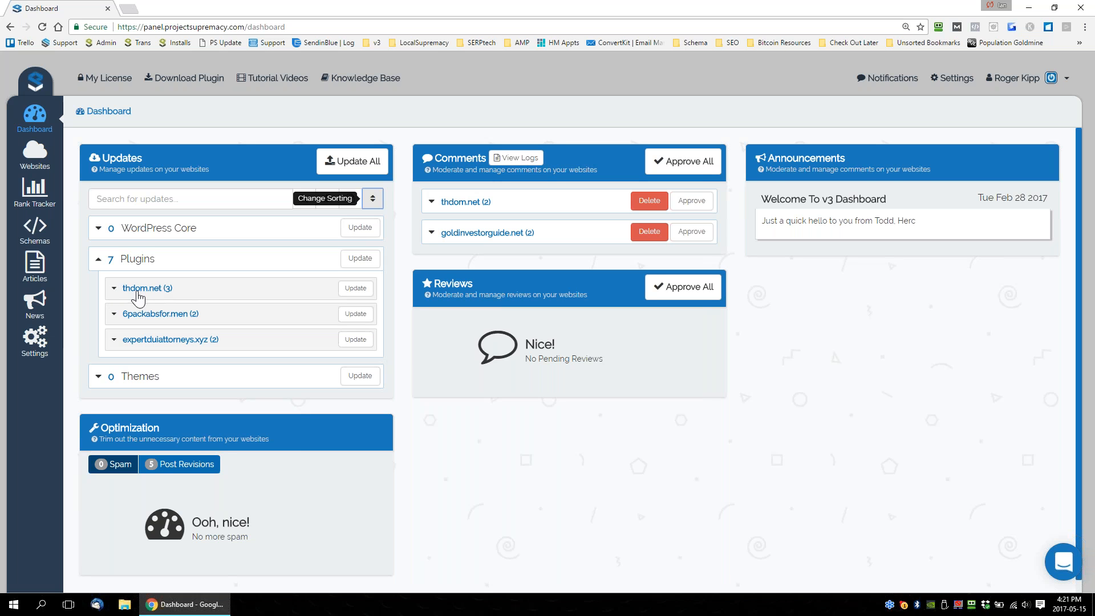
pyautogui.click(114, 289)
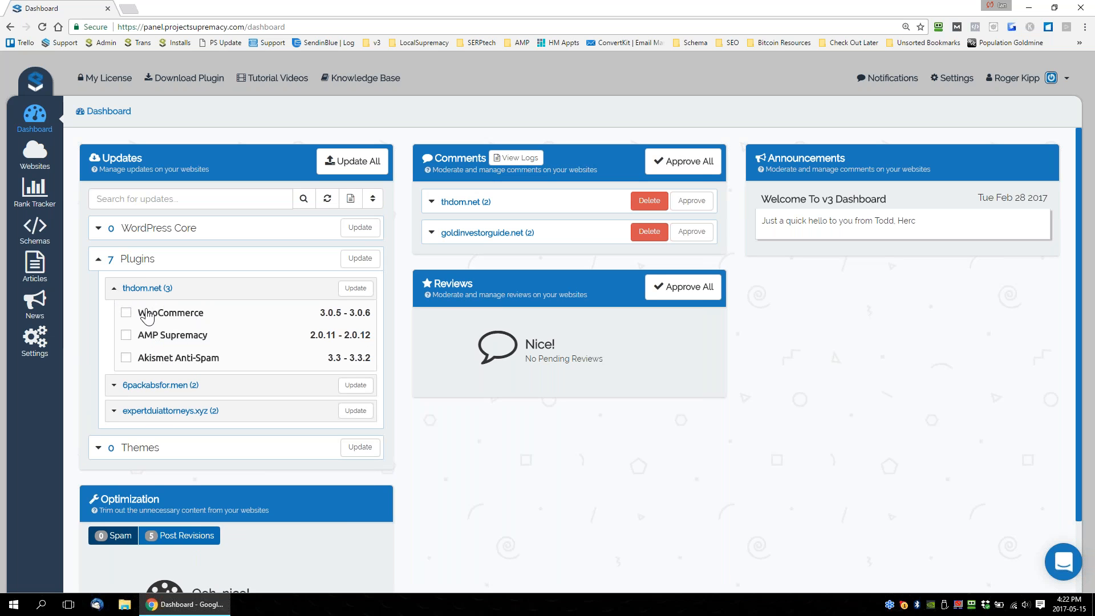
pyautogui.click(116, 387)
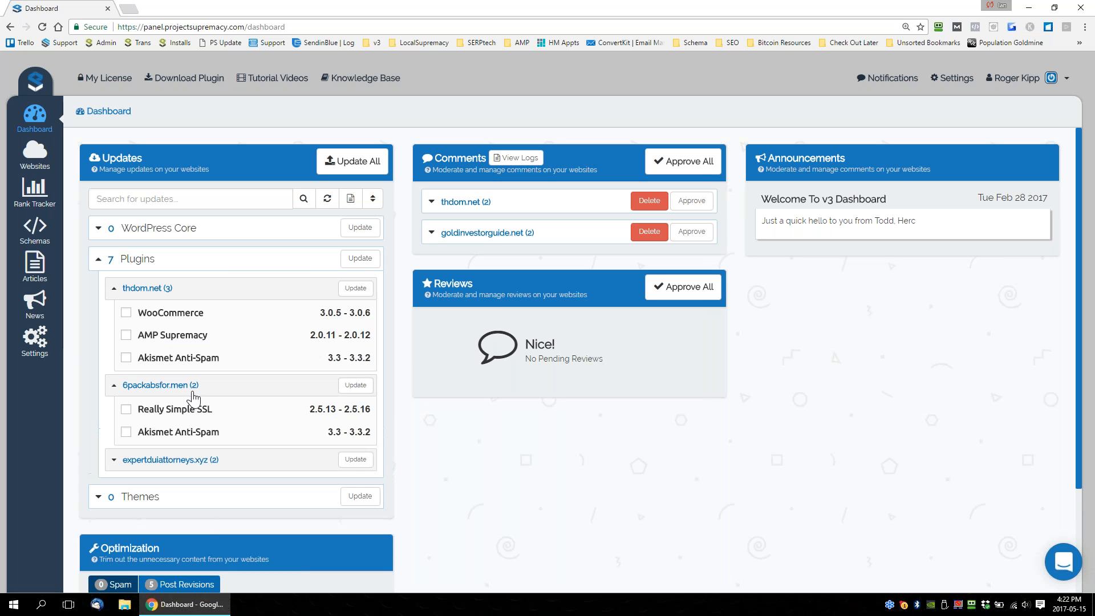
pyautogui.click(117, 460)
pyautogui.scroll(-1, 244, 454)
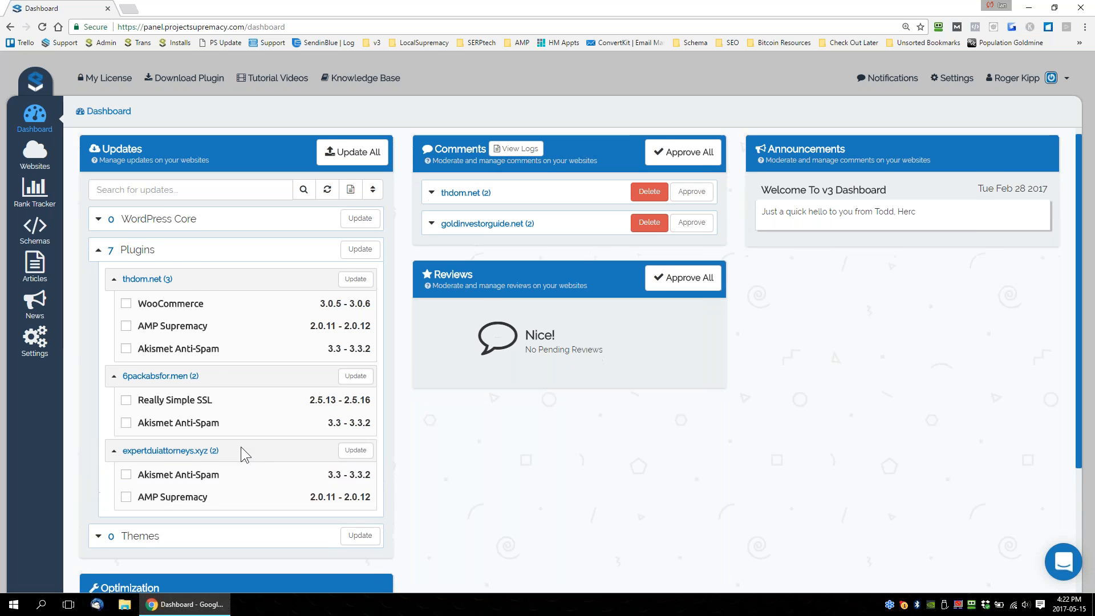
pyautogui.scroll(-1, 178, 450)
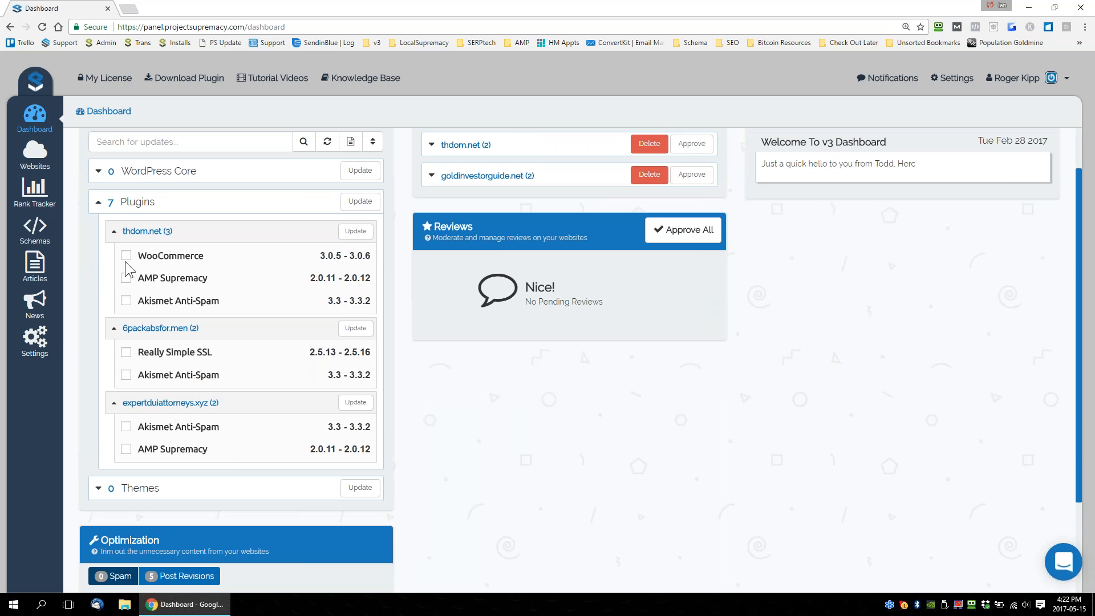
# Start updating all listed plugins on every website, and collapse the website groups and the plugin list.
pyautogui.click(356, 204)
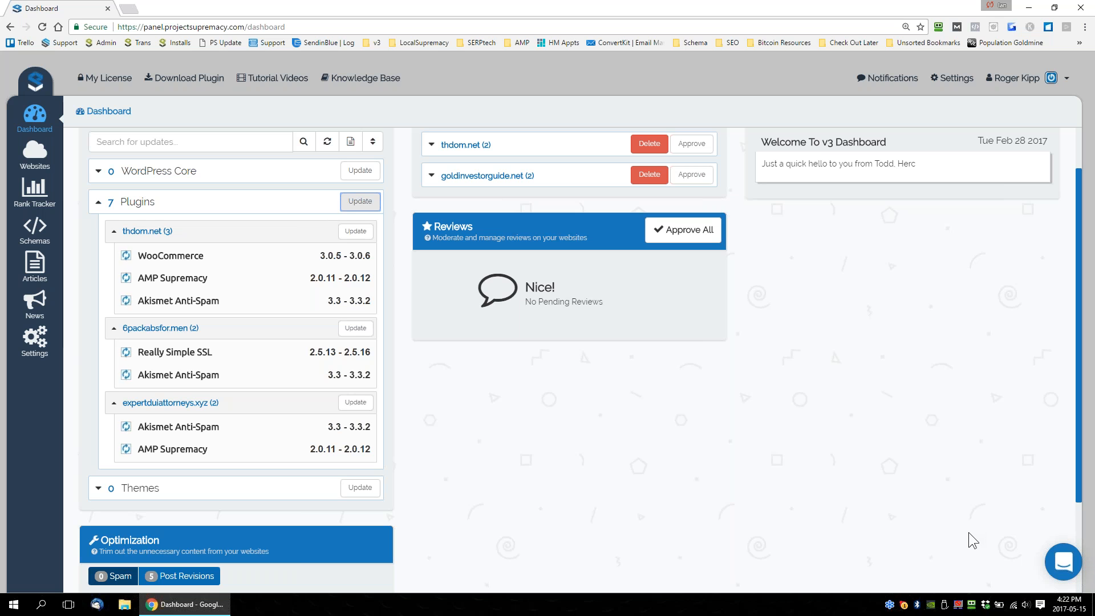
pyautogui.click(114, 404)
pyautogui.click(119, 331)
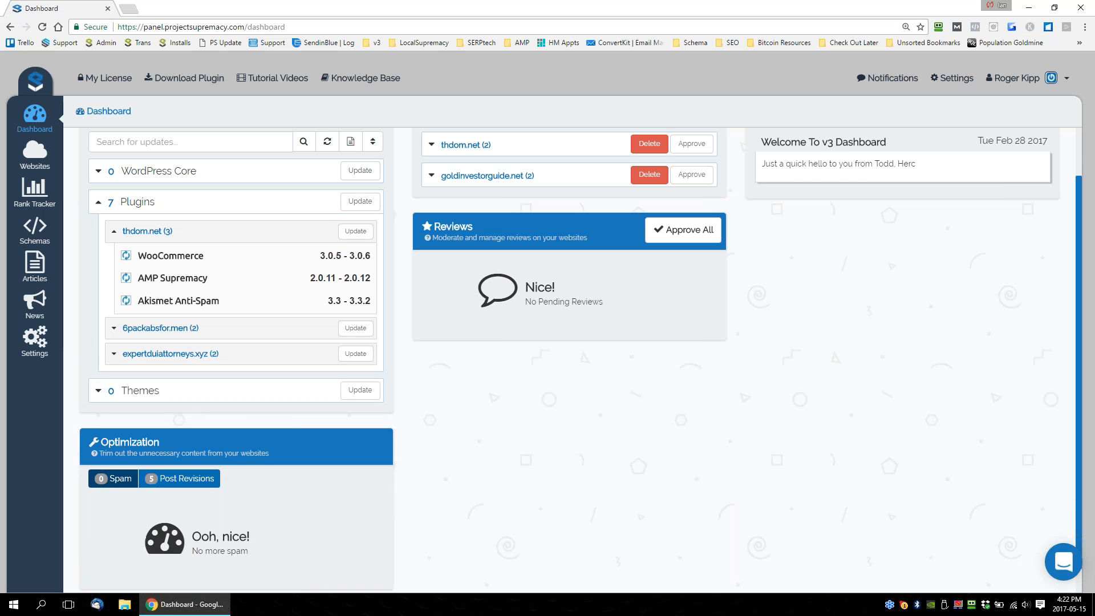
pyautogui.click(140, 232)
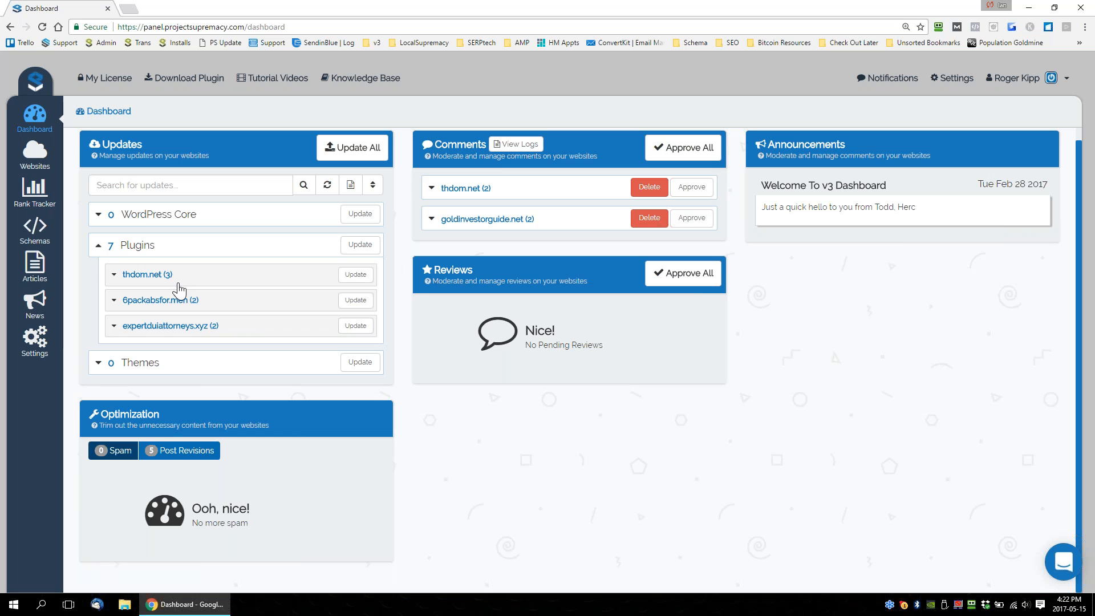
pyautogui.click(98, 246)
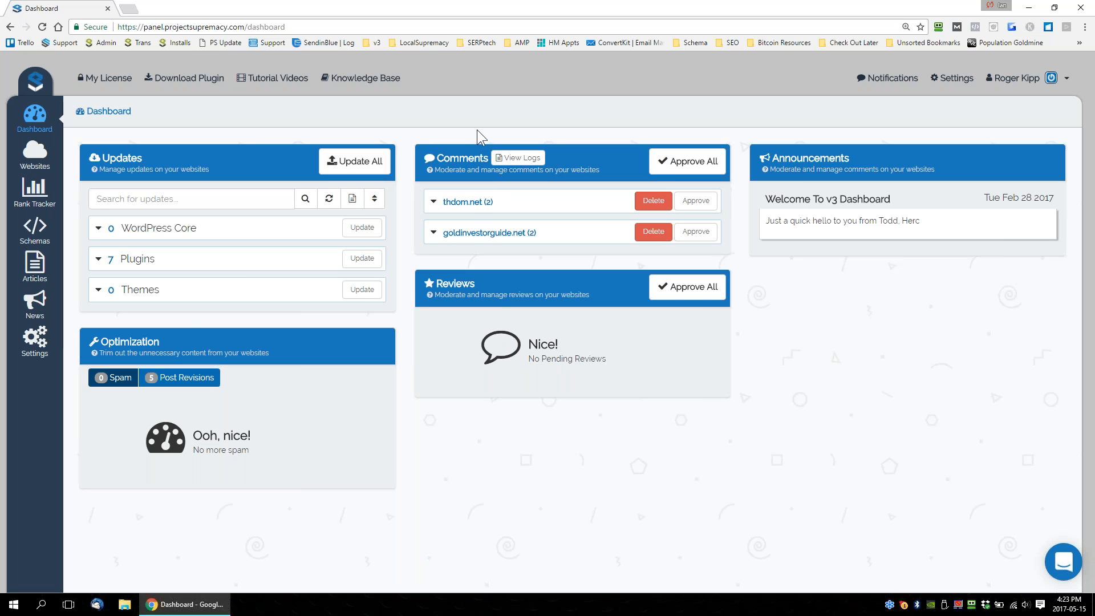
# Read the pending comments on thdom.net and collapse them again.
pyautogui.click(469, 205)
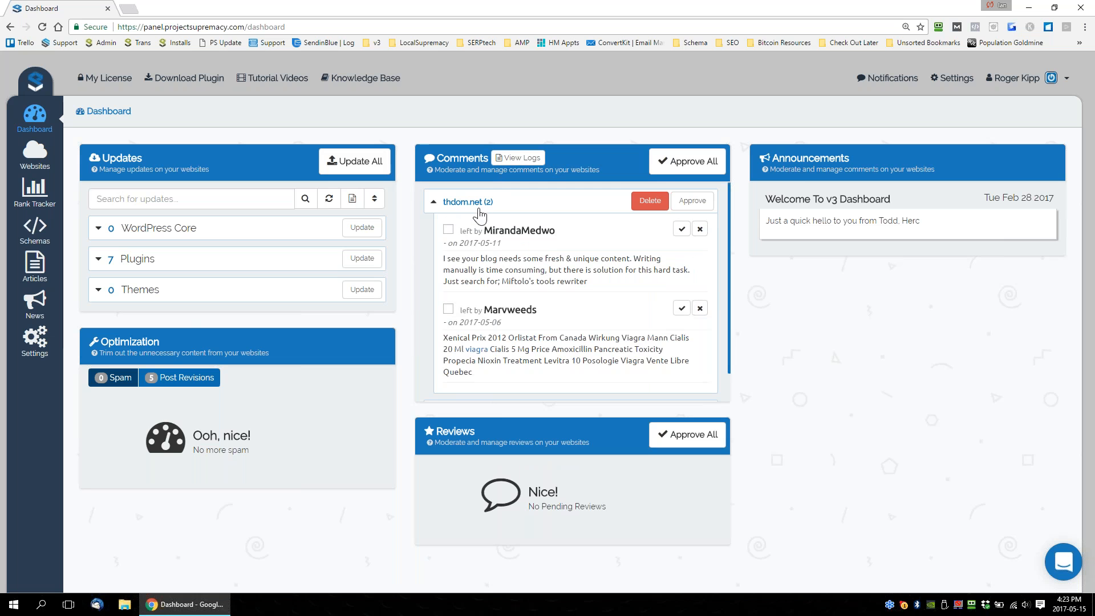
pyautogui.scroll(-2, 459, 237)
pyautogui.scroll(2, 454, 241)
pyautogui.click(460, 203)
pyautogui.click(469, 203)
pyautogui.click(467, 202)
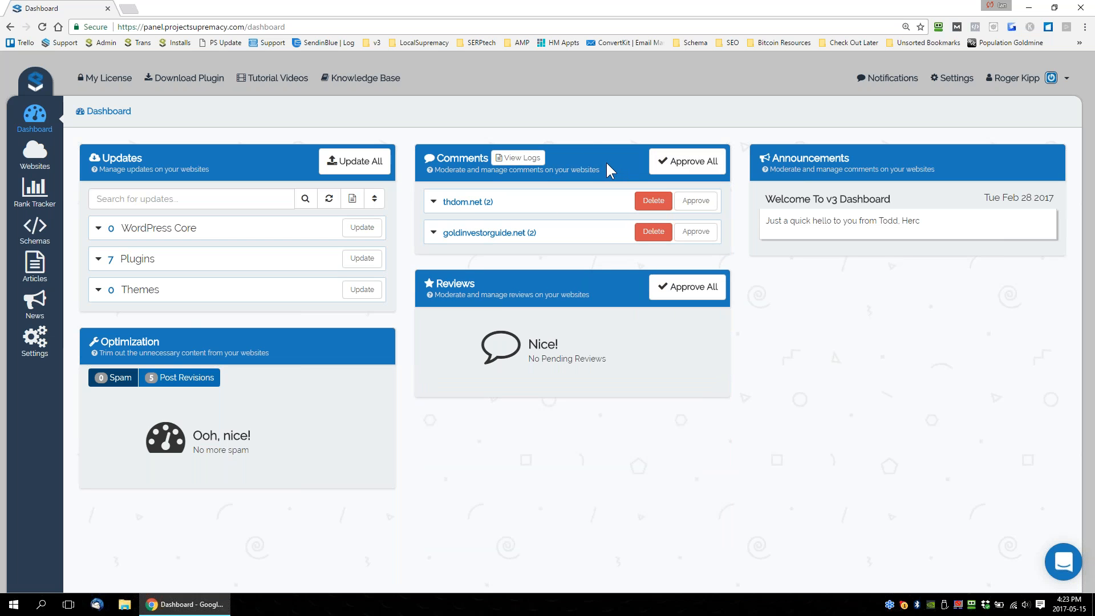
# Delete all pending comments on thdom.net and goldinvestorguide.net.
pyautogui.click(654, 201)
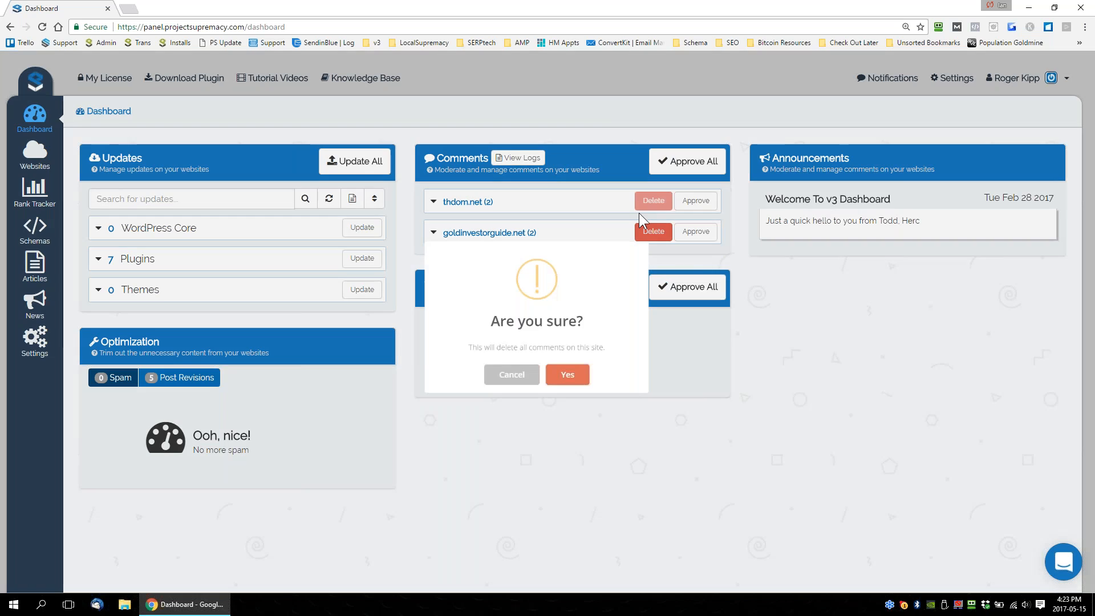
pyautogui.click(593, 400)
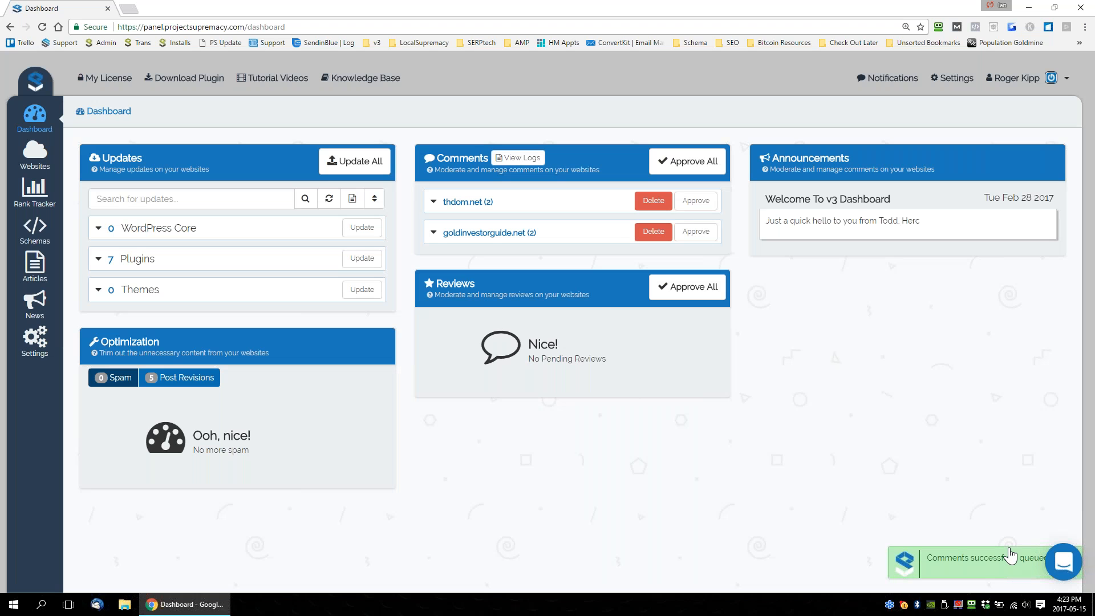
pyautogui.click(651, 233)
pyautogui.click(578, 388)
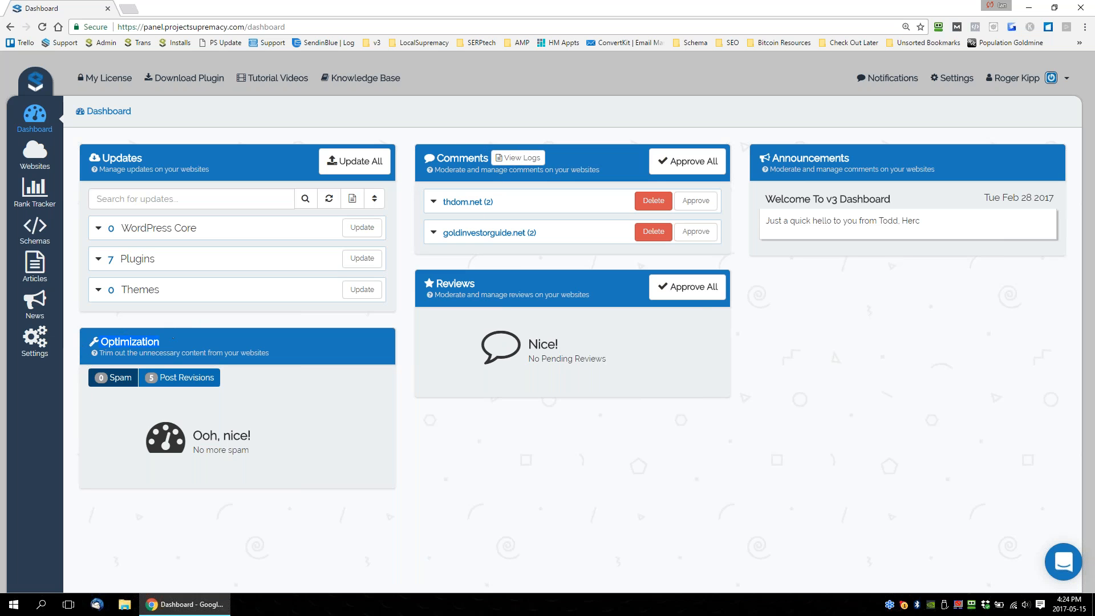
# Review the queued comments on thdom.net and the post revisions stored on goldinvestorguide.net.
pyautogui.click(99, 381)
pyautogui.click(446, 205)
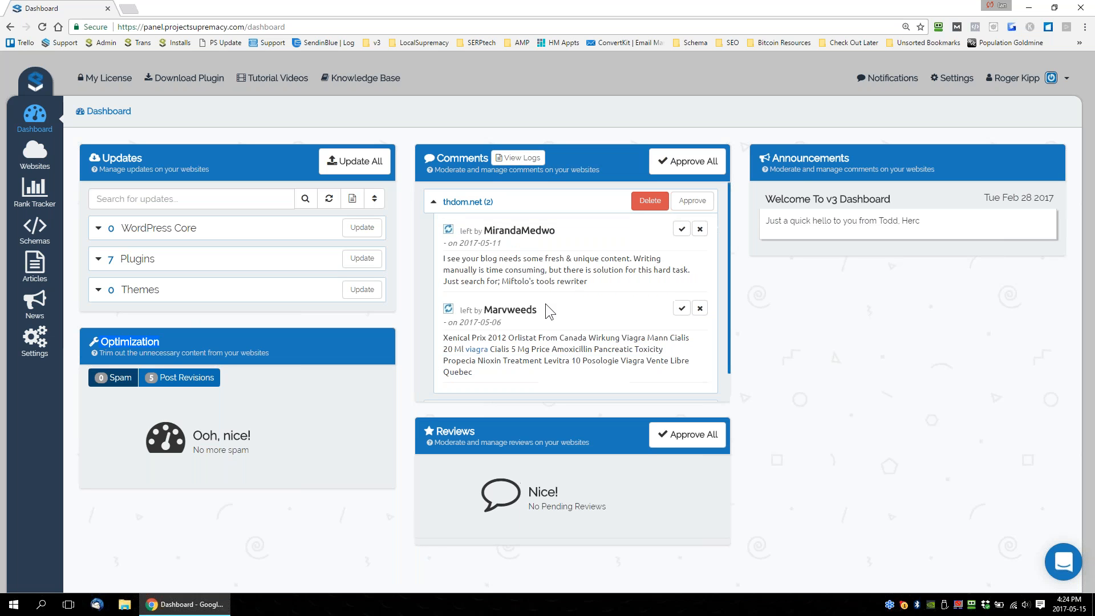
pyautogui.click(190, 379)
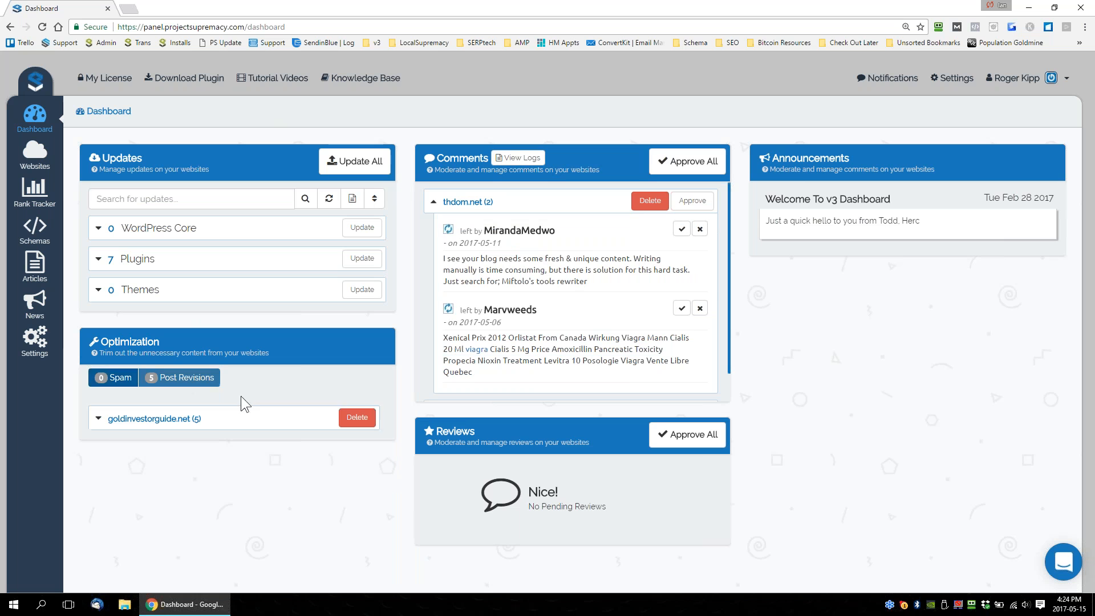
pyautogui.click(98, 419)
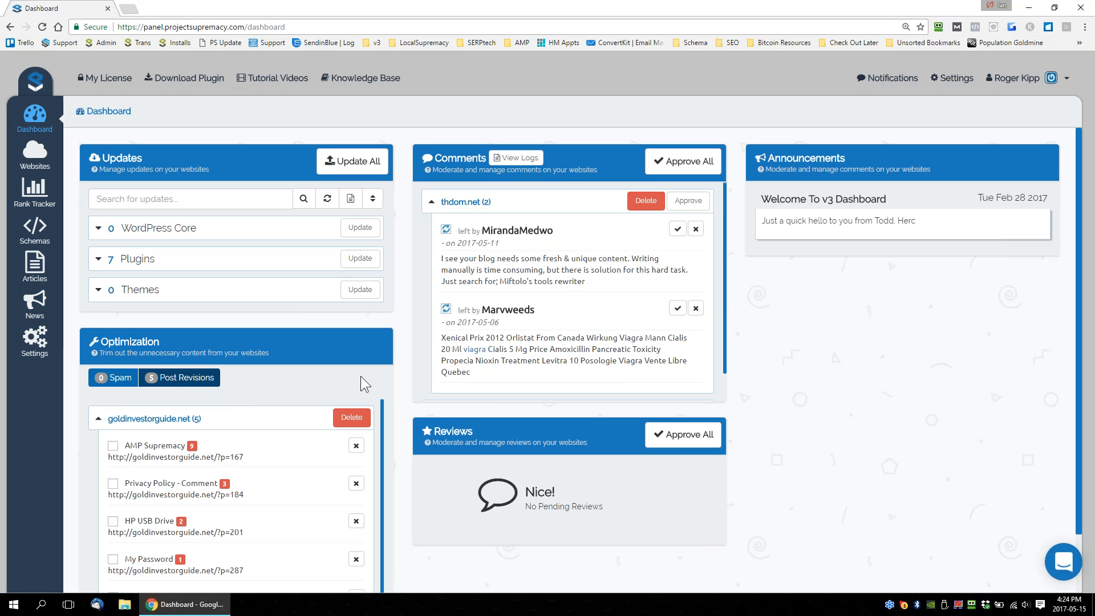
pyautogui.scroll(-1, 406, 368)
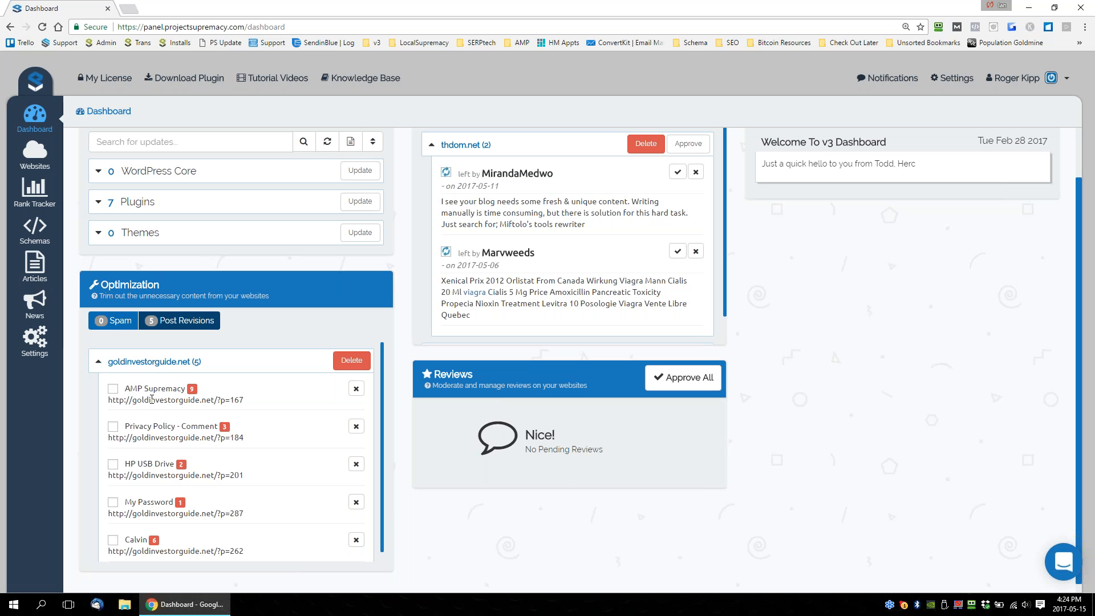
# Recheck the post revisions listed for goldinvestorguide.net and leave the list collapsed.
pyautogui.click(97, 365)
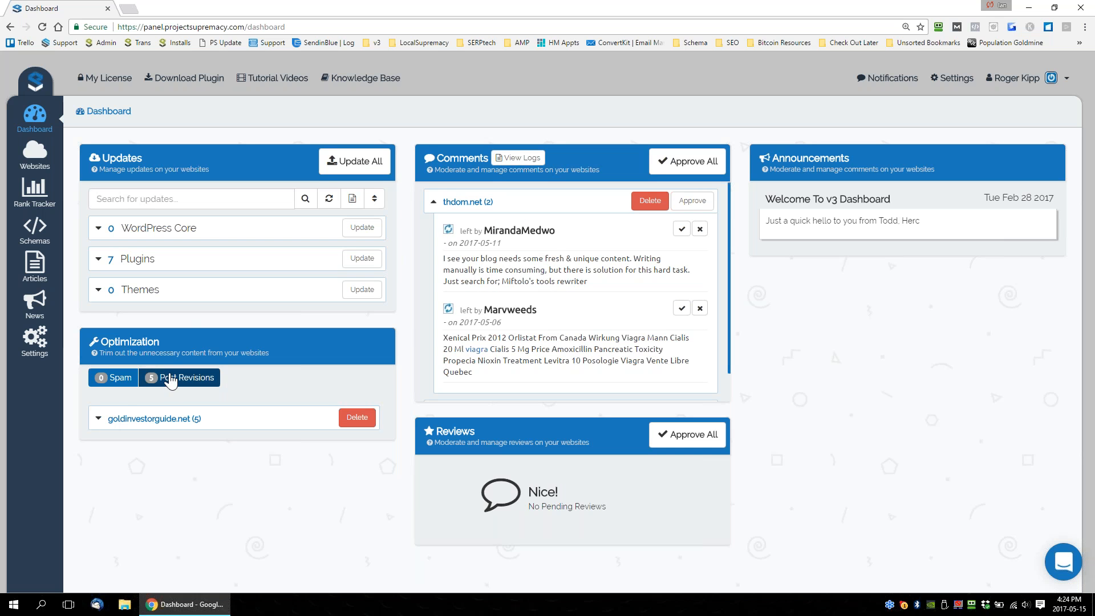
pyautogui.click(98, 419)
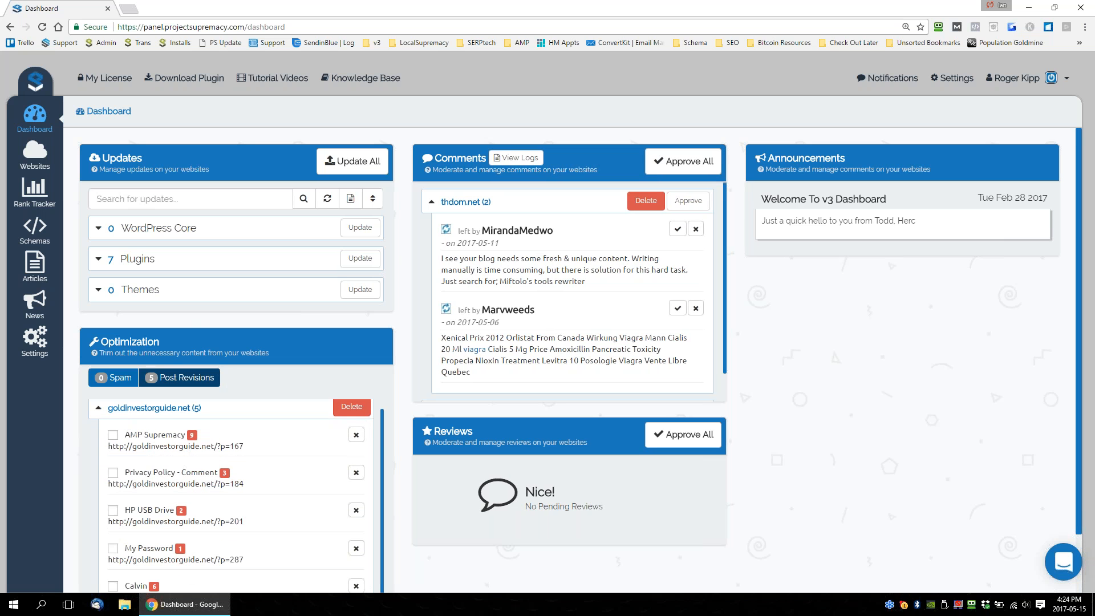
pyautogui.click(123, 408)
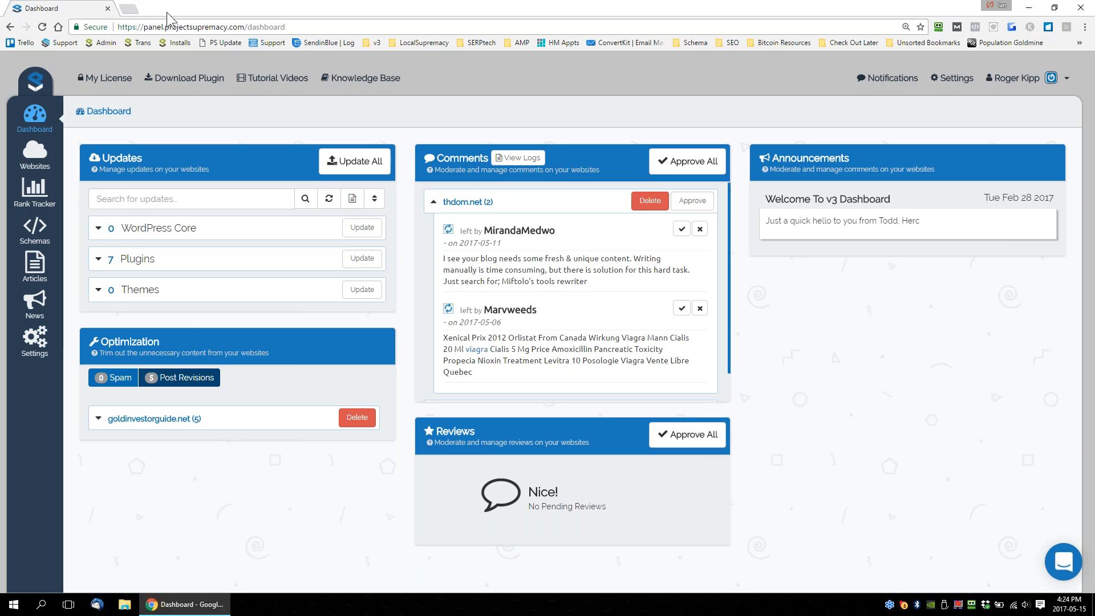
# Open sprayfoaminsulationedmonton.net in a new browser tab and examine its home page, including the contact form shortcode.
pyautogui.click(129, 9)
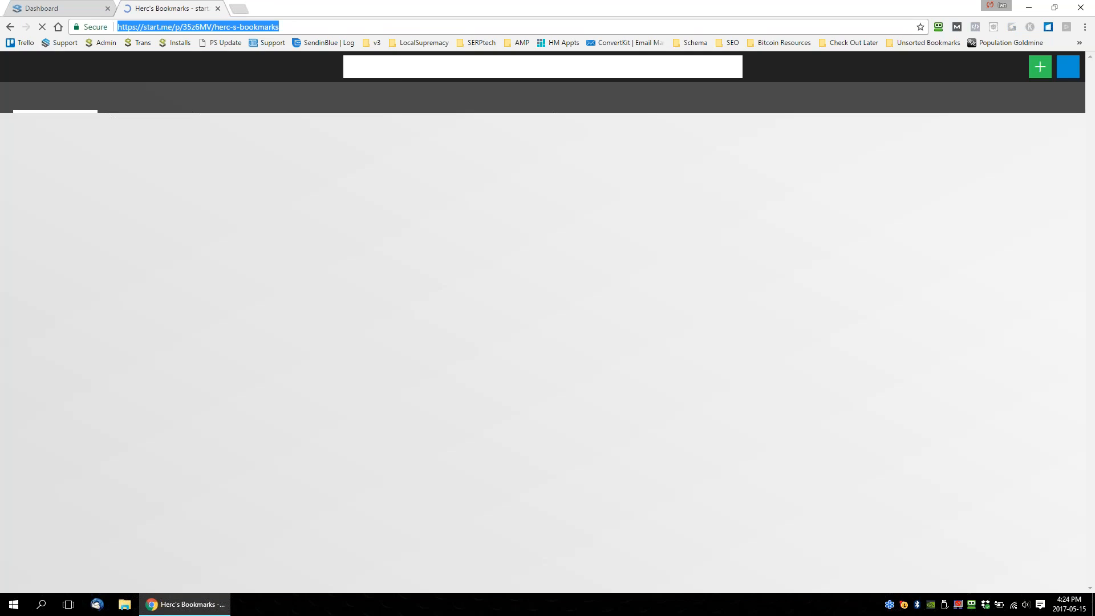
pyautogui.write('sprayfoaminsulationedmonton.net')
pyautogui.press('Right')
pyautogui.press('Return')
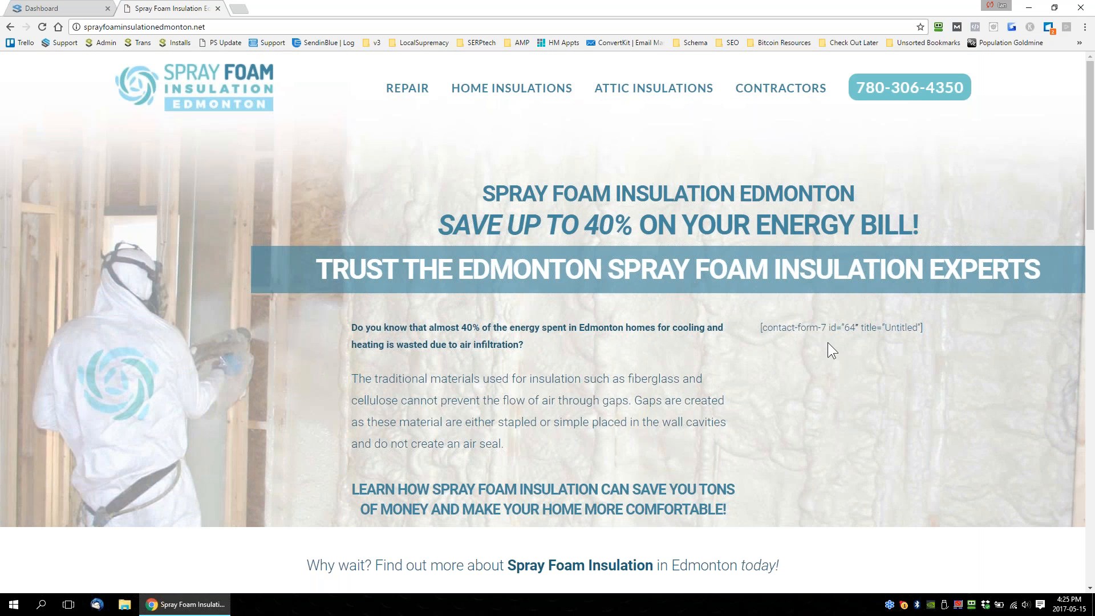
pyautogui.moveTo(925, 332); pyautogui.dragTo(772, 341)
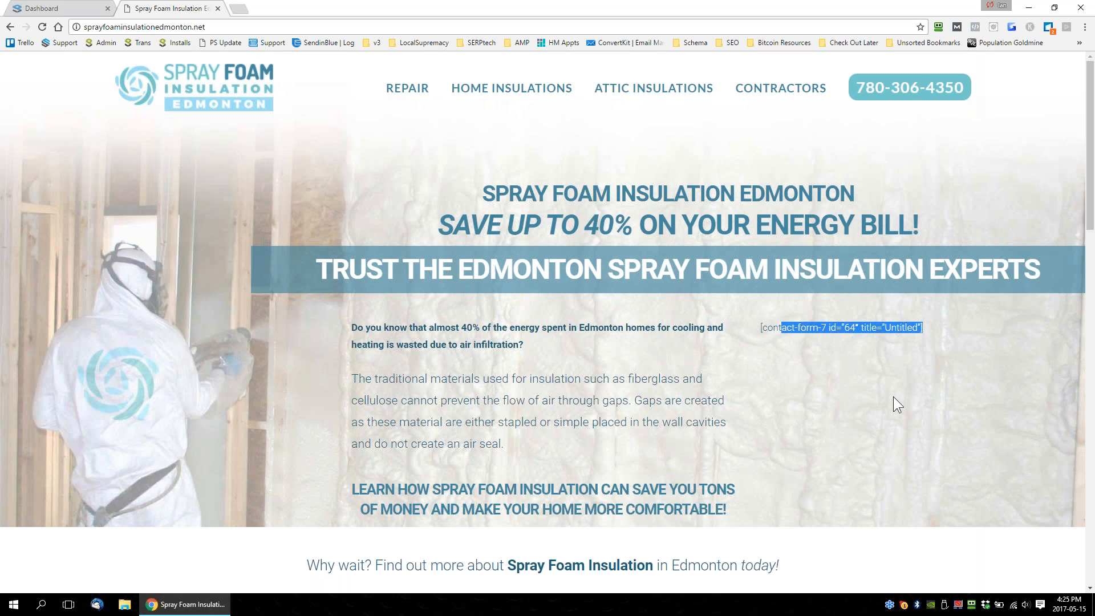
pyautogui.scroll(-15, 893, 397)
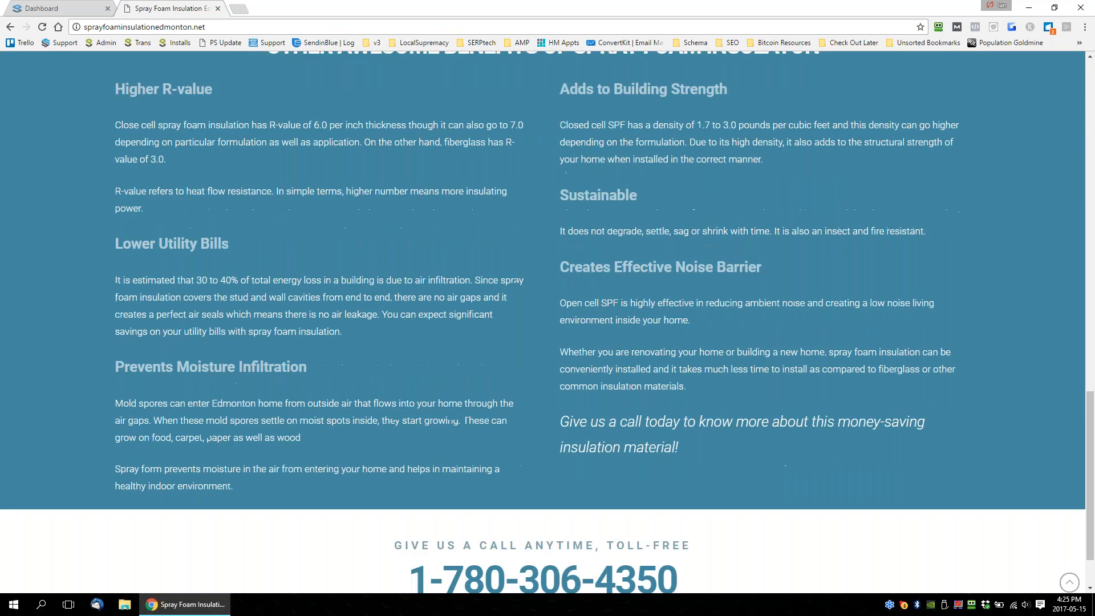
# Open the site's Home Insulations page and examine its review submission form and the published customer reviews.
pyautogui.scroll(15, 655, 399)
pyautogui.click(543, 91)
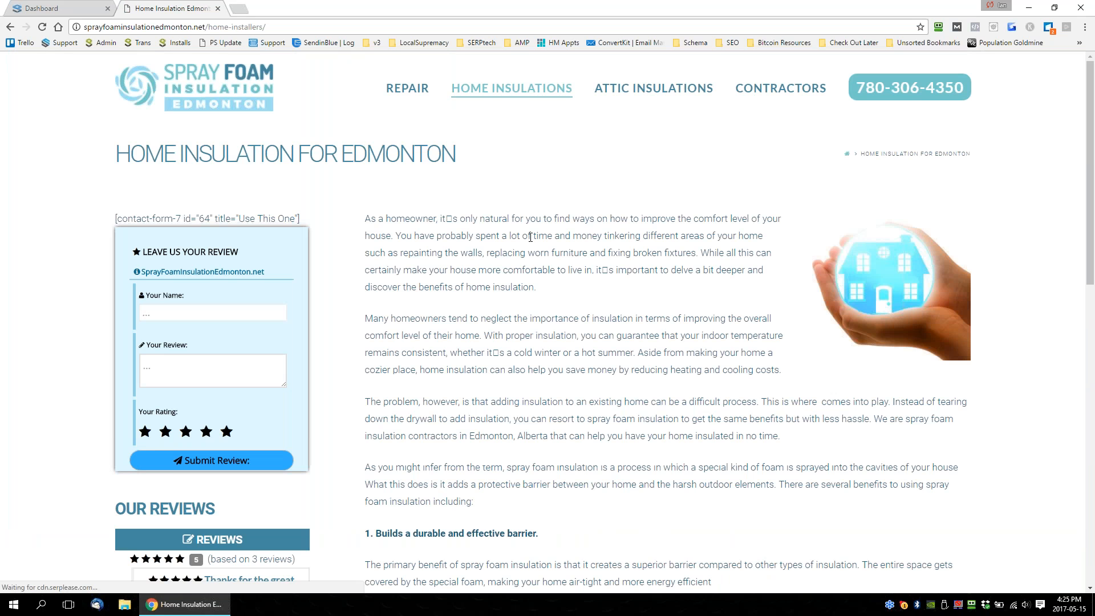
pyautogui.scroll(-4, 286, 293)
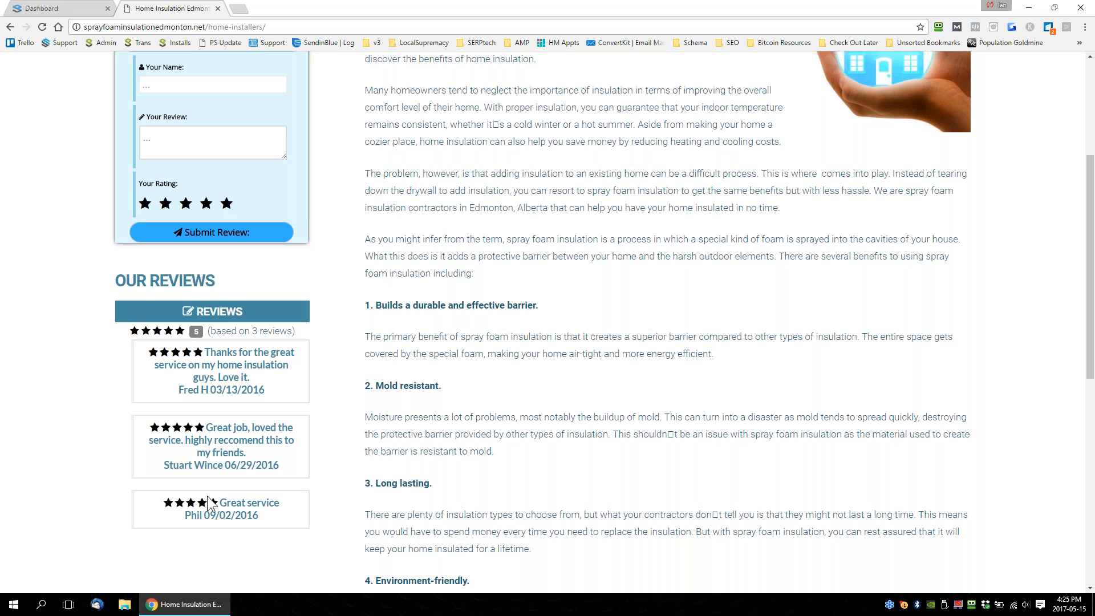
pyautogui.scroll(2, 278, 482)
pyautogui.scroll(-2, 548, 319)
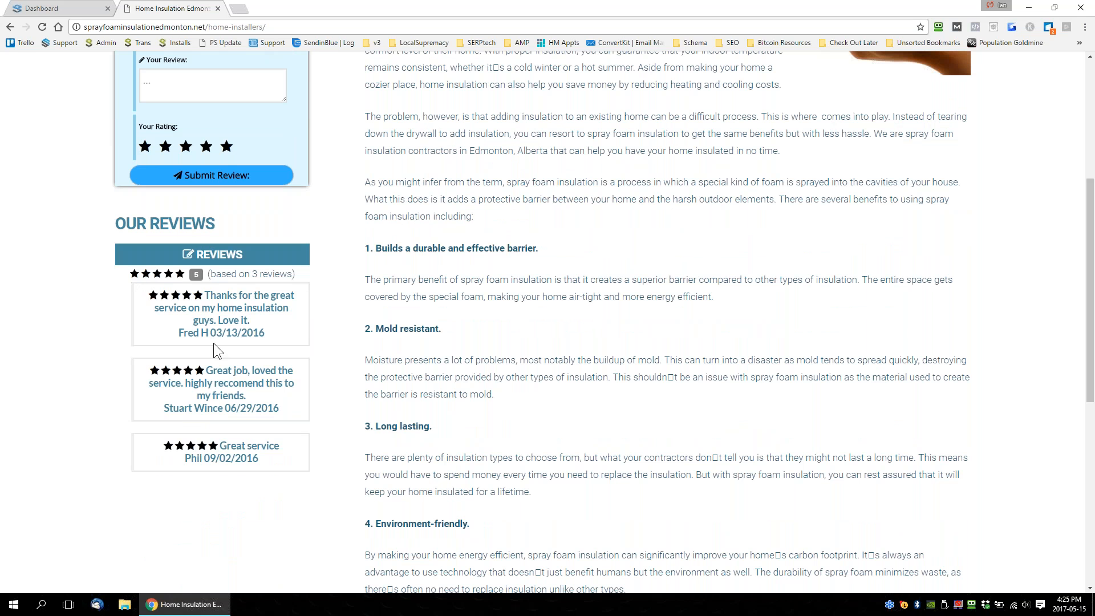
pyautogui.scroll(1, 340, 370)
pyautogui.scroll(5, 340, 369)
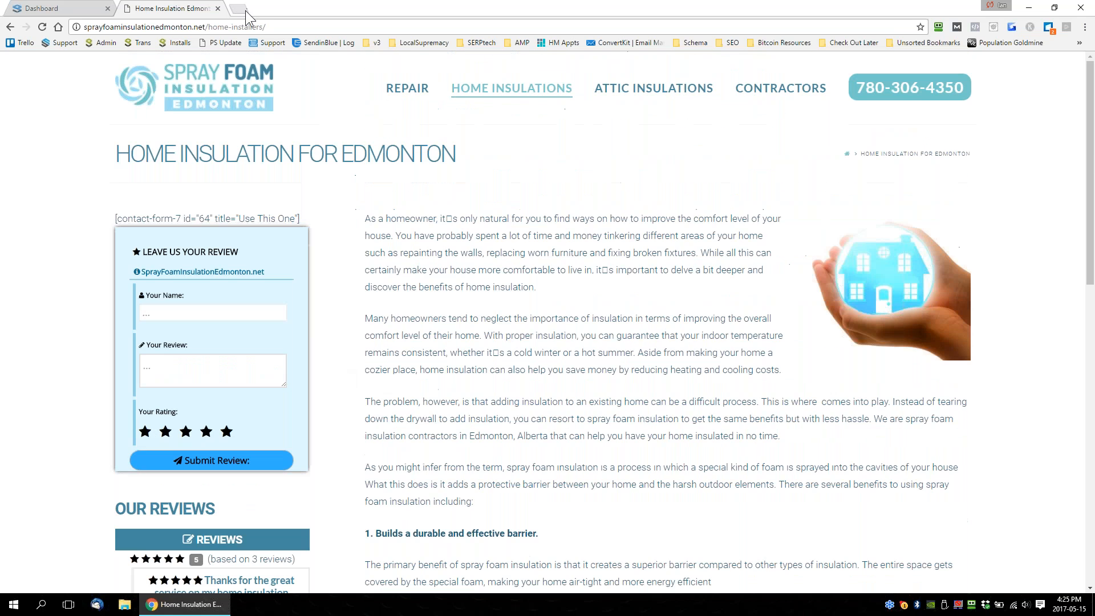
# Search Google for "spray foam insulation edmonton" in another new tab.
pyautogui.click(238, 8)
pyautogui.write('spray form')
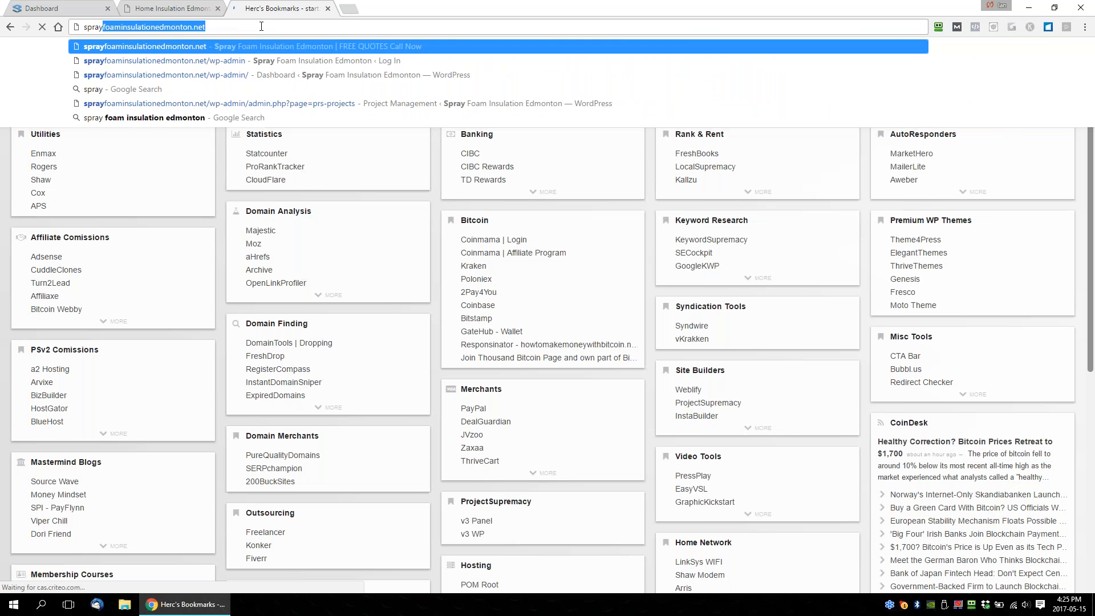
pyautogui.press('BackSpace')
pyautogui.press('BackSpace')
pyautogui.write('am insulatino')
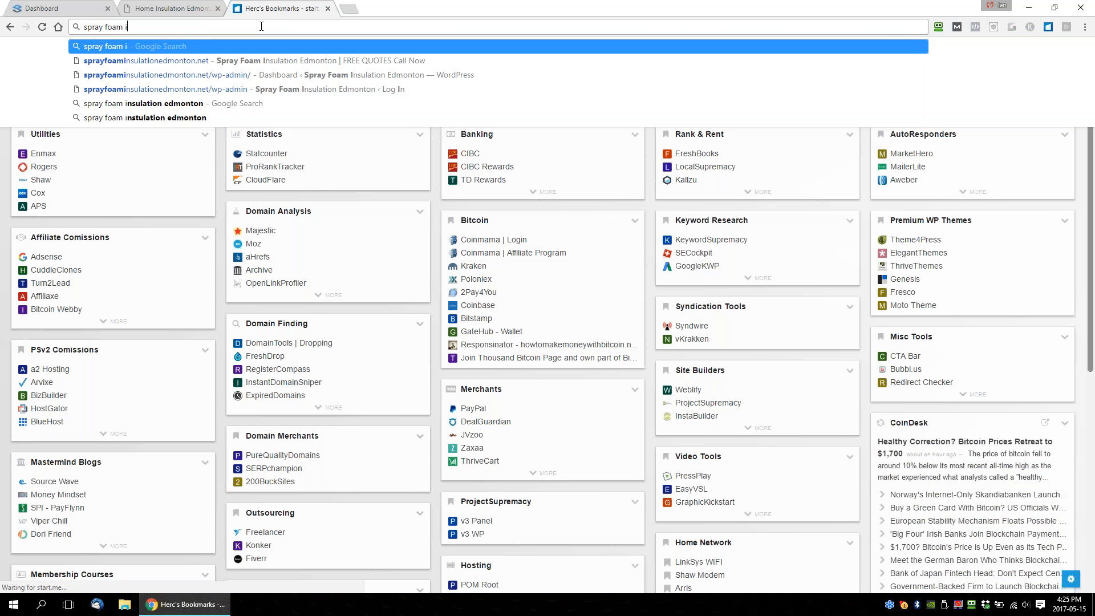
pyautogui.press('BackSpace')
pyautogui.press('BackSpace')
pyautogui.press('BackSpace')
pyautogui.write('on edmonton')
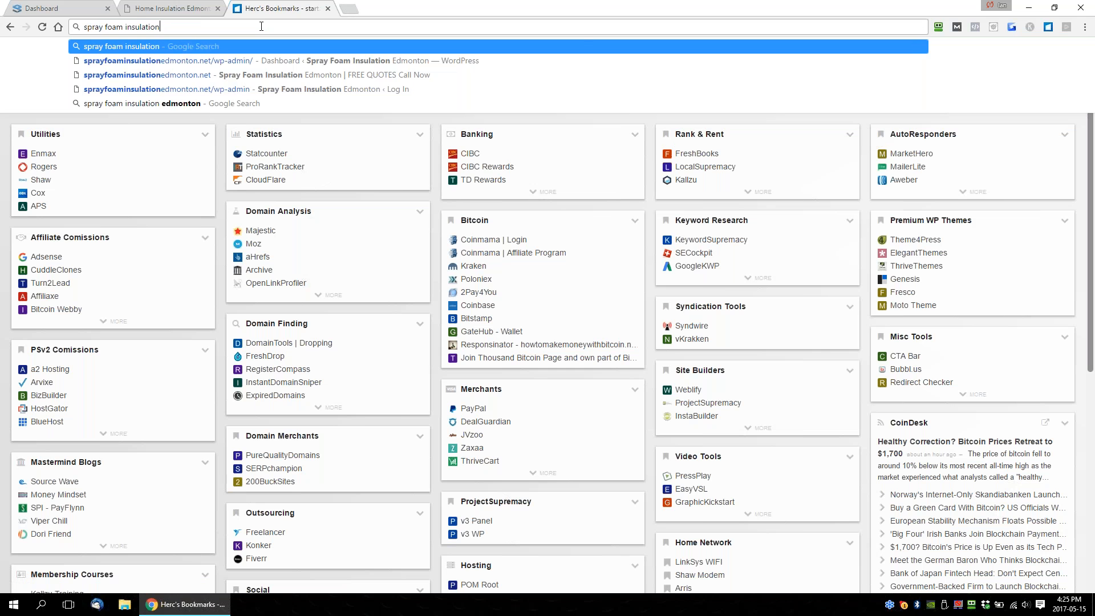
pyautogui.press('Return')
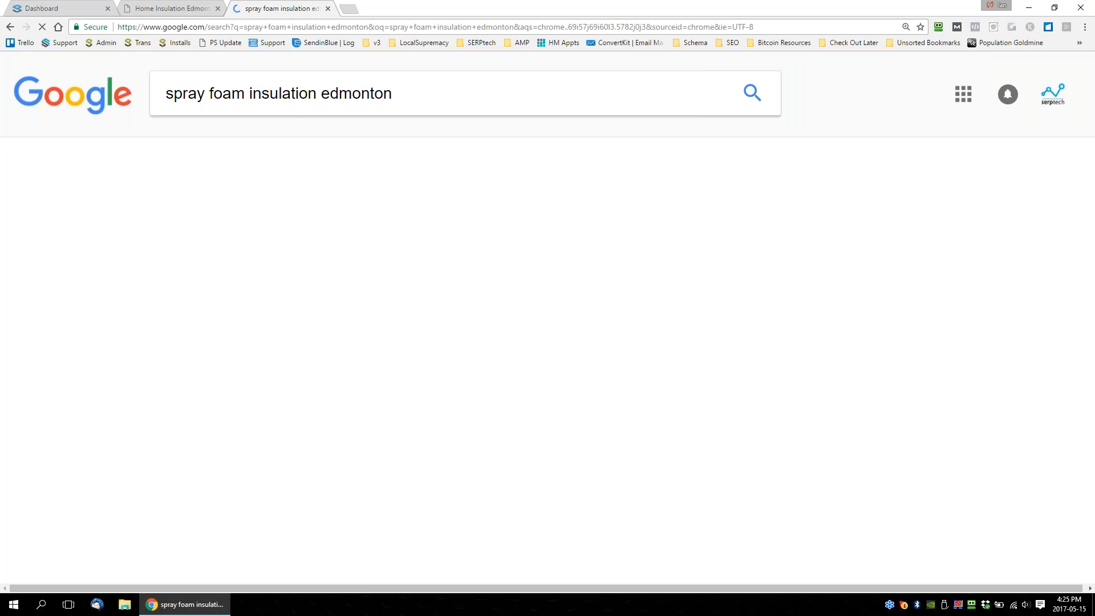
# Highlight the rating, votes and price range in the sprayfoaminsulationedmonton.net search result.
pyautogui.moveTo(230, 274); pyautogui.dragTo(342, 277)
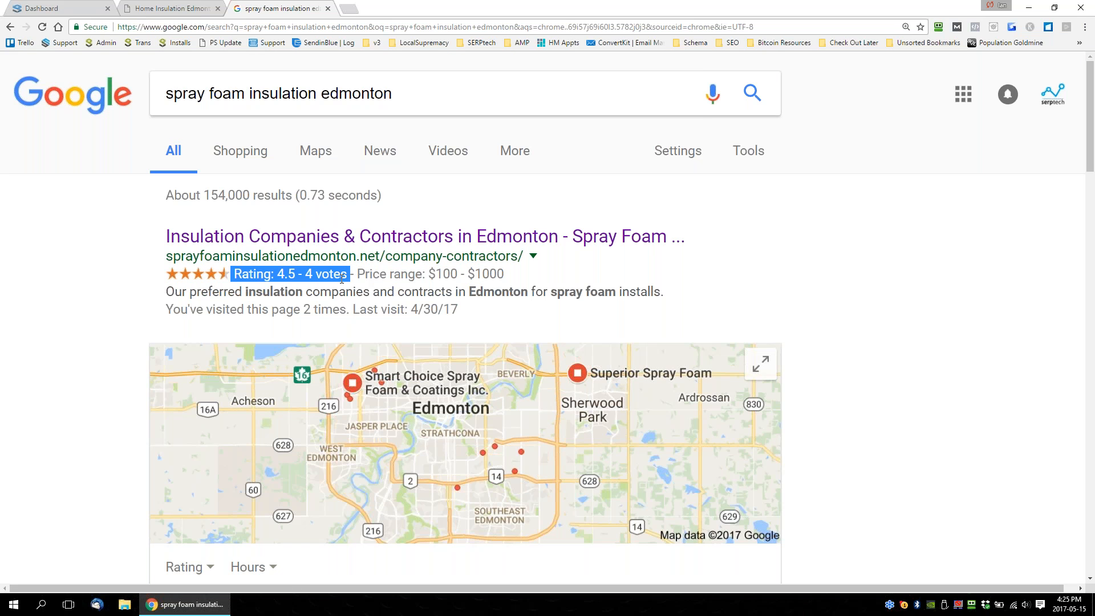
pyautogui.click(364, 287)
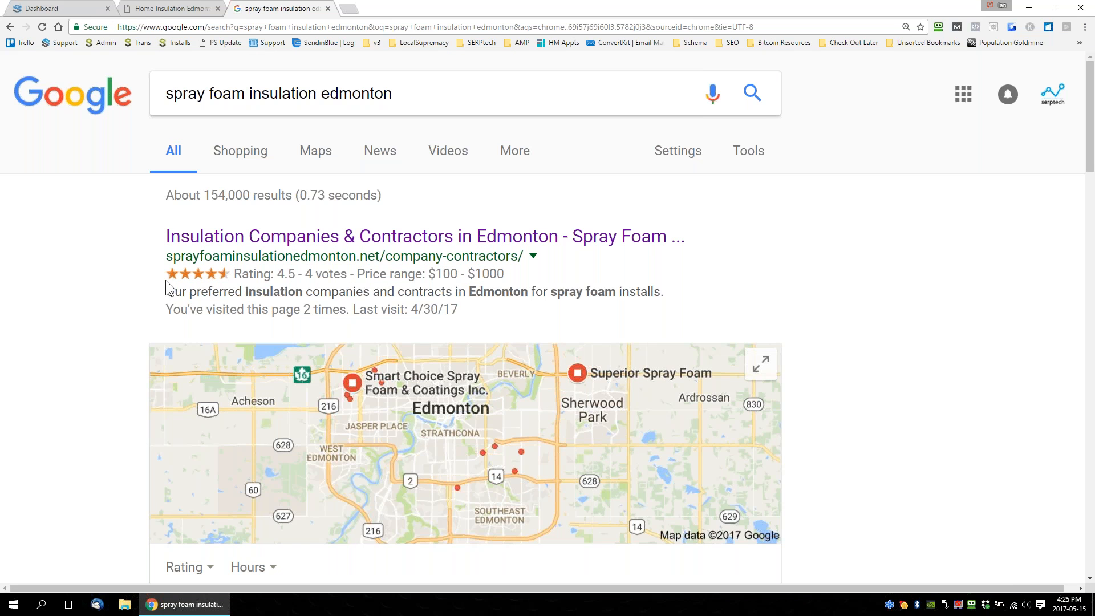
pyautogui.moveTo(230, 274); pyautogui.dragTo(505, 274)
pyautogui.click(539, 280)
pyautogui.moveTo(230, 276); pyautogui.dragTo(386, 275)
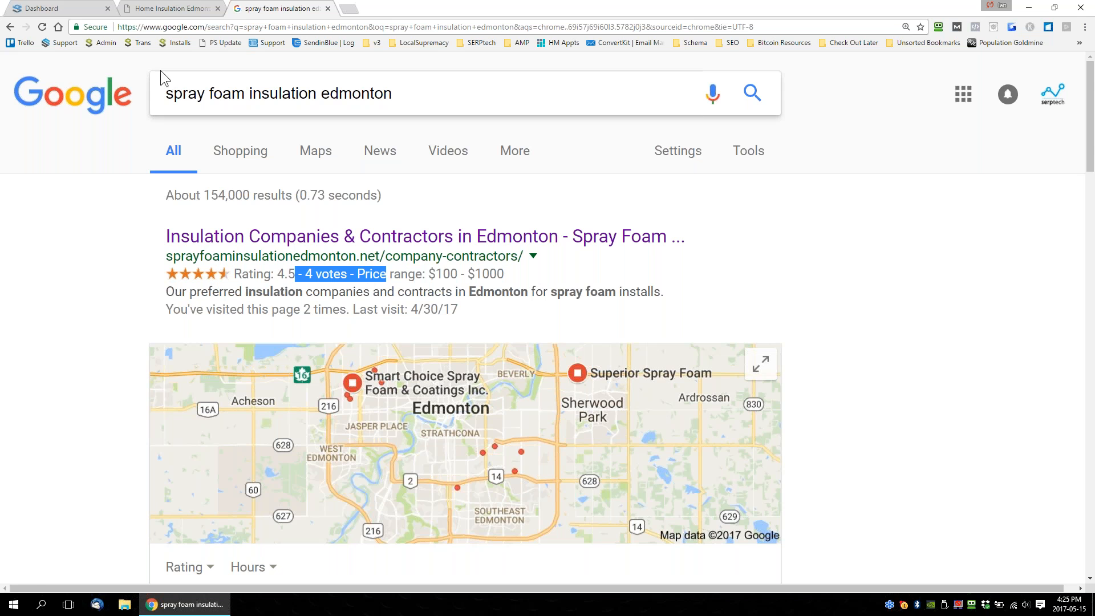
# Return to the Project Supremacy dashboard and read the "Welcome To v3 Dashboard" announcement.
pyautogui.click(71, 9)
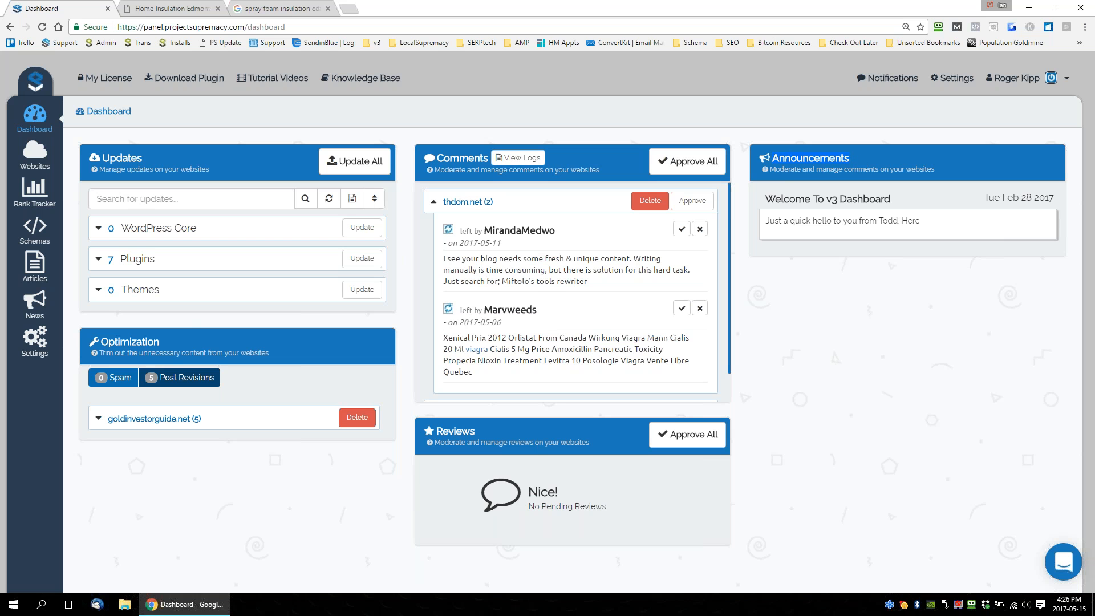
pyautogui.moveTo(891, 199); pyautogui.dragTo(765, 199)
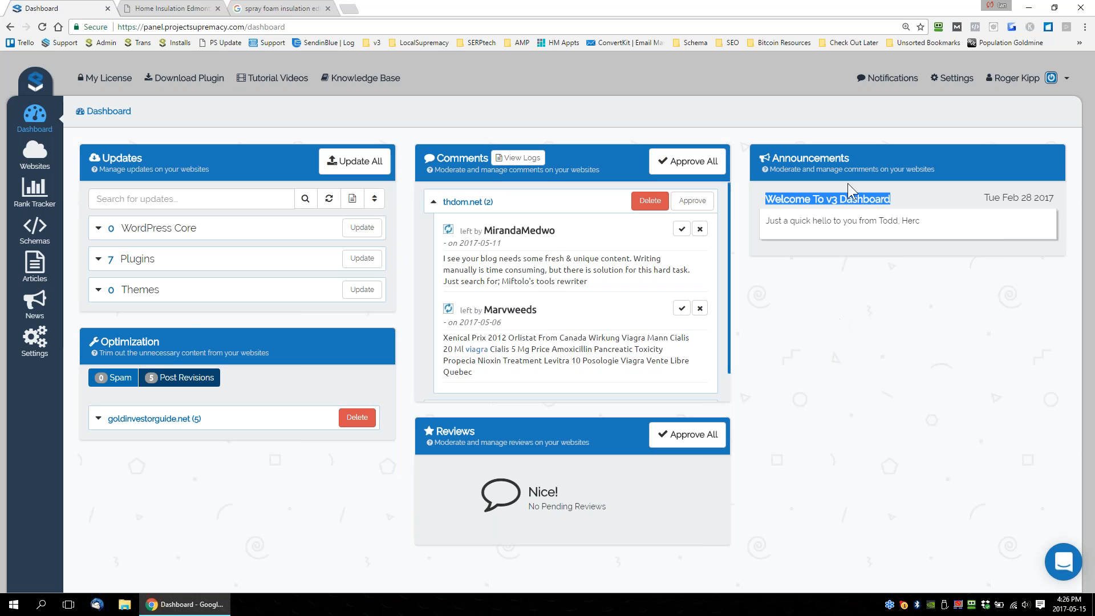
pyautogui.moveTo(921, 221); pyautogui.dragTo(765, 221)
pyautogui.click(806, 354)
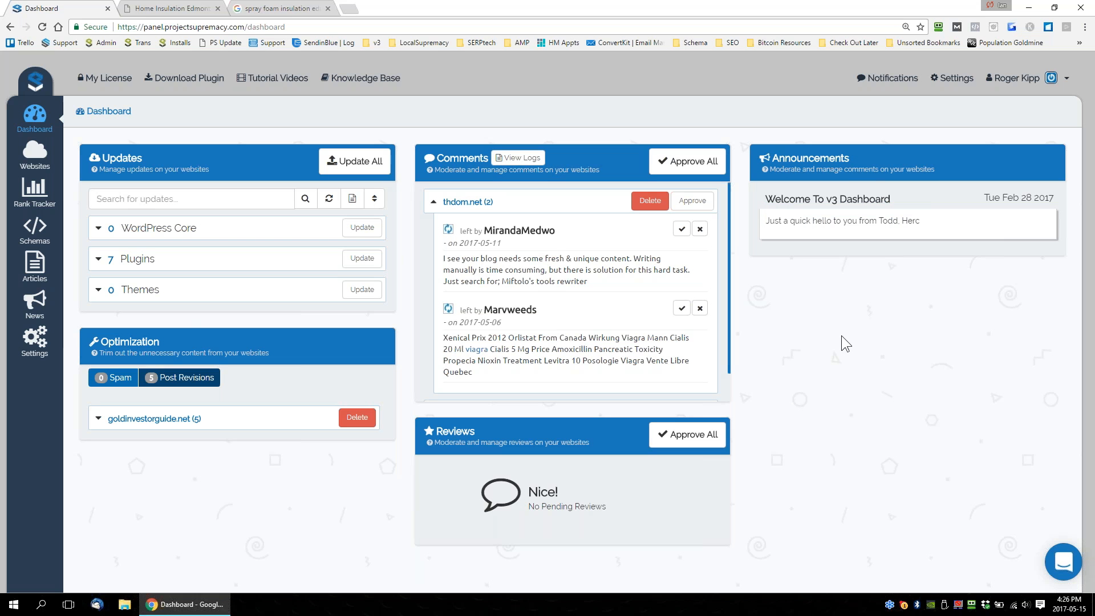
# Look at the tutorial video windows for the Dashboard and for the Websites page, closing each one.
pyautogui.click(281, 83)
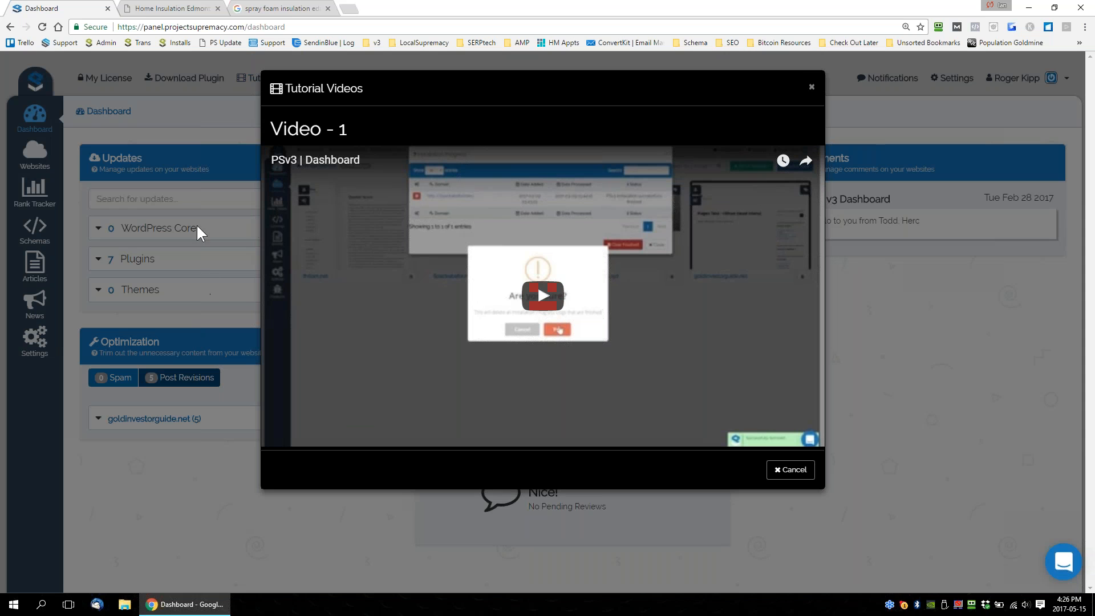
pyautogui.click(816, 88)
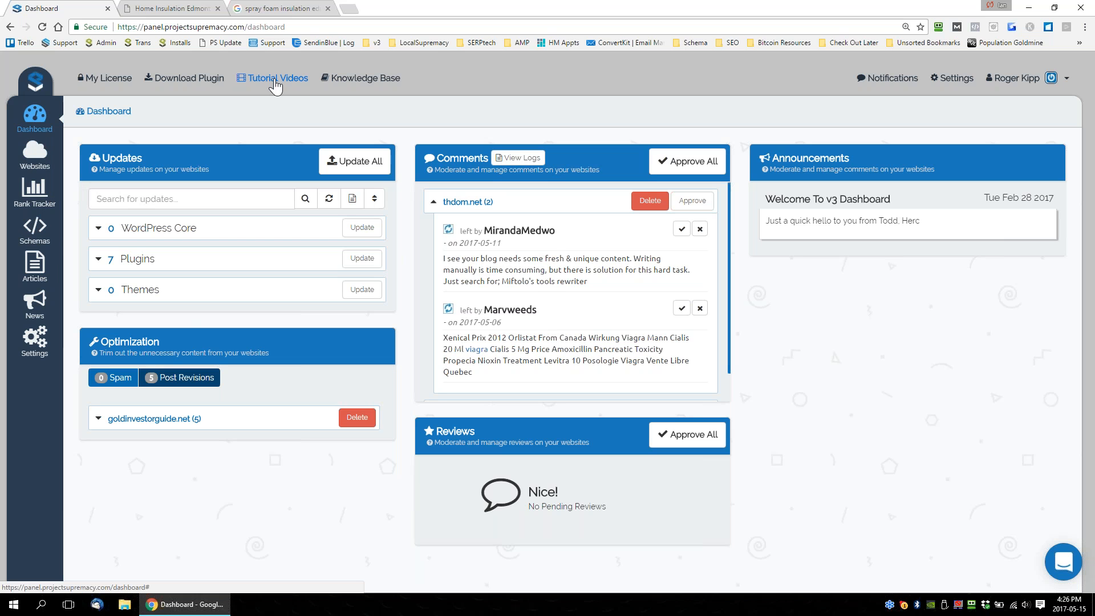
pyautogui.click(35, 153)
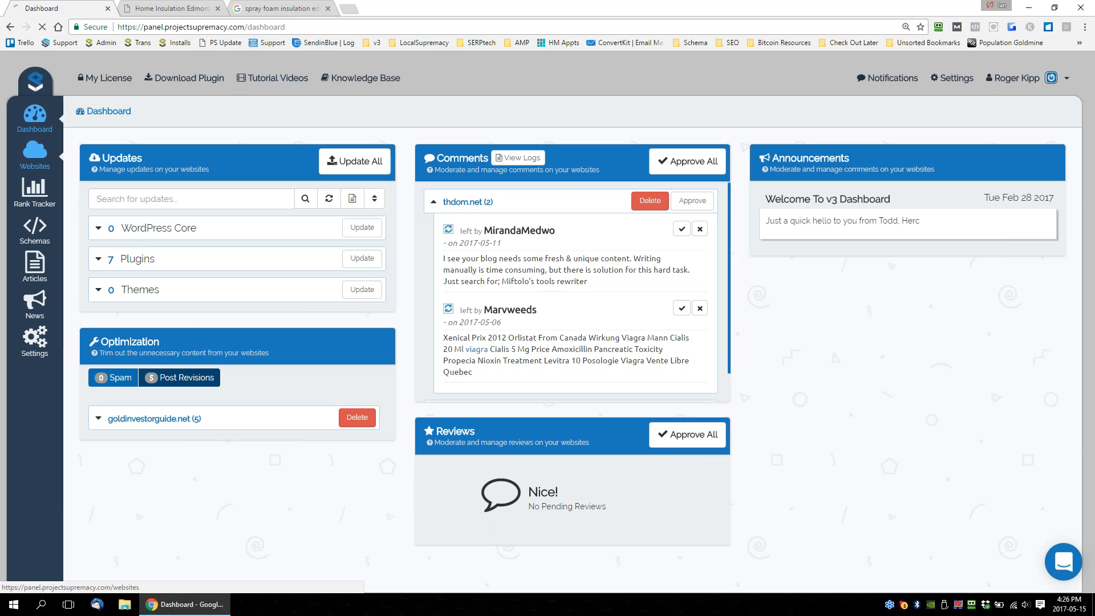
pyautogui.click(280, 79)
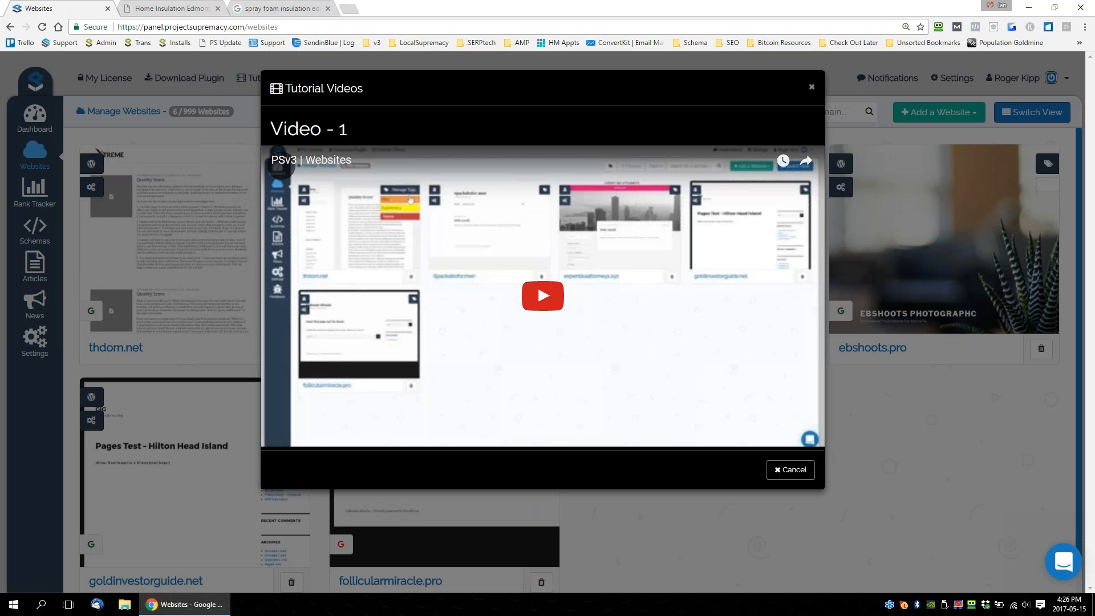
pyautogui.click(812, 88)
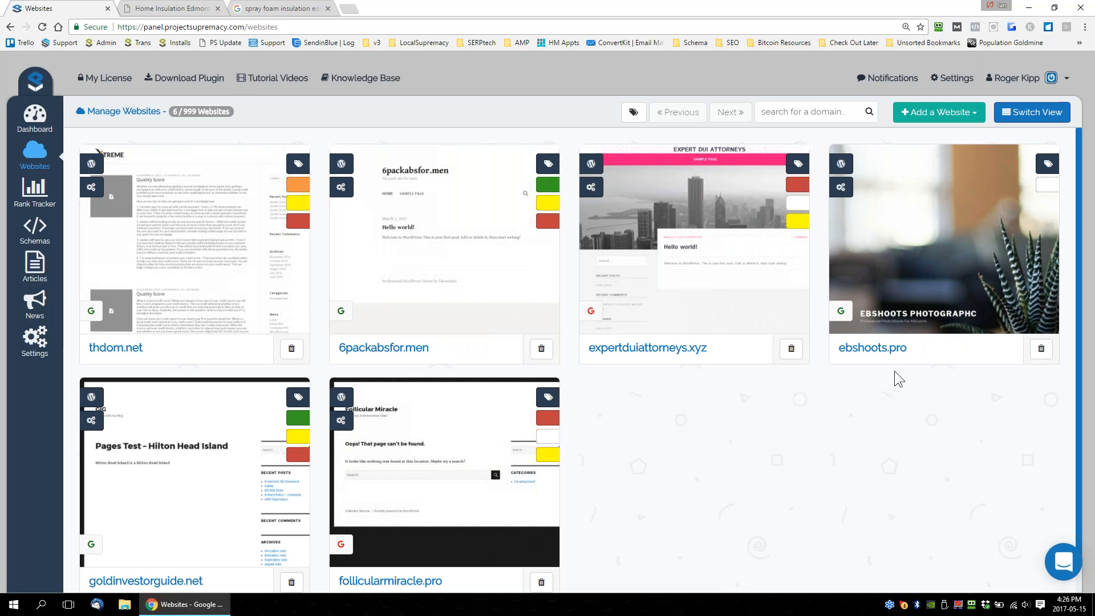
# Examine the V3 Knowledge Base and the support chat's conversation list, and return to the Websites page.
pyautogui.click(366, 78)
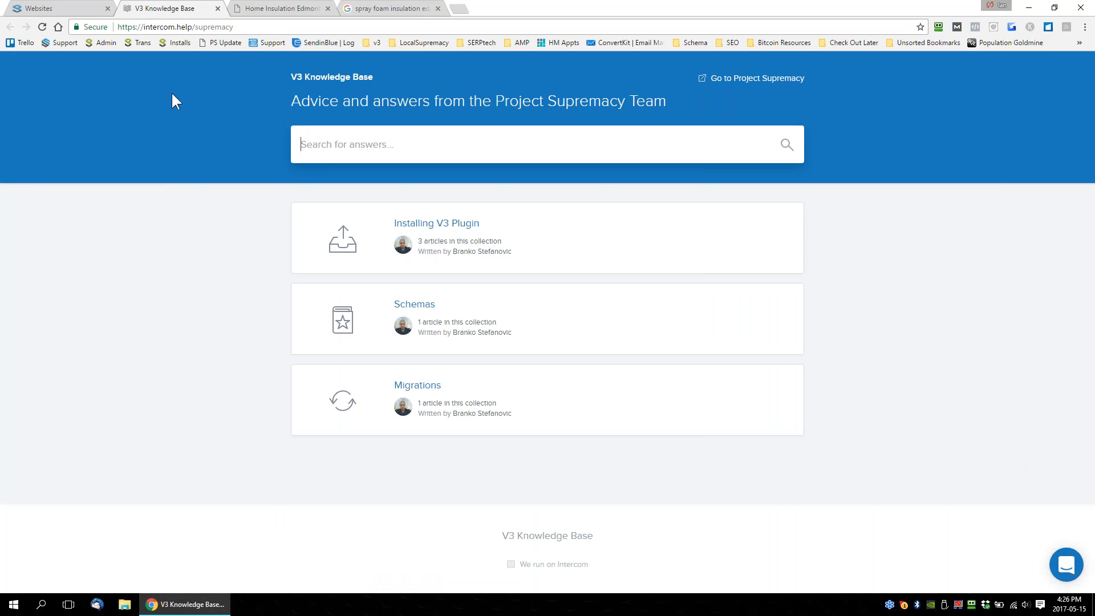
pyautogui.click(67, 5)
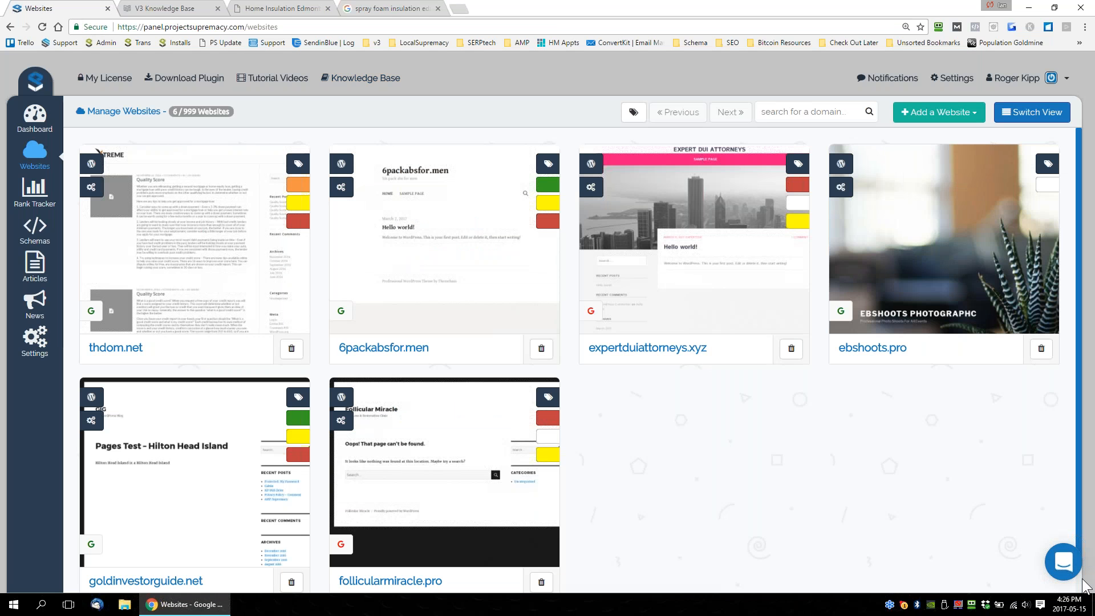
pyautogui.click(1064, 565)
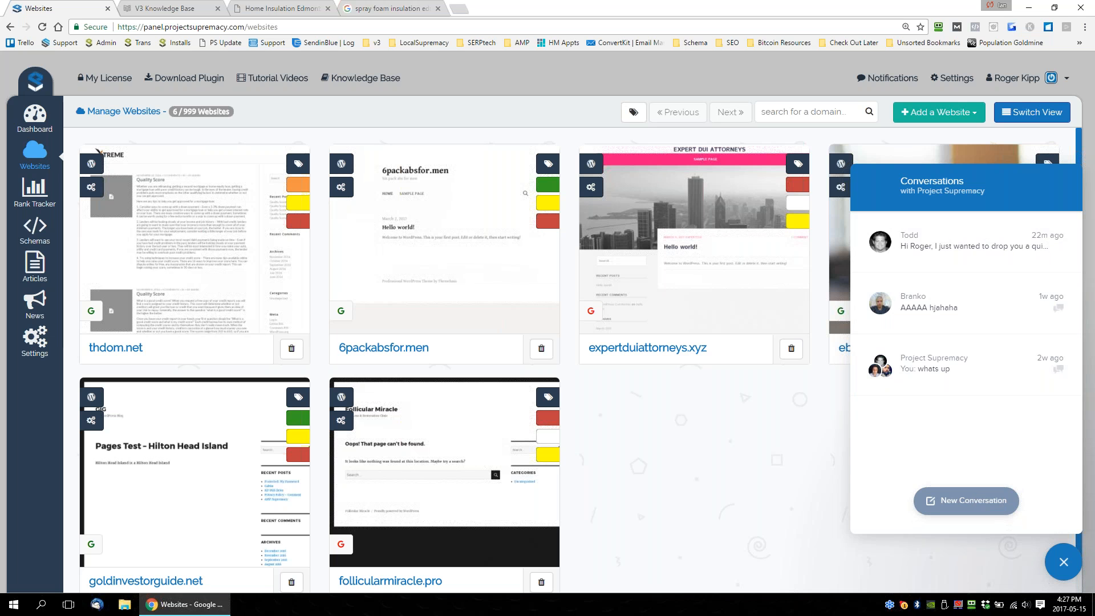
pyautogui.click(1055, 564)
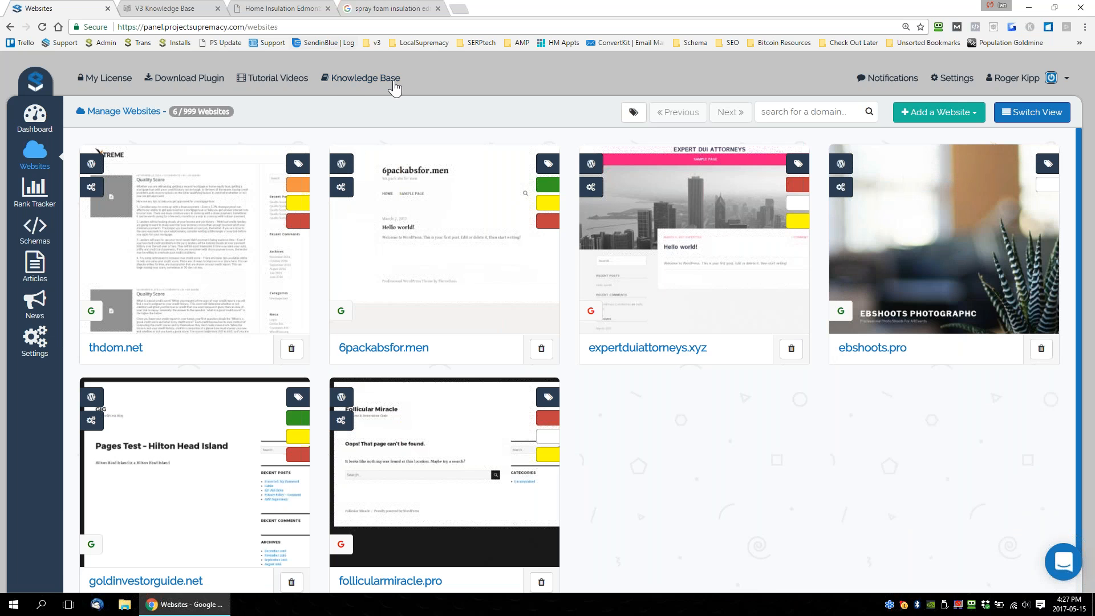
pyautogui.click(185, 11)
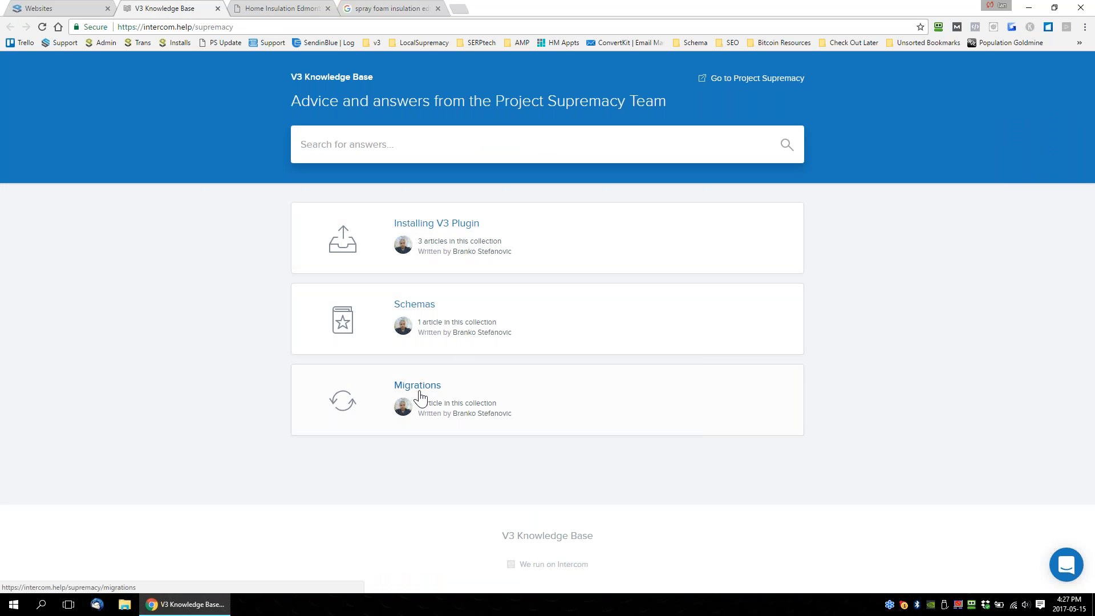
pyautogui.click(55, 8)
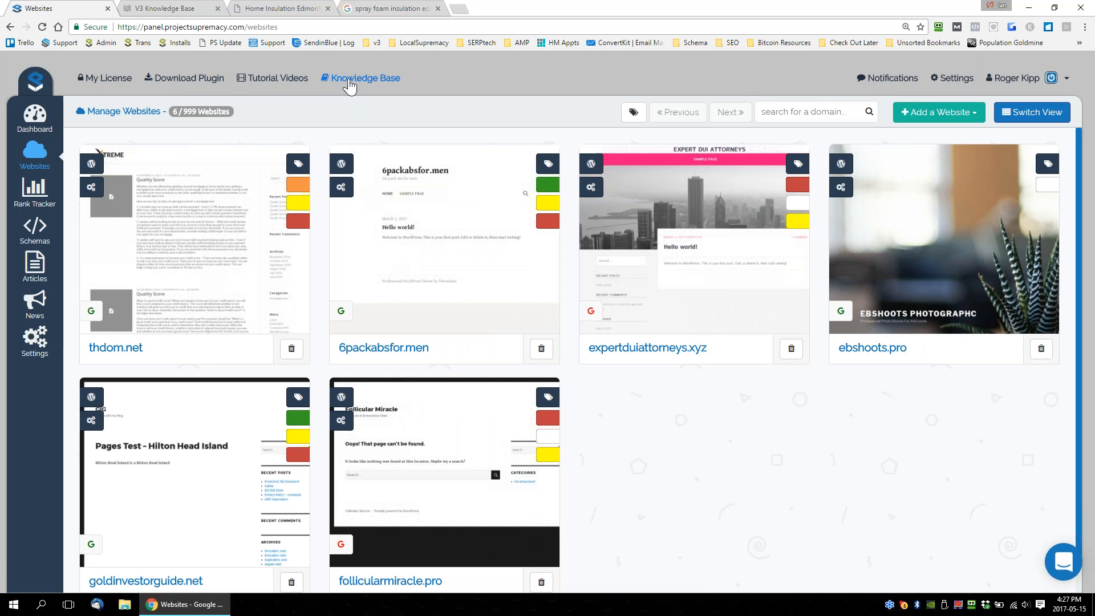
# Check the panel's notifications, dismiss them, and go back to the Dashboard page.
pyautogui.click(884, 78)
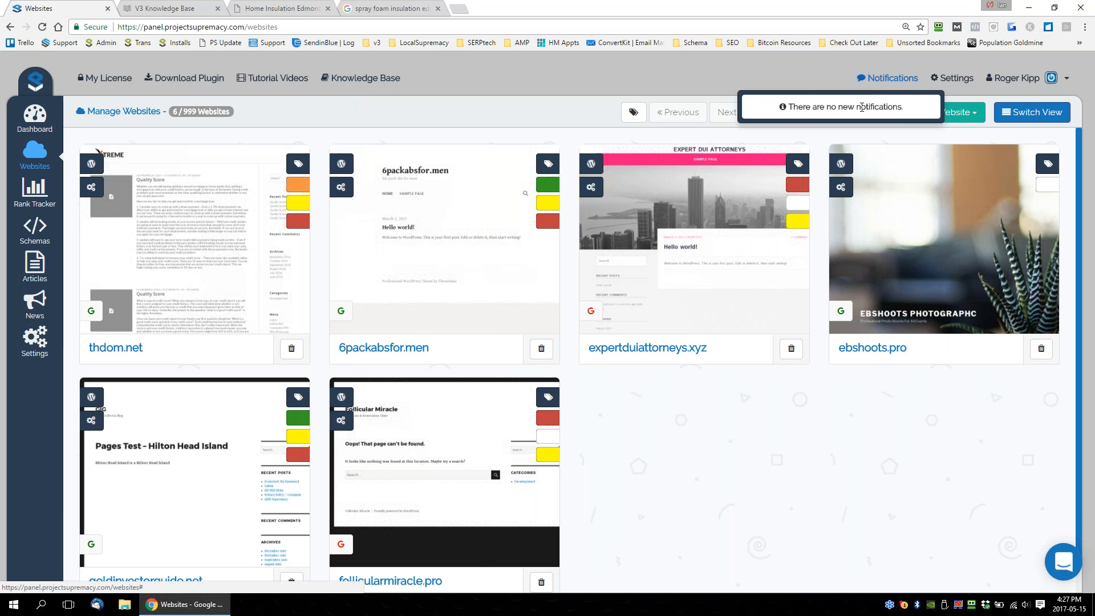
pyautogui.click(799, 74)
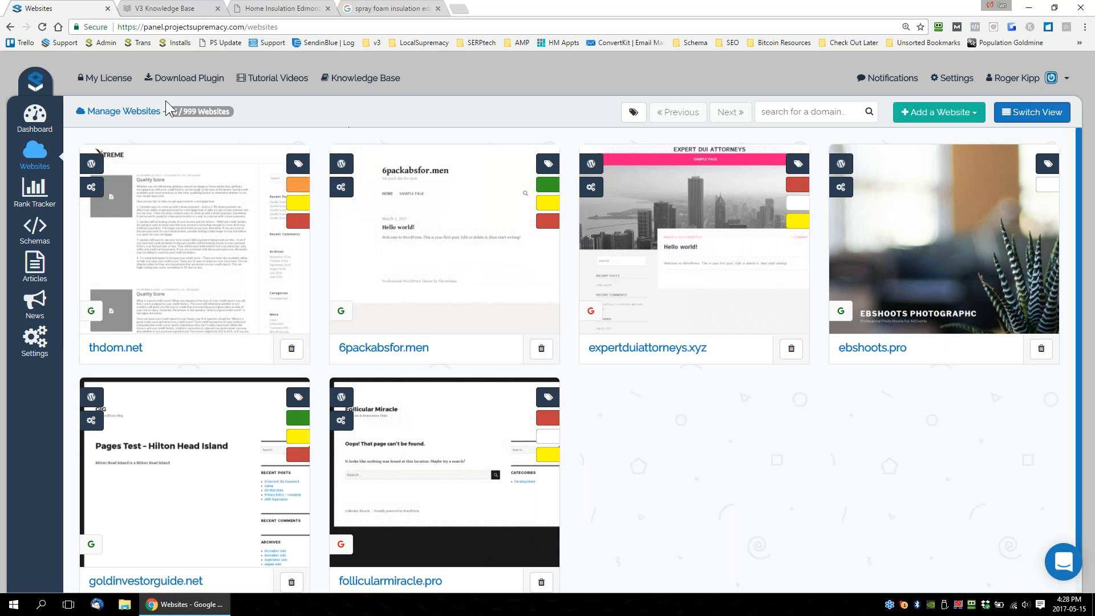
pyautogui.click(46, 131)
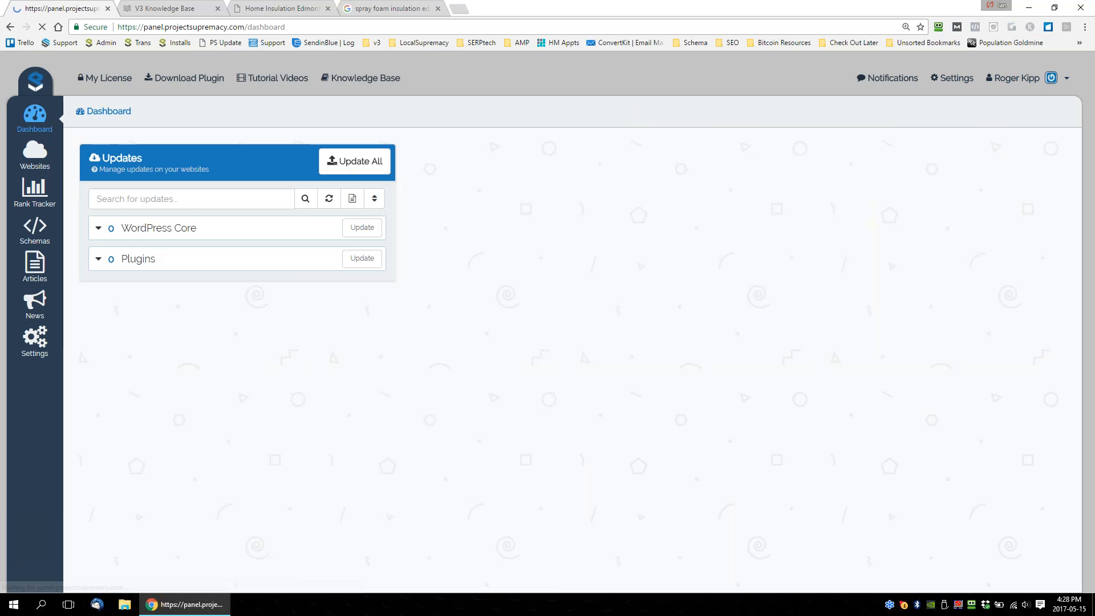
# Remove the PBN, Supremacy and Name tags from thdom.net on the Websites page, save the changes, and reload the page.
pyautogui.click(31, 153)
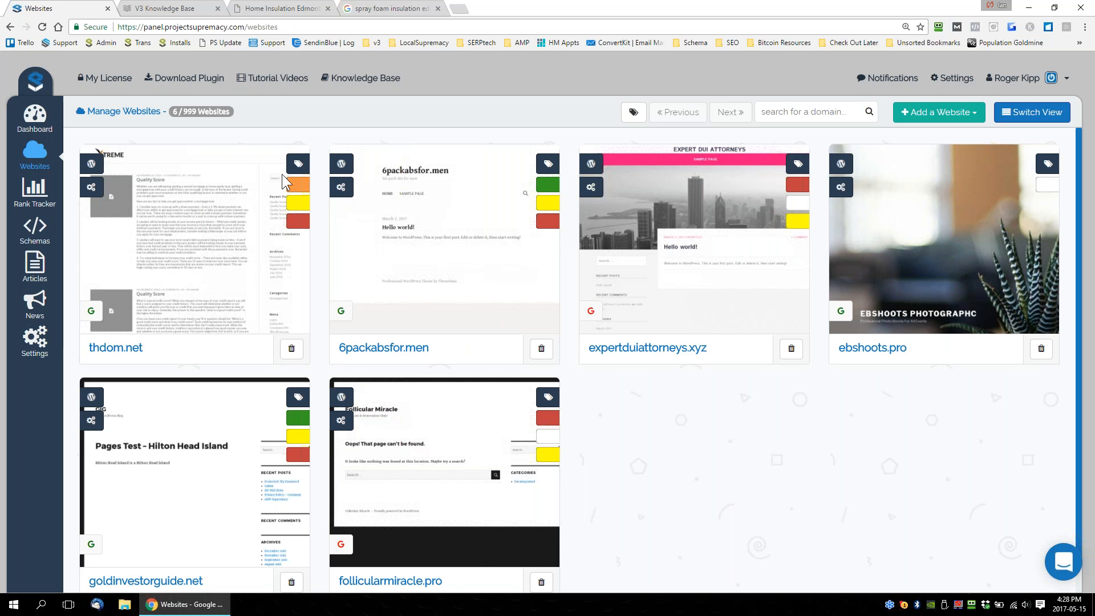
pyautogui.moveTo(287, 182)
pyautogui.click(268, 164)
pyautogui.click(421, 155)
pyautogui.click(421, 156)
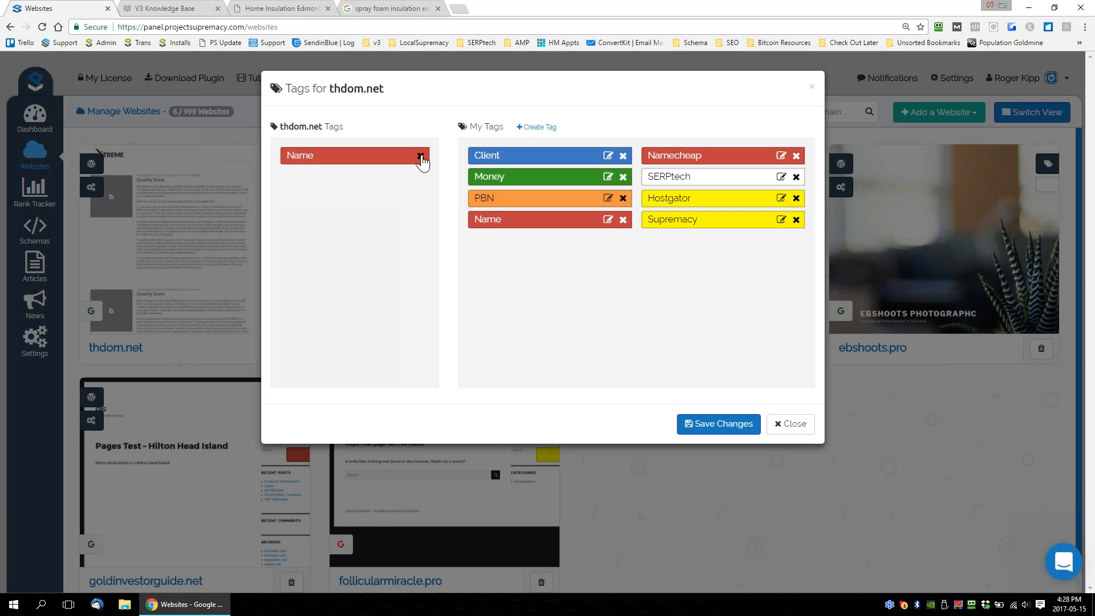
pyautogui.click(420, 155)
pyautogui.click(719, 423)
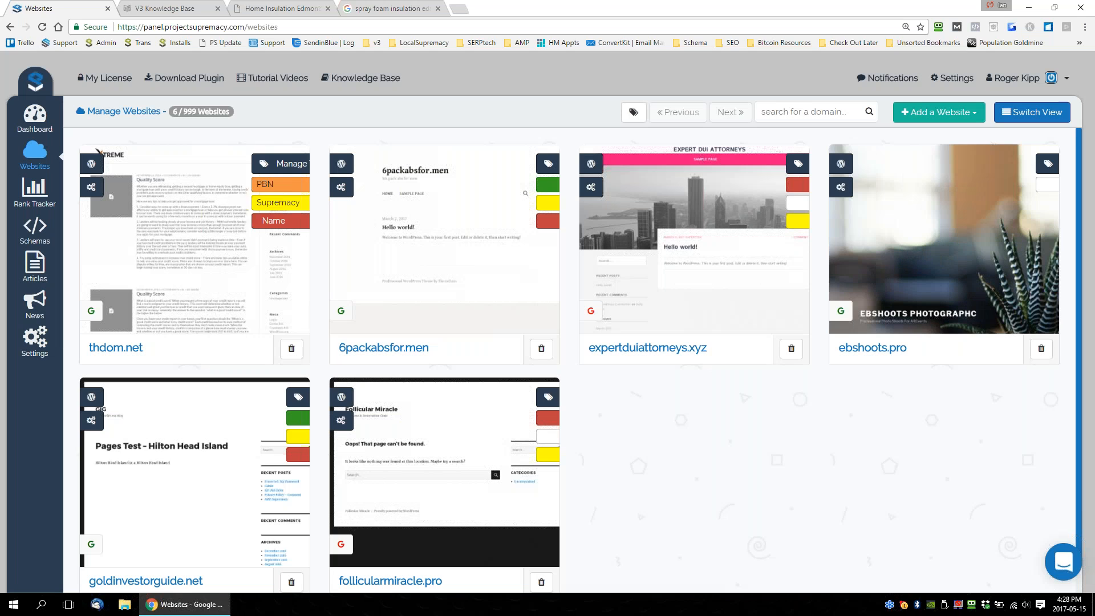
pyautogui.click(42, 26)
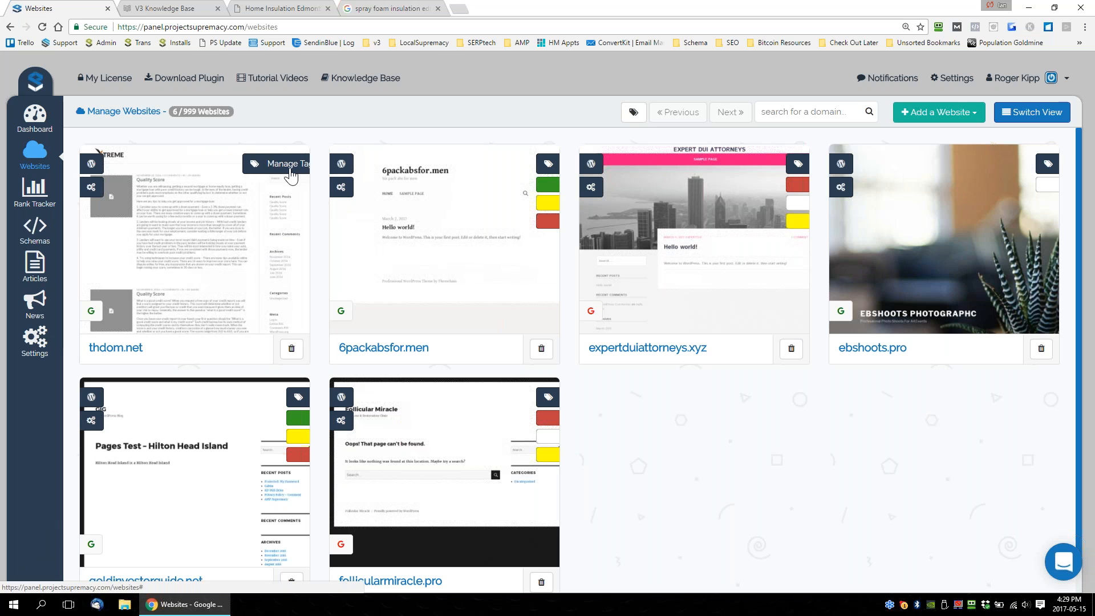
# Create a new tag named "Lead Gen" with the Aquamarine color from the tag manager of thdom.net.
pyautogui.click(268, 164)
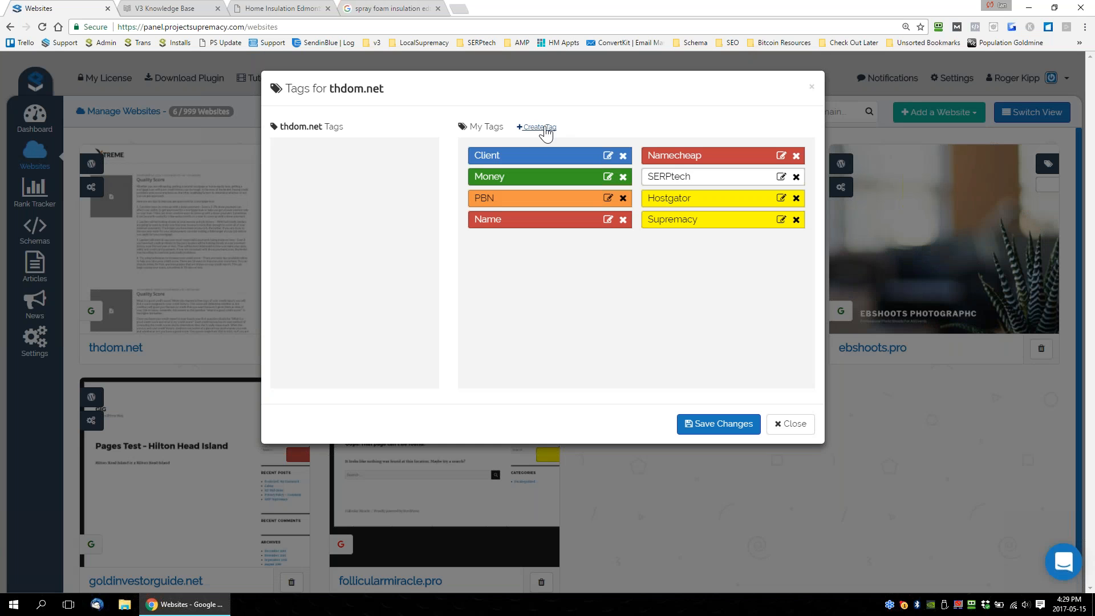
pyautogui.click(539, 128)
pyautogui.click(572, 174)
pyautogui.write('Ch')
pyautogui.press('BackSpace')
pyautogui.press('BackSpace')
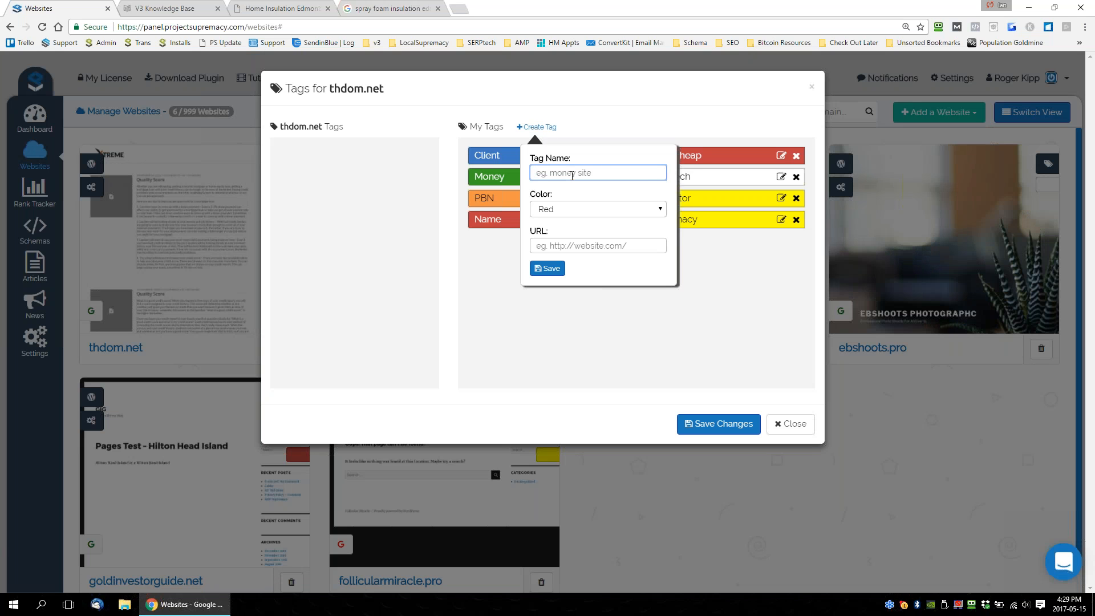
pyautogui.write('Lead Gen')
pyautogui.click(582, 210)
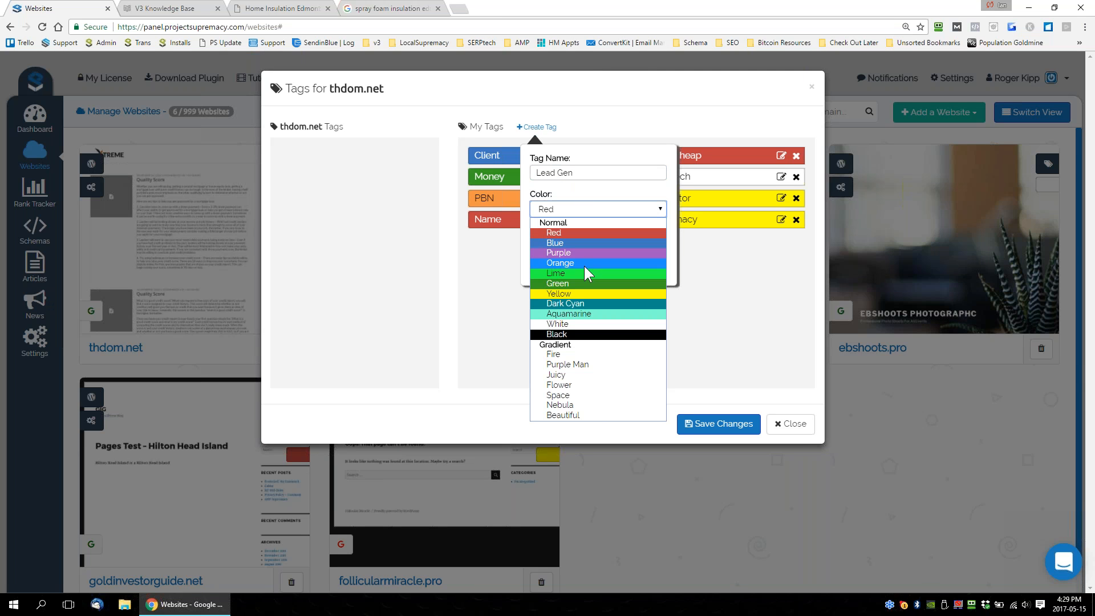
pyautogui.click(580, 314)
pyautogui.click(545, 269)
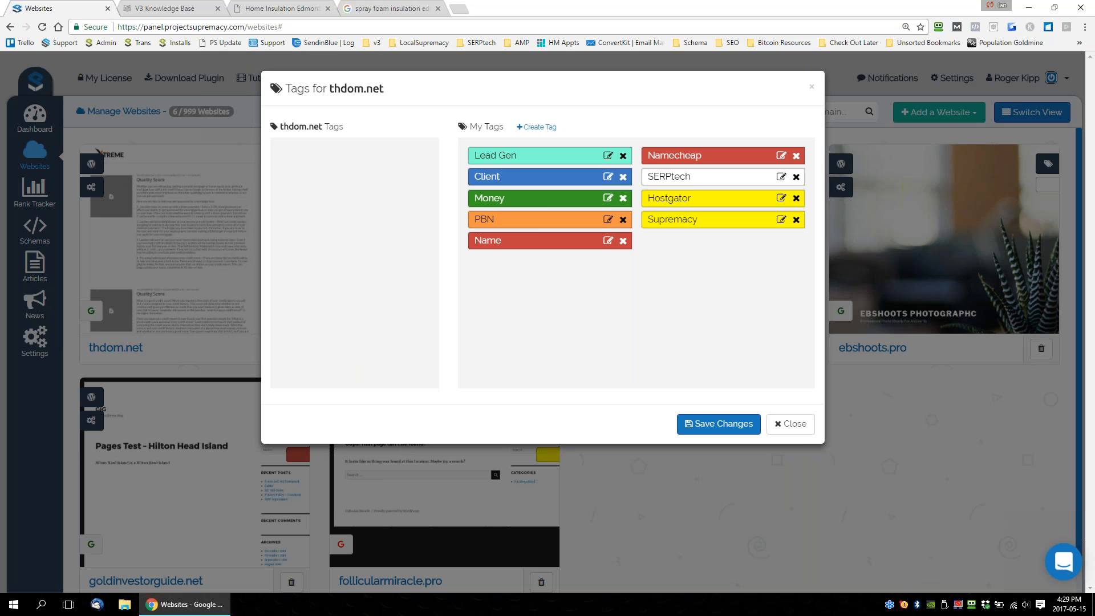
# Assign the PBN, Supremacy and Namecheap tags to thdom.net and save the changes.
pyautogui.moveTo(550, 221); pyautogui.dragTo(351, 168)
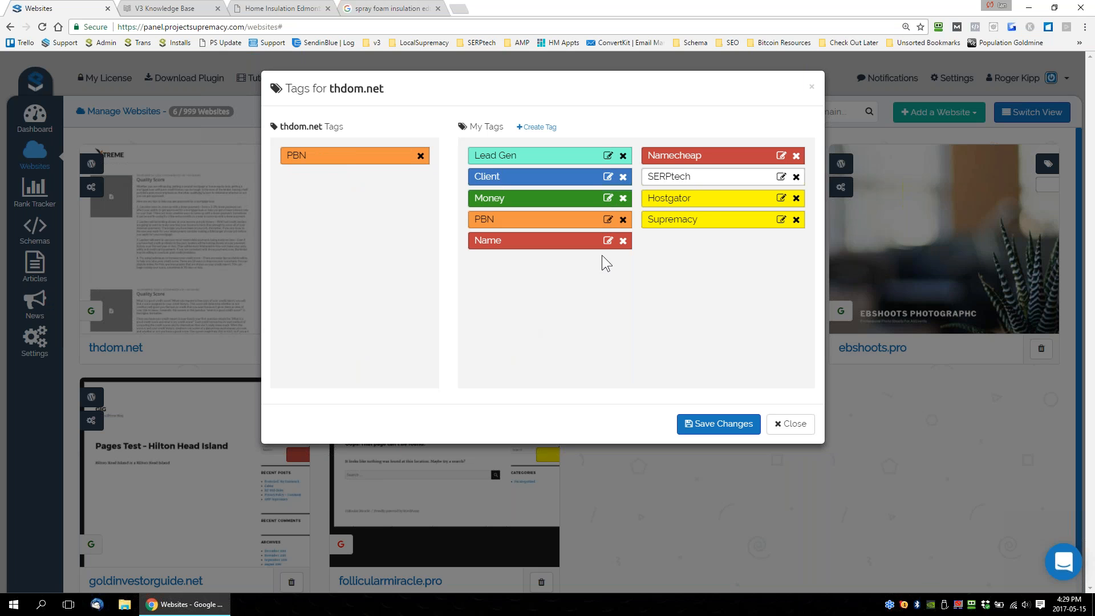
pyautogui.moveTo(671, 224); pyautogui.dragTo(354, 191)
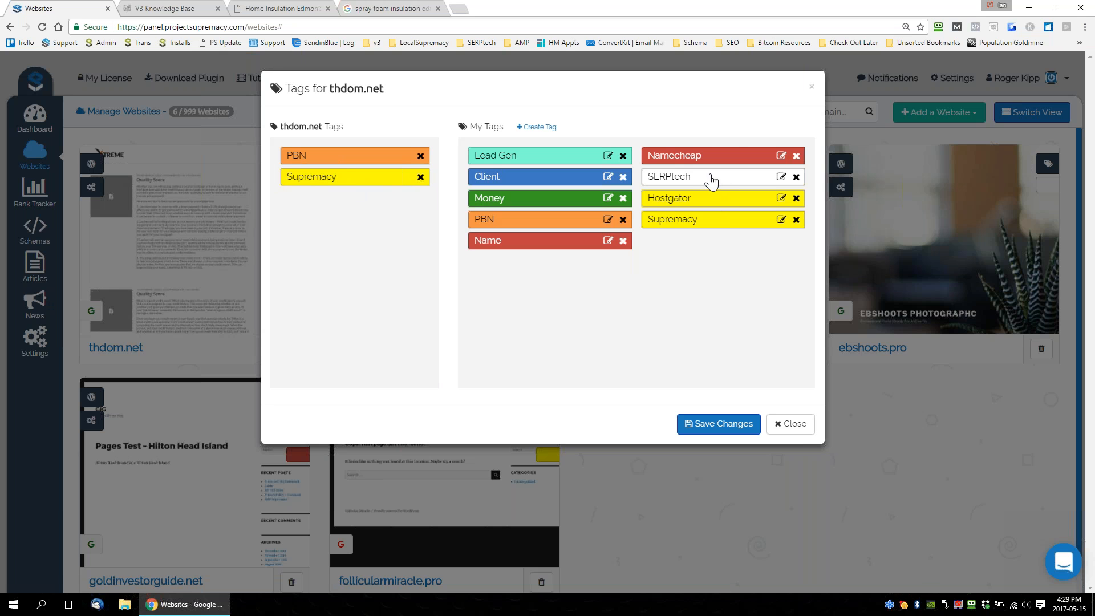
pyautogui.moveTo(739, 161); pyautogui.dragTo(371, 215)
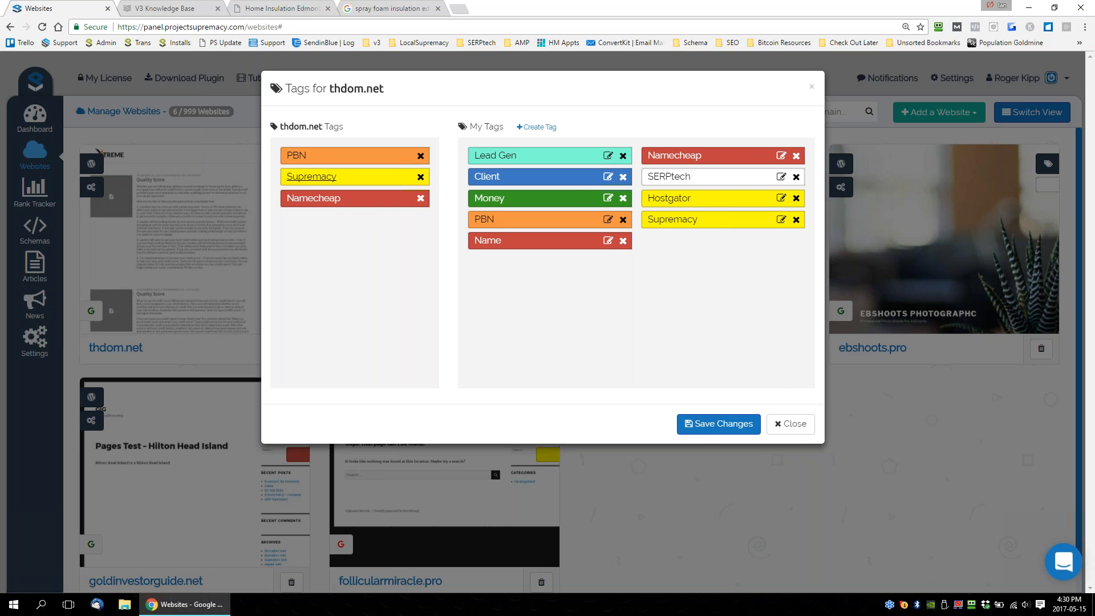
pyautogui.click(713, 430)
pyautogui.moveTo(282, 205)
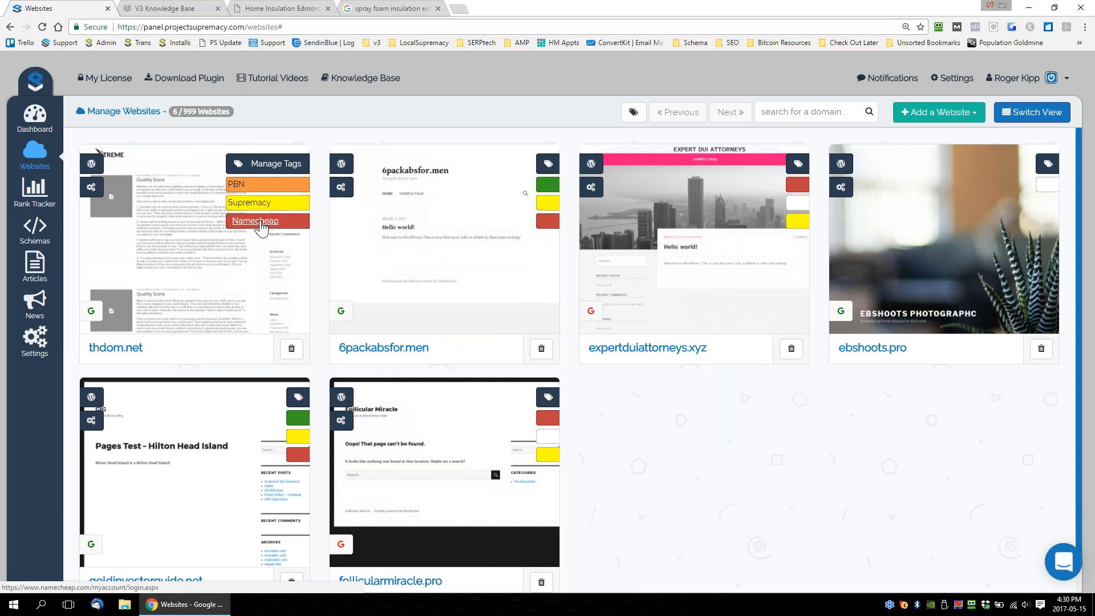
# Examine the Hostgator tag's name, color and URL settings in thdom.net's tag manager, and close it without saving.
pyautogui.click(271, 164)
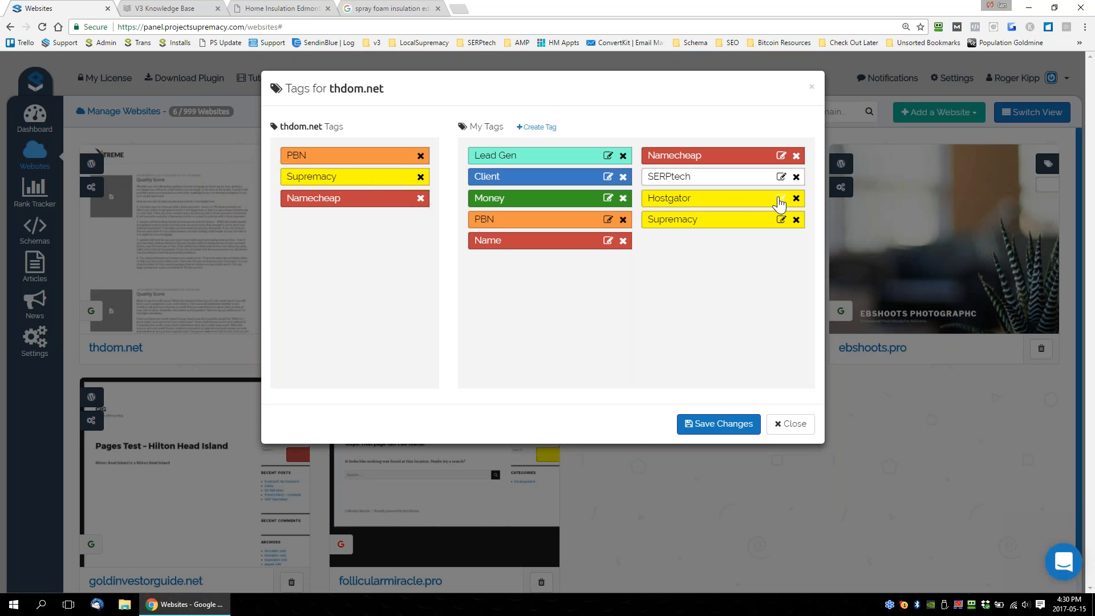
pyautogui.click(780, 199)
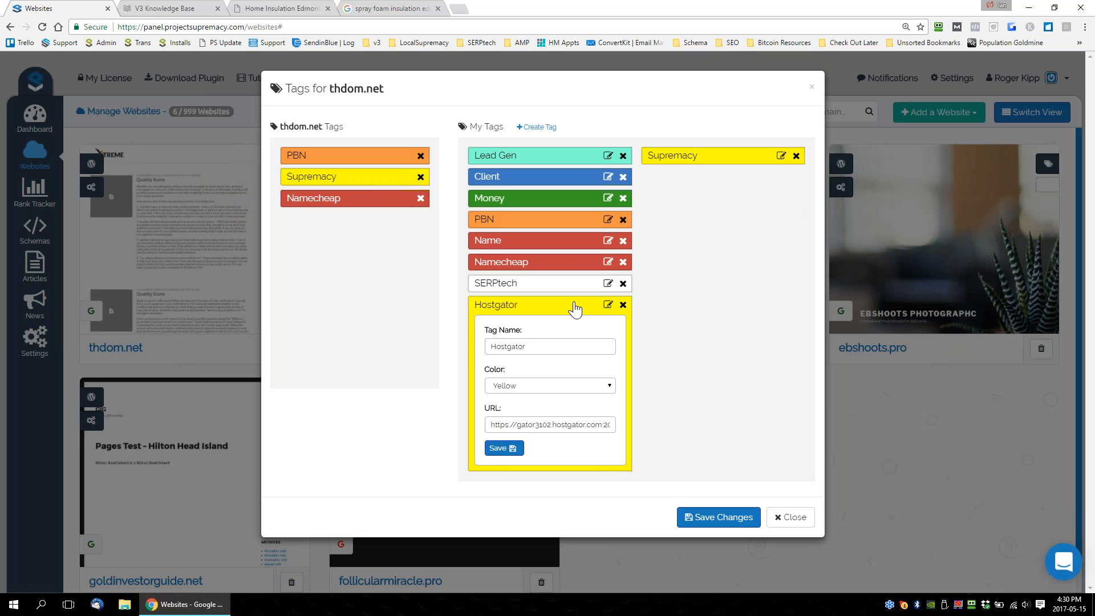
pyautogui.doubleClick(532, 346)
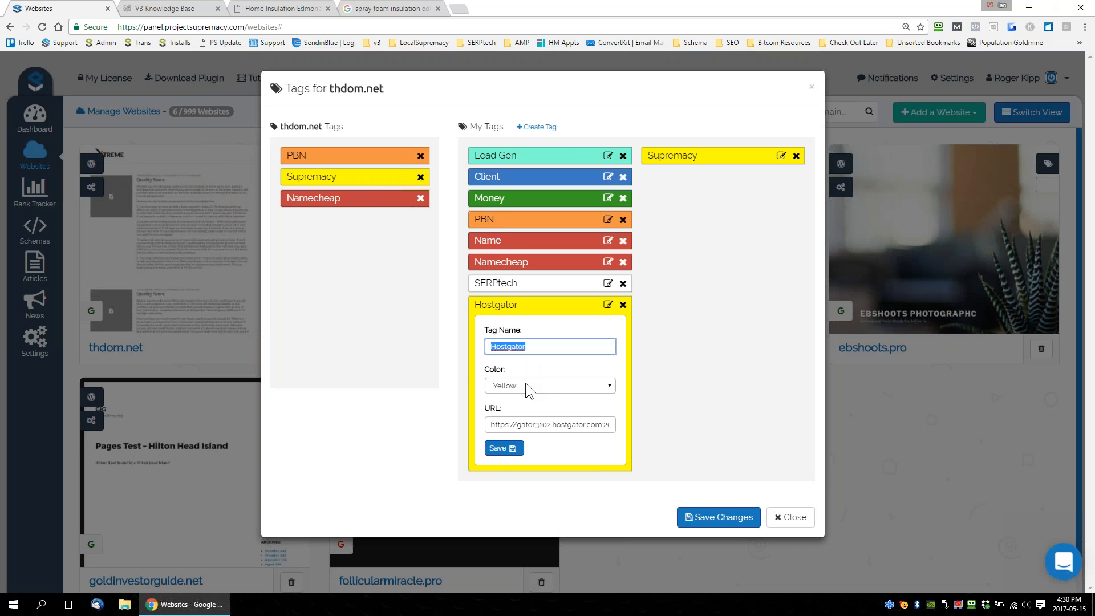
pyautogui.moveTo(493, 425); pyautogui.dragTo(666, 428)
pyautogui.click(682, 429)
pyautogui.click(543, 426)
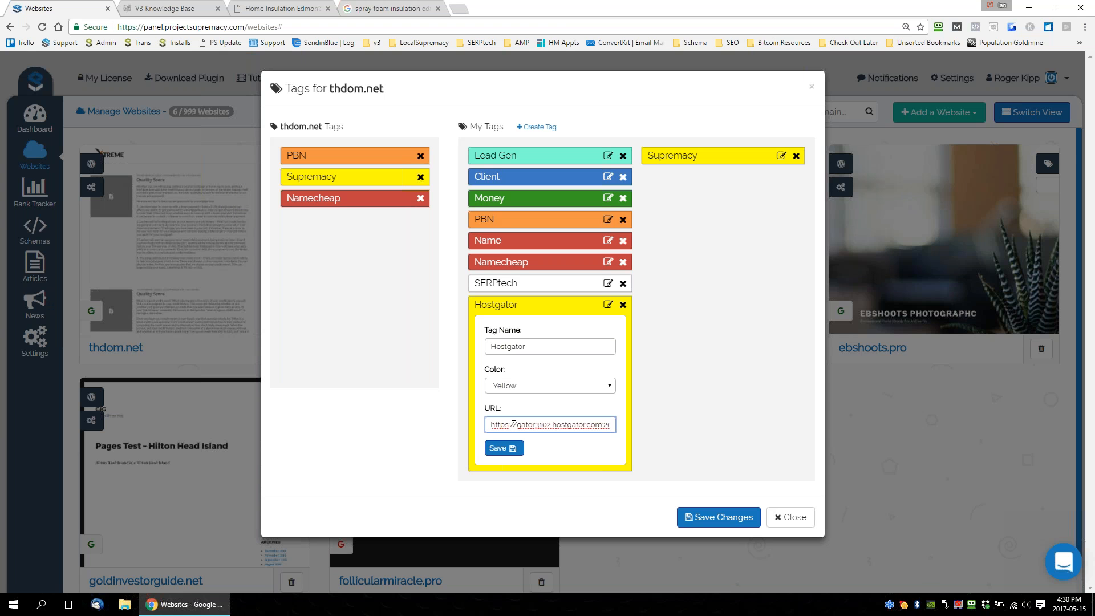
pyautogui.moveTo(494, 425); pyautogui.dragTo(551, 426)
pyautogui.click(791, 517)
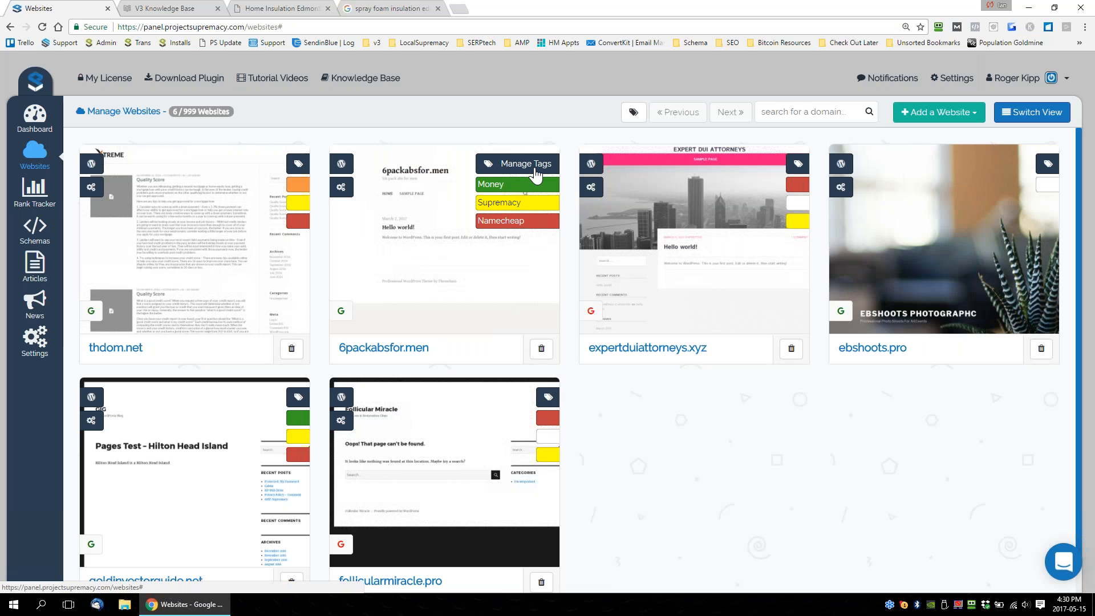
# Open the linked sites of the Namecheap and Supremacy tags on 6packabsfor.men, closing each one to return to the websites.
pyautogui.click(505, 226)
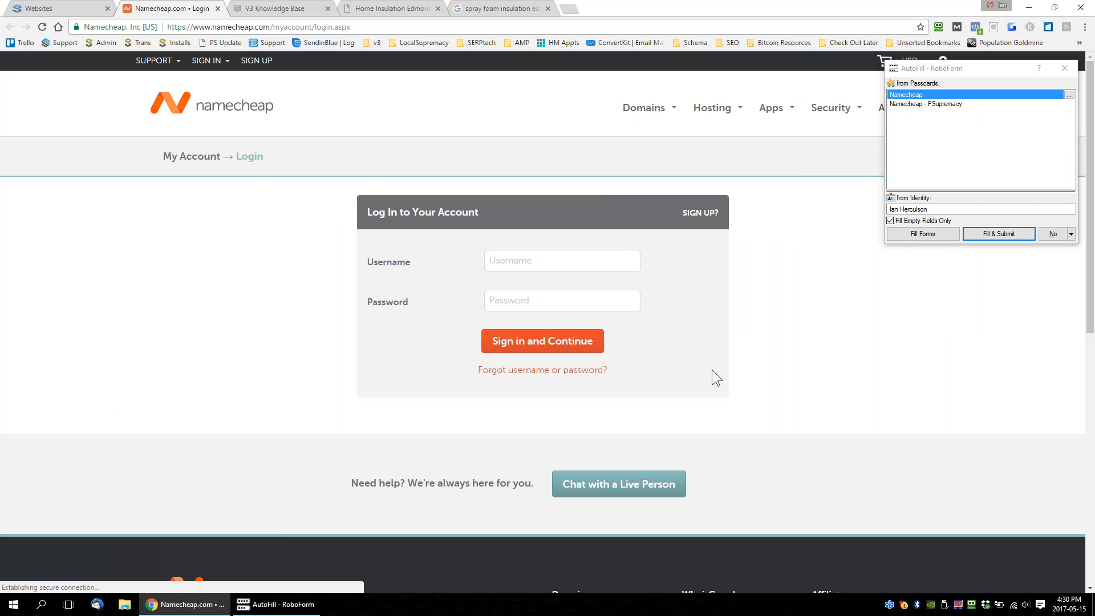
pyautogui.click(217, 9)
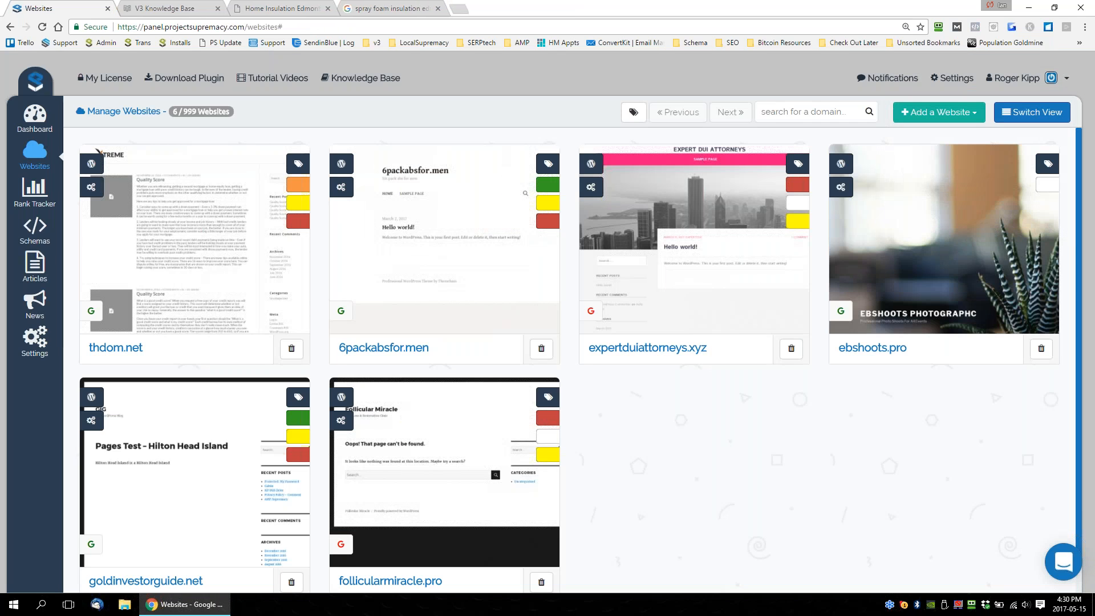
pyautogui.click(512, 203)
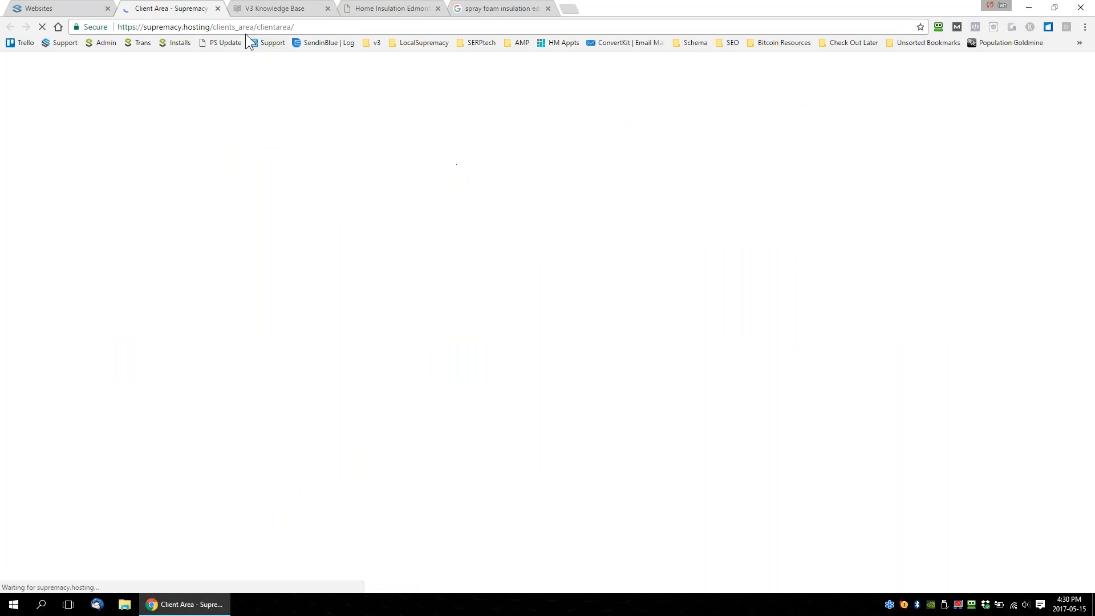
pyautogui.click(217, 9)
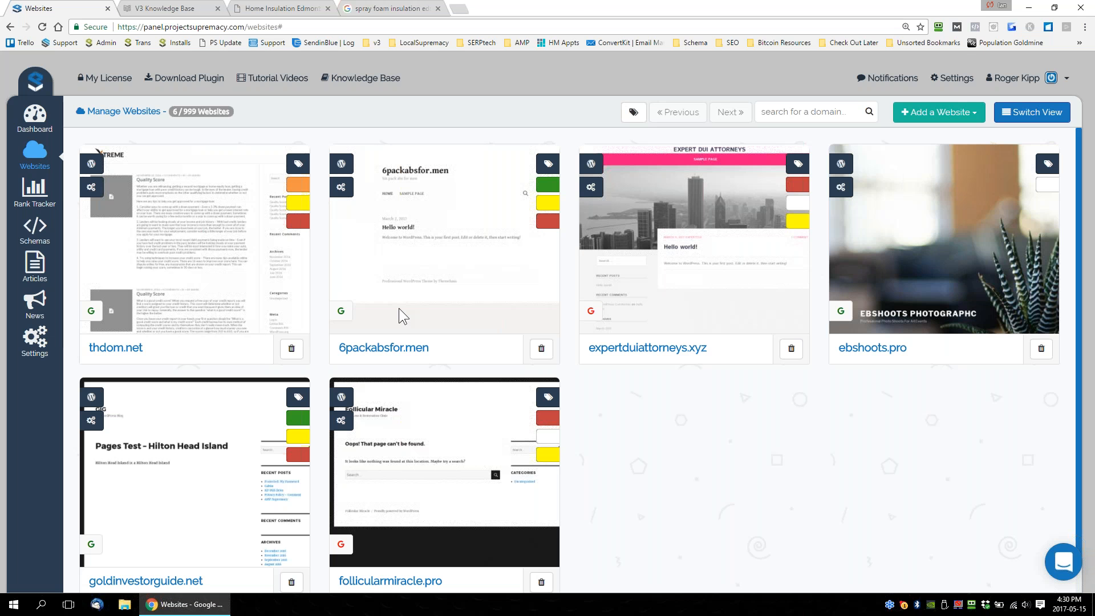
# Filter the websites list by the PBN tag and by the Name tag, clearing each filter.
pyautogui.moveTo(289, 178)
pyautogui.moveTo(276, 207)
pyautogui.scroll(-1, 671, 467)
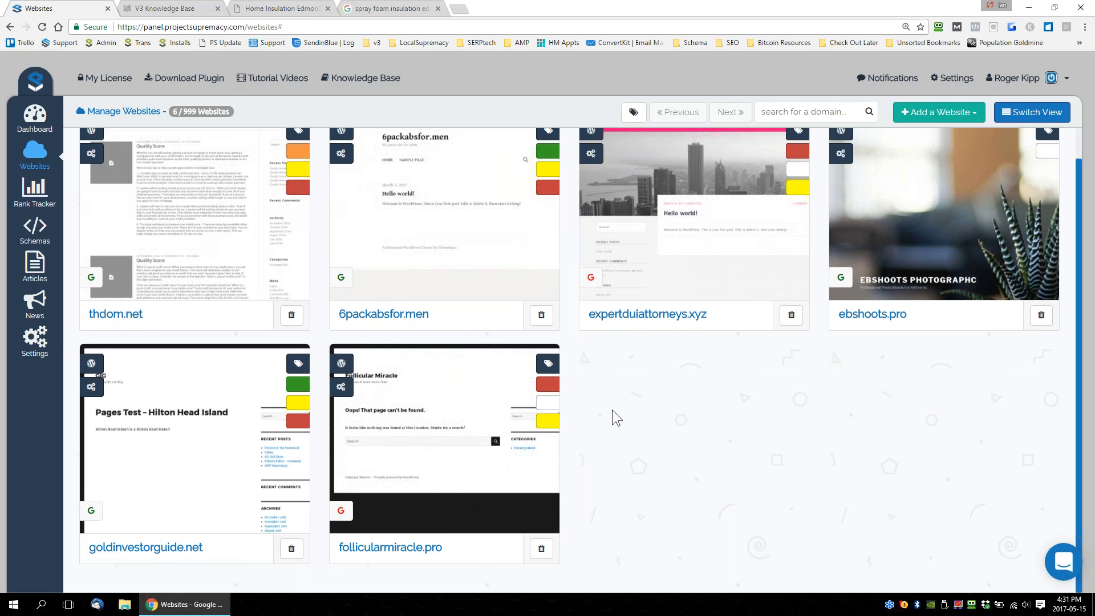
pyautogui.scroll(1, 587, 413)
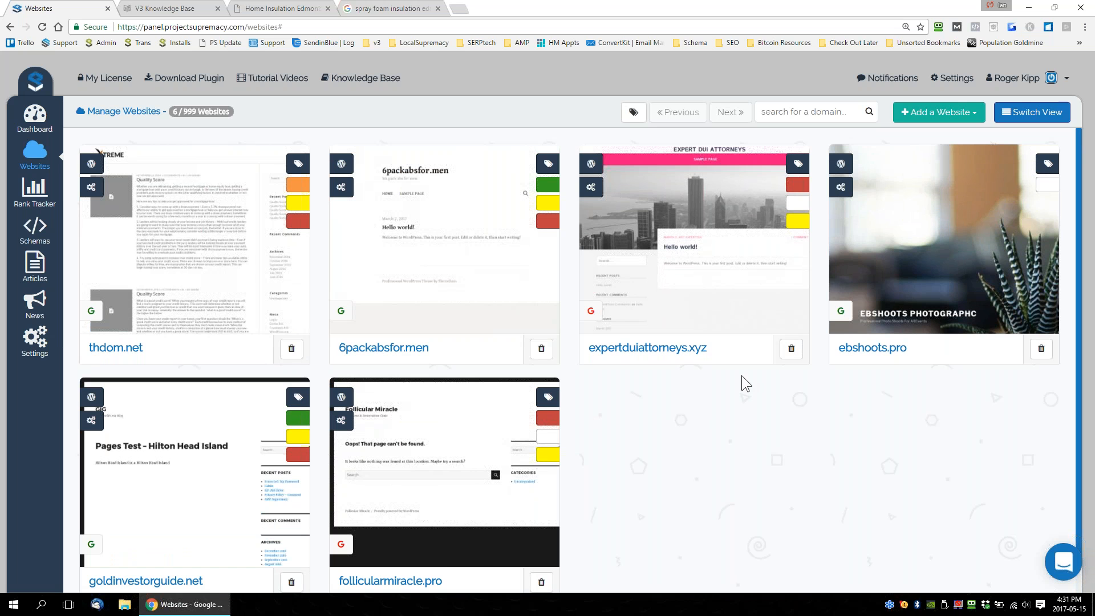
pyautogui.click(632, 117)
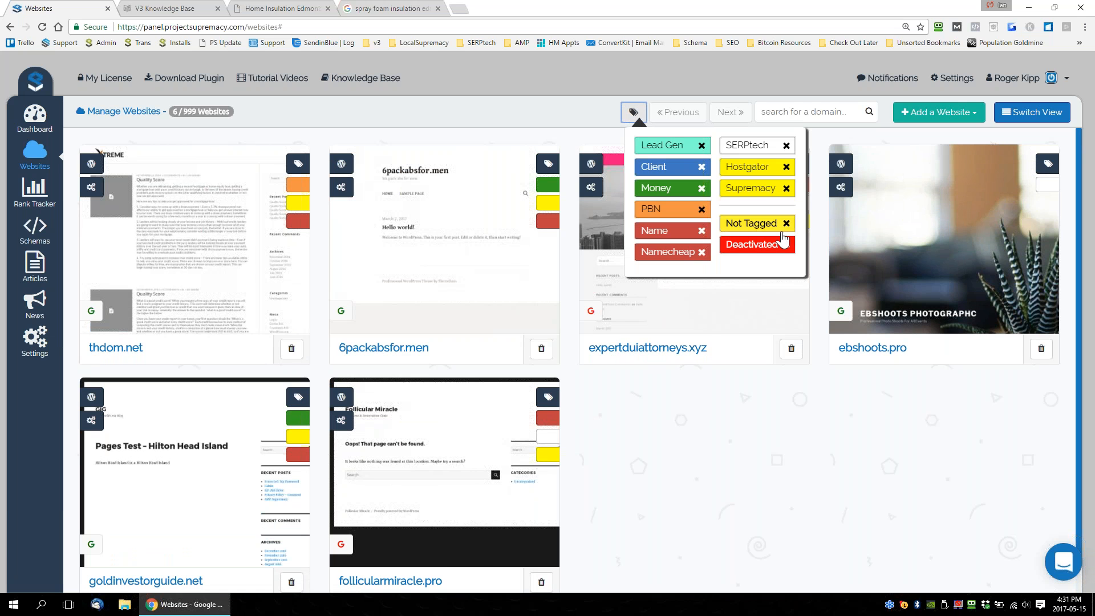
pyautogui.click(673, 210)
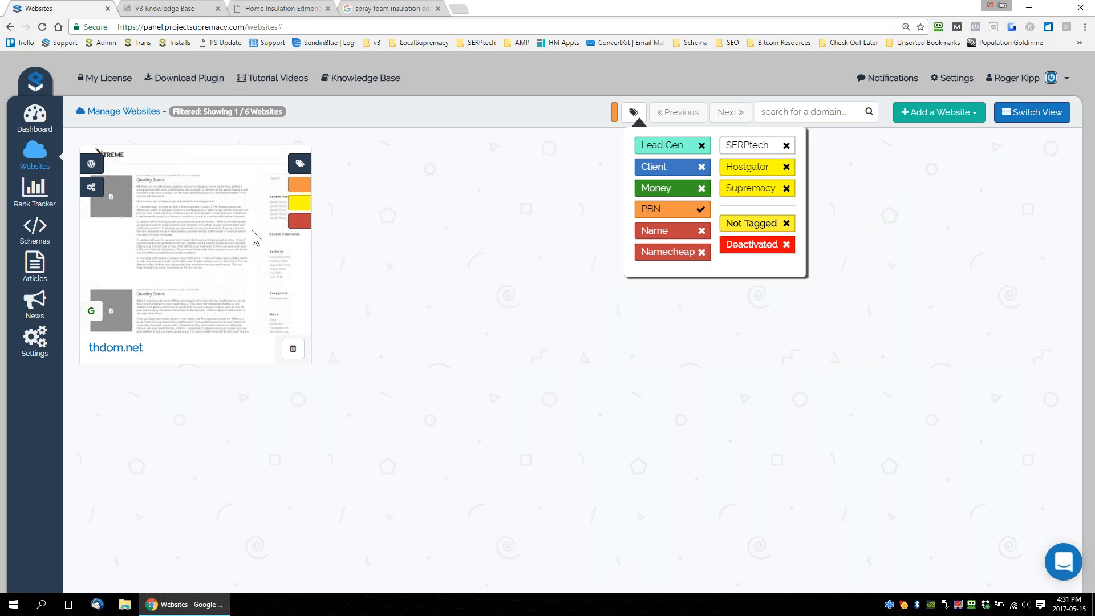
pyautogui.click(667, 213)
pyautogui.click(671, 235)
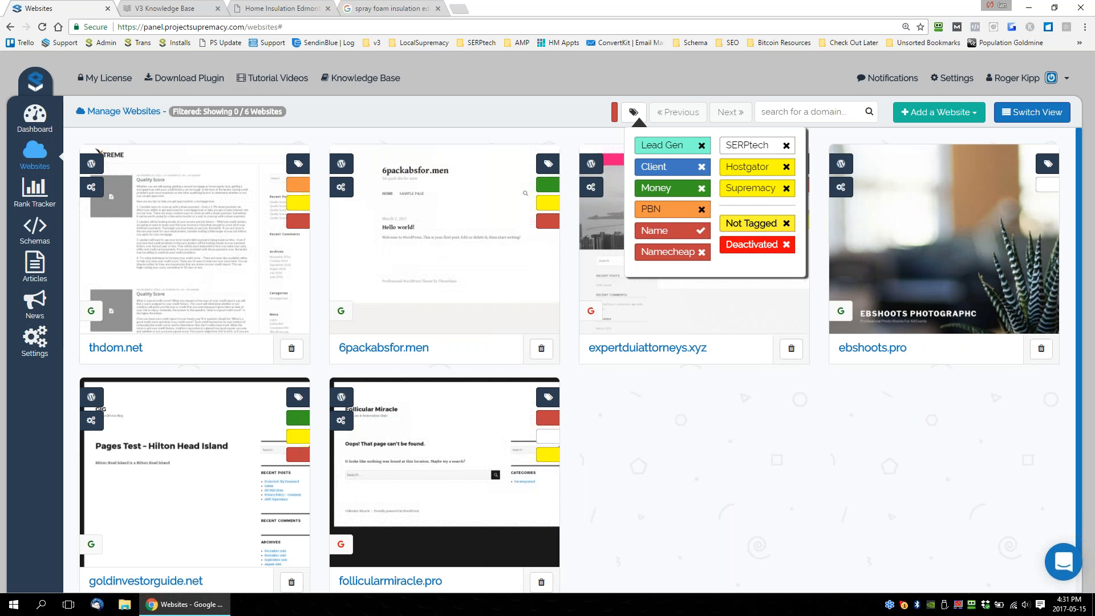
pyautogui.click(660, 236)
# Filter the websites list by the Namecheap tag and by Deactivated, clearing the filters to list every website.
pyautogui.click(670, 256)
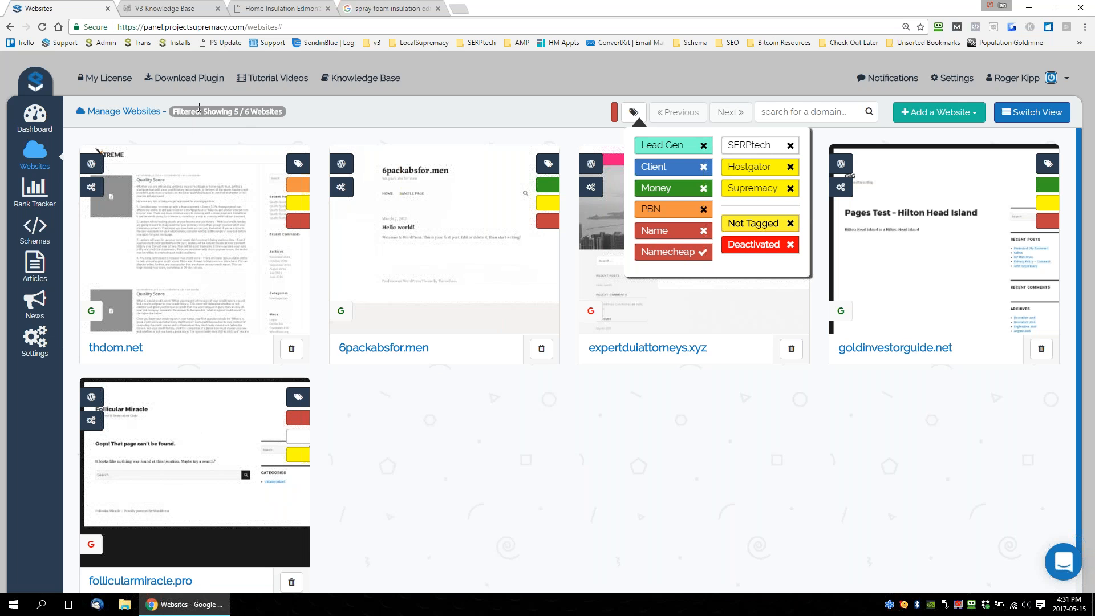
pyautogui.moveTo(232, 106); pyautogui.dragTo(279, 107)
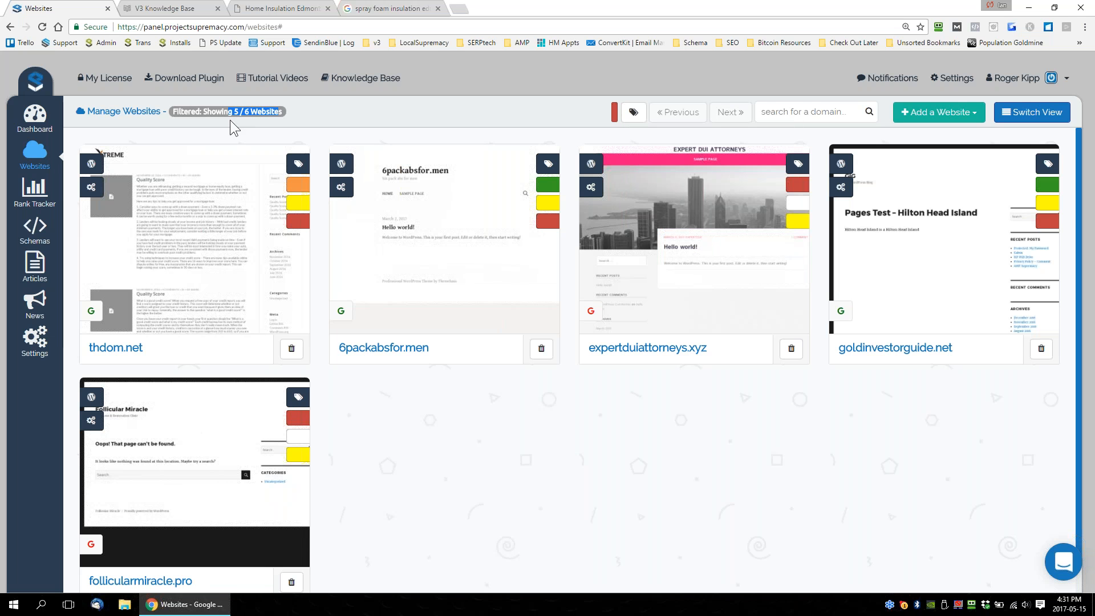
pyautogui.click(634, 111)
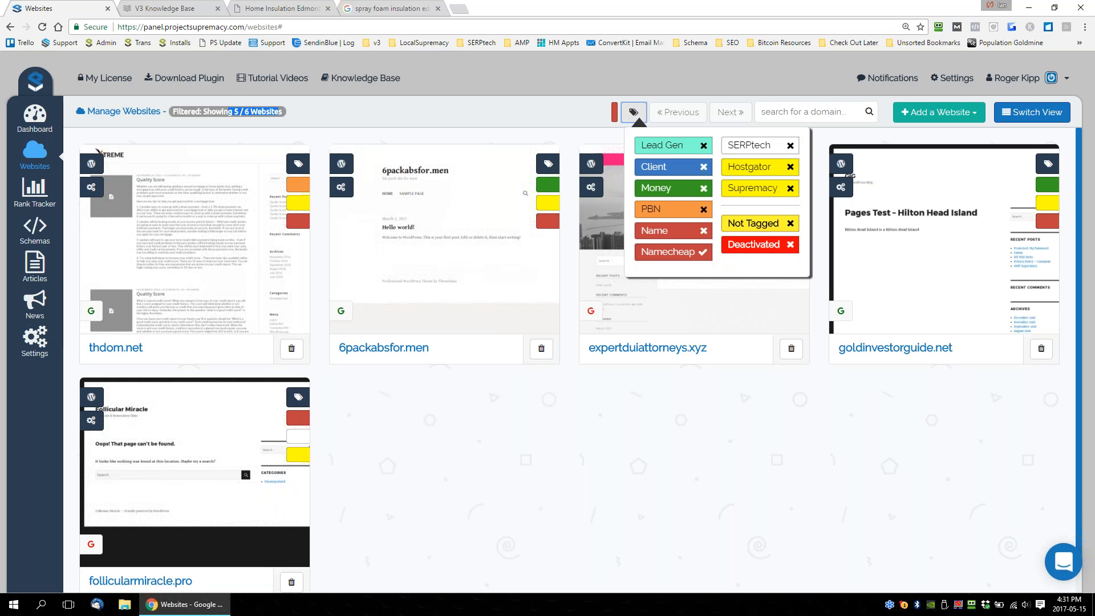
pyautogui.click(755, 249)
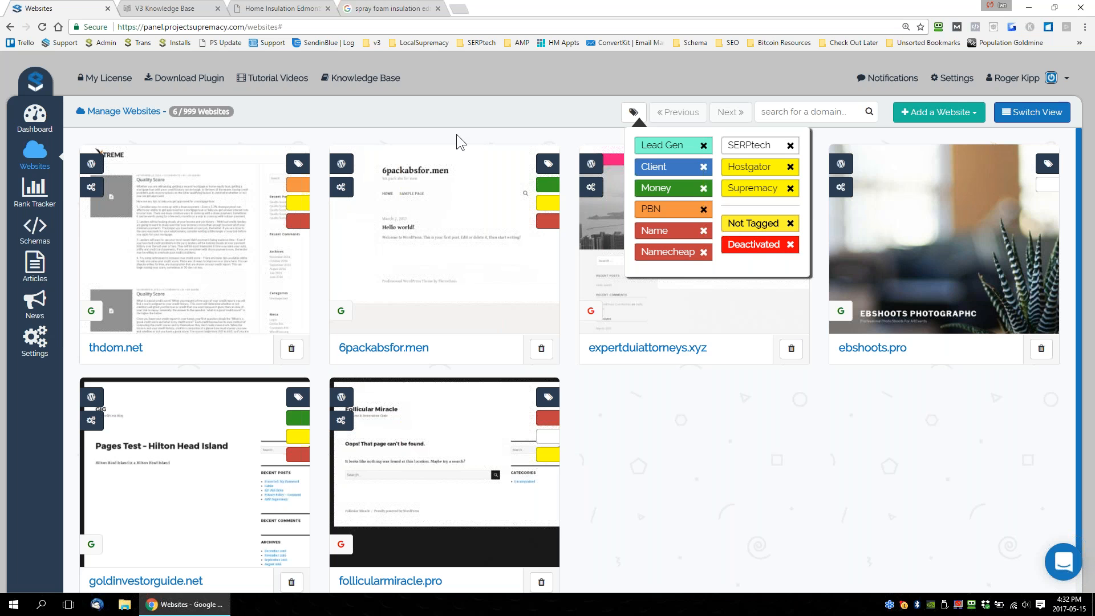
# Remove the PBN, Supremacy and Namecheap tags from thdom.net and save the changes.
pyautogui.click(290, 164)
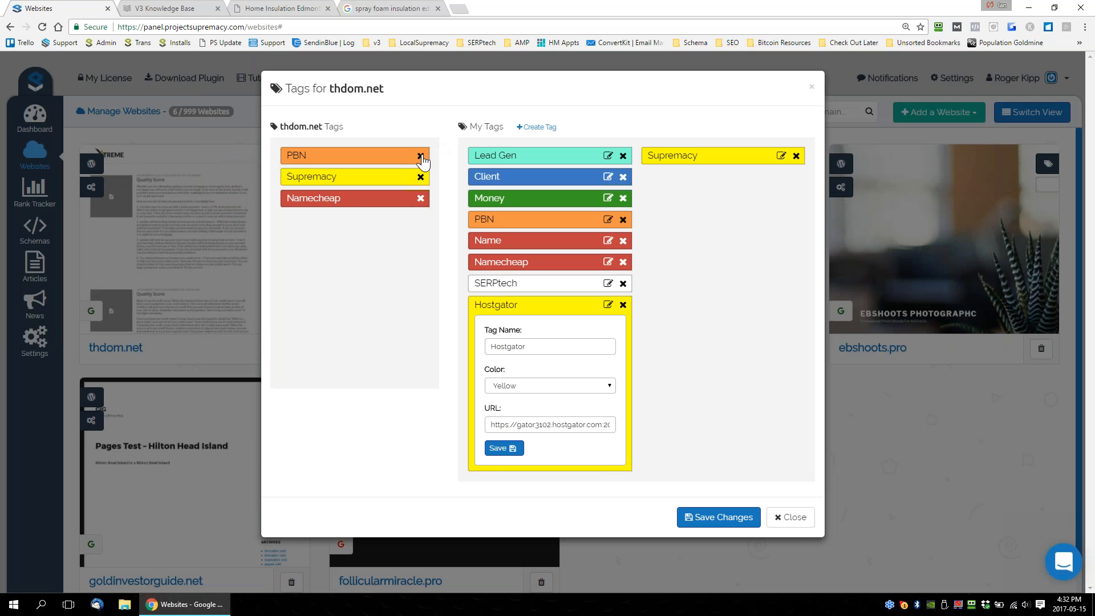
pyautogui.click(421, 156)
pyautogui.click(421, 156)
pyautogui.click(421, 157)
pyautogui.click(726, 514)
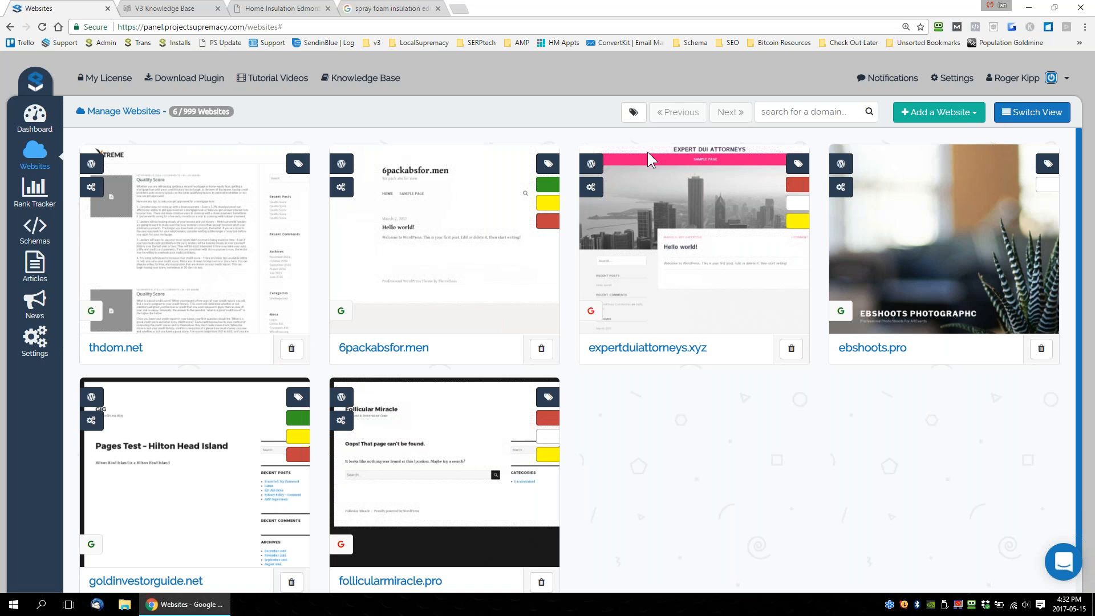
# Filter the websites list by Not Tagged, assign the Money, Hostgator and Name tags to thdom.net, and save the changes.
pyautogui.click(633, 113)
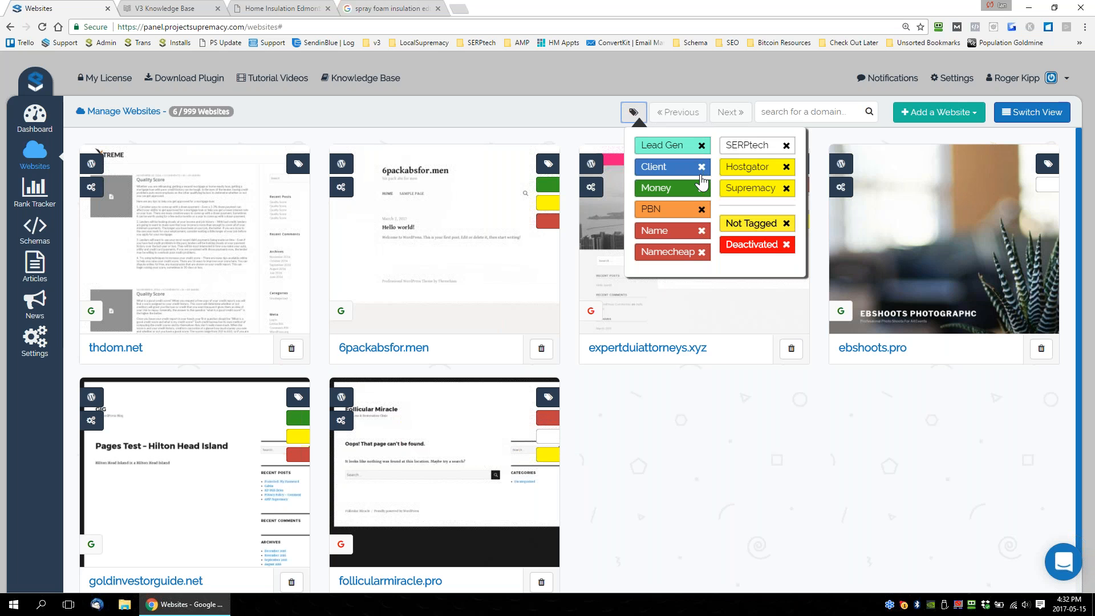
pyautogui.click(754, 228)
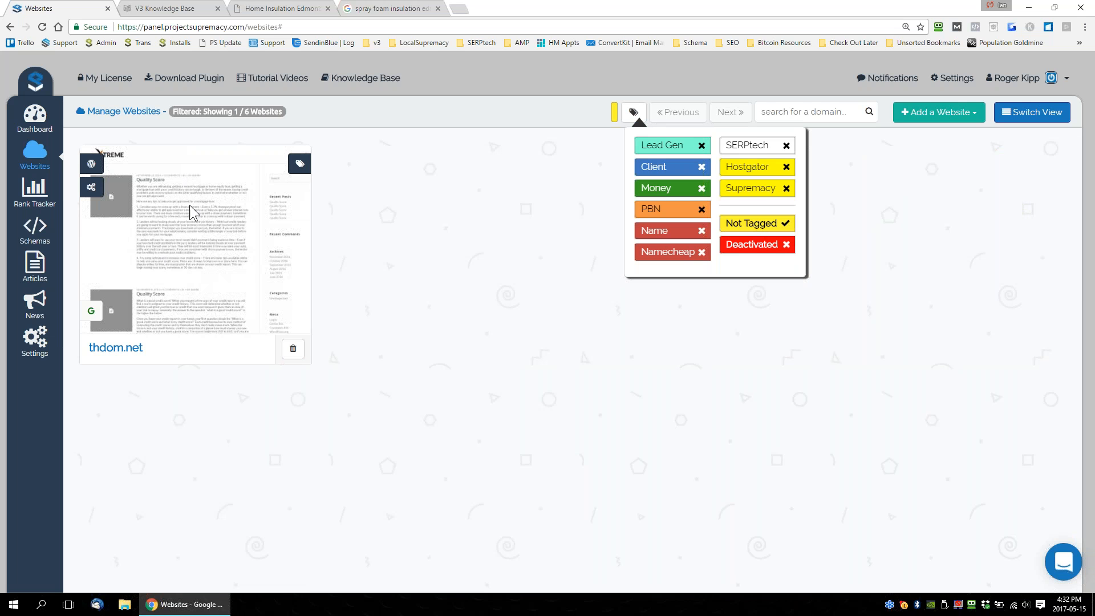
pyautogui.click(300, 163)
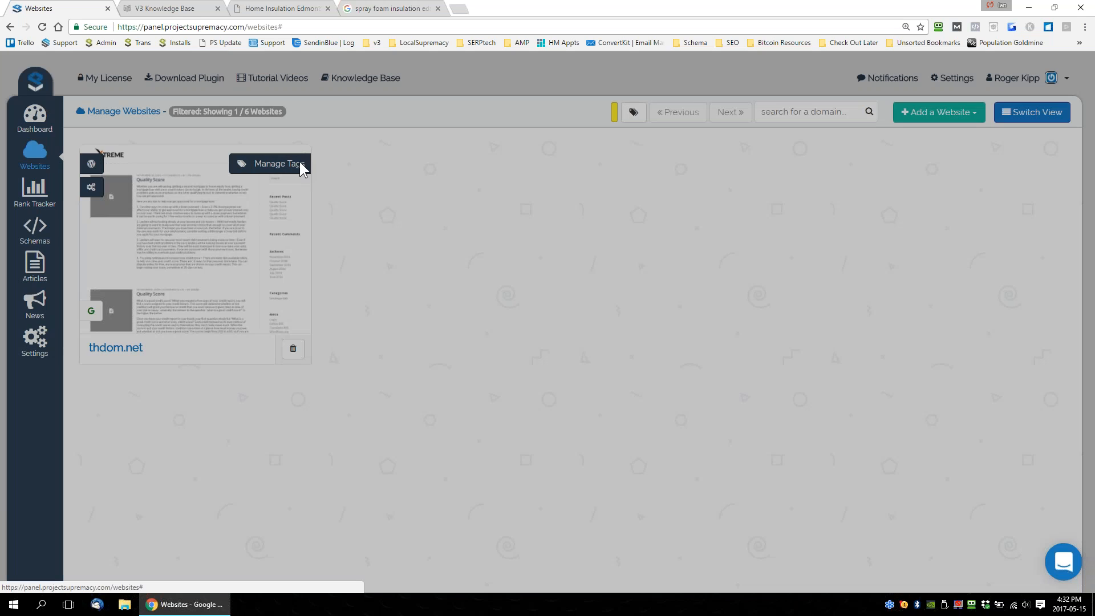
pyautogui.moveTo(531, 199); pyautogui.dragTo(359, 159)
pyautogui.moveTo(713, 203); pyautogui.dragTo(365, 183)
pyautogui.moveTo(551, 246); pyautogui.dragTo(330, 199)
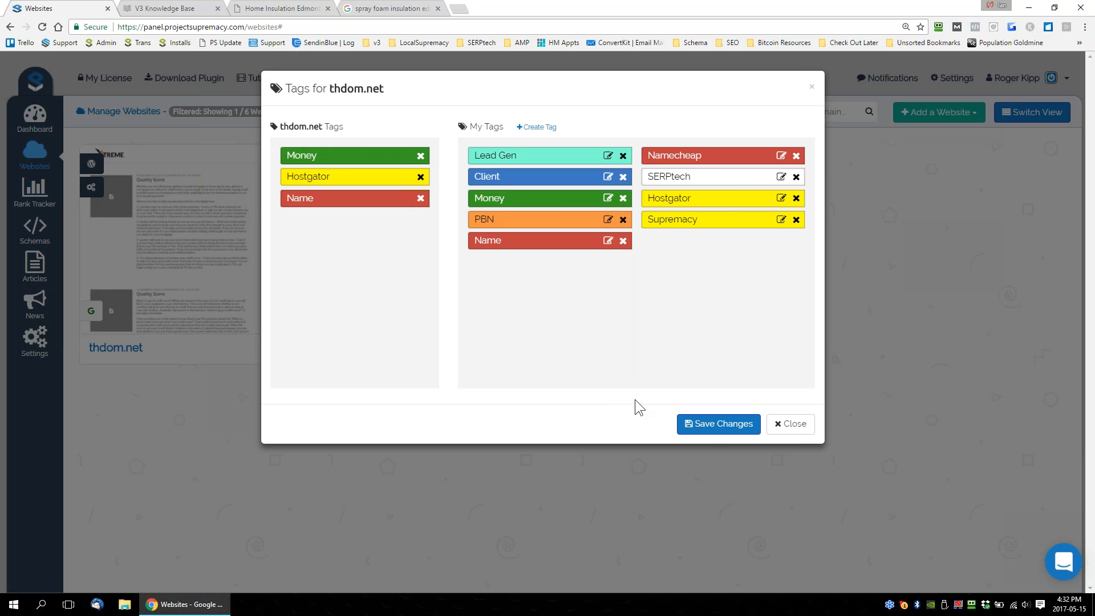
pyautogui.click(711, 429)
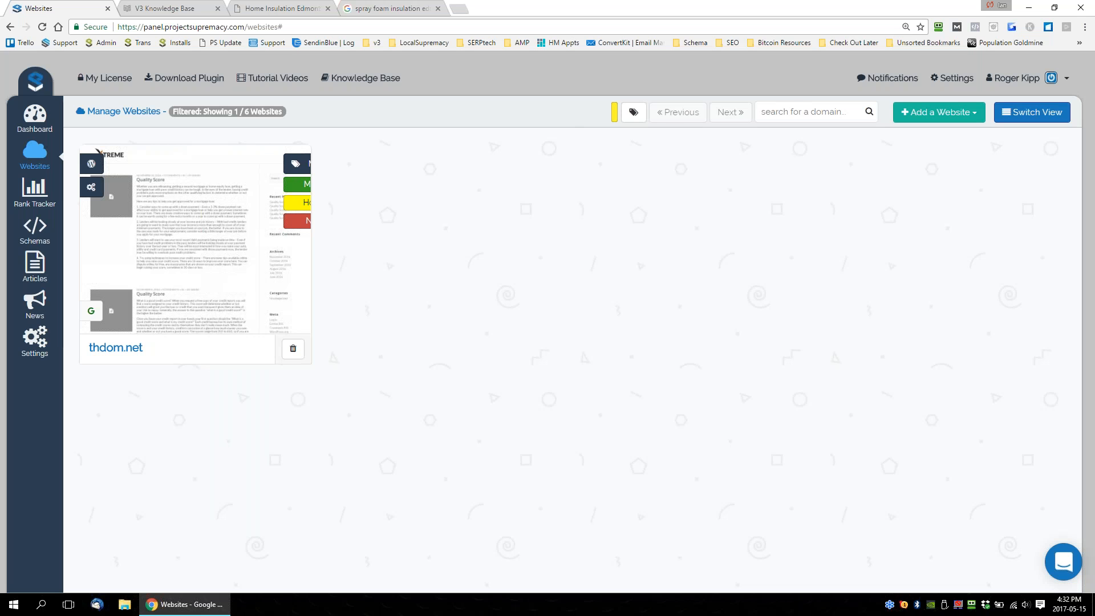
# Clear the Not Tagged filter to list every website.
pyautogui.click(634, 111)
pyautogui.click(754, 229)
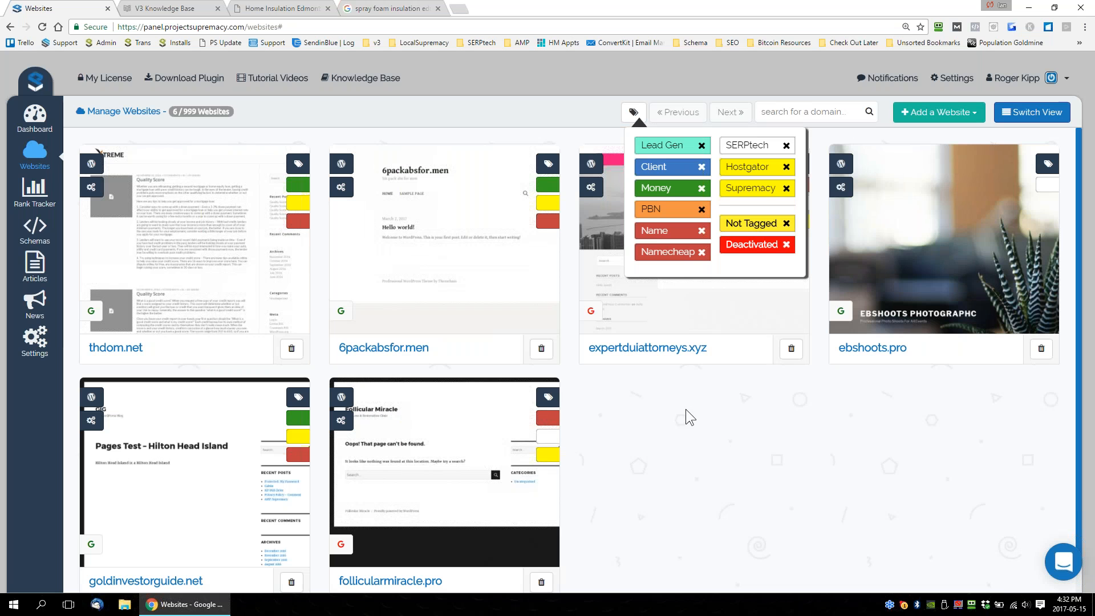
pyautogui.click(703, 409)
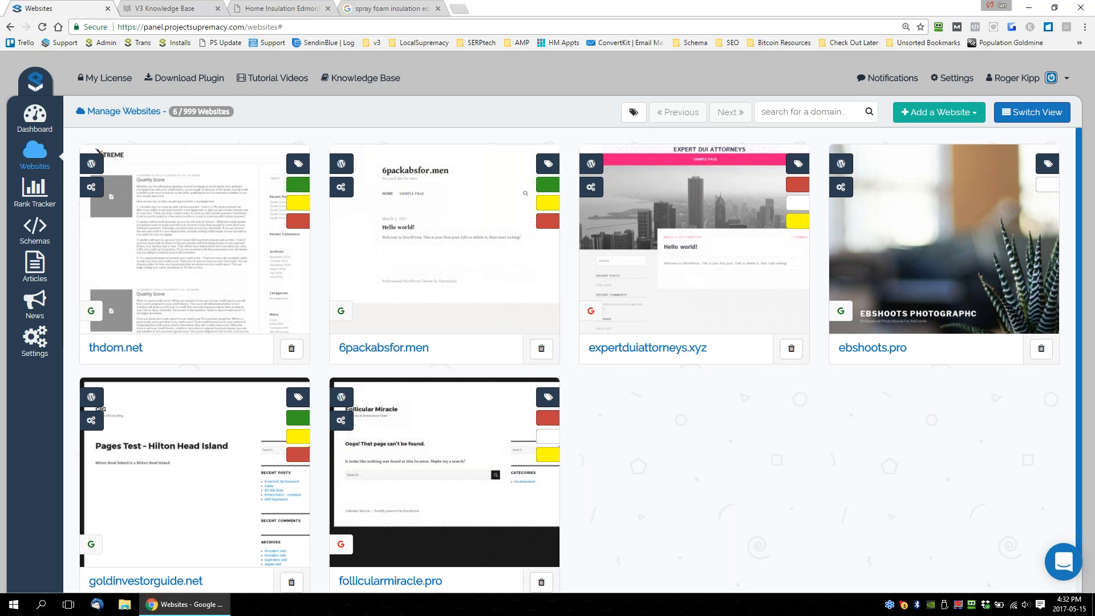
# Filter the websites list by Deactivated.
pyautogui.click(635, 116)
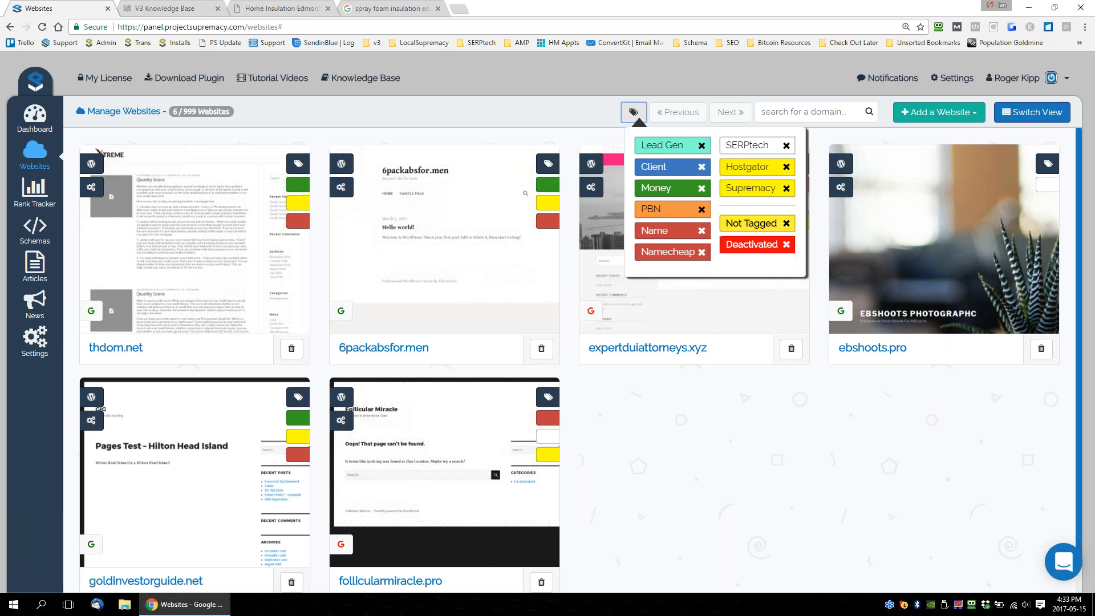
pyautogui.click(758, 251)
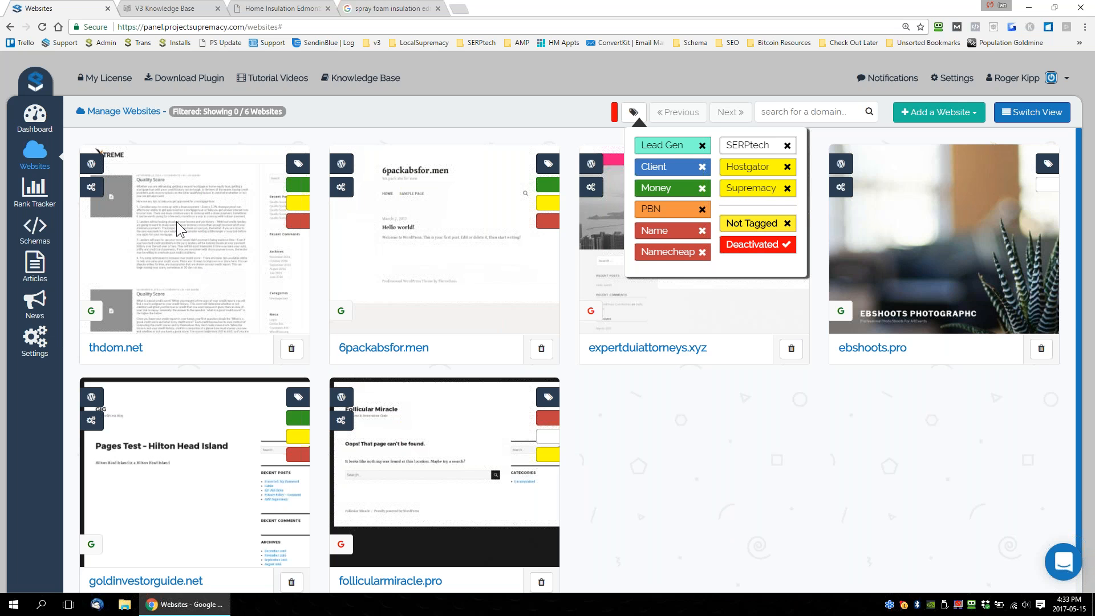
pyautogui.click(725, 445)
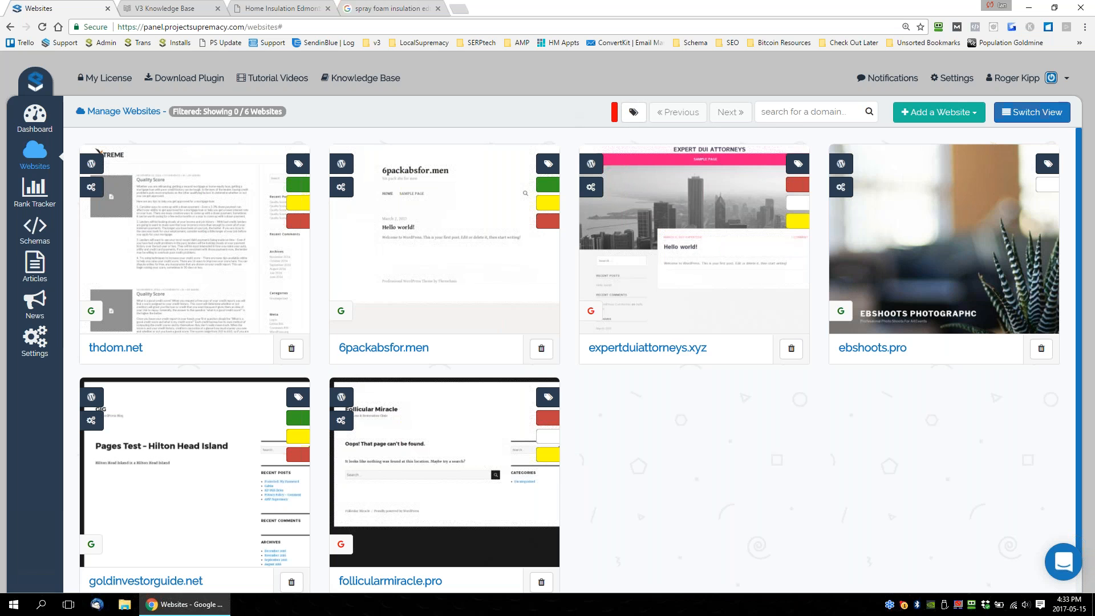
pyautogui.click(634, 112)
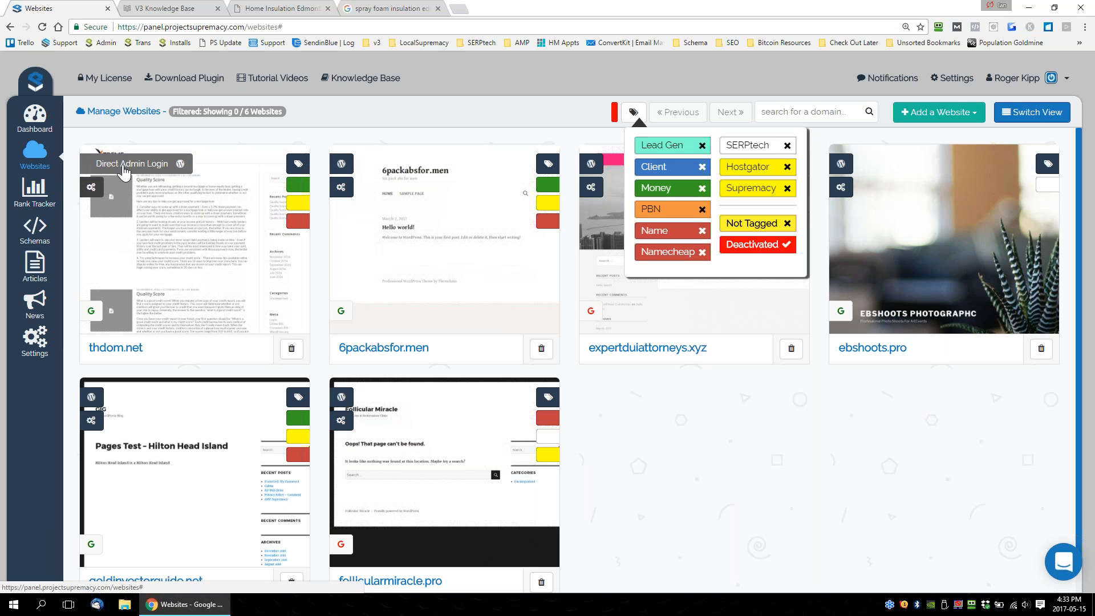
# Open the WordPress admin of thdom.net with Direct Admin Login and close the unneeded browser tabs.
pyautogui.click(118, 167)
pyautogui.click(217, 8)
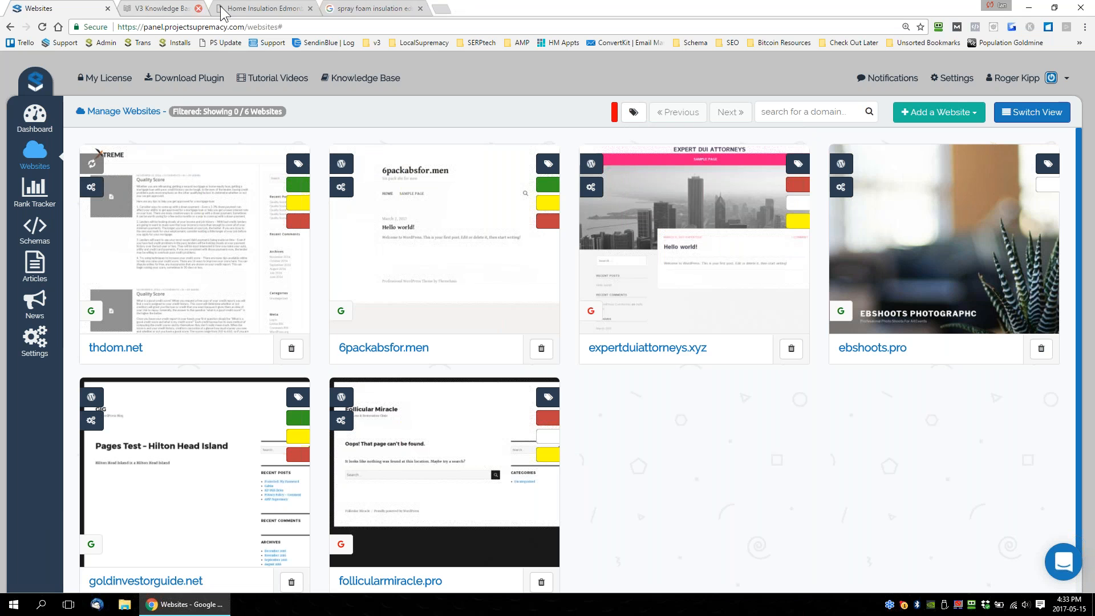
pyautogui.click(218, 9)
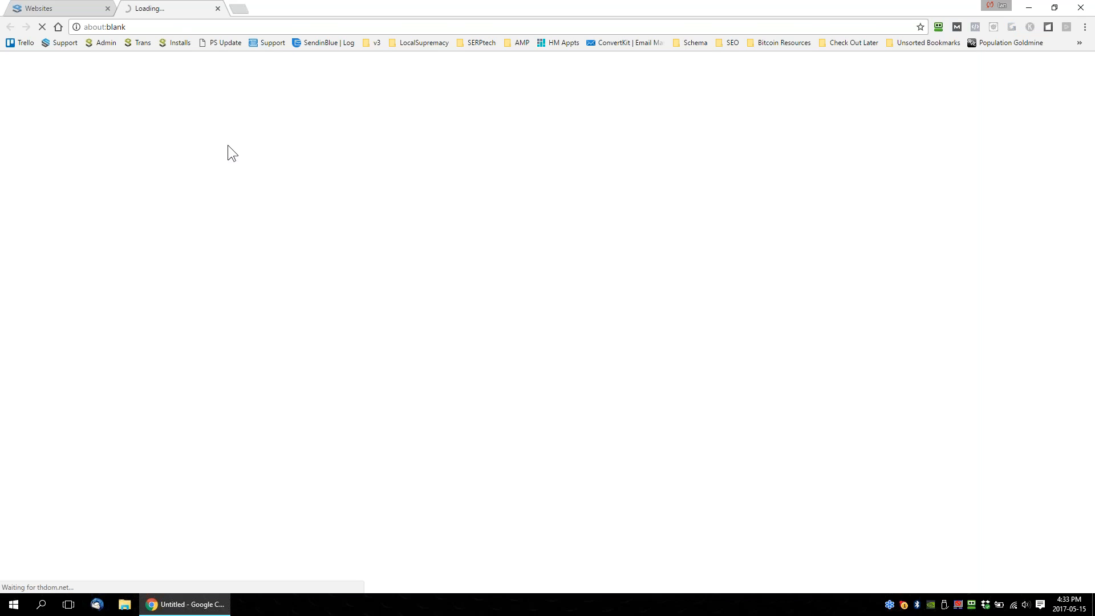
pyautogui.click(62, 10)
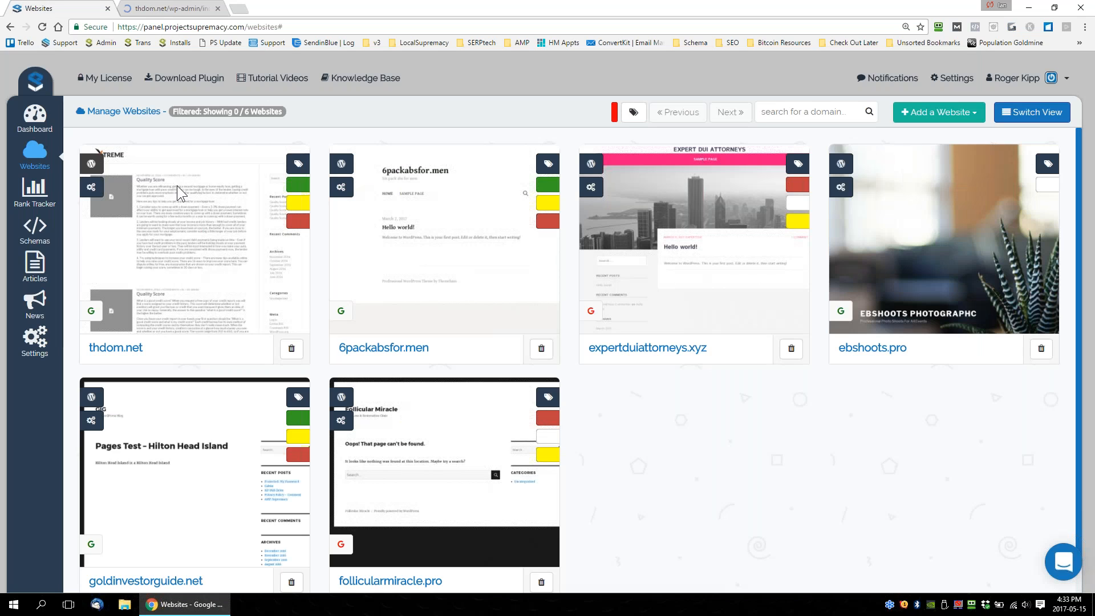
pyautogui.click(177, 8)
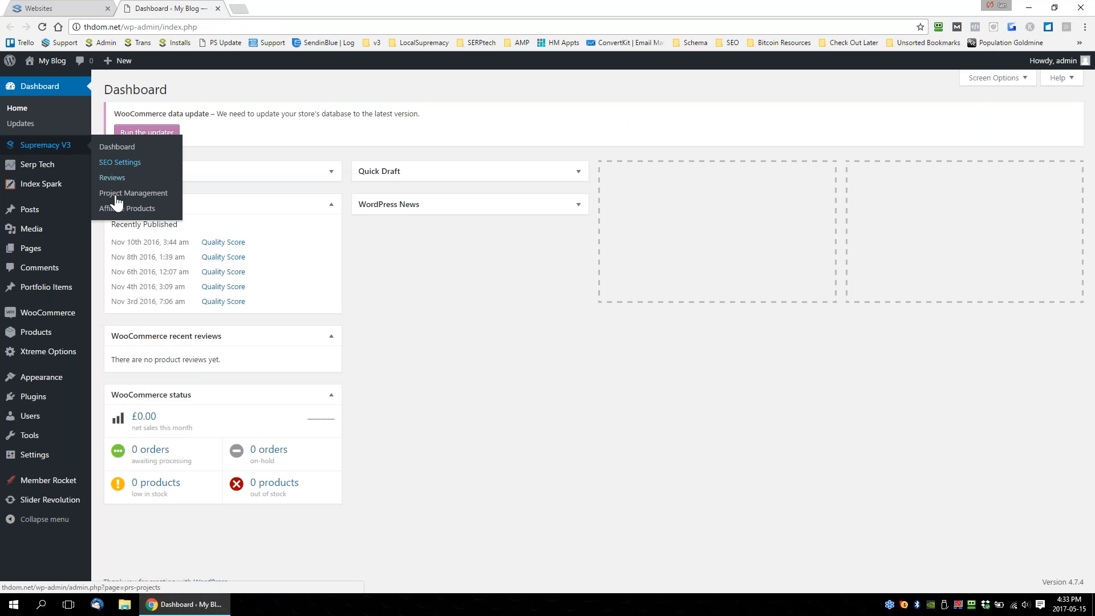
# Deactivate the Project Supremacy V3 plugin among the installed plugins of thdom.net.
pyautogui.moveTo(49, 402)
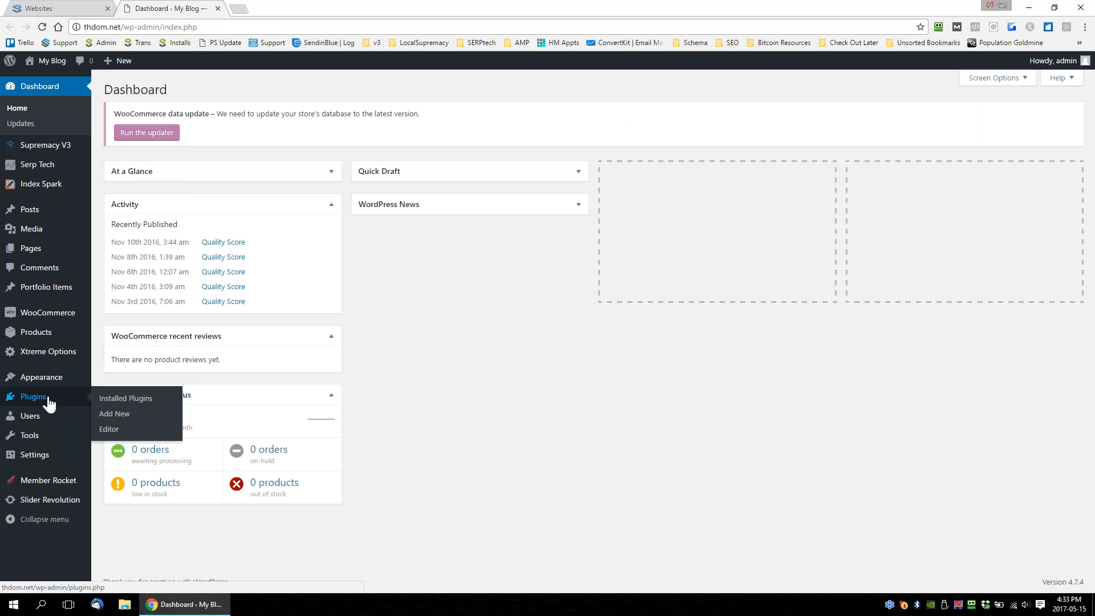
pyautogui.click(123, 399)
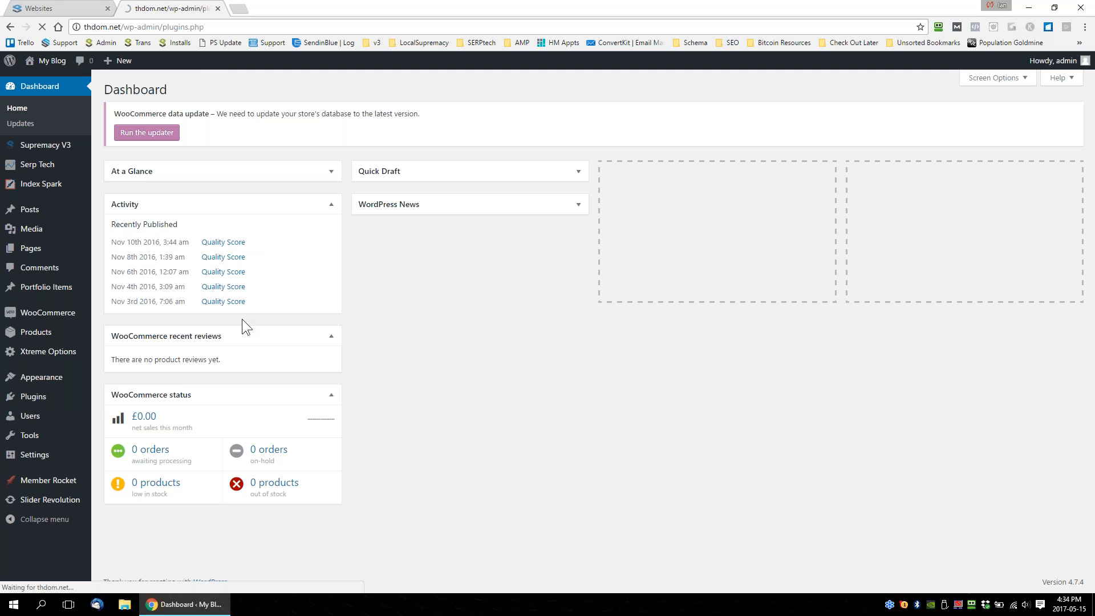
pyautogui.scroll(-3, 242, 319)
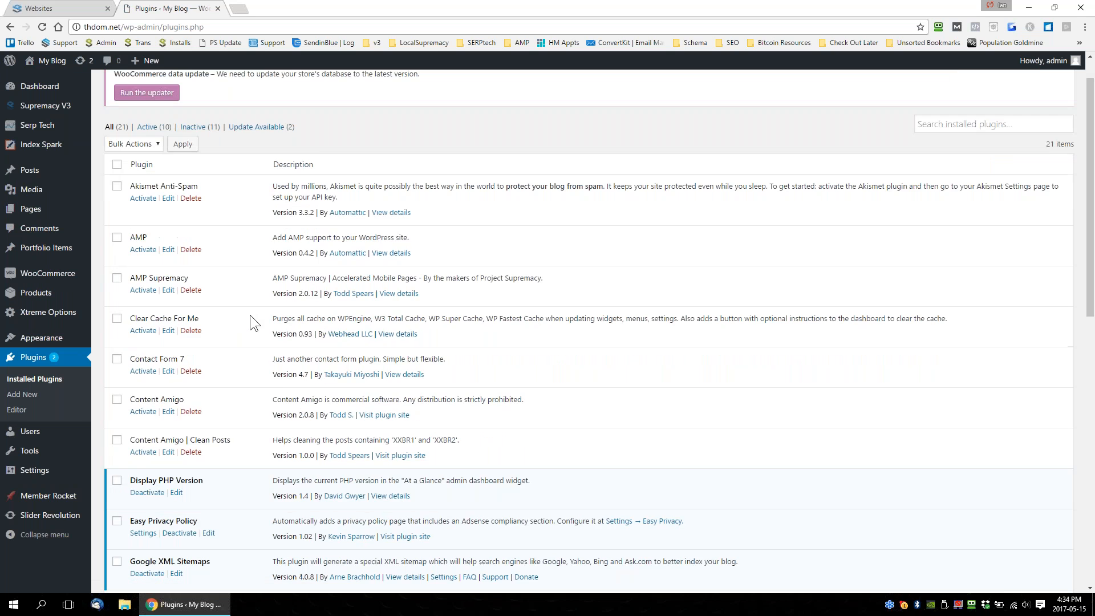
pyautogui.scroll(-3, 222, 508)
pyautogui.scroll(-4, 221, 507)
pyautogui.scroll(6, 588, 331)
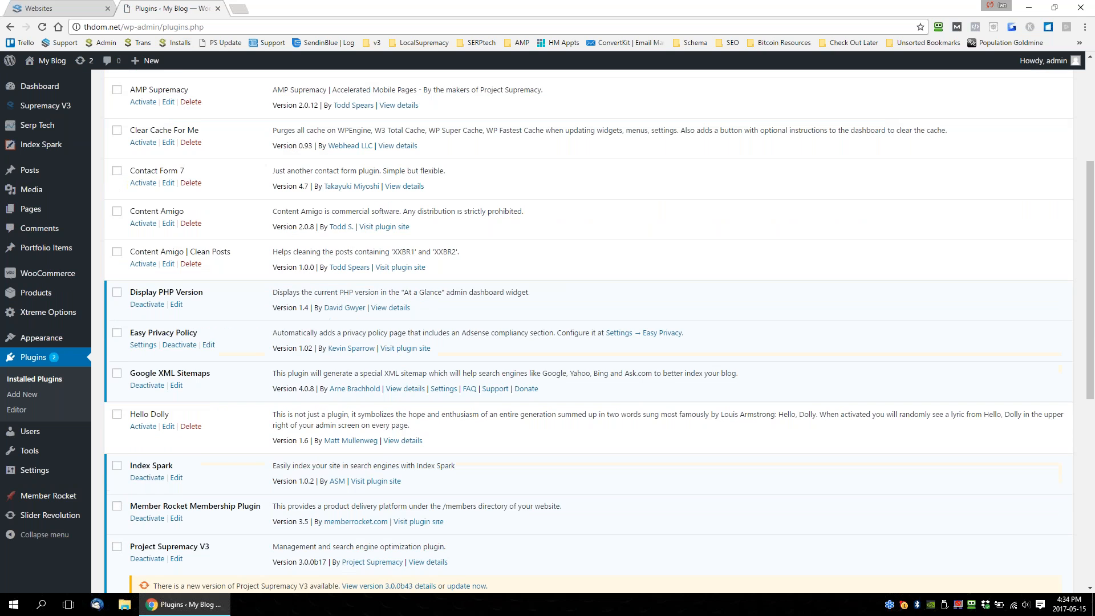
pyautogui.scroll(-3, 187, 535)
pyautogui.click(147, 387)
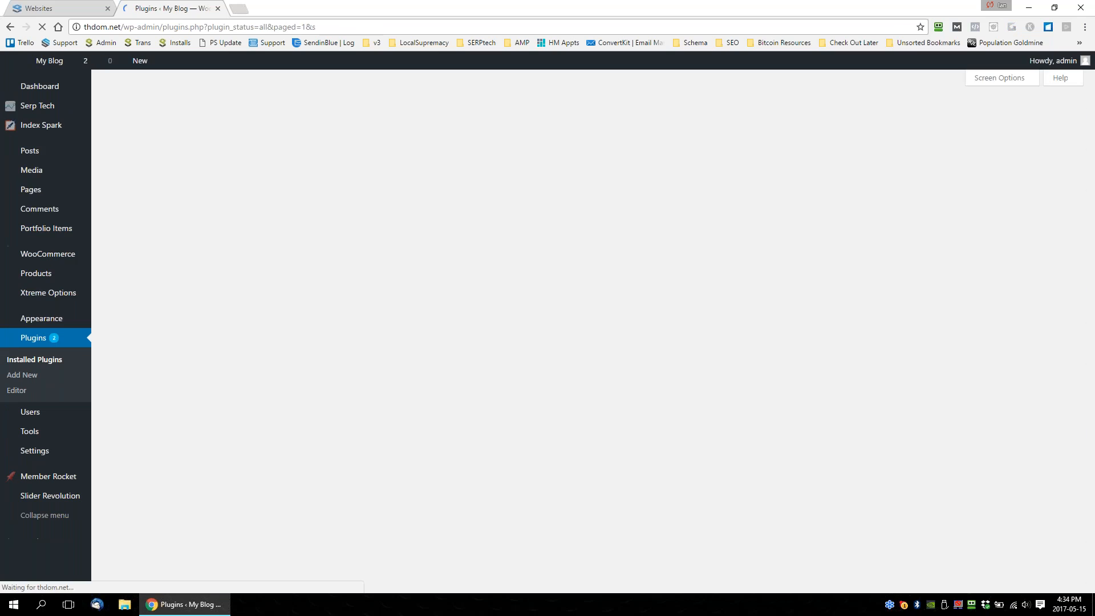
# Return to the Project Supremacy panel and reload the websites list to examine the plugin status of thdom.net.
pyautogui.click(66, 15)
pyautogui.press('F5')
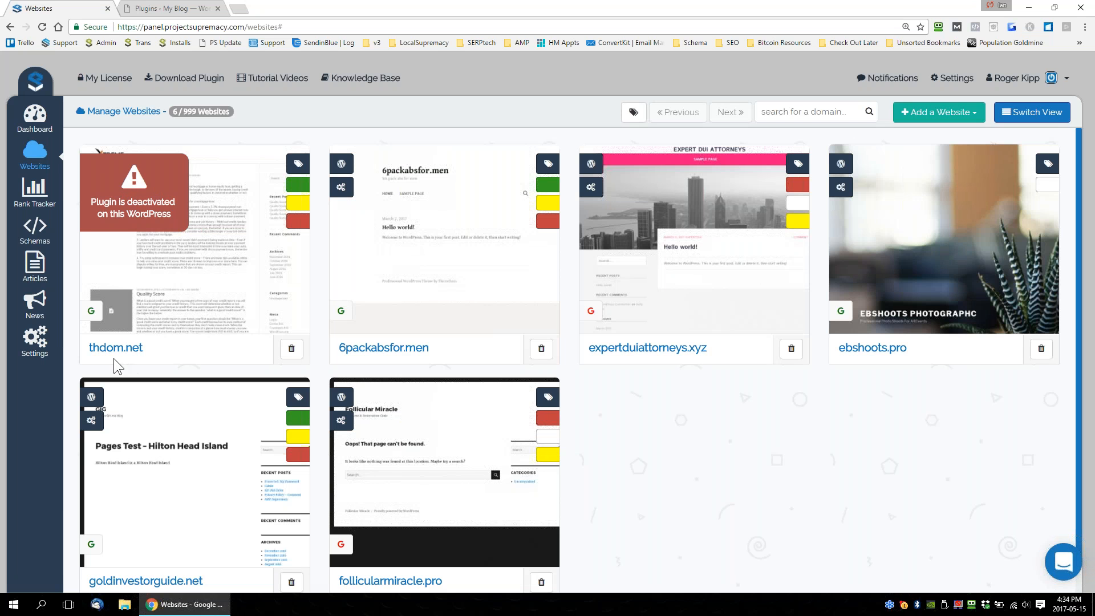
pyautogui.moveTo(288, 200)
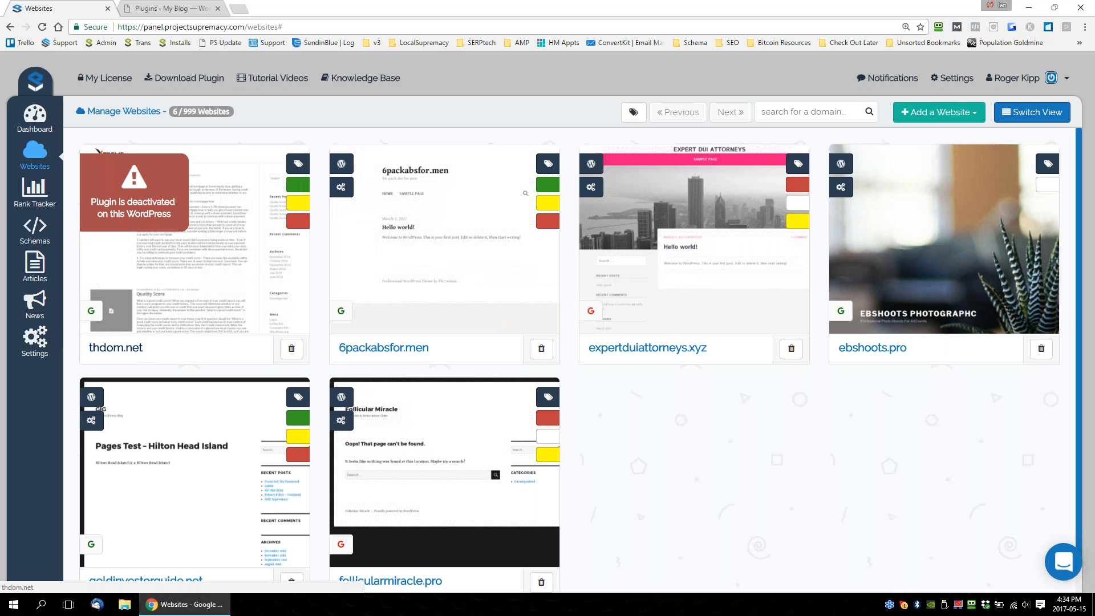
pyautogui.moveTo(144, 349); pyautogui.dragTo(87, 348)
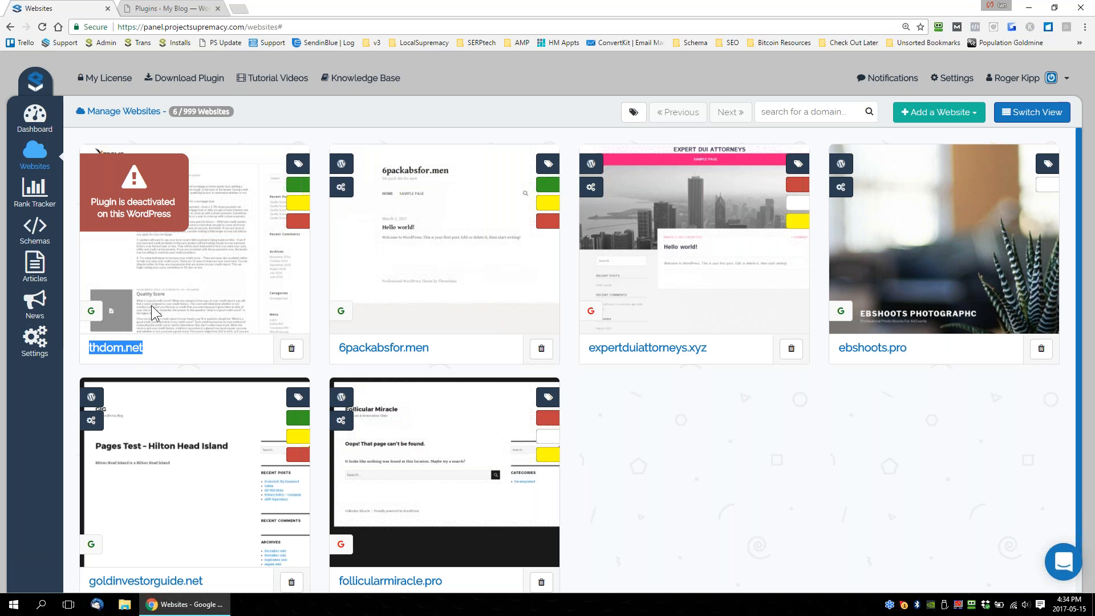
pyautogui.click(190, 268)
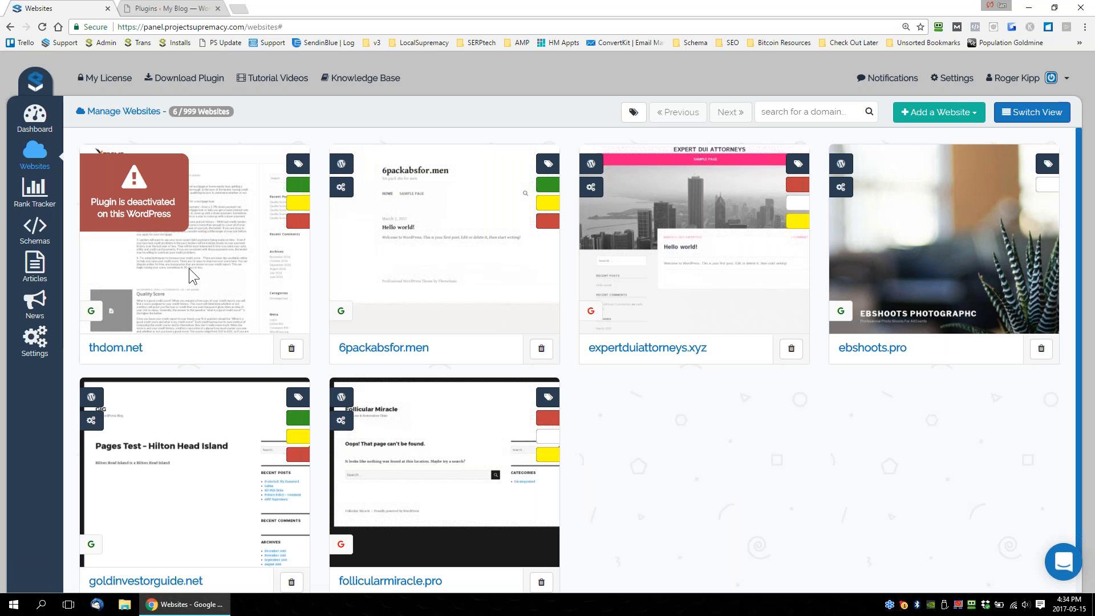
# Filter the reloaded websites list to show only deactivated websites.
pyautogui.click(634, 112)
pyautogui.click(749, 246)
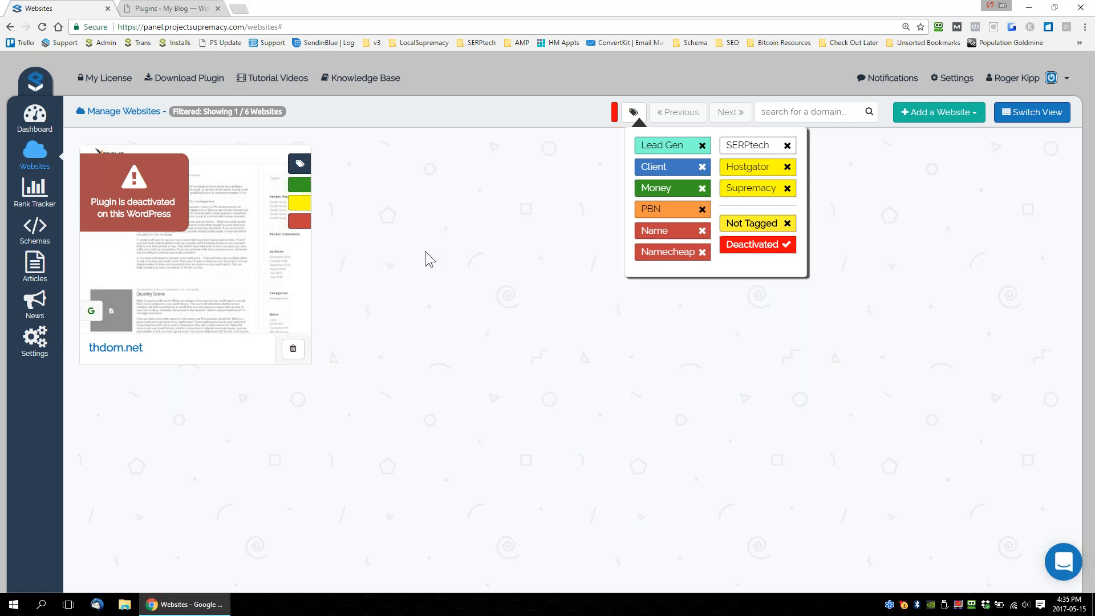
pyautogui.click(464, 257)
# Return to the WordPress plugins list of thdom.net and activate the Project Supremacy V3 plugin.
pyautogui.click(171, 12)
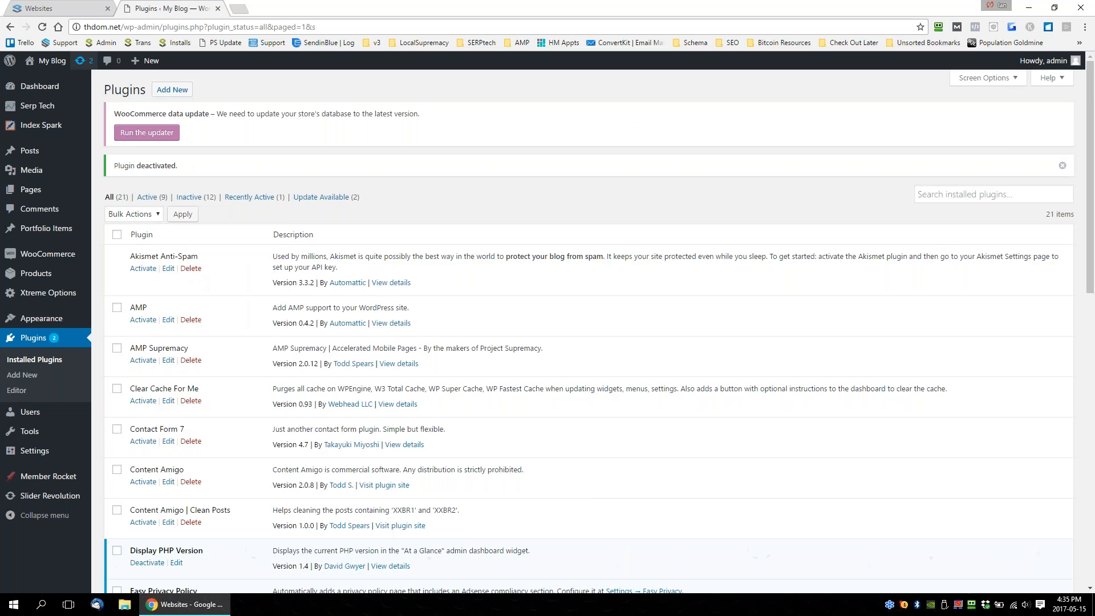
pyautogui.scroll(-3, 258, 341)
pyautogui.scroll(-3, 258, 342)
pyautogui.click(143, 418)
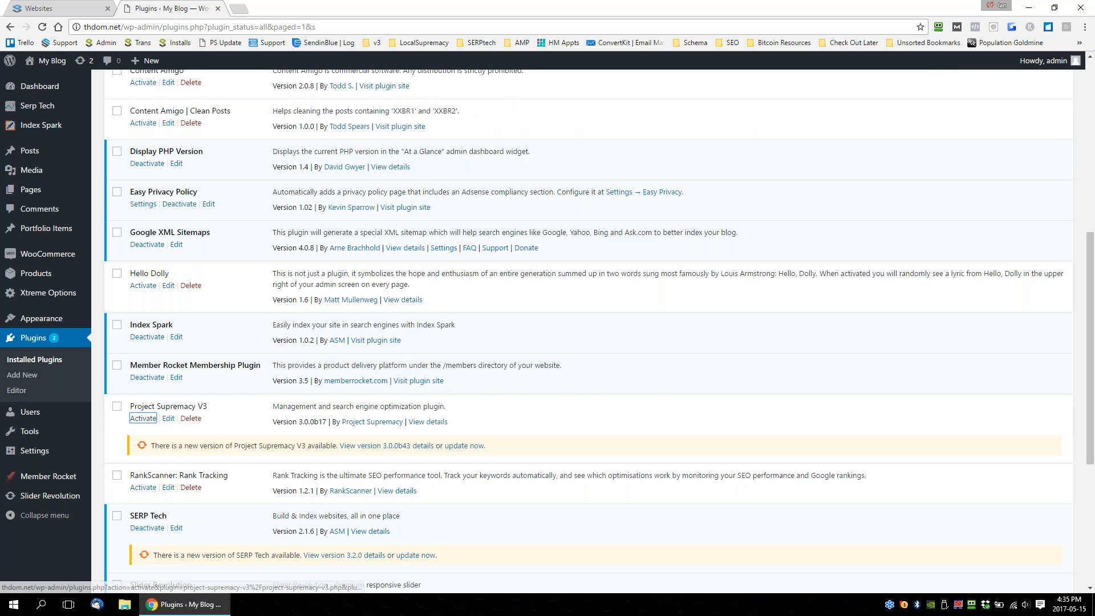
# Return to the websites list in the Project Supremacy panel and clear the Deactivated filter.
pyautogui.click(56, 7)
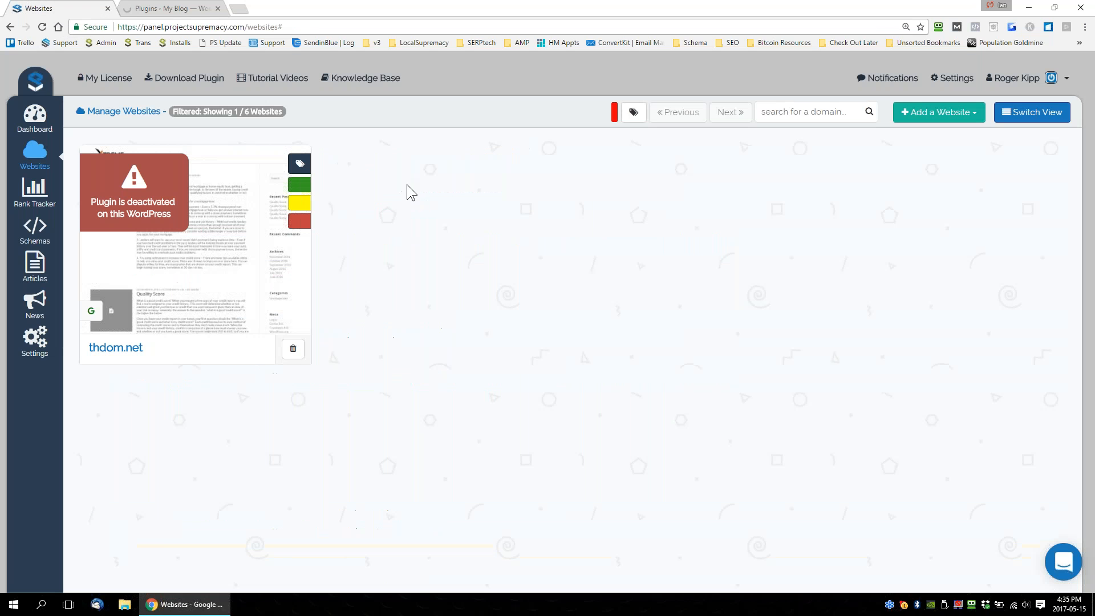
pyautogui.click(425, 241)
pyautogui.click(633, 112)
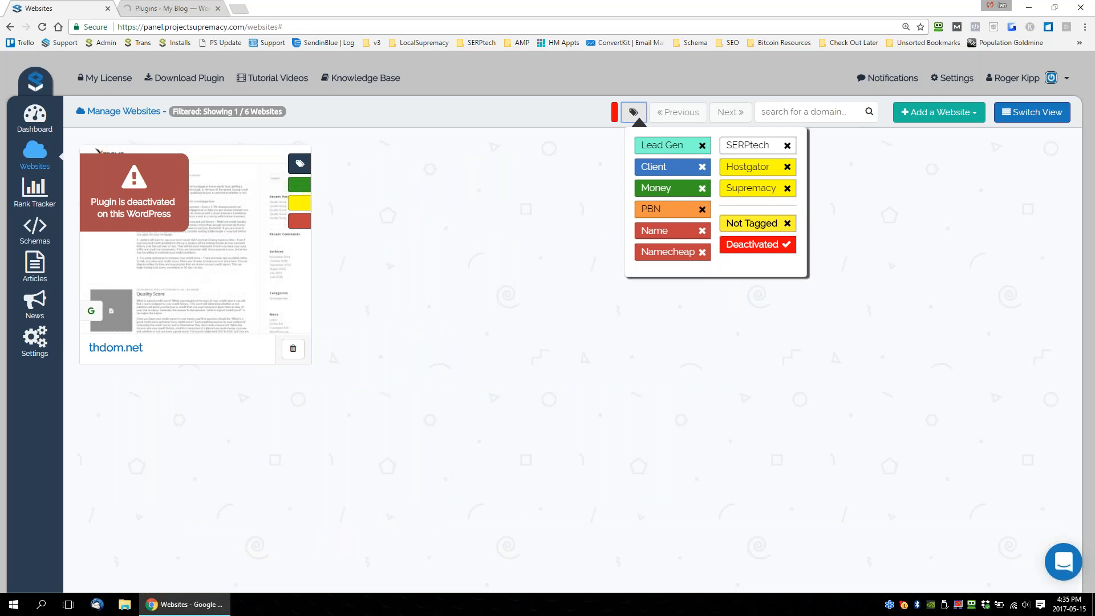
pyautogui.click(787, 249)
pyautogui.click(426, 235)
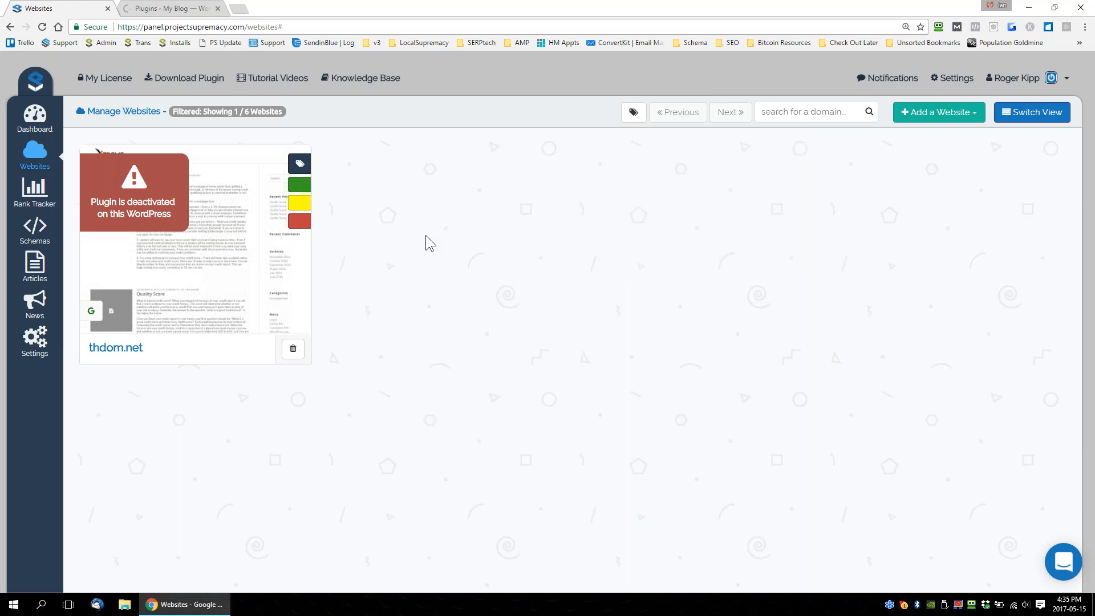
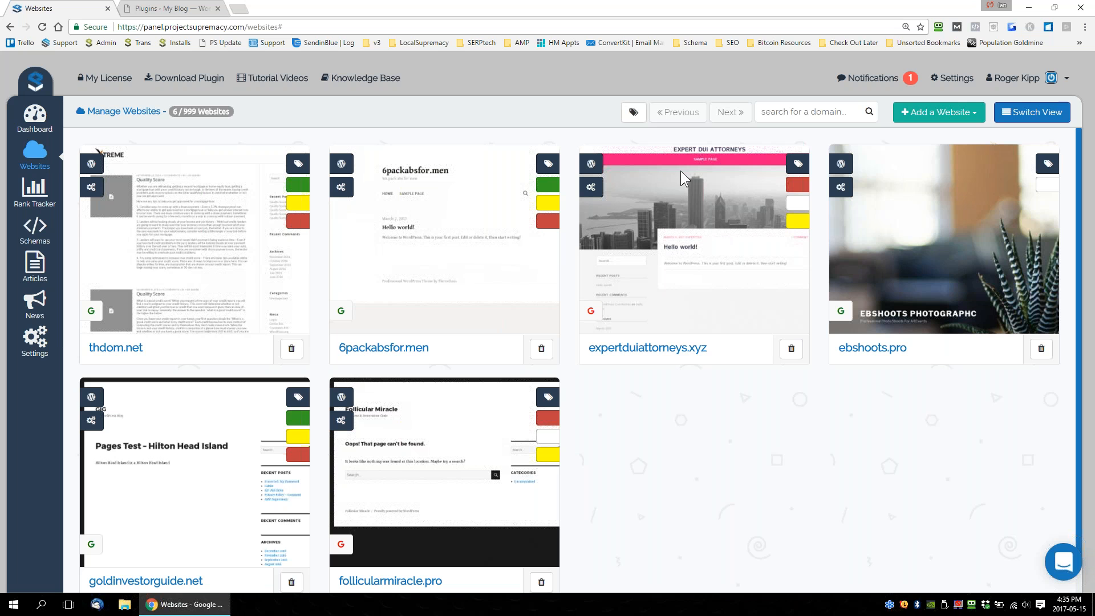
# Switch the websites list to the table view, show 100 entries and highlight the thdom.net row.
pyautogui.click(1029, 117)
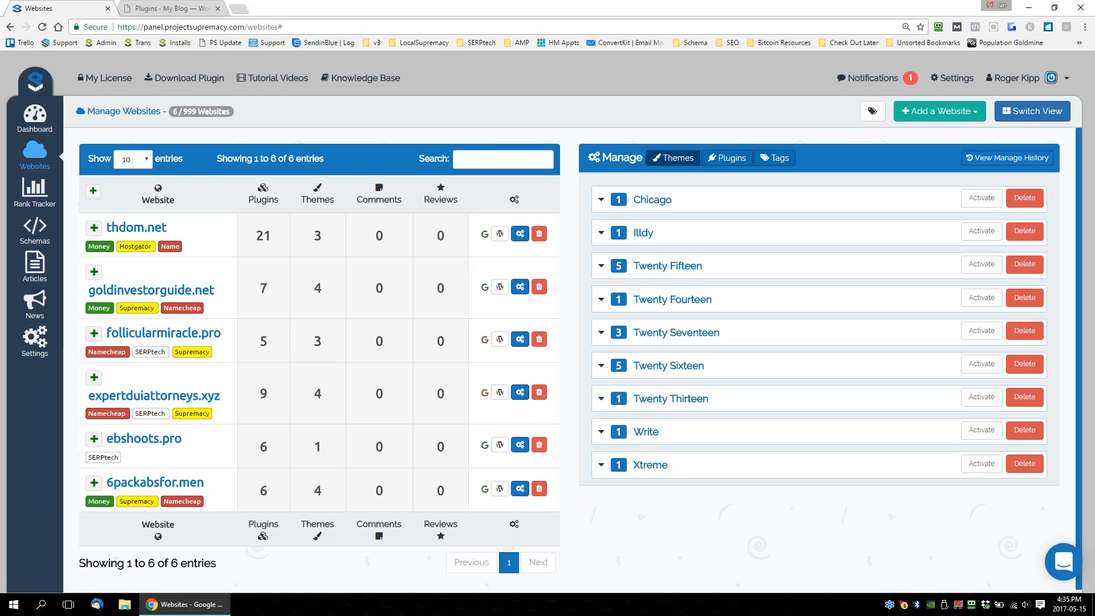
pyautogui.click(141, 161)
pyautogui.click(128, 203)
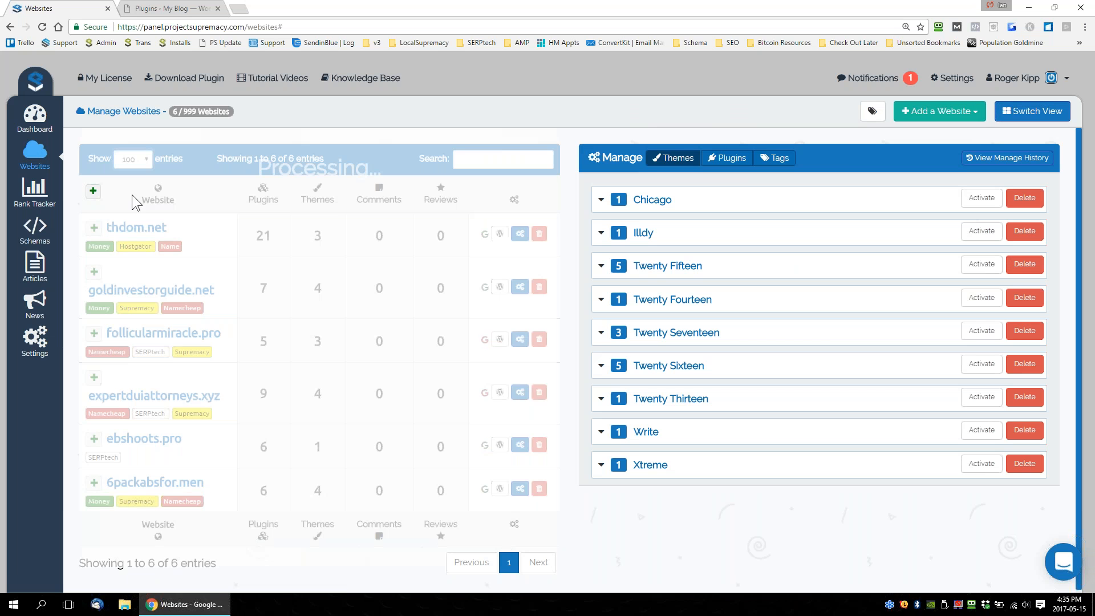
pyautogui.moveTo(172, 112); pyautogui.dragTo(183, 107)
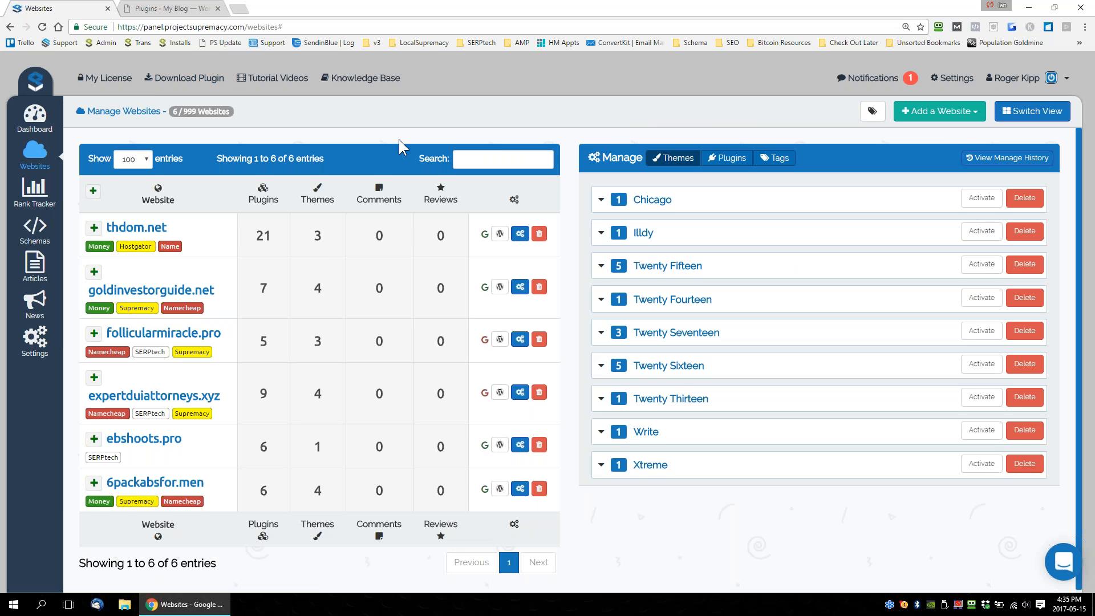
pyautogui.scroll(-1, 365, 204)
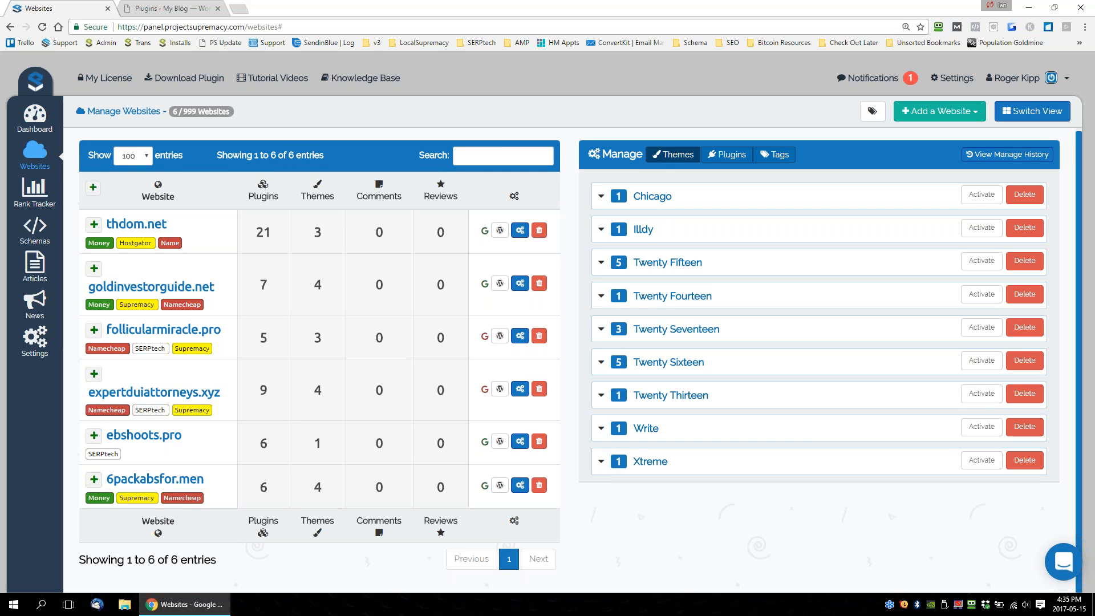
pyautogui.moveTo(457, 234); pyautogui.dragTo(117, 243)
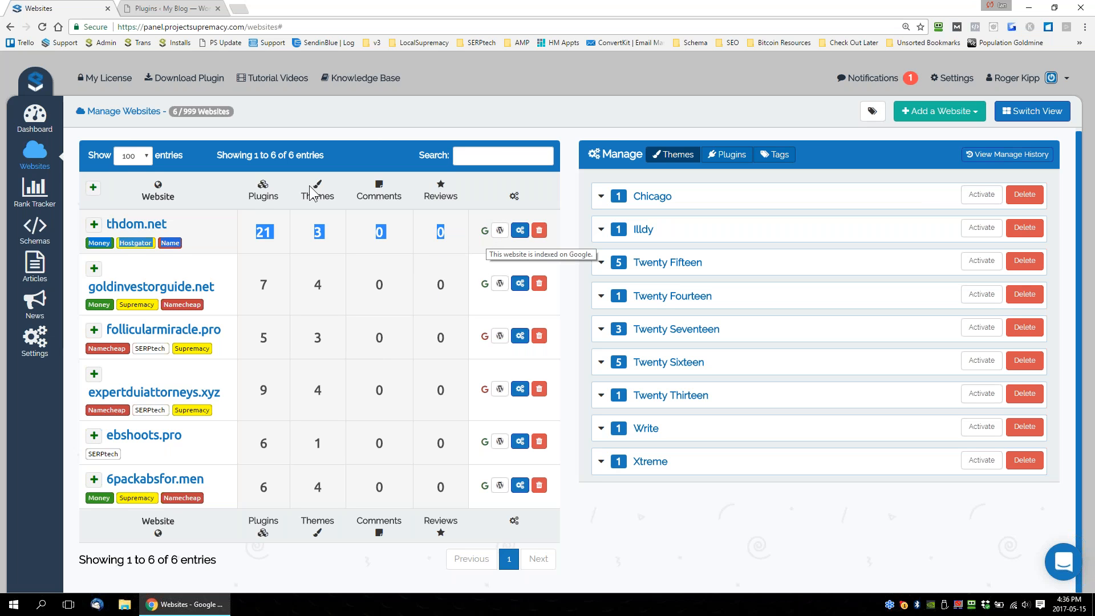
# Return to the thumbnail view of the websites and review the available tag filters.
pyautogui.click(44, 158)
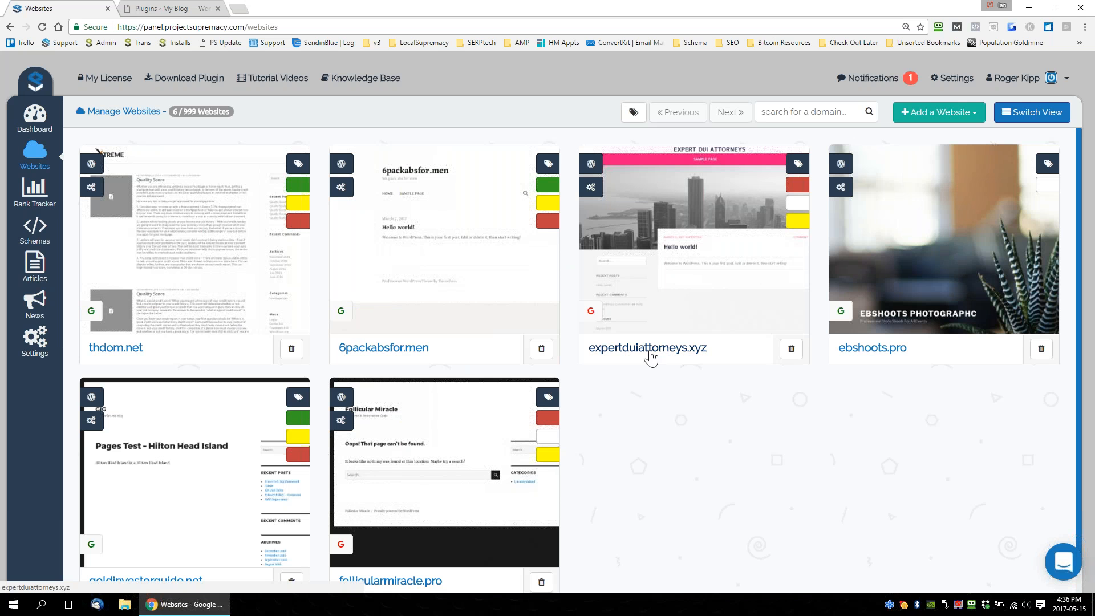
pyautogui.moveTo(597, 317)
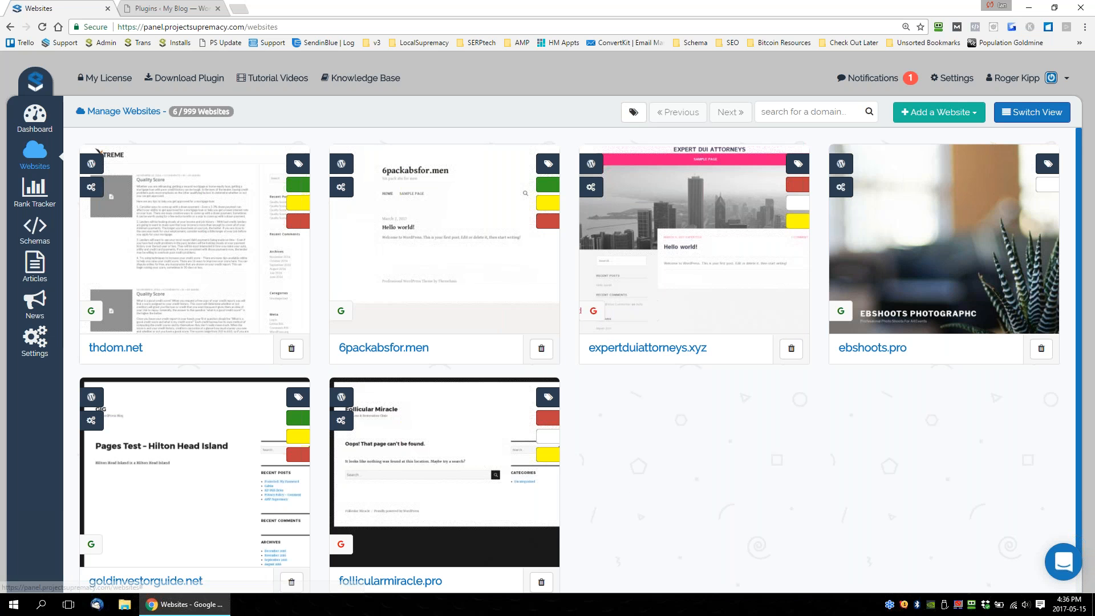
pyautogui.click(633, 112)
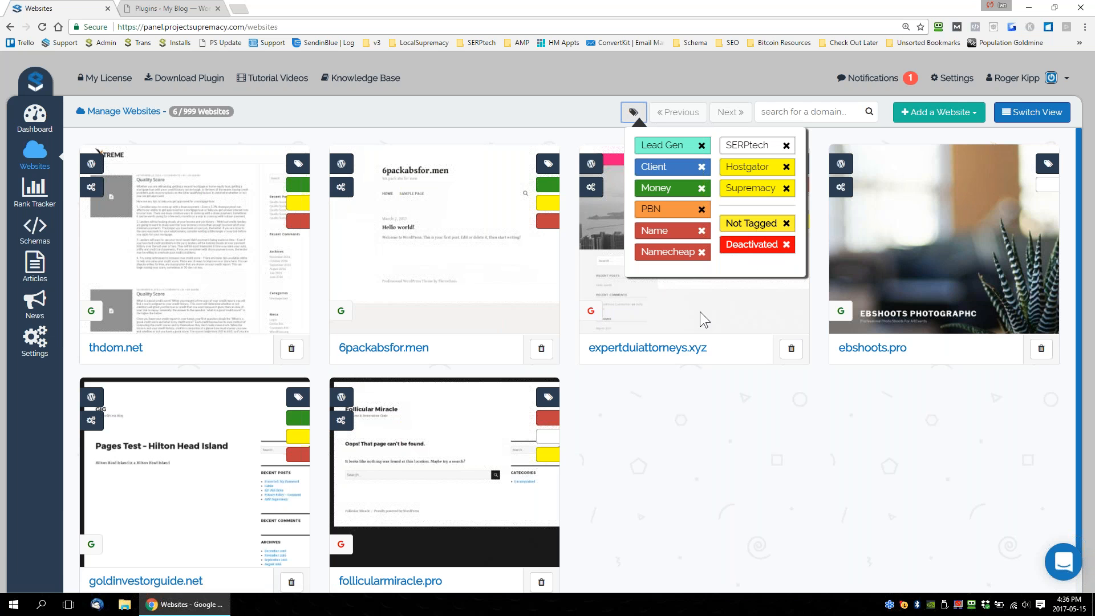
pyautogui.click(612, 313)
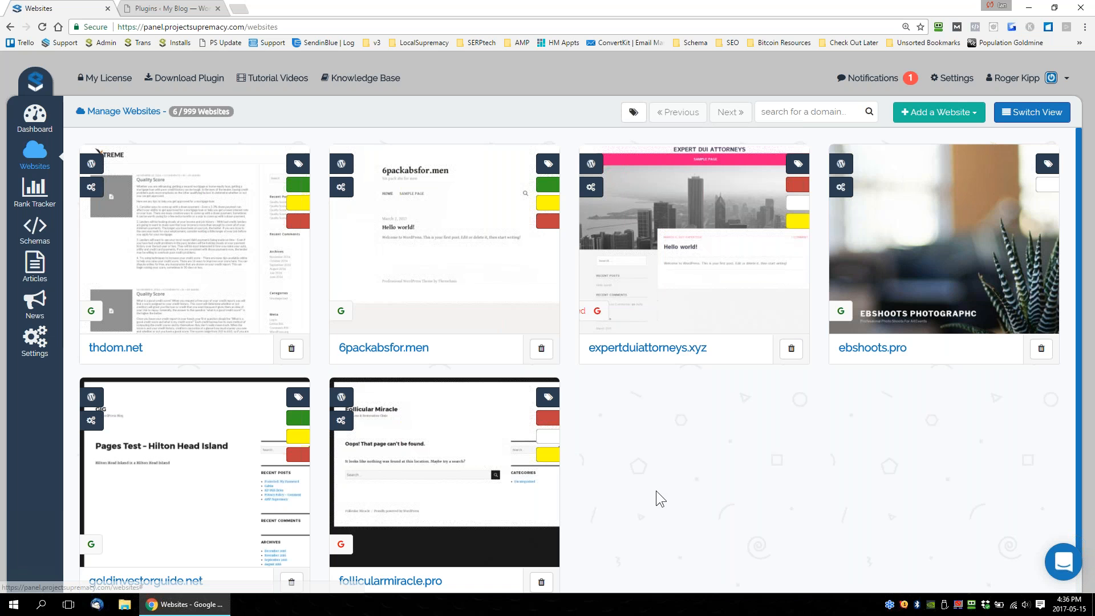
# In the table view, filter the websites by the Money tag and select all the listed websites.
pyautogui.click(1022, 117)
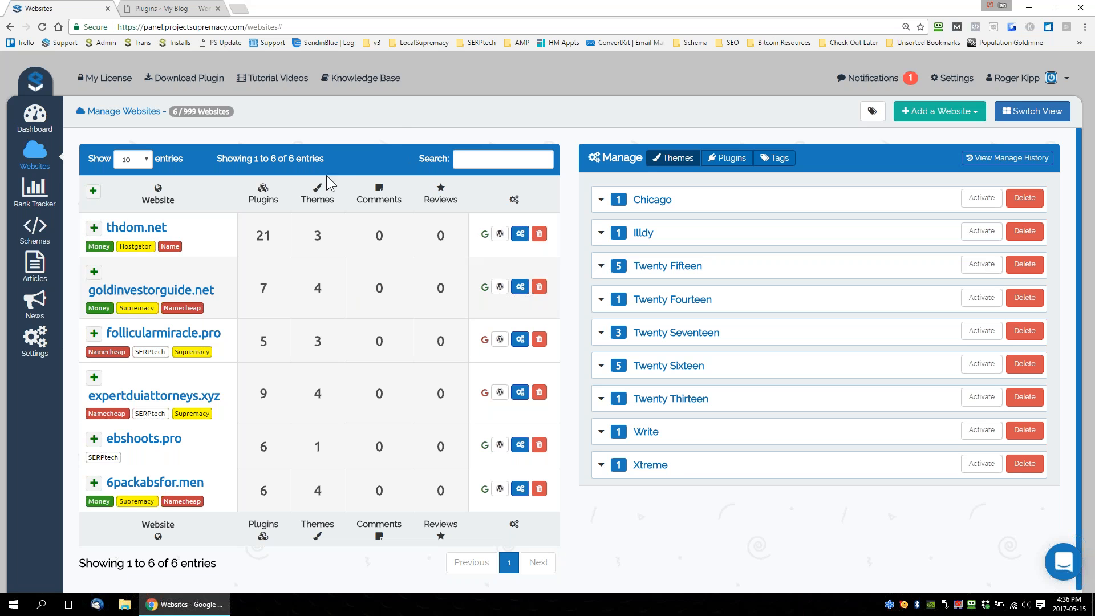
pyautogui.click(873, 112)
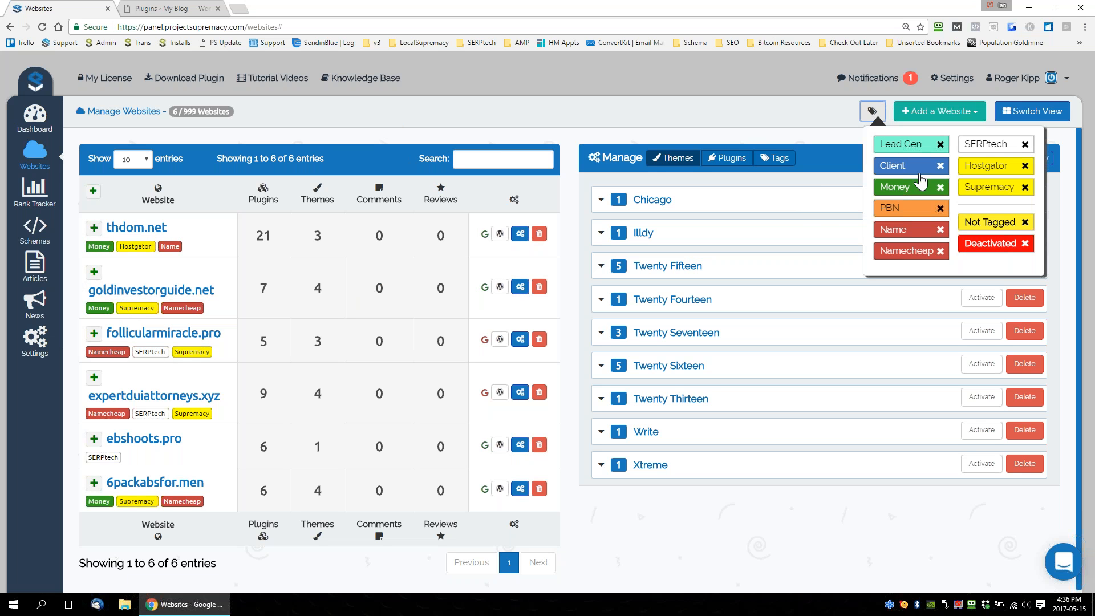
pyautogui.click(896, 189)
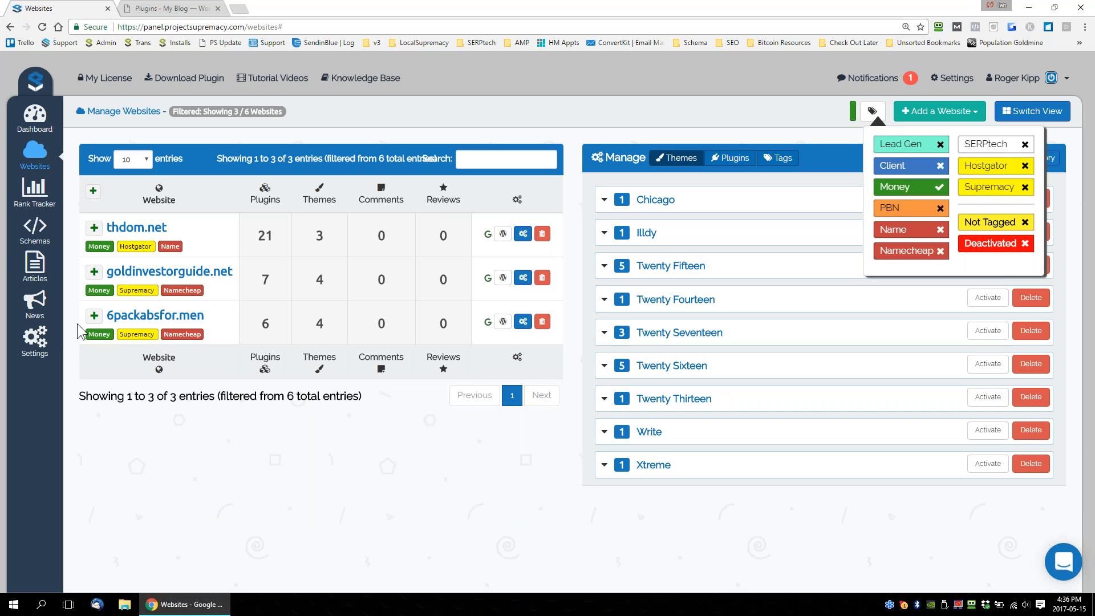
pyautogui.click(758, 109)
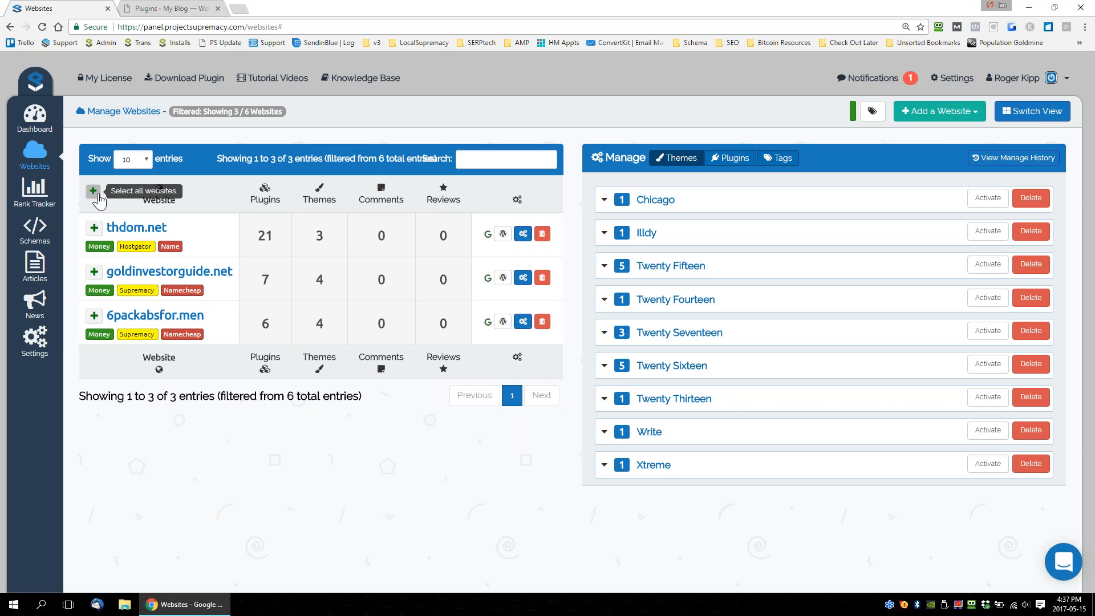
pyautogui.click(872, 111)
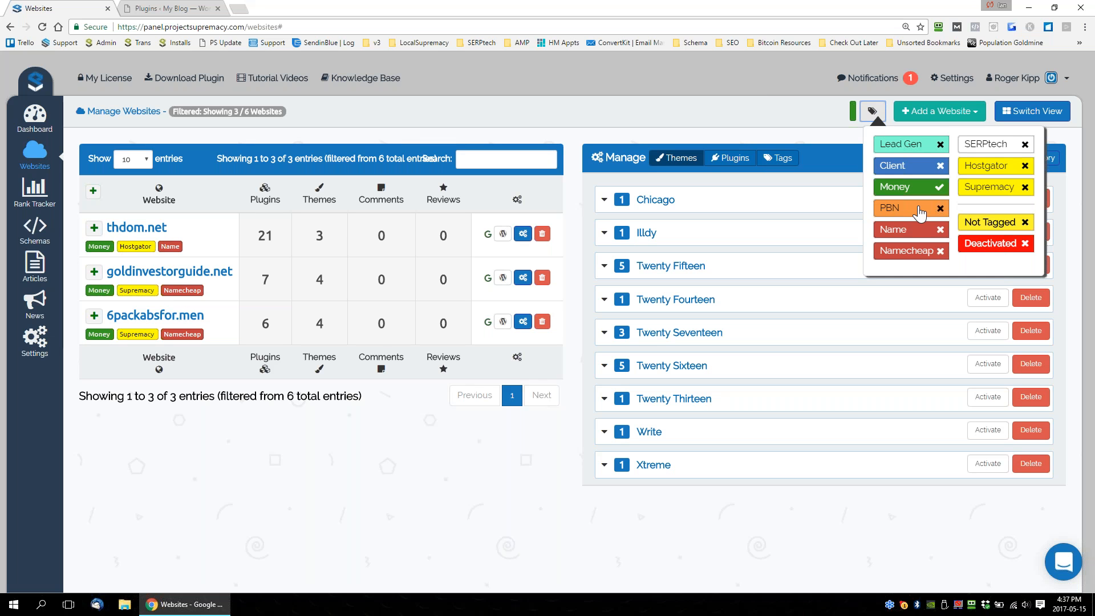
pyautogui.click(93, 191)
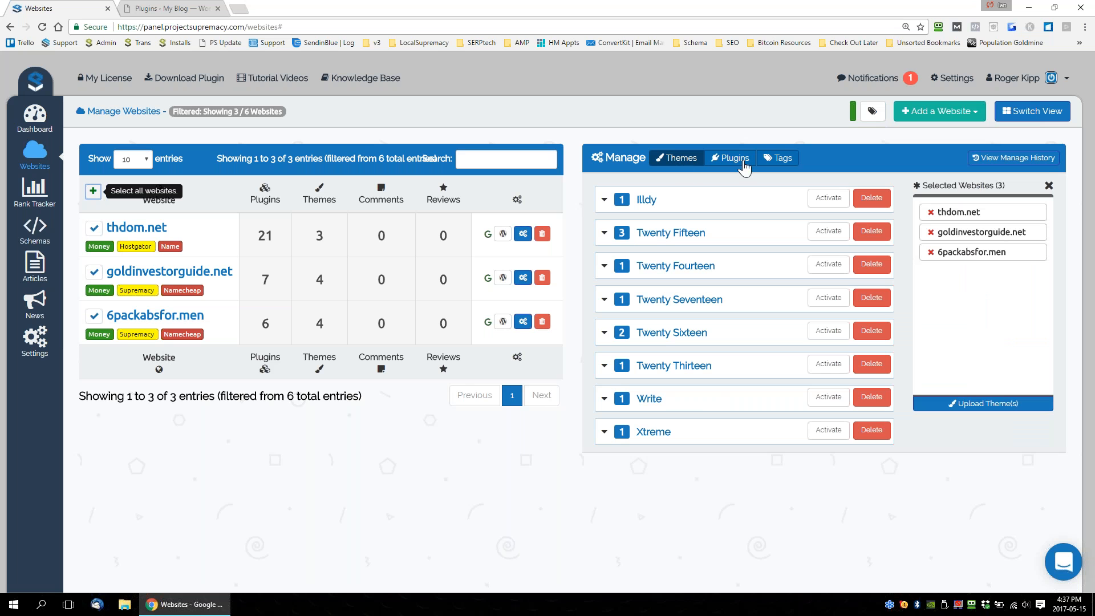
# Expand the Illdy, Twenty Fifteen, Twenty Fourteen and Twenty Seventeen themes to examine which selected websites have them installed.
pyautogui.click(678, 211)
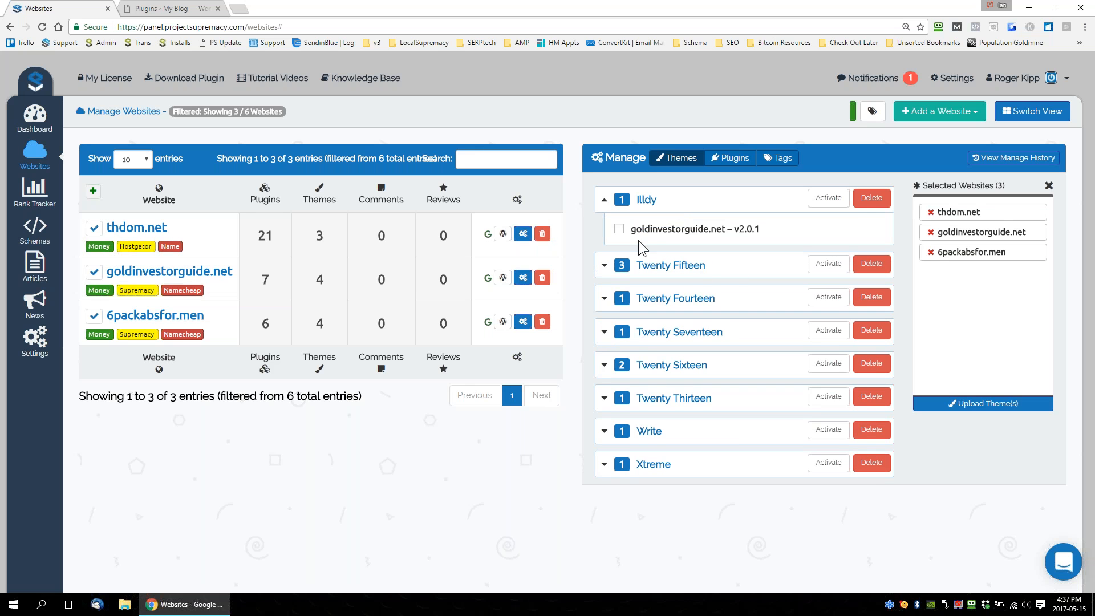
pyautogui.click(717, 267)
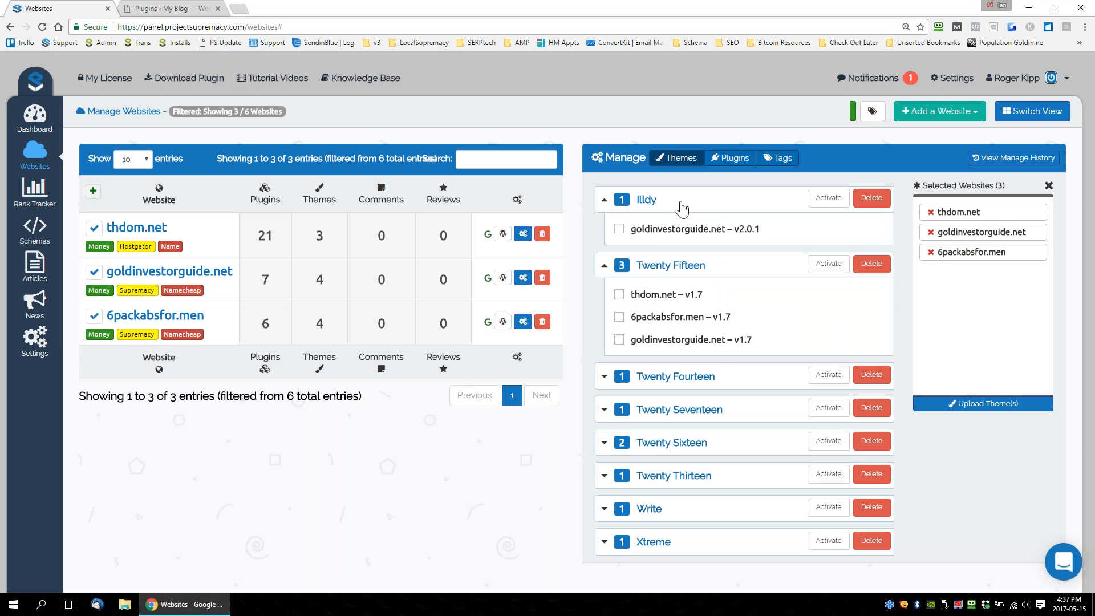
pyautogui.click(720, 379)
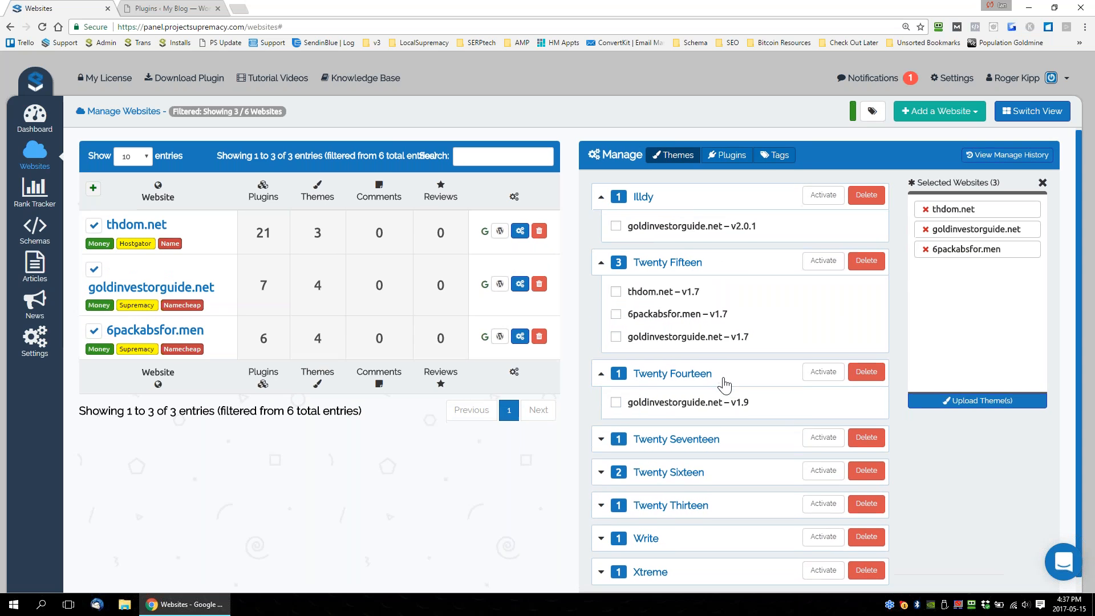
pyautogui.scroll(-1, 724, 385)
pyautogui.click(725, 424)
pyautogui.scroll(-1, 724, 424)
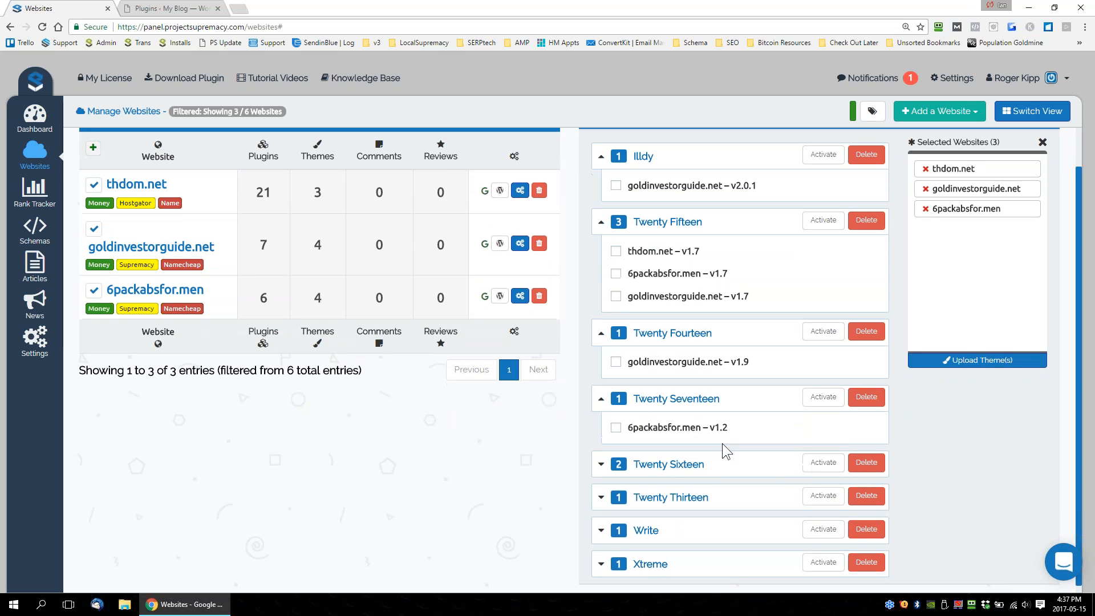
# Highlight the 6packabsfor.men entry under the Twenty Fifteen theme and check the active tag filter.
pyautogui.moveTo(732, 275); pyautogui.dragTo(627, 286)
pyautogui.click(748, 280)
pyautogui.moveTo(745, 275); pyautogui.dragTo(630, 276)
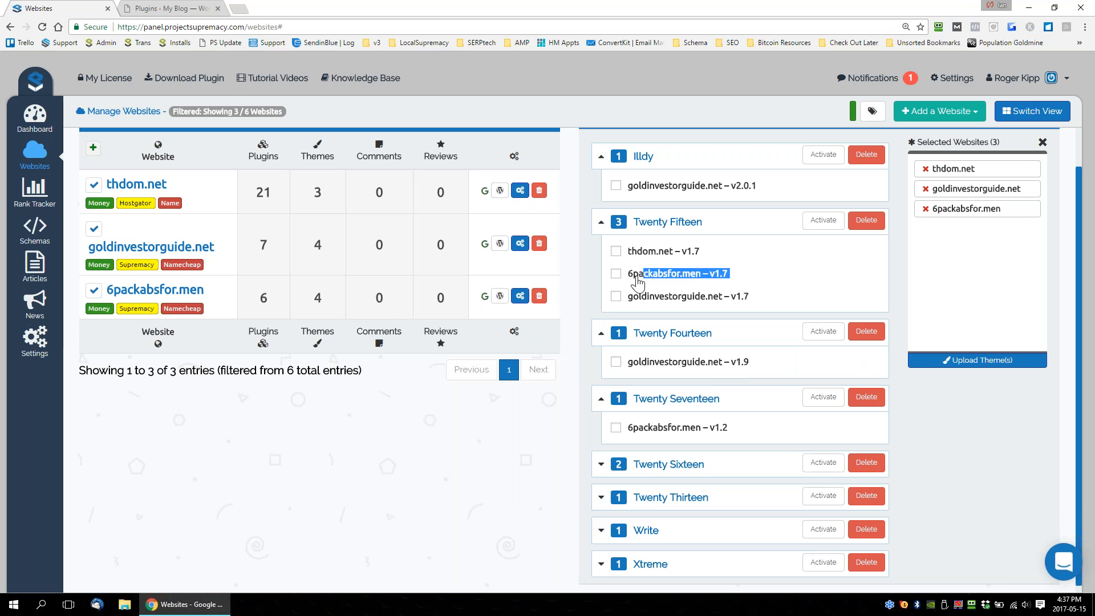
pyautogui.moveTo(755, 272); pyautogui.dragTo(640, 274)
pyautogui.click(874, 112)
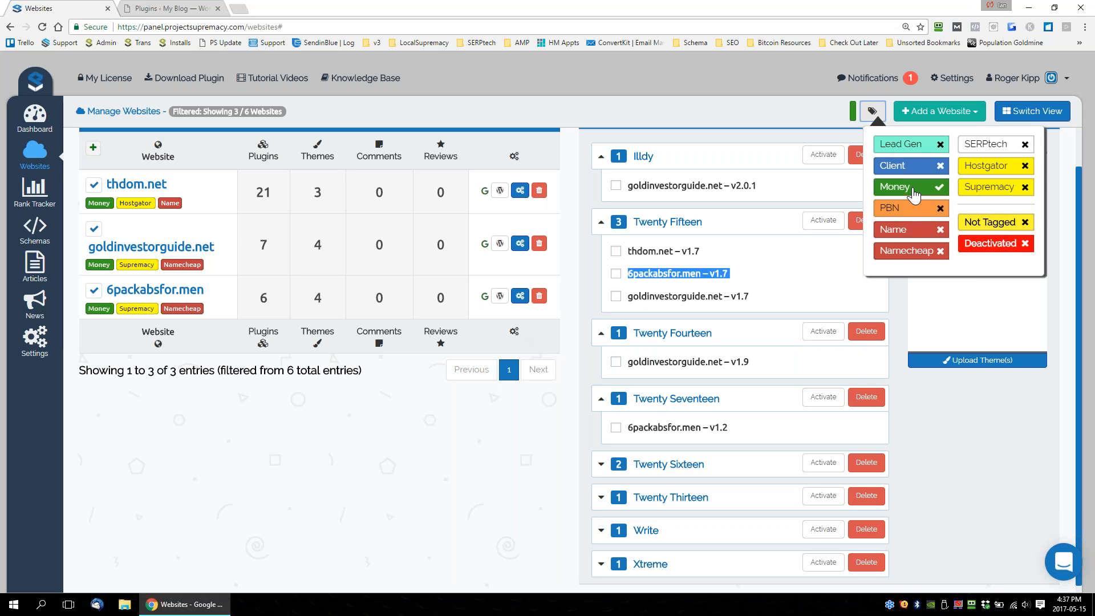
pyautogui.click(717, 103)
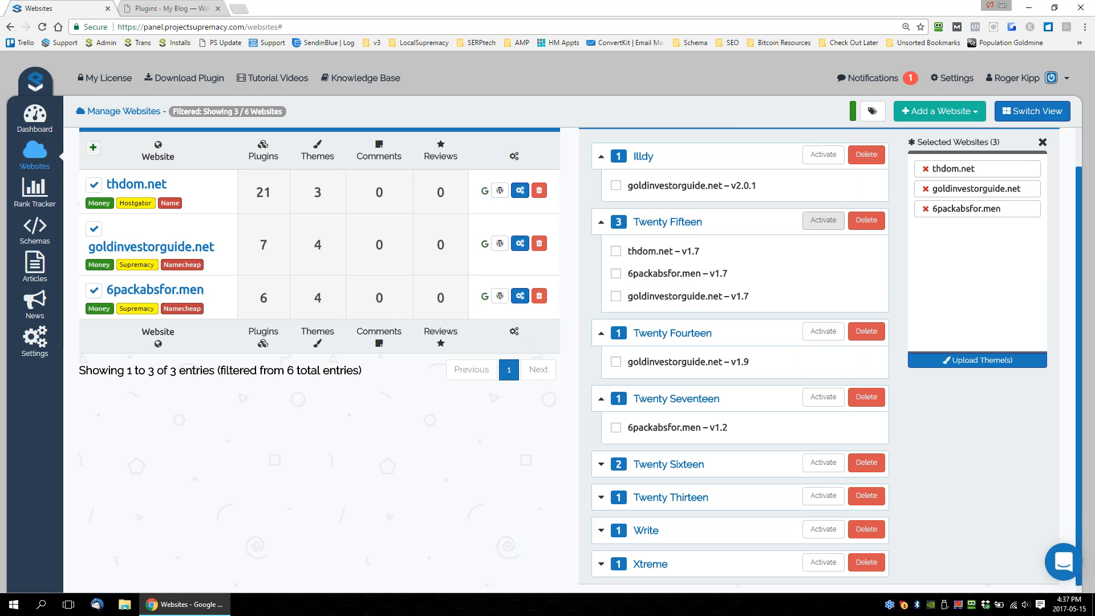
# Collapse the Twenty Fourteen, Twenty Fifteen, Illdy and Twenty Seventeen theme entries.
pyautogui.scroll(-1, 807, 343)
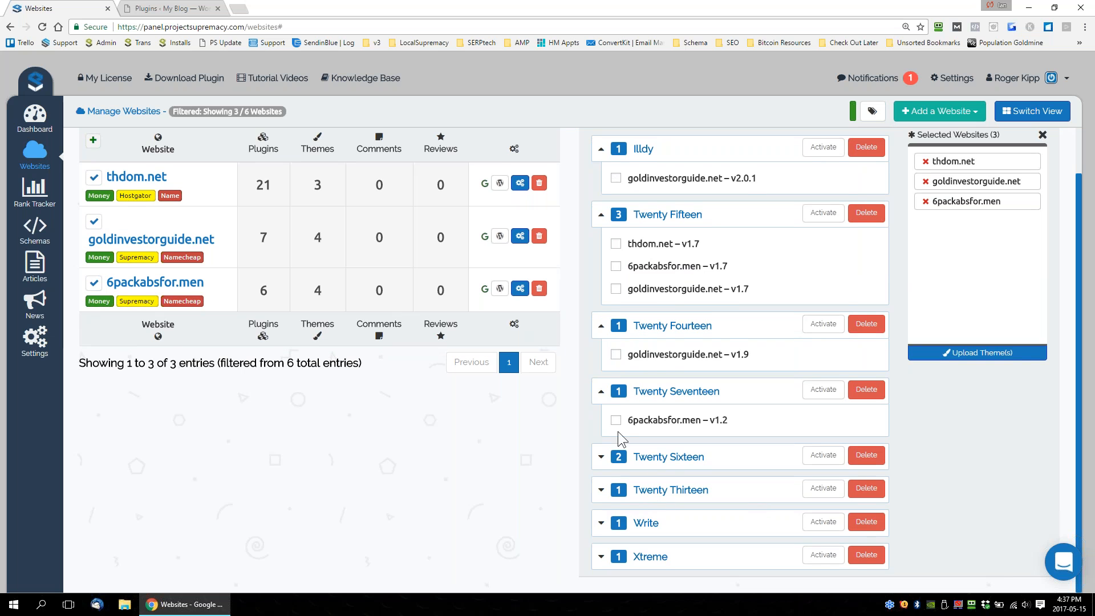
pyautogui.click(602, 328)
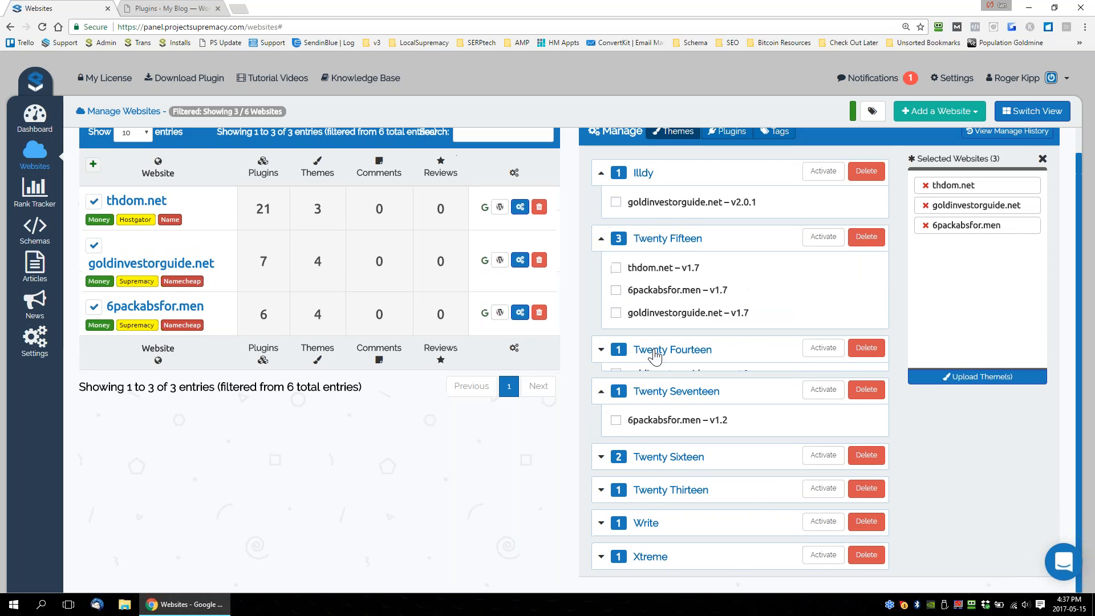
pyautogui.click(604, 216)
pyautogui.click(605, 199)
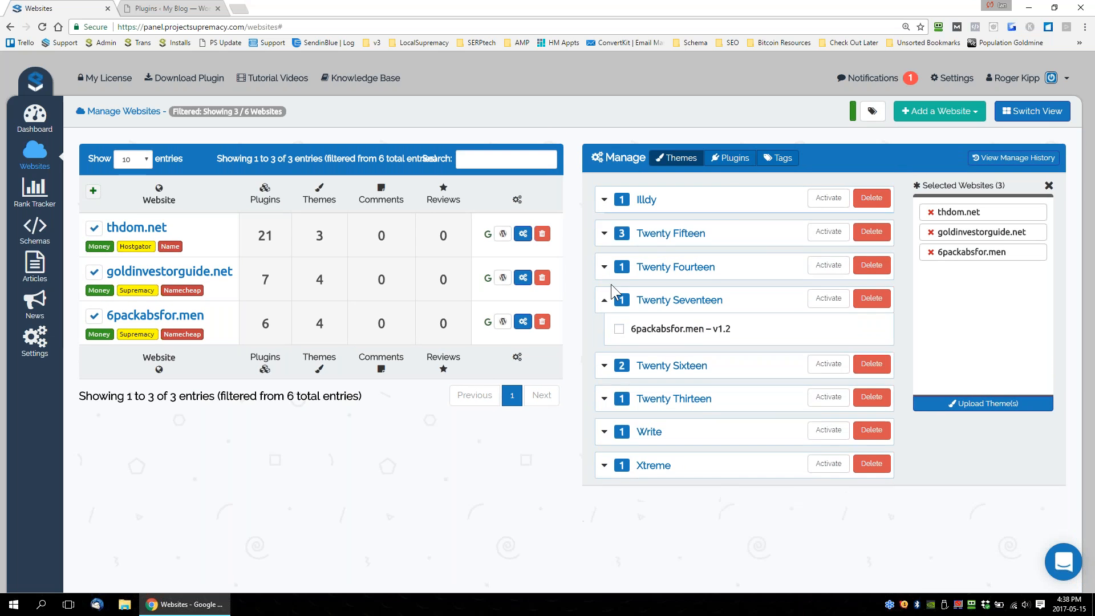
pyautogui.click(604, 302)
# List the plugins of the selected websites and expand Akismet Anti-Spam to examine where it is installed.
pyautogui.click(736, 159)
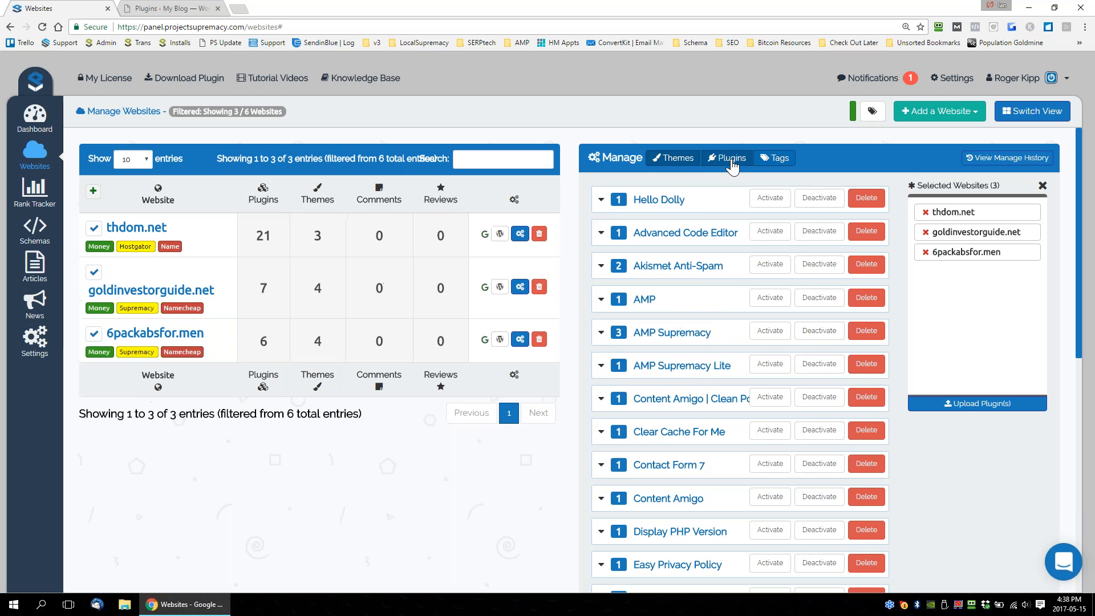
pyautogui.scroll(-3, 697, 247)
pyautogui.scroll(-4, 687, 398)
pyautogui.scroll(7, 152, 269)
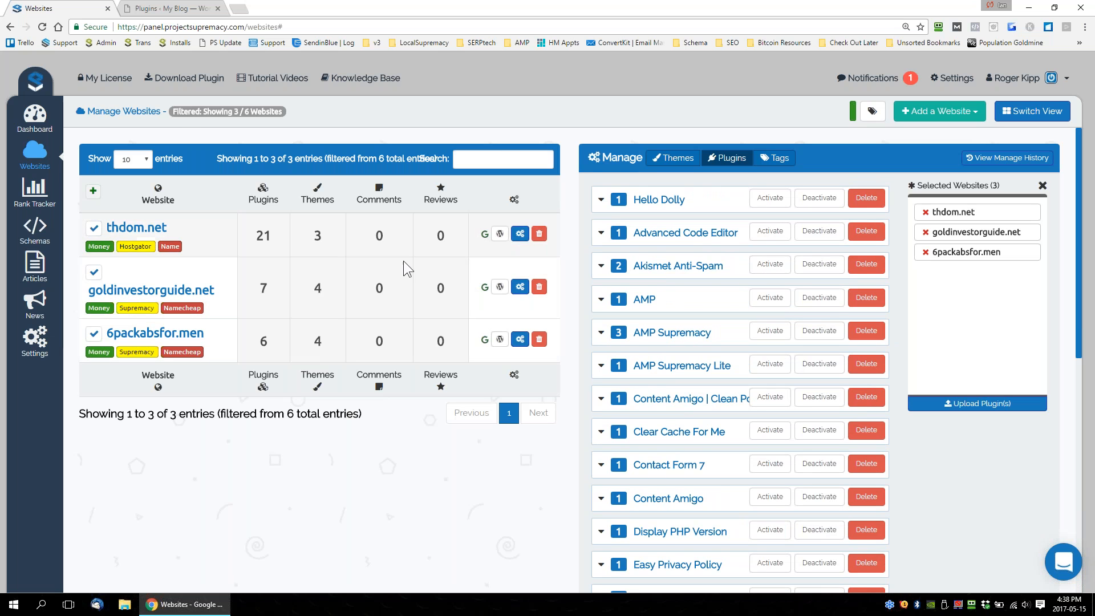
pyautogui.click(673, 268)
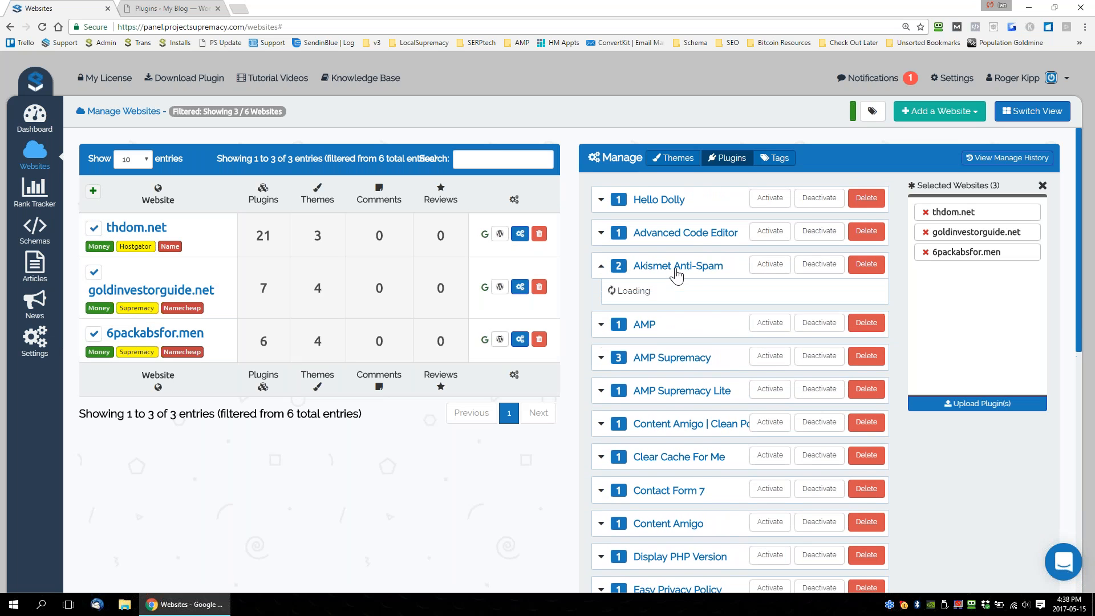
pyautogui.scroll(-1, 721, 274)
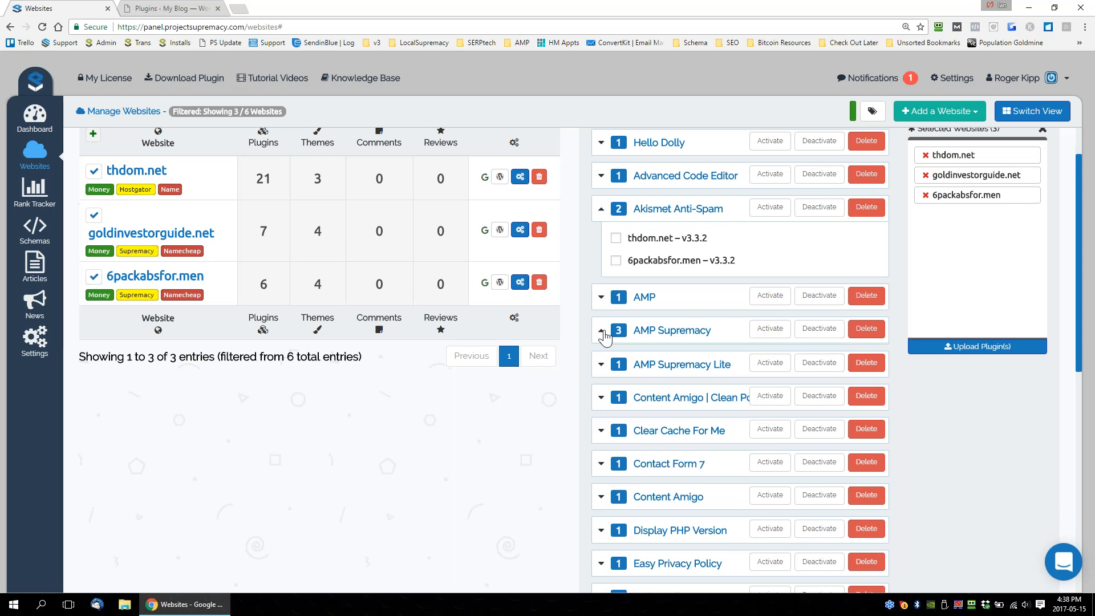
# Expand the AMP Supremacy plugin and activate it on thdom.net.
pyautogui.click(604, 334)
pyautogui.scroll(-3, 684, 243)
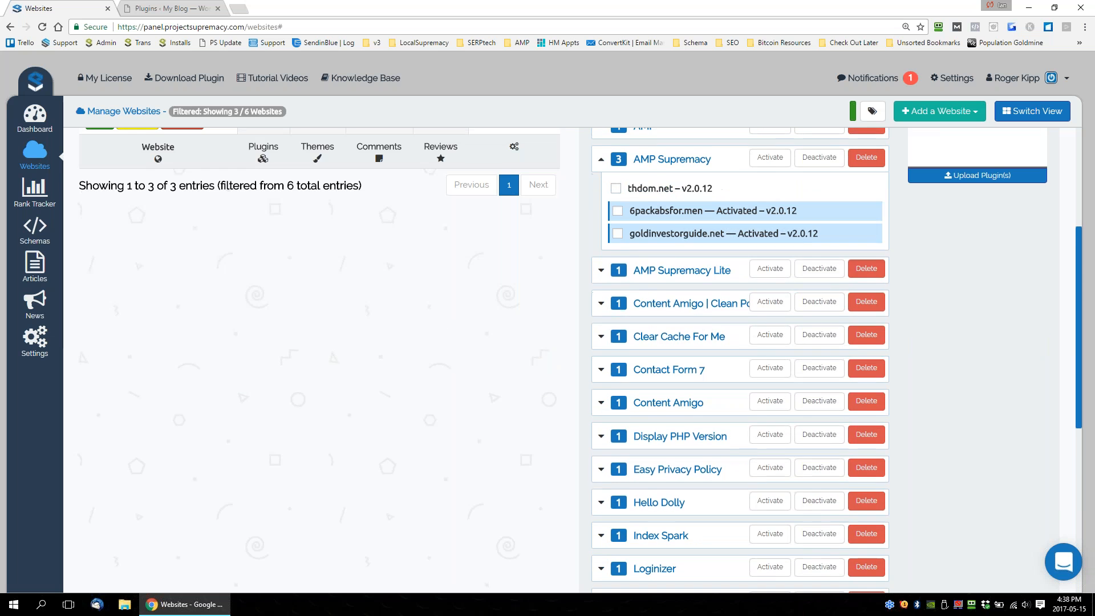
pyautogui.scroll(2, 684, 243)
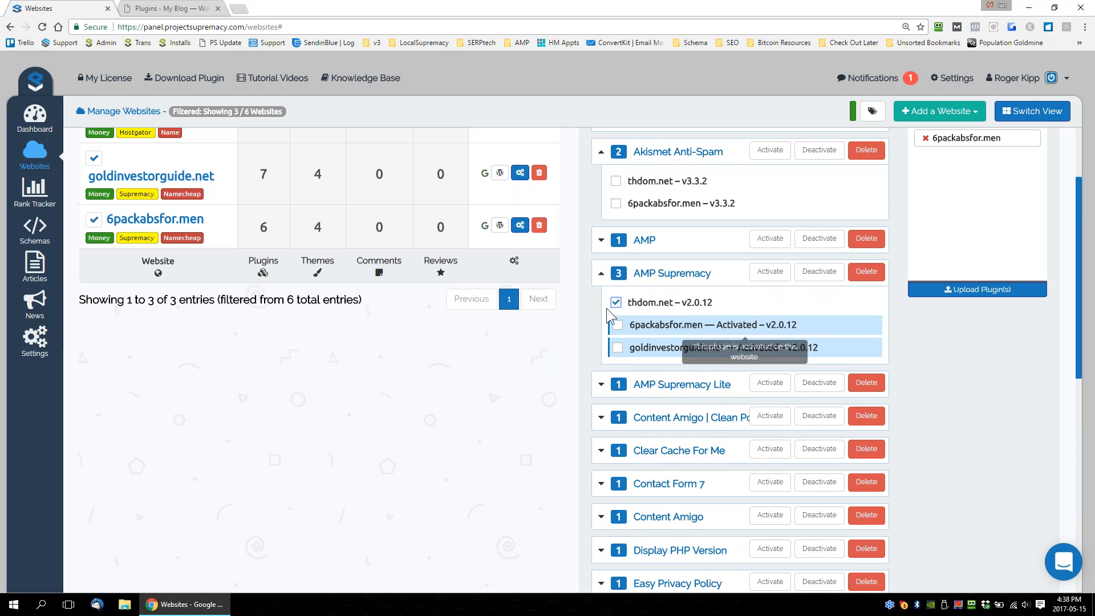
pyautogui.click(764, 274)
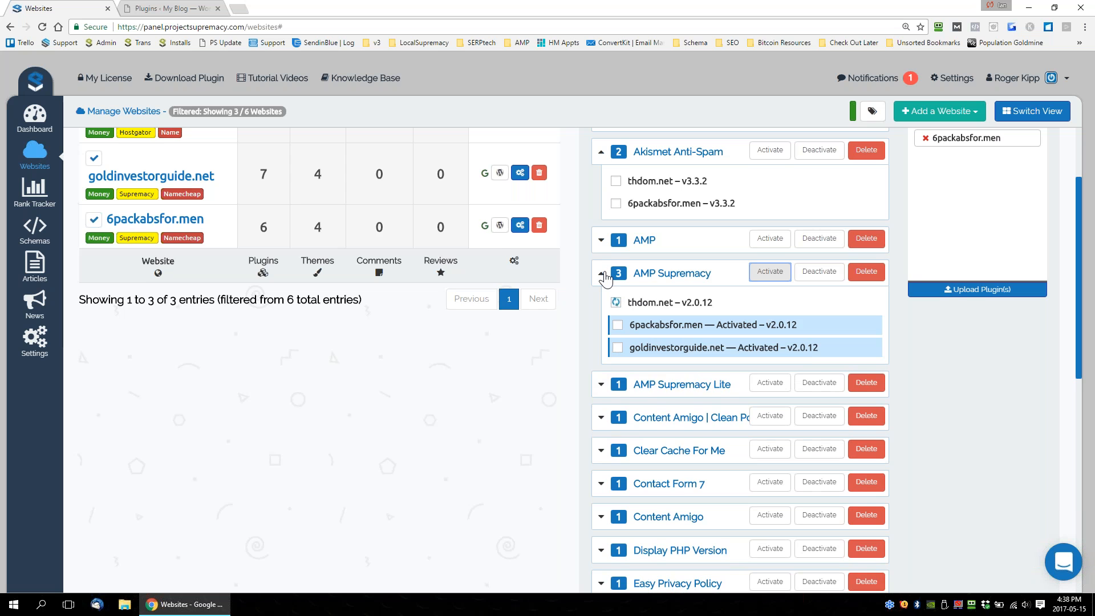
# Expand AMP Supremacy Lite and the Content Amigo clean plugin, and look through the remaining plugins of the selected websites.
pyautogui.scroll(-2, 606, 278)
pyautogui.click(602, 269)
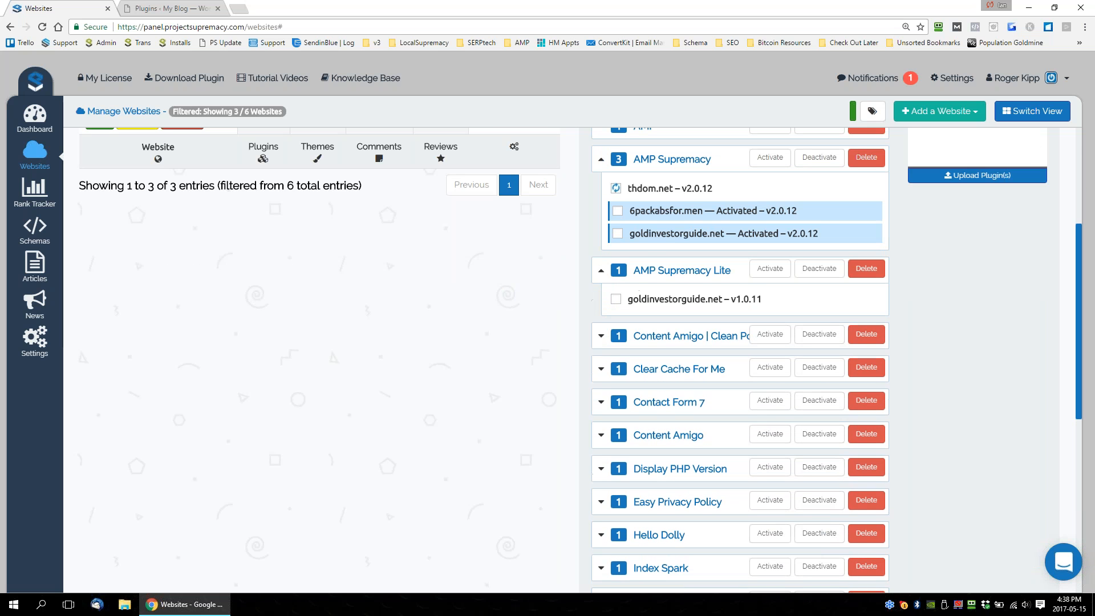
pyautogui.click(601, 329)
pyautogui.scroll(-3, 580, 281)
pyautogui.click(602, 265)
pyautogui.scroll(-4, 628, 257)
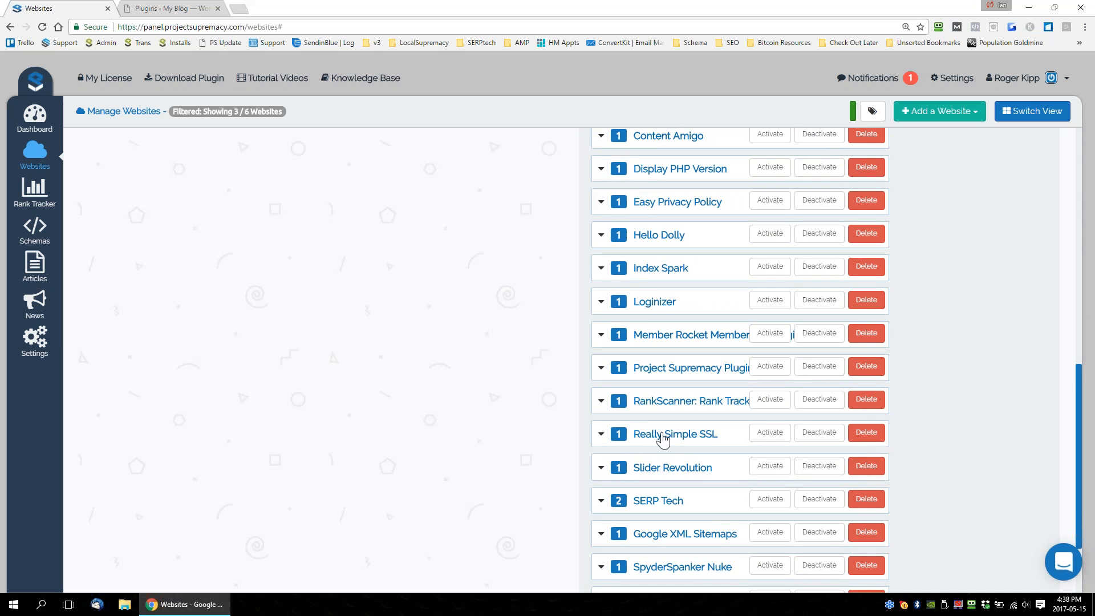
# Collapse the expanded Akismet Anti-Spam, AMP Supremacy, AMP Supremacy Lite, Content Amigo Clean Posts and Contact Form 7 plugin entries.
pyautogui.scroll(8, 662, 438)
pyautogui.click(602, 268)
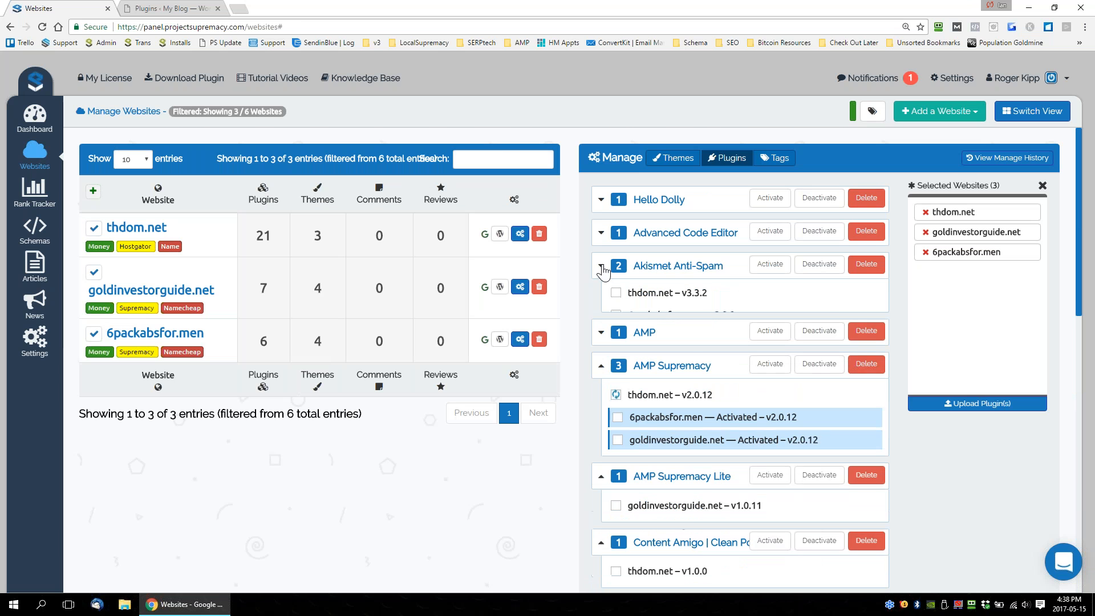
pyautogui.click(603, 333)
pyautogui.click(601, 366)
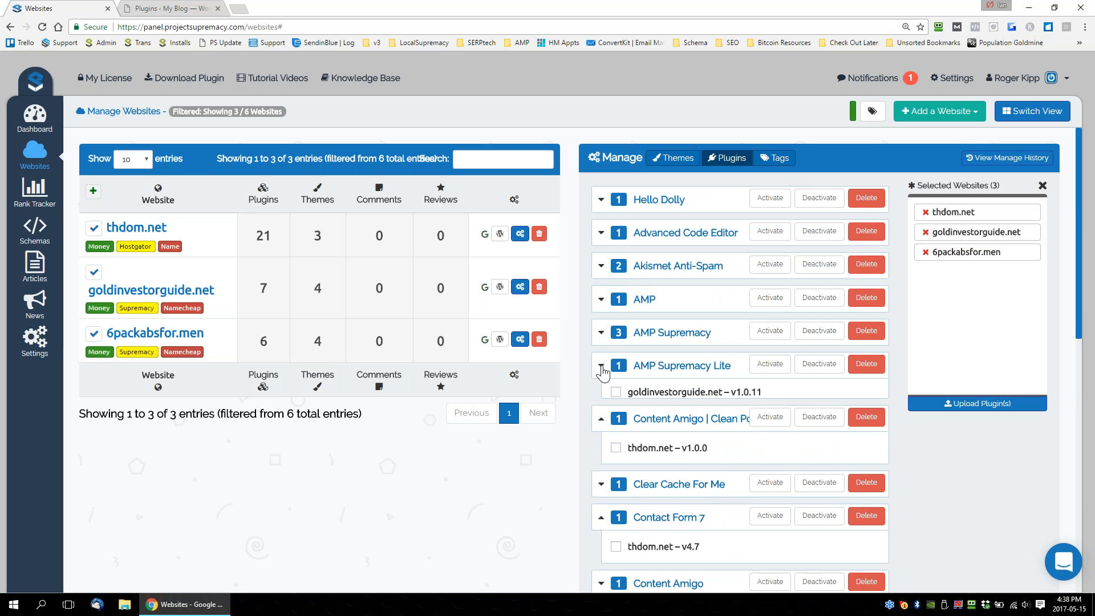
pyautogui.click(601, 399)
pyautogui.click(601, 465)
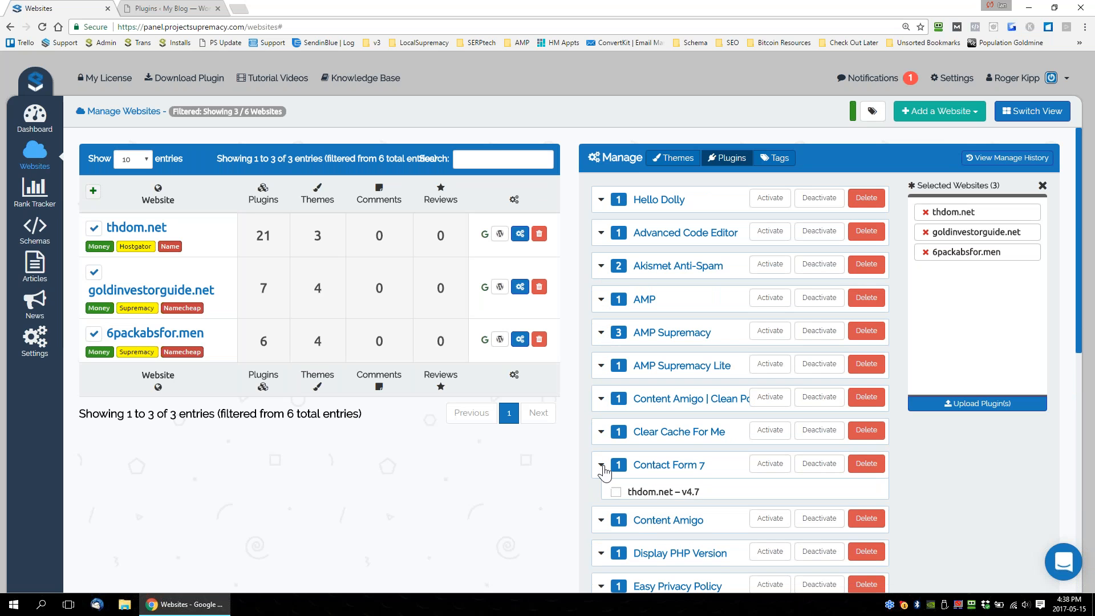
# Replace the Money tag filter on the website list with the SERPtech tag filter.
pyautogui.click(872, 112)
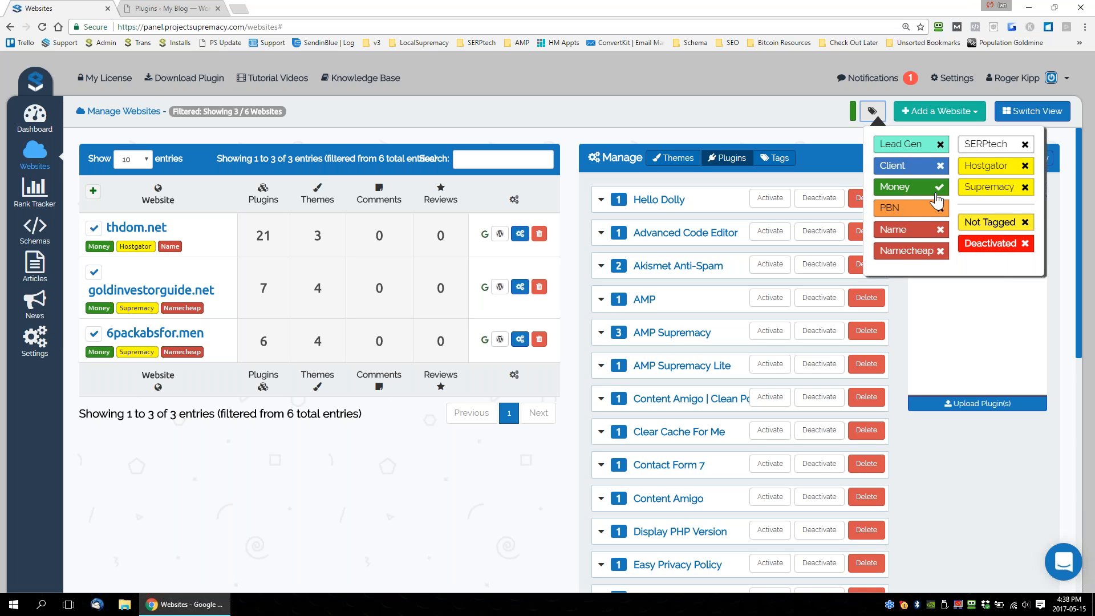
pyautogui.click(908, 197)
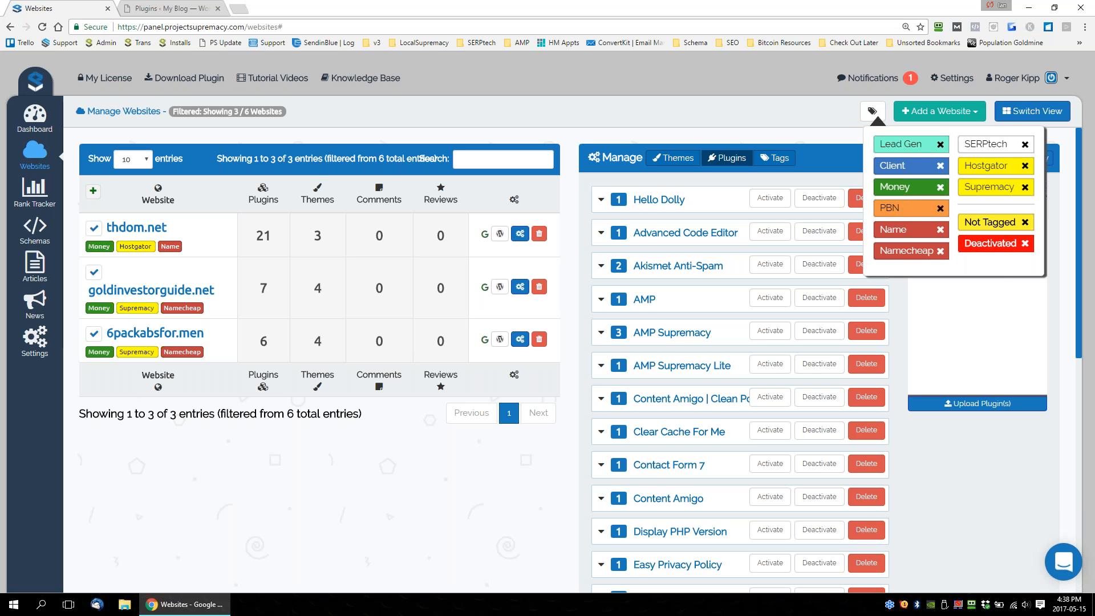
pyautogui.click(986, 149)
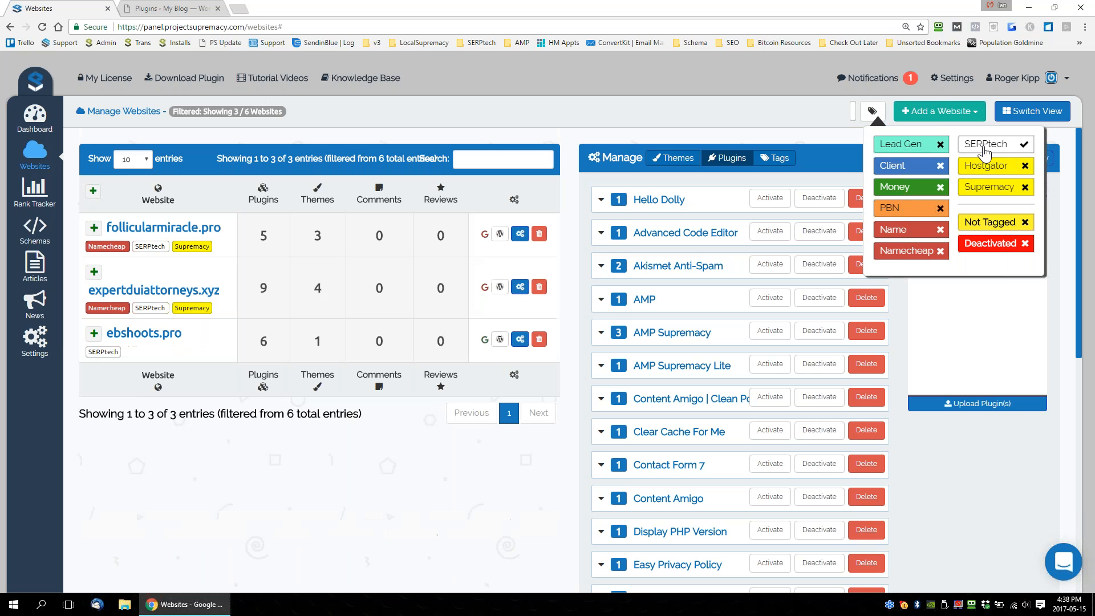
# Show 100 entries in the website list and replace the current selection with all SERPtech-tagged websites.
pyautogui.click(141, 164)
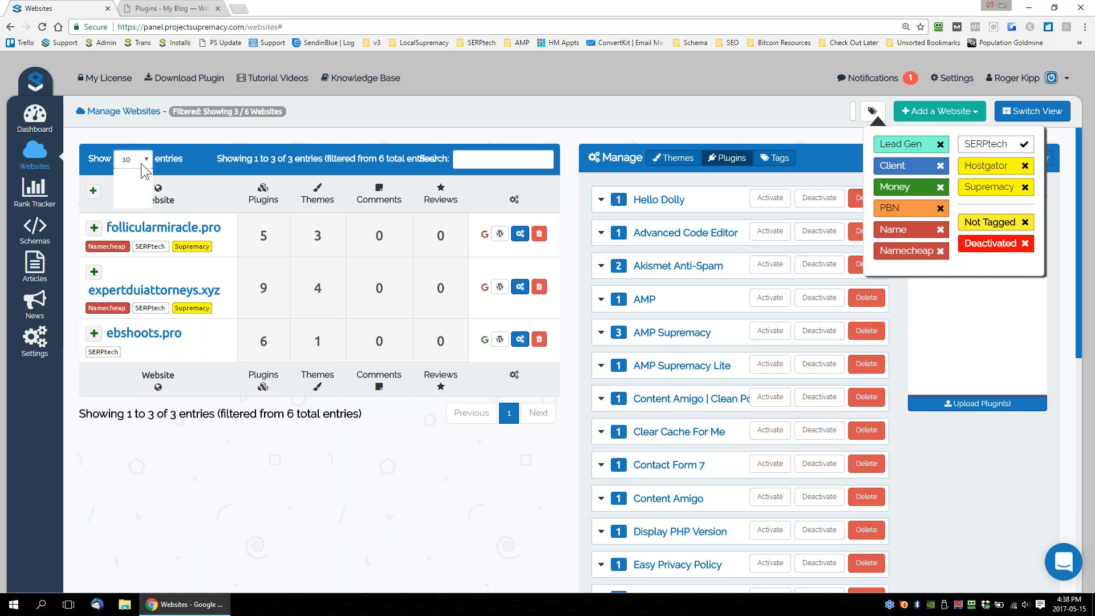
pyautogui.click(132, 203)
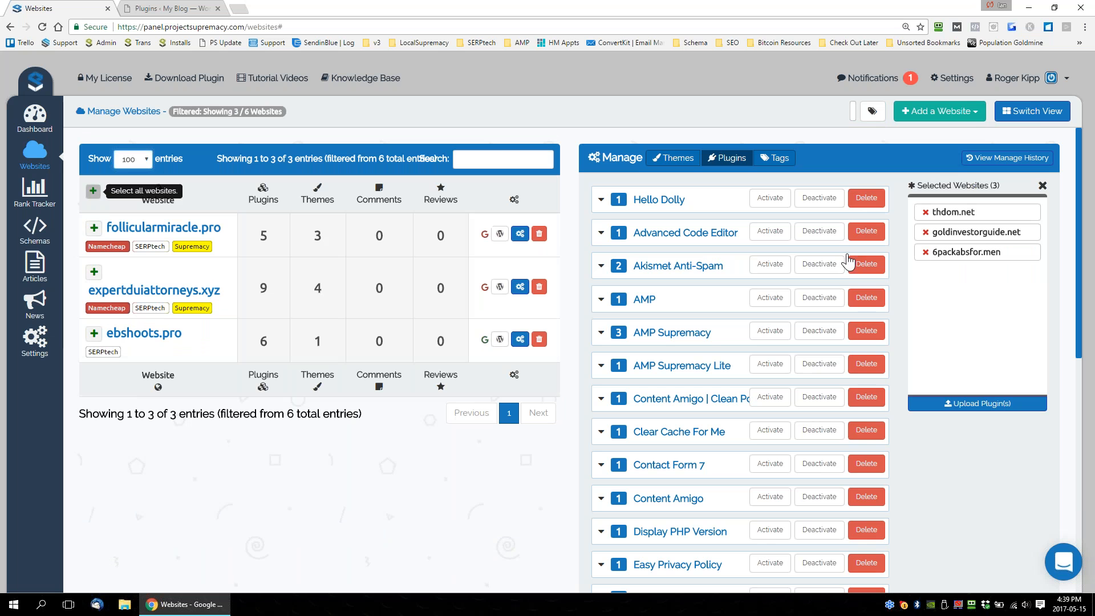
pyautogui.click(1043, 186)
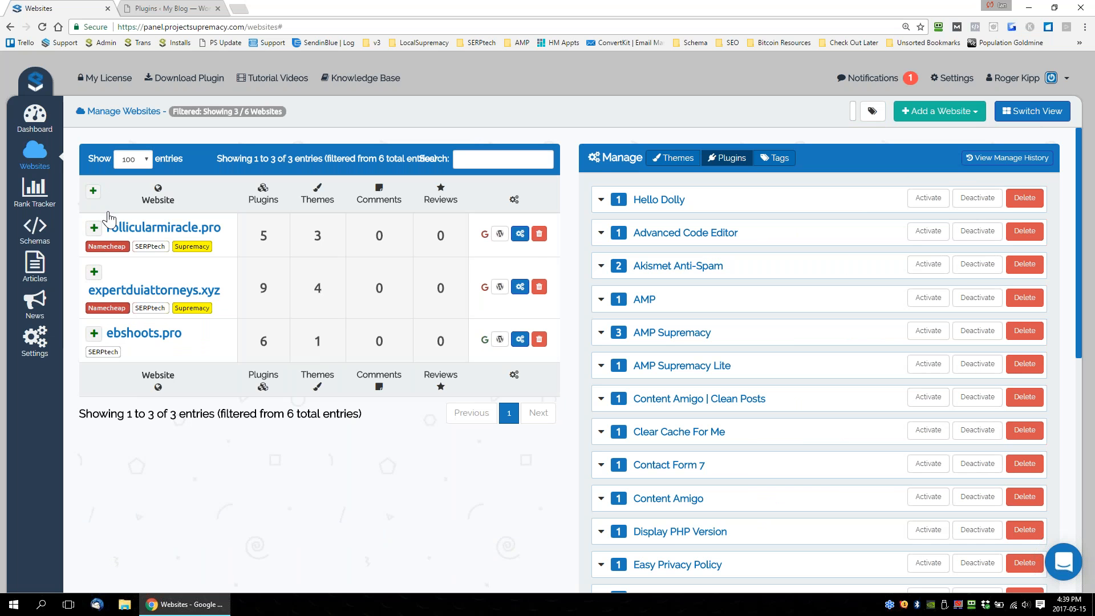
pyautogui.click(93, 190)
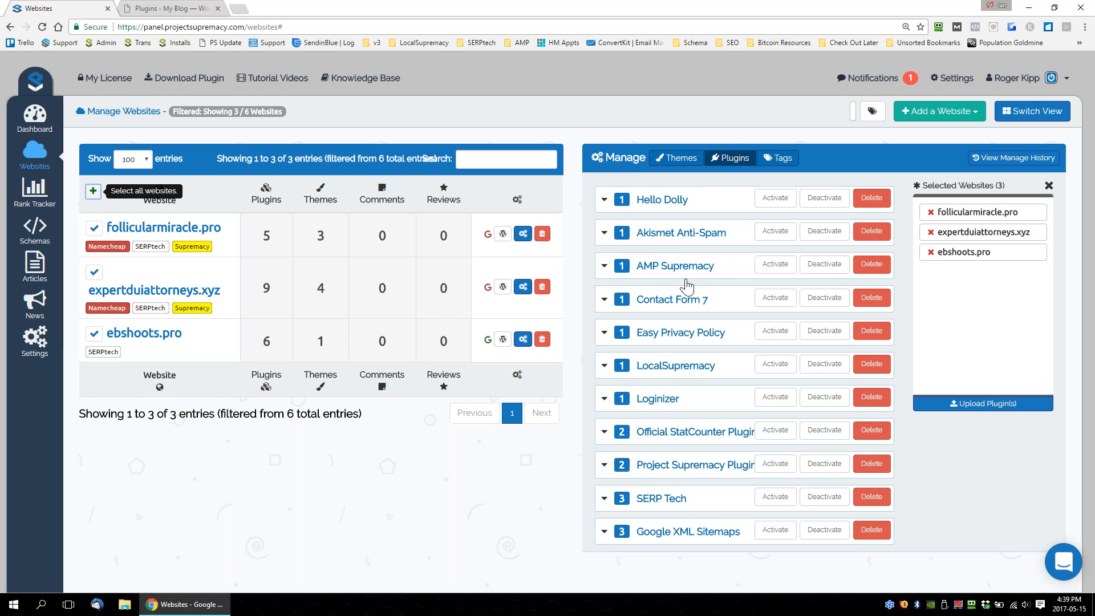
# Search the WordPress repository for "Wassup" and queue WassUp Real Time Analytics for installation on the selected websites.
pyautogui.click(985, 410)
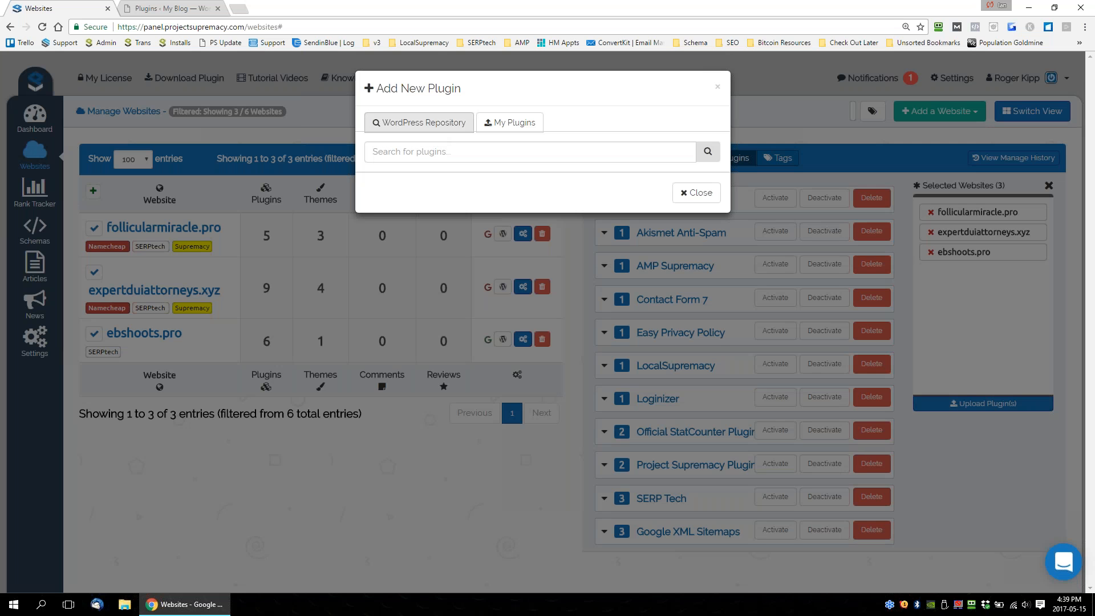
pyautogui.click(428, 151)
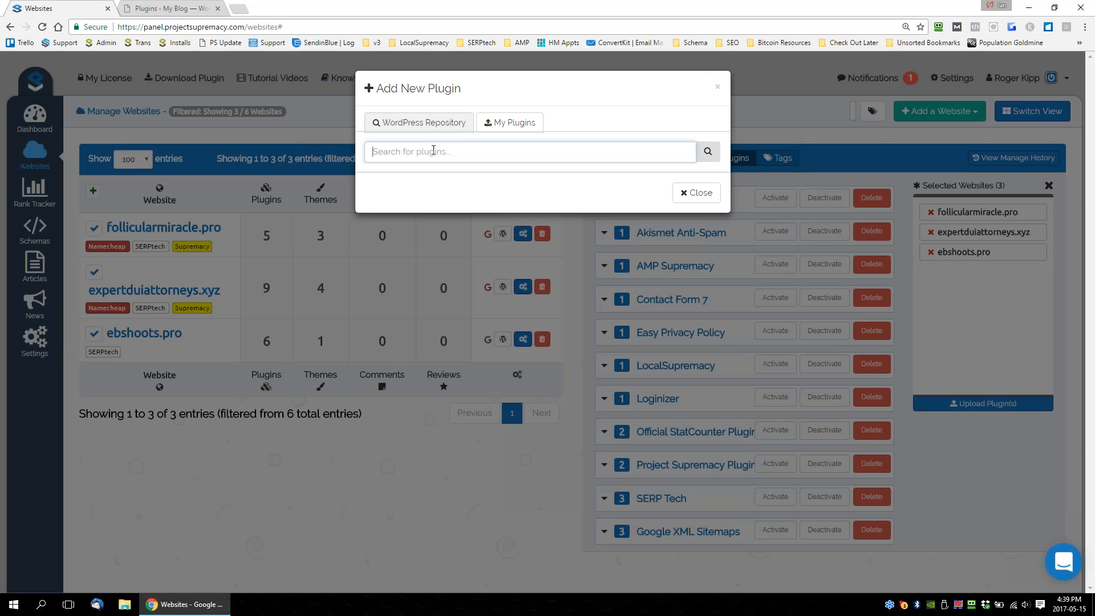
pyautogui.write('Wassup')
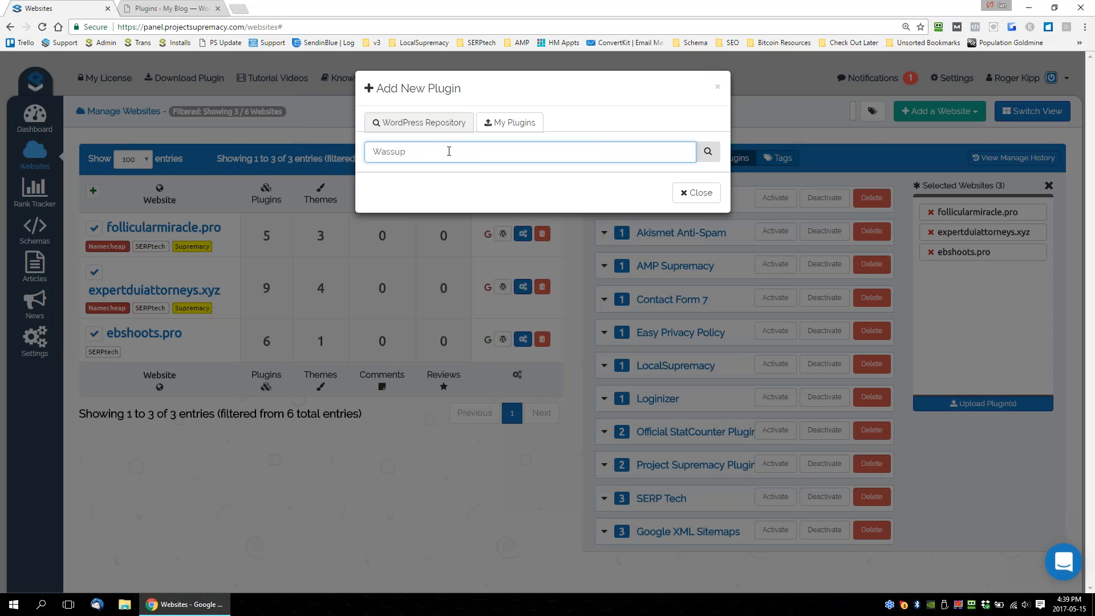
pyautogui.hotkey('ctrl', 'a')
pyautogui.click(435, 122)
pyautogui.doubleClick(423, 147)
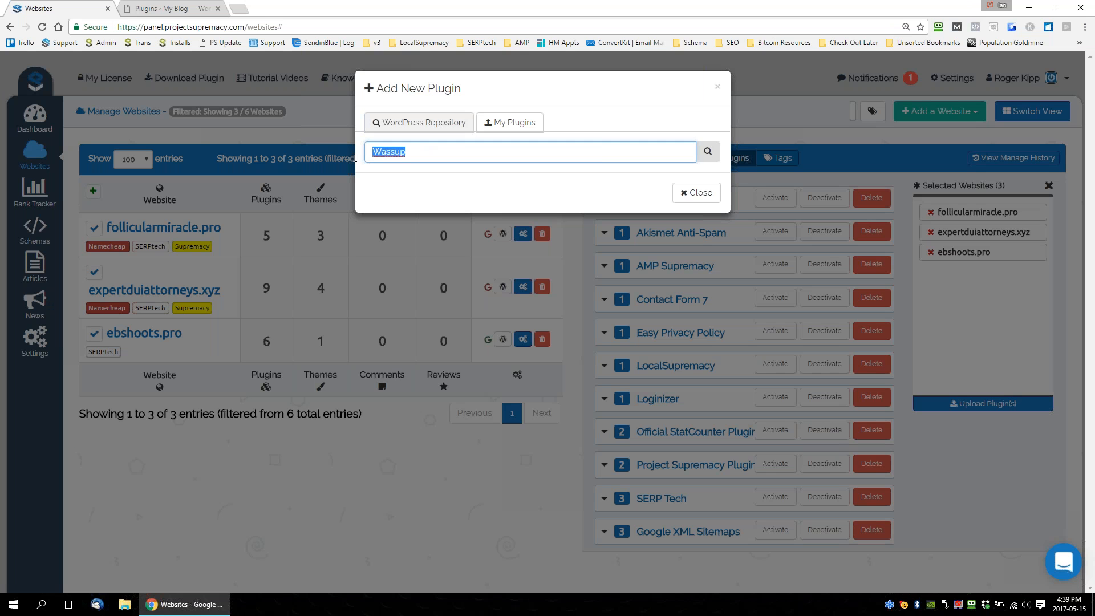
pyautogui.click(412, 130)
pyautogui.click(707, 151)
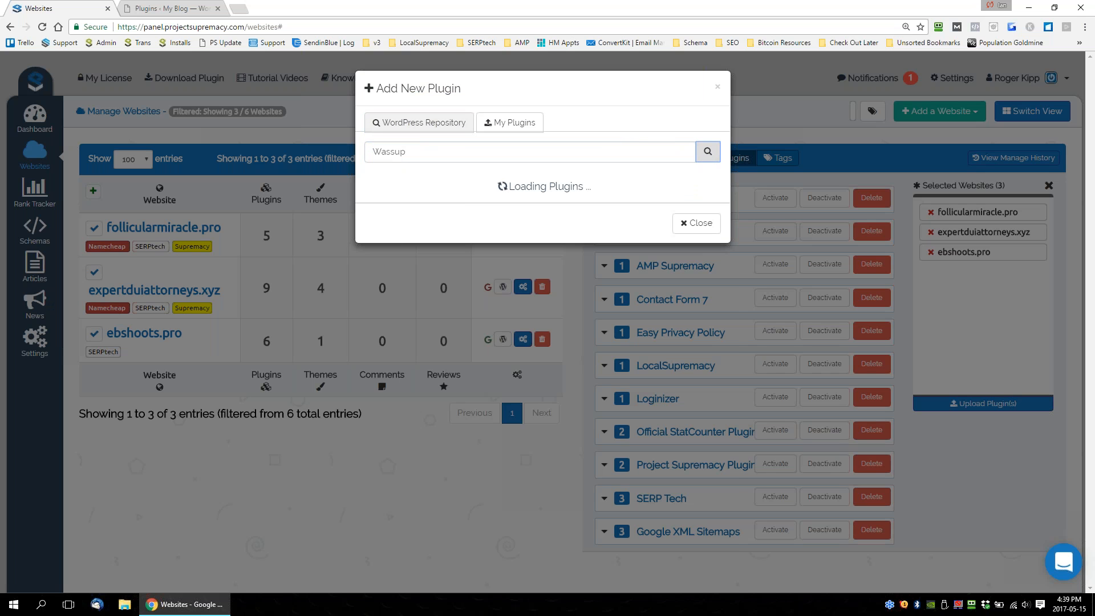
pyautogui.click(688, 191)
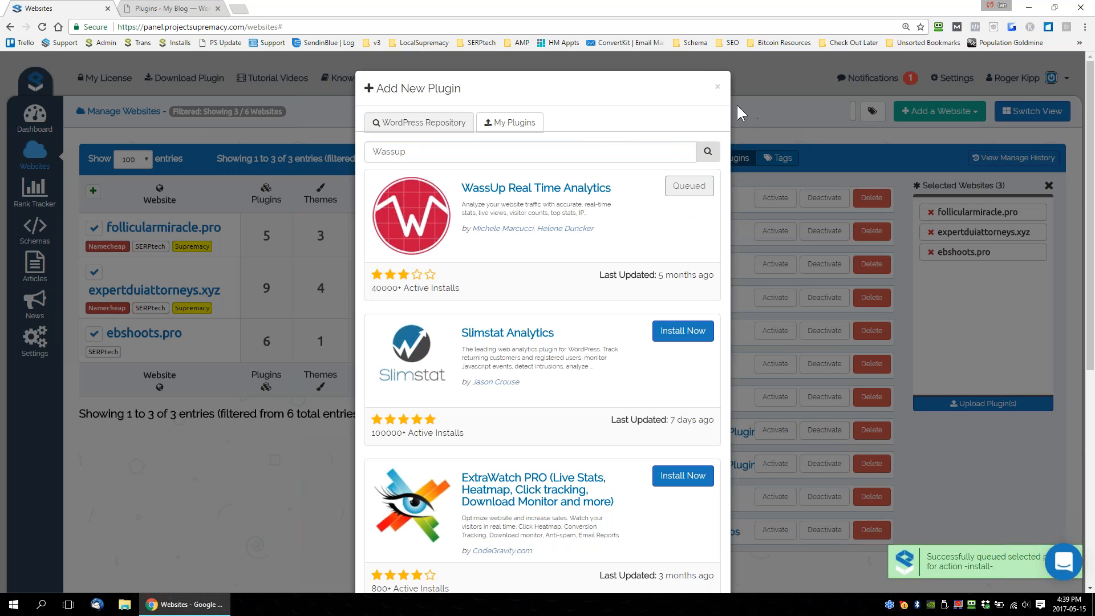
pyautogui.click(718, 88)
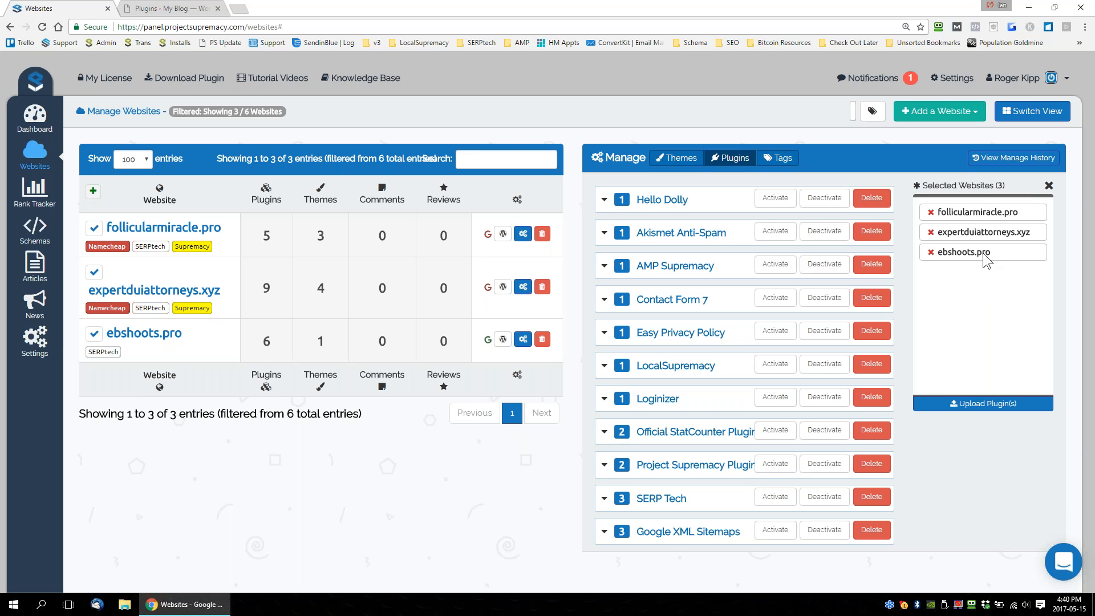
# Show the tags available for the selected websites, and try a website search for "follicua" before clearing it.
pyautogui.click(781, 161)
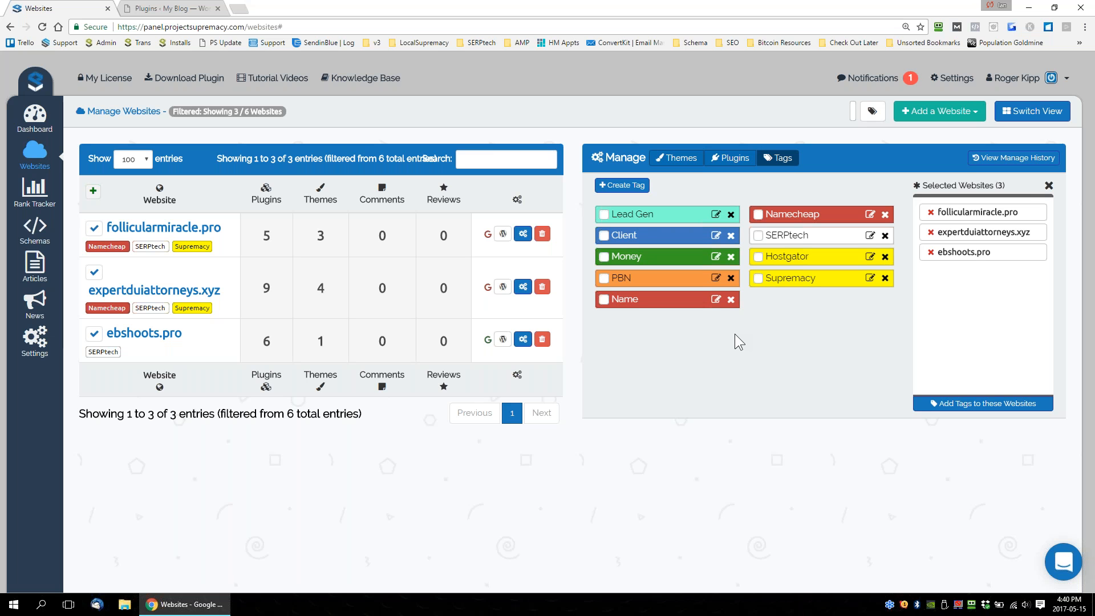
pyautogui.click(497, 158)
pyautogui.write('follicua')
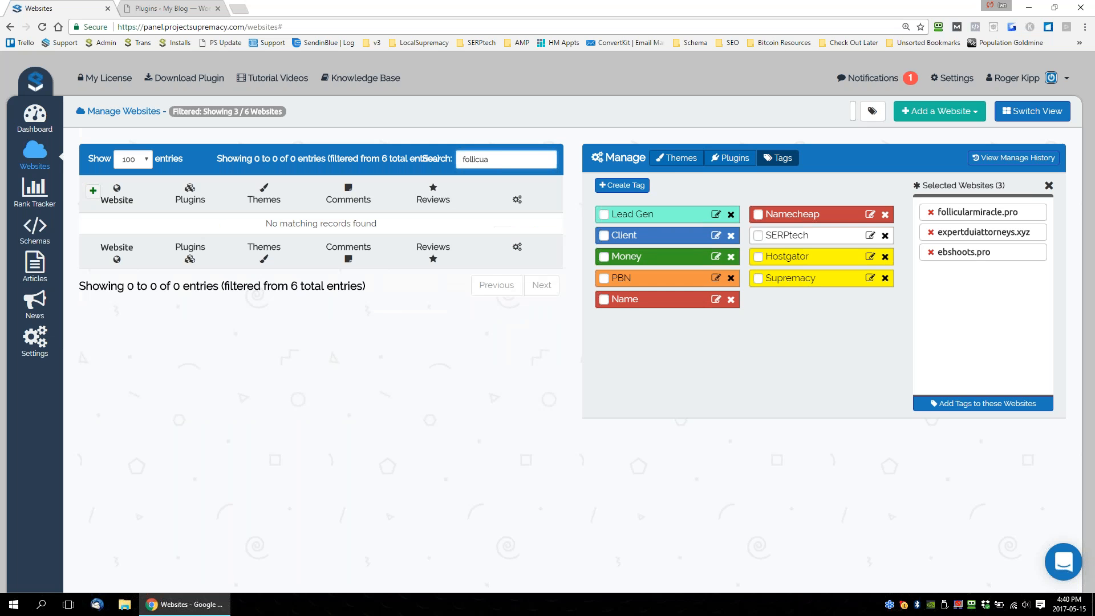
pyautogui.press('BackSpace')
pyautogui.press('BackSpace')
pyautogui.press('BackSpace')
pyautogui.press('BackSpace')
pyautogui.press('BackSpace')
pyautogui.press('BackSpace')
pyautogui.press('BackSpace')
pyautogui.press('BackSpace')
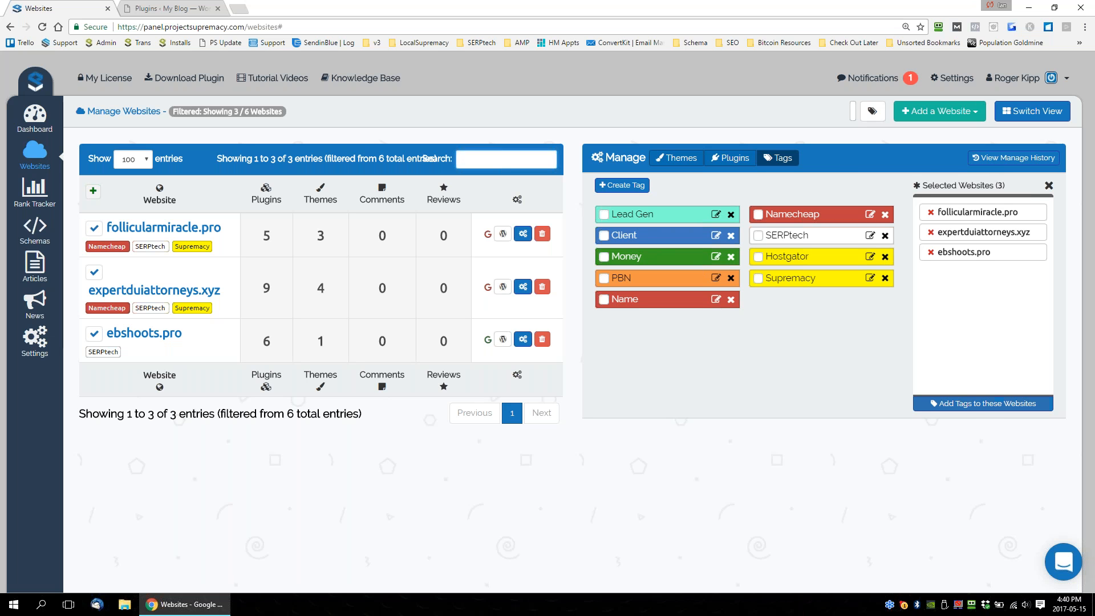
# Return to the plugin management list and examine the previously uploaded plugins available for installation on the selected websites.
pyautogui.click(737, 163)
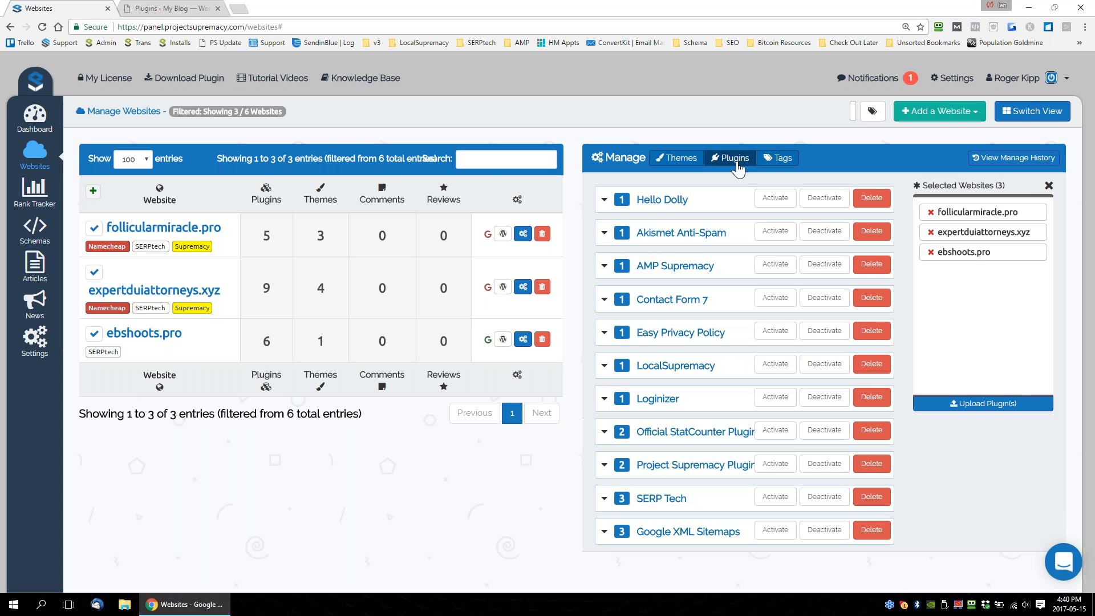
pyautogui.click(993, 408)
pyautogui.click(423, 129)
pyautogui.click(514, 126)
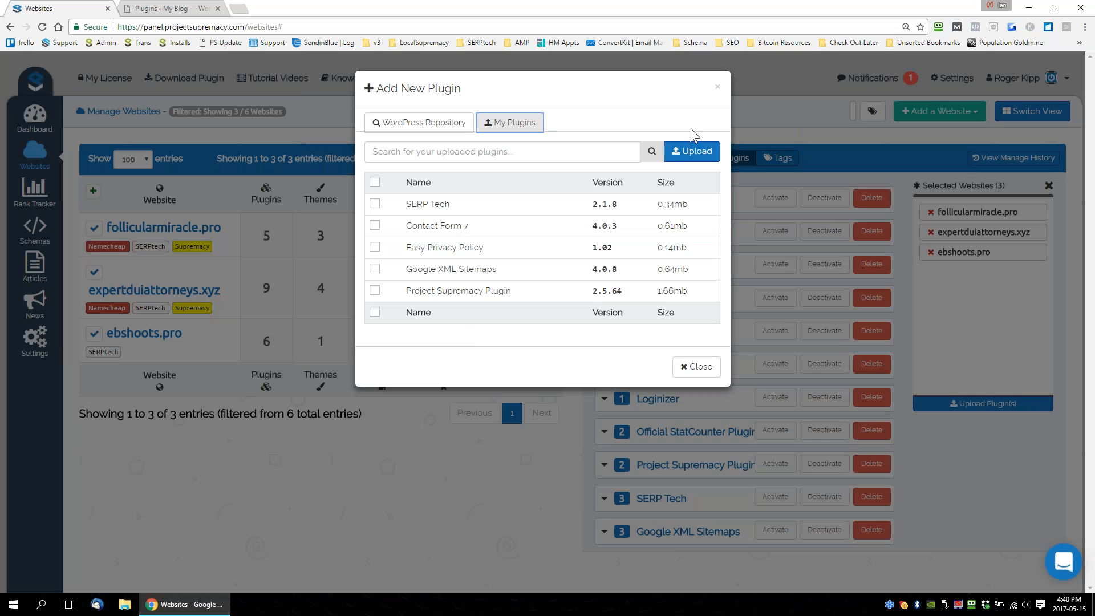
pyautogui.click(717, 87)
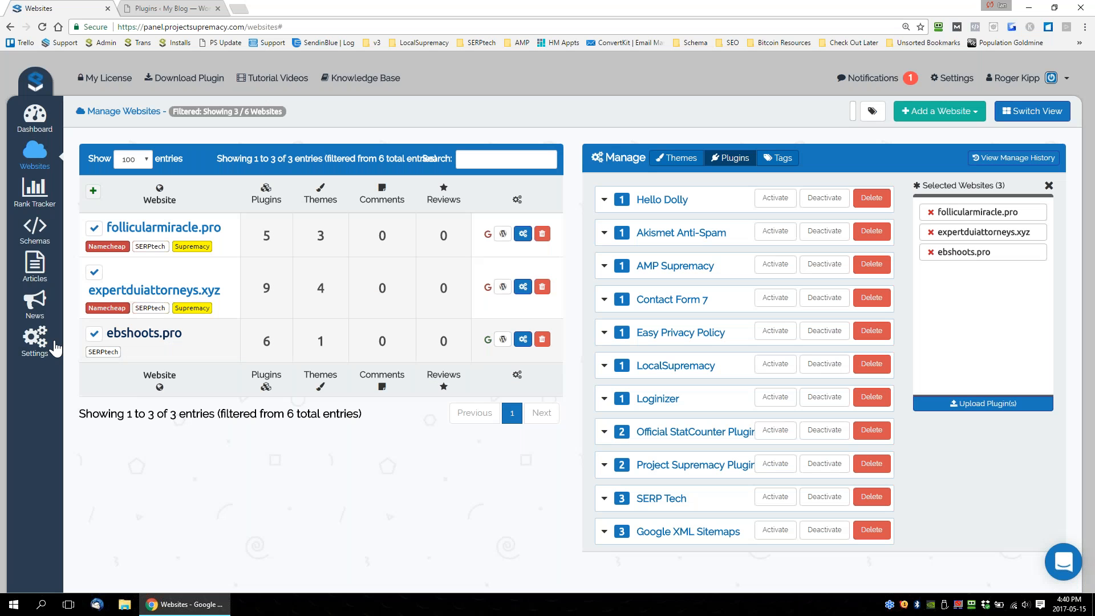
# Examine the uploaded plugins and themes library in the account's settings.
pyautogui.click(35, 340)
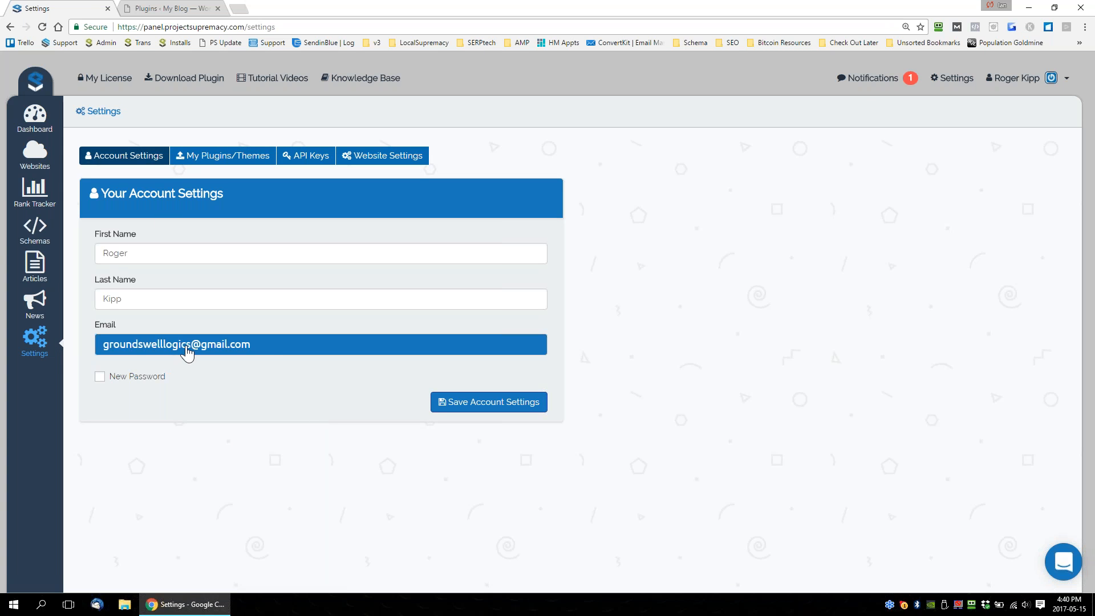
pyautogui.click(188, 155)
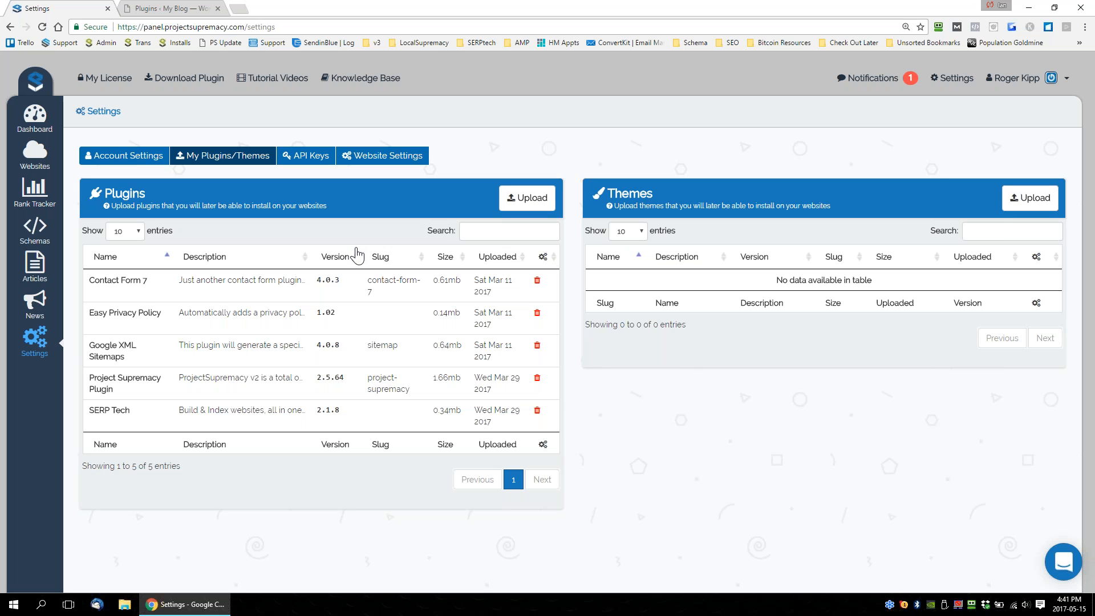
pyautogui.moveTo(163, 282); pyautogui.dragTo(90, 281)
pyautogui.click(121, 313)
# Browse the plugins folder for a plugin archive to upload to the library, and cancel the upload.
pyautogui.click(525, 198)
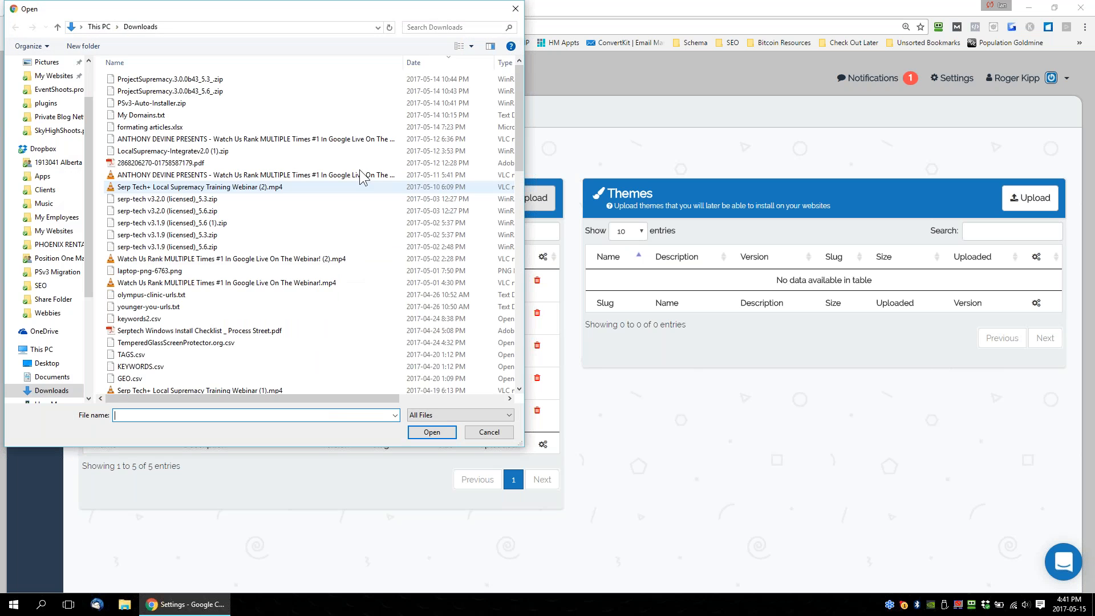
pyautogui.click(46, 104)
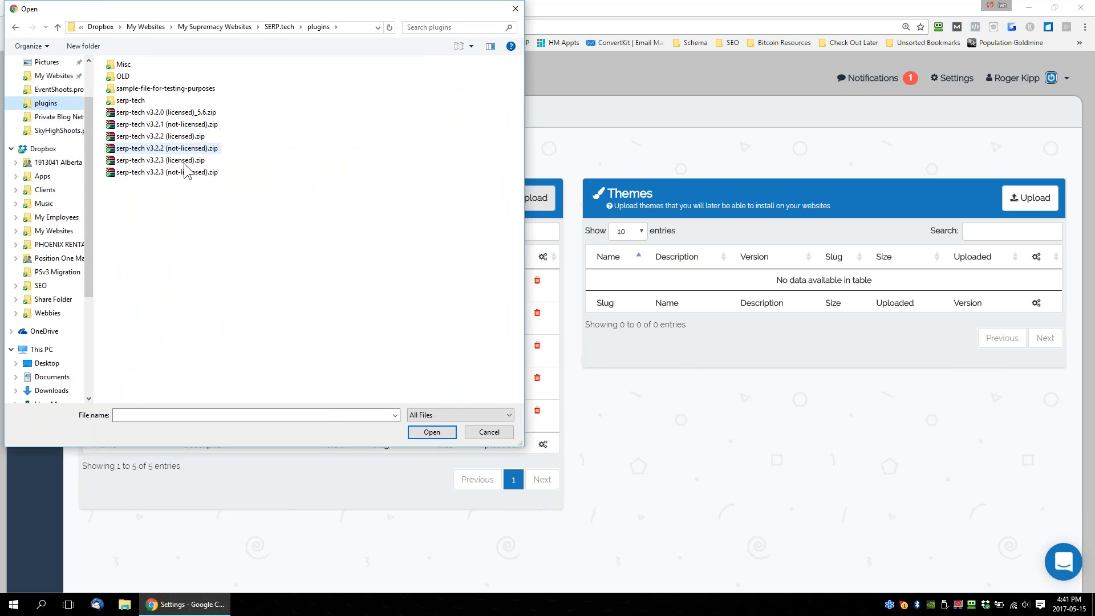
pyautogui.click(515, 9)
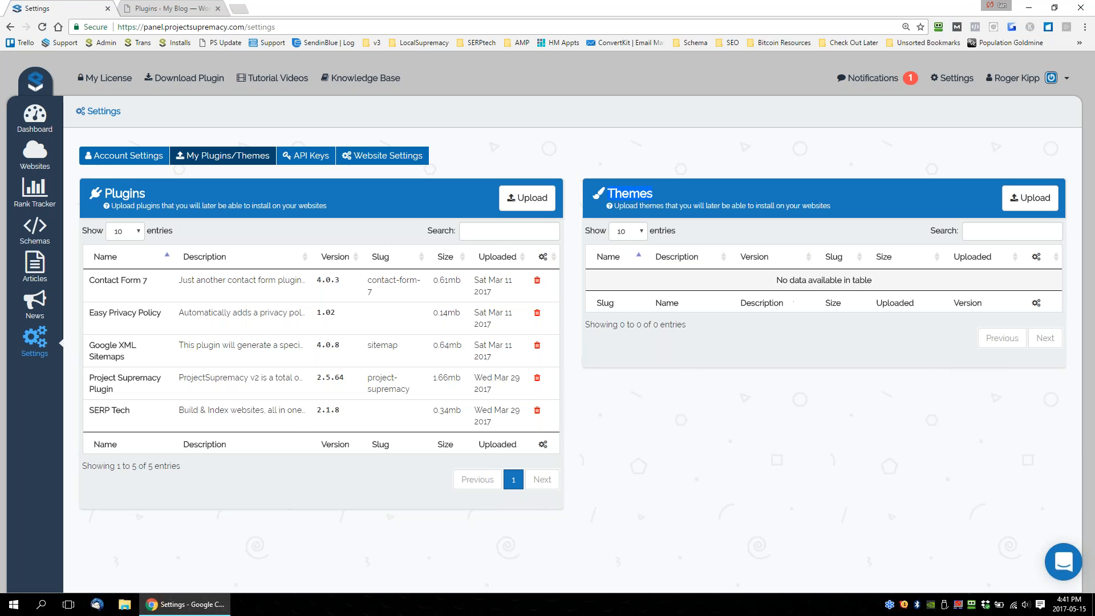
# Return to the websites page in list view and filter it by the SERPtech tag.
pyautogui.click(35, 151)
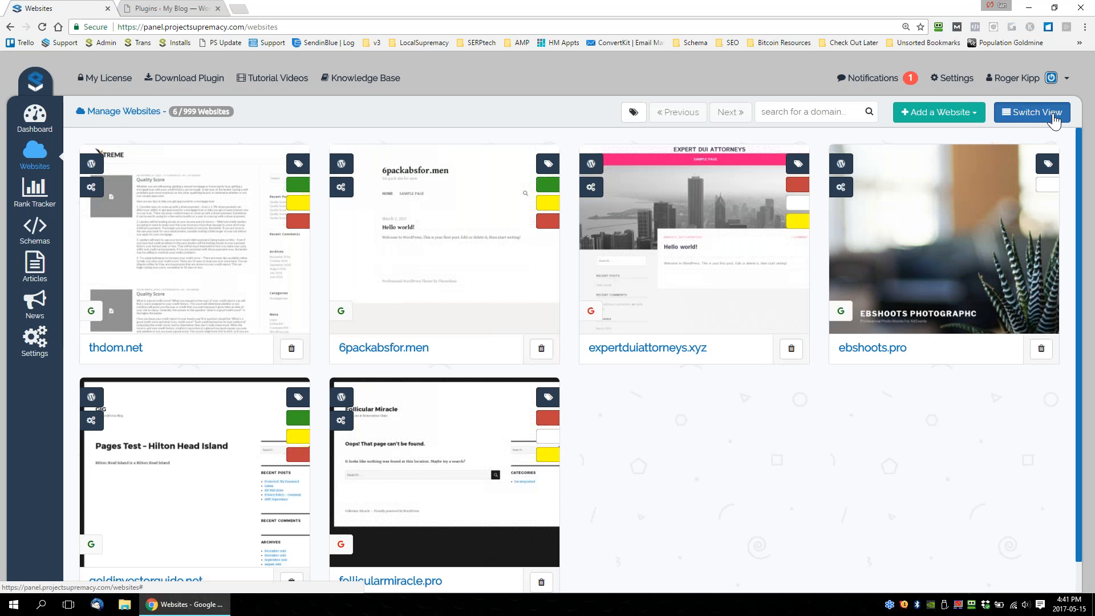
pyautogui.click(1053, 114)
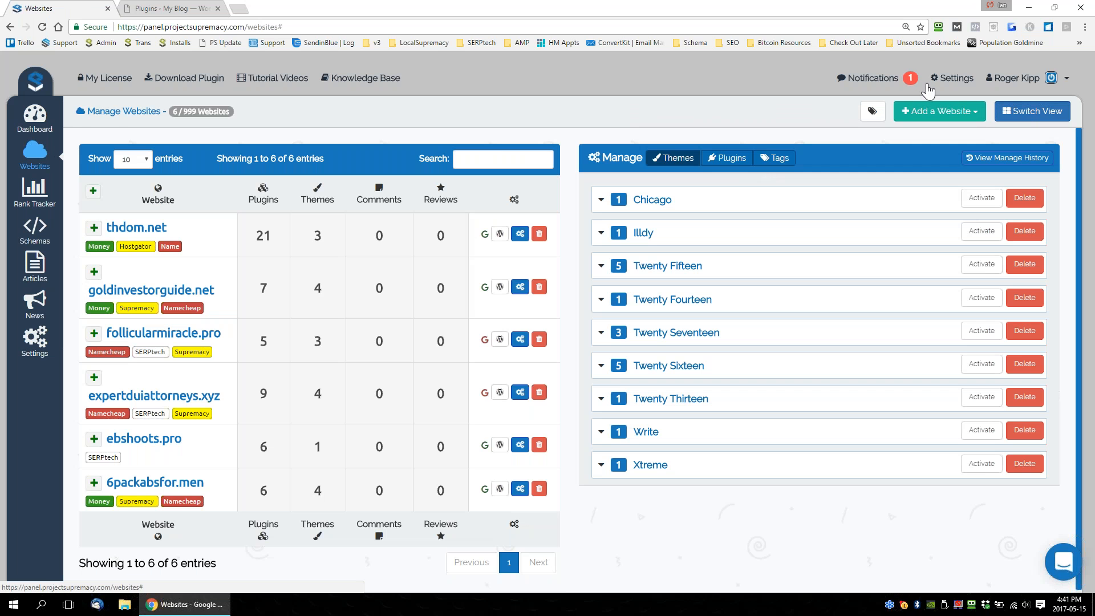
pyautogui.click(872, 111)
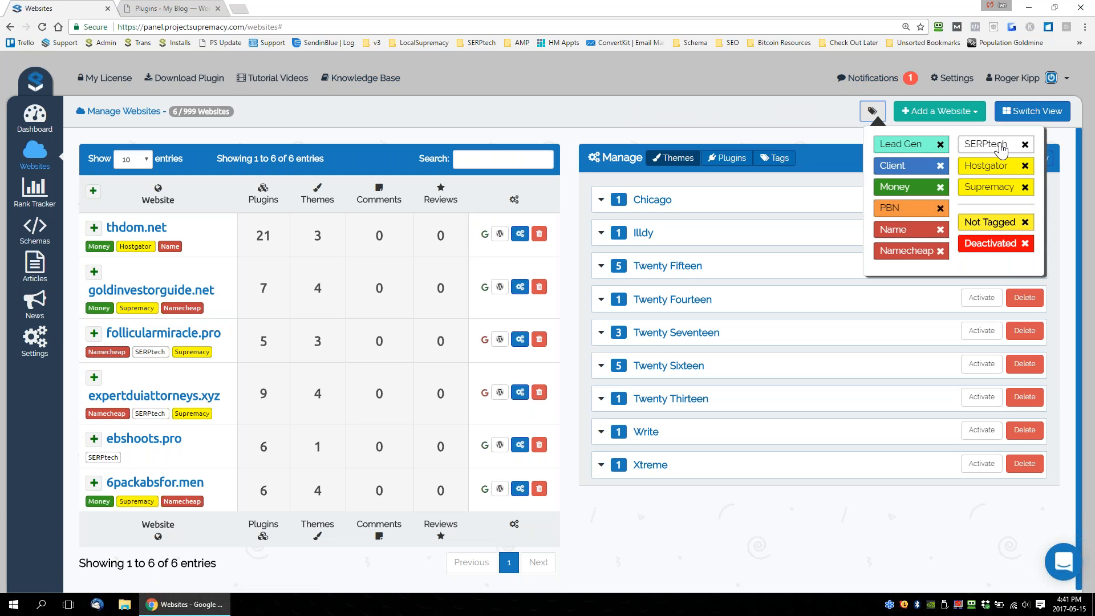
pyautogui.click(1001, 150)
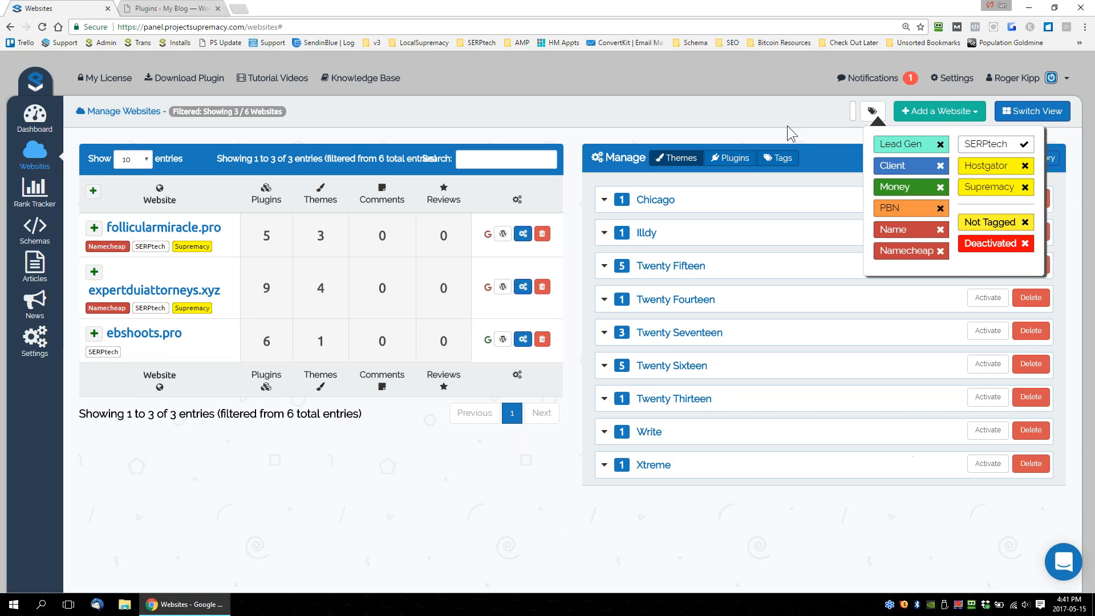
# Show the plugins management list and select all of the filtered SERPtech websites.
pyautogui.click(726, 160)
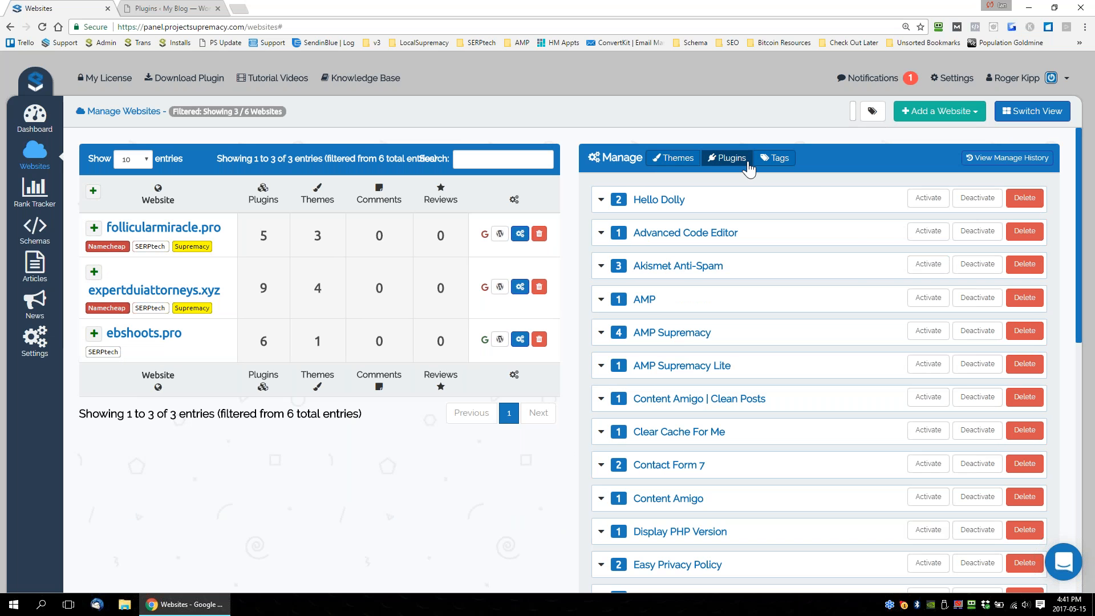
pyautogui.scroll(-3, 859, 251)
pyautogui.scroll(3, 861, 286)
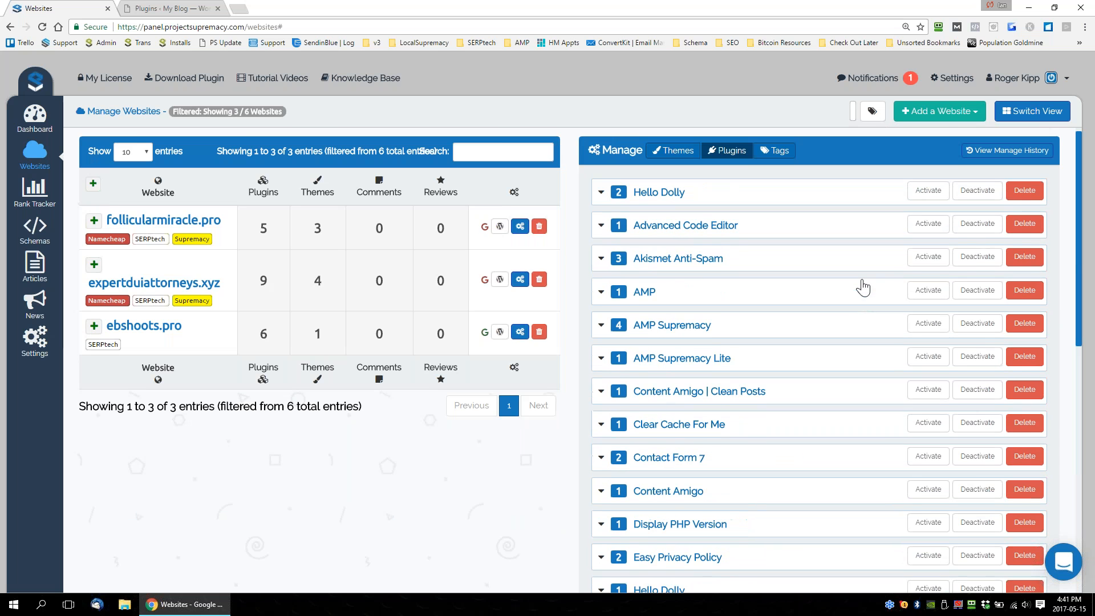
pyautogui.click(93, 192)
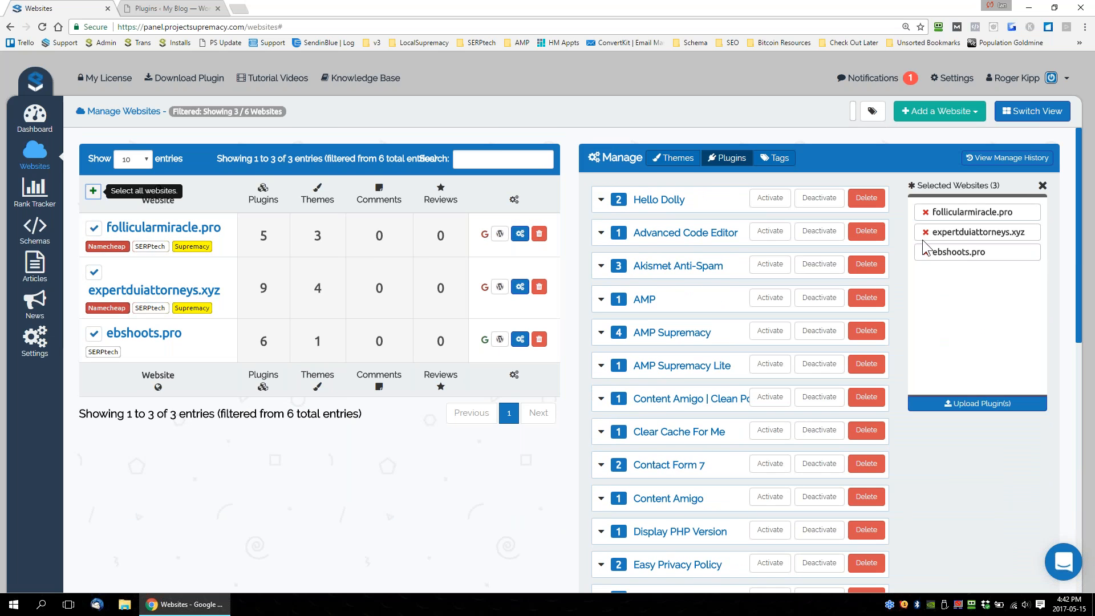
# Queue SERP Tech, Easy Privacy Policy, Google XML Sitemaps and Project Supremacy Plugin from the uploaded plugins library for upload to the selected websites.
pyautogui.click(982, 403)
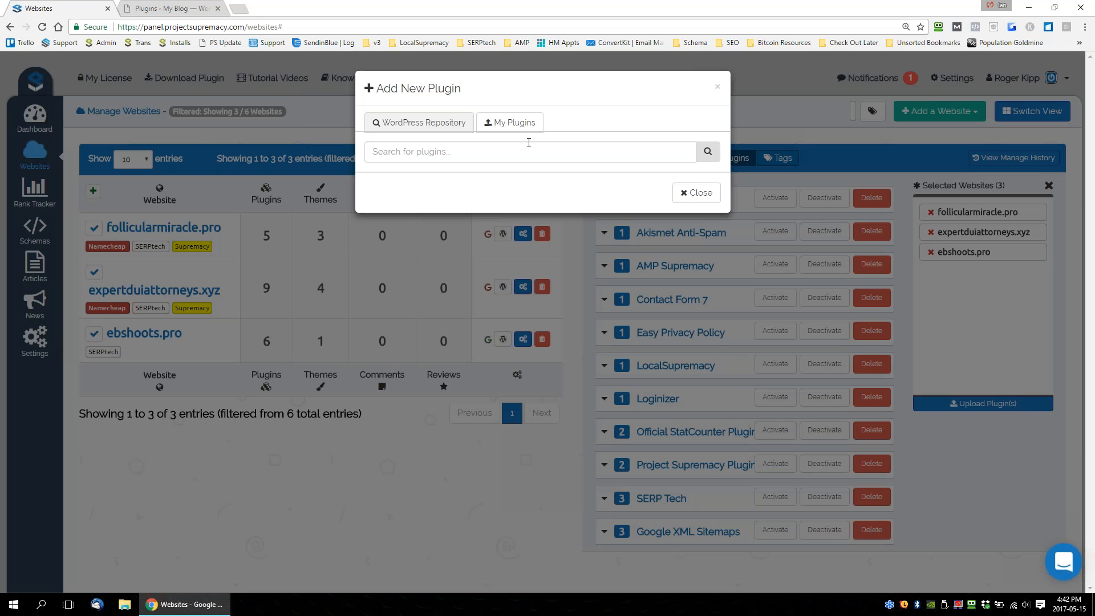
pyautogui.click(500, 127)
pyautogui.click(375, 204)
pyautogui.click(375, 248)
pyautogui.click(375, 268)
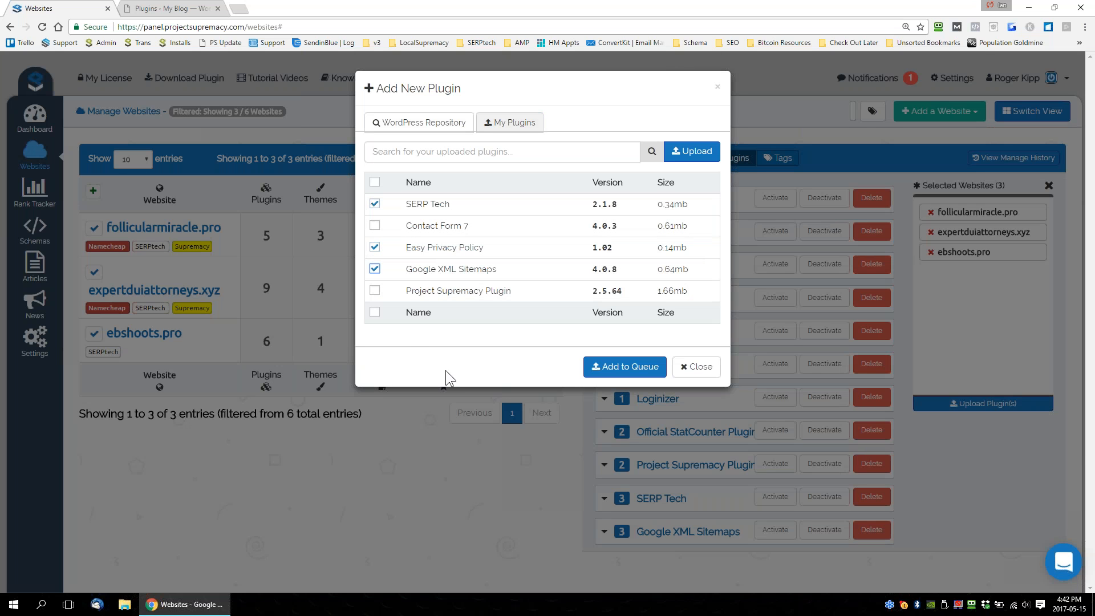
pyautogui.click(375, 291)
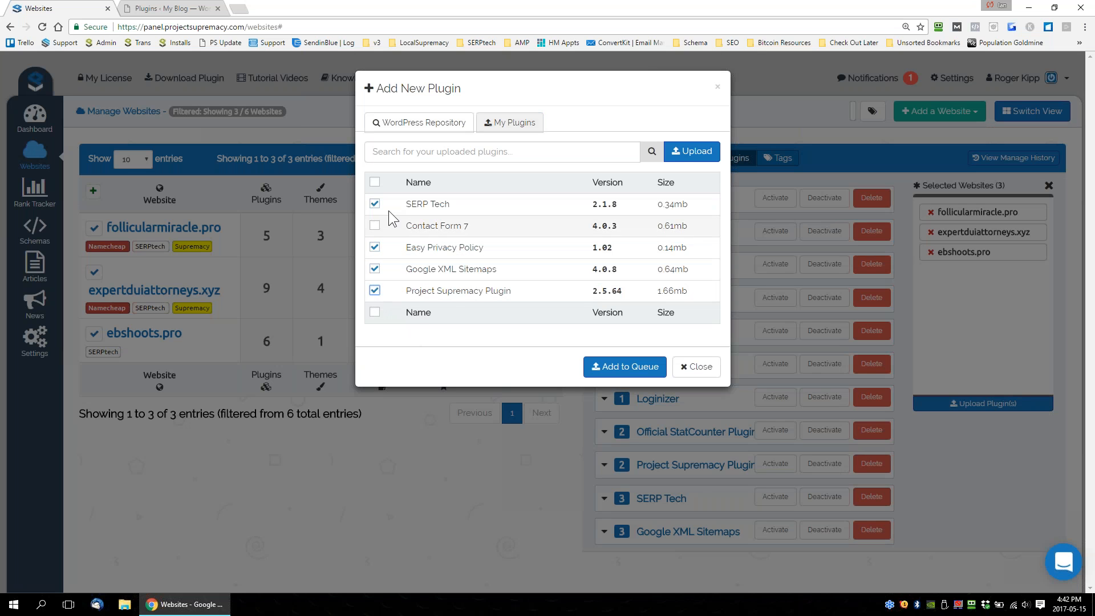
pyautogui.click(374, 290)
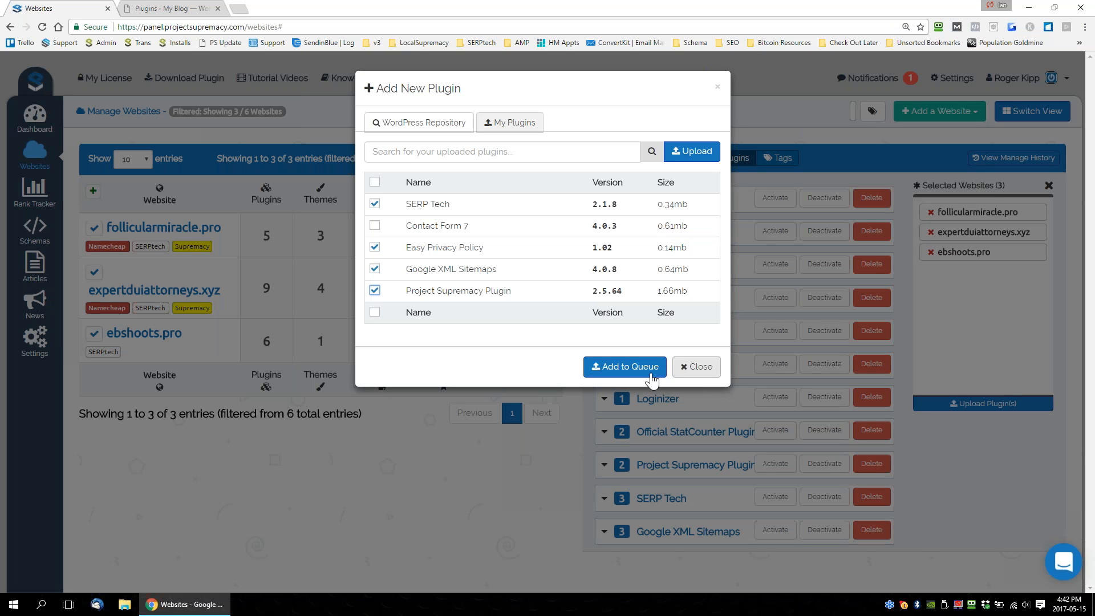
pyautogui.click(630, 367)
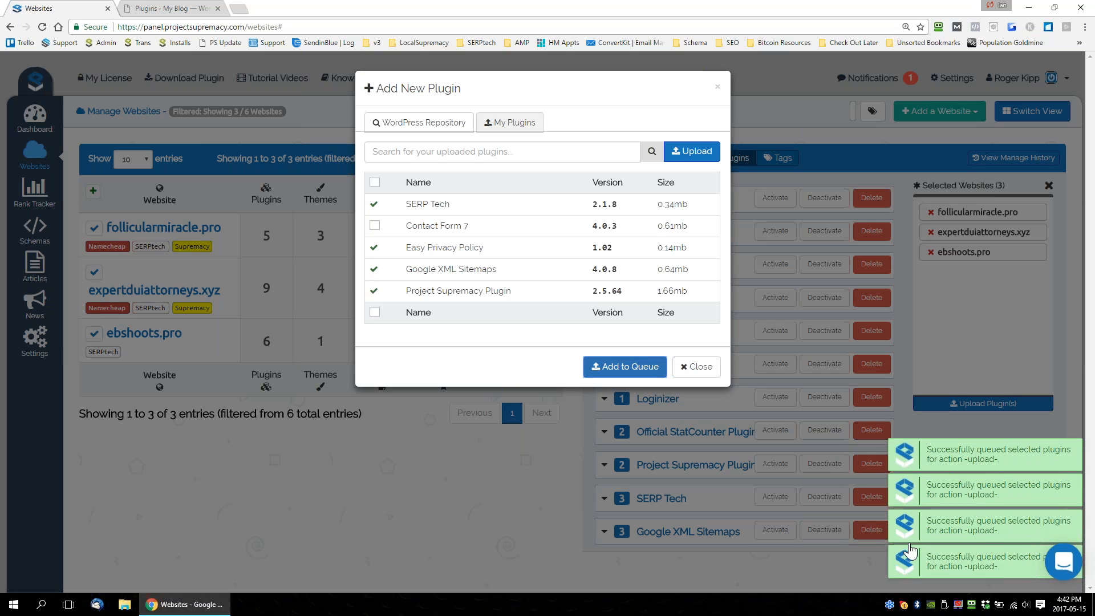
pyautogui.click(699, 367)
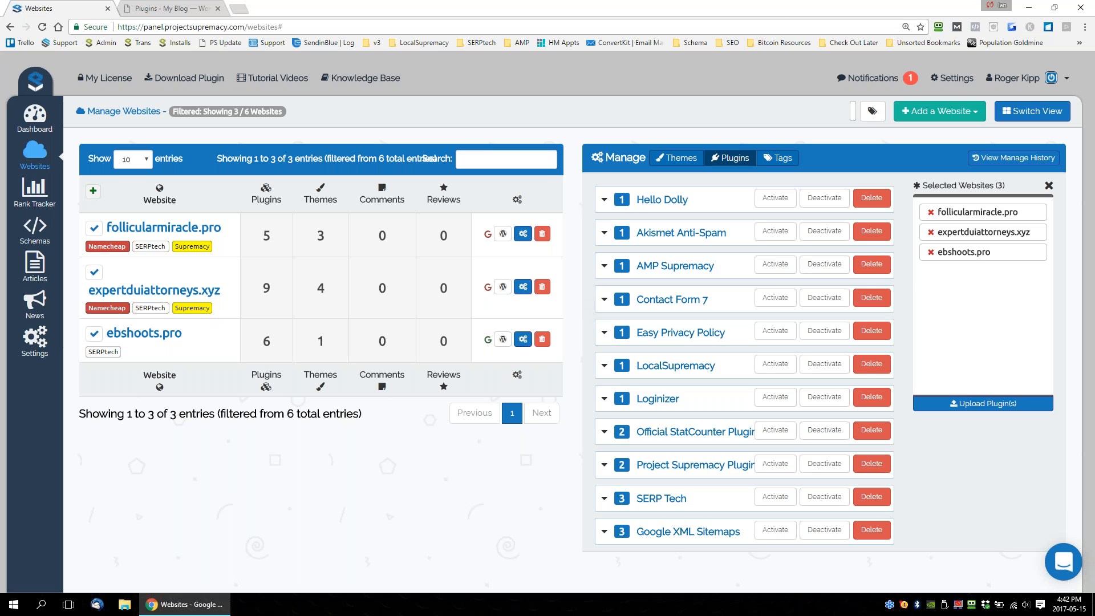
pyautogui.click(871, 112)
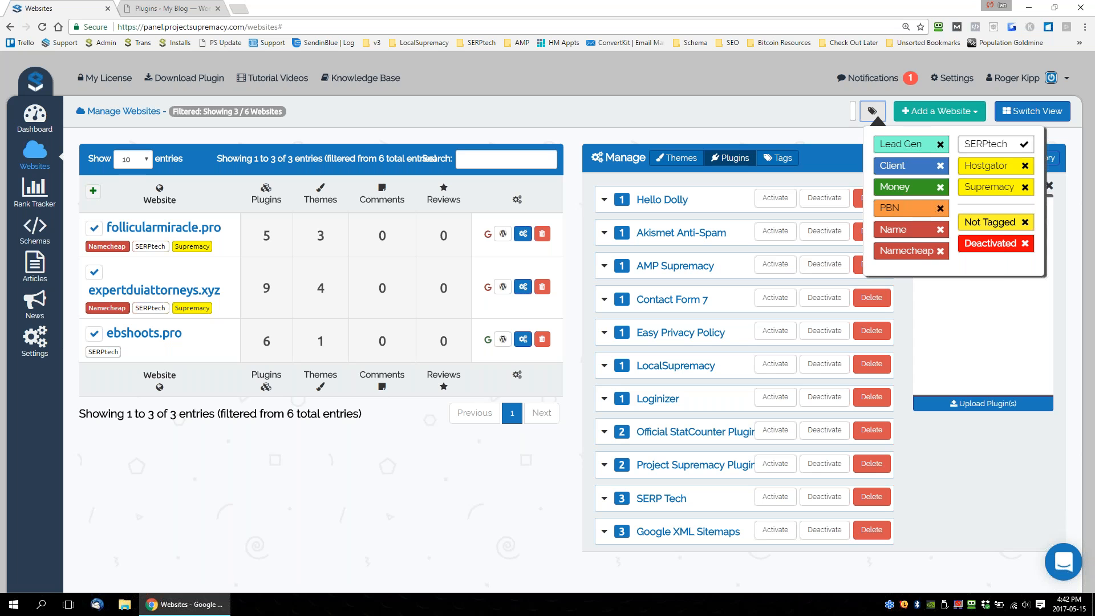
pyautogui.click(557, 486)
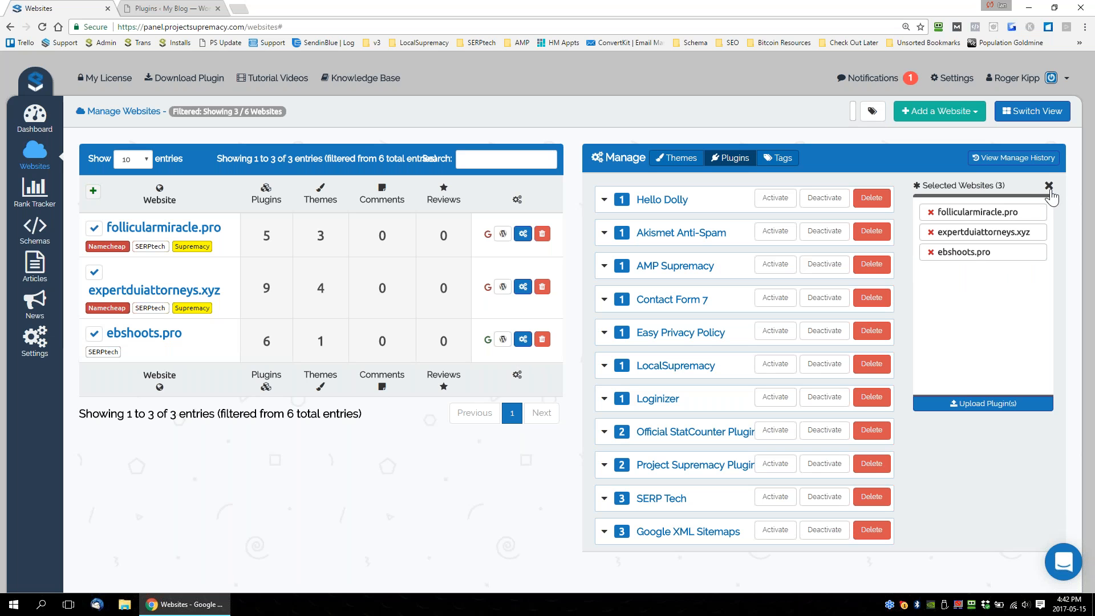
# Review the queued plugin uploads in the manage history.
pyautogui.click(1010, 161)
pyautogui.scroll(-1, 582, 177)
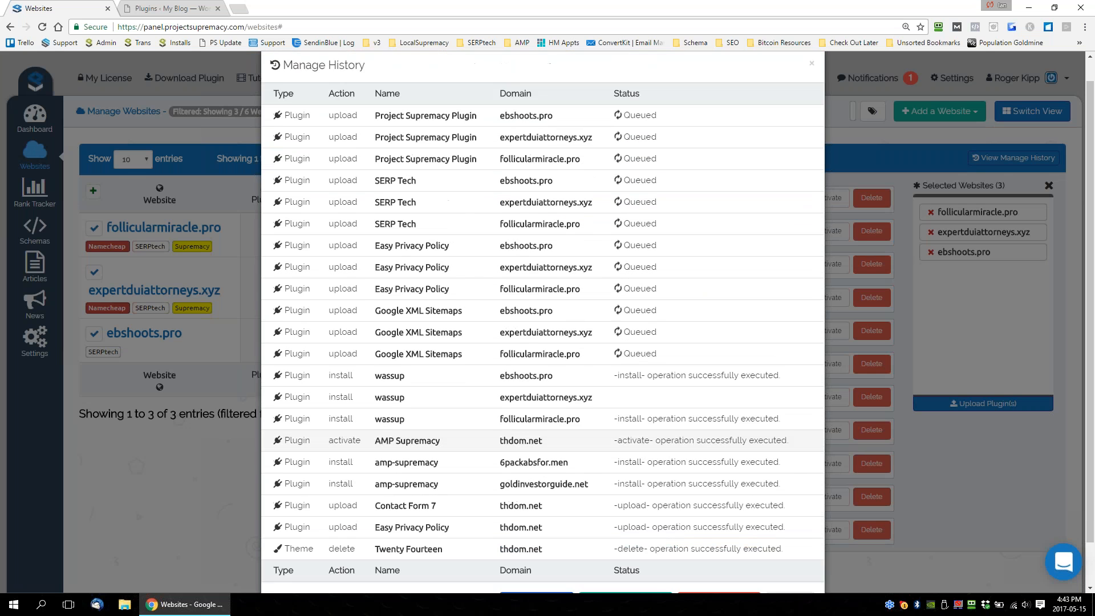
pyautogui.scroll(1, 542, 399)
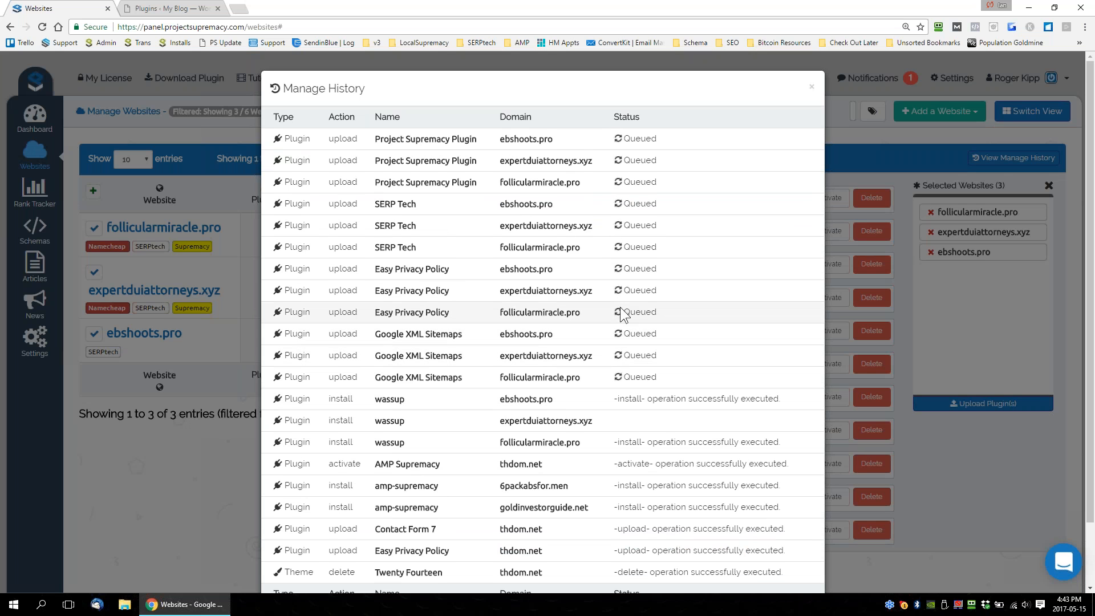
pyautogui.scroll(-2, 622, 316)
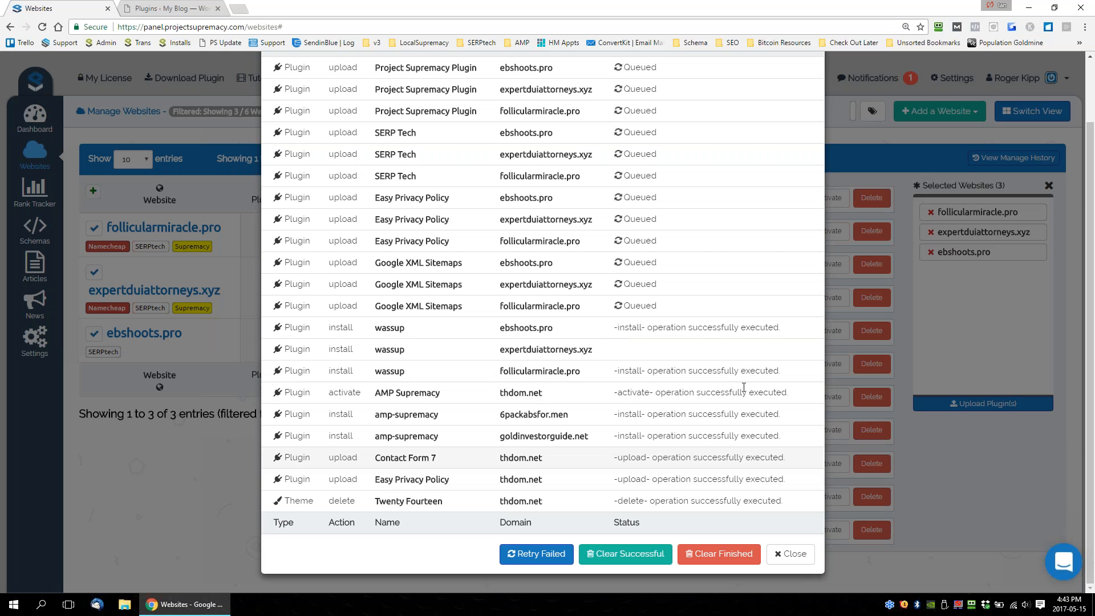
pyautogui.click(791, 553)
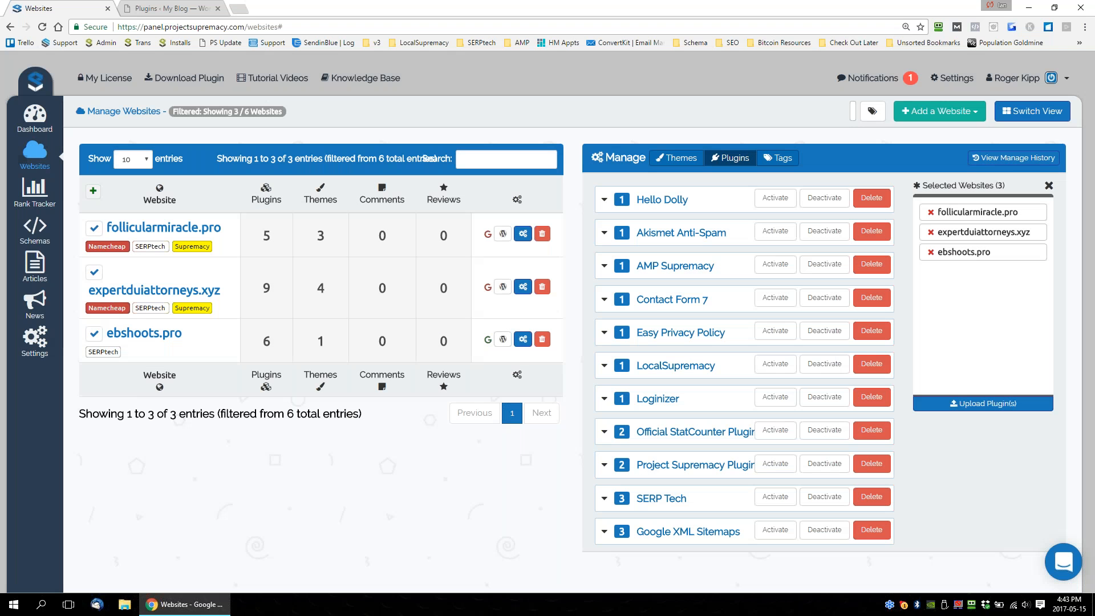
# Reload the manage history and examine the status of each upload, install, activate and delete operation per domain.
pyautogui.click(1014, 157)
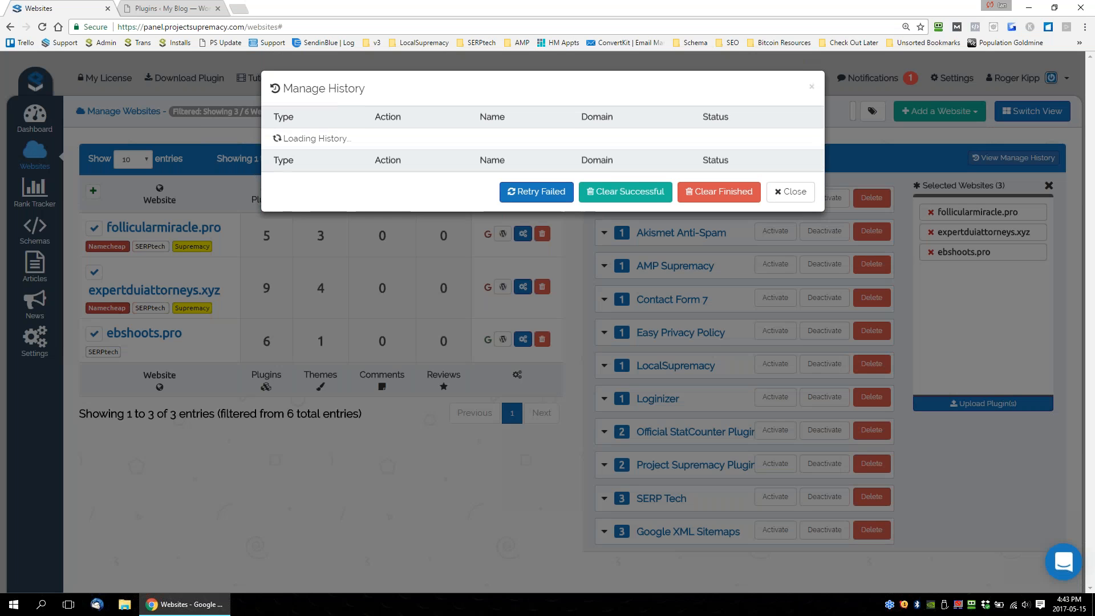
pyautogui.scroll(-2, 494, 416)
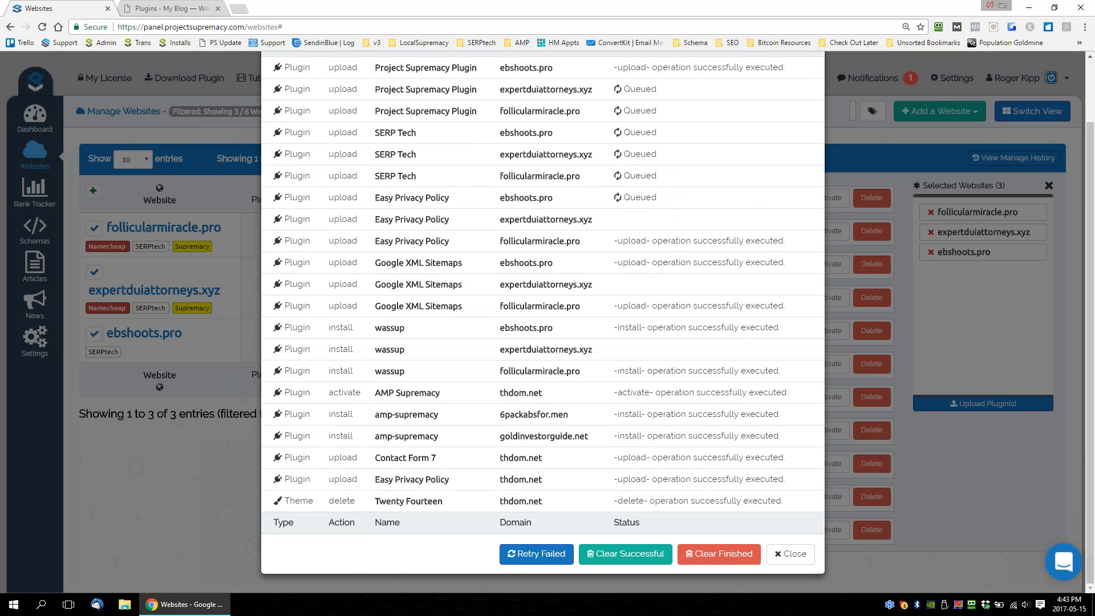
pyautogui.scroll(2, 275, 159)
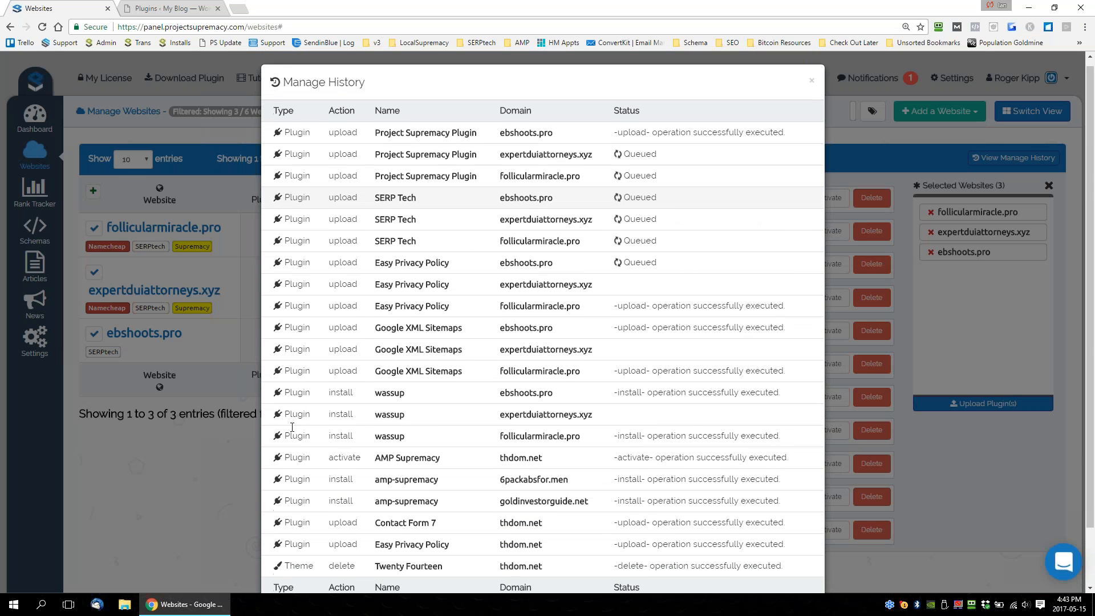
pyautogui.scroll(-2, 275, 159)
pyautogui.moveTo(373, 502); pyautogui.dragTo(446, 503)
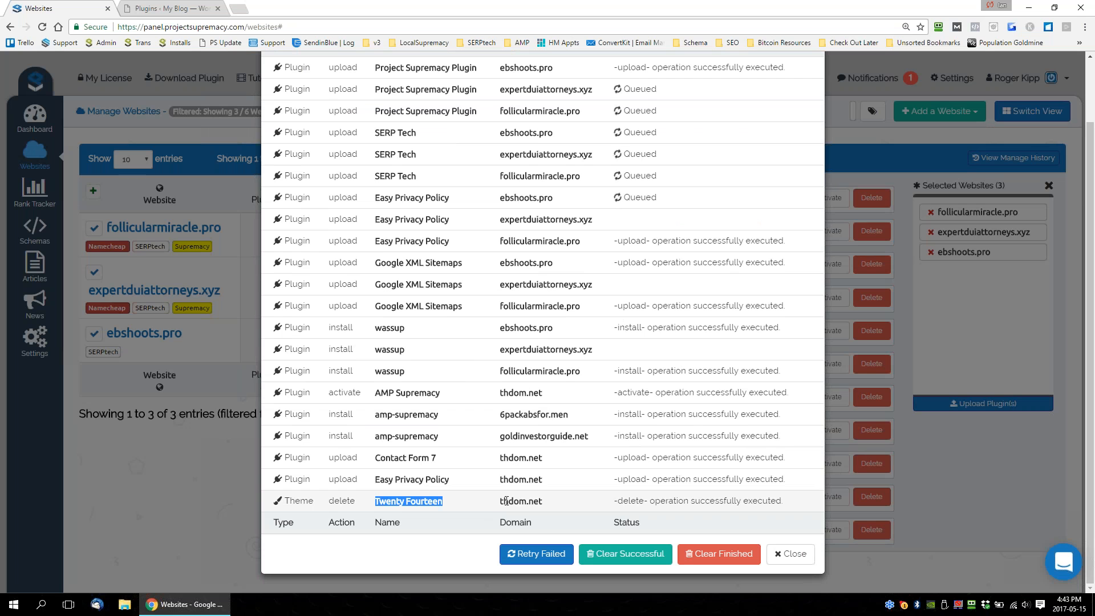
pyautogui.moveTo(608, 506); pyautogui.dragTo(807, 506)
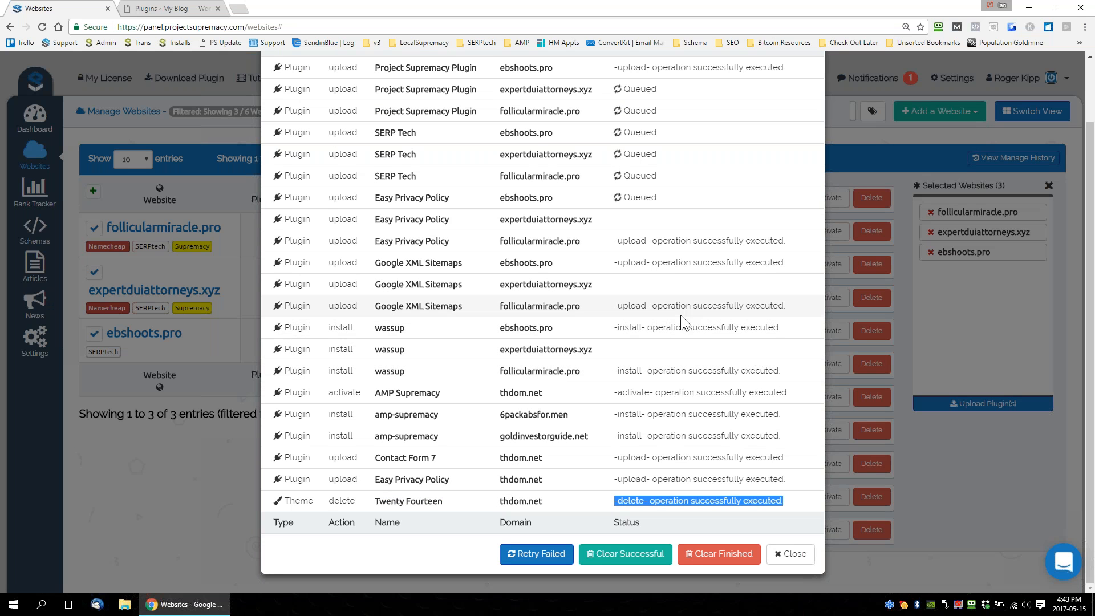
pyautogui.click(666, 348)
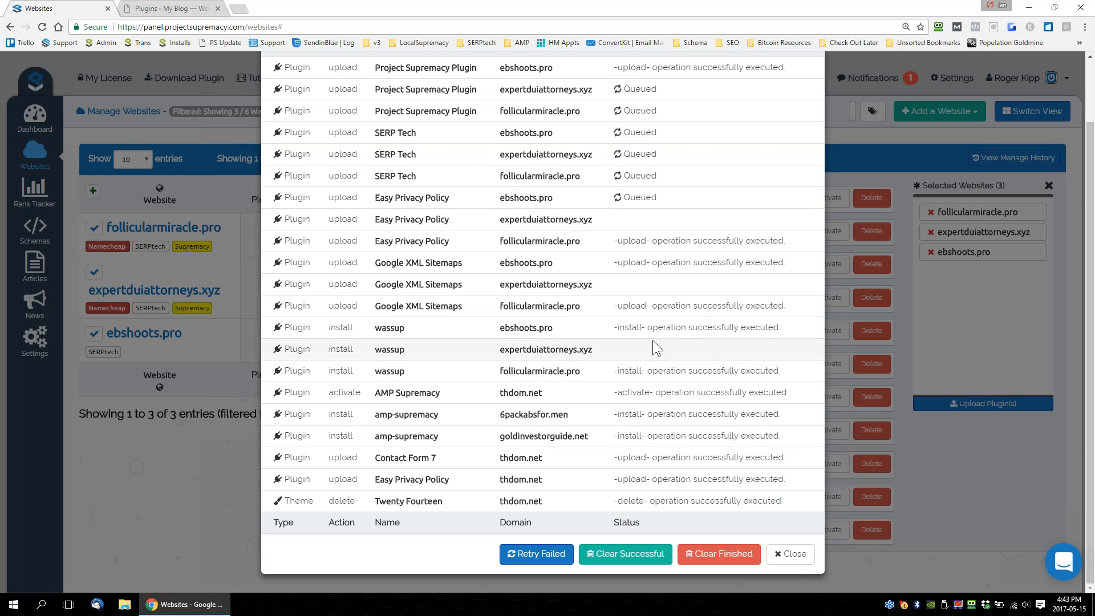
pyautogui.moveTo(638, 328); pyautogui.dragTo(773, 306)
pyautogui.moveTo(691, 241); pyautogui.dragTo(697, 241)
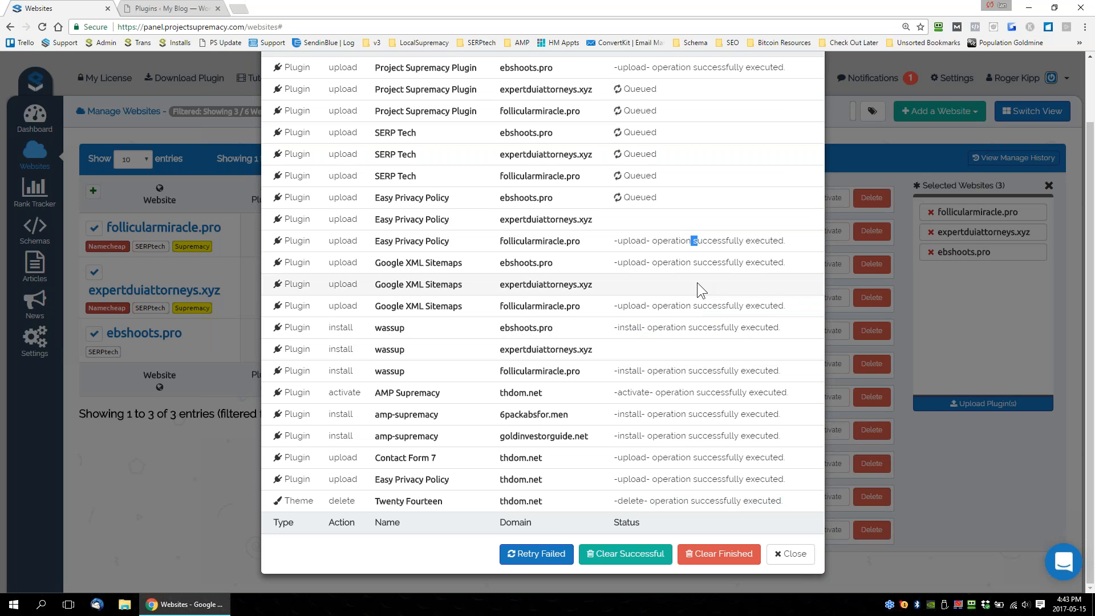
pyautogui.scroll(2, 679, 291)
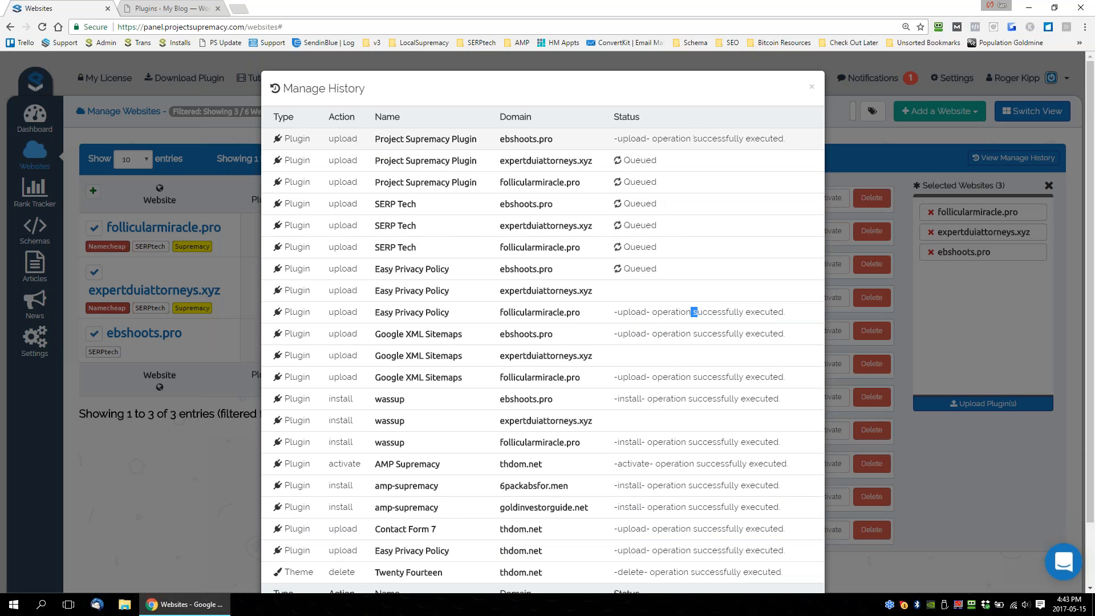
pyautogui.scroll(-2, 569, 257)
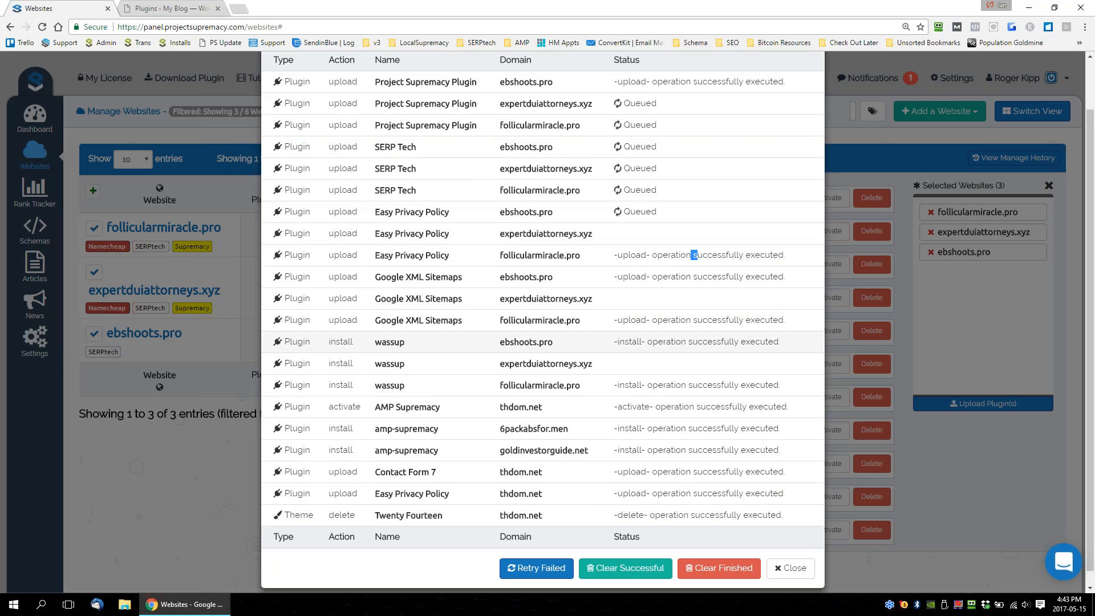
pyautogui.scroll(2, 522, 242)
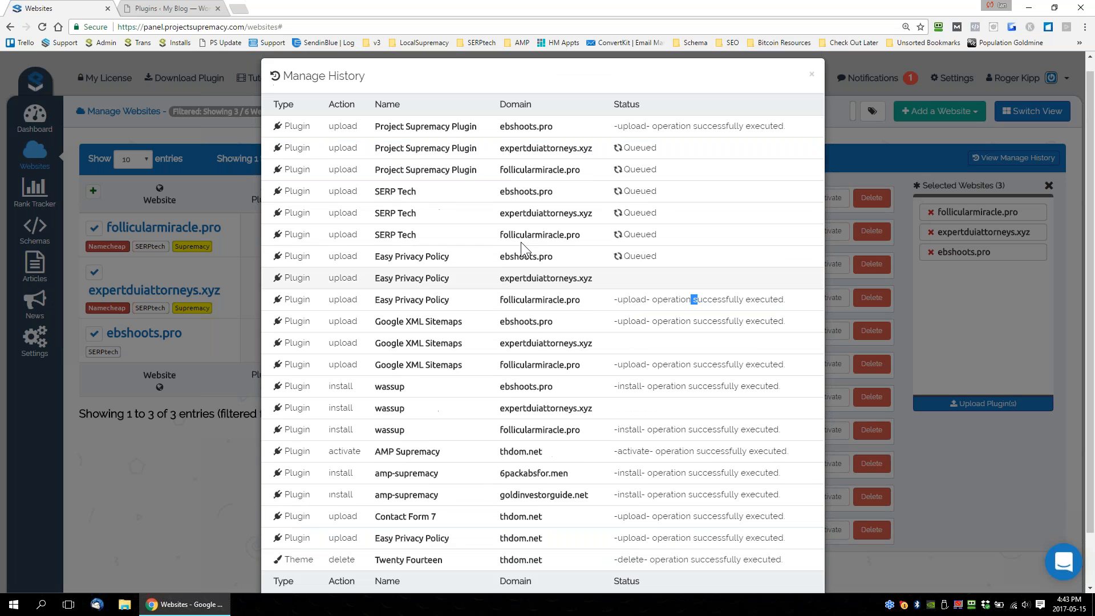
# Clear the successful operations from the manage history and close it.
pyautogui.scroll(-2, 542, 319)
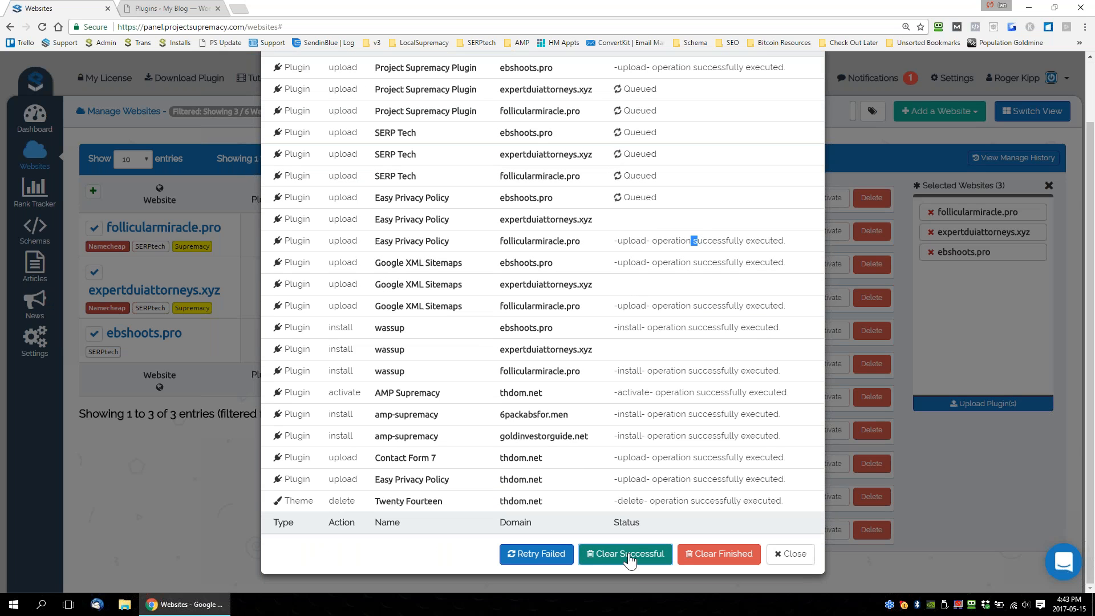
pyautogui.click(628, 556)
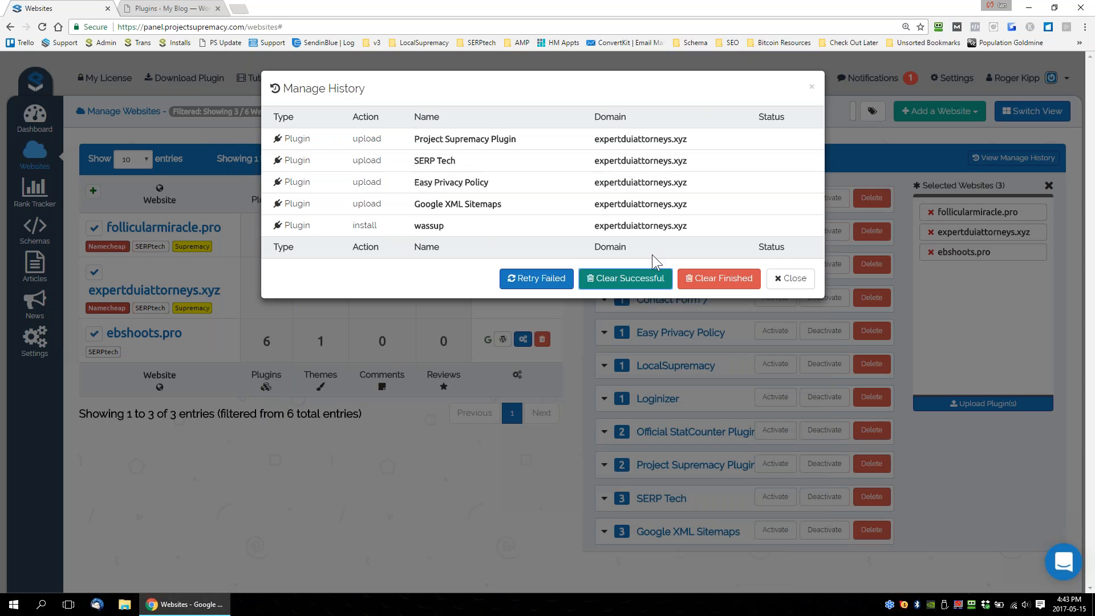
pyautogui.click(790, 278)
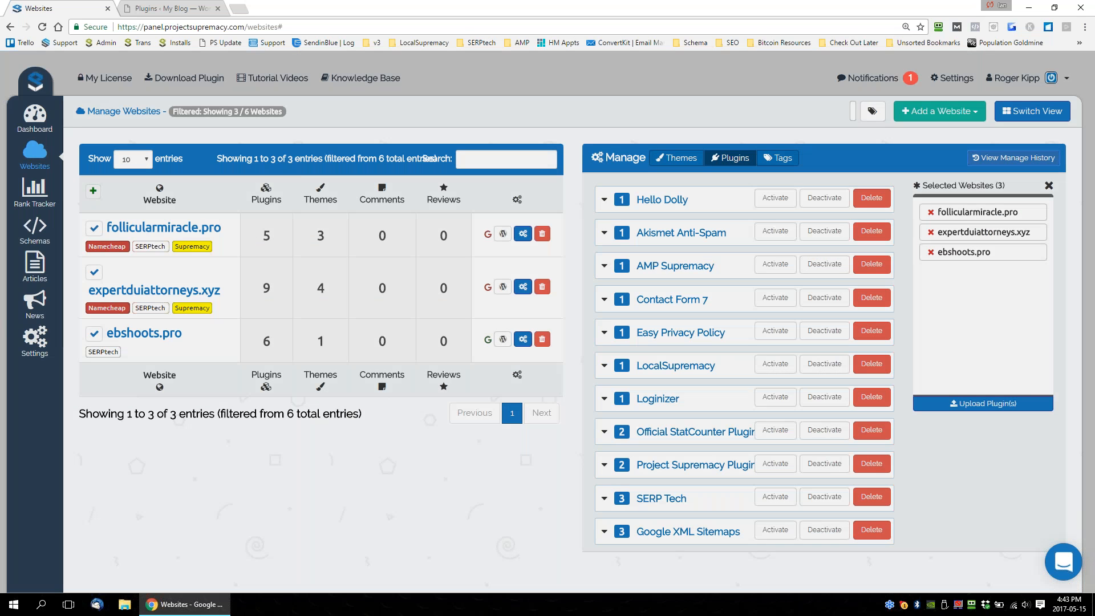
# Retry the failed plugin operations for expertduiattorneys.xyz in the manage history and recheck their status.
pyautogui.click(1014, 158)
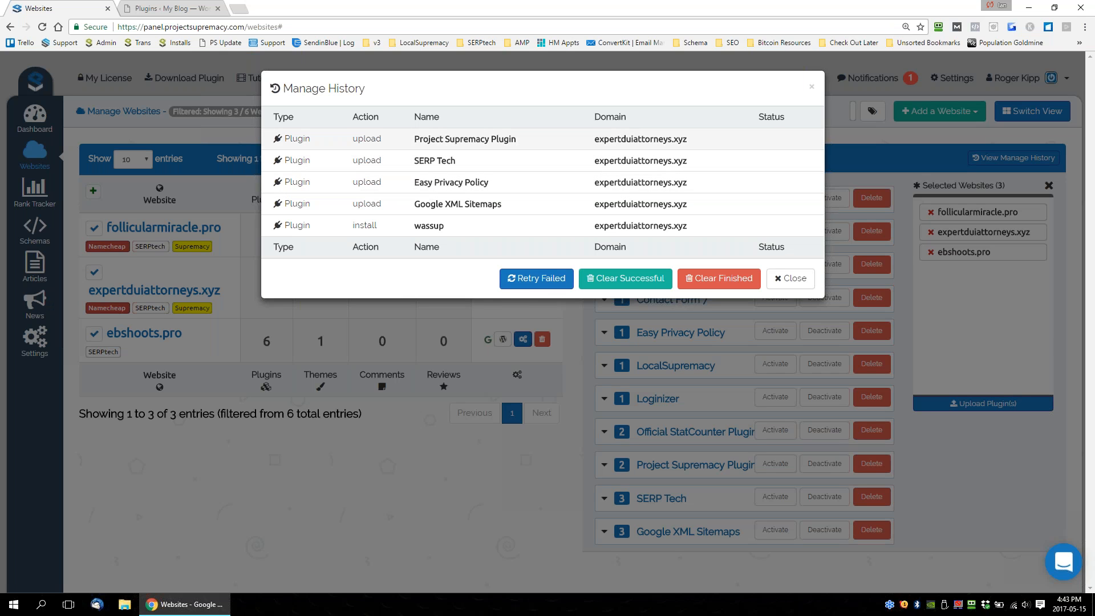
pyautogui.click(521, 278)
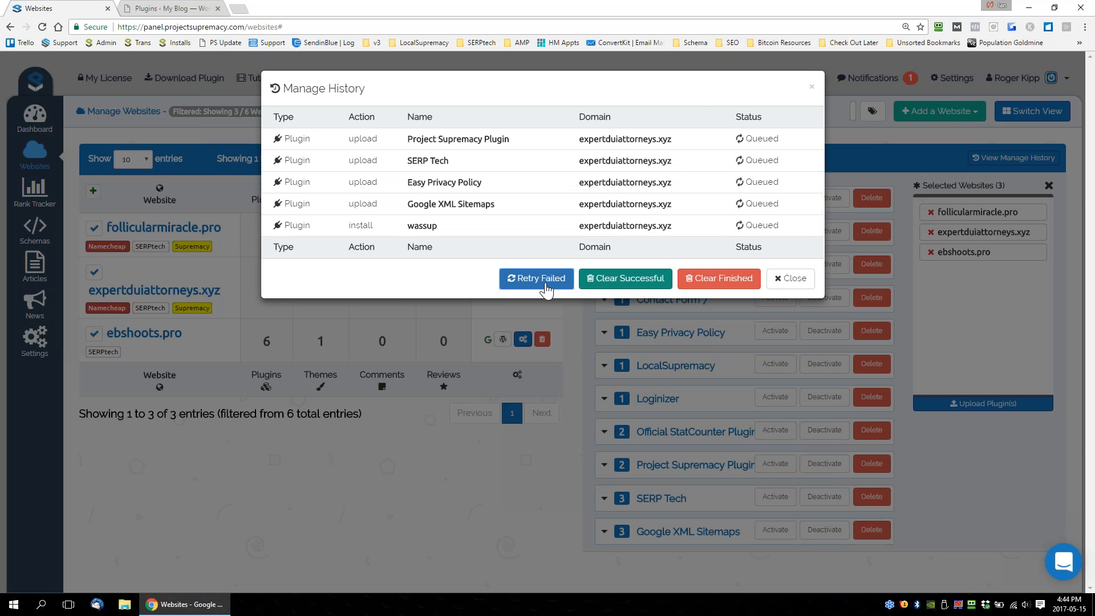
pyautogui.click(790, 278)
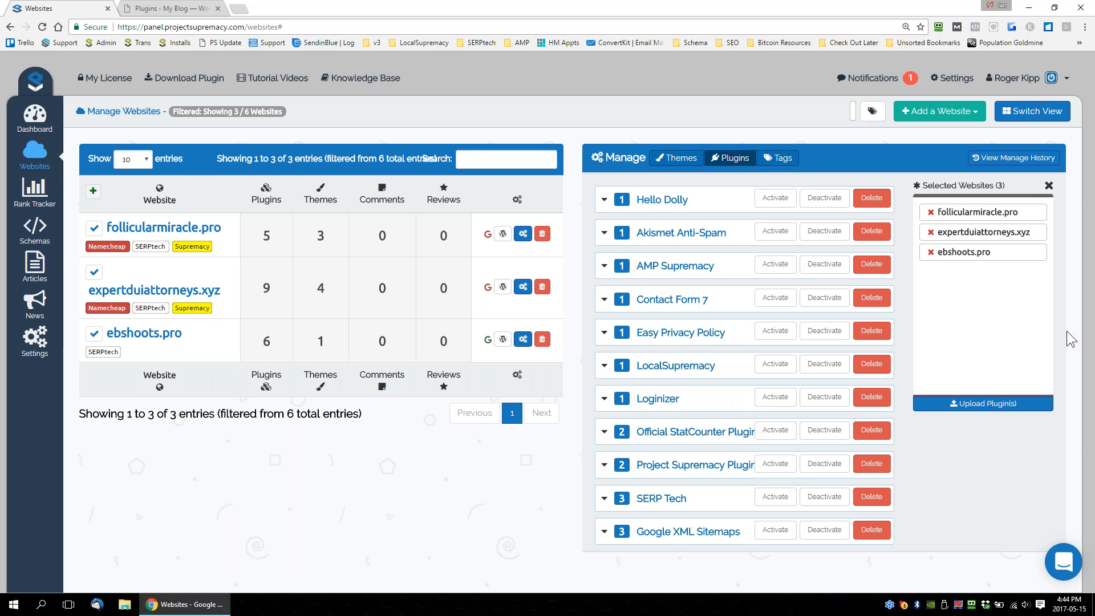
pyautogui.click(1015, 158)
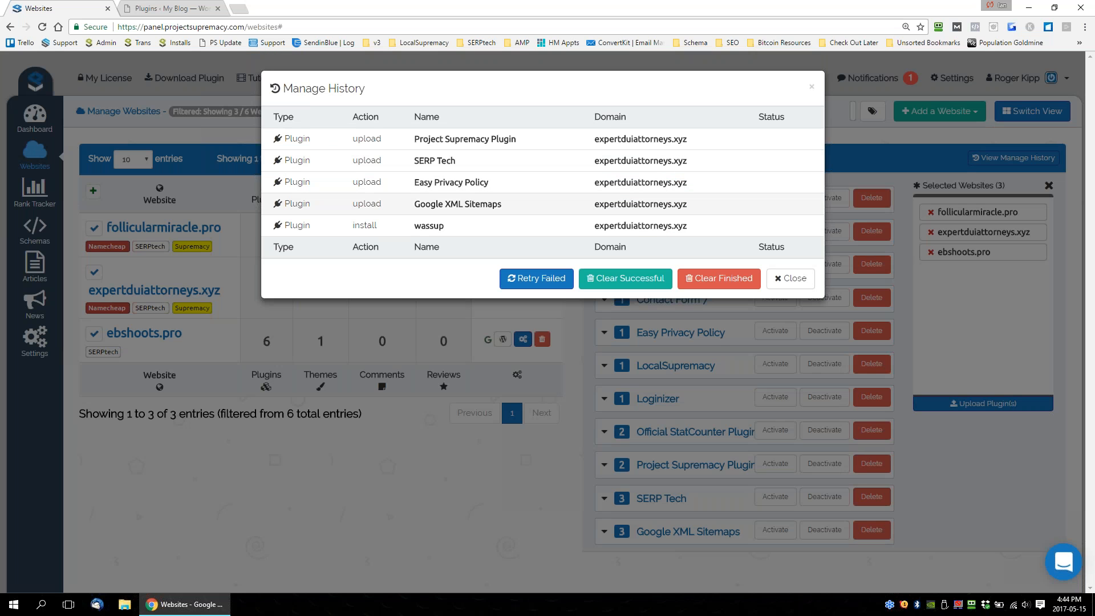
pyautogui.click(788, 278)
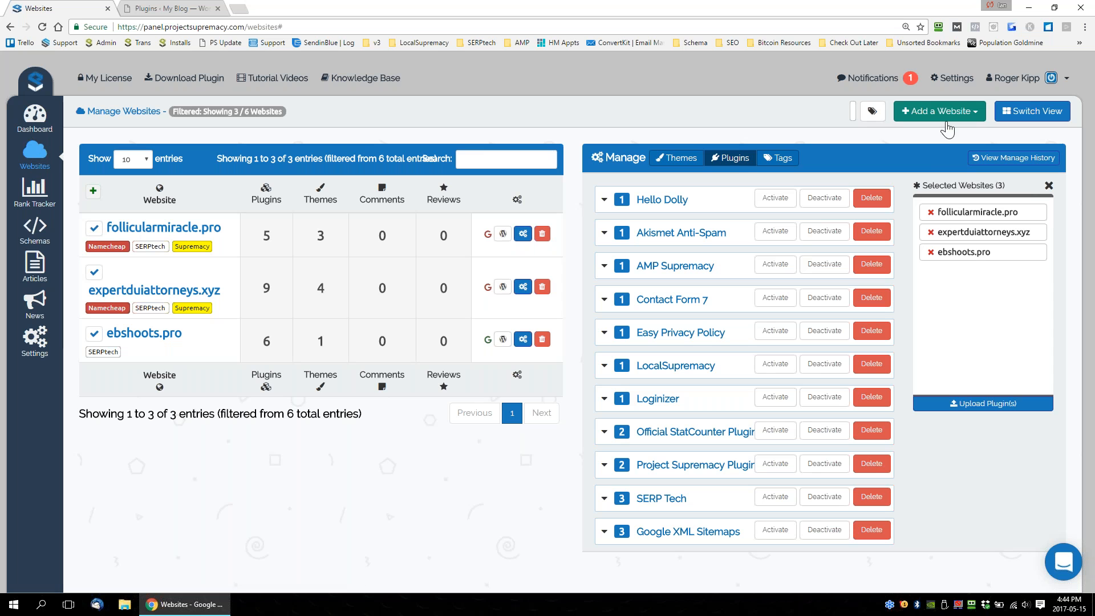
# Open the notifications and read the alert about the thdom.net website.
pyautogui.click(876, 78)
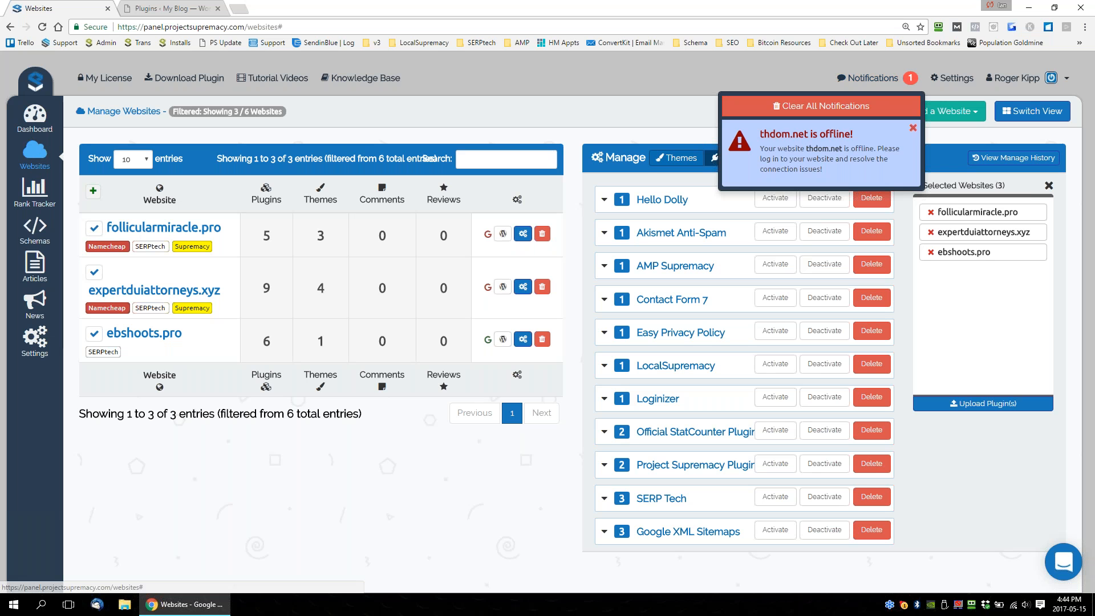
pyautogui.moveTo(780, 135); pyautogui.dragTo(895, 133)
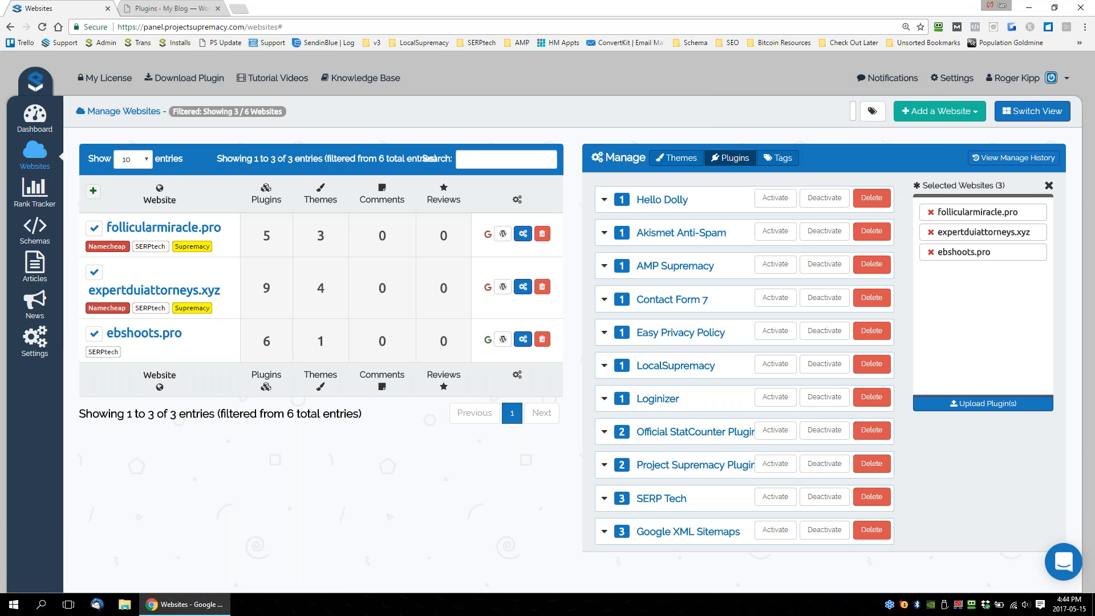
pyautogui.click(884, 79)
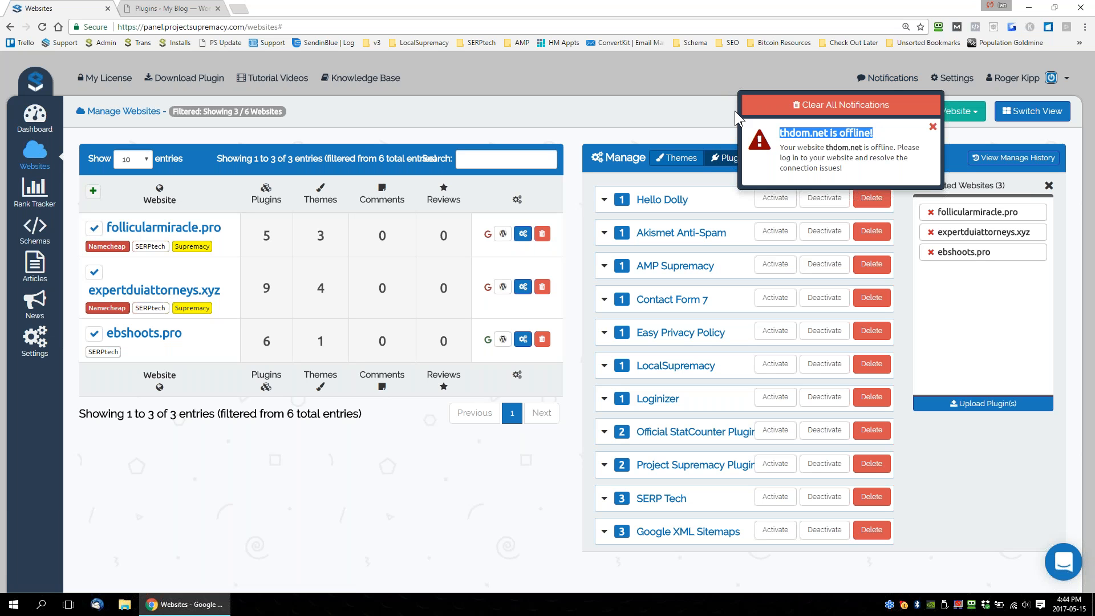
pyautogui.click(818, 139)
pyautogui.click(881, 89)
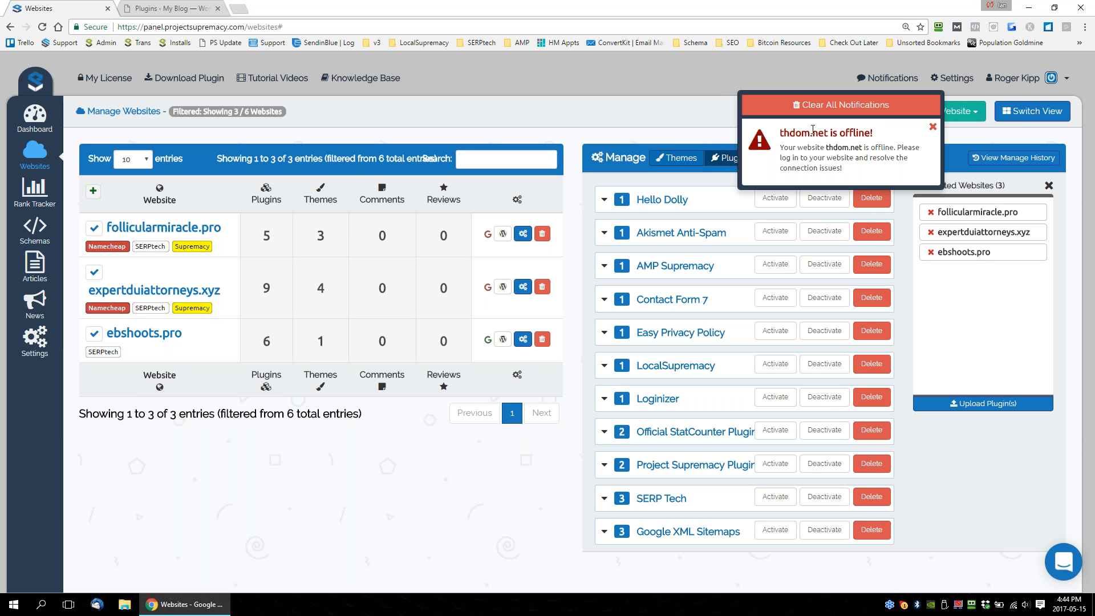
pyautogui.moveTo(851, 171); pyautogui.dragTo(779, 147)
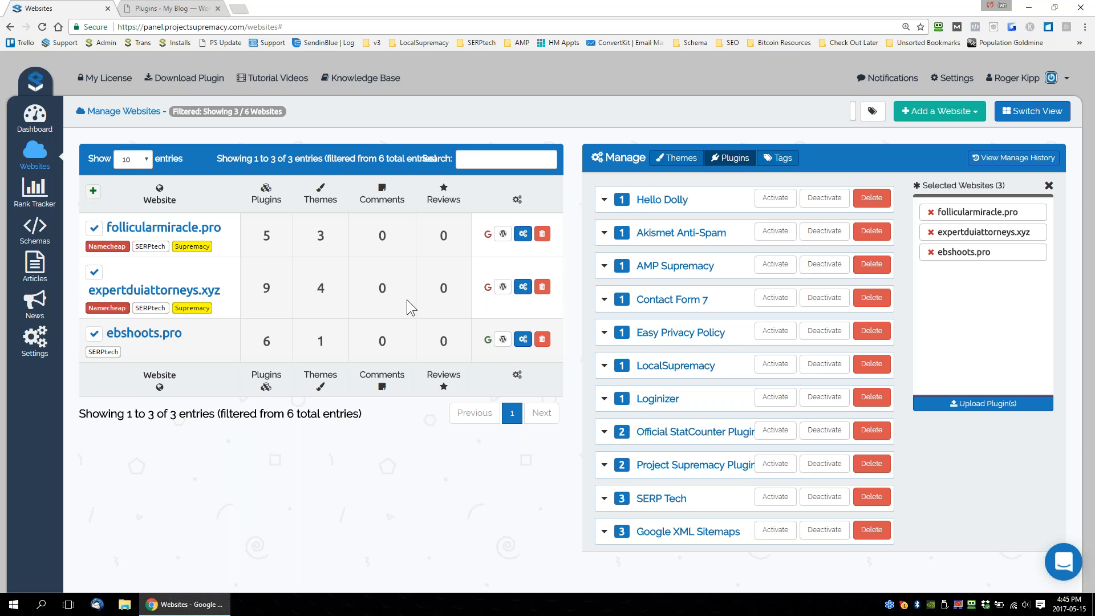
# Reopen the websites overview without the tag filter and compare its list and thumbnail layouts.
pyautogui.click(36, 125)
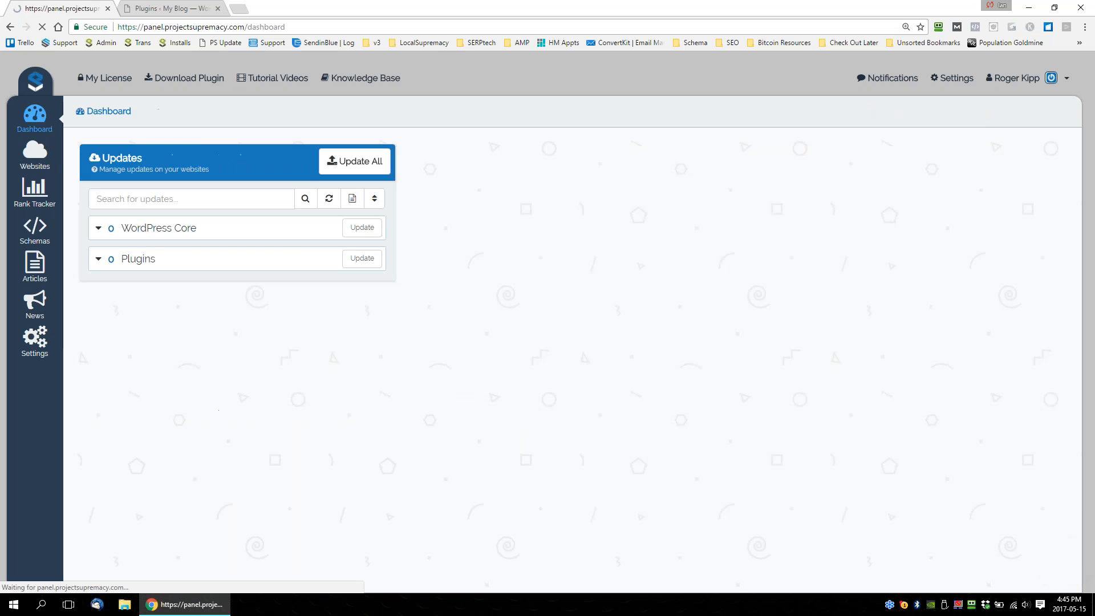
pyautogui.click(35, 153)
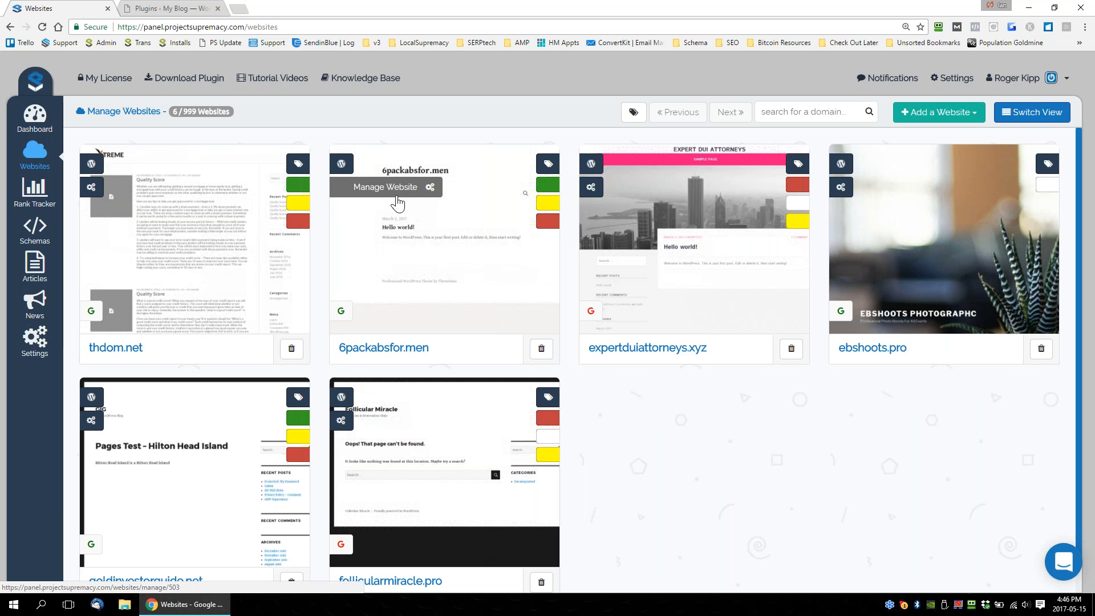
pyautogui.click(1036, 110)
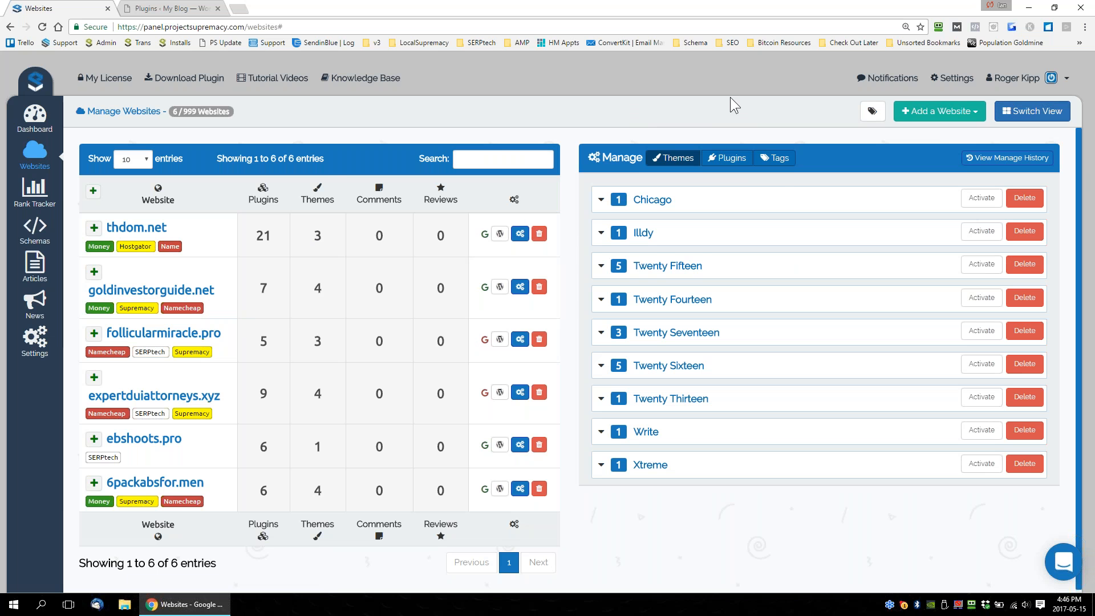
pyautogui.click(1037, 113)
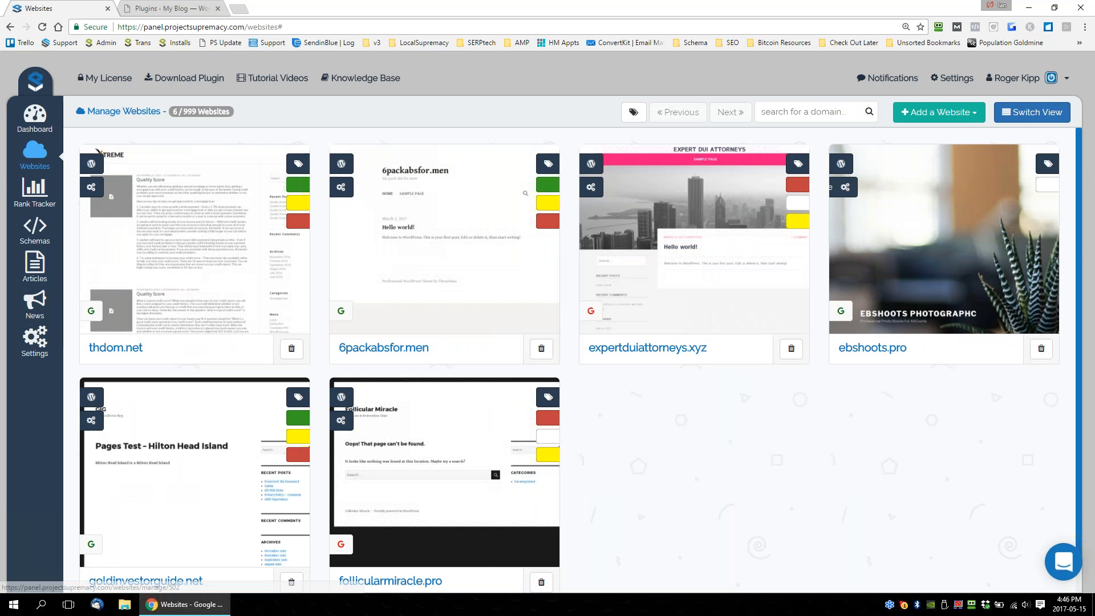
# Filter the websites by the Hostgator tag, and replace that filter with the SERPtech tag.
pyautogui.click(634, 112)
pyautogui.click(749, 171)
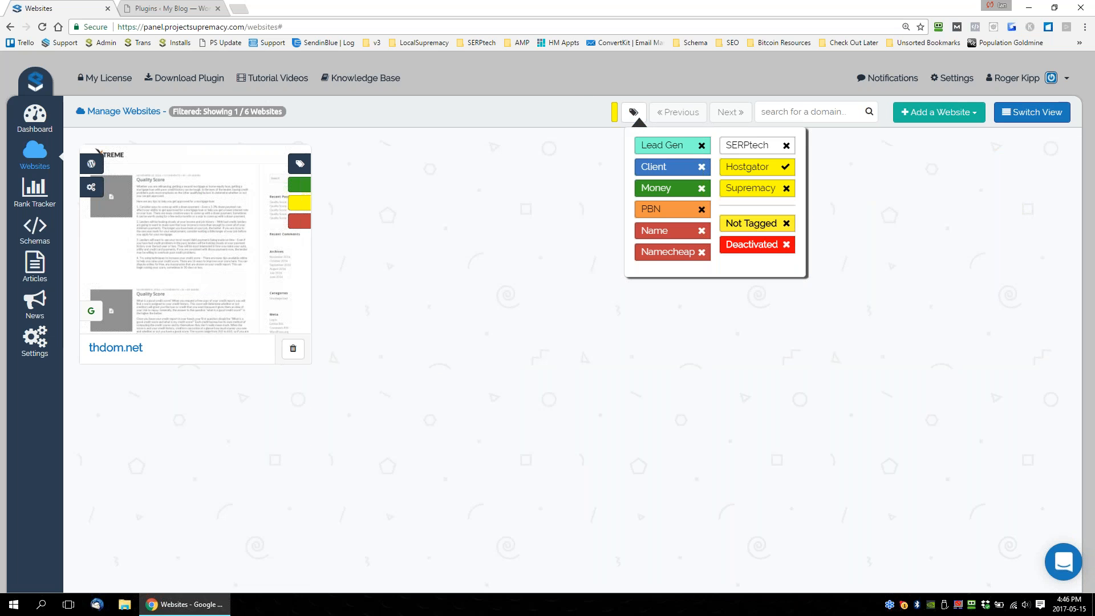
pyautogui.click(756, 171)
pyautogui.click(755, 150)
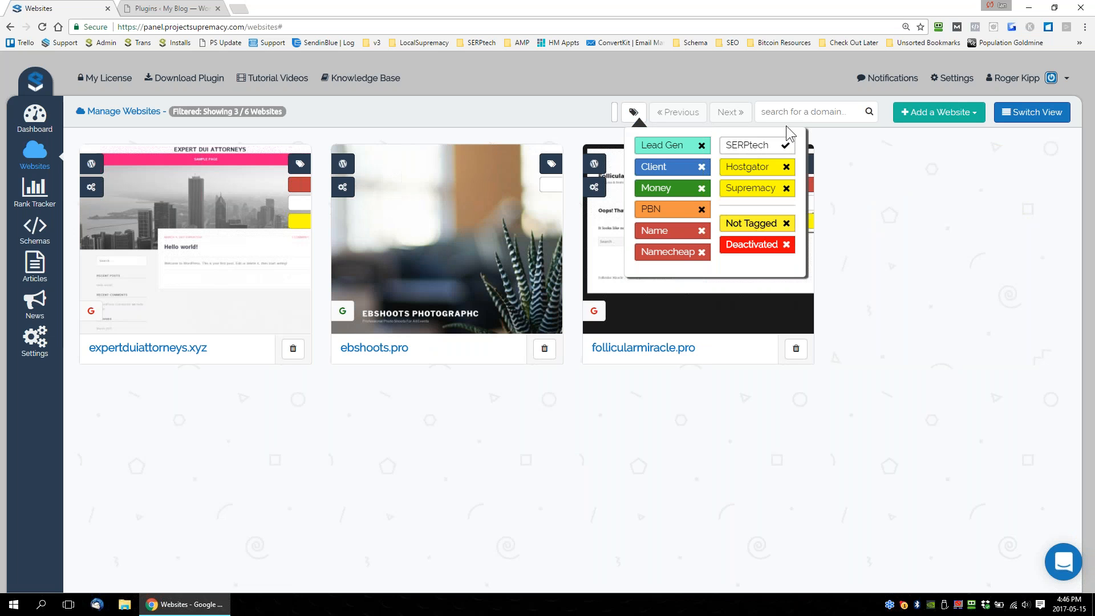
# Search the websites for "ebsh" and open the management page of ebshoots.pro, dismissing the password autofill prompt.
pyautogui.click(792, 111)
pyautogui.write('ebsh')
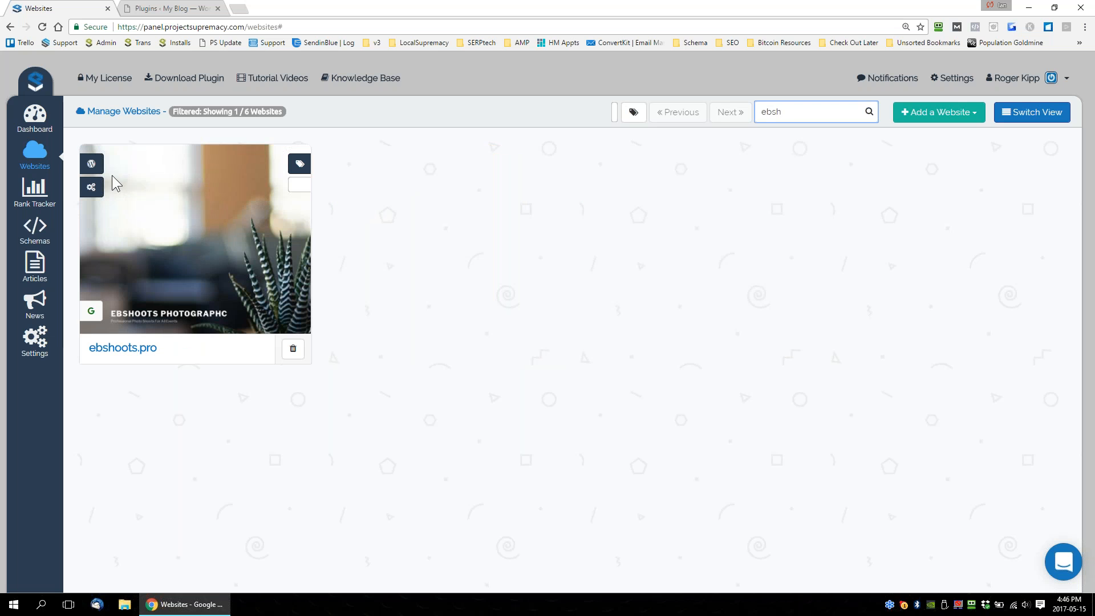
pyautogui.hotkey('shift', 'Left')
pyautogui.hotkey('shift', 'Home')
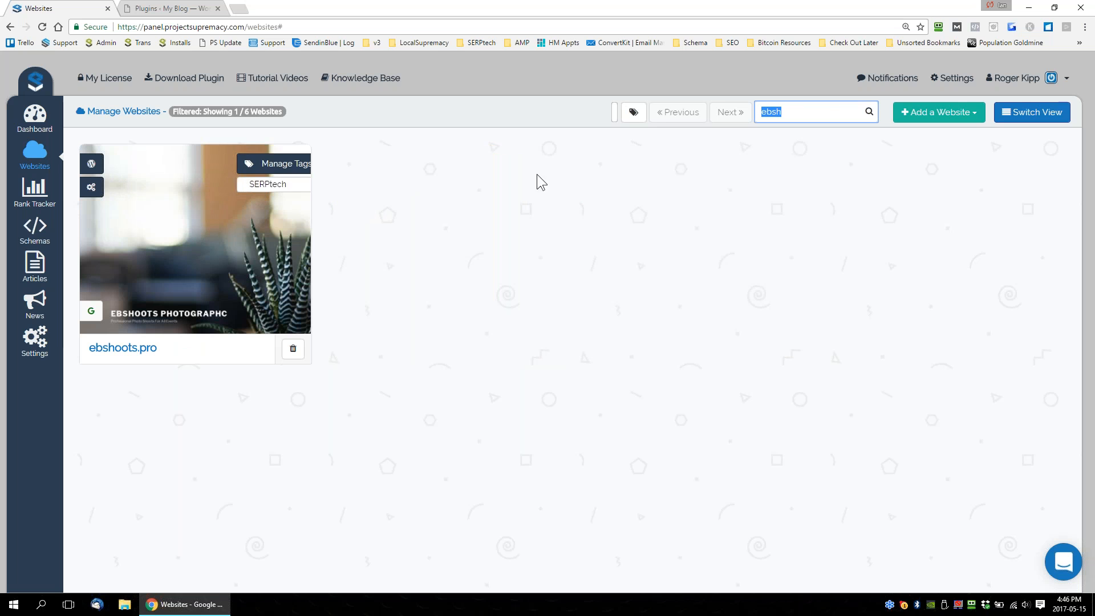
pyautogui.click(109, 188)
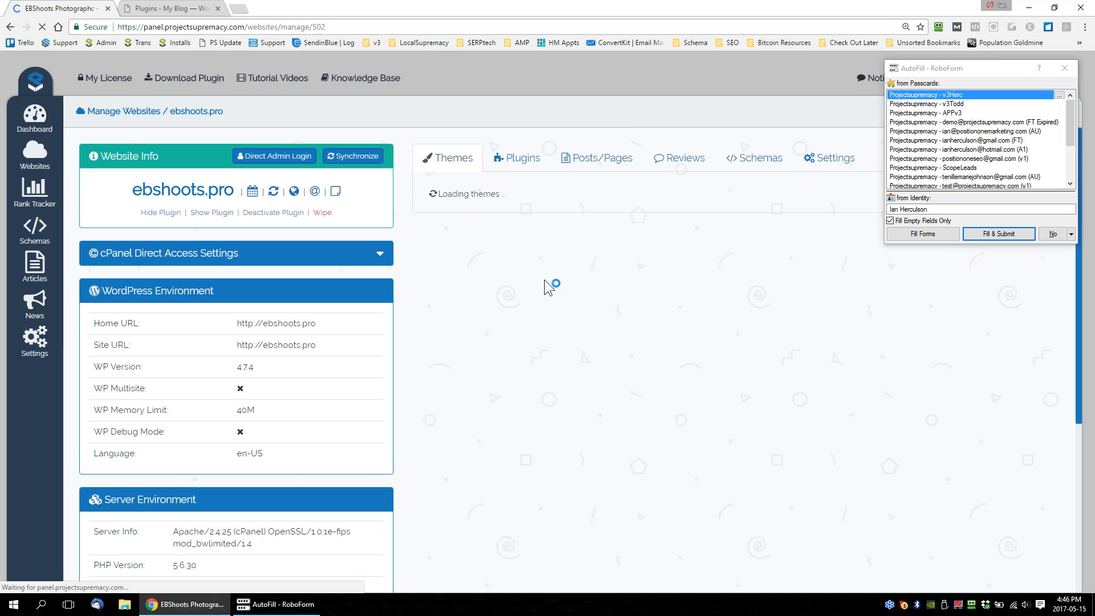
pyautogui.click(1053, 234)
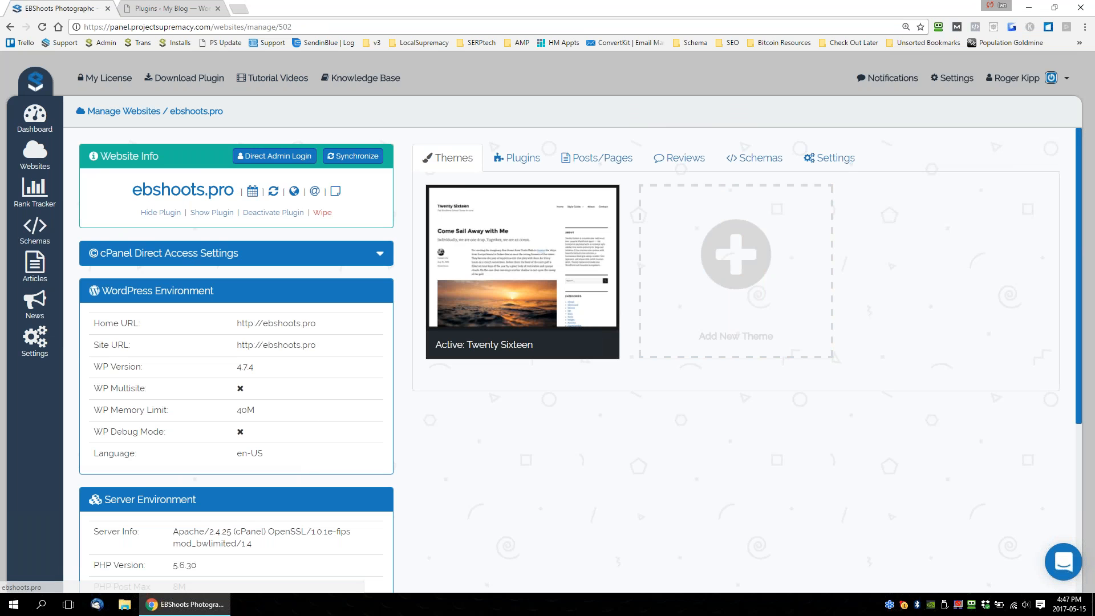
# Synchronize the ebshoots.pro data with the panel and inspect the site's info details, including its server address.
pyautogui.moveTo(233, 113); pyautogui.dragTo(89, 110)
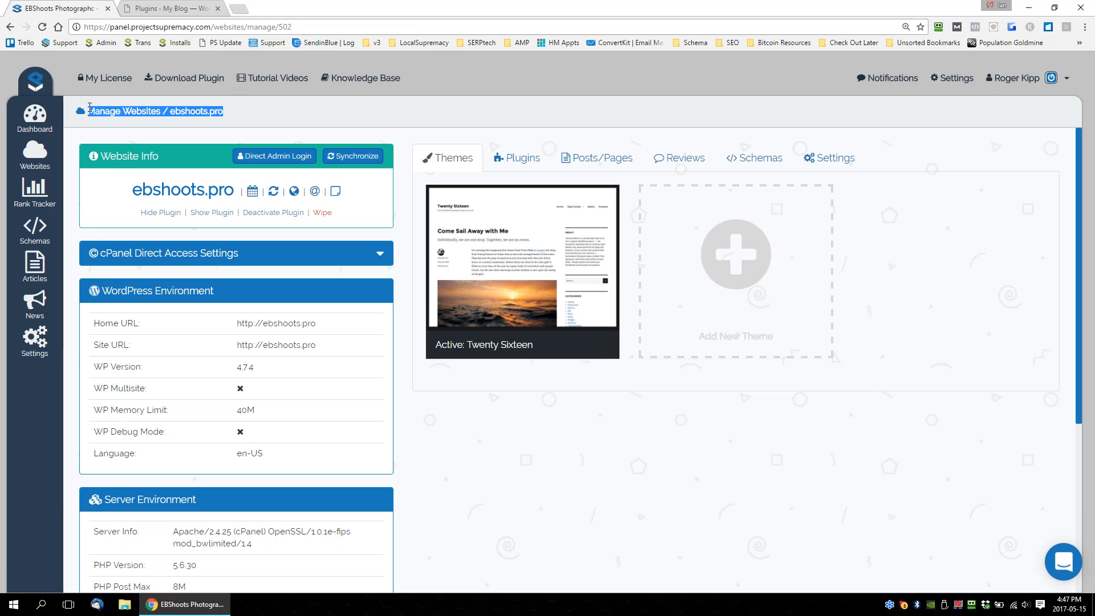
pyautogui.click(203, 123)
pyautogui.moveTo(180, 112); pyautogui.dragTo(223, 112)
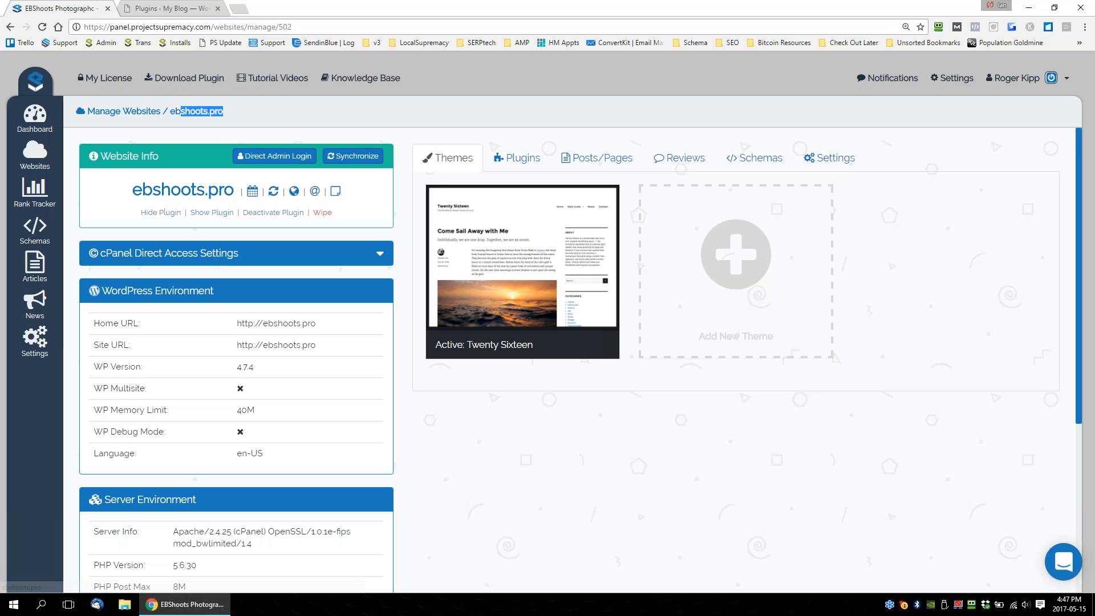
pyautogui.click(355, 159)
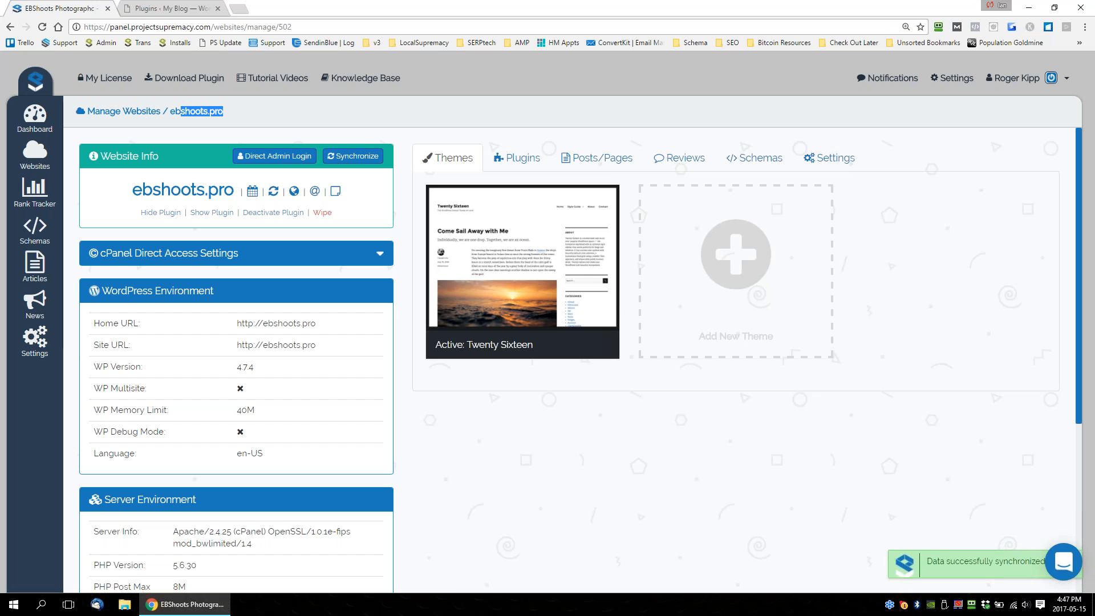
pyautogui.click(515, 160)
pyautogui.click(447, 158)
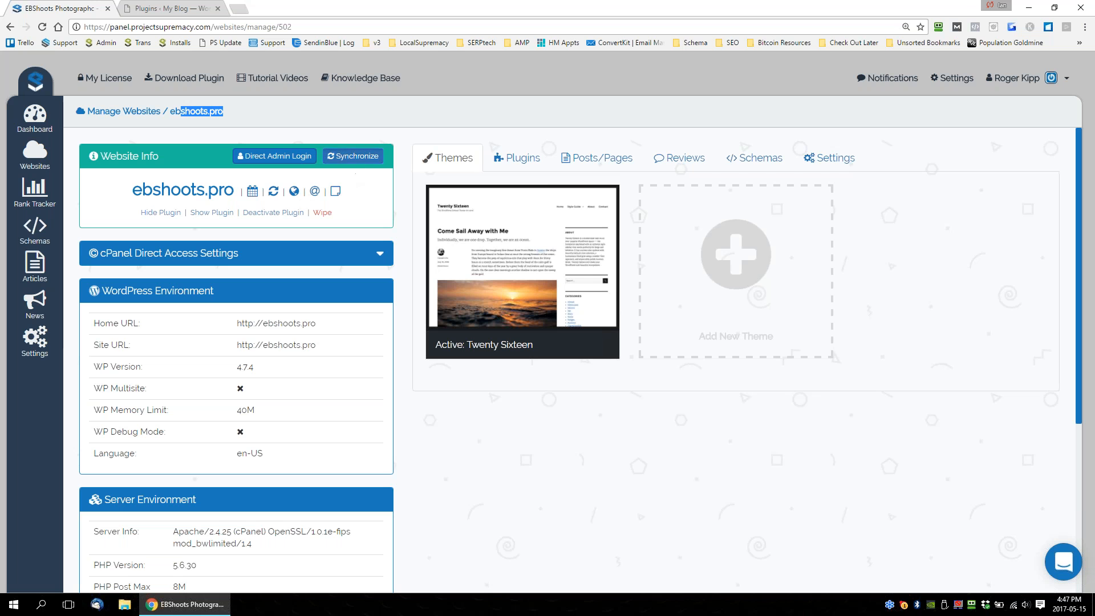
pyautogui.click(353, 156)
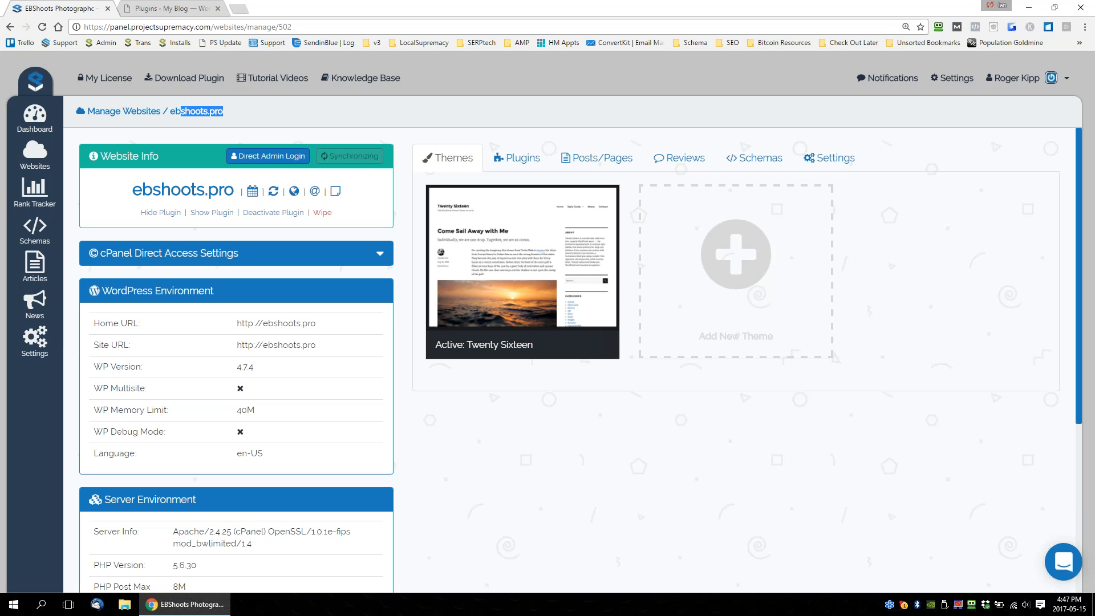
pyautogui.moveTo(275, 199)
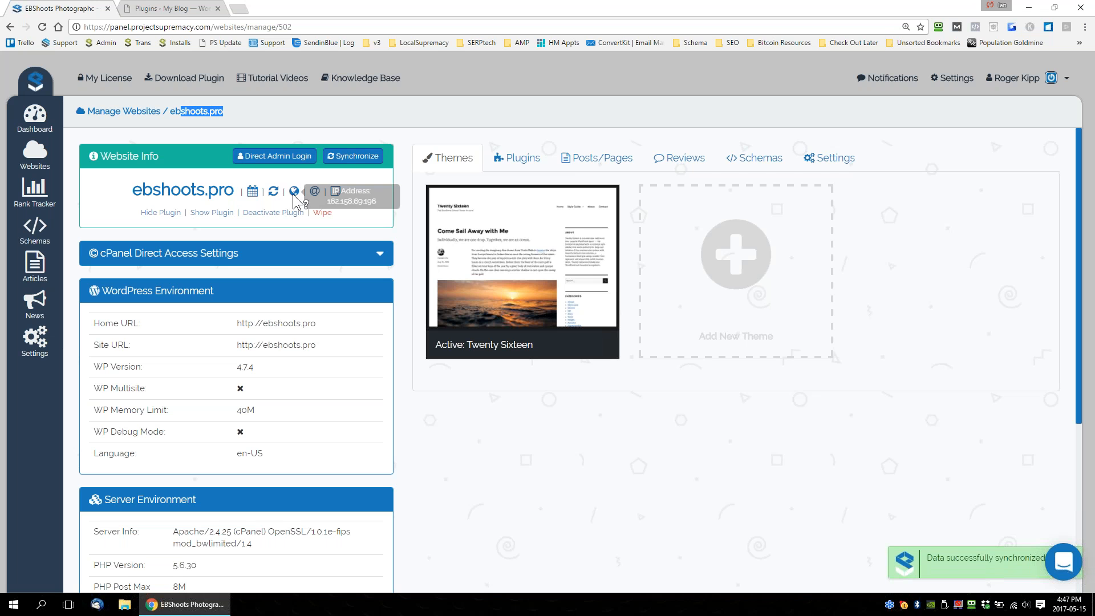
pyautogui.moveTo(313, 190)
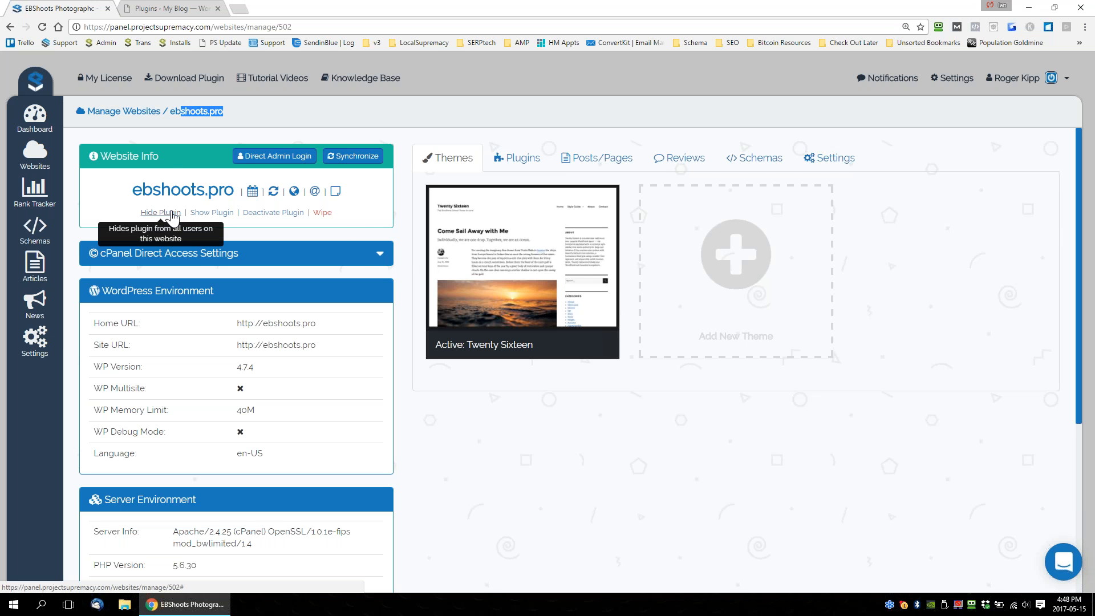
# Log in directly to the ebshoots.pro WordPress admin, close the old blog tab and examine the Supremacy V3 menu.
pyautogui.click(272, 156)
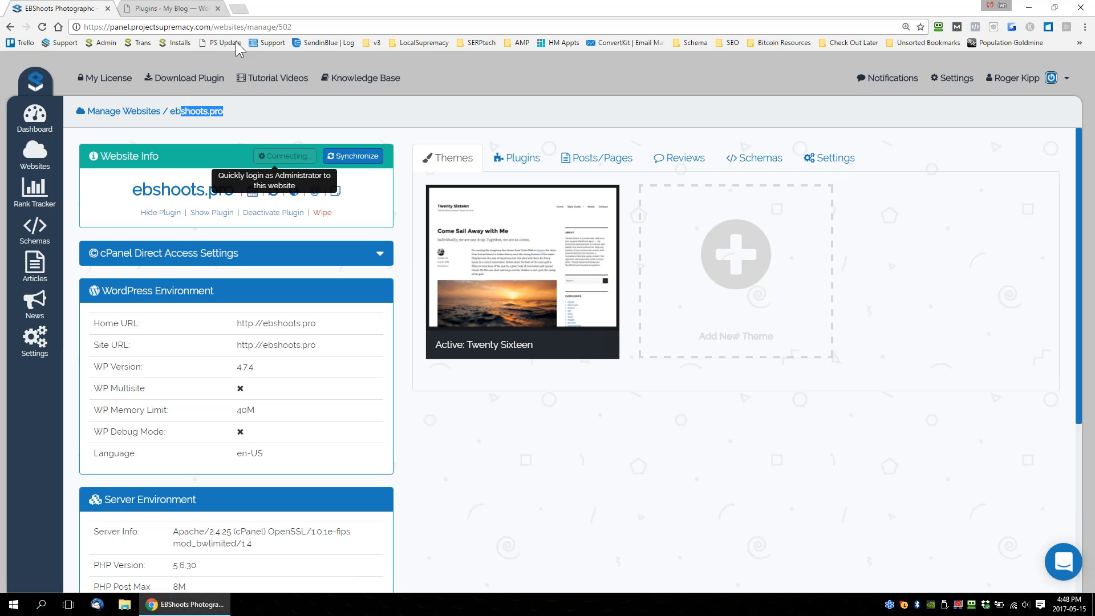
pyautogui.click(217, 8)
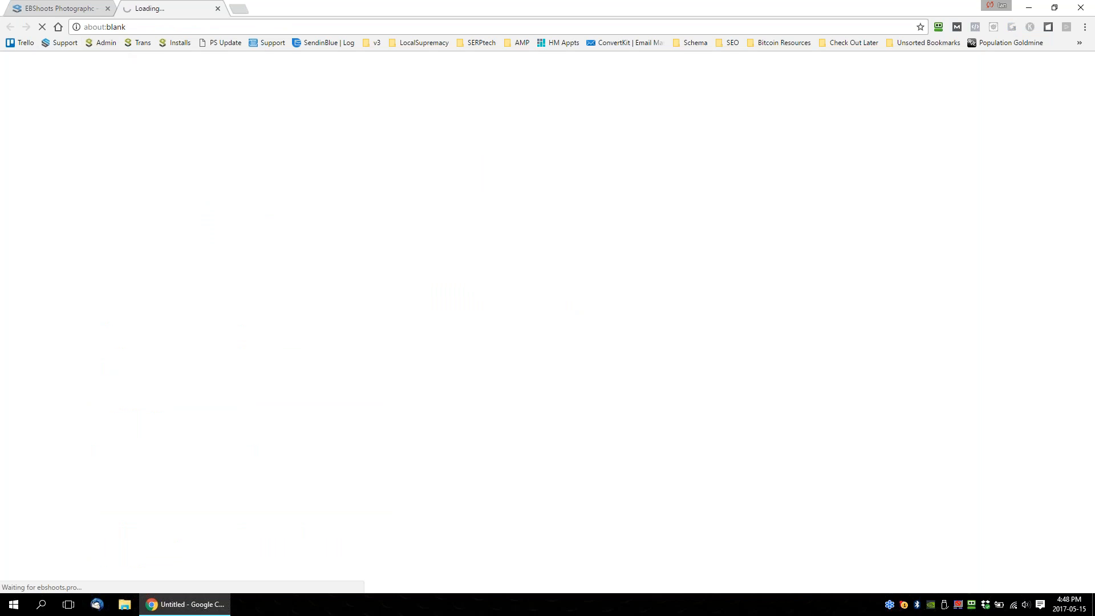
pyautogui.click(68, 8)
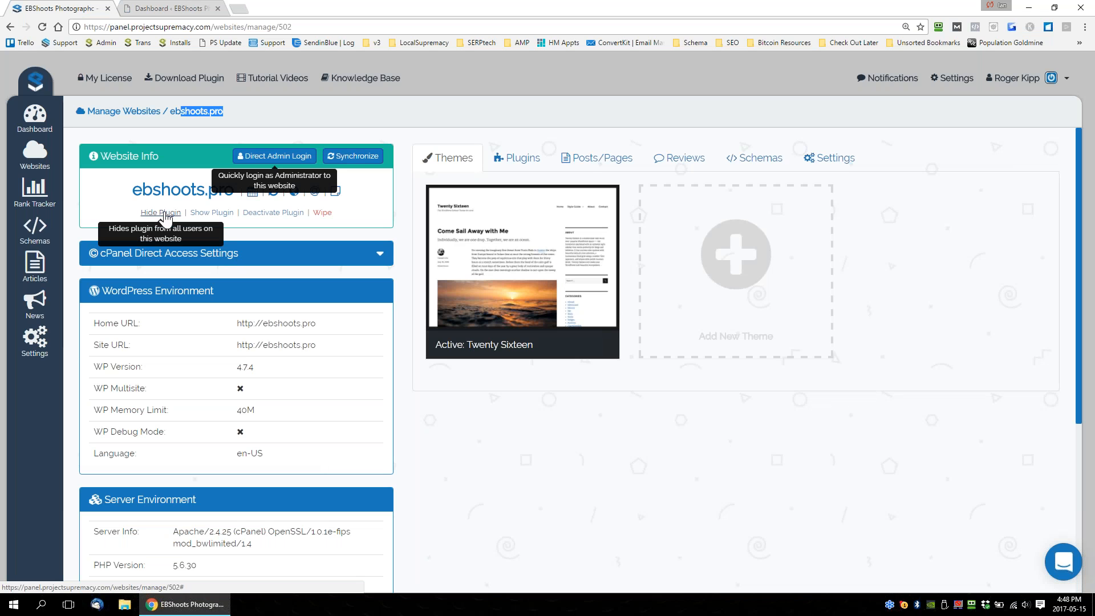
pyautogui.click(171, 9)
pyautogui.moveTo(61, 62)
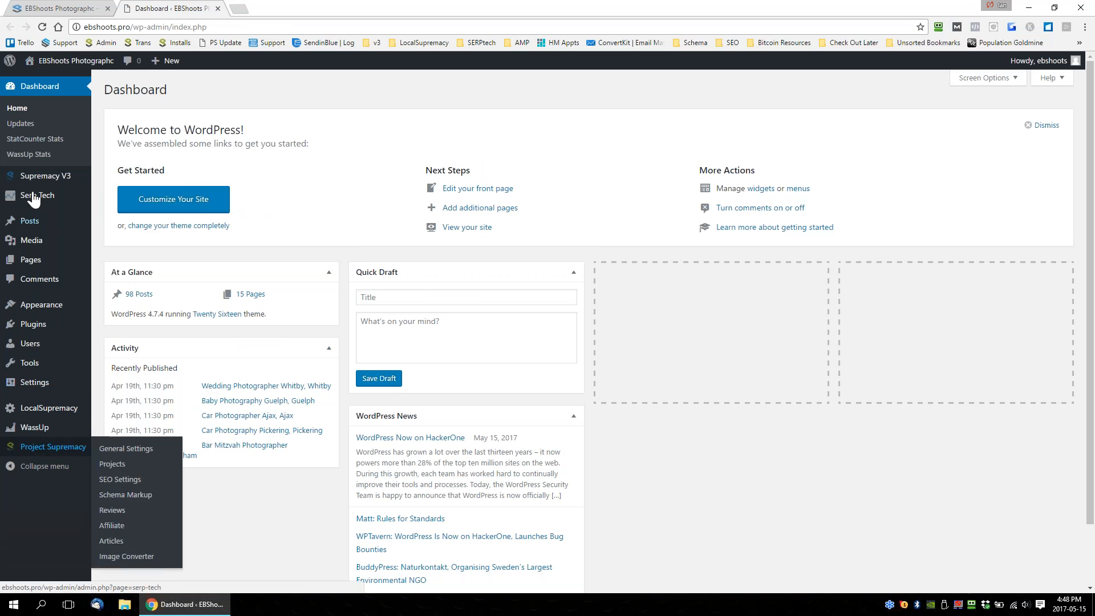
pyautogui.moveTo(34, 178)
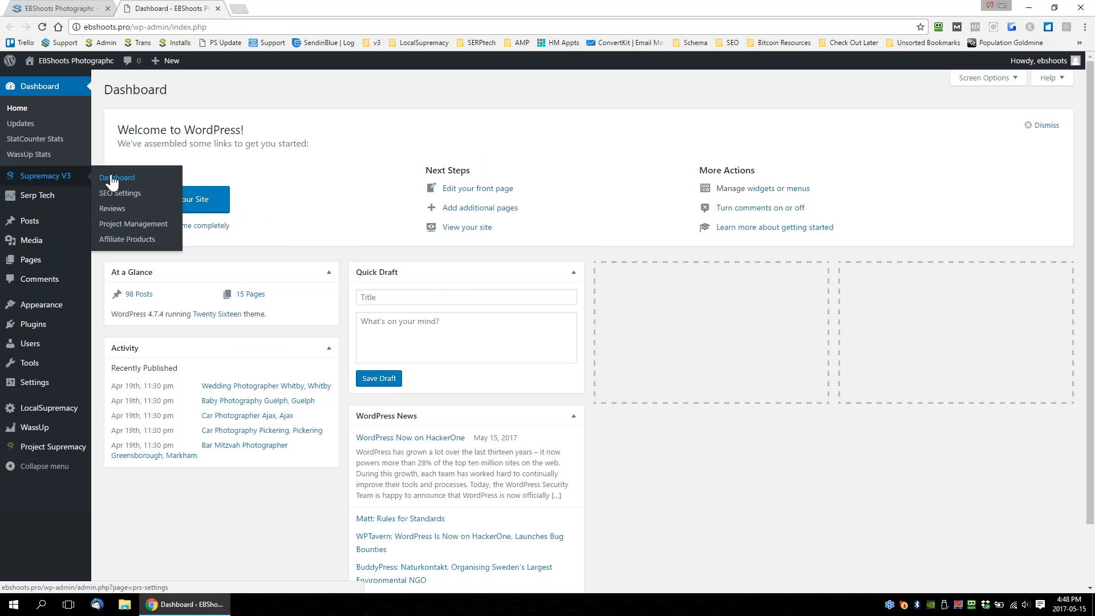
pyautogui.hotkey('ctrl', 'Tab')
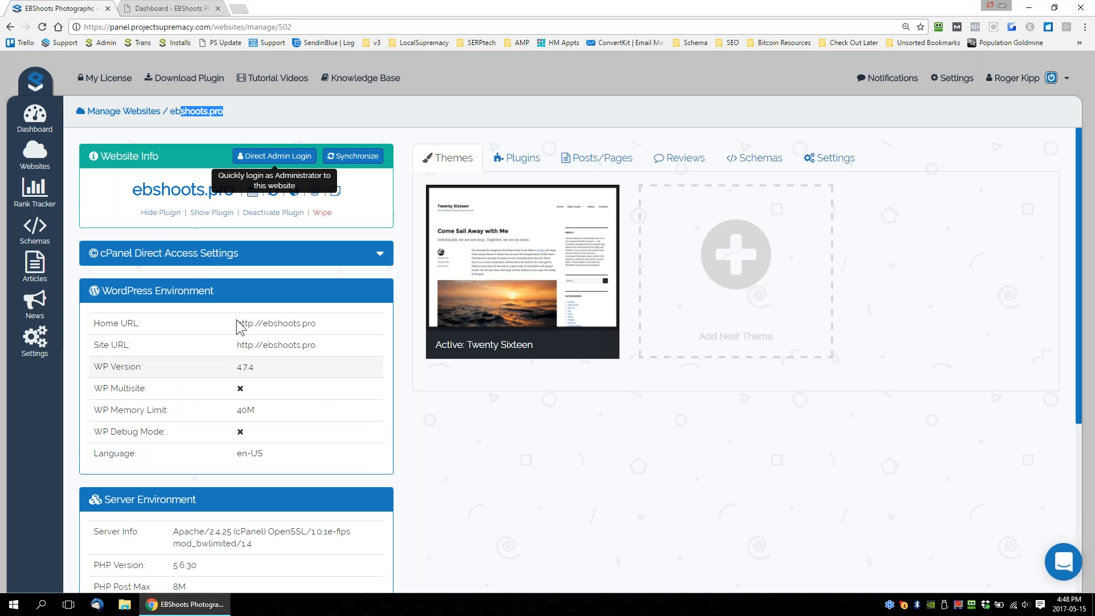
# Hide the Project Supremacy plugin on ebshoots.pro and check the menu of its reloaded WordPress dashboard.
pyautogui.click(161, 212)
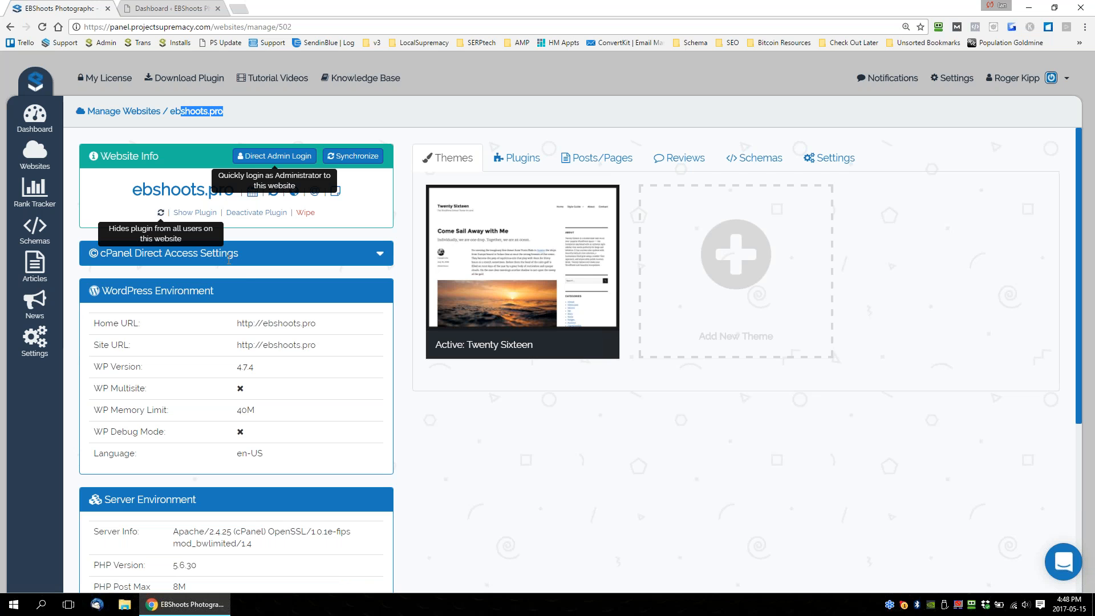
pyautogui.click(178, 8)
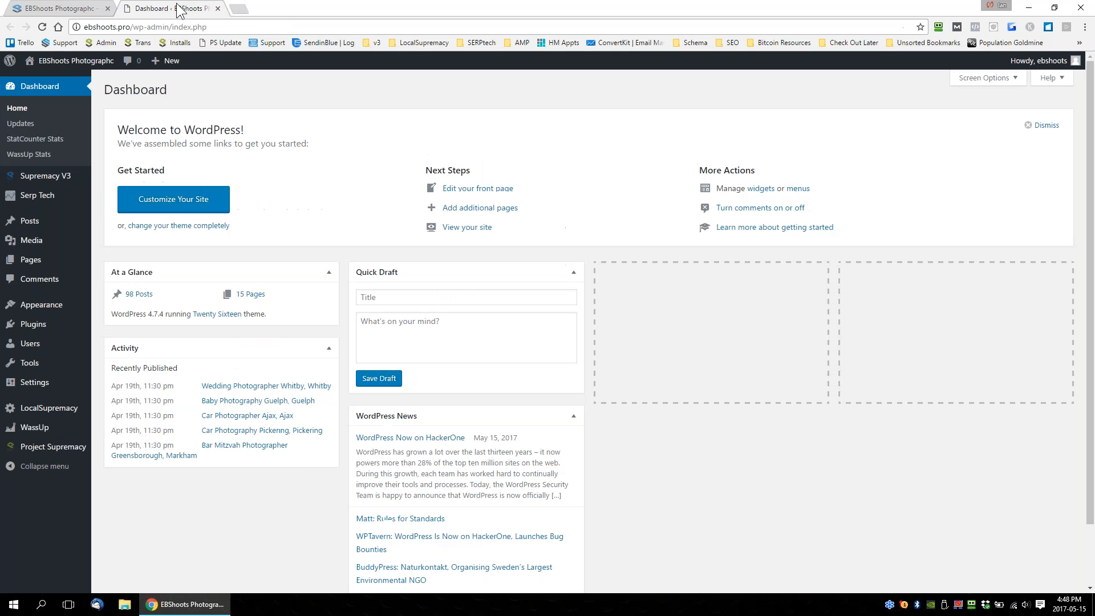
pyautogui.click(222, 42)
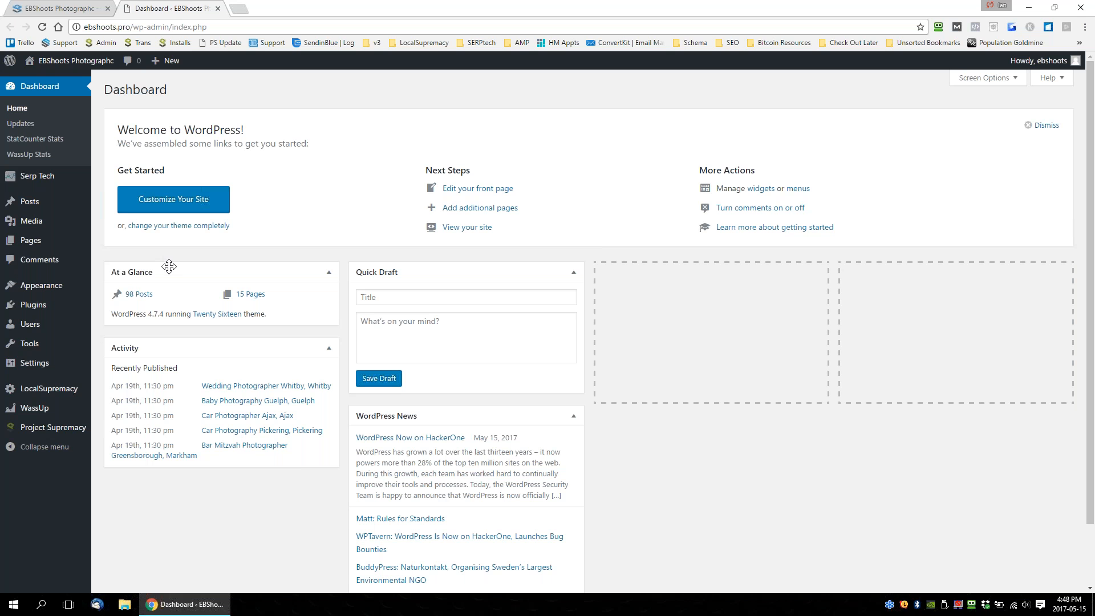
pyautogui.click(98, 8)
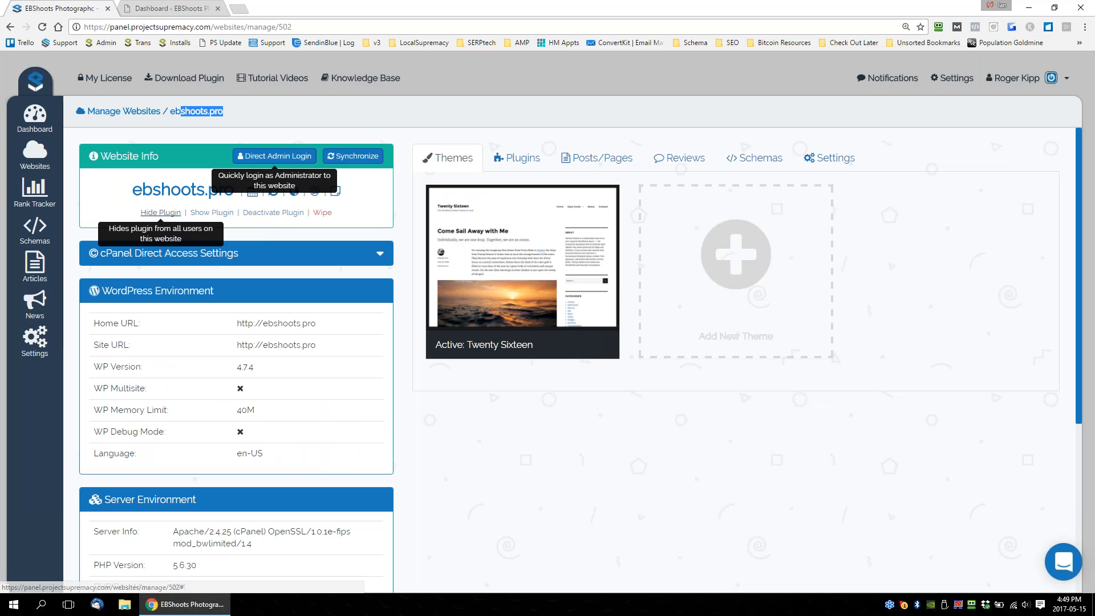
# Show the Project Supremacy plugin again on ebshoots.pro and check the menu of its reloaded WordPress dashboard.
pyautogui.click(211, 212)
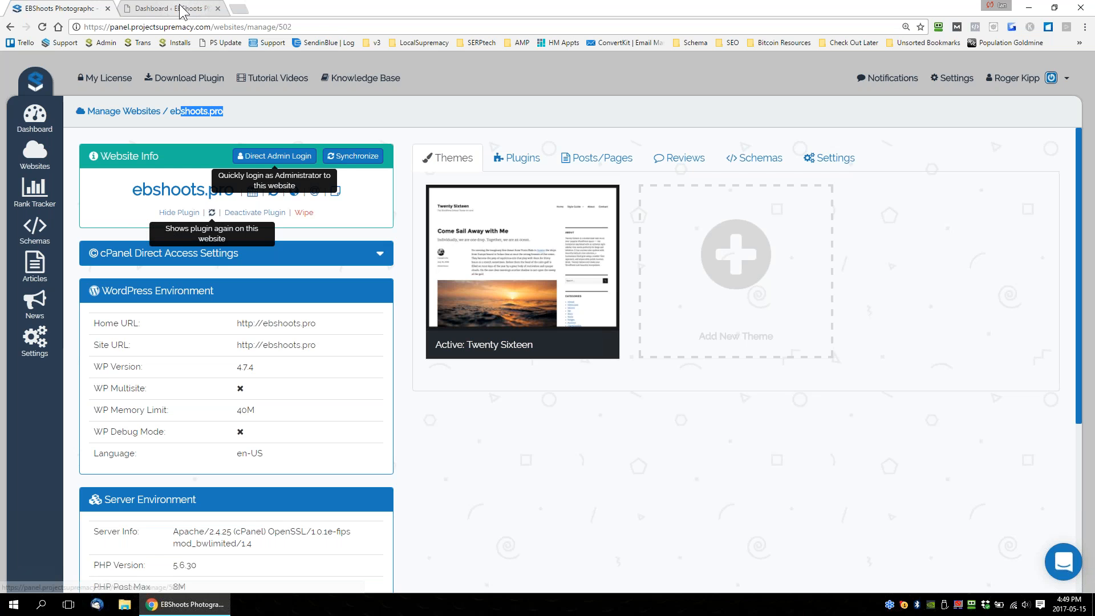
pyautogui.click(194, 9)
pyautogui.moveTo(35, 180)
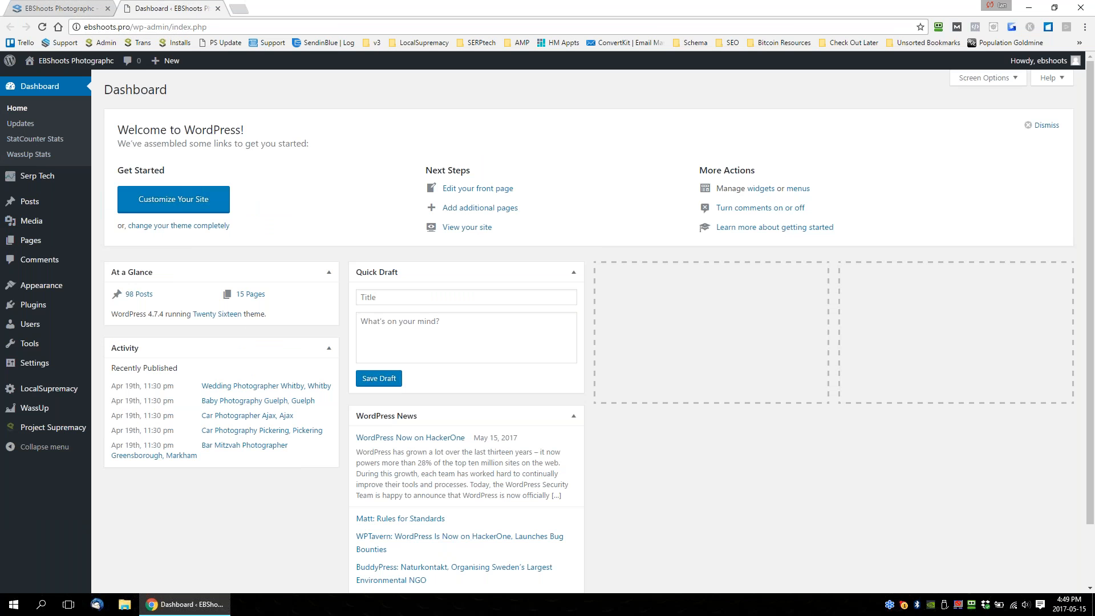
pyautogui.press('F5')
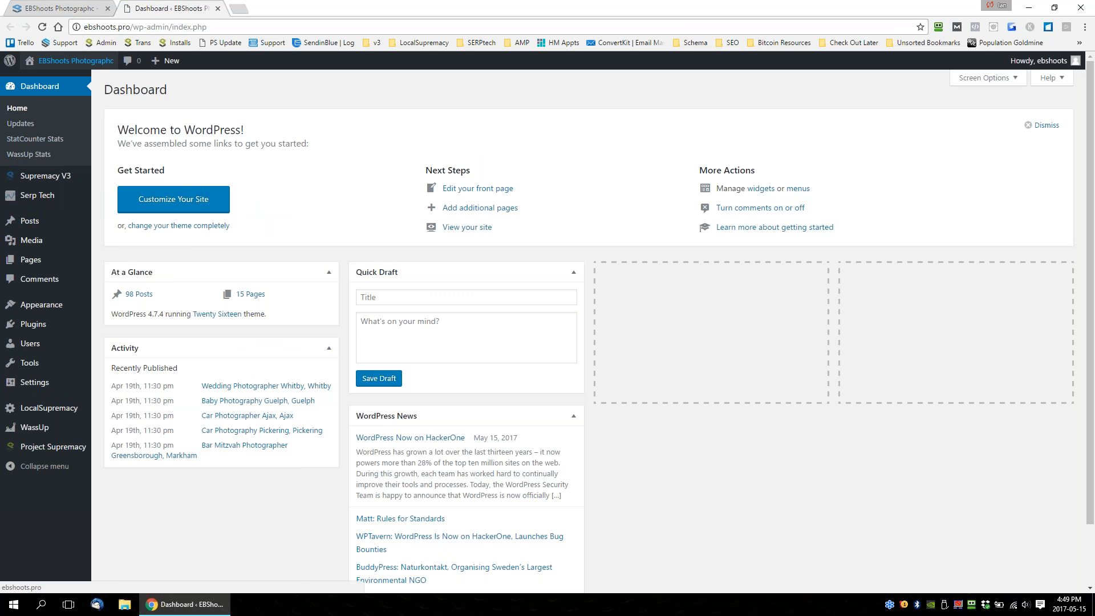
pyautogui.moveTo(63, 198)
pyautogui.click(57, 8)
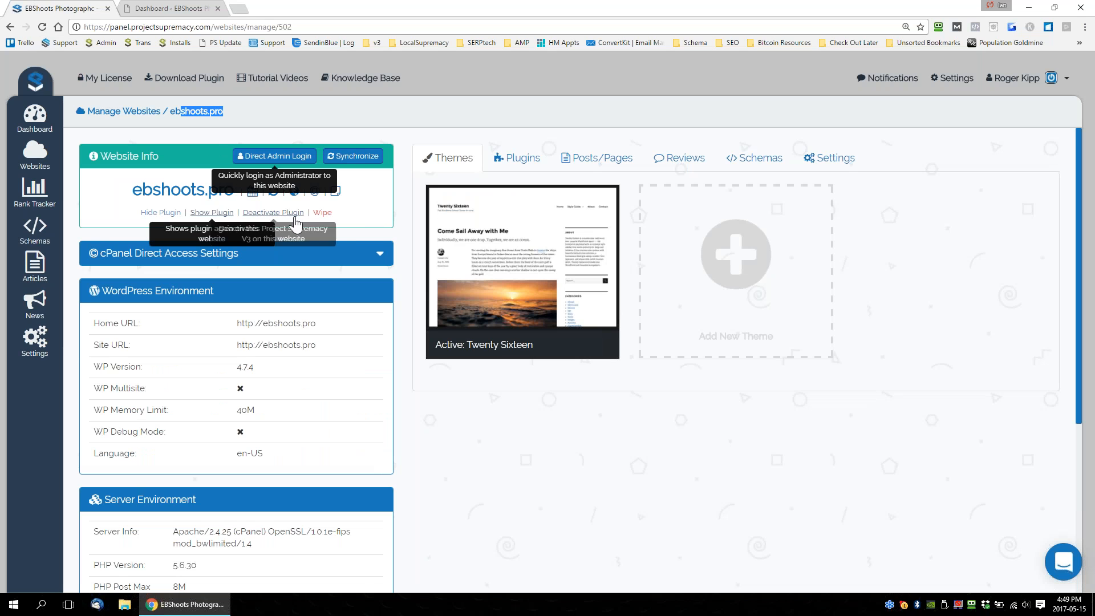
# Examine the Wipe option and the cPanel Direct Access URL, username and password fields of ebshoots.pro, and return to the websites overview.
pyautogui.click(358, 224)
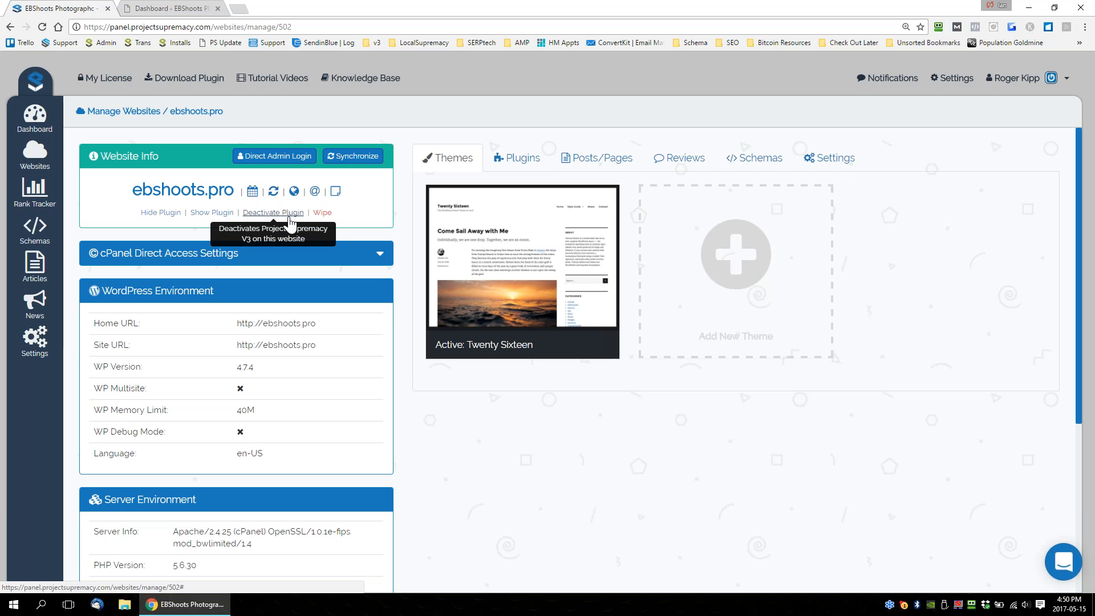
pyautogui.doubleClick(316, 214)
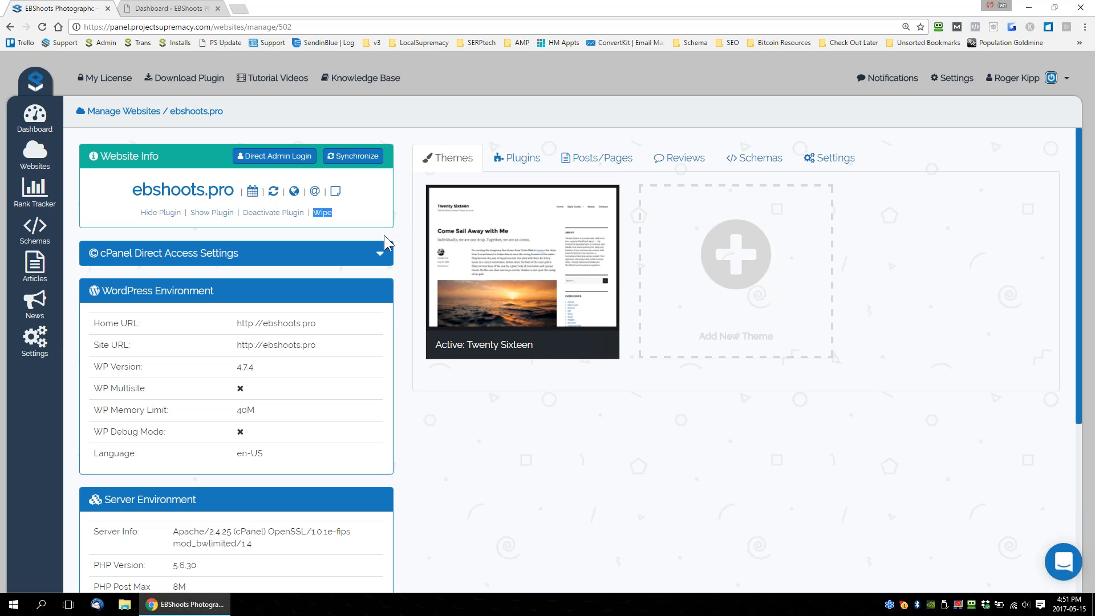
pyautogui.click(380, 253)
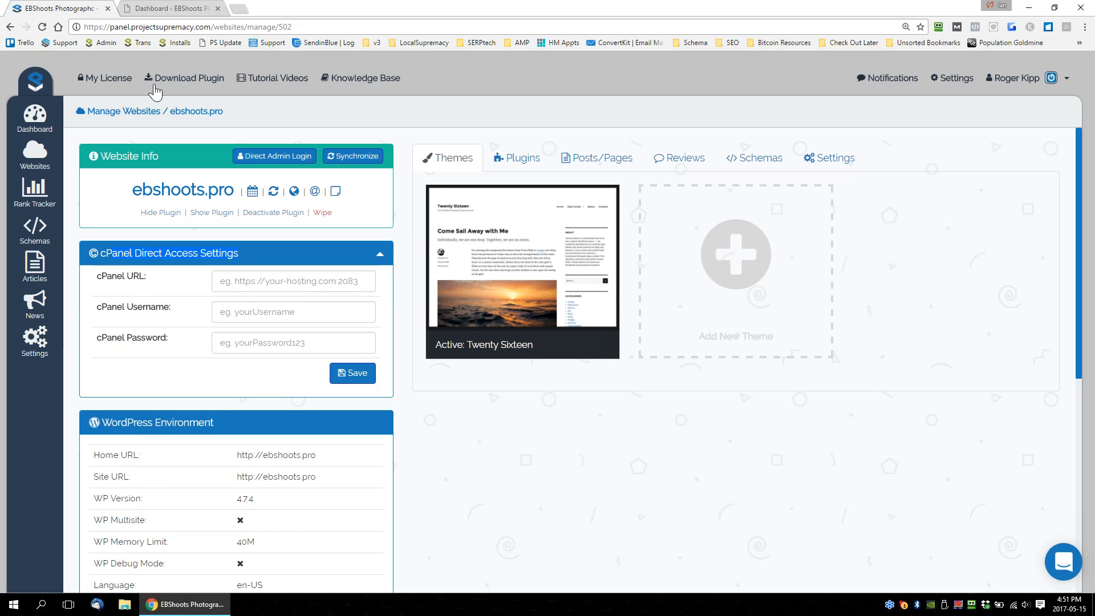
pyautogui.moveTo(223, 112); pyautogui.dragTo(170, 112)
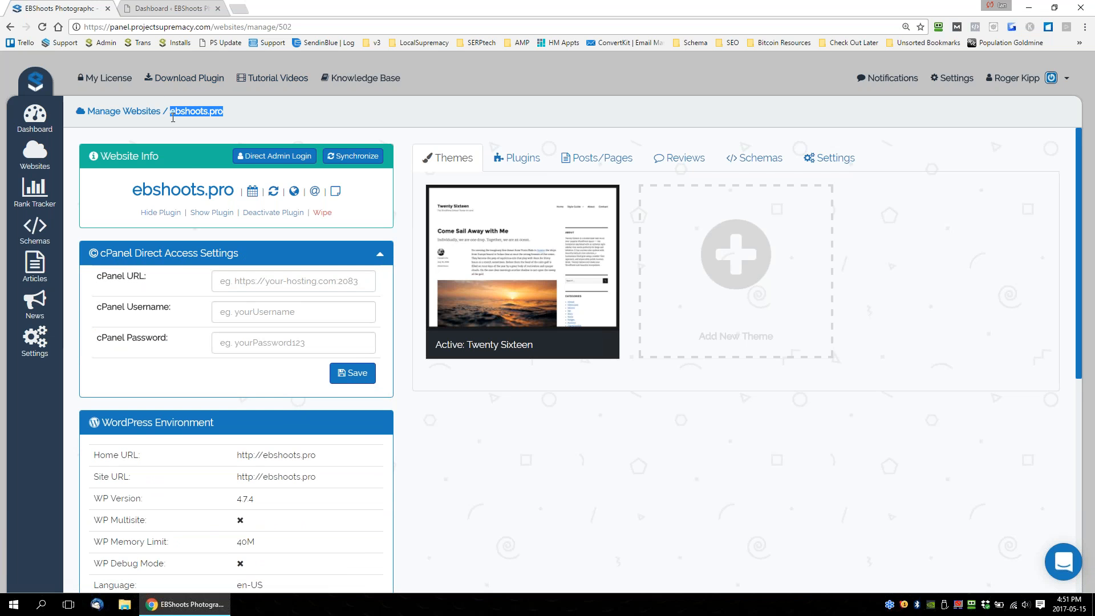
pyautogui.click(269, 279)
pyautogui.click(246, 313)
pyautogui.click(231, 342)
pyautogui.click(74, 189)
pyautogui.click(35, 163)
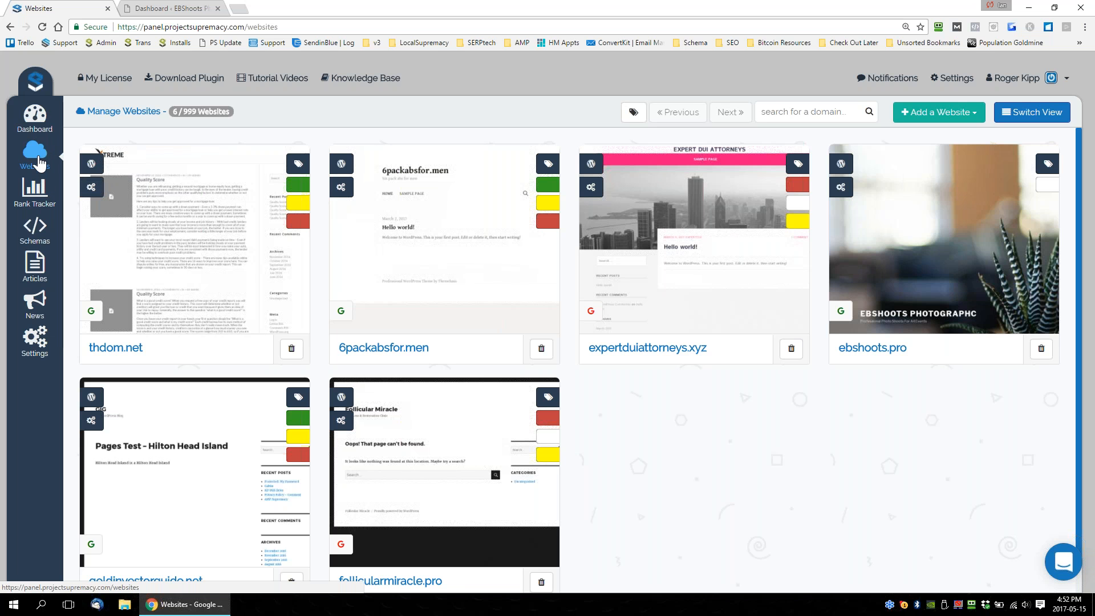
# Open the management page of ebshoots.pro from the websites overview and close the site's WordPress dashboard tab.
pyautogui.scroll(-1, 811, 338)
pyautogui.scroll(1, 810, 338)
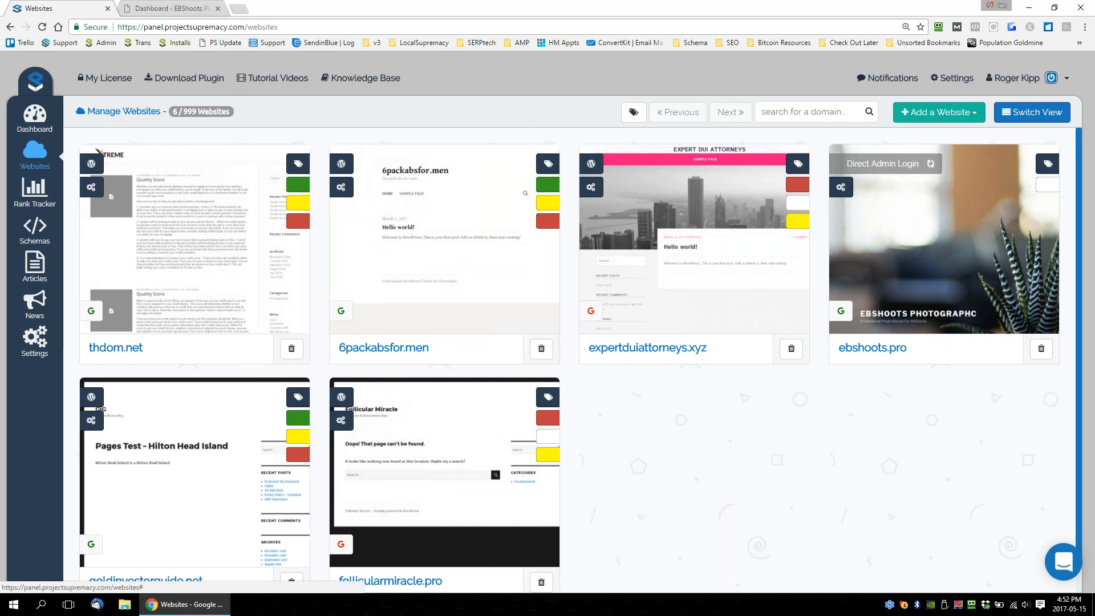
pyautogui.click(870, 196)
pyautogui.click(223, 8)
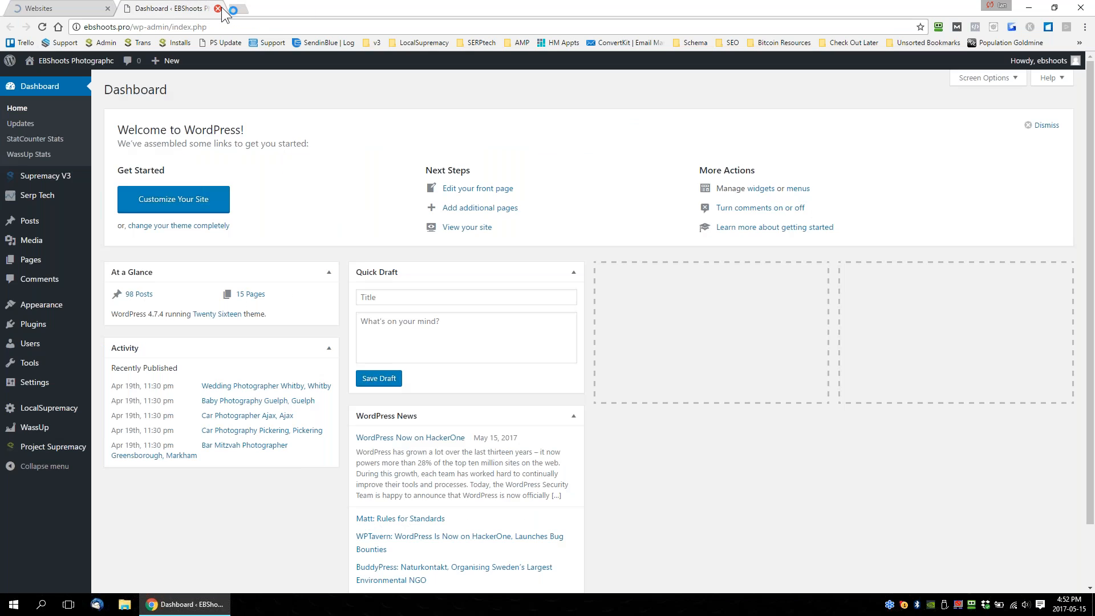
pyautogui.click(219, 8)
pyautogui.click(219, 9)
pyautogui.click(962, 220)
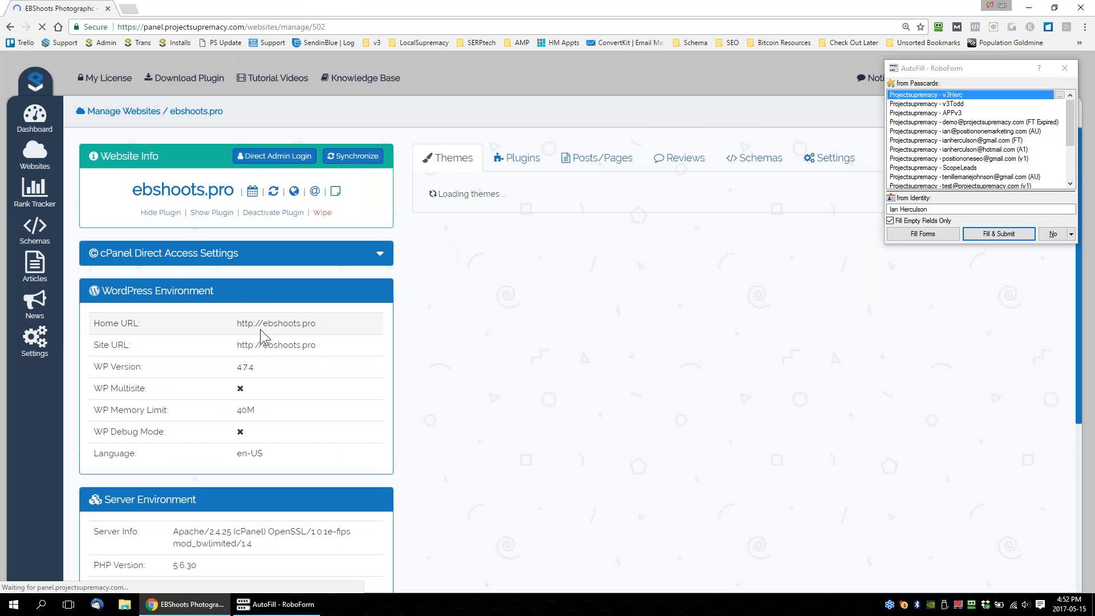
# Examine the WordPress Environment details of ebshoots.pro, including home and site URL, WP version, multisite, memory limit, debug mode and language.
pyautogui.scroll(-4, 260, 330)
pyautogui.scroll(4, 286, 255)
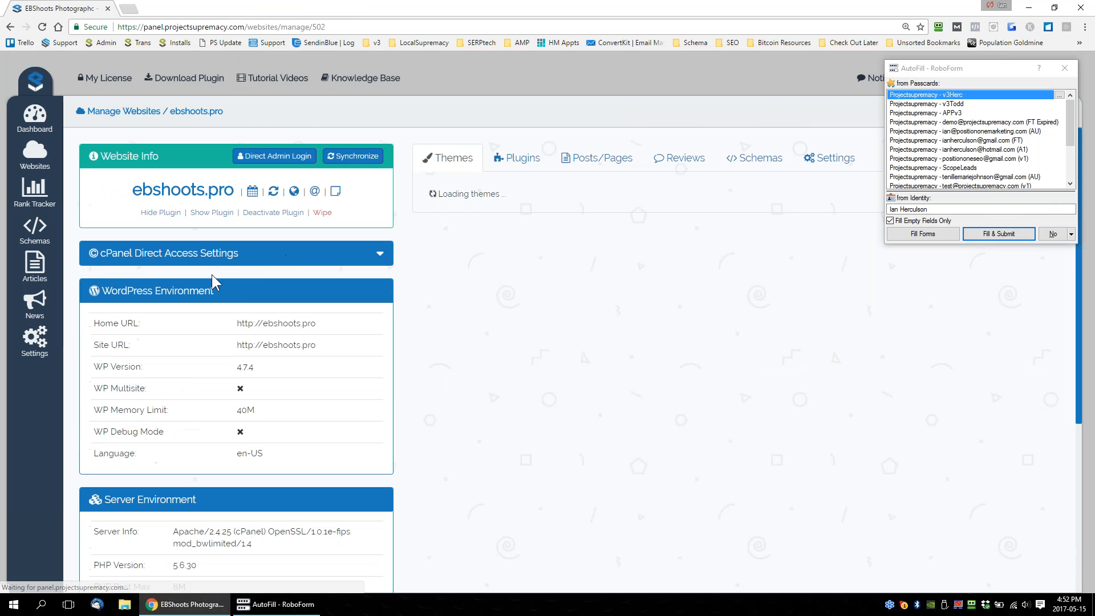
pyautogui.tripleClick(171, 295)
pyautogui.scroll(-4, 172, 297)
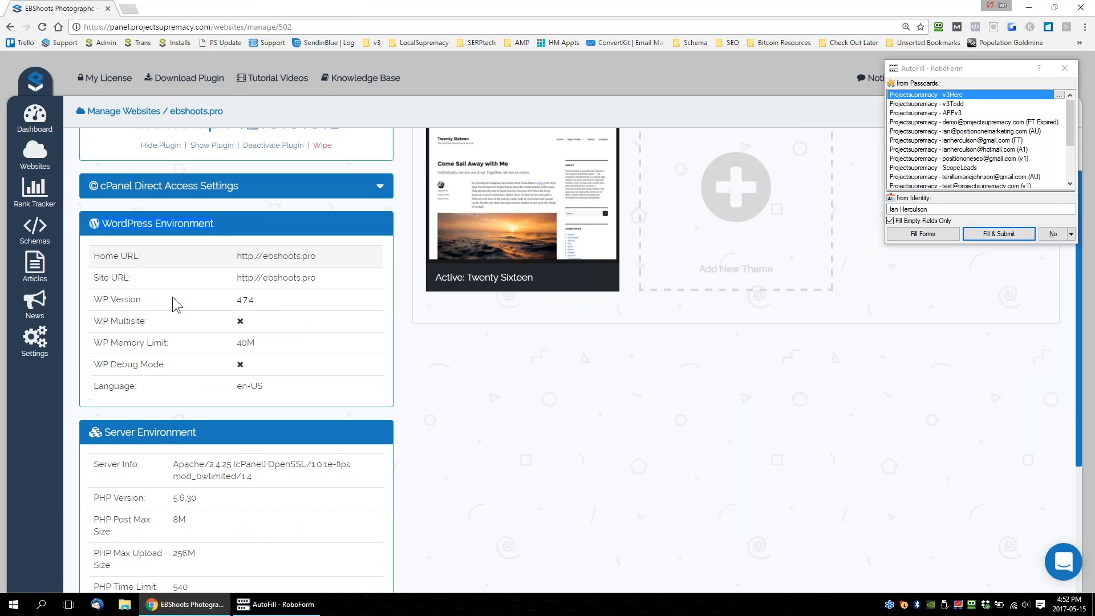
pyautogui.scroll(3, 205, 306)
pyautogui.hotkey('ctrl', '+')
pyautogui.hotkey('ctrl', '+')
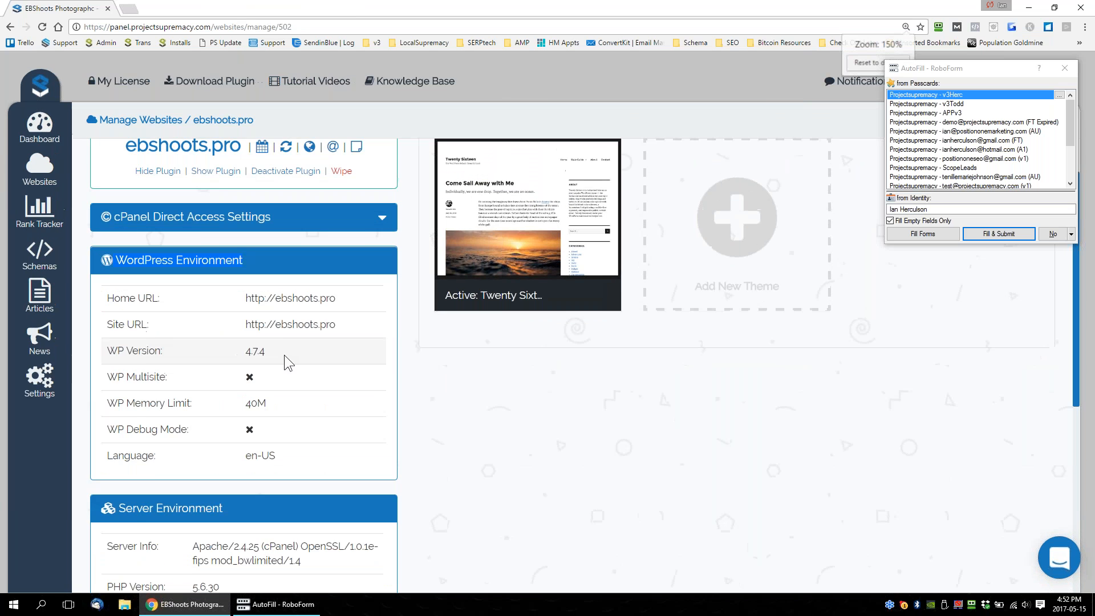
pyautogui.scroll(-2, 194, 342)
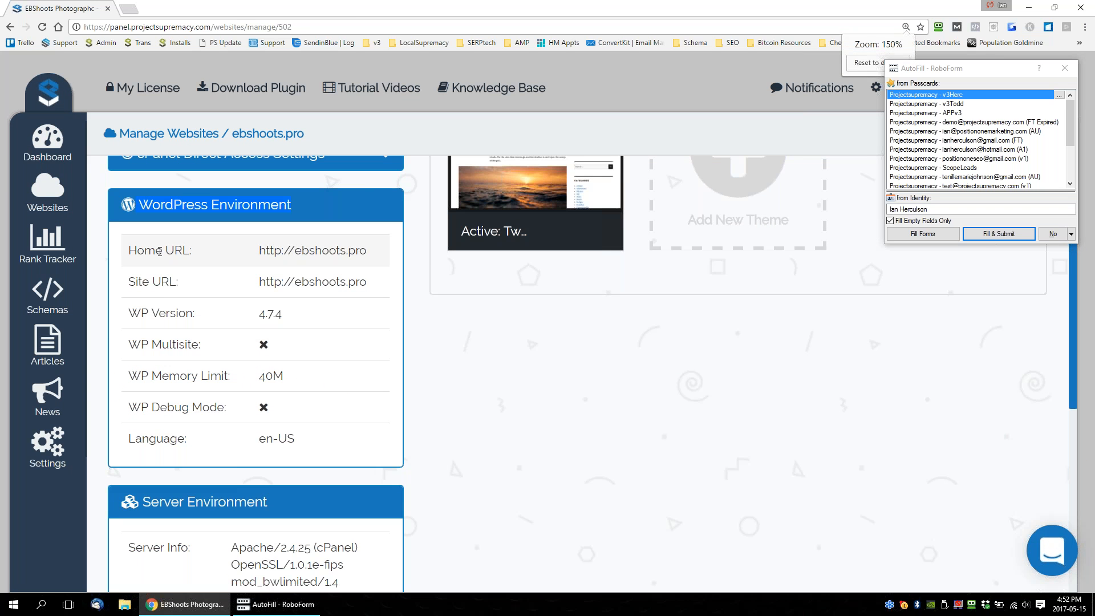
pyautogui.tripleClick(285, 250)
pyautogui.moveTo(317, 321); pyautogui.dragTo(238, 323)
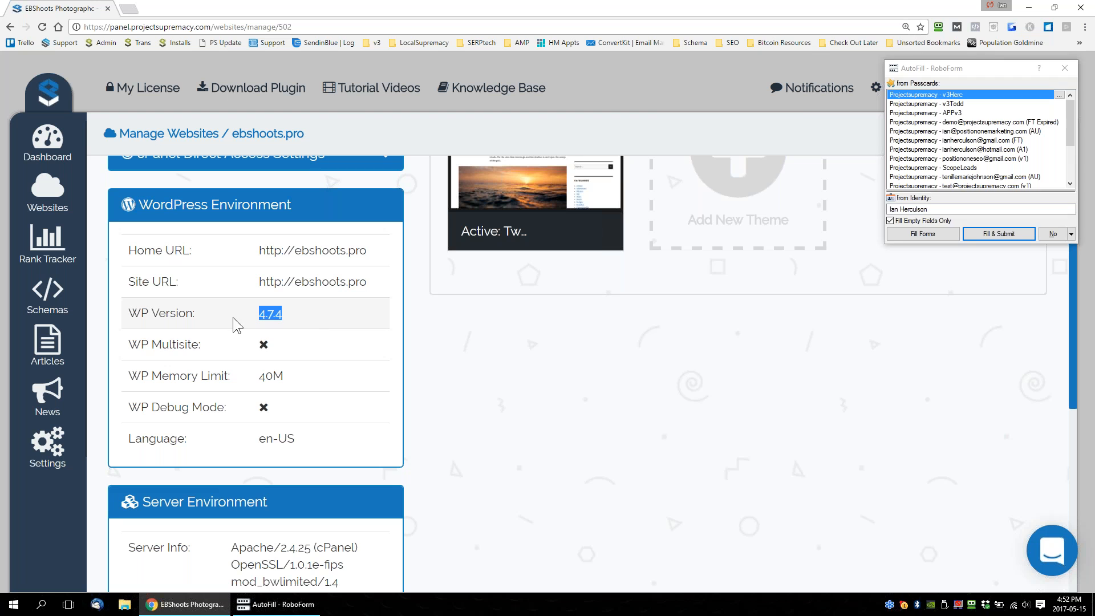
pyautogui.click(272, 325)
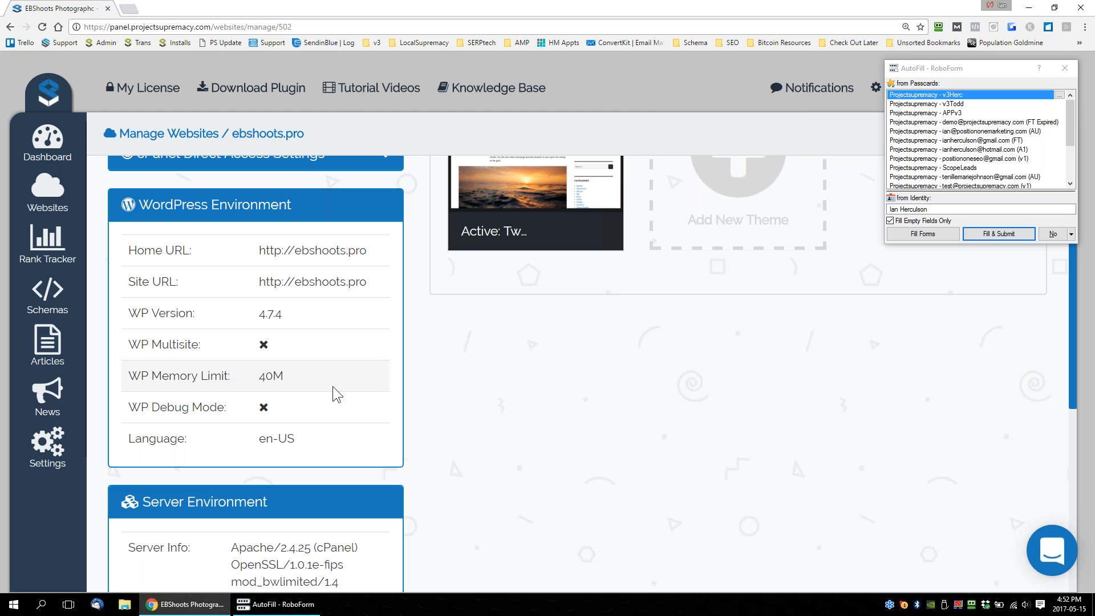
pyautogui.doubleClick(268, 376)
pyautogui.moveTo(335, 451); pyautogui.dragTo(232, 447)
pyautogui.click(228, 401)
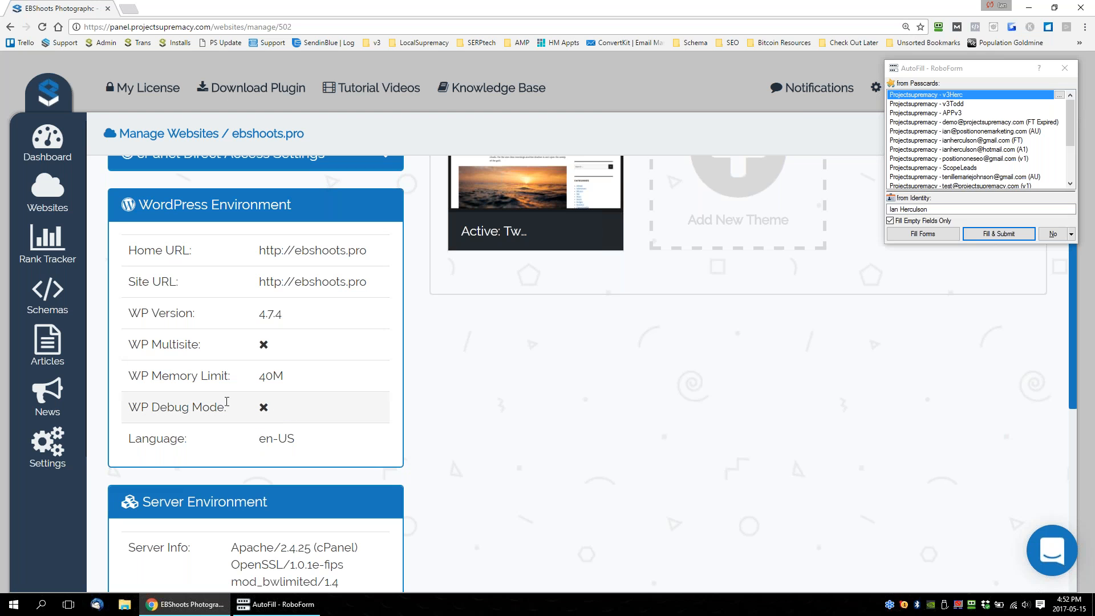
pyautogui.moveTo(319, 441); pyautogui.dragTo(254, 440)
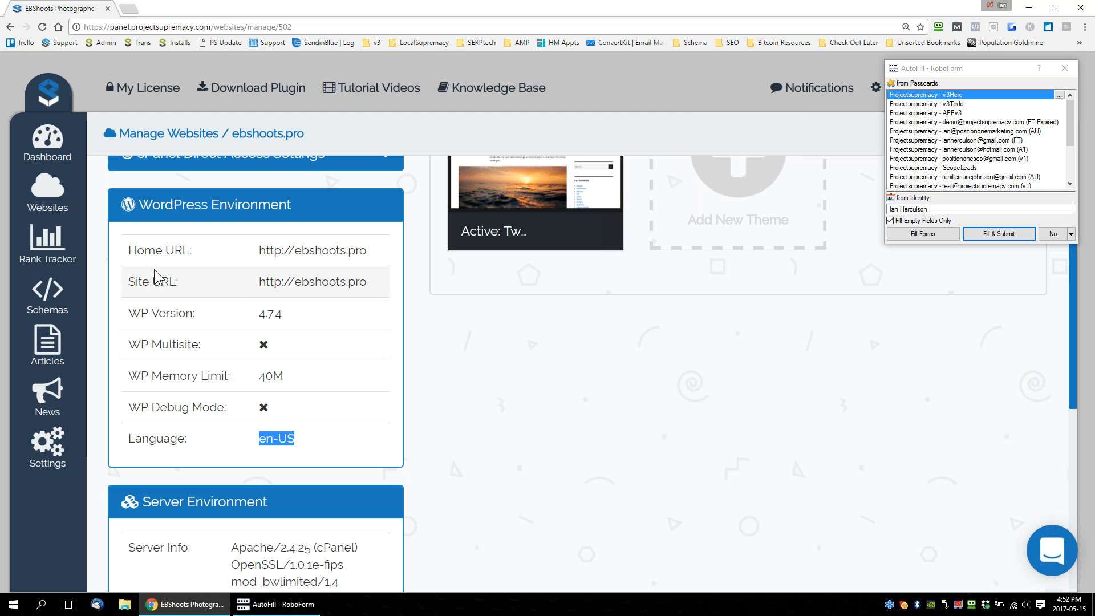
pyautogui.moveTo(126, 252); pyautogui.dragTo(328, 437)
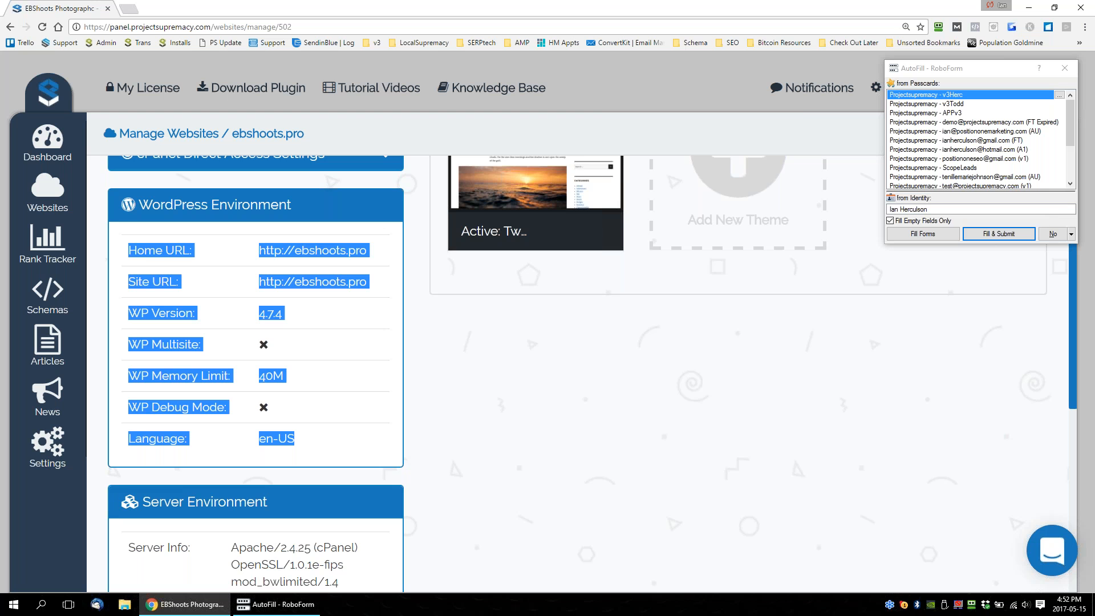
# Examine the Server Environment details of ebshoots.pro, from server info and PHP limits to WP Remote Post, and dismiss the RoboForm autofill window.
pyautogui.scroll(-1, 344, 377)
pyautogui.scroll(-2, 343, 365)
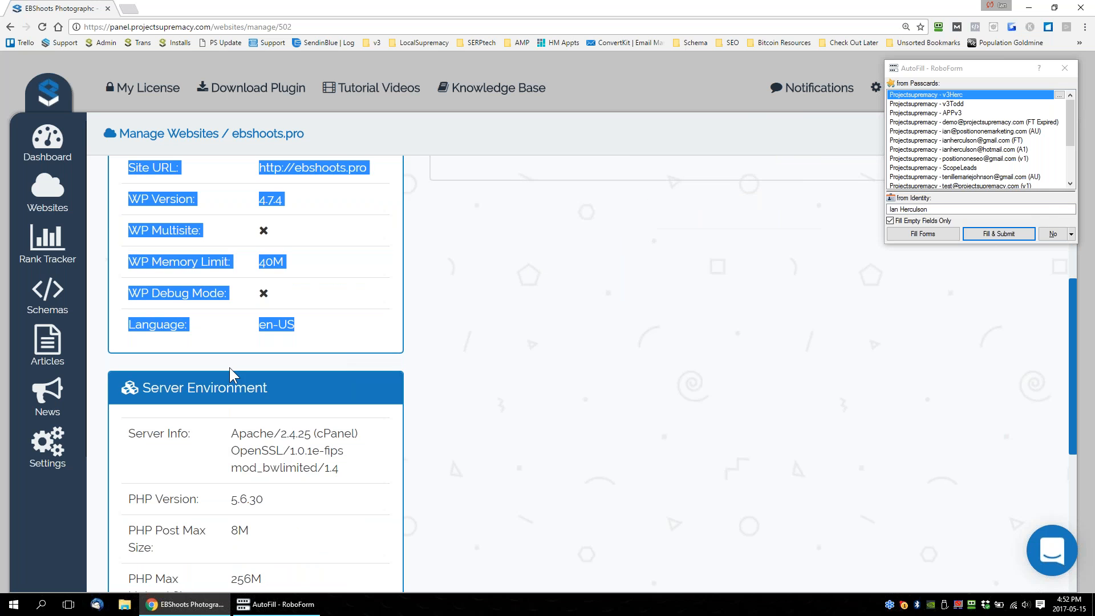
pyautogui.moveTo(277, 390); pyautogui.dragTo(130, 390)
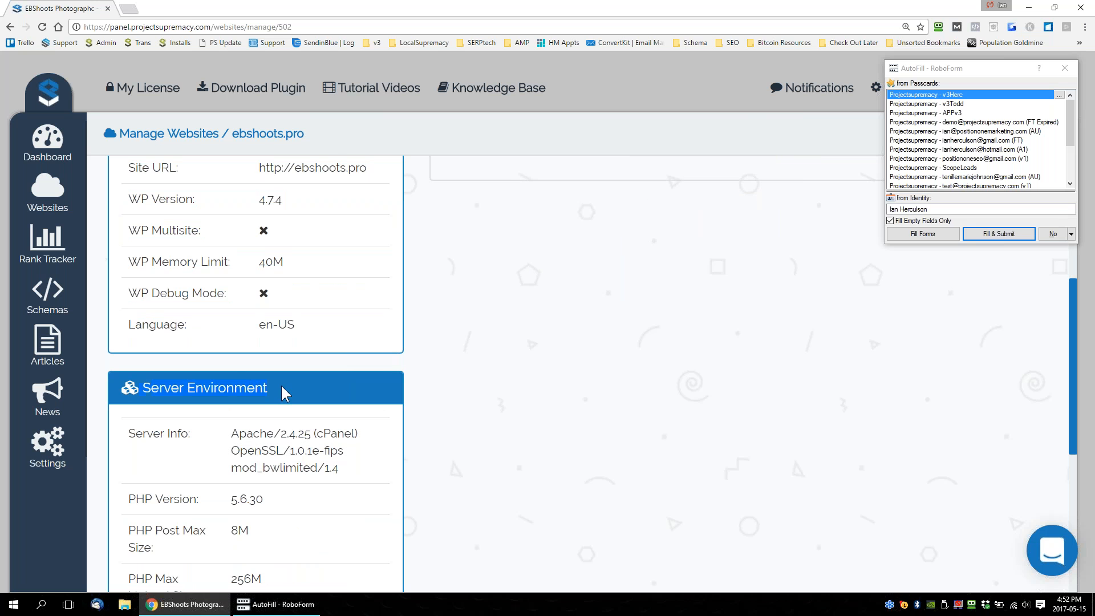
pyautogui.scroll(-3, 284, 391)
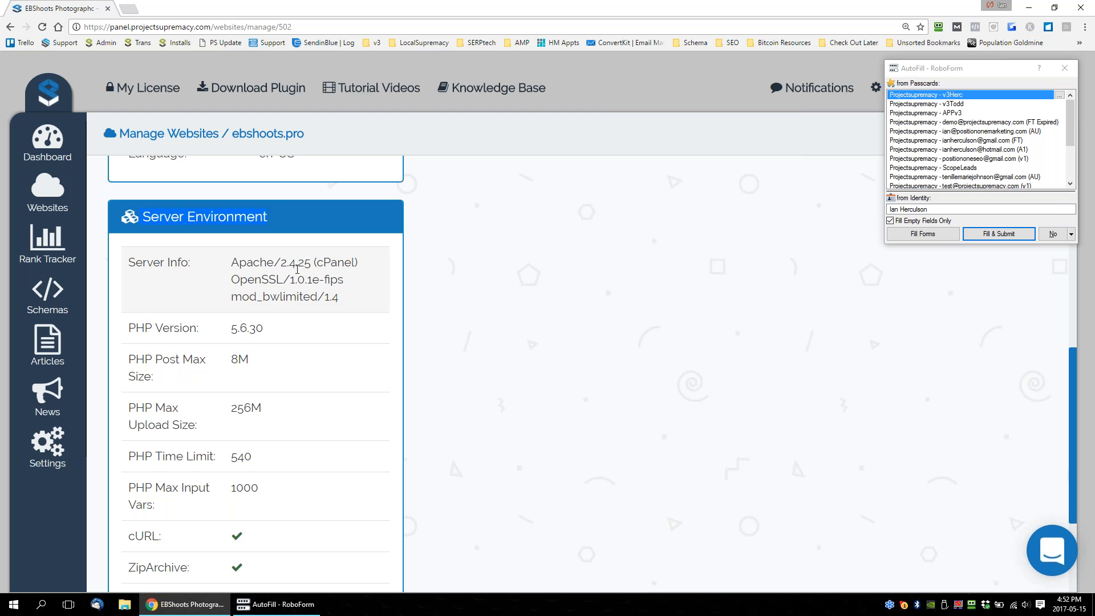
pyautogui.scroll(-1, 333, 266)
pyautogui.moveTo(263, 271); pyautogui.dragTo(180, 272)
pyautogui.scroll(-1, 245, 296)
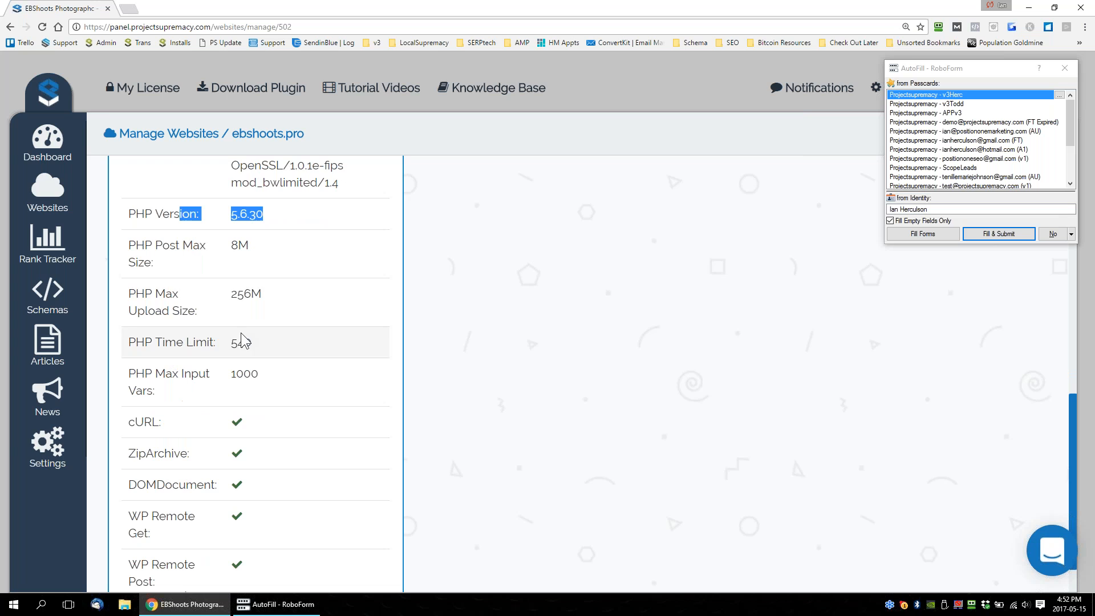
pyautogui.hotkey('ctrl', '-')
pyautogui.hotkey('ctrl', '-')
pyautogui.hotkey('ctrl', '-')
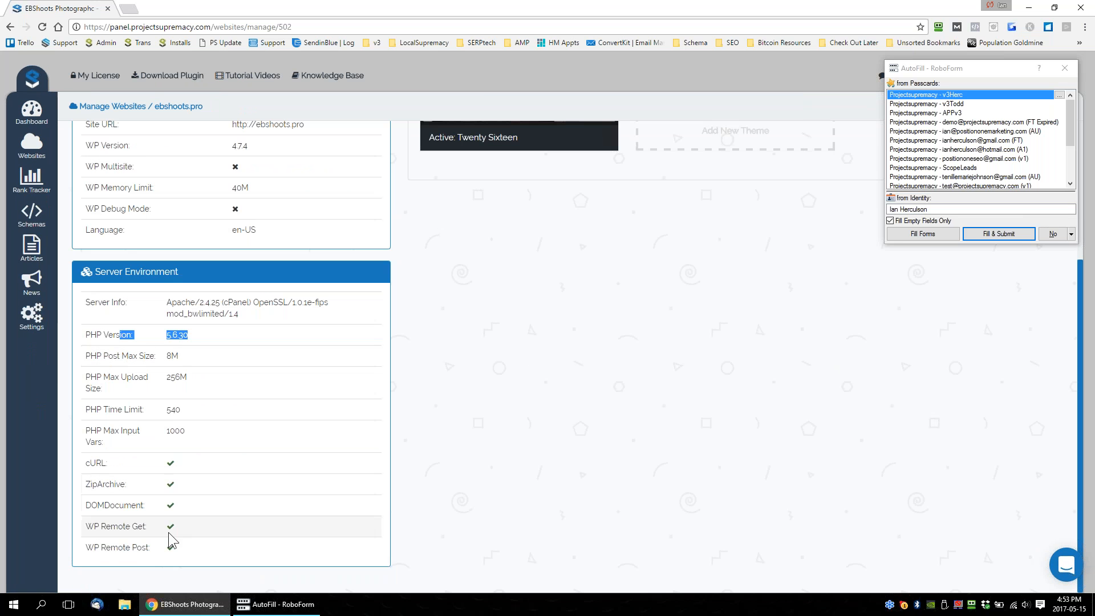
pyautogui.moveTo(185, 555); pyautogui.dragTo(86, 302)
pyautogui.click(272, 399)
pyautogui.scroll(3, 273, 399)
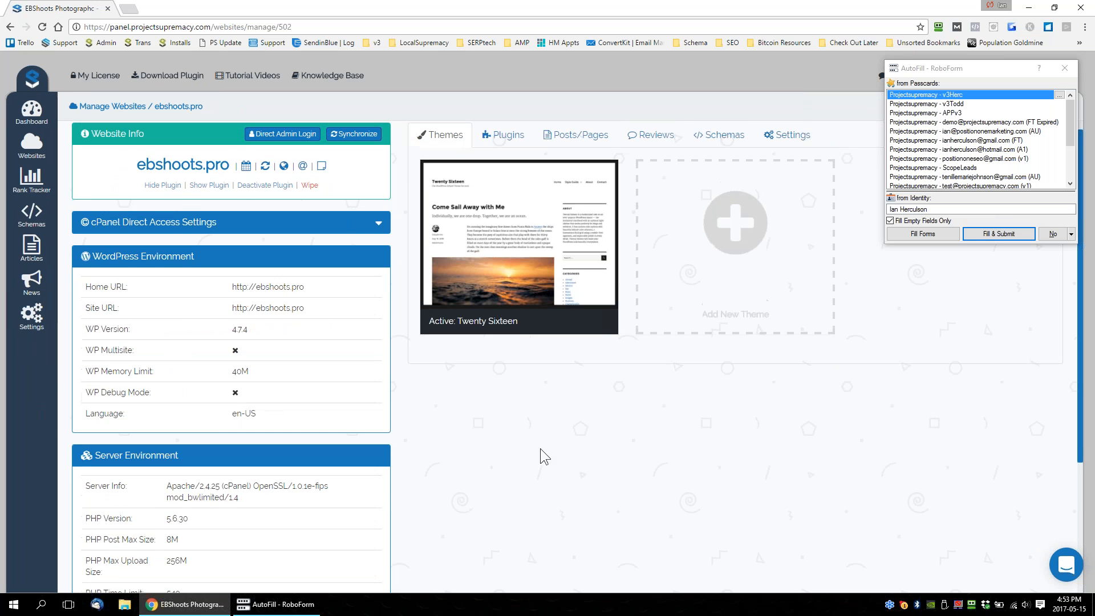
pyautogui.click(1053, 233)
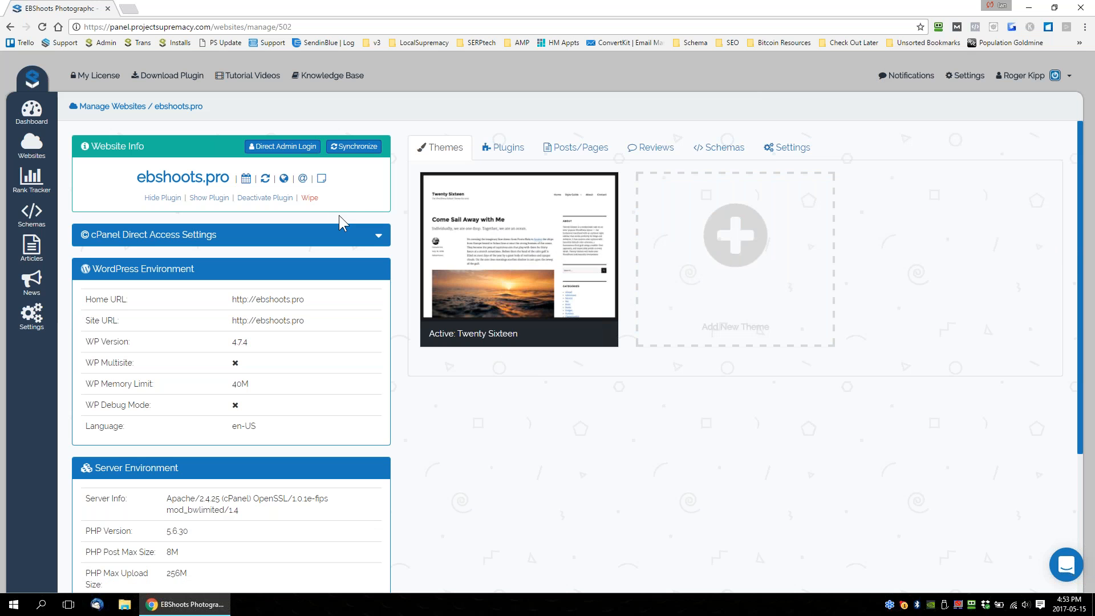
# Search the WordPress theme repository for 2015, check the uploaded themes under My Themes, and close the dialog.
pyautogui.click(662, 262)
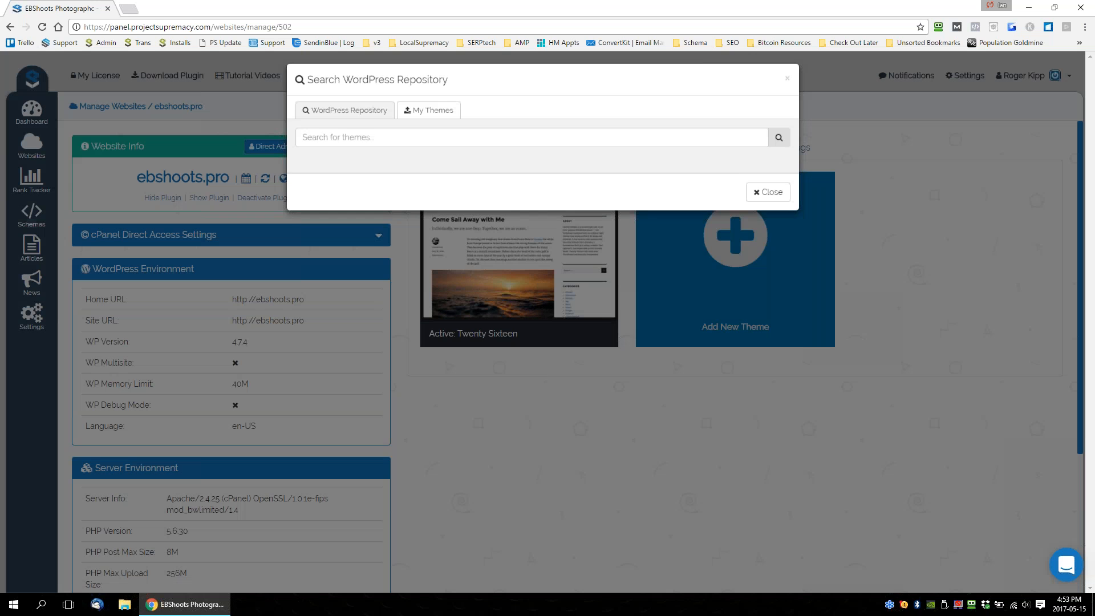
pyautogui.click(333, 145)
pyautogui.write('2015')
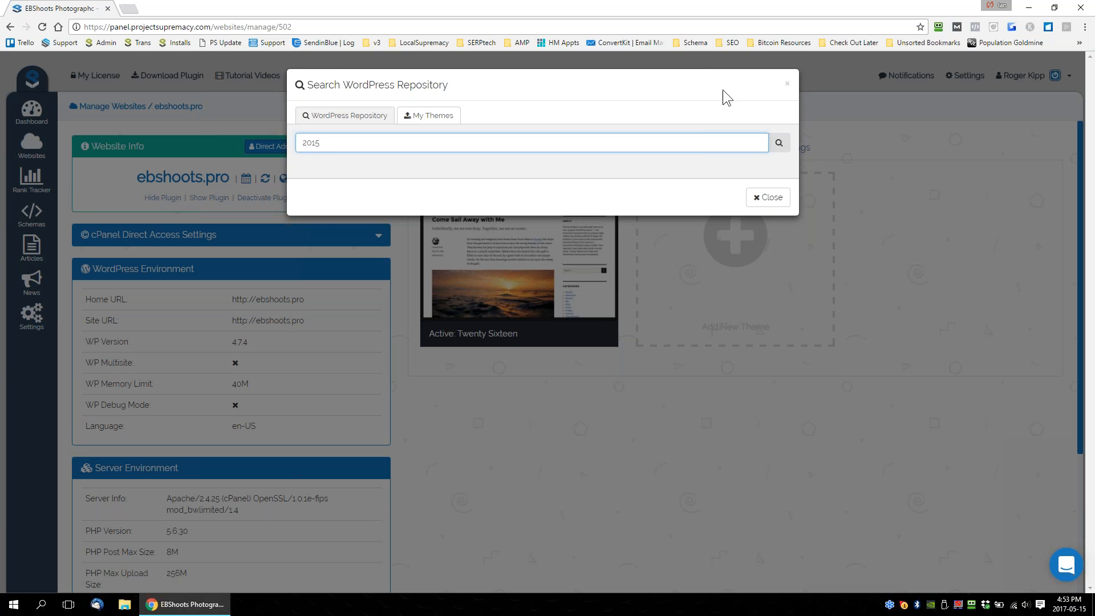
pyautogui.click(779, 142)
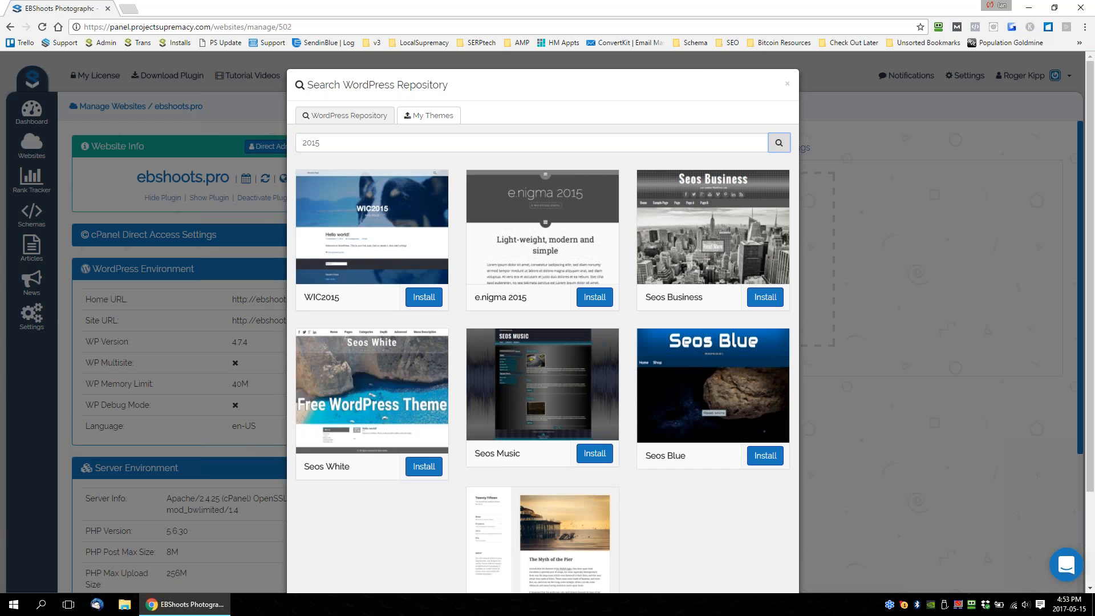
pyautogui.click(432, 117)
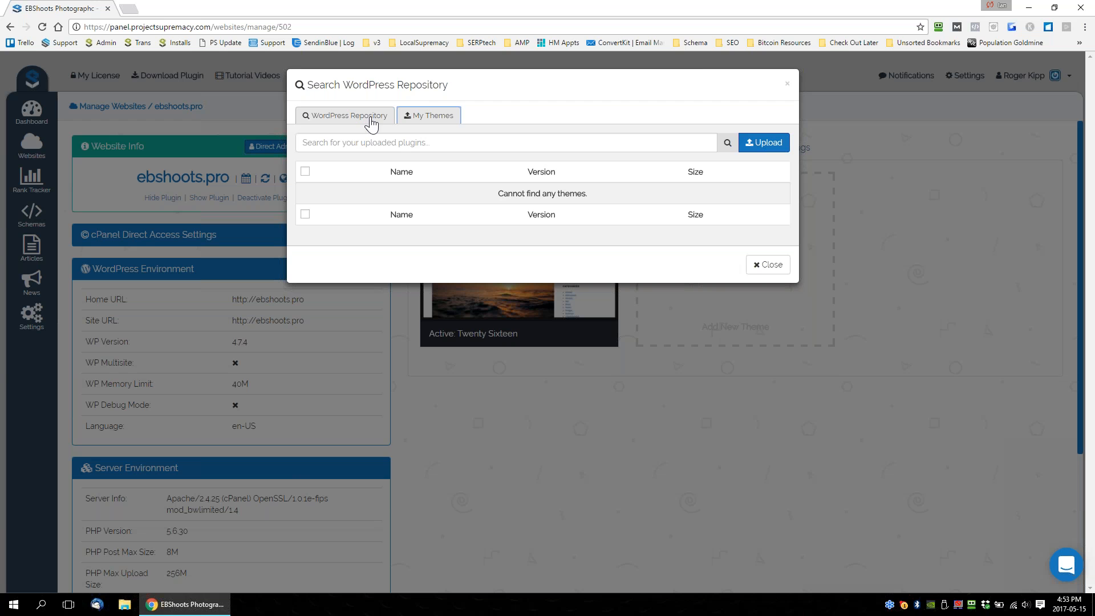
pyautogui.click(790, 84)
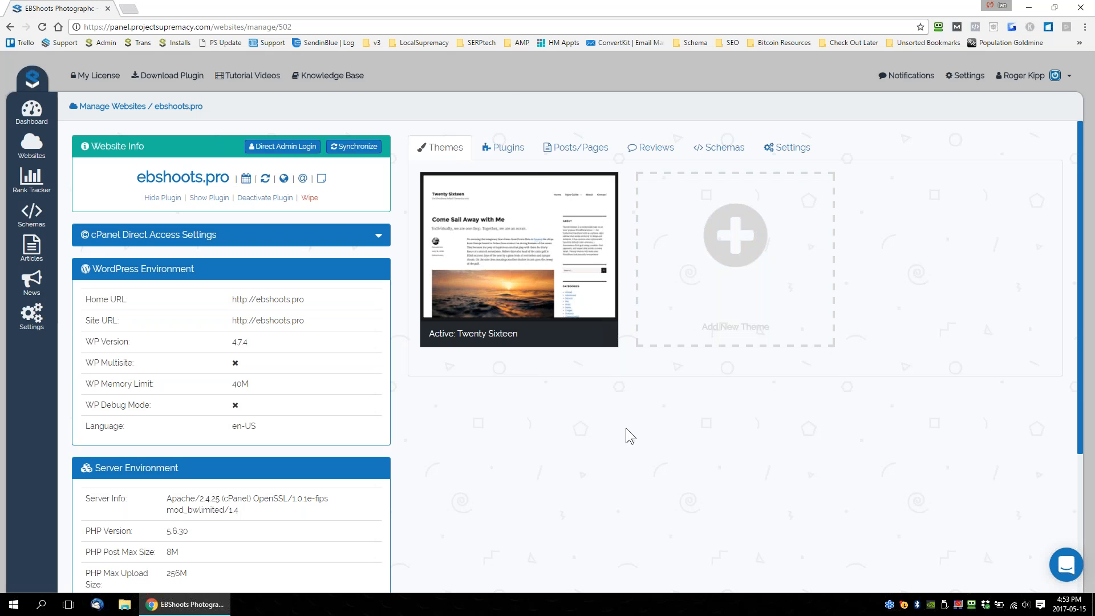
# Review the installed plugins, and view the content of the Vaughan Engagement Photographer page in Quick Edit without saving.
pyautogui.click(505, 147)
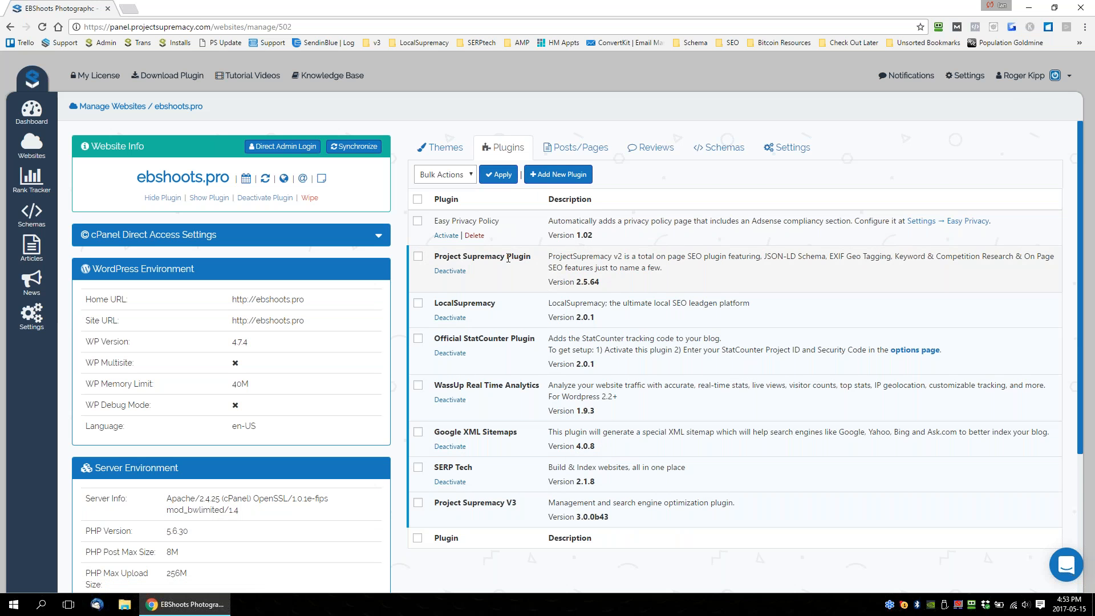
pyautogui.click(581, 150)
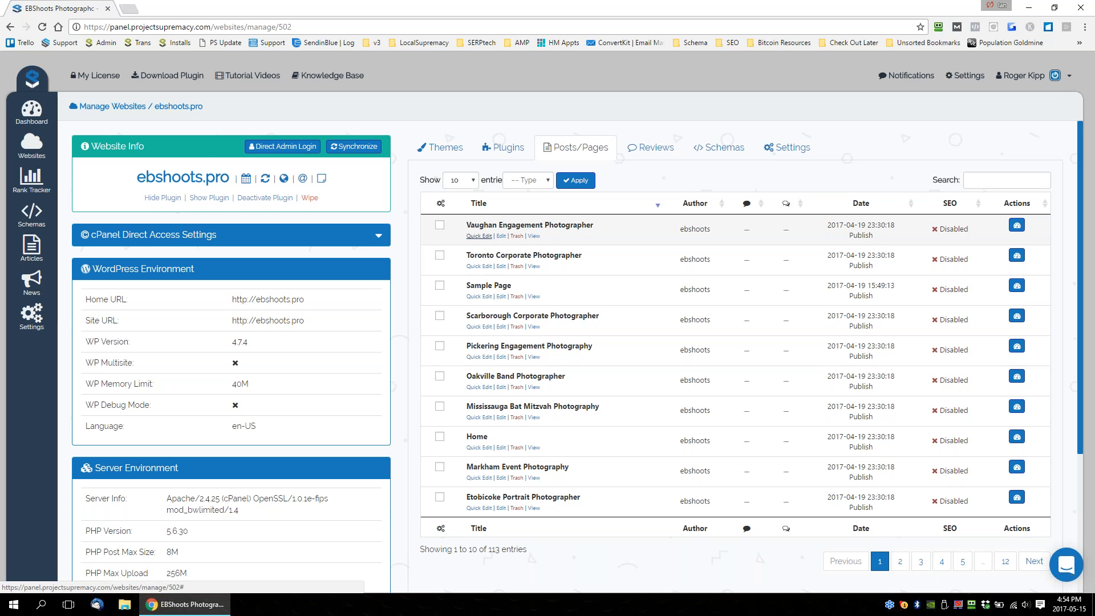
pyautogui.click(478, 235)
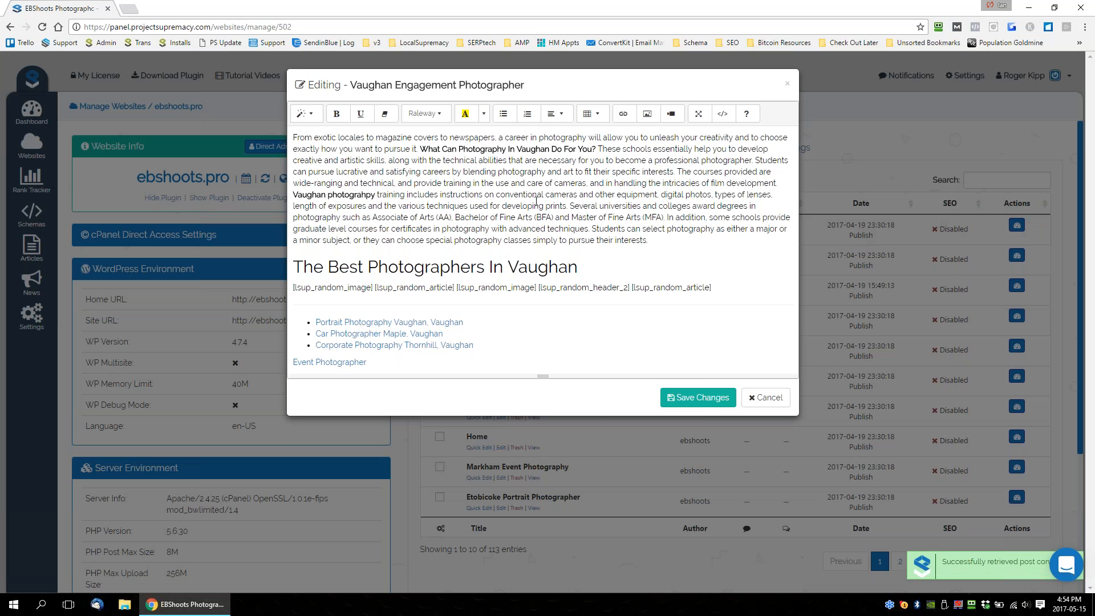
pyautogui.moveTo(444, 183); pyautogui.dragTo(593, 194)
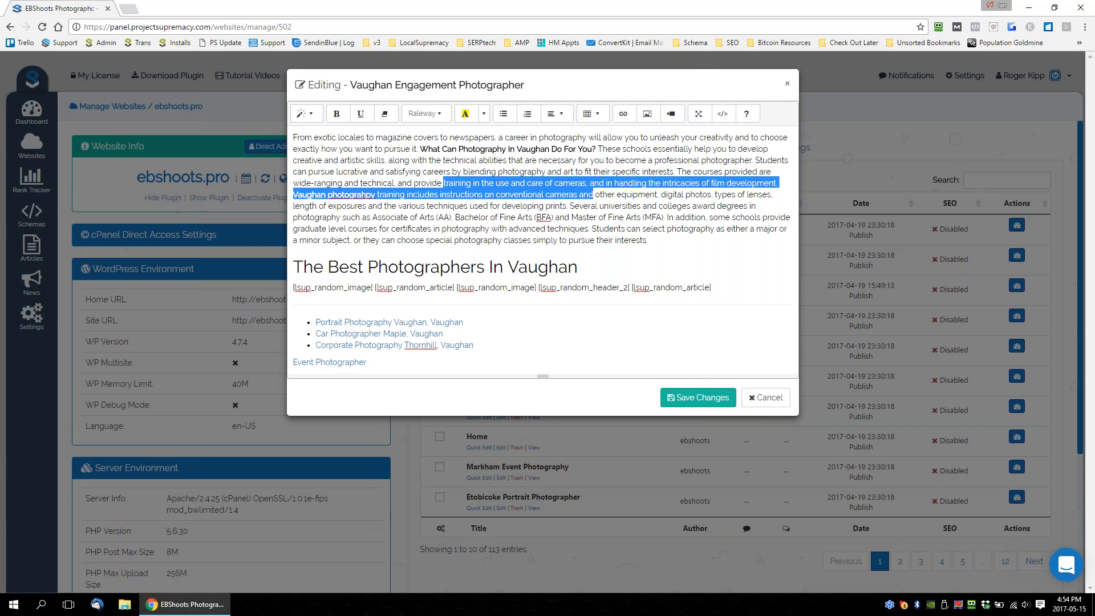
pyautogui.click(788, 84)
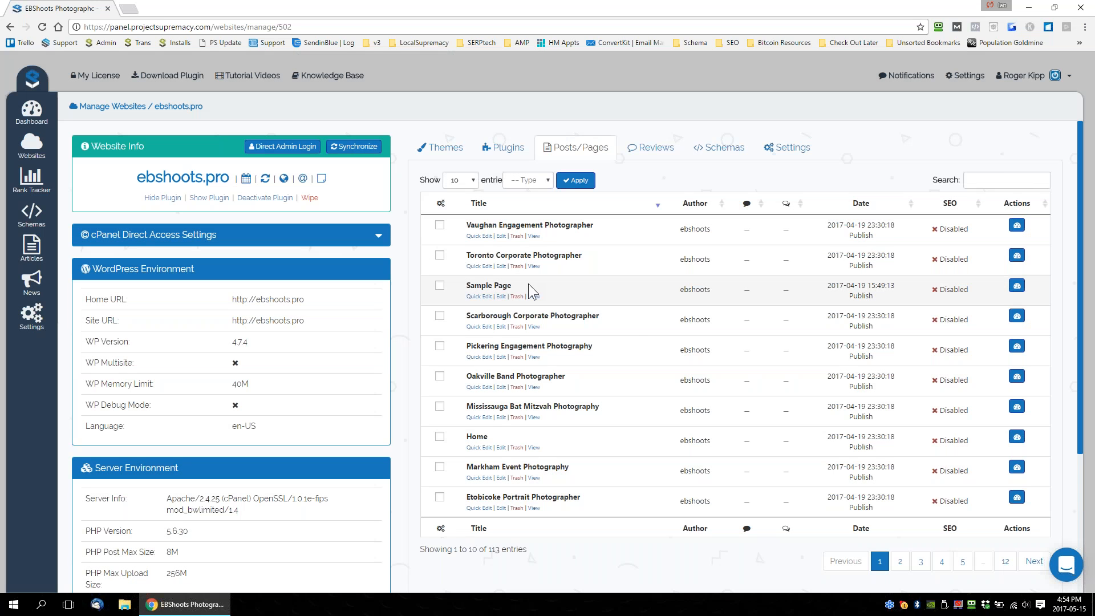
# Filter the posts and pages list of ebshoots.pro to Posts and check the number of entries.
pyautogui.click(539, 180)
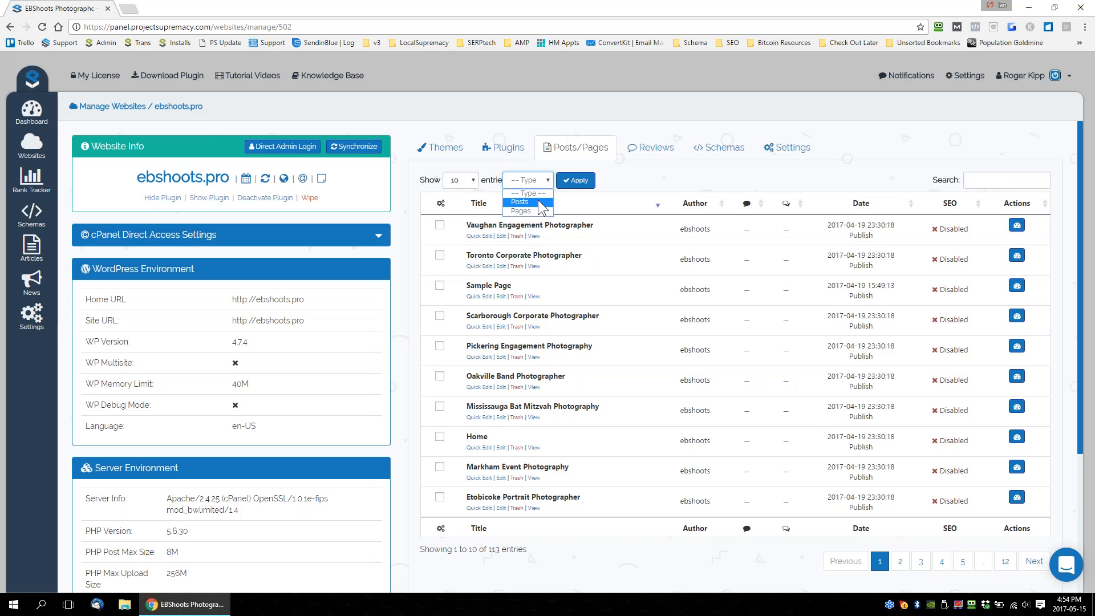
pyautogui.click(542, 202)
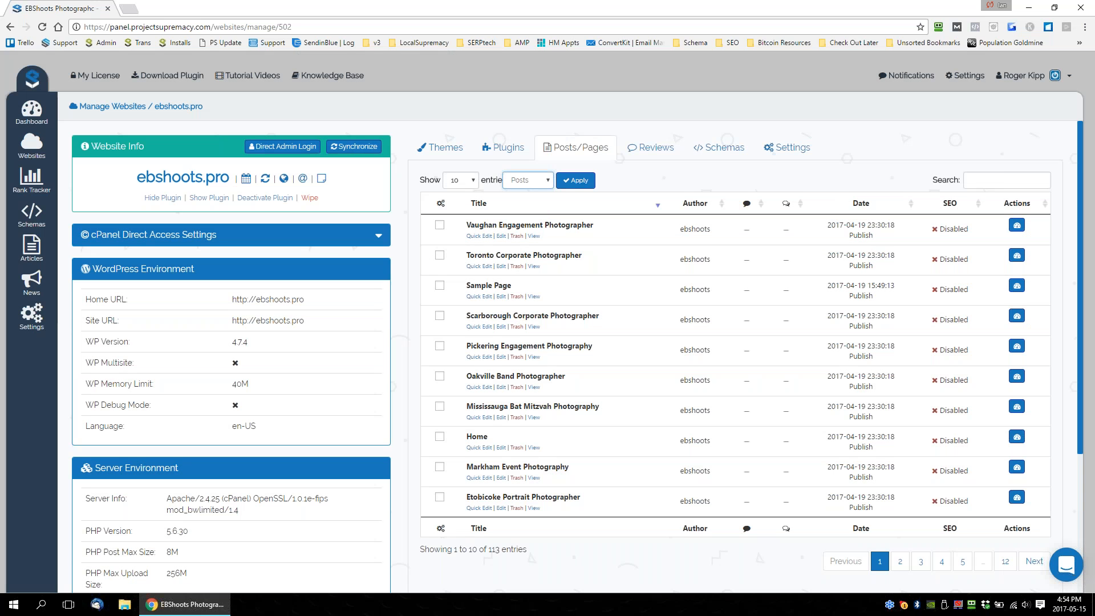
pyautogui.click(574, 181)
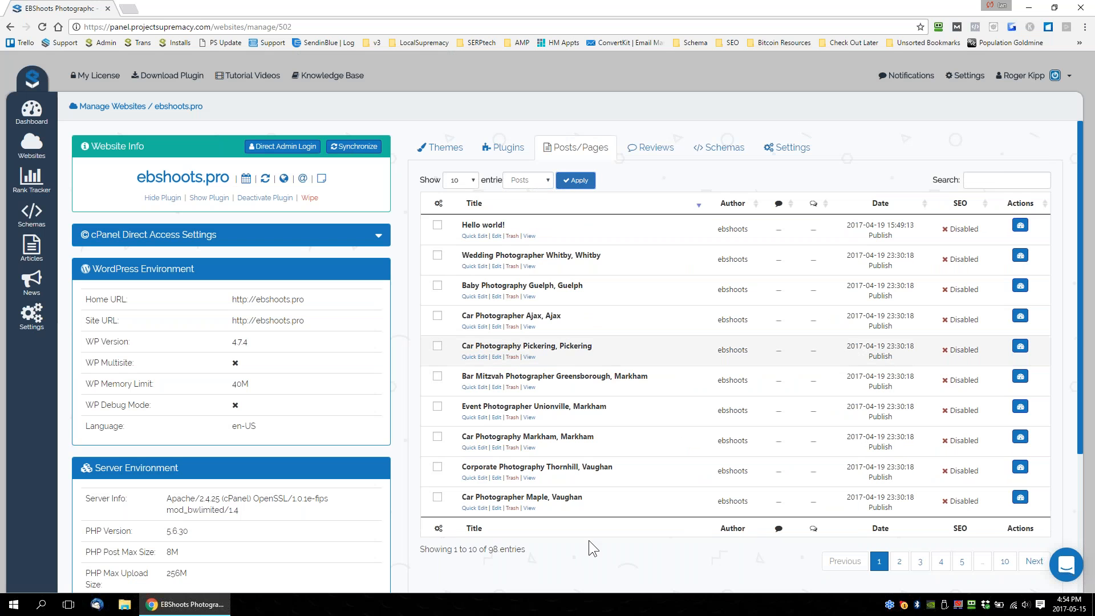
pyautogui.moveTo(498, 551); pyautogui.dragTo(479, 551)
pyautogui.click(499, 552)
# Filter the content list of ebshoots.pro by the type Pages.
pyautogui.click(528, 180)
pyautogui.click(529, 214)
pyautogui.click(528, 181)
pyautogui.click(522, 211)
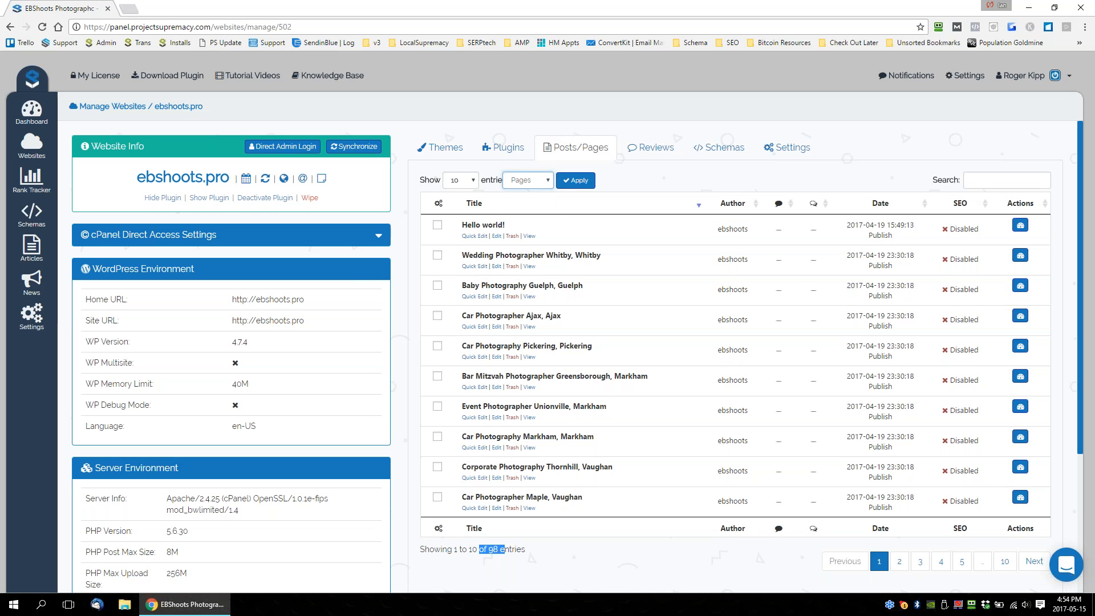
pyautogui.click(562, 183)
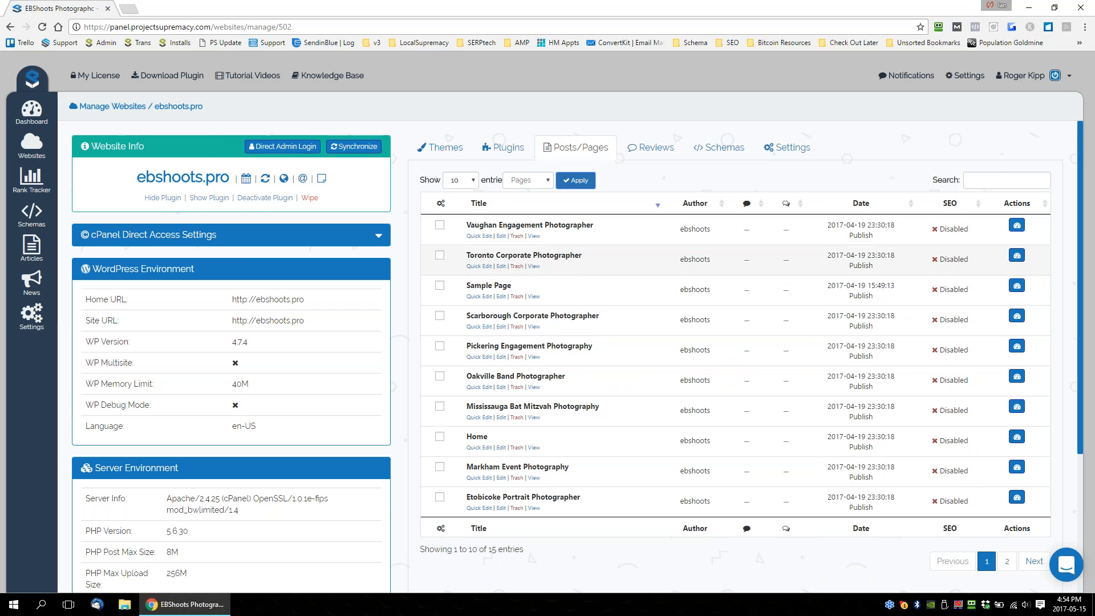
# Look through the filtered list of pages and open the Reviews list of ebshoots.pro.
pyautogui.scroll(-1, 538, 375)
pyautogui.scroll(-2, 550, 437)
pyautogui.scroll(1, 550, 437)
pyautogui.moveTo(512, 436); pyautogui.dragTo(489, 435)
pyautogui.scroll(2, 588, 457)
pyautogui.click(650, 150)
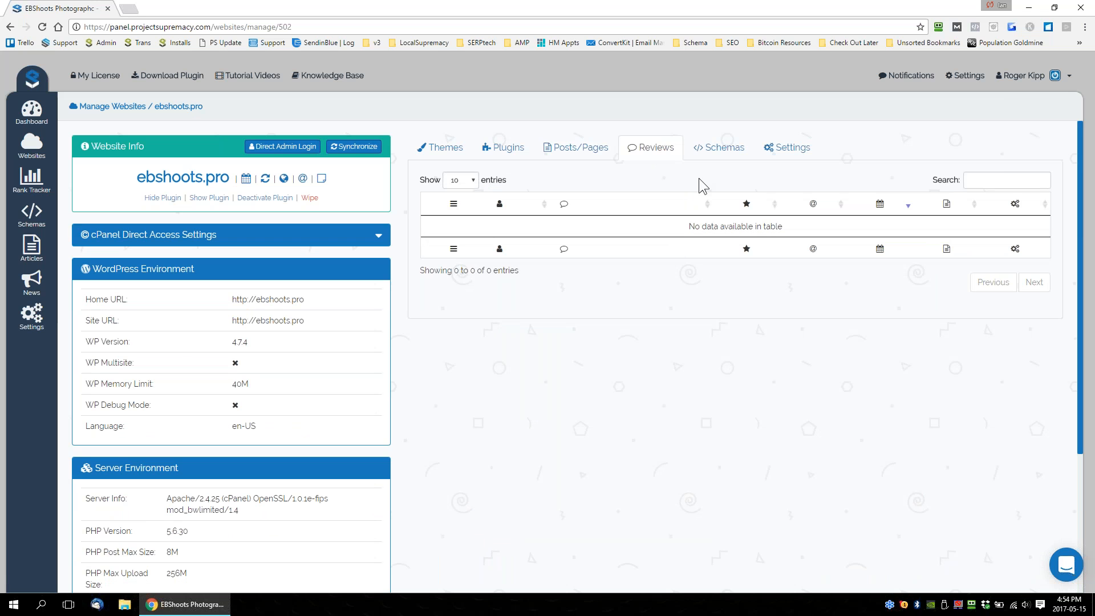
# View the homepage schemas available for ebshoots.pro.
pyautogui.moveTo(282, 110); pyautogui.dragTo(148, 107)
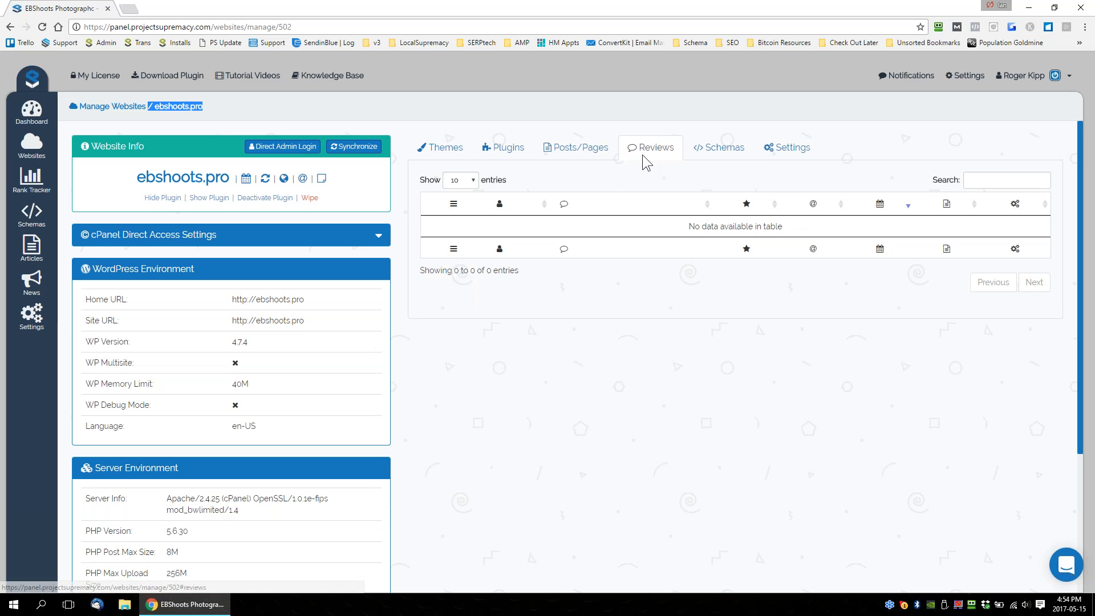
pyautogui.click(719, 152)
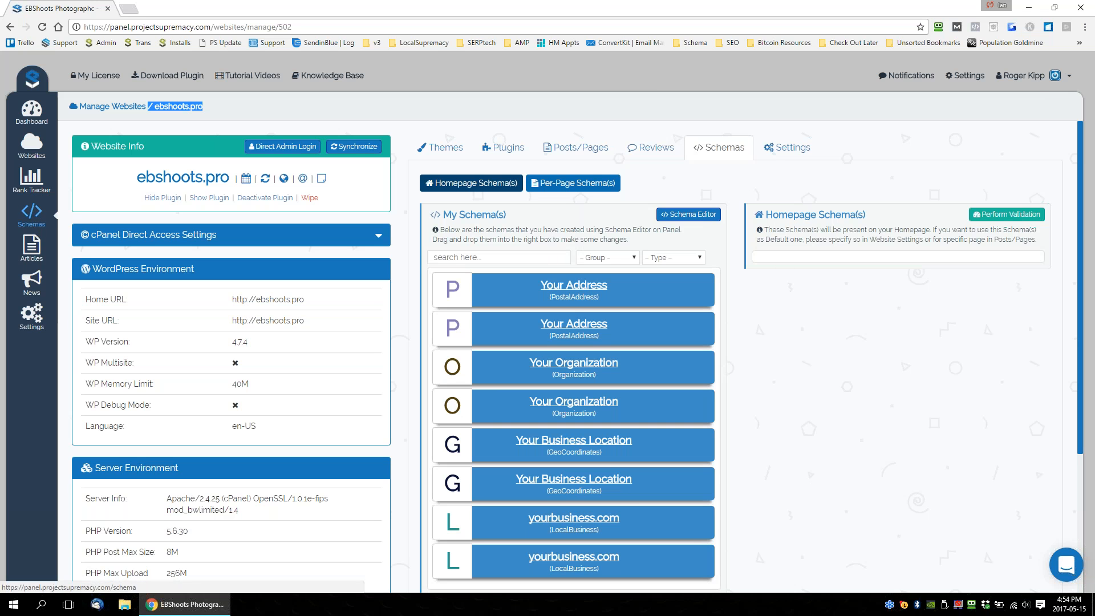
pyautogui.click(646, 72)
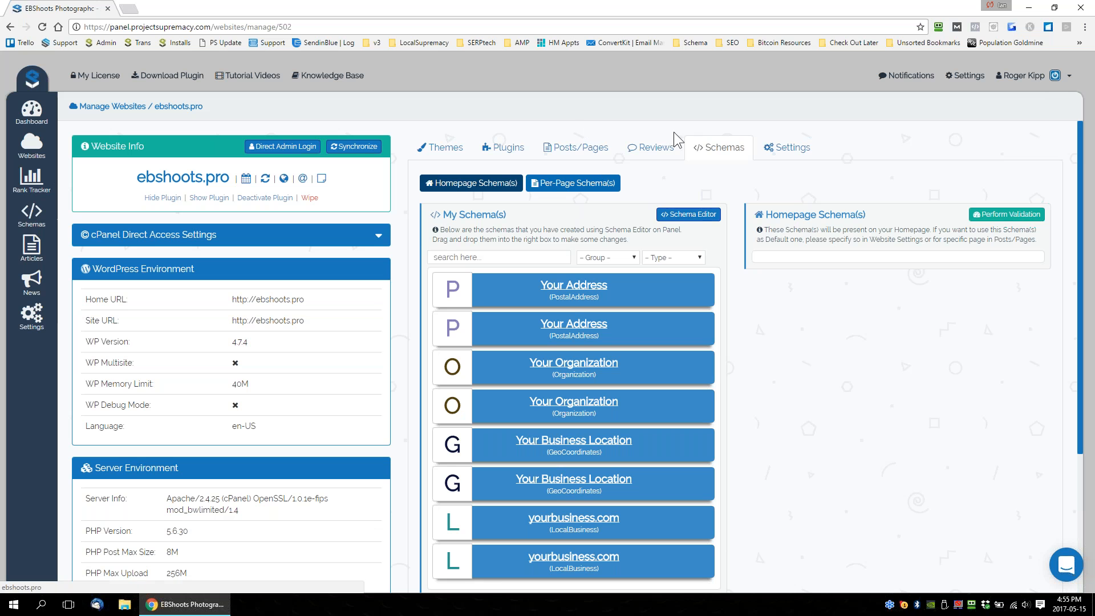
# Open the panel's Schema Editor and look through the list of new schema types.
pyautogui.click(32, 216)
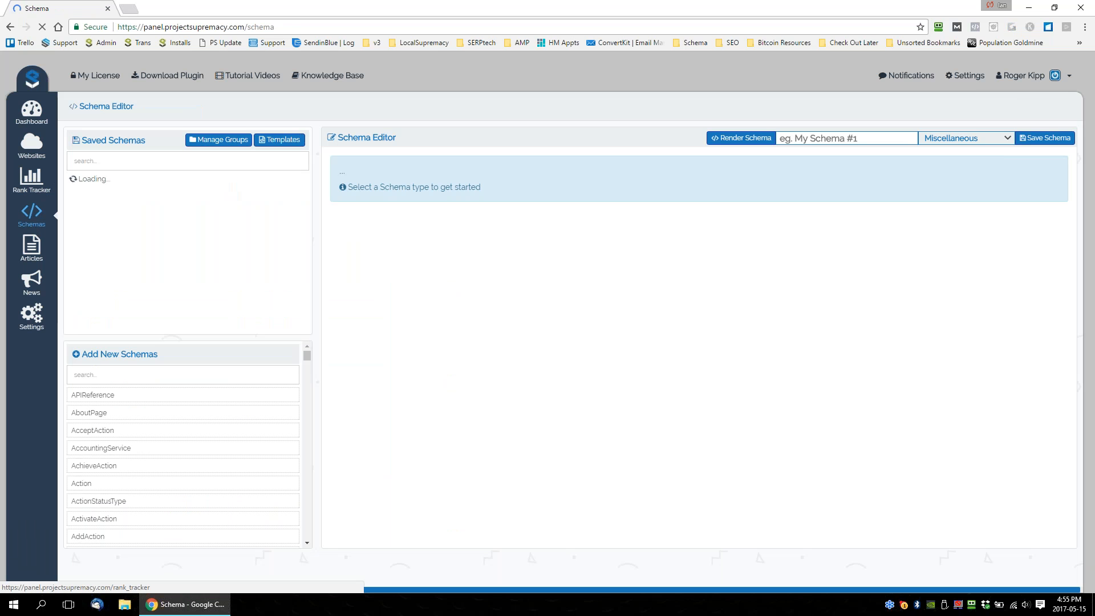
pyautogui.scroll(-15, 236, 374)
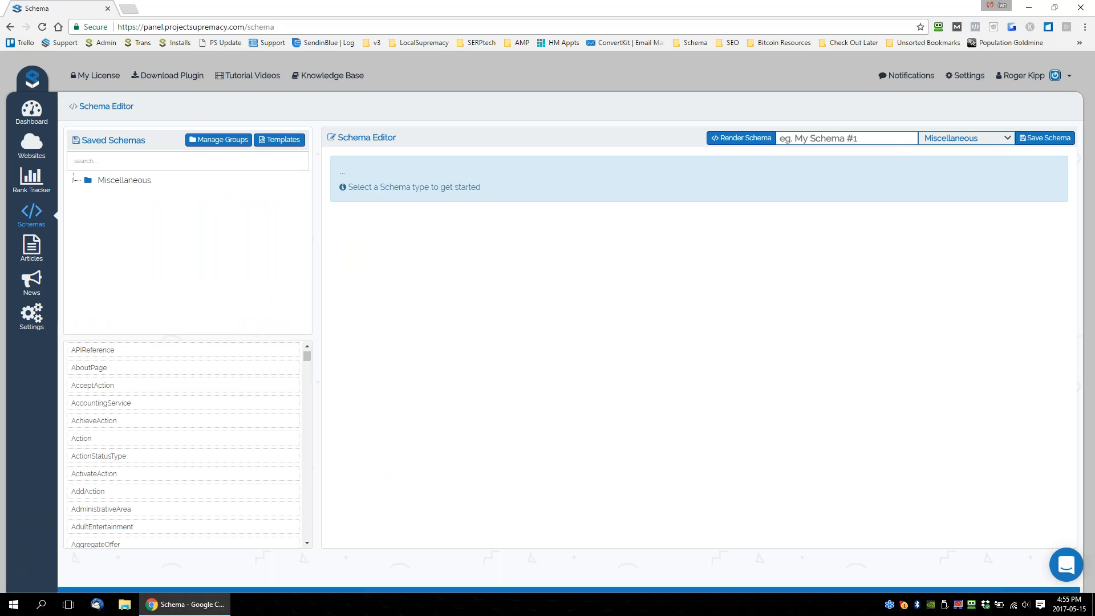
pyautogui.scroll(-7, 196, 420)
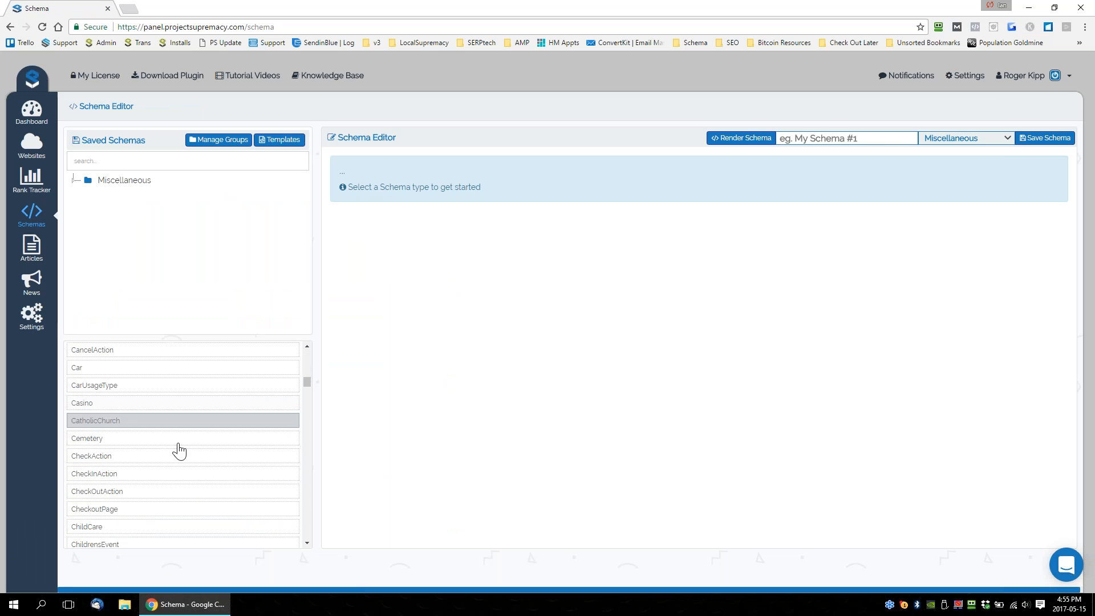
pyautogui.moveTo(307, 384); pyautogui.dragTo(310, 355)
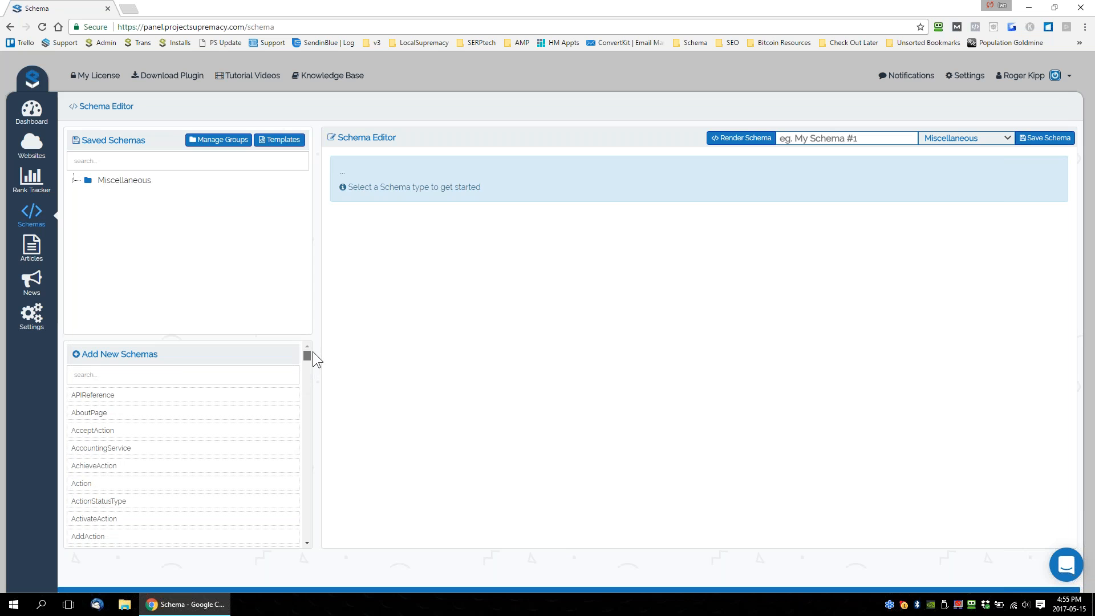
# Search the new schema types and start a new schema of the type Plumber.
pyautogui.click(153, 376)
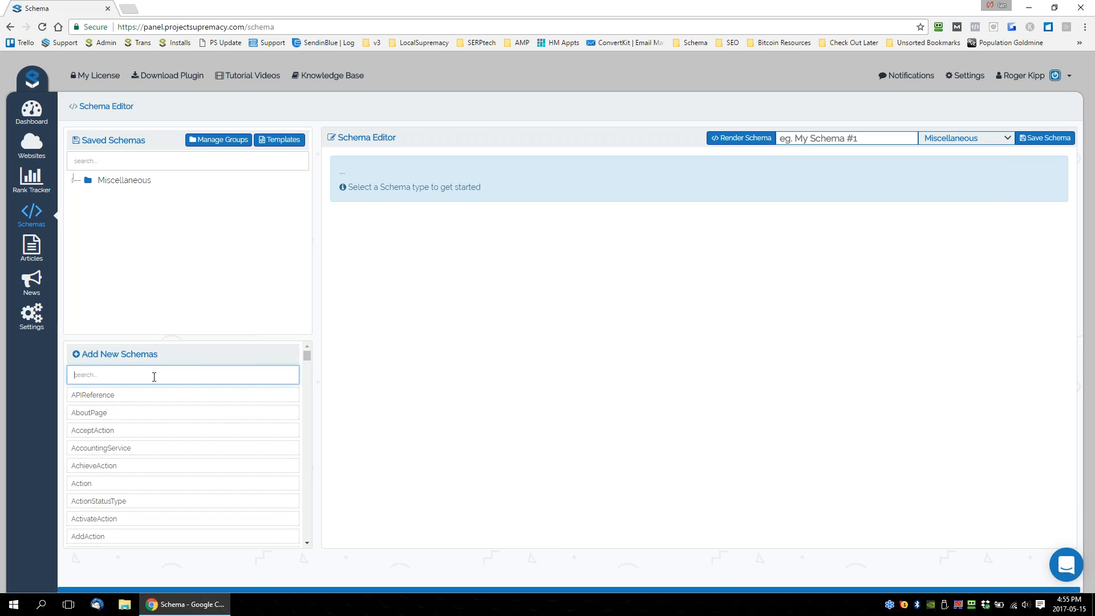
pyautogui.write('Local Bu')
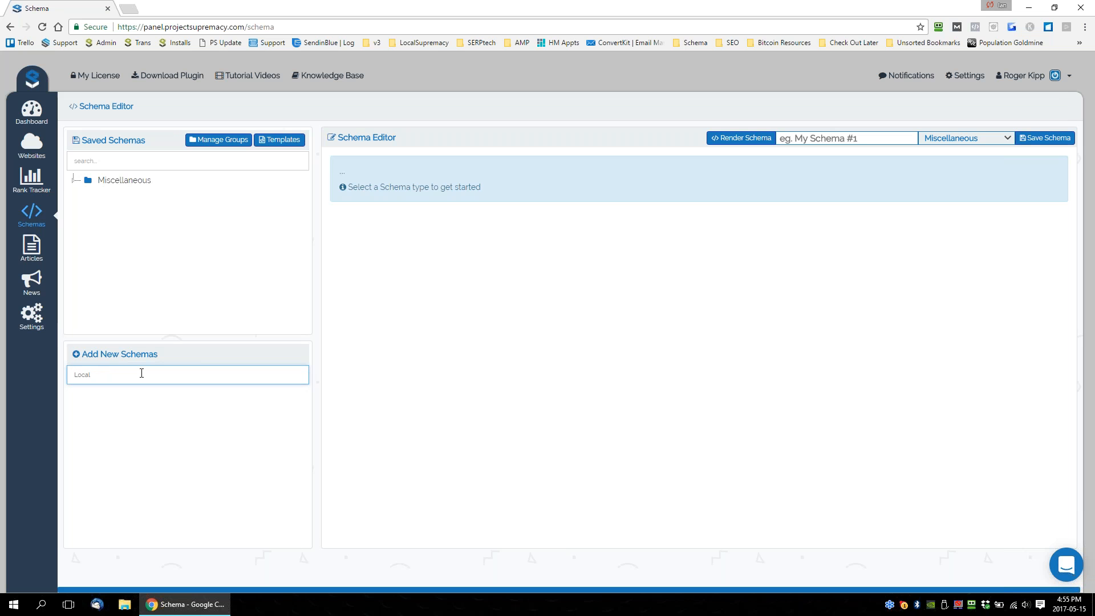
pyautogui.press('BackSpace')
pyautogui.press('BackSpace')
pyautogui.press('BackSpace')
pyautogui.press('BackSpace')
pyautogui.write('p')
pyautogui.click(87, 397)
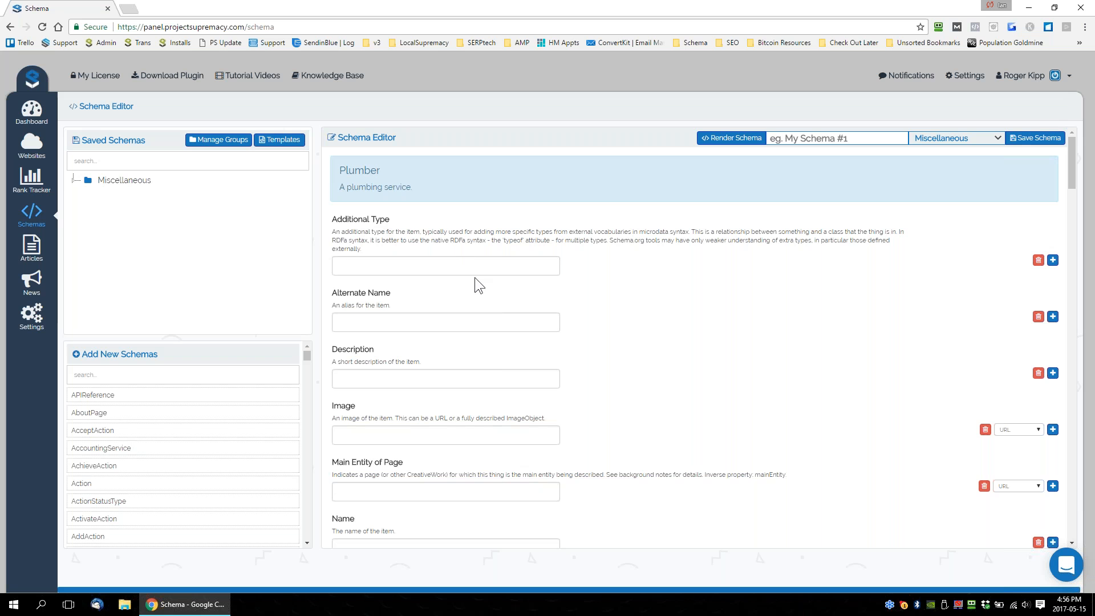
# Look through all the fields of the Plumber schema, down to the opening hours and payment fields.
pyautogui.scroll(-10, 465, 299)
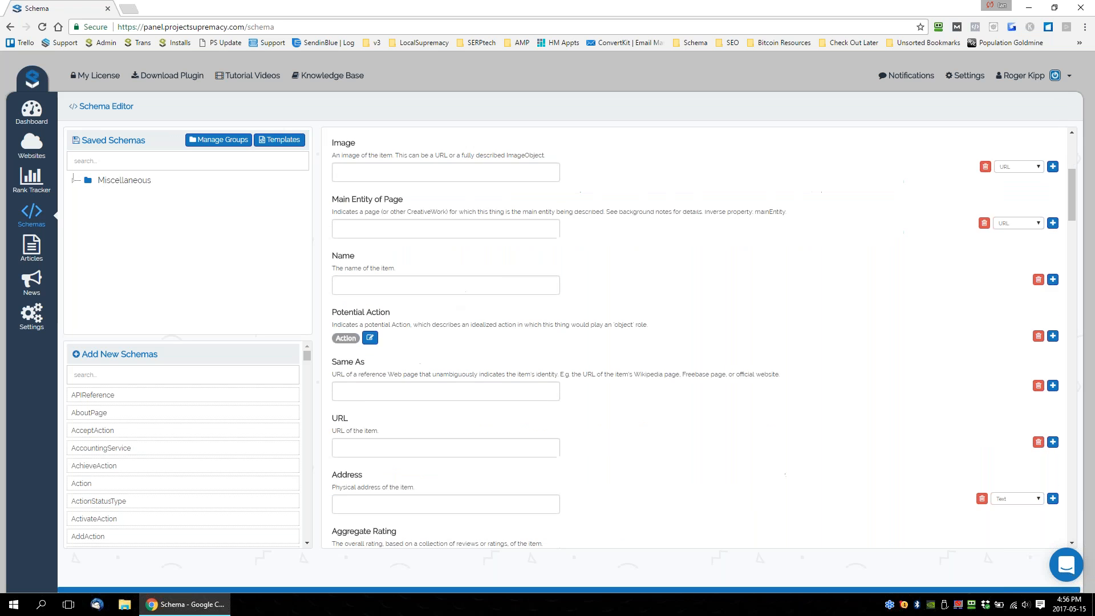
pyautogui.scroll(-20, 696, 337)
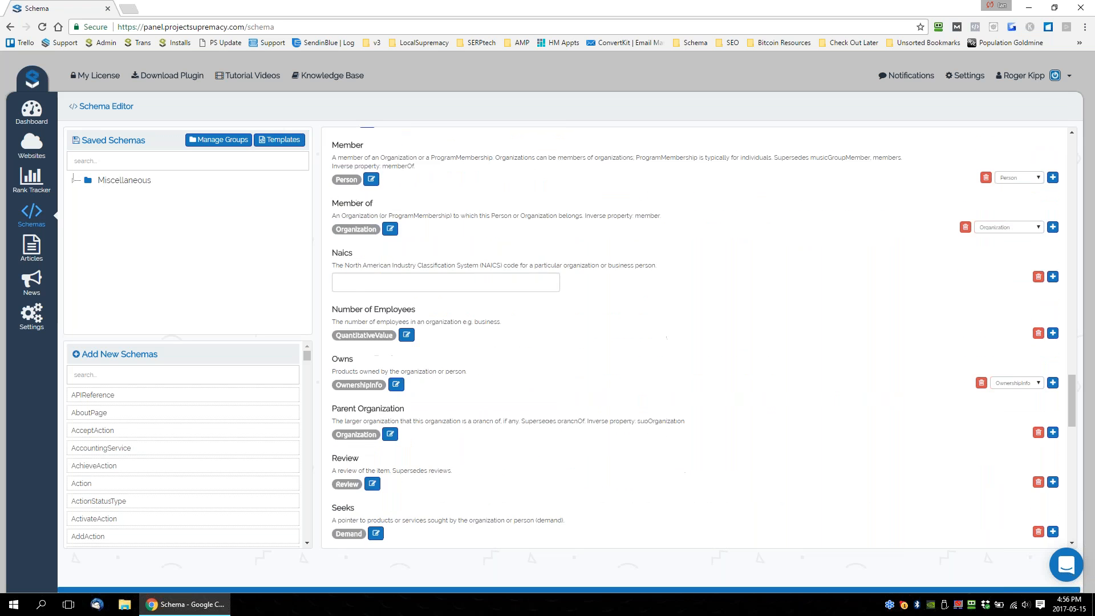
pyautogui.scroll(-5, 494, 440)
pyautogui.scroll(10, 494, 440)
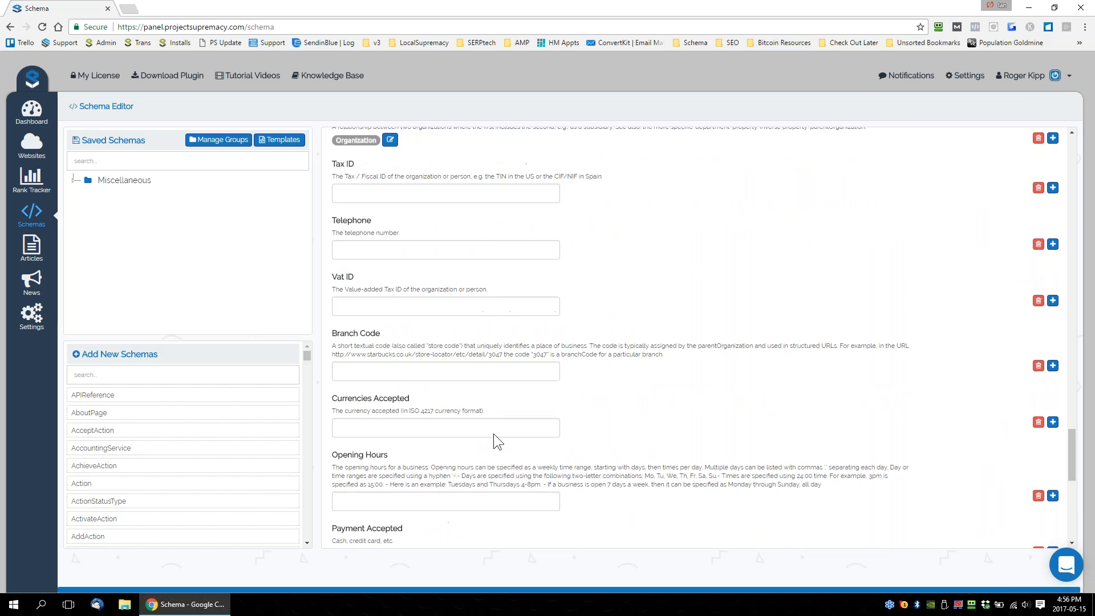
pyautogui.scroll(15, 496, 440)
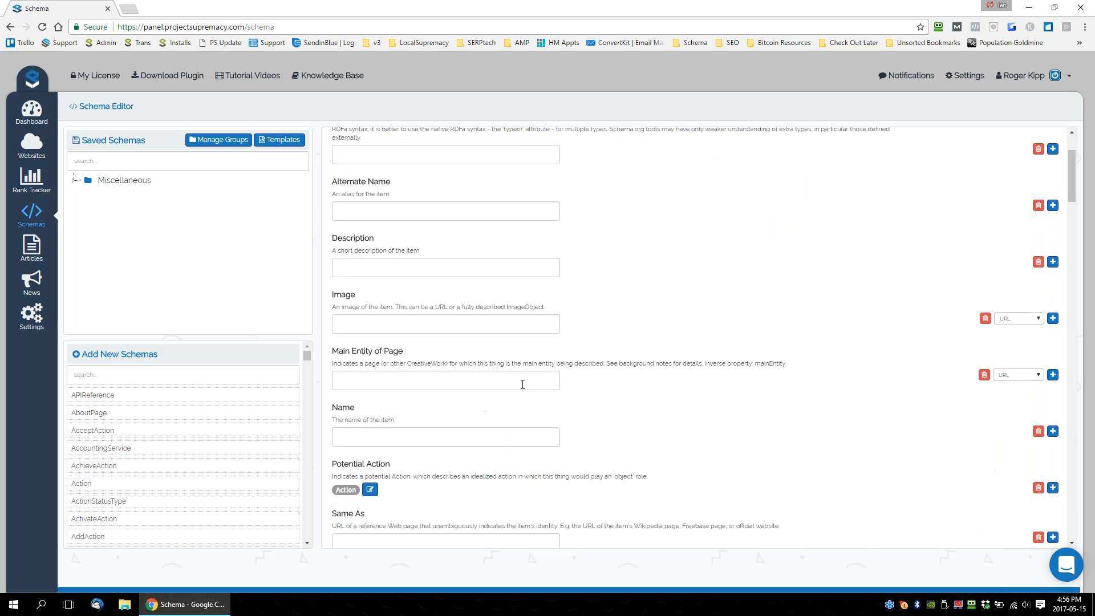
pyautogui.scroll(2, 522, 384)
# Remove the Additional Type and Alternate Name inputs and enter the description "This is my descriptipon".
pyautogui.click(391, 266)
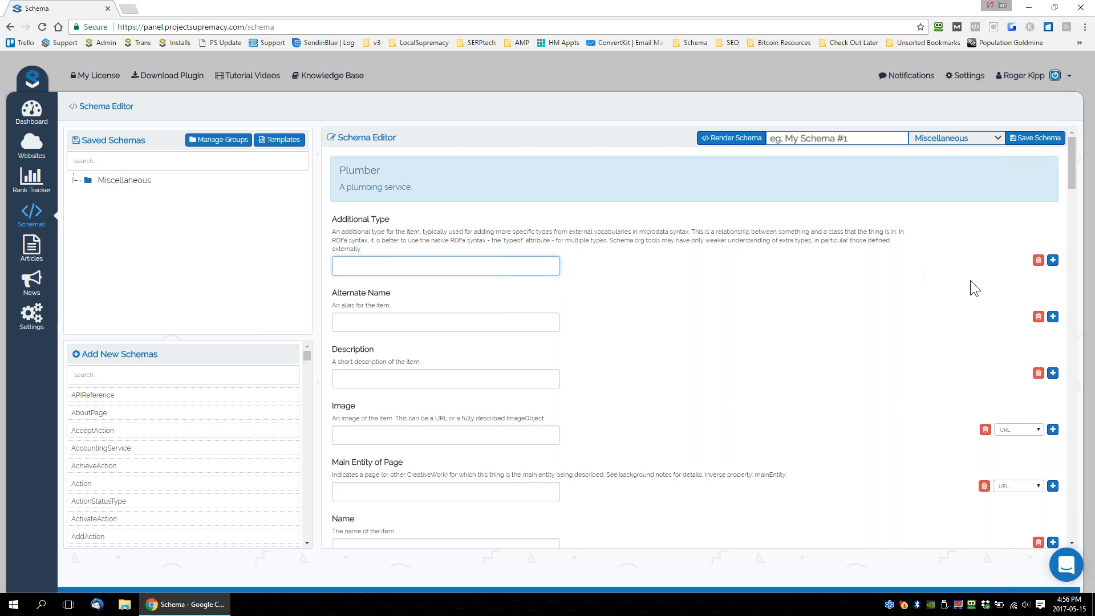
pyautogui.click(1039, 261)
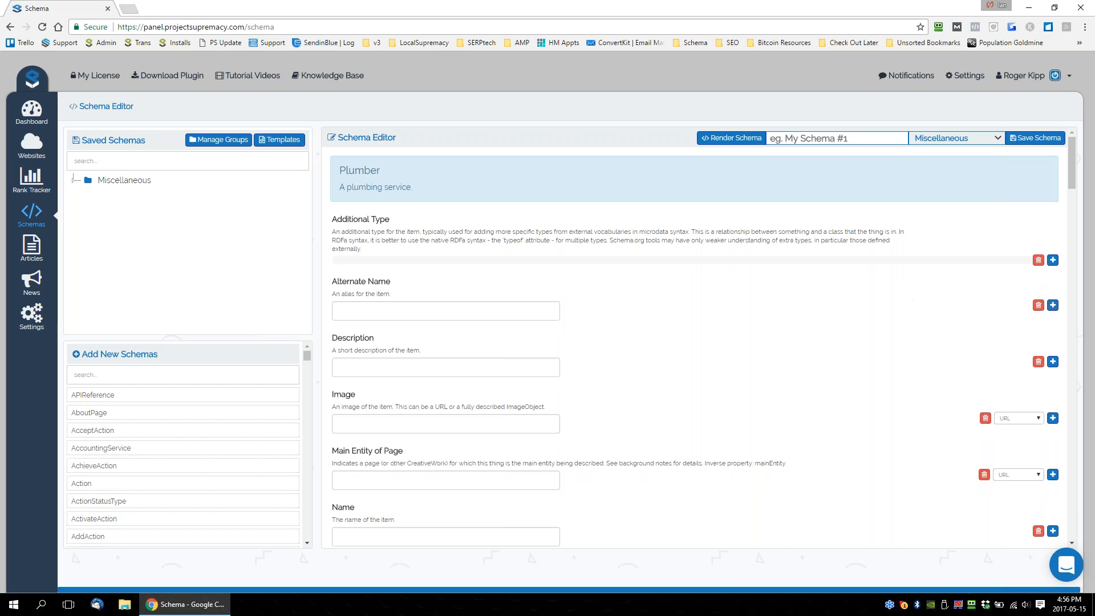
pyautogui.click(1039, 305)
pyautogui.click(389, 357)
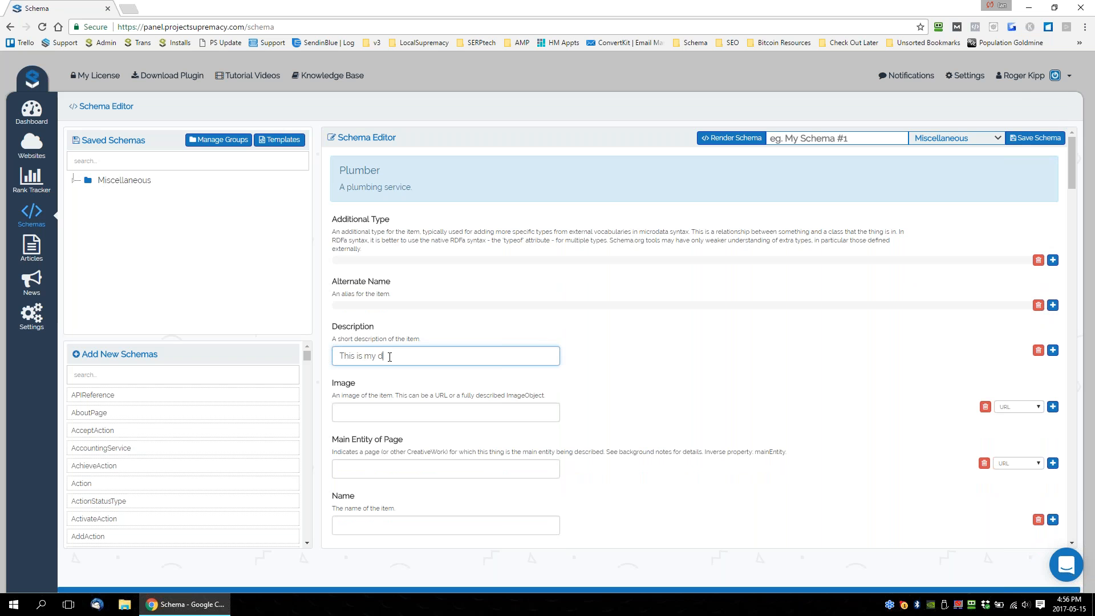
pyautogui.write('This is my descriptipon')
# Try the ImageObject type for the Image field, view its schema picker, and return the field to URL.
pyautogui.click(411, 412)
pyautogui.scroll(-2, 521, 405)
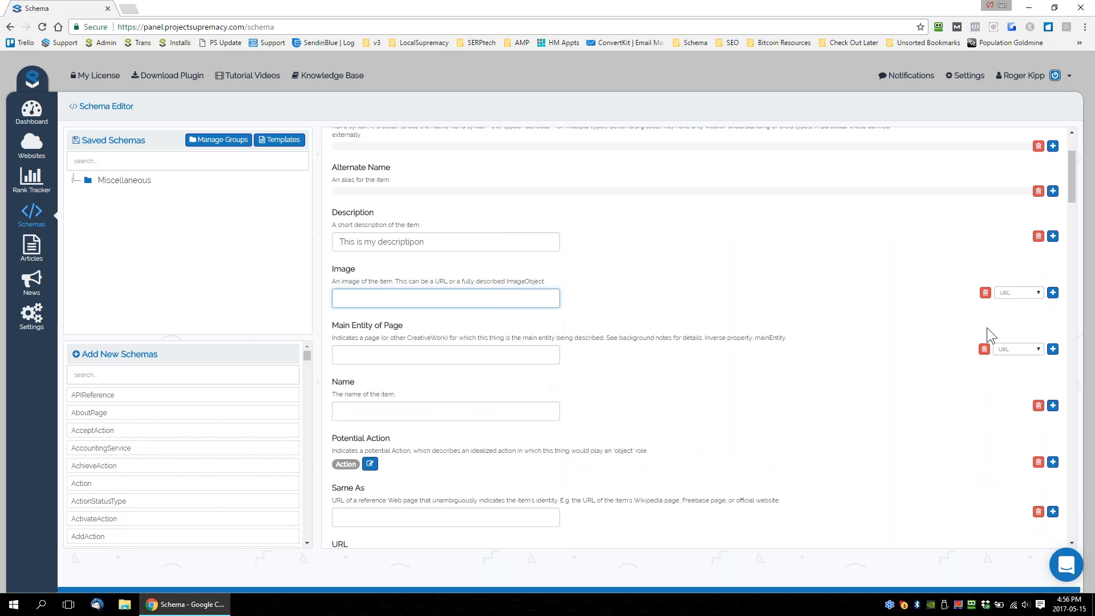
pyautogui.click(1020, 293)
pyautogui.click(1021, 310)
pyautogui.click(391, 294)
pyautogui.click(597, 155)
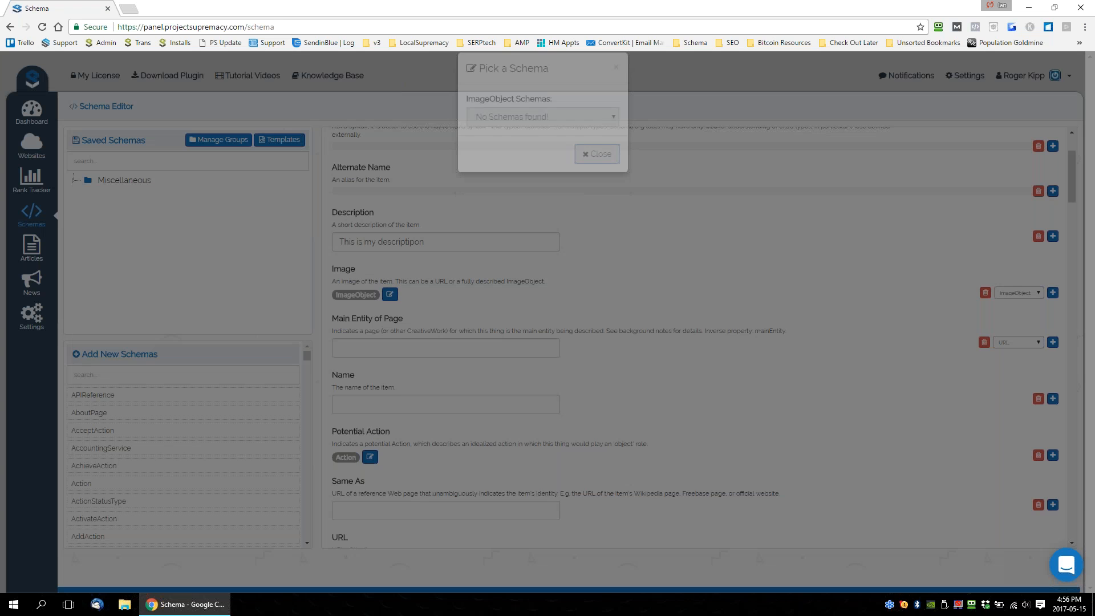
pyautogui.click(1035, 293)
pyautogui.press('Return')
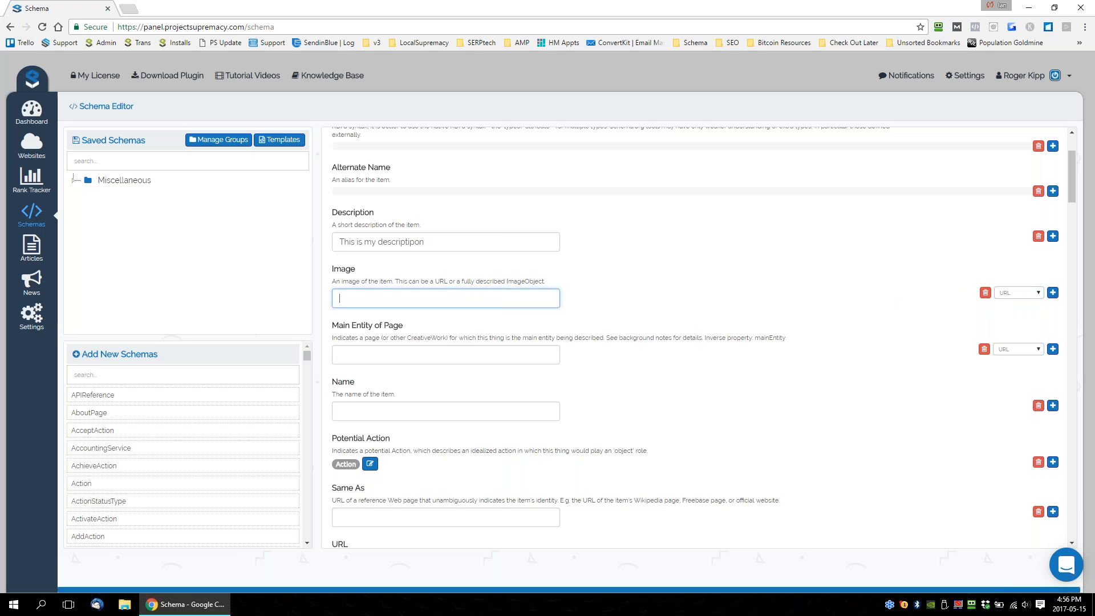
# Remove the Main Entity of Page input, and remove and re-add the Name input of the Plumber schema.
pyautogui.scroll(-1, 855, 305)
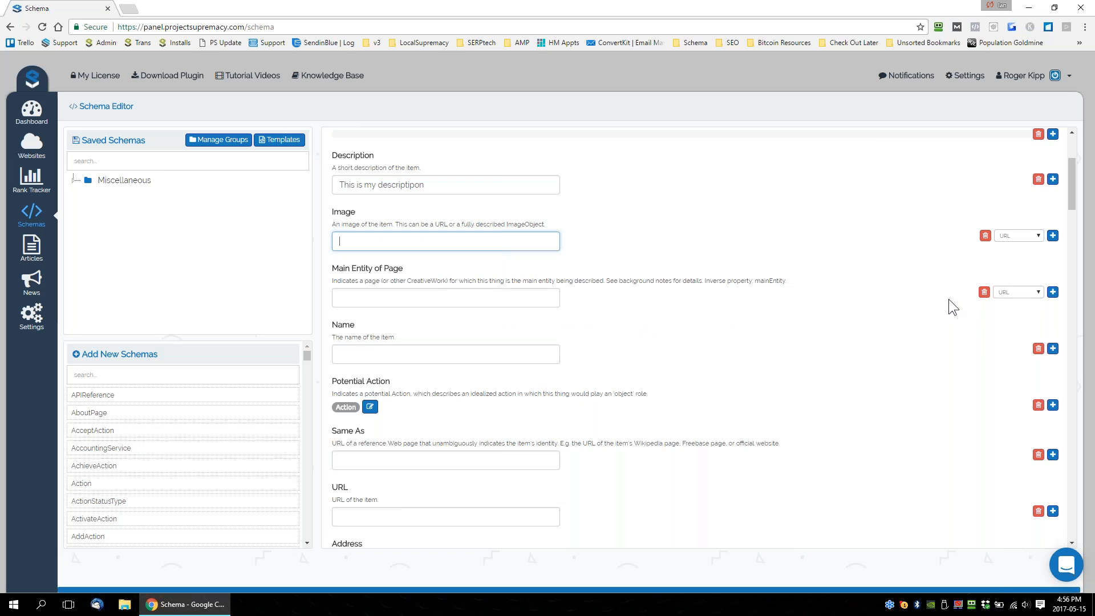
pyautogui.click(985, 293)
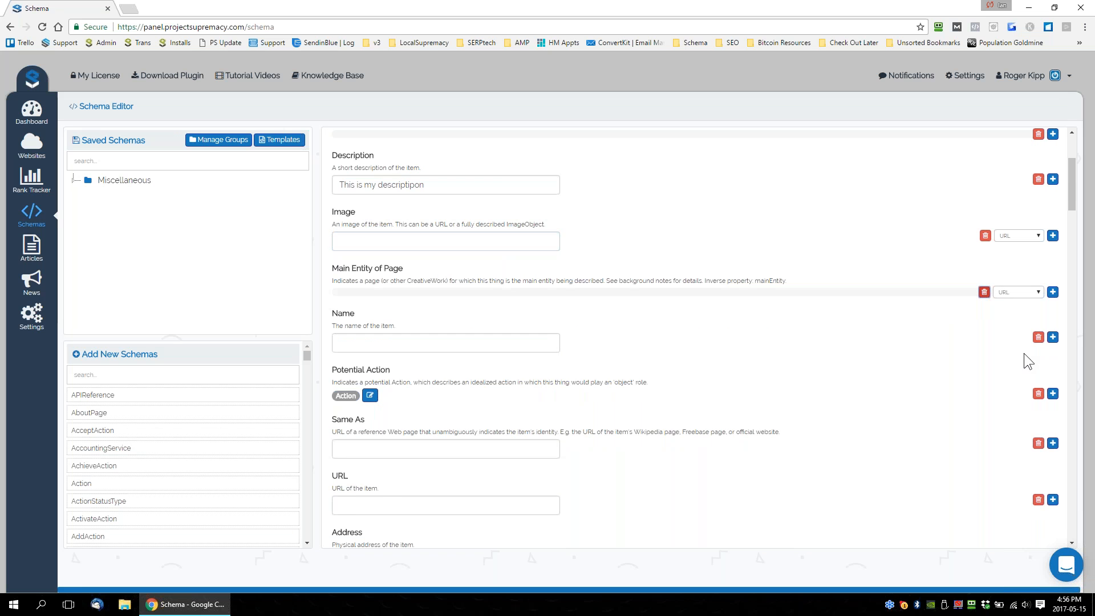
pyautogui.click(1039, 337)
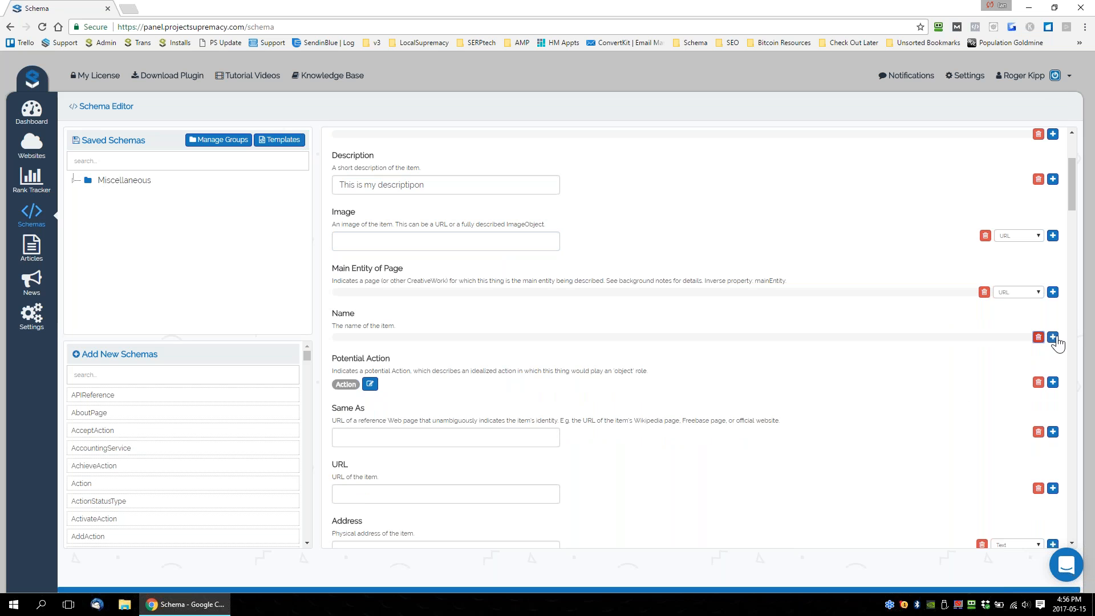
pyautogui.click(1053, 337)
pyautogui.click(461, 340)
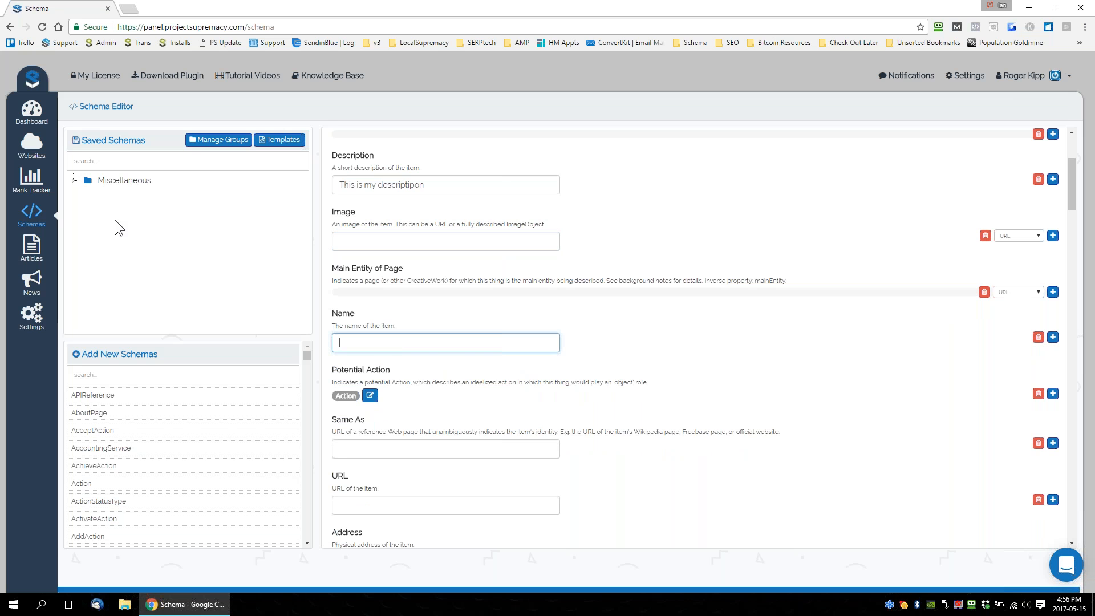
# Name the new schema "PLumber".
pyautogui.scroll(3, 674, 365)
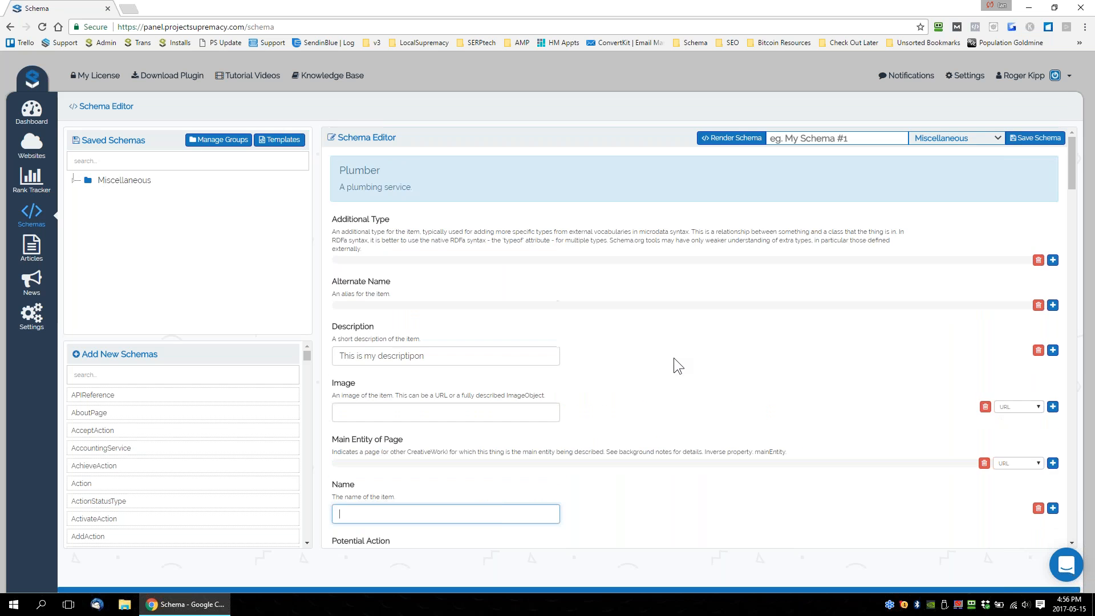
pyautogui.click(770, 139)
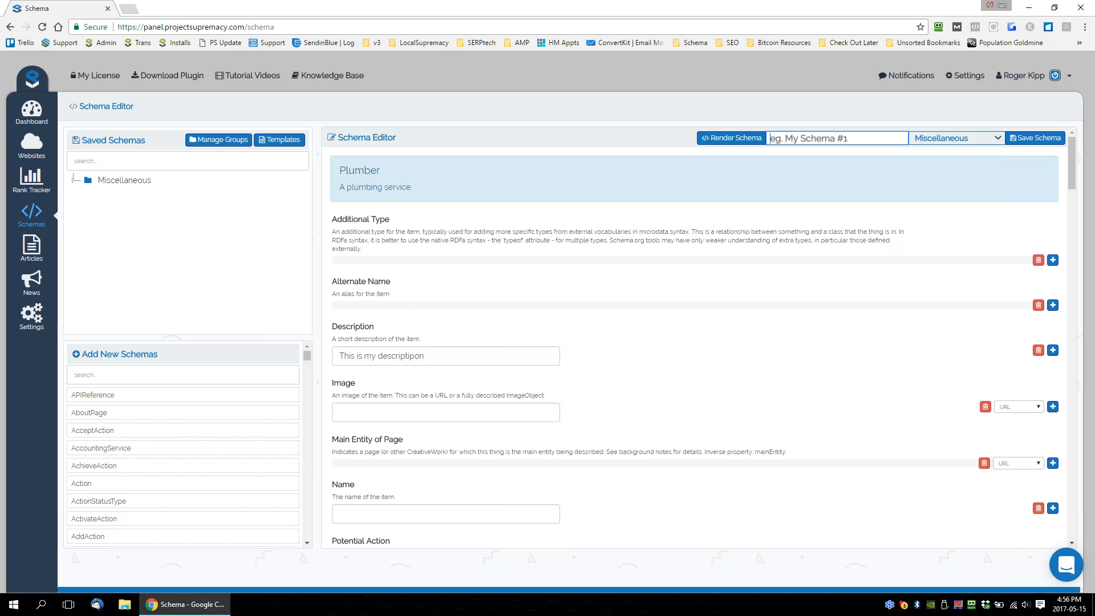
pyautogui.write('PLumber')
# Check the existing schema groups in the group manager and close it without adding a group.
pyautogui.click(211, 140)
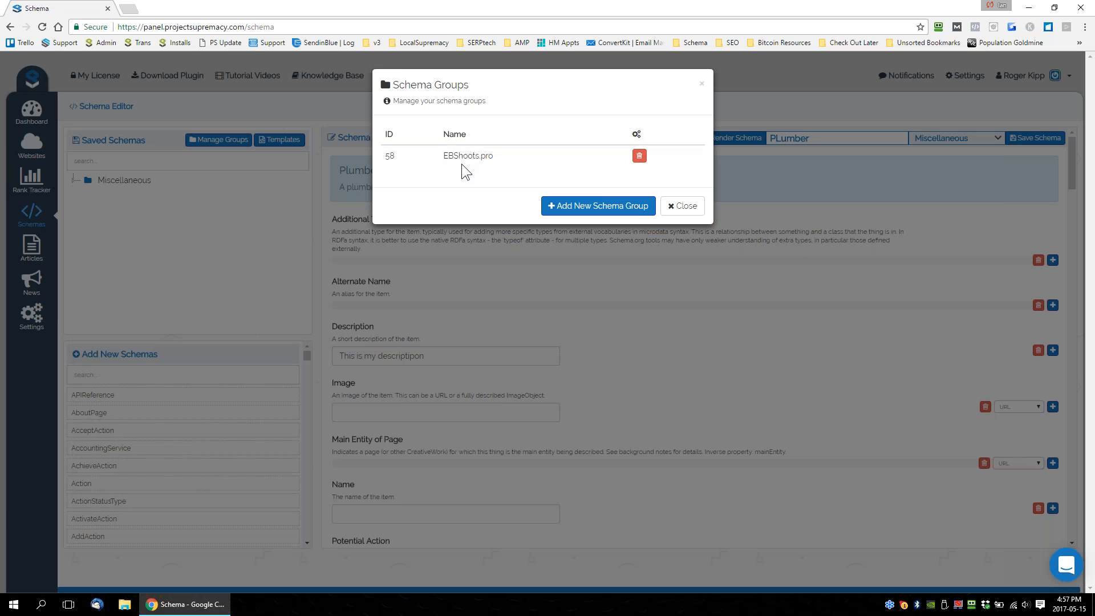
pyautogui.doubleClick(530, 154)
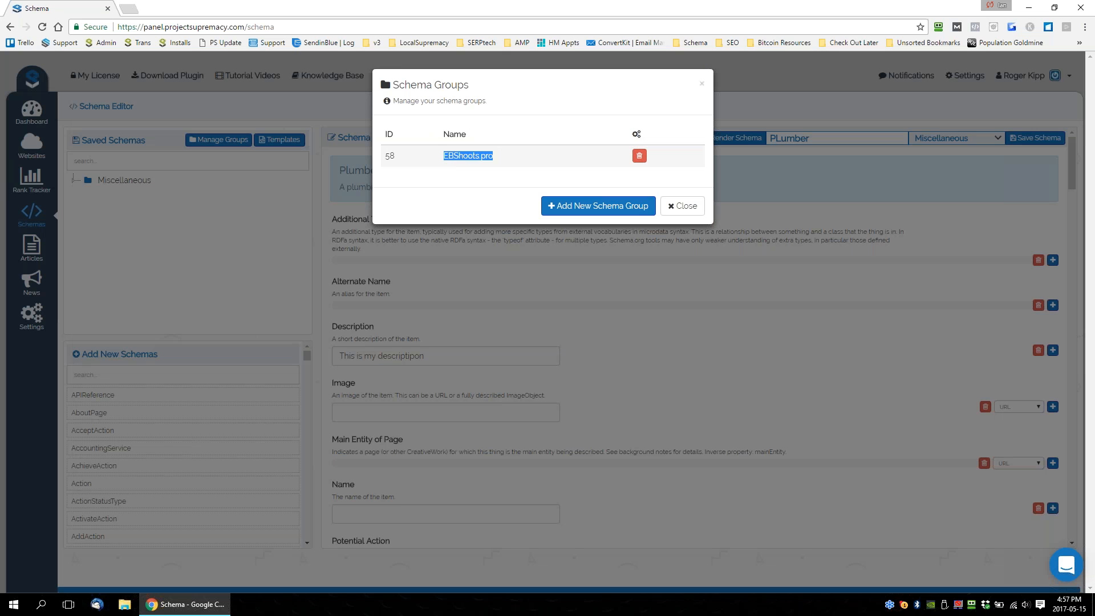
pyautogui.moveTo(511, 154); pyautogui.dragTo(433, 159)
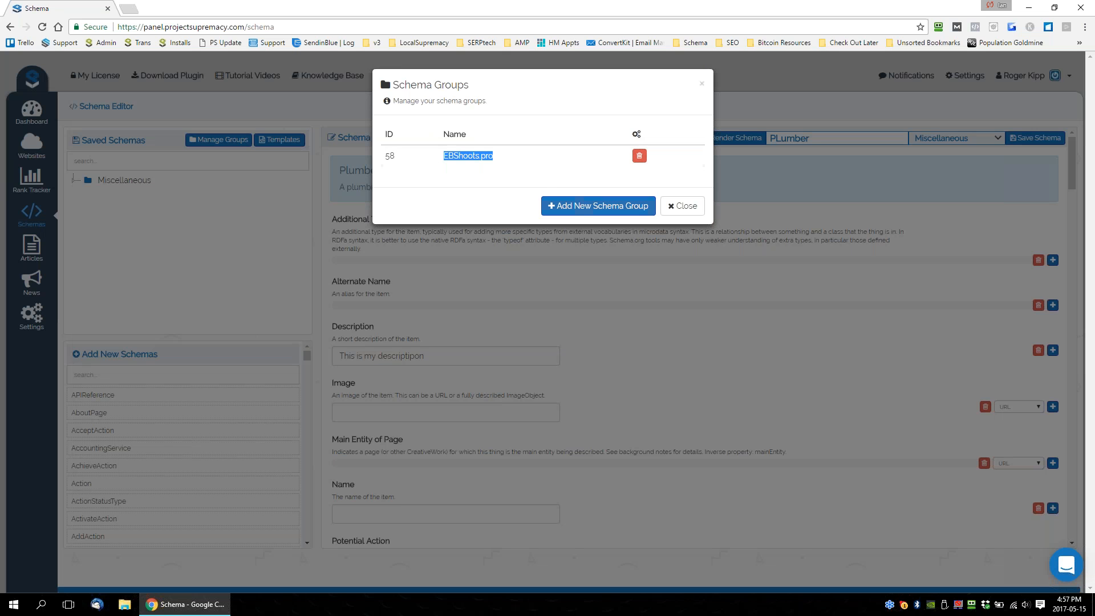
pyautogui.click(520, 163)
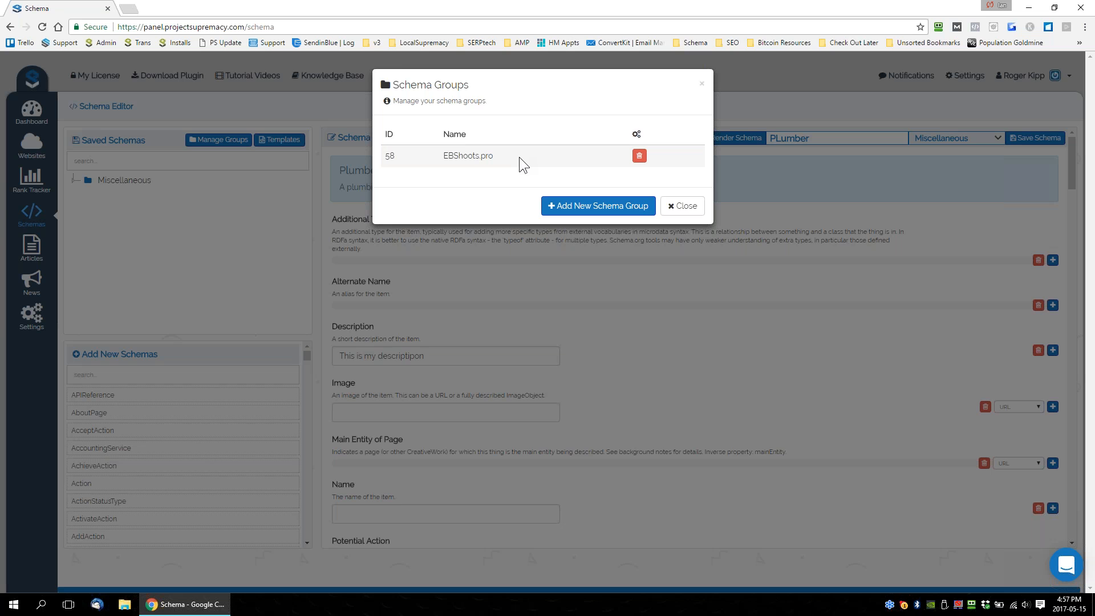
pyautogui.moveTo(494, 156); pyautogui.dragTo(436, 155)
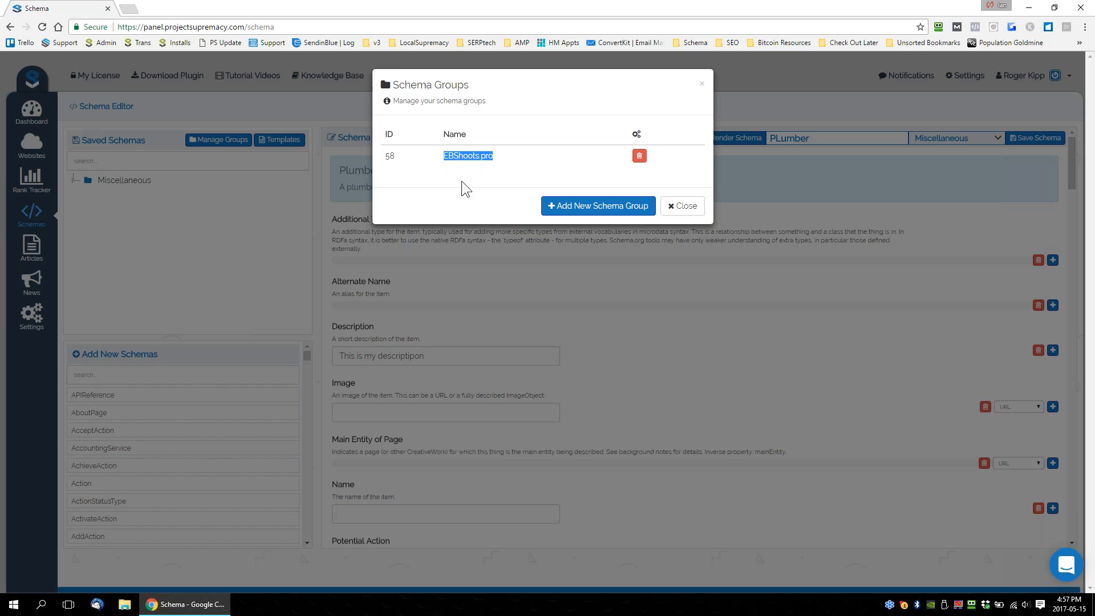
pyautogui.click(689, 210)
# Assign the PLumber schema to the EBShoots.pro group and save it.
pyautogui.click(829, 138)
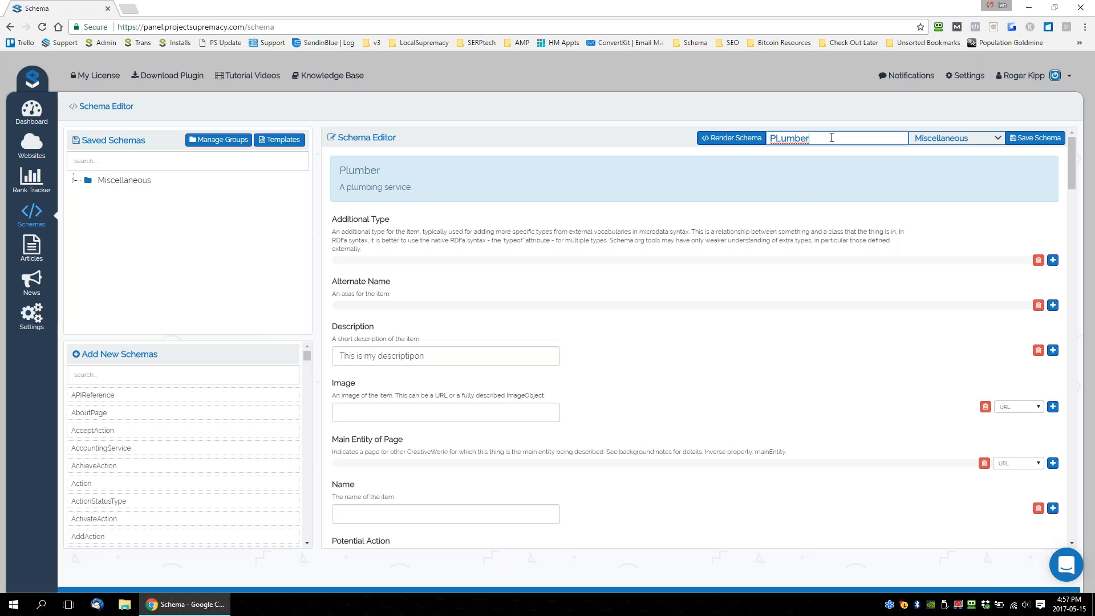
pyautogui.moveTo(733, 126); pyautogui.dragTo(729, 127)
pyautogui.click(960, 138)
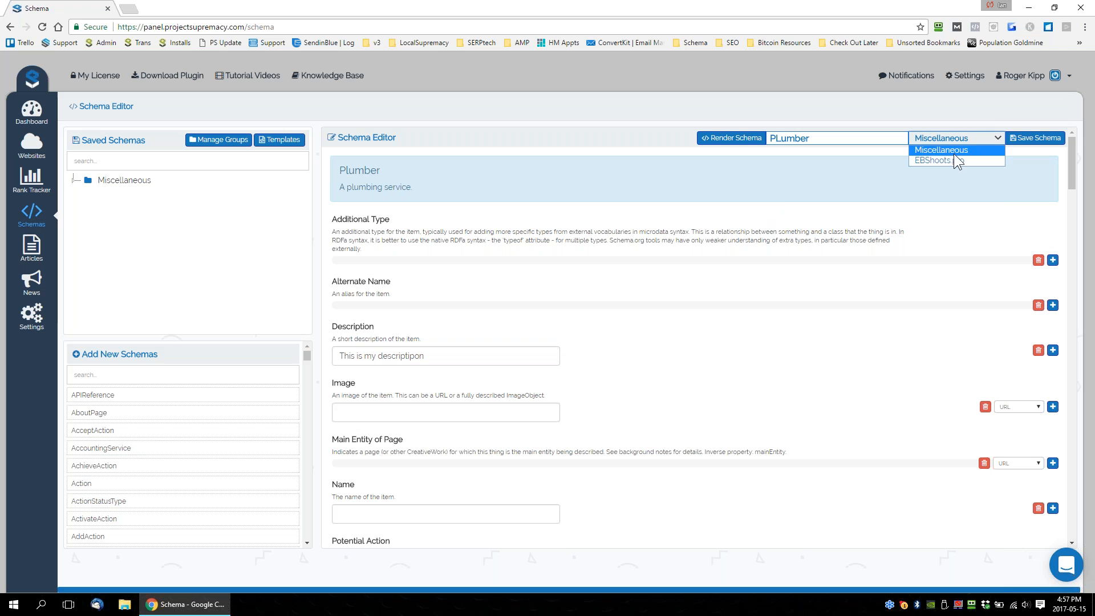
pyautogui.click(934, 159)
pyautogui.click(1030, 138)
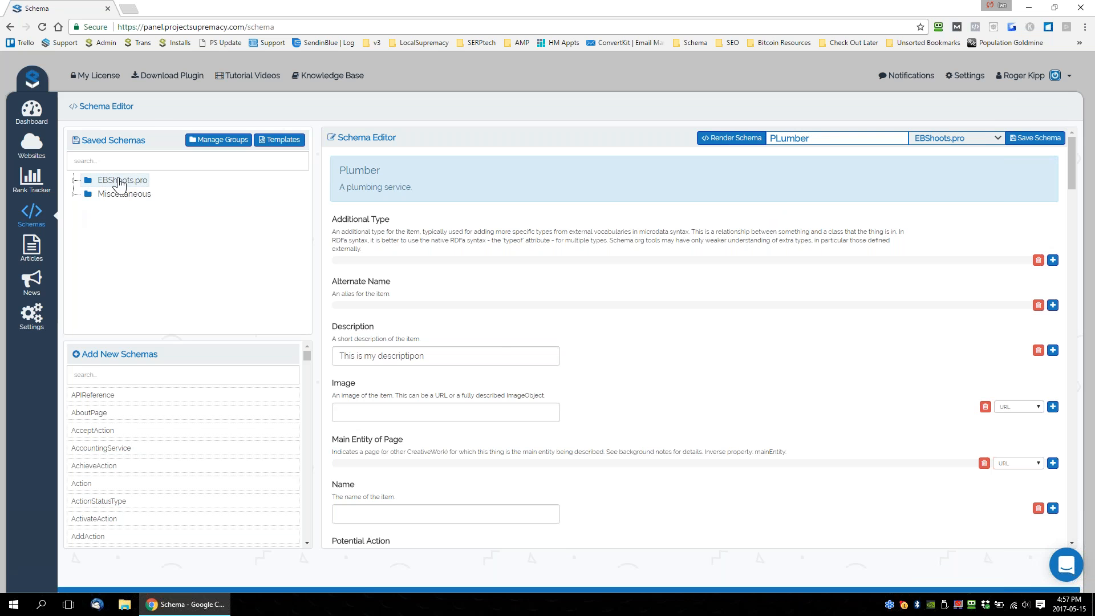
# Expand the EBShoots.pro group and its Plumber folder in the saved schemas and open the PLumber schema.
pyautogui.click(118, 180)
pyautogui.doubleClick(116, 180)
pyautogui.click(126, 195)
pyautogui.doubleClick(127, 194)
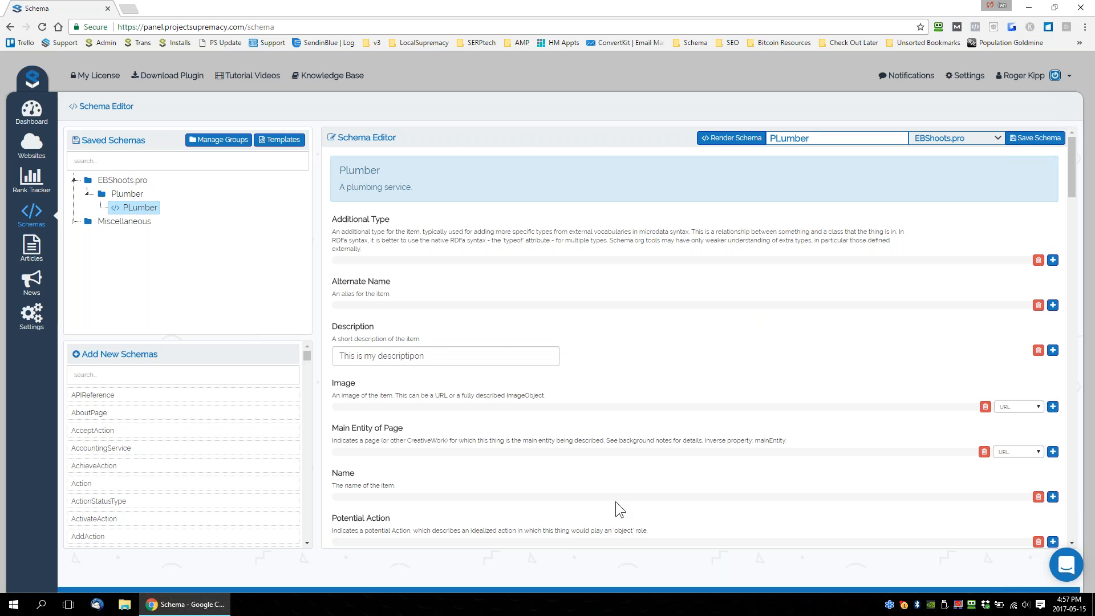
# Open the ebshoots.pro website from the managed websites and show its schemas.
pyautogui.click(31, 144)
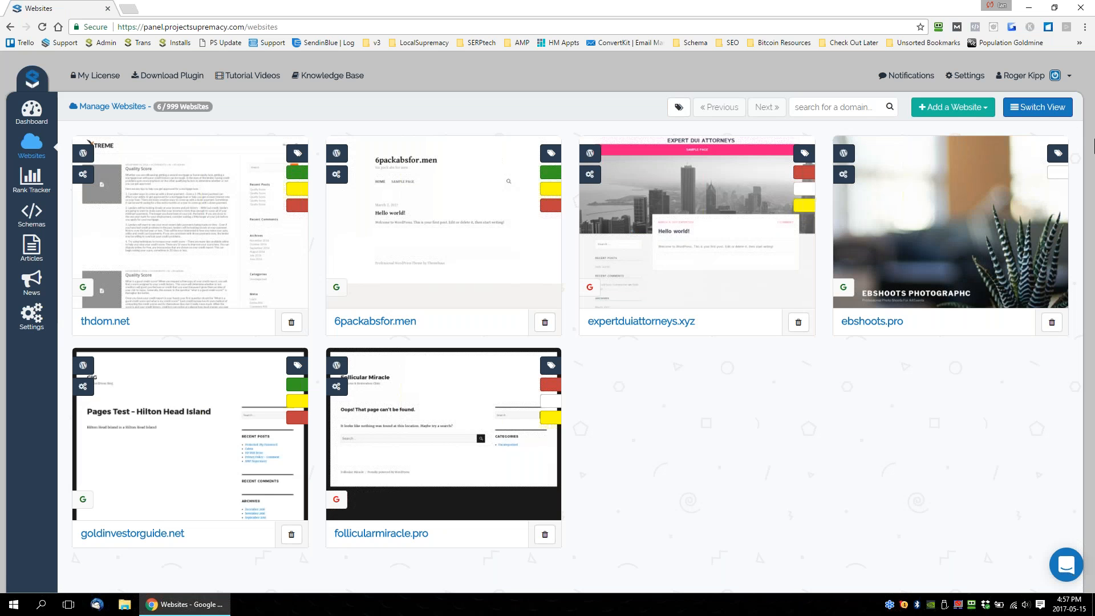
pyautogui.click(873, 175)
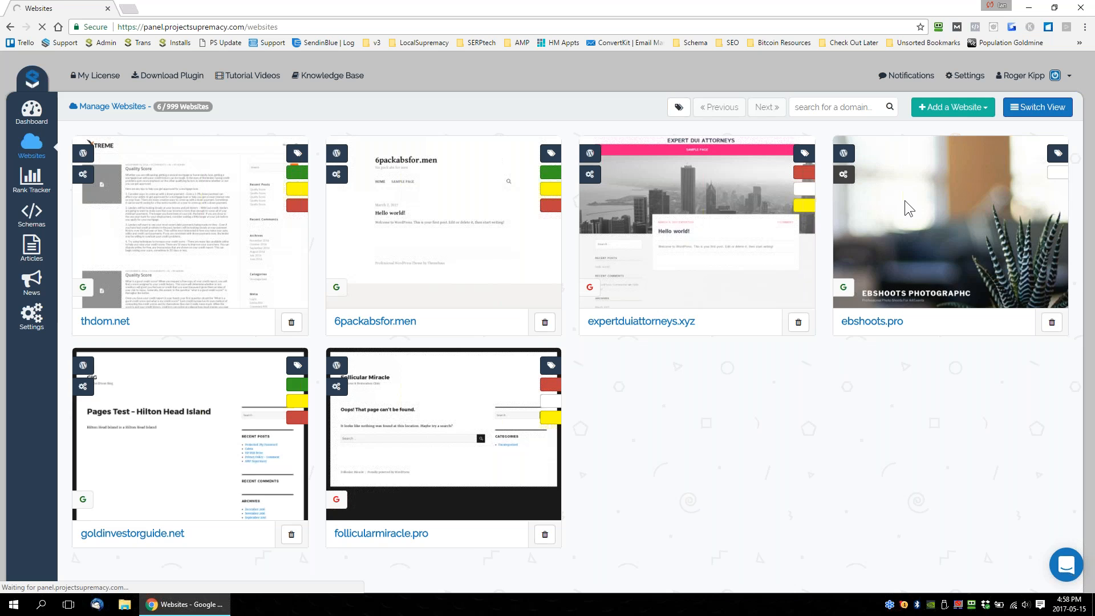
pyautogui.click(719, 147)
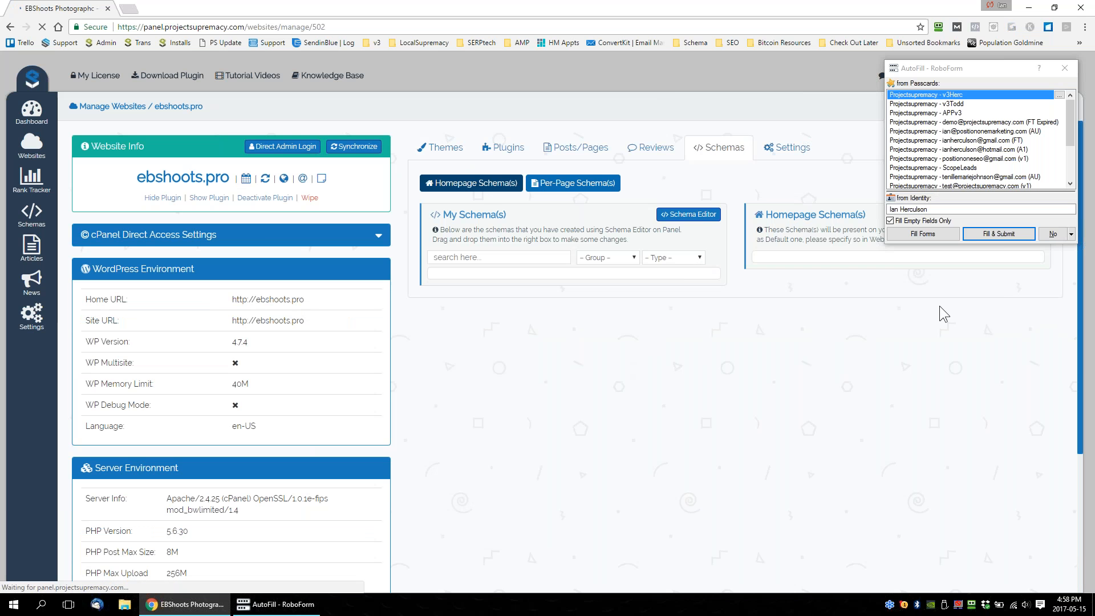
pyautogui.moveTo(204, 107); pyautogui.dragTo(142, 111)
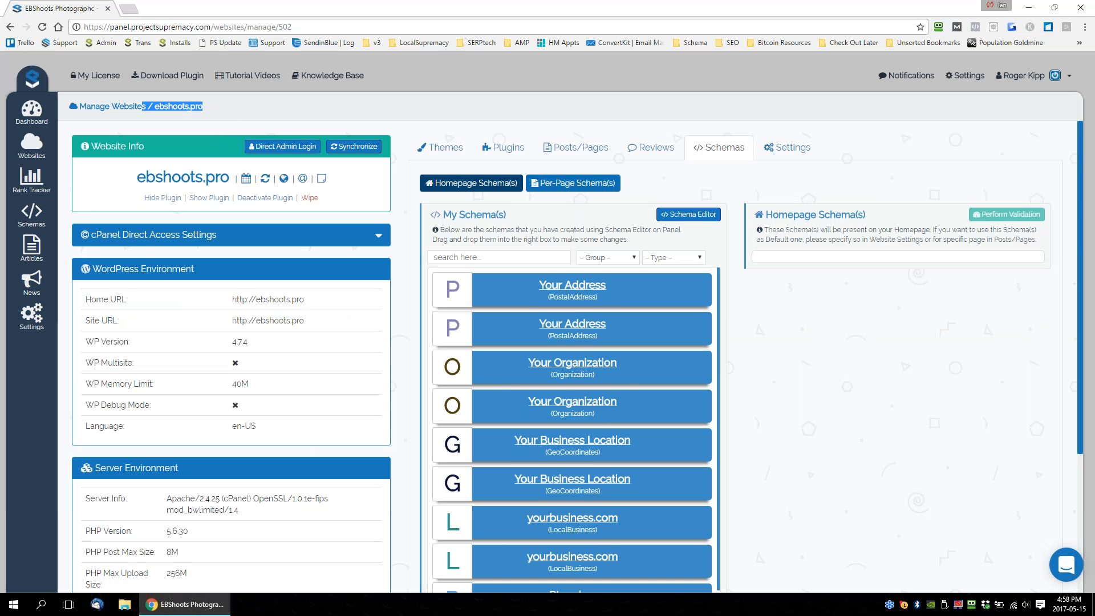
# Filter the saved schemas by the EBShoots.pro group and assign the PLumber schema to the homepage.
pyautogui.scroll(-3, 501, 288)
pyautogui.scroll(2, 619, 196)
pyautogui.click(602, 202)
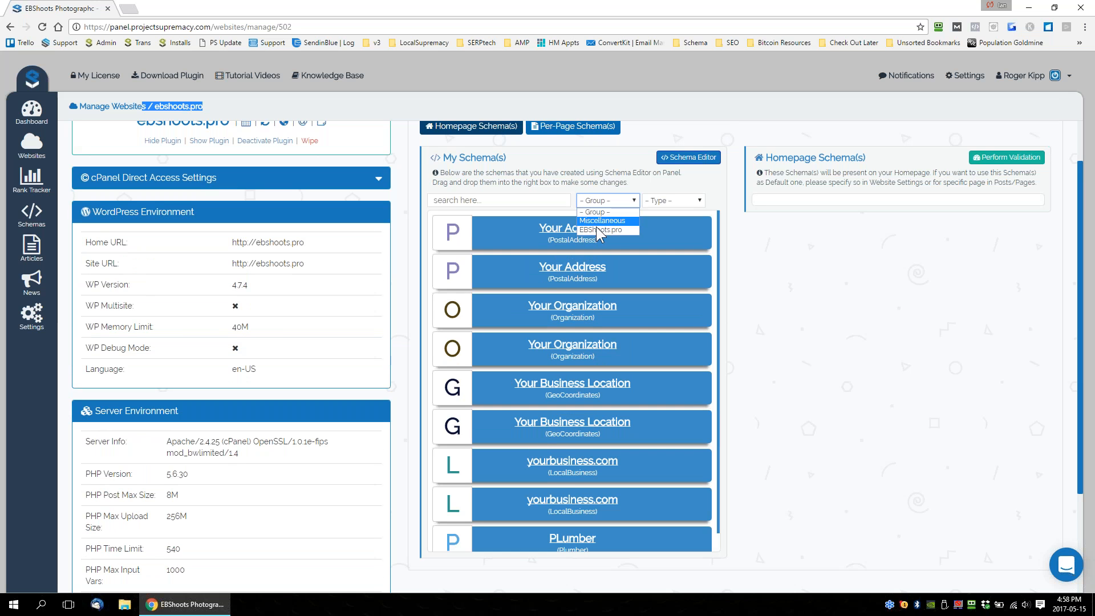
pyautogui.click(590, 230)
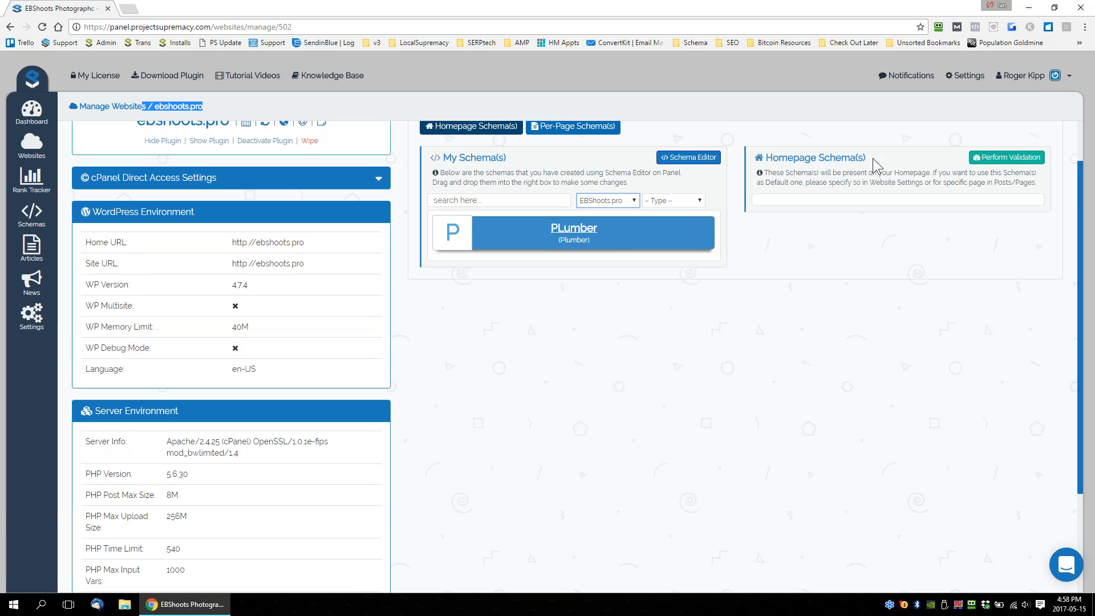
pyautogui.scroll(1, 898, 221)
pyautogui.moveTo(641, 296); pyautogui.dragTo(913, 266)
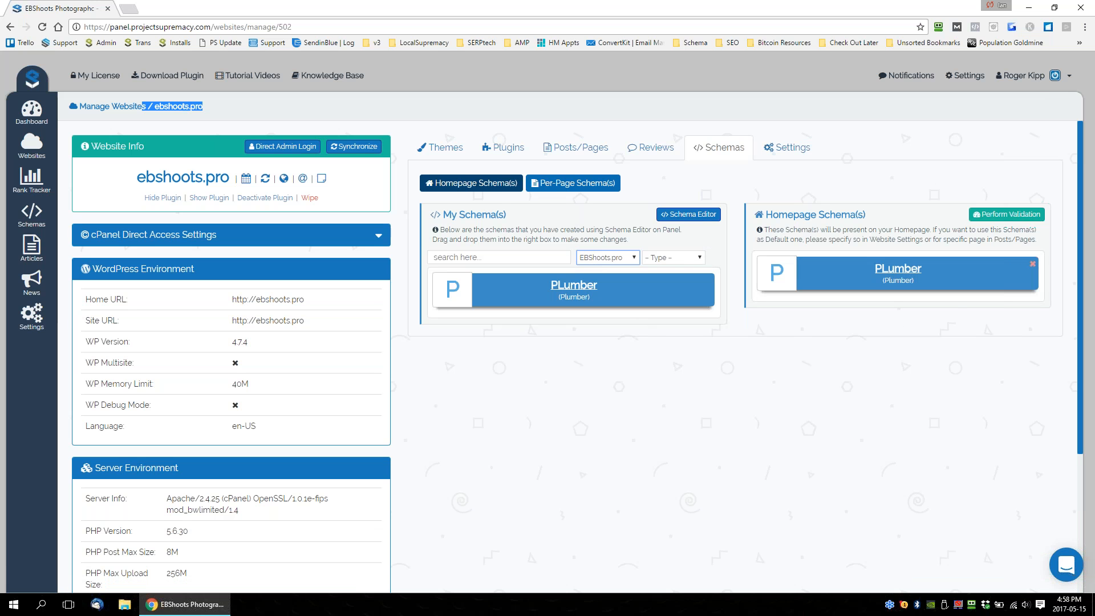
# Validate the homepage schema, review the required and optional properties reported, and close the results.
pyautogui.click(1018, 216)
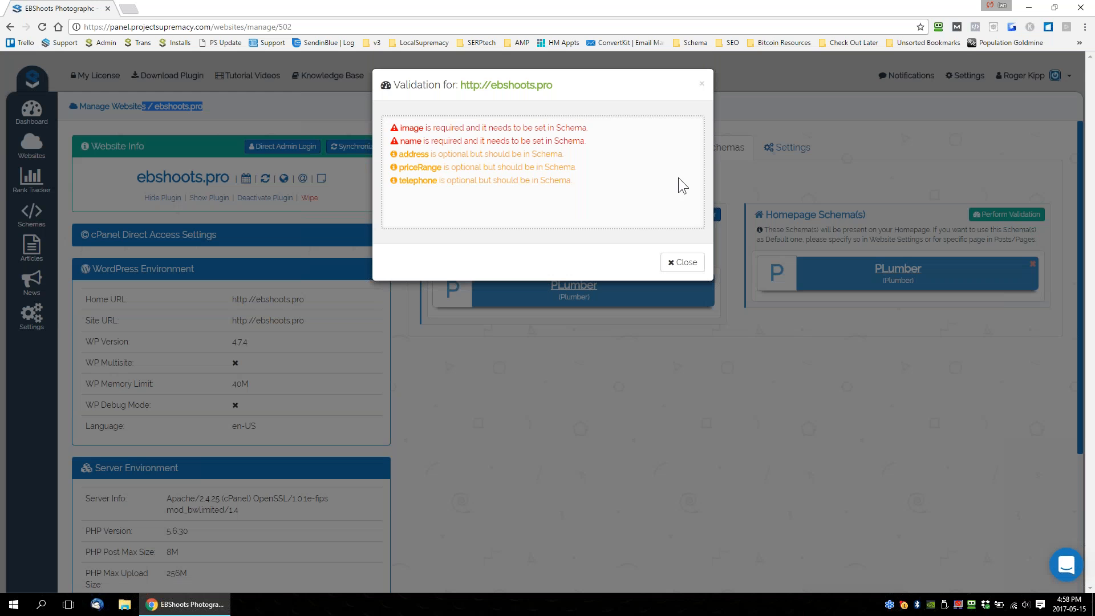
pyautogui.moveTo(398, 127)
pyautogui.mouseDown()
pyautogui.moveTo(573, 180)
pyautogui.moveTo(412, 154)
pyautogui.moveTo(399, 124)
pyautogui.mouseUp()
pyautogui.click(604, 183)
pyautogui.click(610, 180)
pyautogui.moveTo(611, 182); pyautogui.dragTo(399, 126)
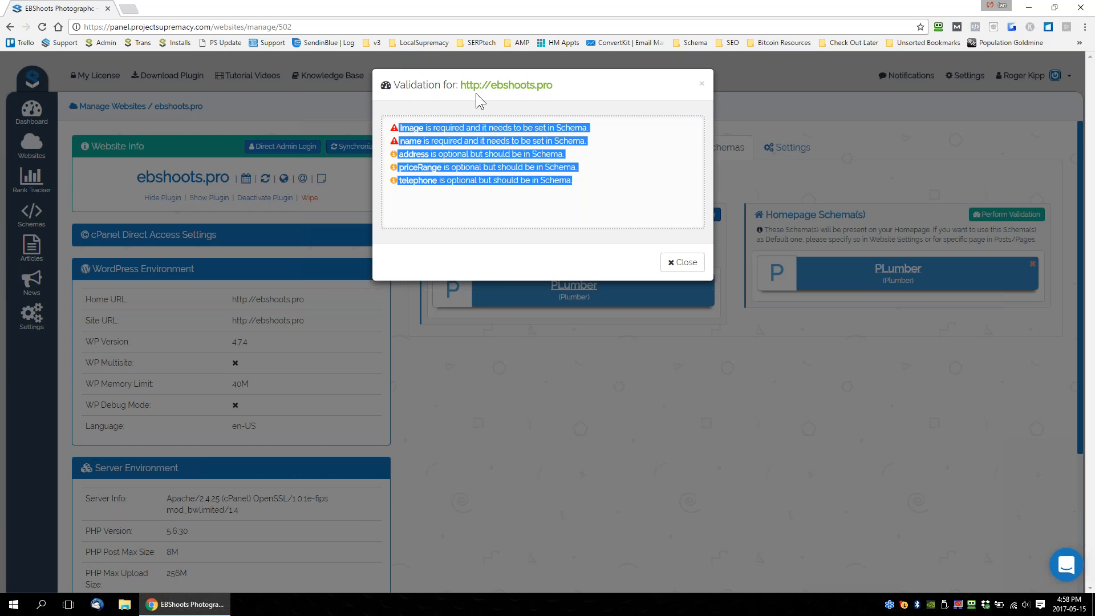
pyautogui.click(681, 262)
# Remove the PLumber schema from the homepage schemas.
pyautogui.moveTo(867, 279); pyautogui.dragTo(591, 270)
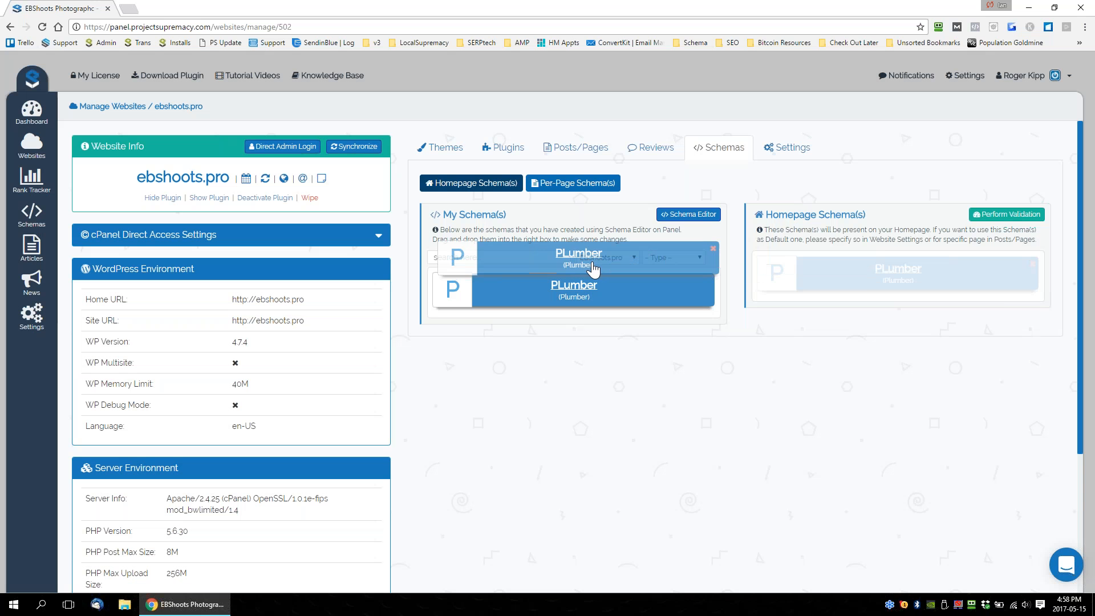
pyautogui.click(1033, 264)
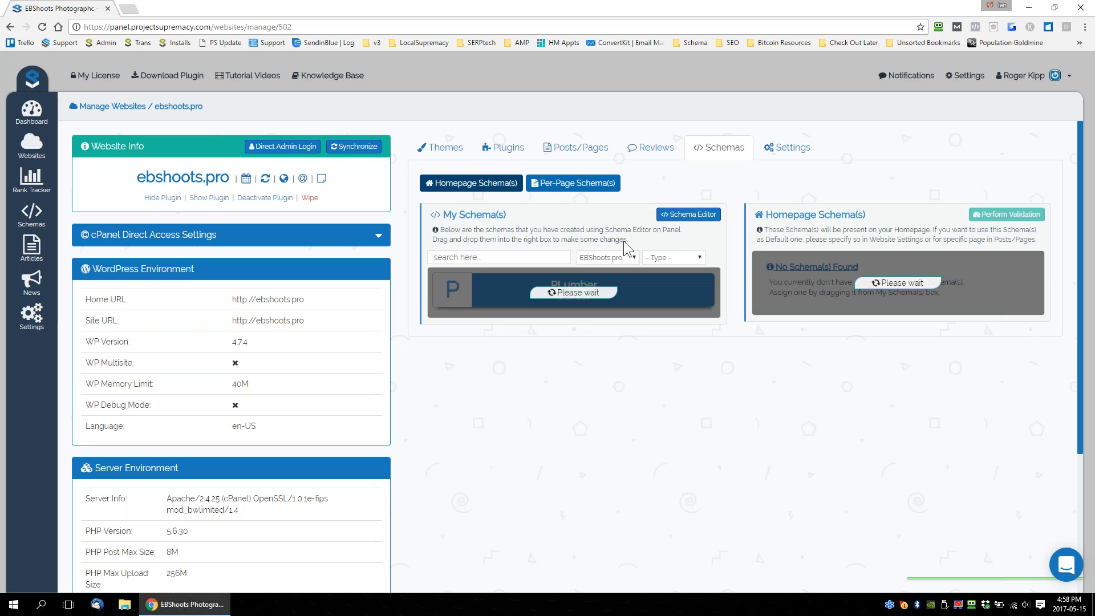
# Switch to the per-page schemas of ebshoots.pro and filter the saved schemas by the EBShoots.pro group.
pyautogui.click(575, 186)
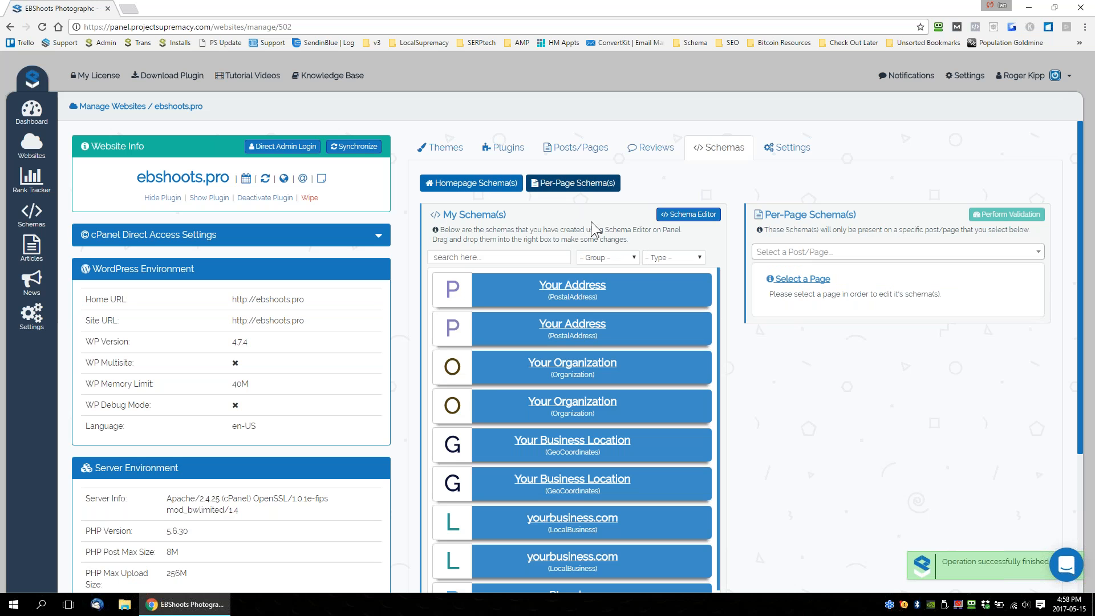
pyautogui.moveTo(204, 107); pyautogui.dragTo(135, 107)
pyautogui.click(608, 259)
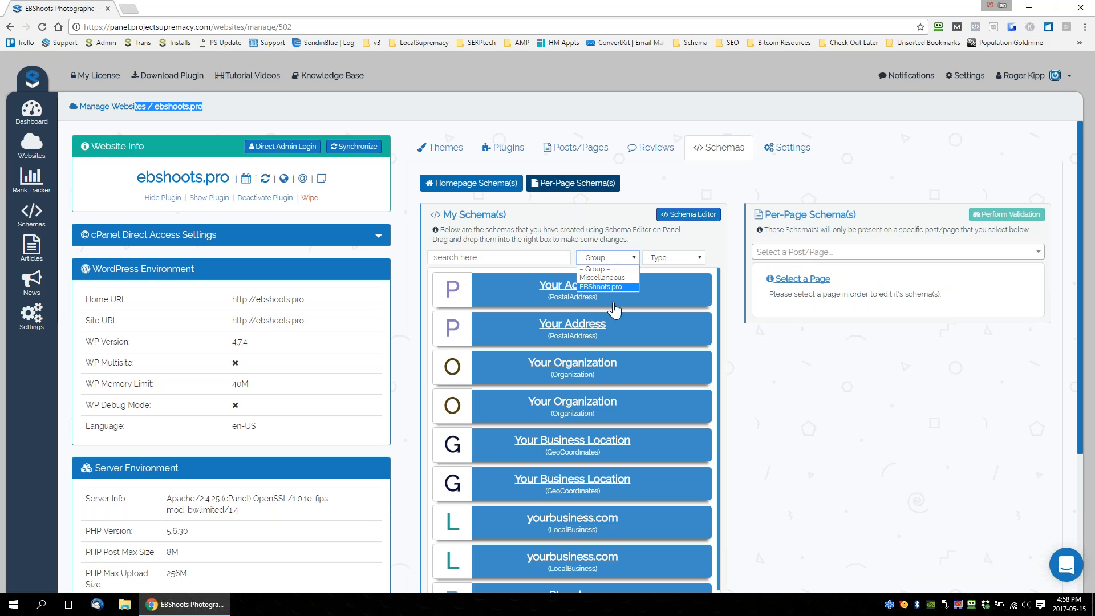
pyautogui.click(603, 287)
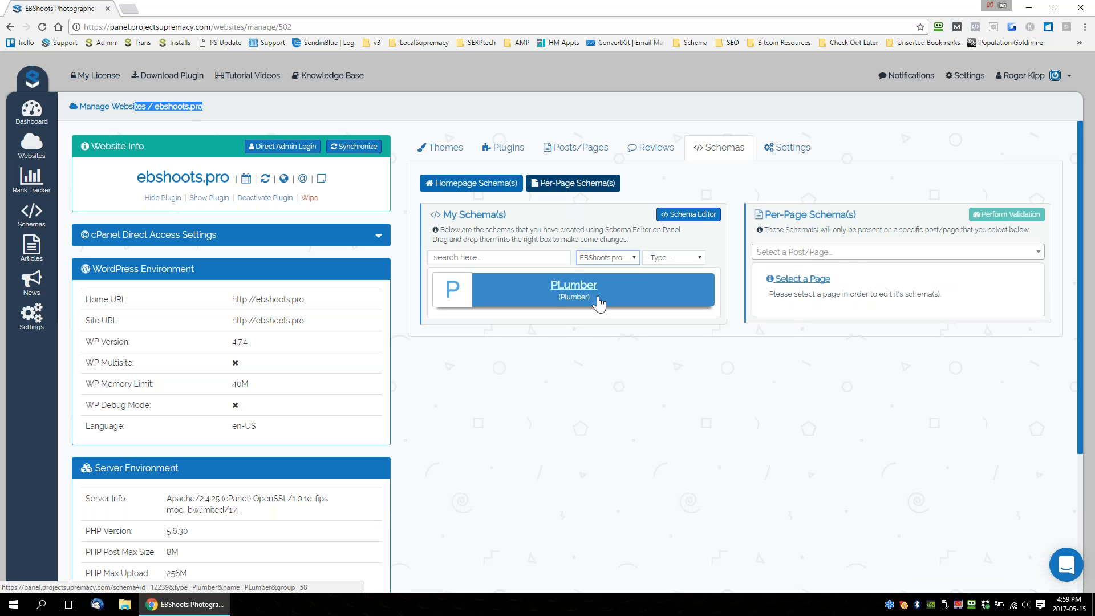
# Choose "Wedding Photographer Whitby, Whitby" as the page whose per-page schemas are edited.
pyautogui.click(850, 253)
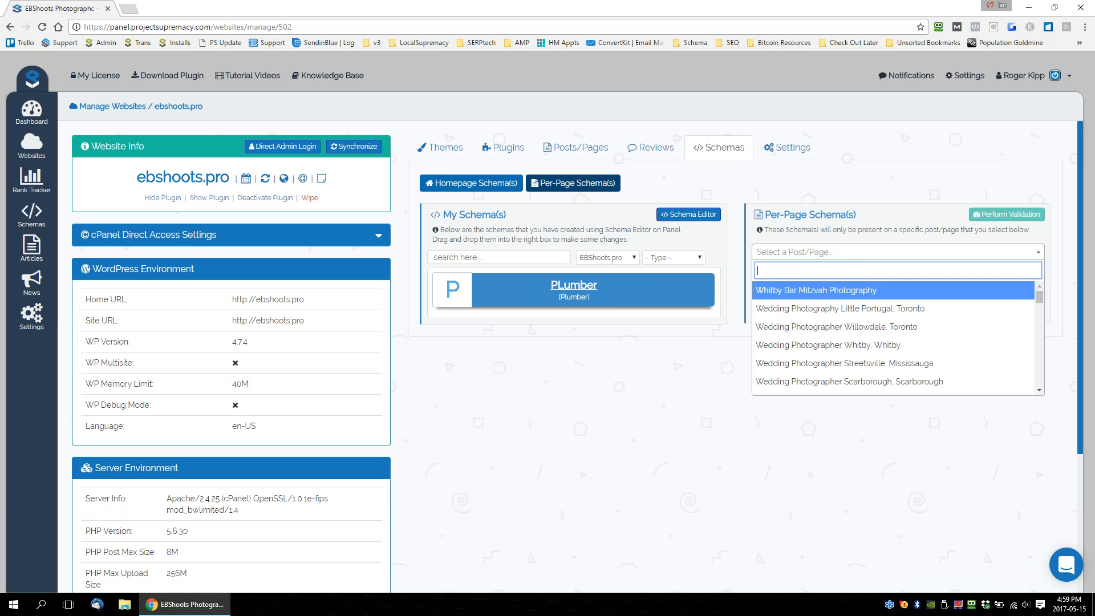
pyautogui.scroll(-1, 837, 342)
pyautogui.scroll(-3, 837, 347)
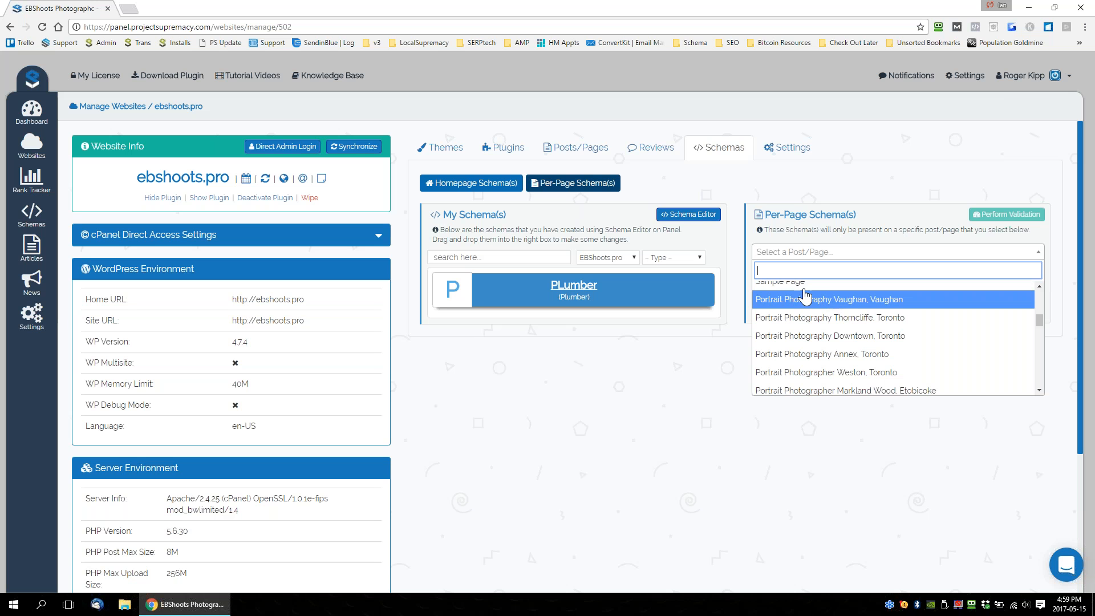
pyautogui.click(705, 341)
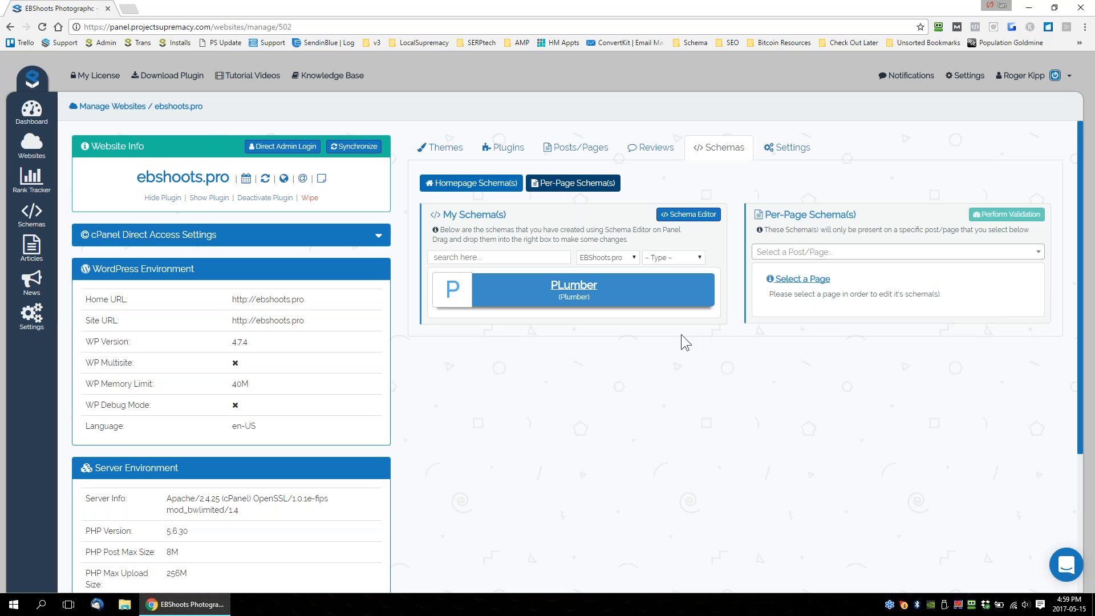
pyautogui.click(822, 260)
pyautogui.click(832, 344)
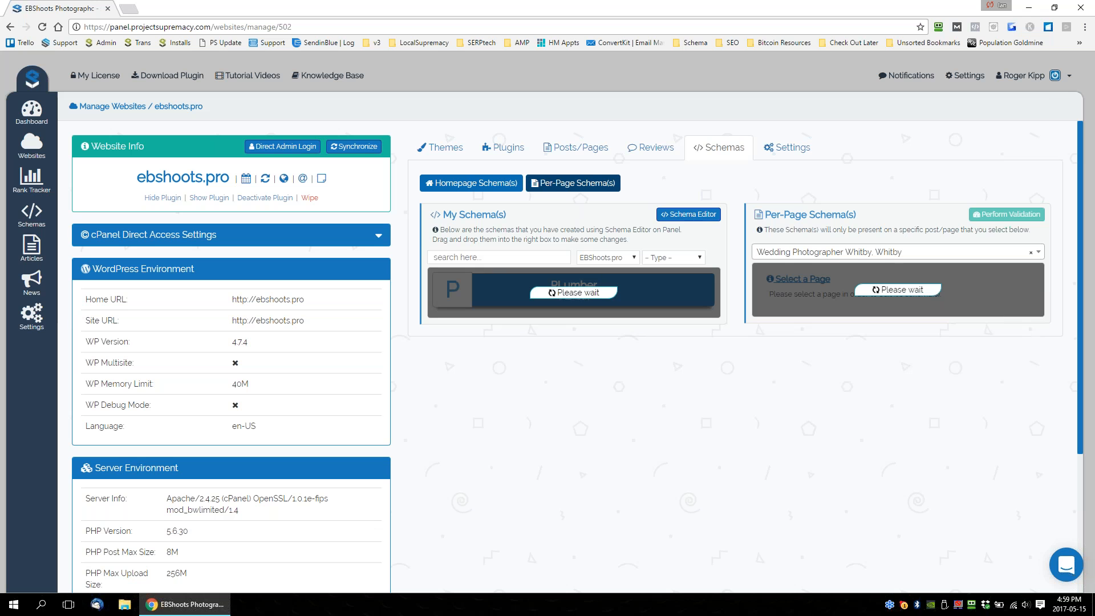
# Assign the PLumber schema to the "Wedding Photographer Whitby, Whitby" page.
pyautogui.click(588, 188)
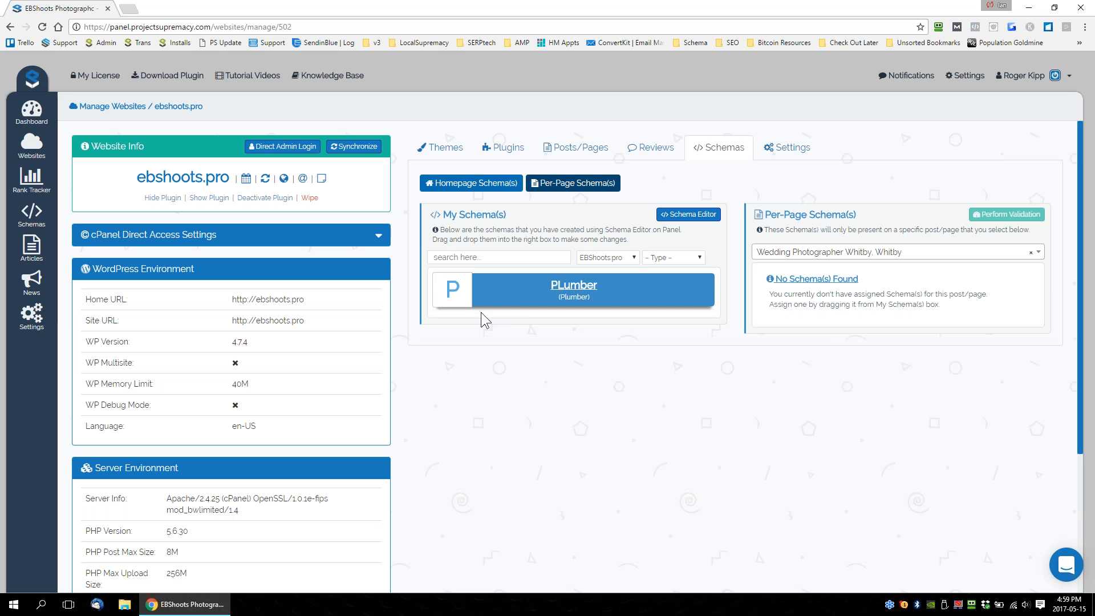
pyautogui.moveTo(499, 290); pyautogui.dragTo(789, 300)
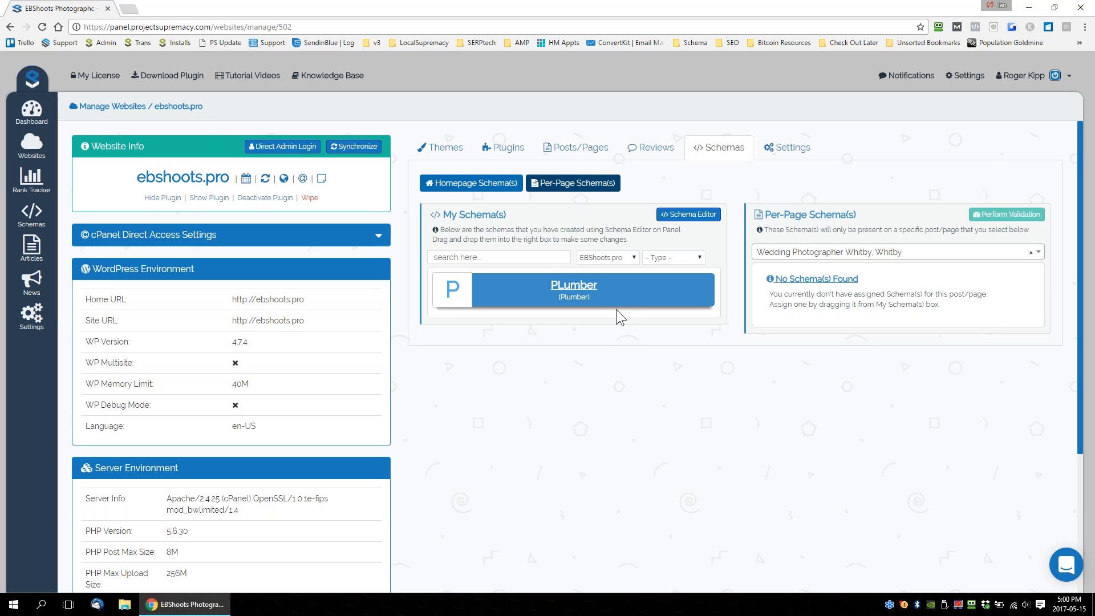
# Open the site settings of ebshoots.pro and examine the General, Writing and Reading options.
pyautogui.scroll(-3, 408, 379)
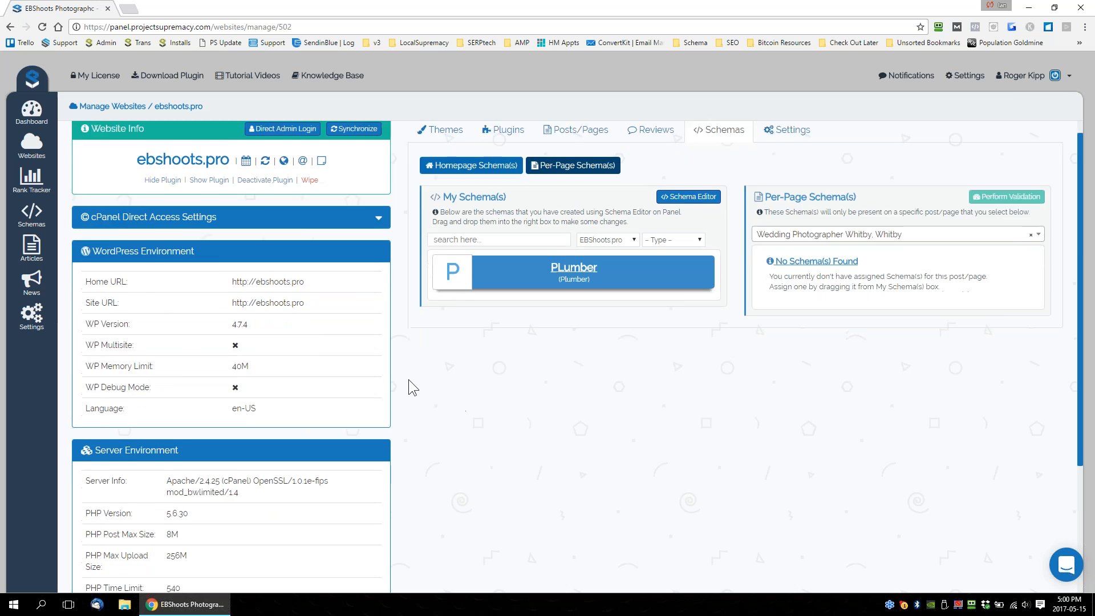
pyautogui.scroll(3, 513, 360)
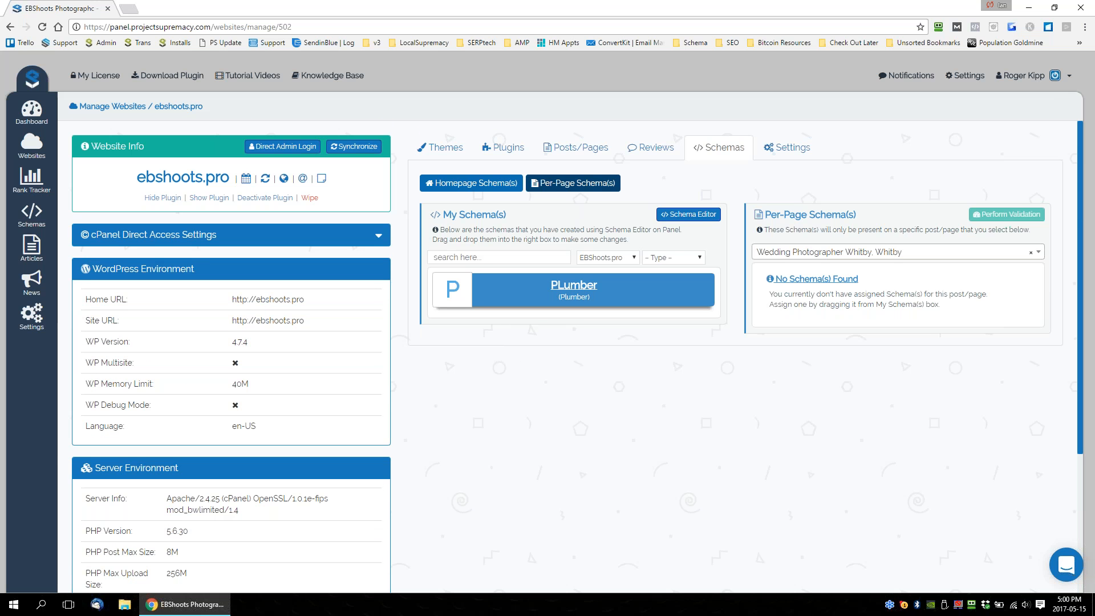
pyautogui.click(788, 147)
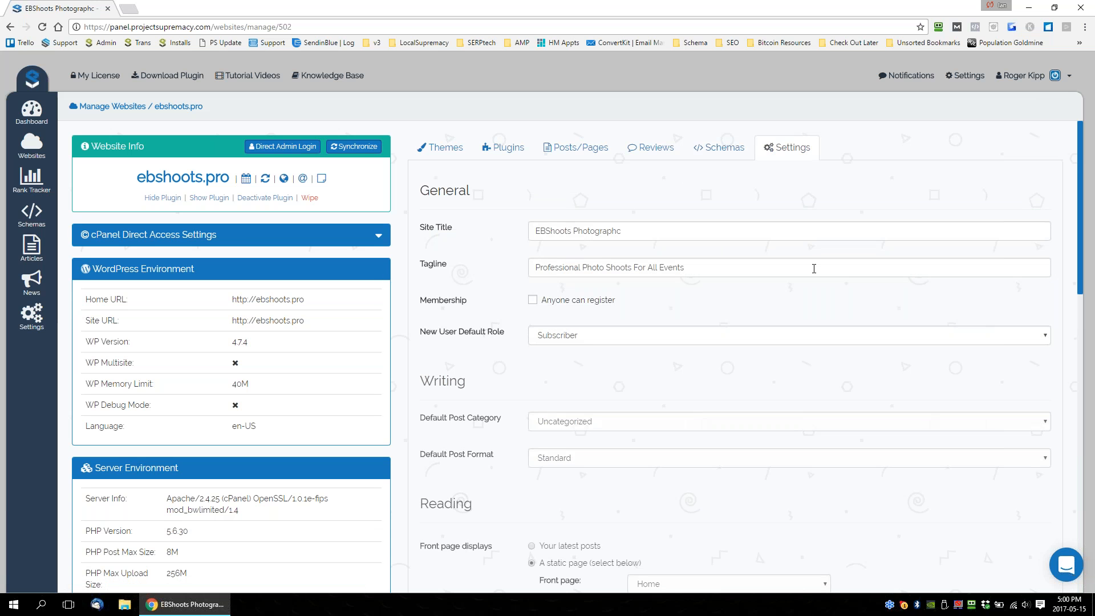
pyautogui.moveTo(472, 190); pyautogui.dragTo(430, 191)
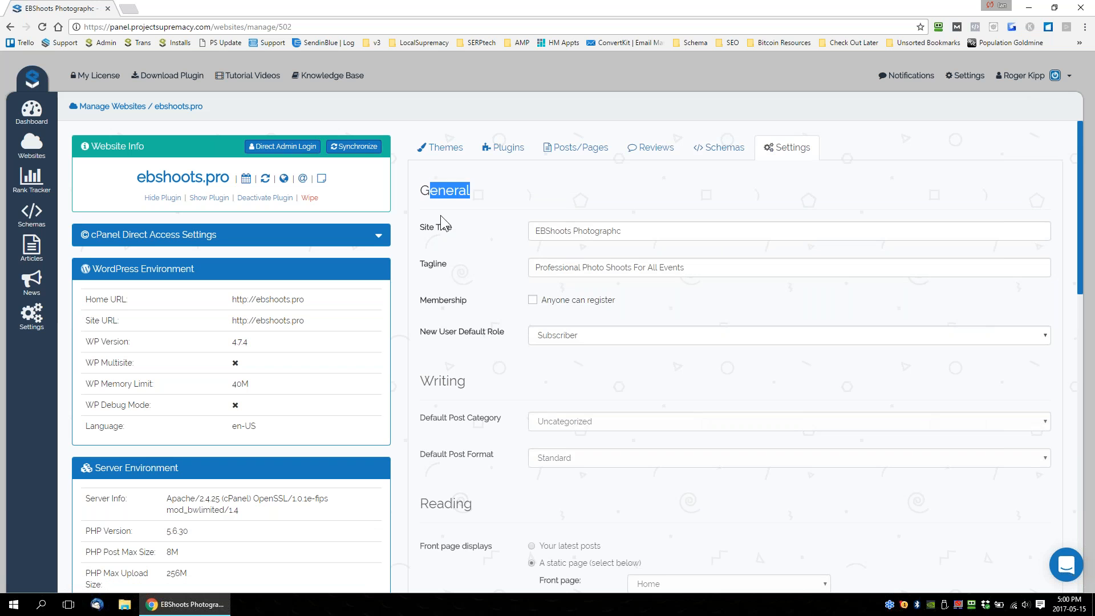
pyautogui.scroll(-1, 457, 206)
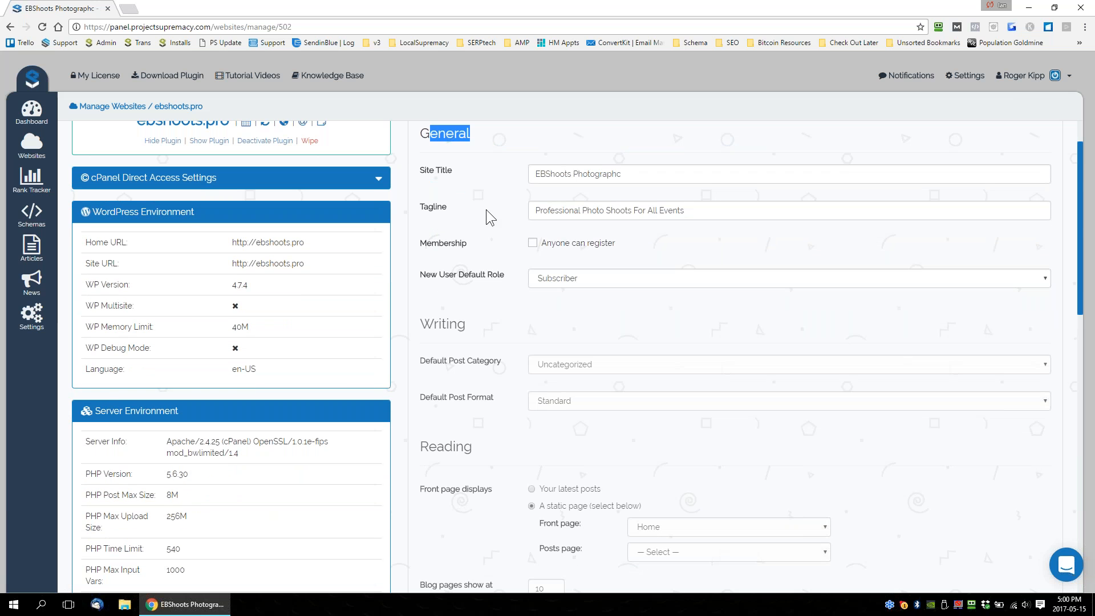
pyautogui.scroll(-8, 494, 228)
pyautogui.scroll(-6, 490, 365)
pyautogui.scroll(15, 571, 370)
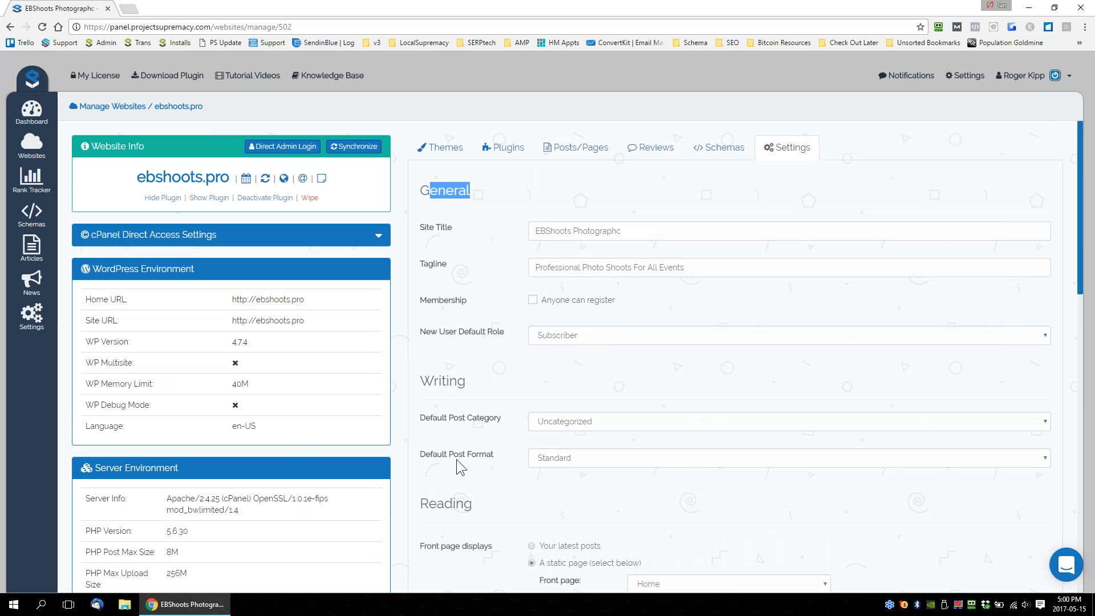
# Show the themes of ebshoots.pro, launch the direct administrator login to the site, and close the page it opens.
pyautogui.click(444, 148)
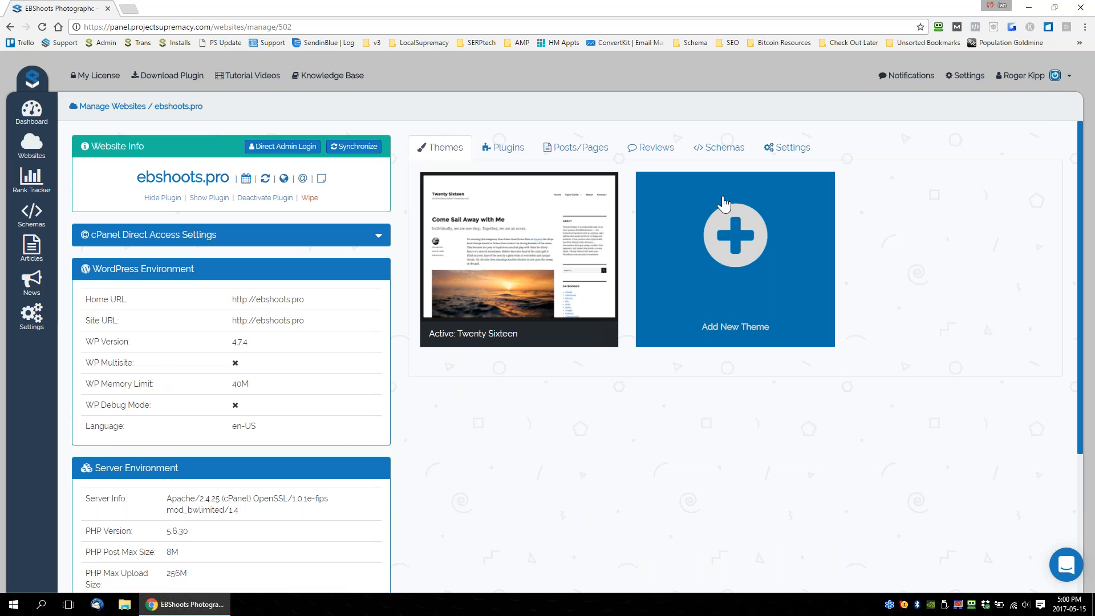
pyautogui.click(273, 148)
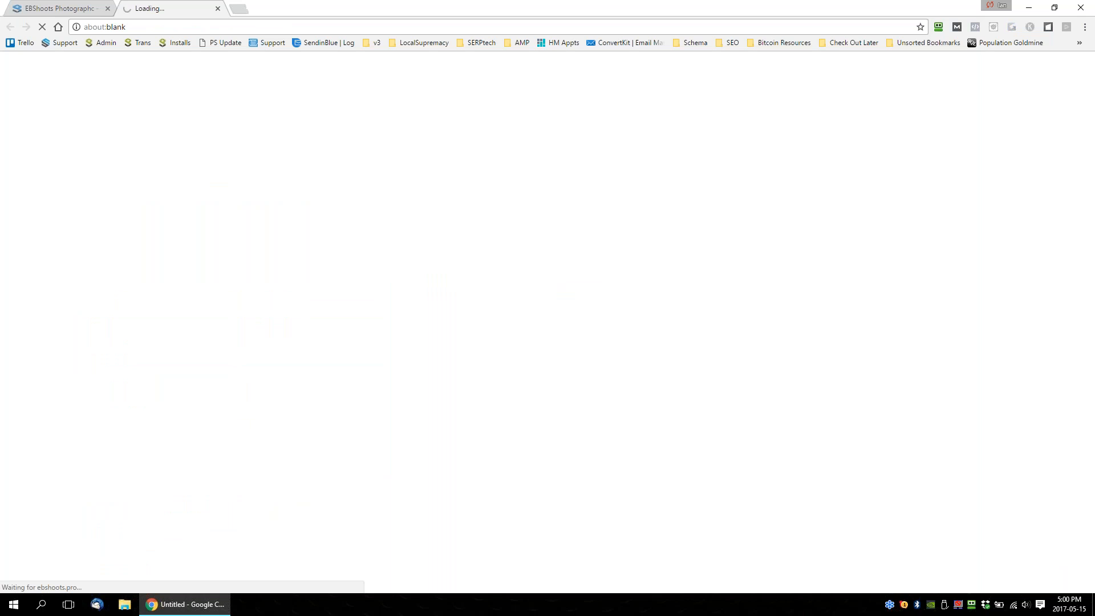
pyautogui.click(217, 8)
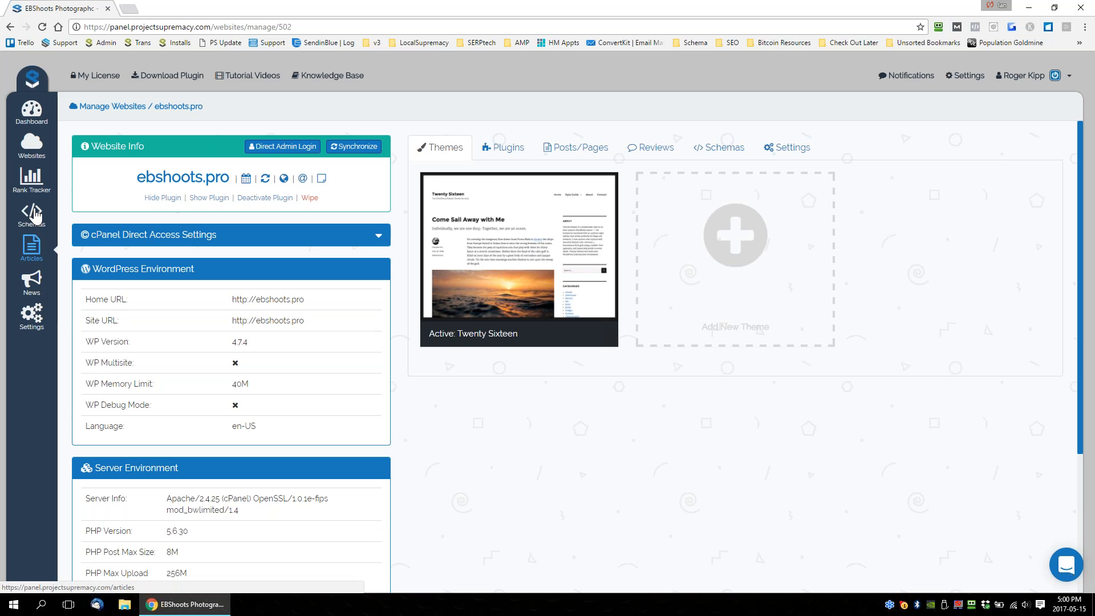
# Visit the articles area, then open the panel's API key settings and examine the credential forms for services such as iNeedArticles, iWriter and 2Captcha.
pyautogui.click(32, 245)
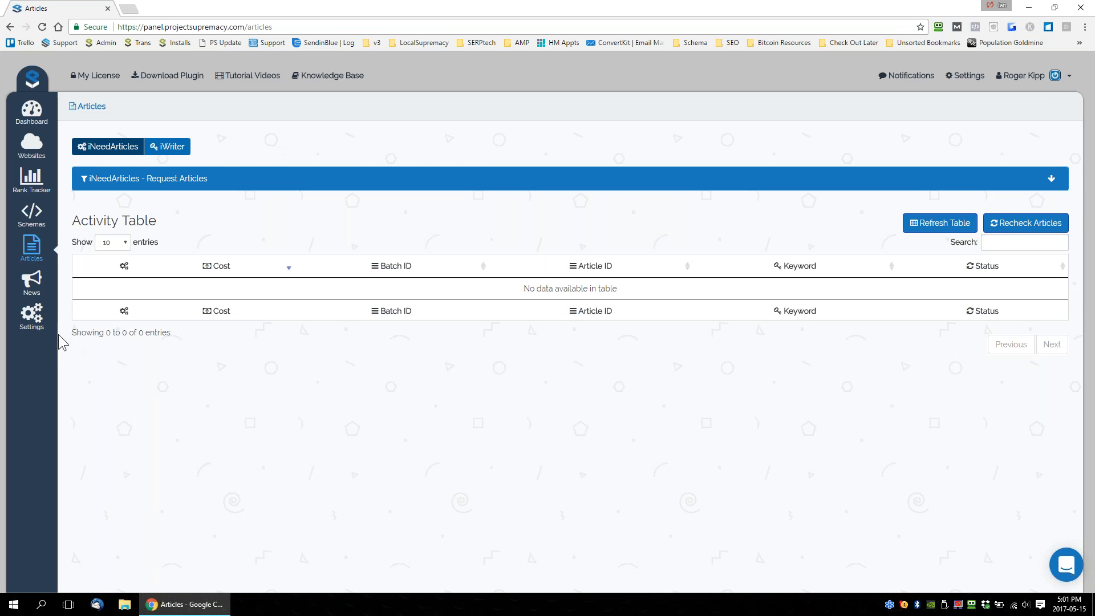
pyautogui.click(37, 323)
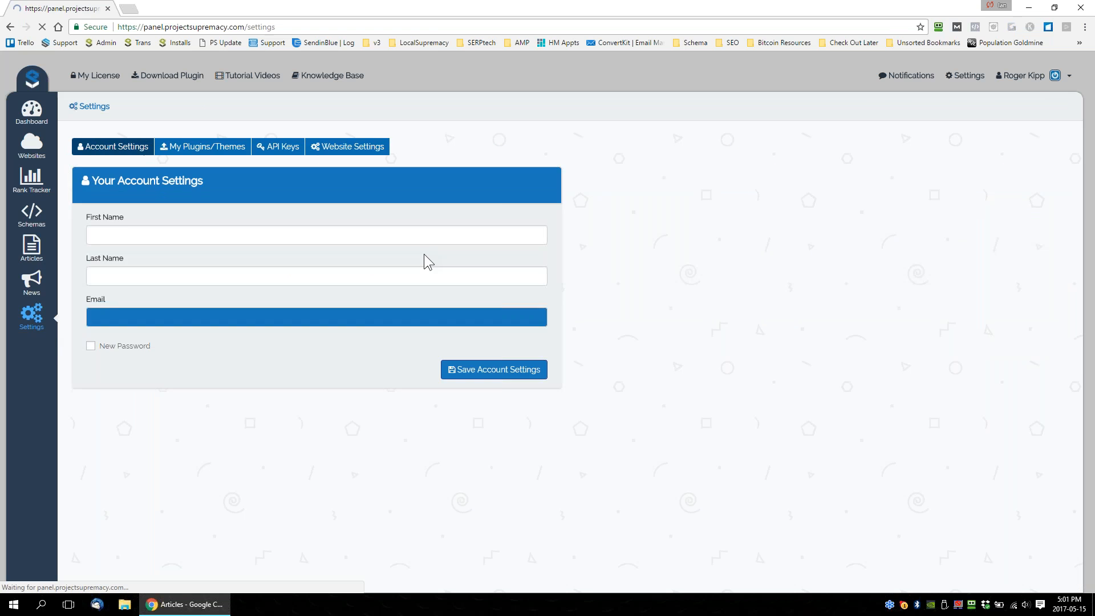
pyautogui.click(283, 147)
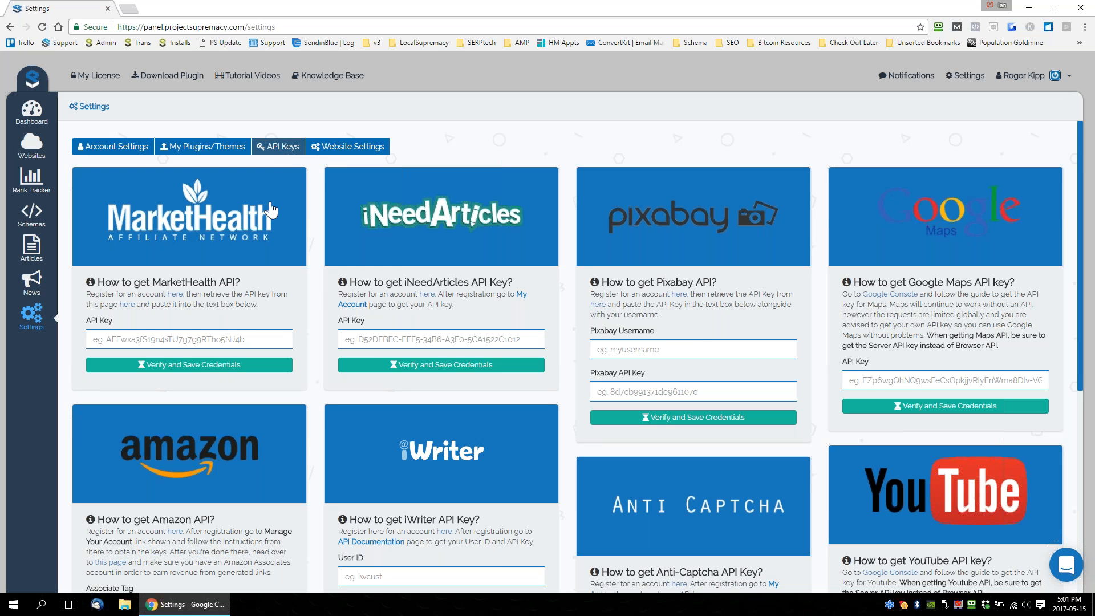
pyautogui.scroll(-5, 818, 413)
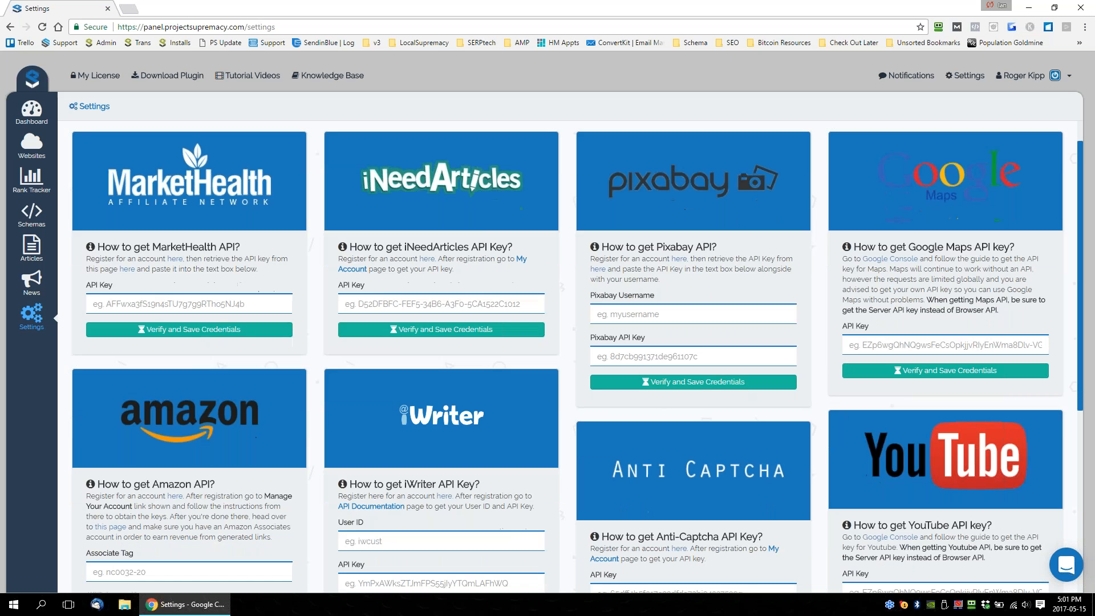
pyautogui.scroll(5, 817, 413)
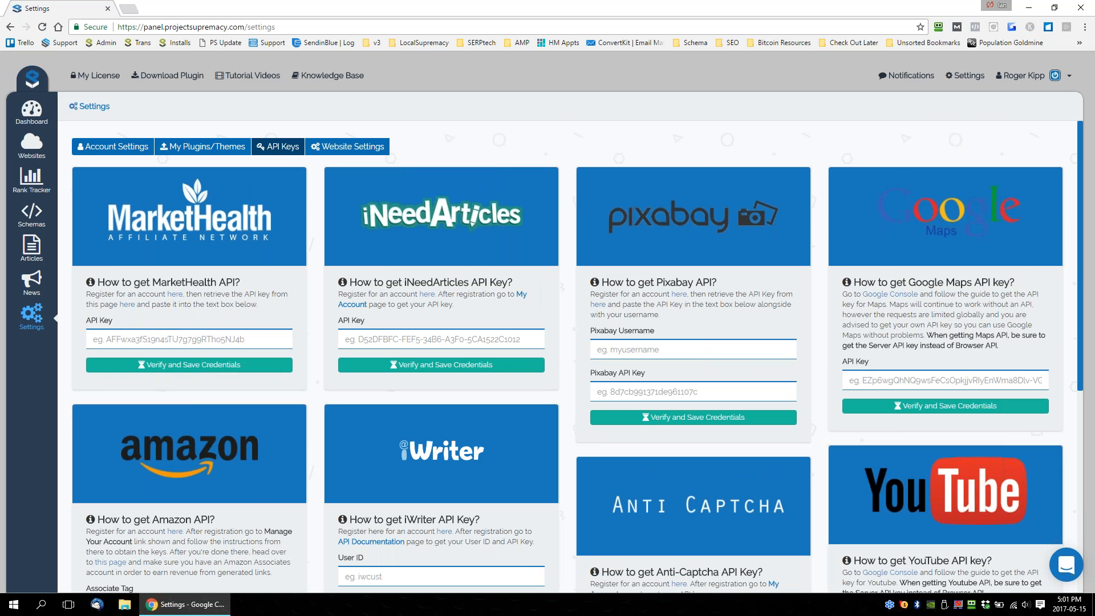
pyautogui.click(171, 341)
pyautogui.scroll(-1, 562, 301)
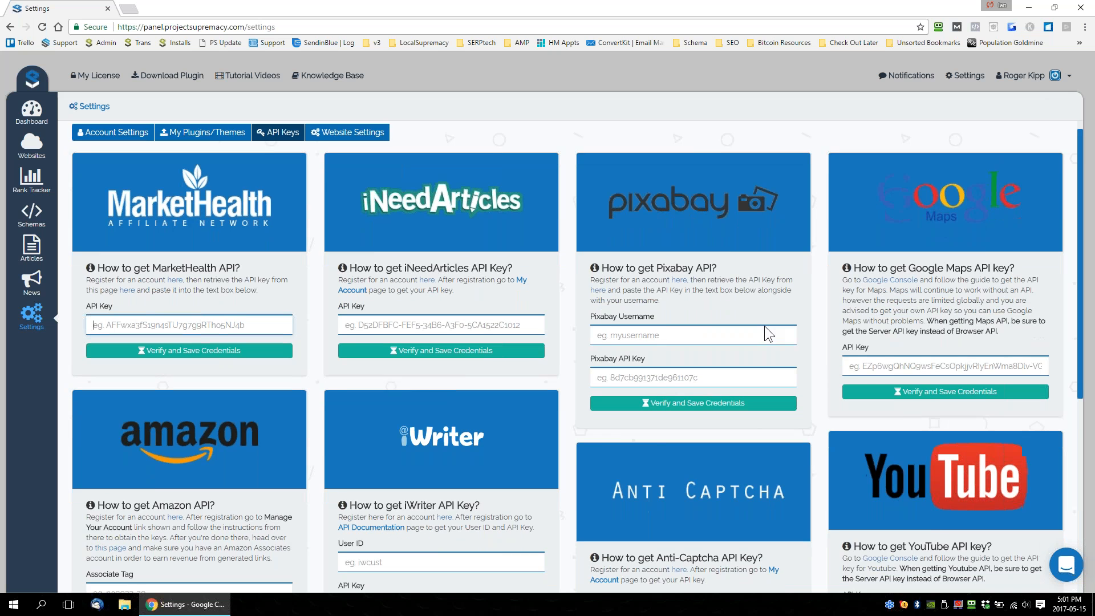
pyautogui.scroll(-5, 561, 457)
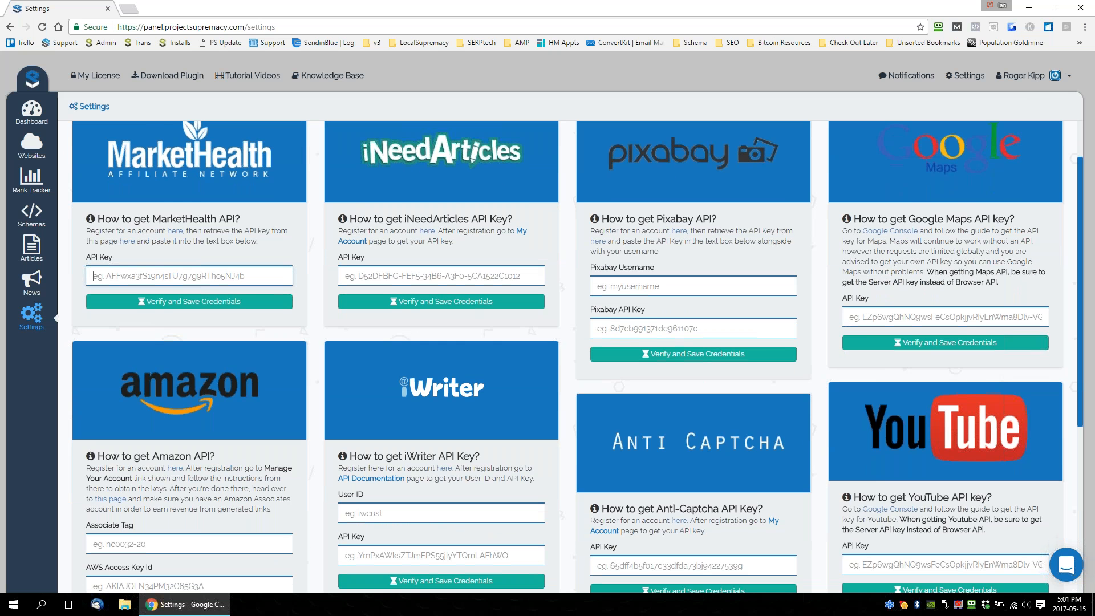
pyautogui.scroll(6, 561, 457)
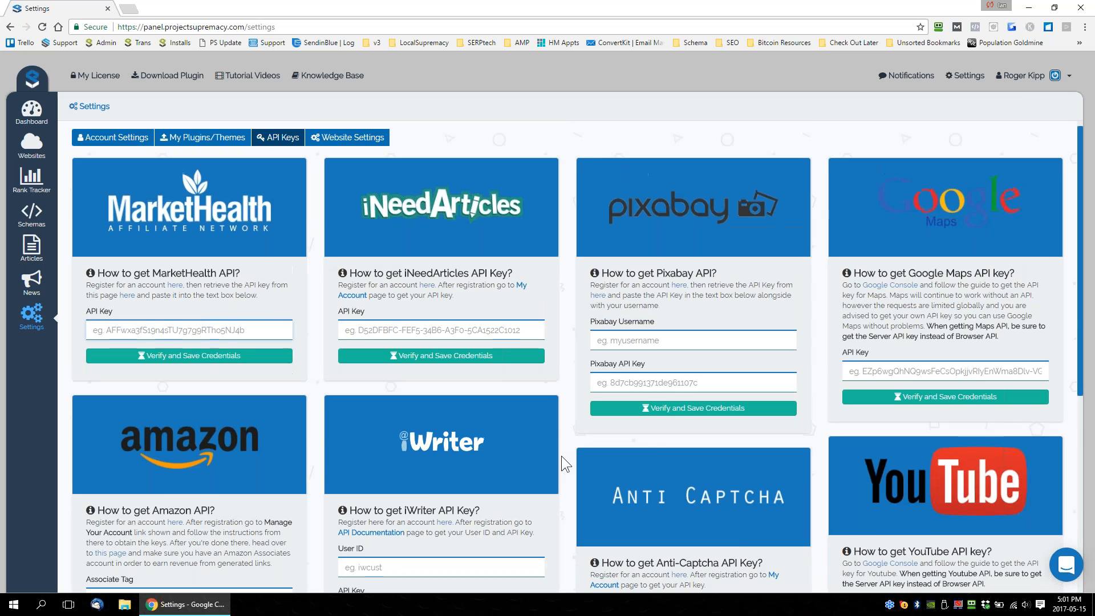
pyautogui.scroll(-6, 795, 447)
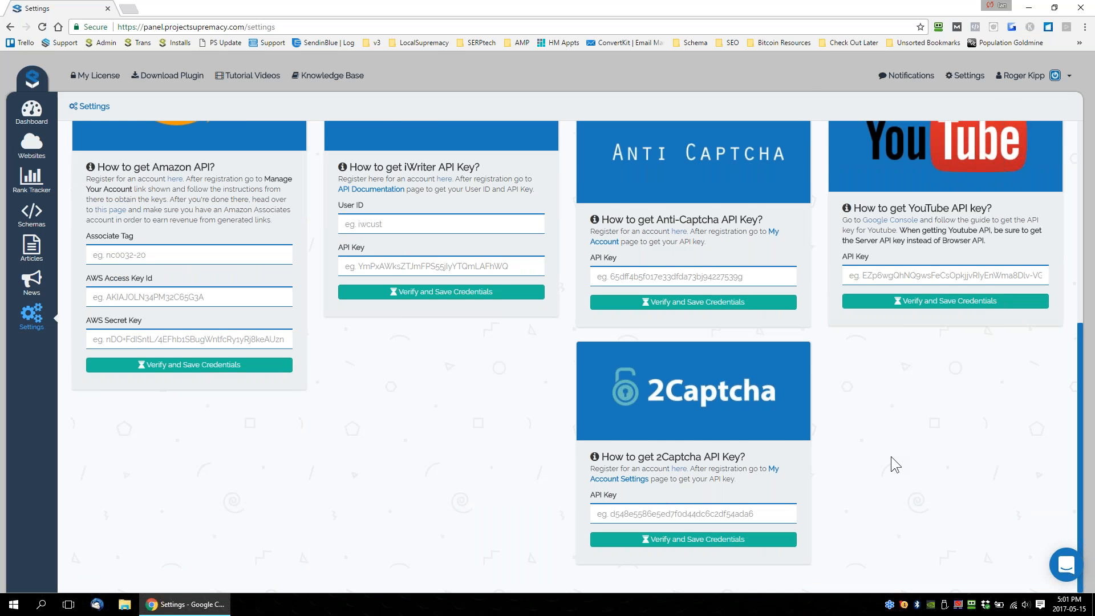
pyautogui.scroll(6, 891, 456)
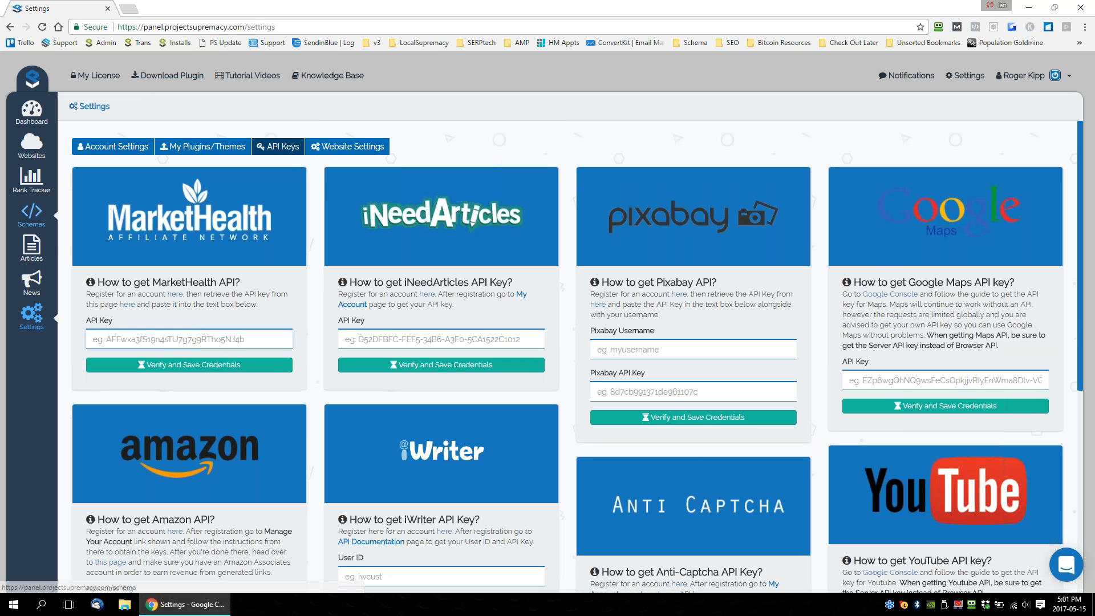
# Return to the articles area and look through the iNeedArticles and iWriter views, finishing on iWriter.
pyautogui.click(31, 248)
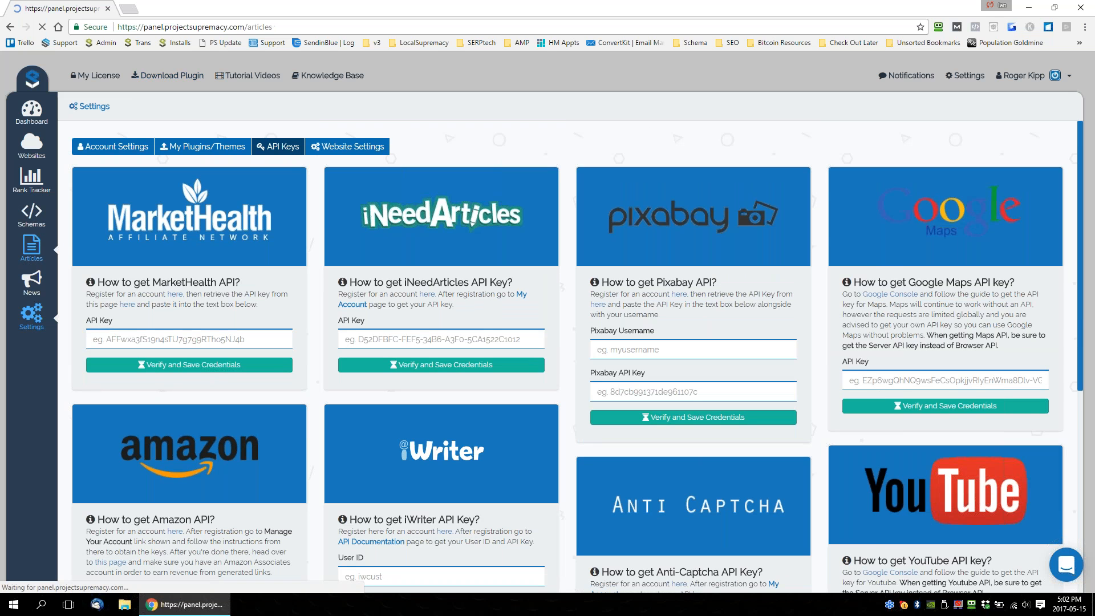
pyautogui.click(172, 146)
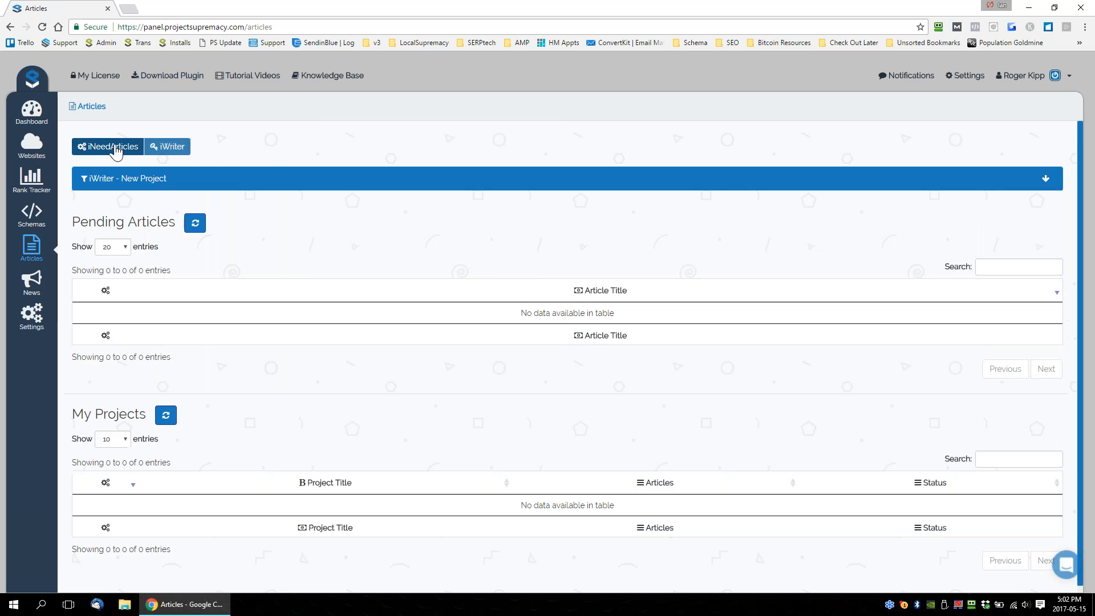
pyautogui.click(114, 148)
pyautogui.click(174, 149)
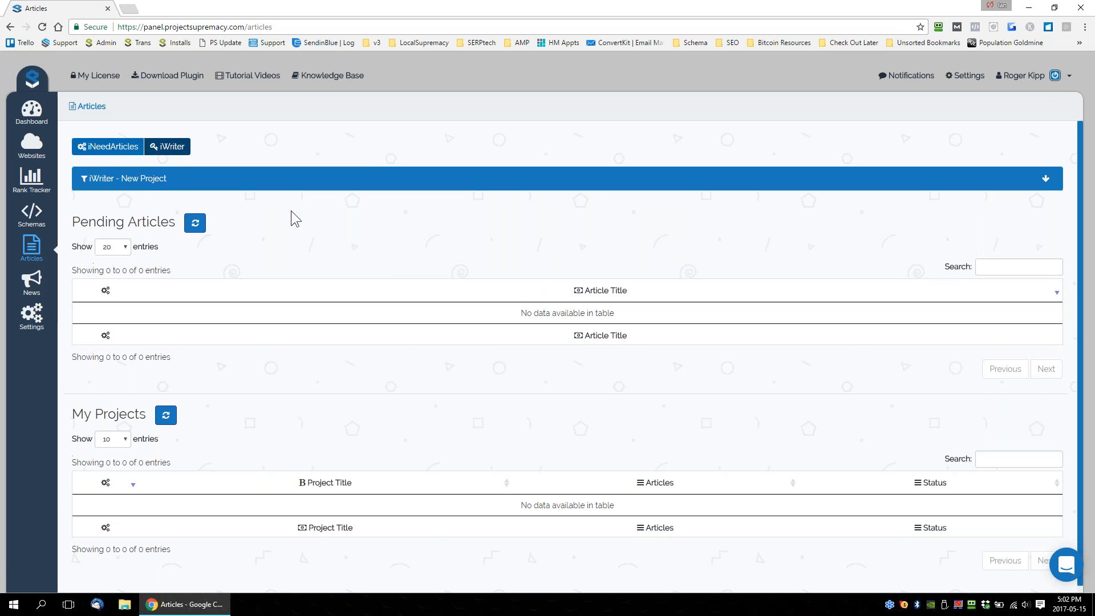
# Log out of the panel and sign in to another account, filling its username and password from the saved RoboForm passcard.
pyautogui.click(1037, 81)
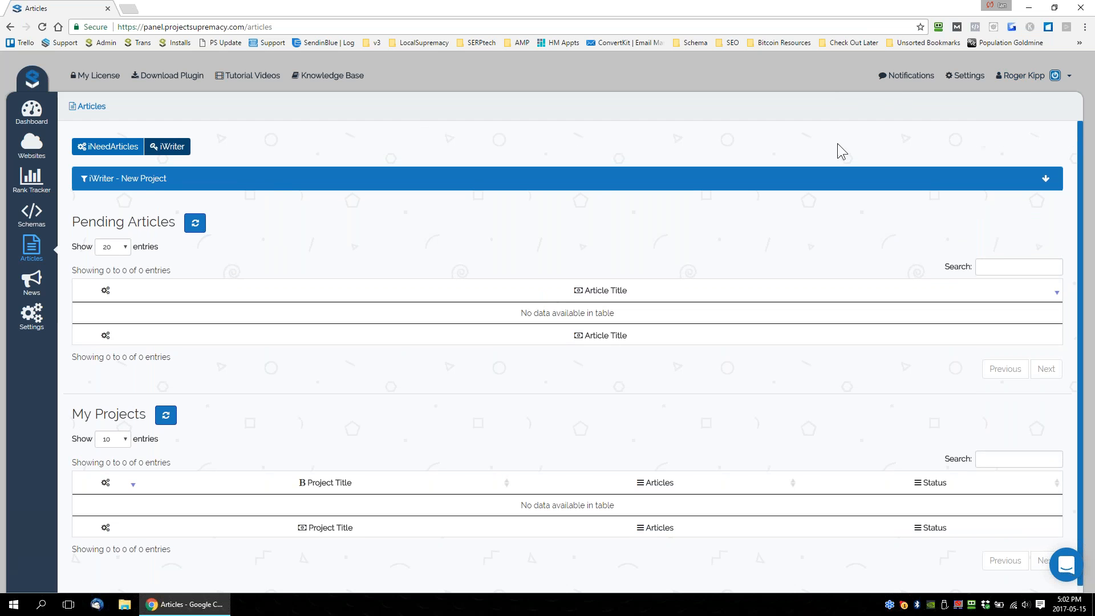
pyautogui.moveTo(1021, 79)
pyautogui.click(1008, 131)
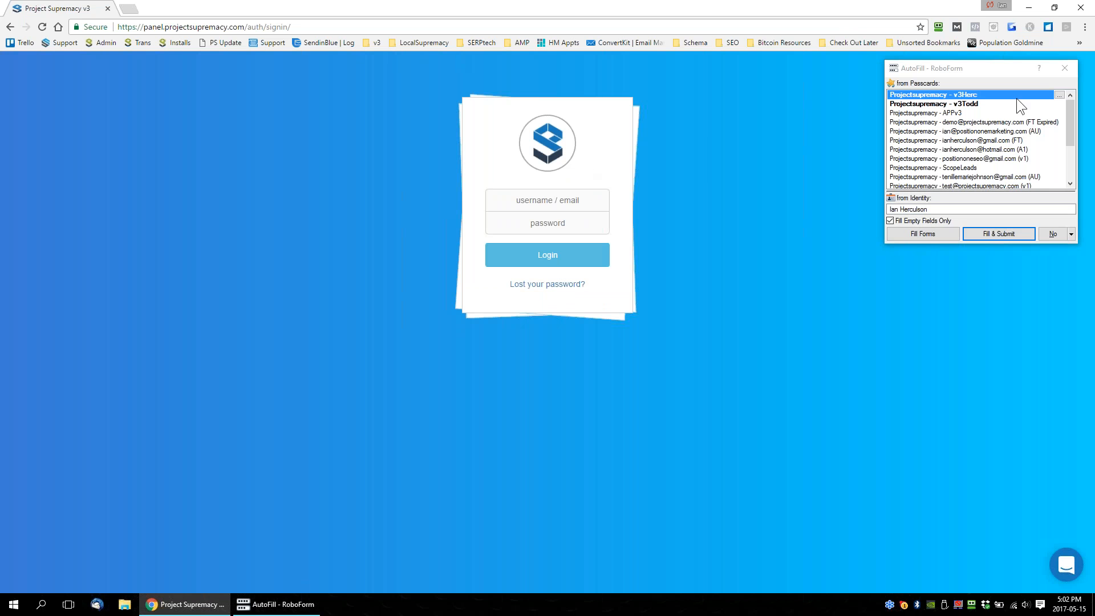
pyautogui.click(994, 238)
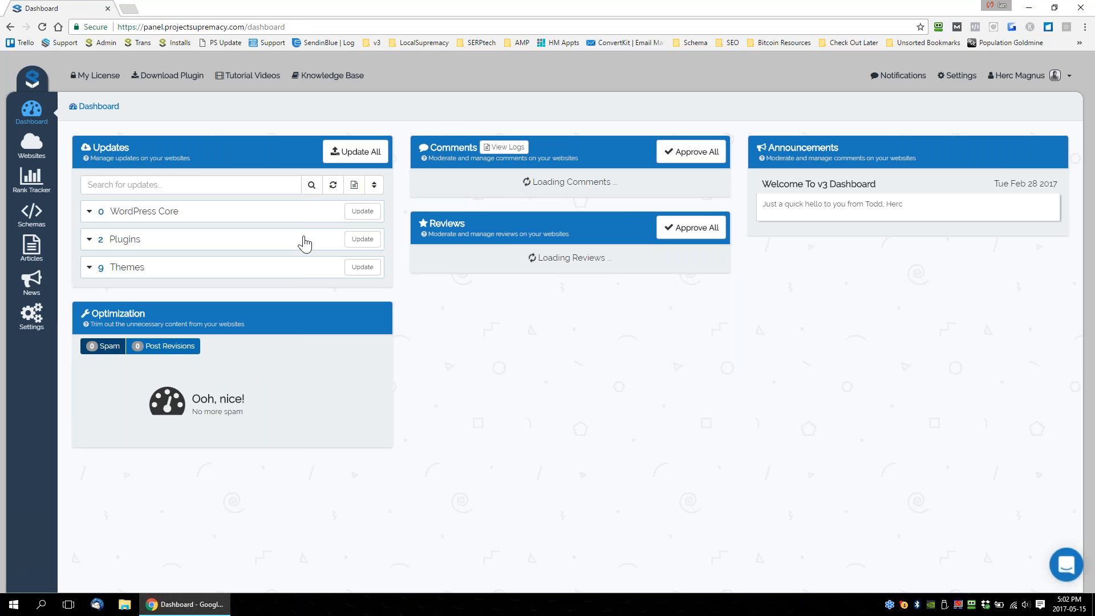
# Open the account's iWriter articles and look over the project list.
pyautogui.click(32, 249)
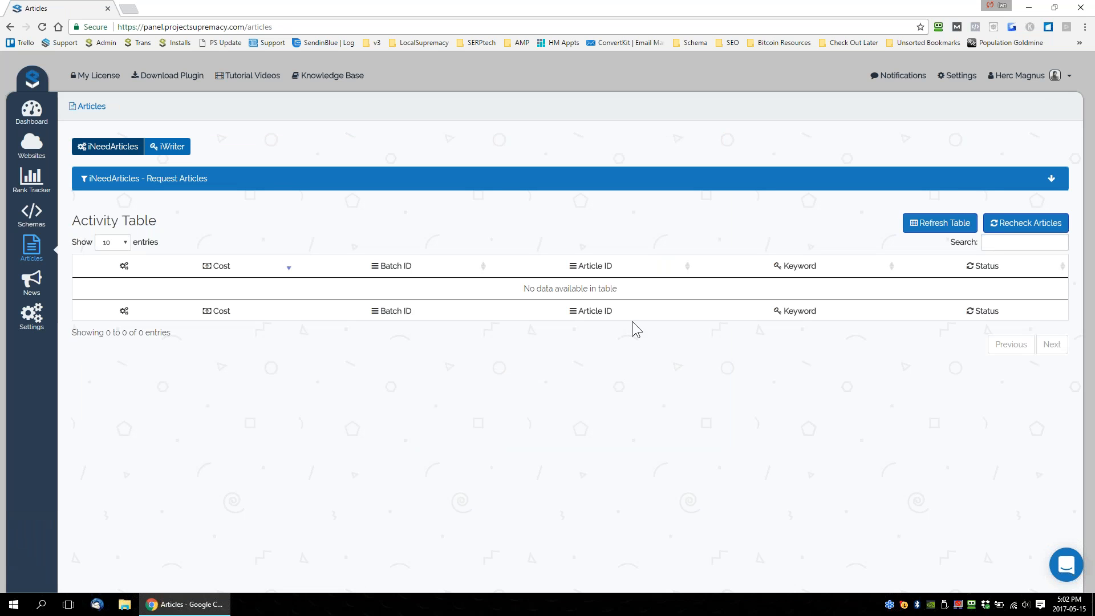
pyautogui.click(168, 146)
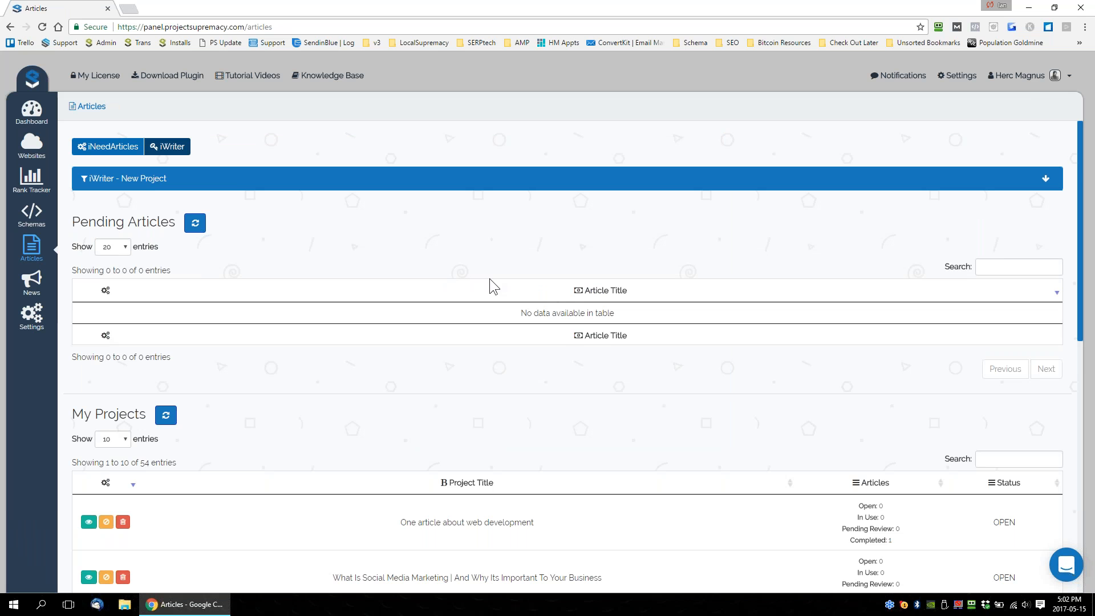
pyautogui.scroll(-2, 491, 252)
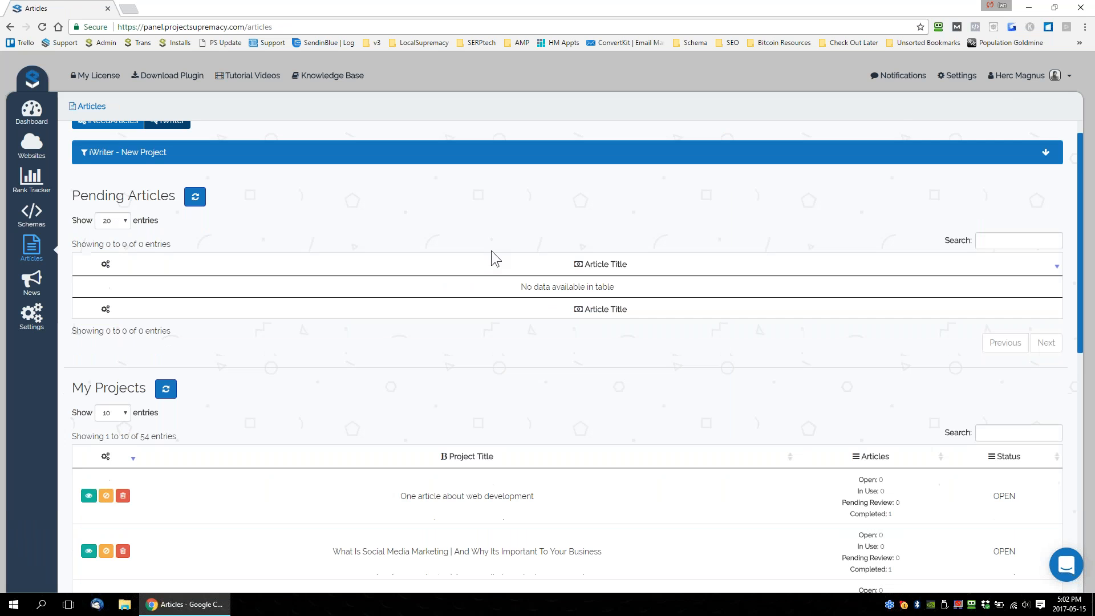
pyautogui.scroll(2, 470, 282)
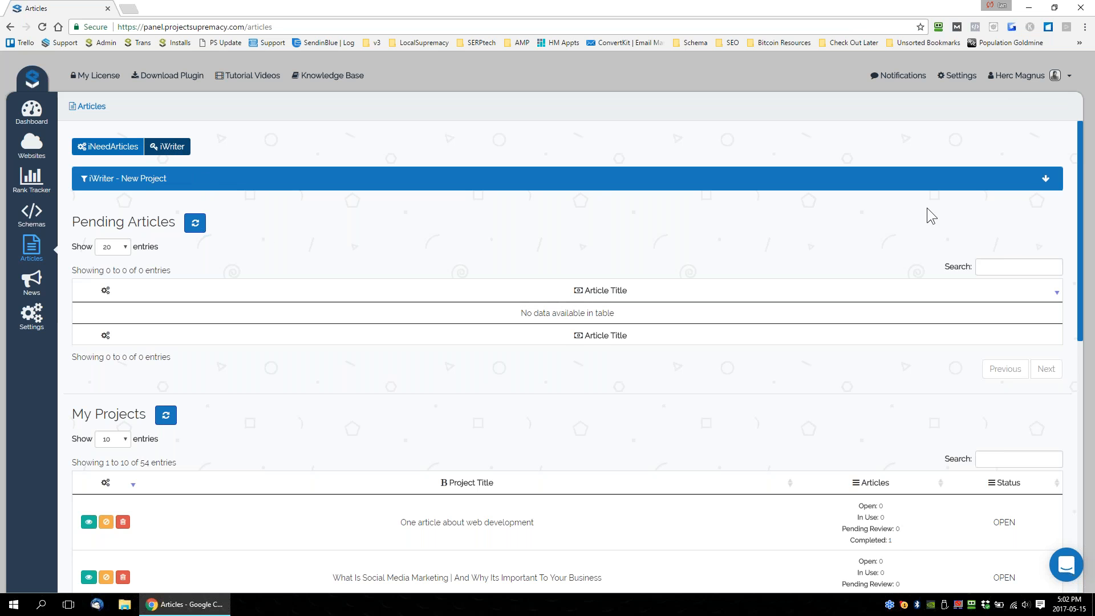
# Expand the iWriter new project form and go through its title, keywords and special instructions fields.
pyautogui.click(1045, 178)
pyautogui.click(143, 232)
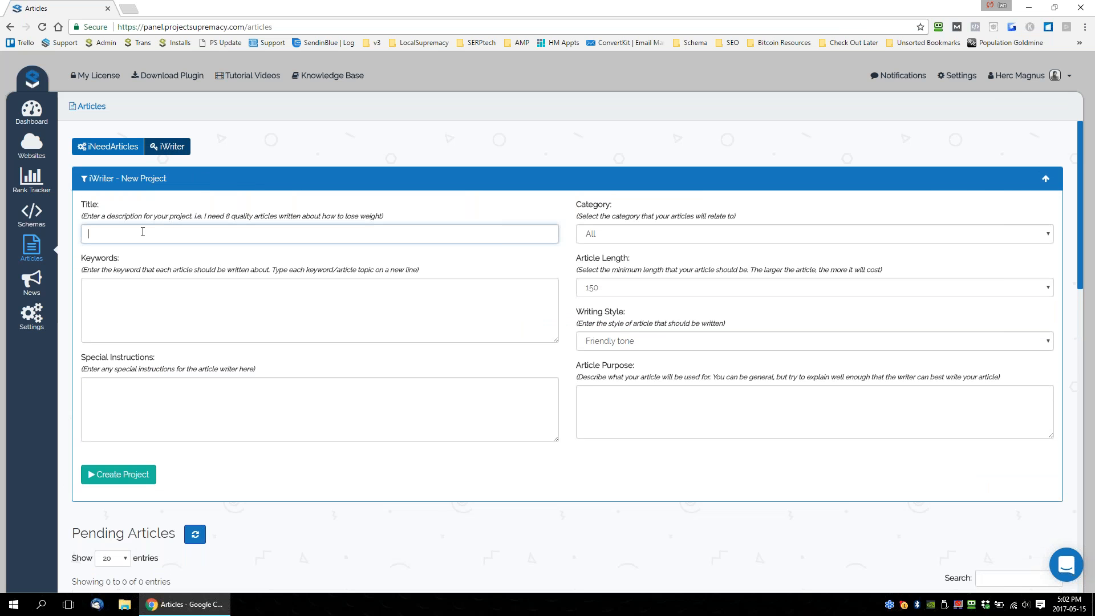
pyautogui.click(144, 296)
pyautogui.click(149, 375)
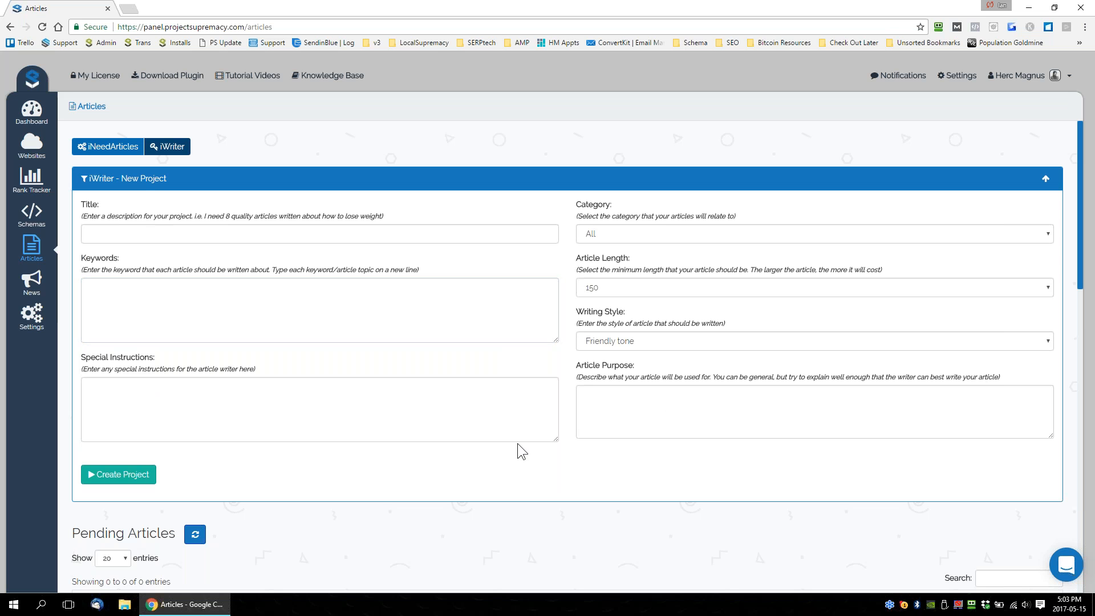
# Examine the Pending Articles and My Projects tables below the iWriter new project form.
pyautogui.scroll(-4, 574, 443)
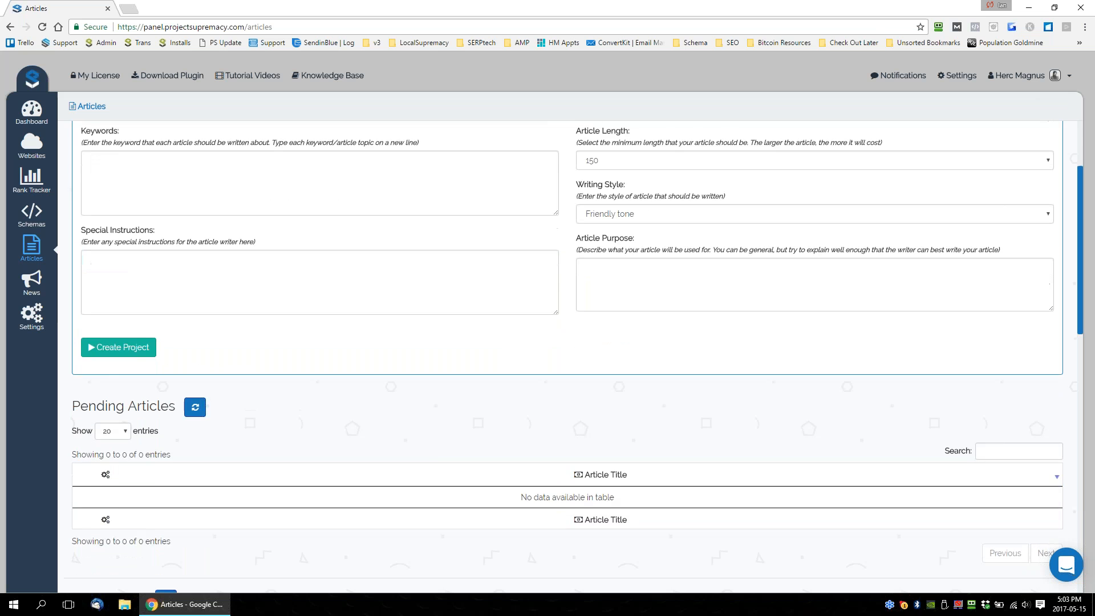
pyautogui.scroll(-2, 578, 434)
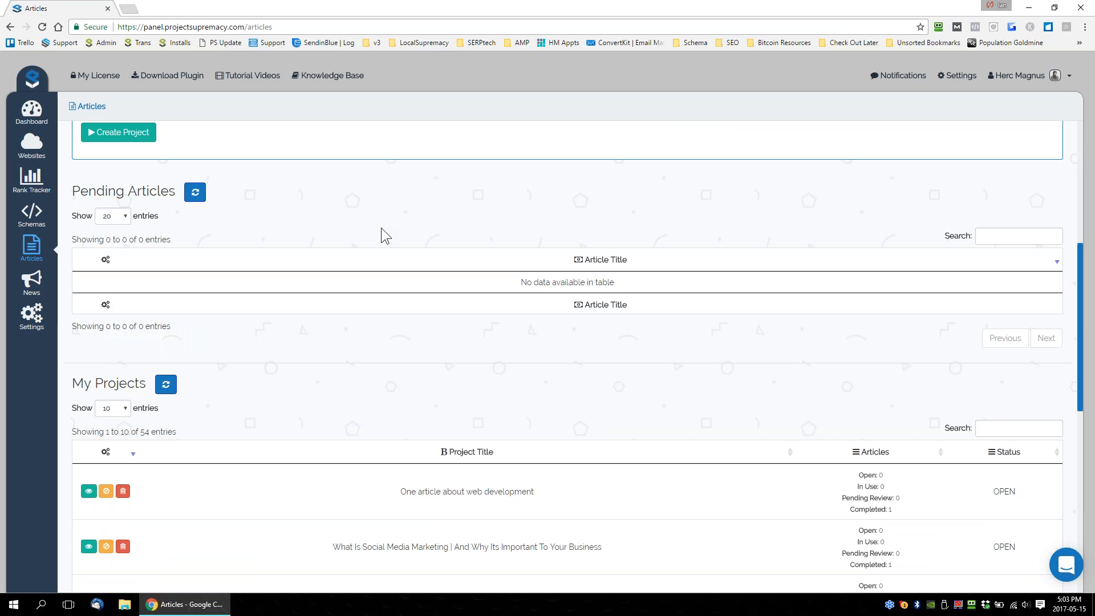
pyautogui.moveTo(68, 192); pyautogui.dragTo(178, 192)
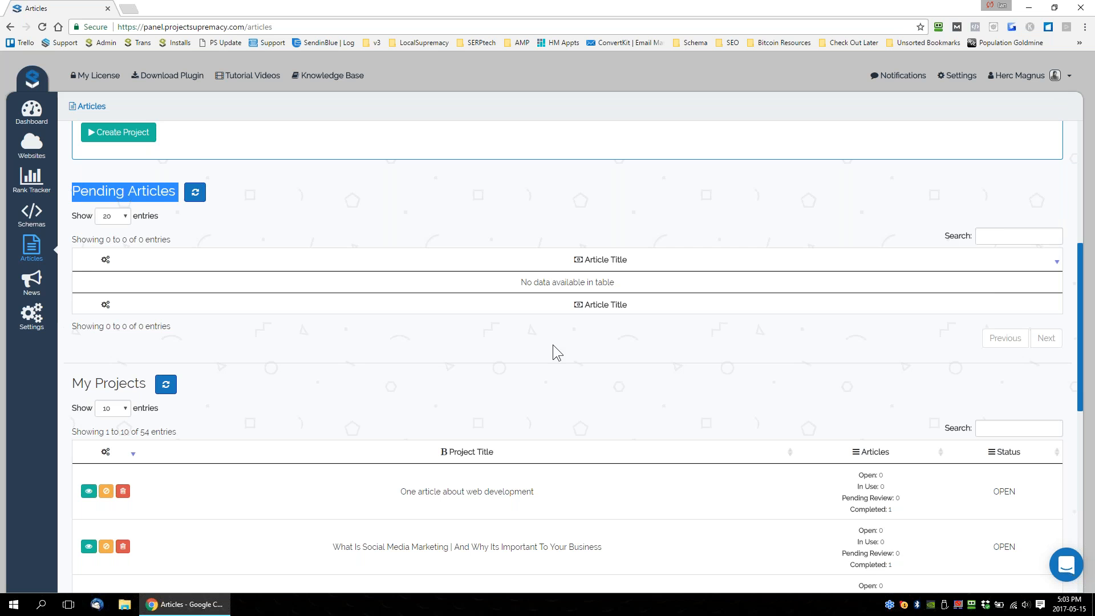
pyautogui.scroll(-8, 457, 371)
pyautogui.scroll(14, 508, 445)
pyautogui.scroll(-4, 420, 388)
pyautogui.click(385, 317)
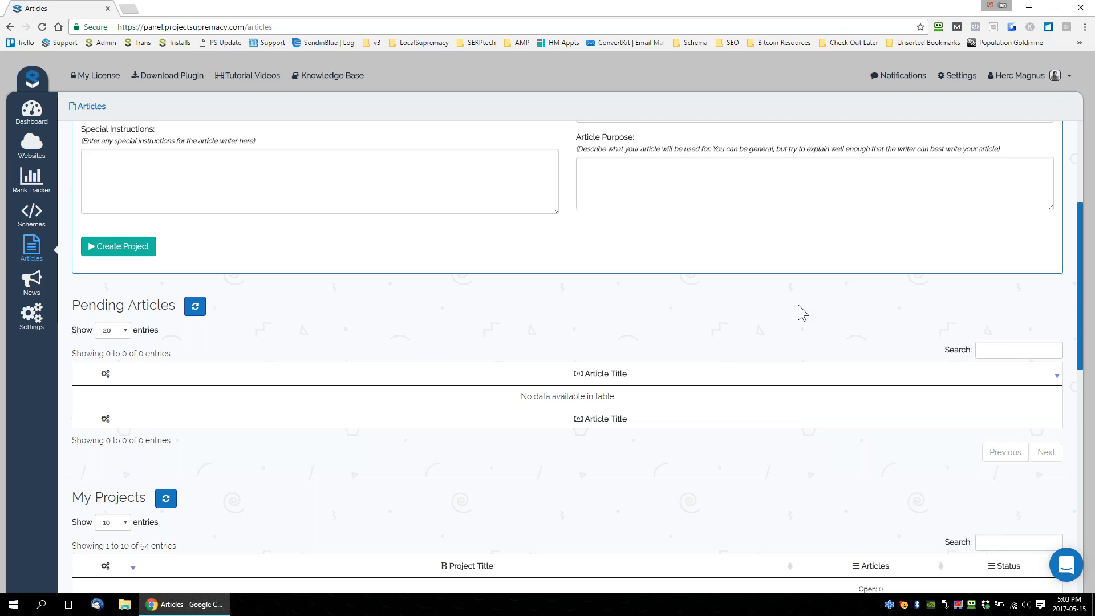
# Open the "Web development" article from the "One article about web development" project for review and publishing to WordPress.
pyautogui.scroll(-5, 799, 305)
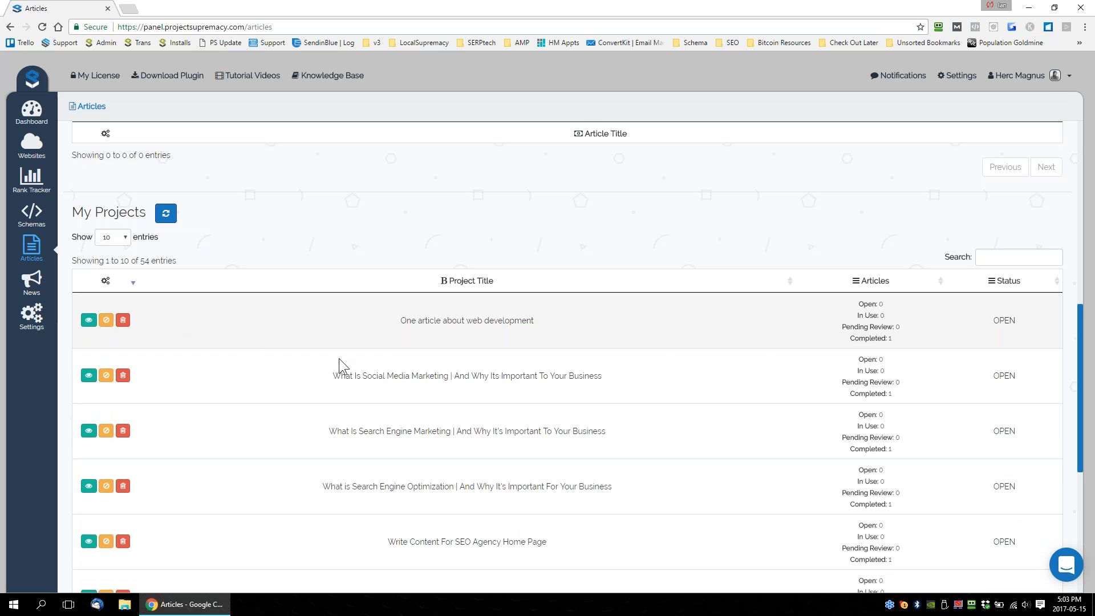
pyautogui.scroll(5, 381, 367)
pyautogui.scroll(-5, 364, 368)
pyautogui.moveTo(504, 326); pyautogui.dragTo(590, 340)
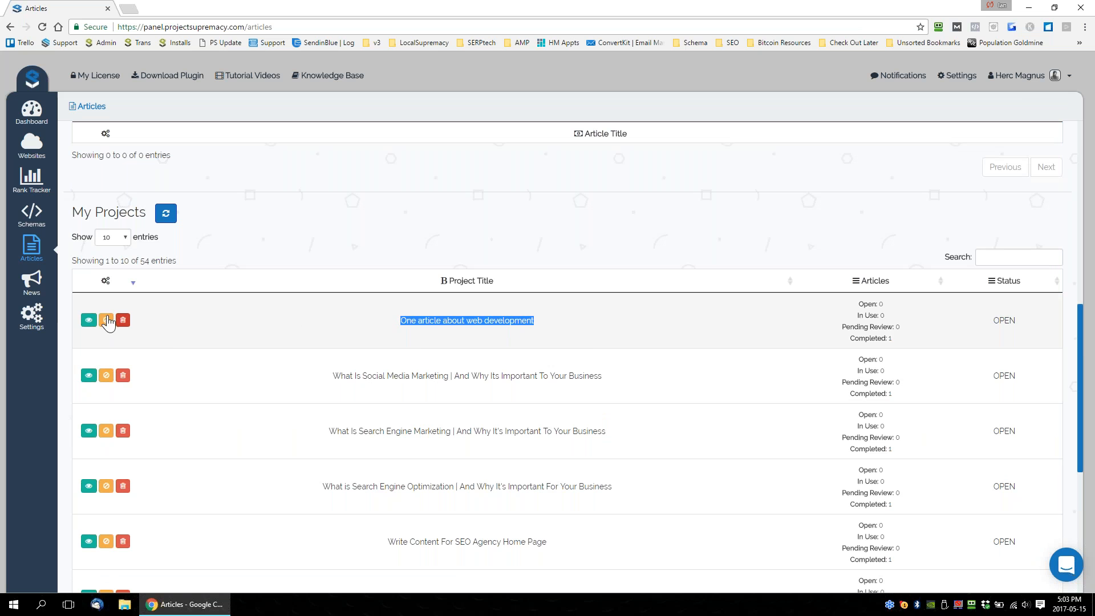
pyautogui.click(90, 323)
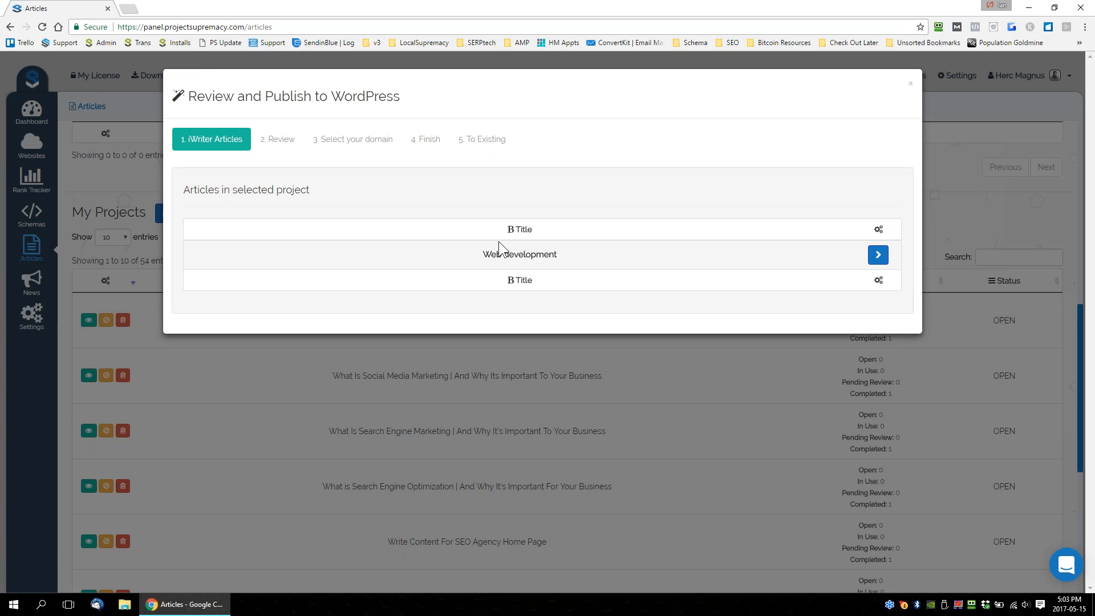
pyautogui.click(879, 255)
# Correct misspelled words in the article text with the suggested spellings, including changing "efficiant" to "efficient".
pyautogui.moveTo(209, 278); pyautogui.dragTo(502, 294)
pyautogui.rightClick(444, 300)
pyautogui.click(440, 283)
pyautogui.rightClick(443, 283)
pyautogui.click(465, 291)
pyautogui.rightClick(370, 278)
pyautogui.click(384, 287)
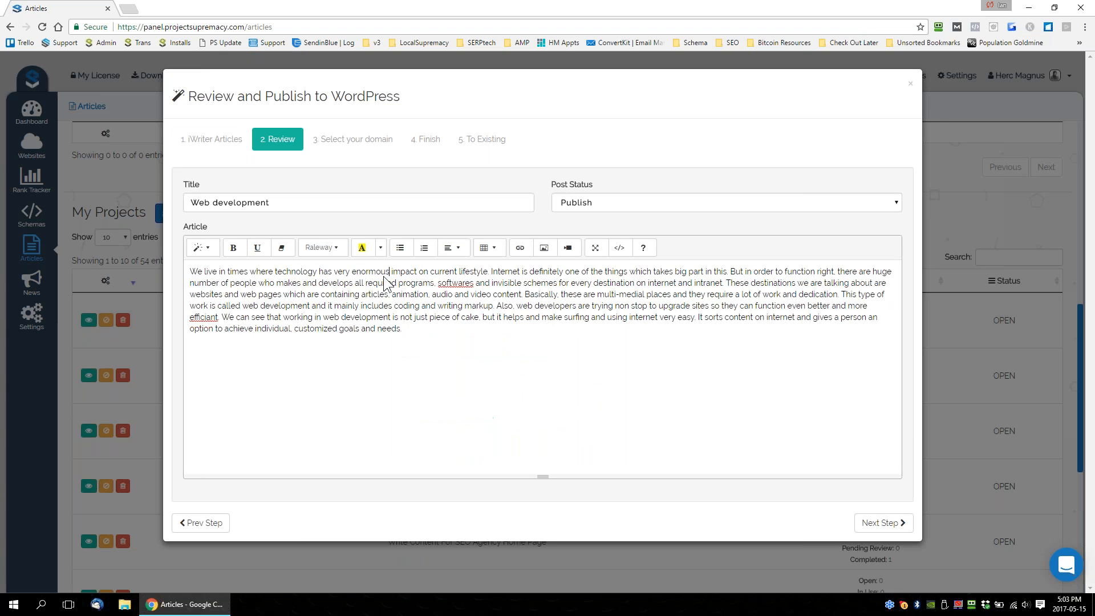
pyautogui.rightClick(460, 283)
pyautogui.click(662, 362)
pyautogui.rightClick(209, 319)
pyautogui.click(236, 331)
# Make the "es and de" part of "makes and develops" bold in the article text.
pyautogui.moveTo(494, 349); pyautogui.dragTo(203, 272)
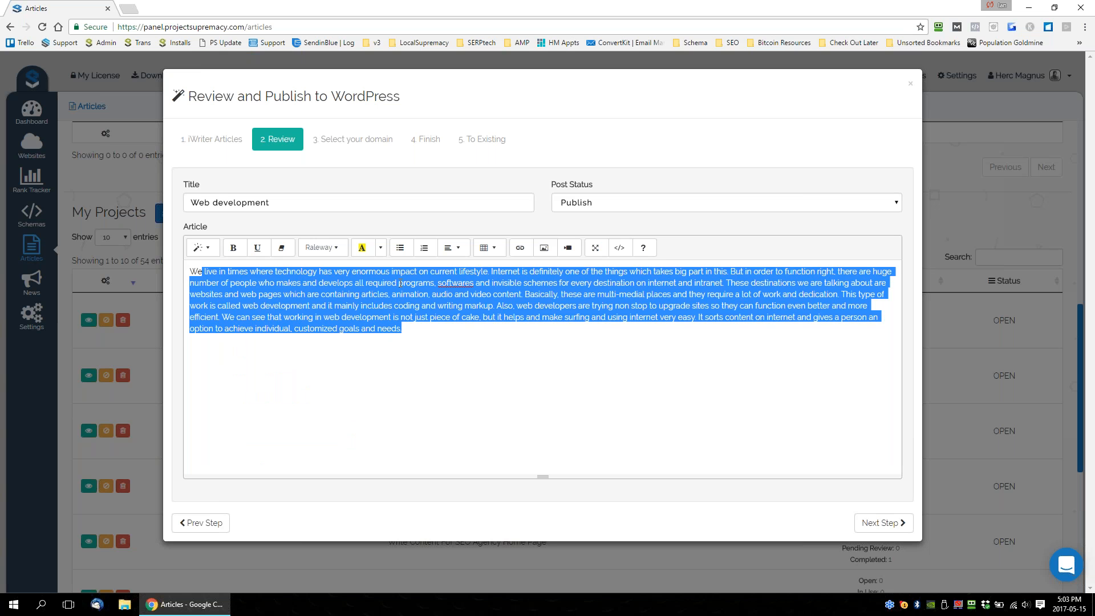
pyautogui.click(314, 277)
pyautogui.moveTo(293, 283); pyautogui.dragTo(328, 305)
pyautogui.click(233, 247)
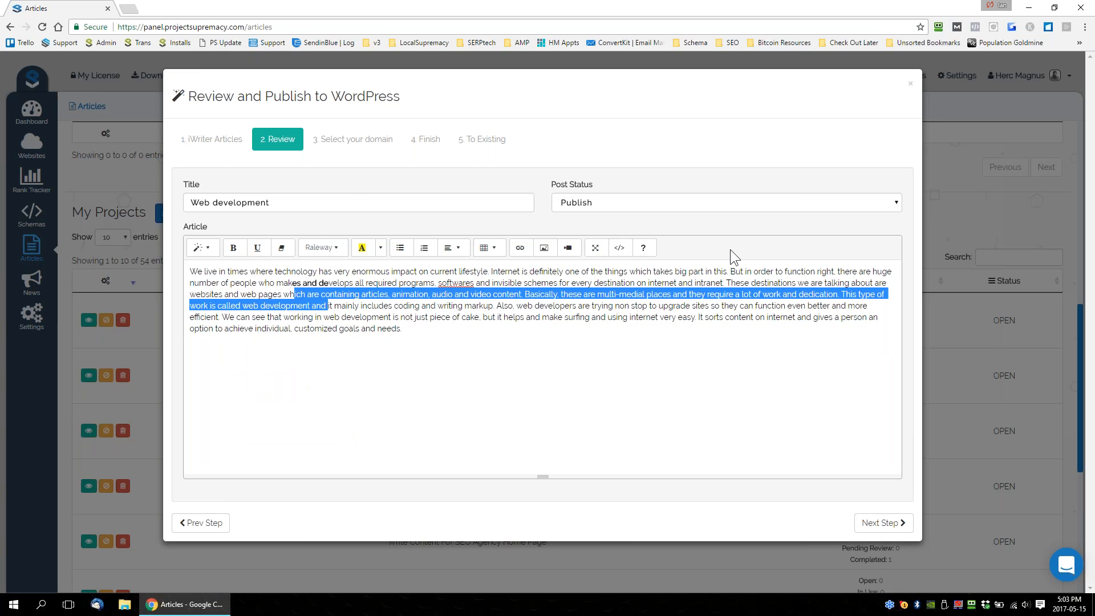
# Check the article's title and the available Post Status options, keeping the status at Publish.
pyautogui.tripleClick(273, 202)
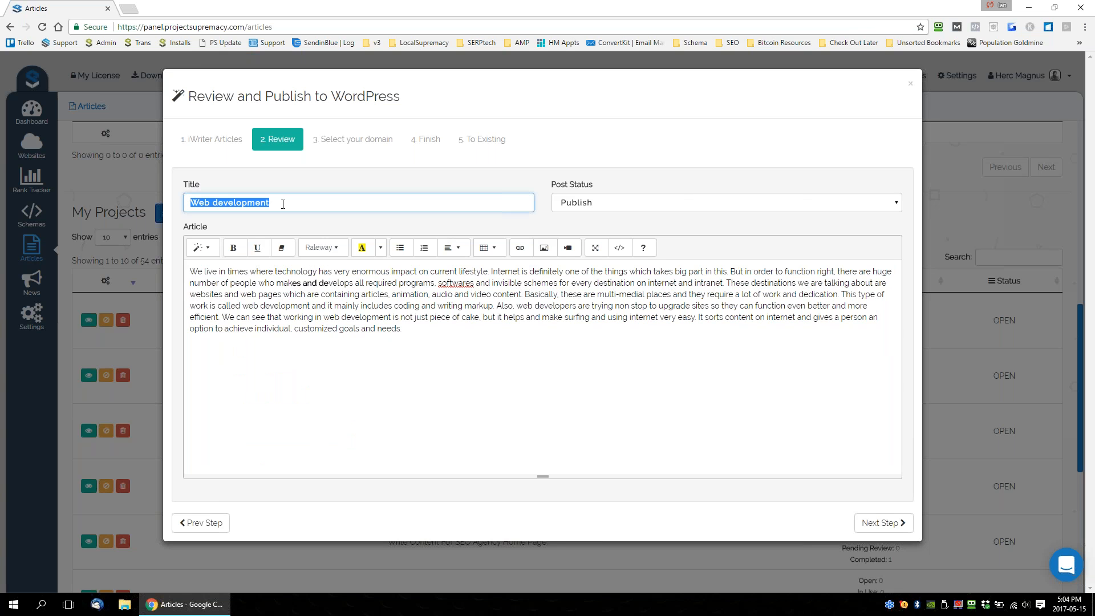
pyautogui.click(642, 206)
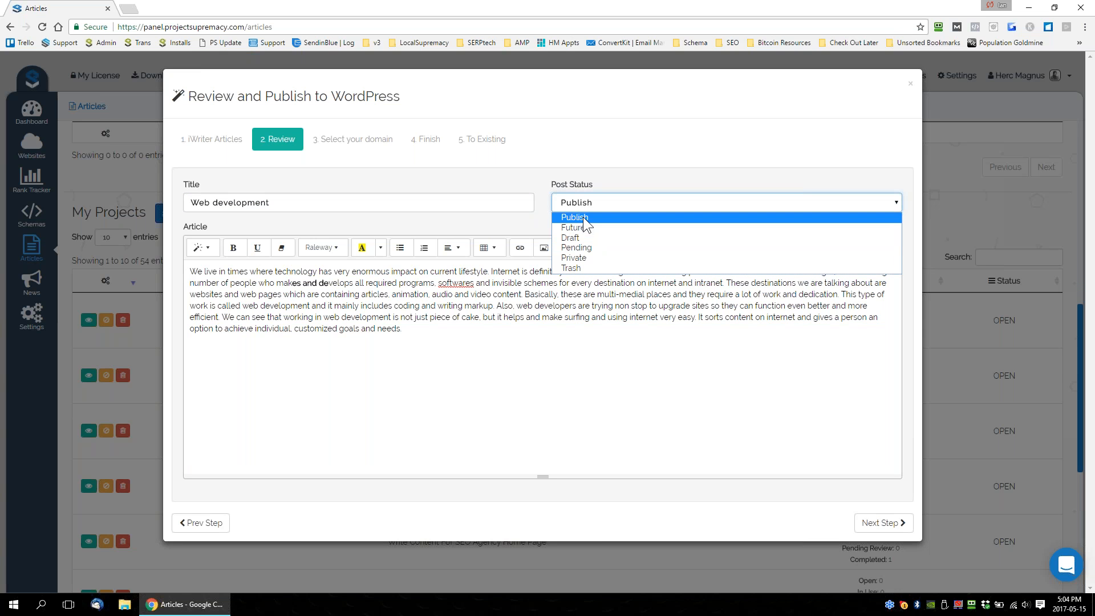
pyautogui.click(627, 173)
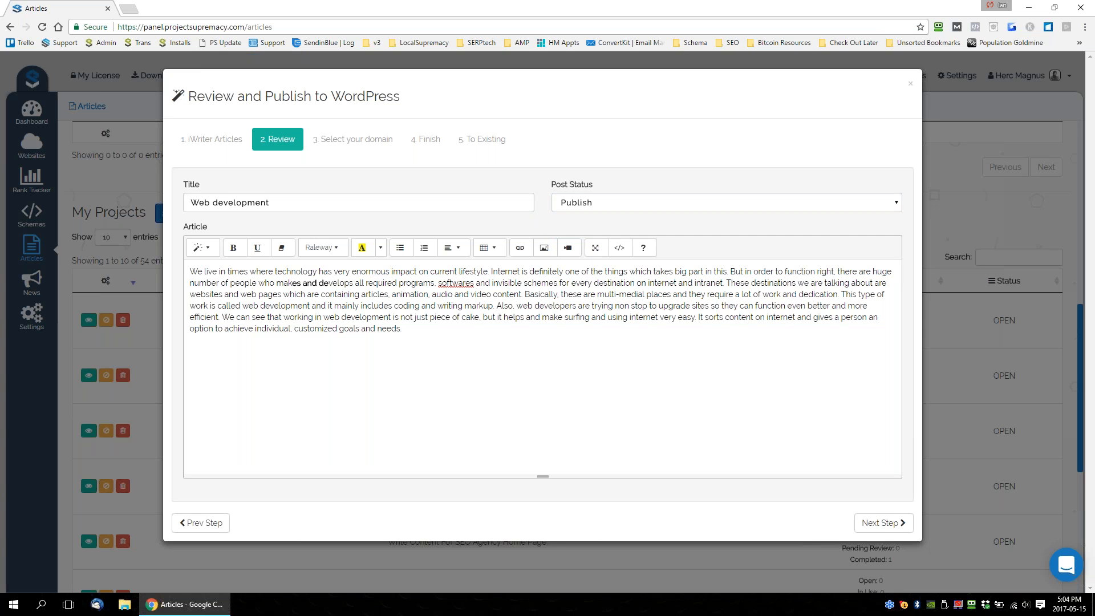
# Select a target domain for the reviewed article and publish it there as a new post.
pyautogui.click(885, 523)
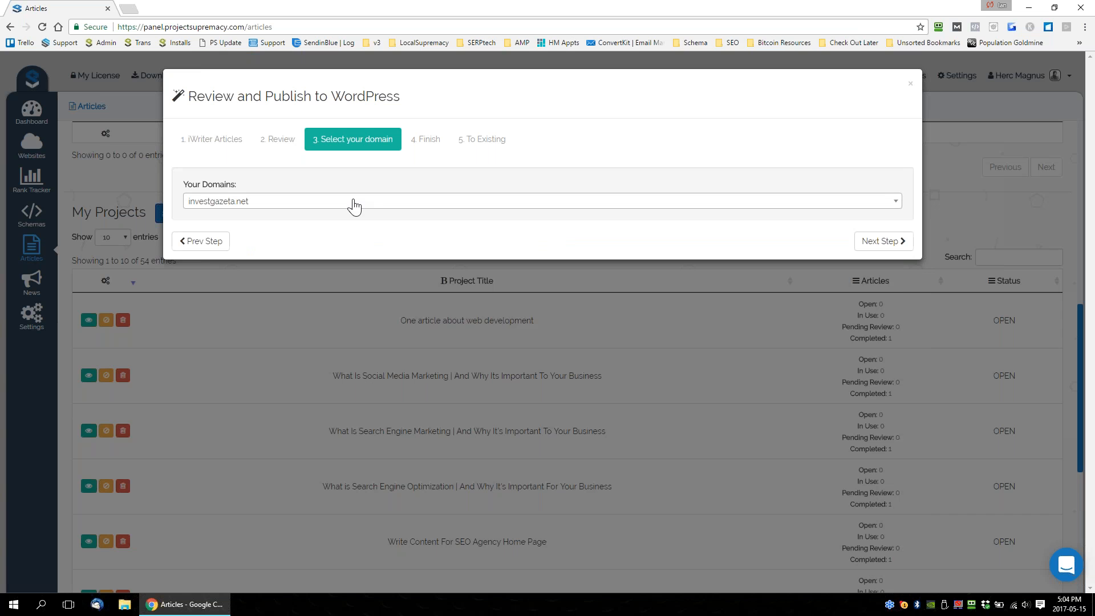
pyautogui.click(353, 203)
pyautogui.click(240, 277)
pyautogui.click(884, 241)
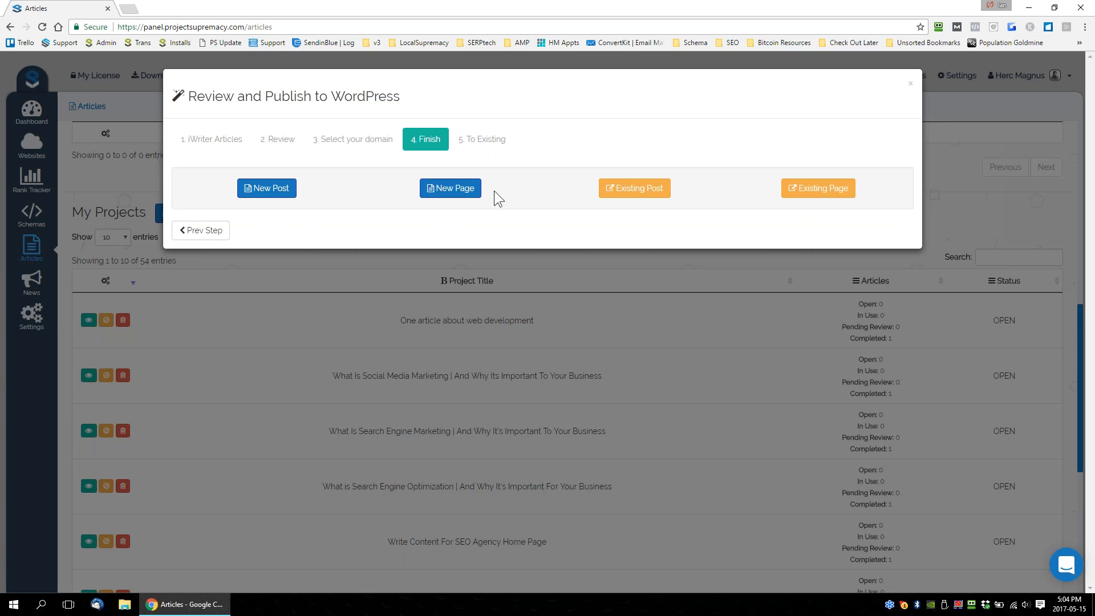
pyautogui.click(268, 192)
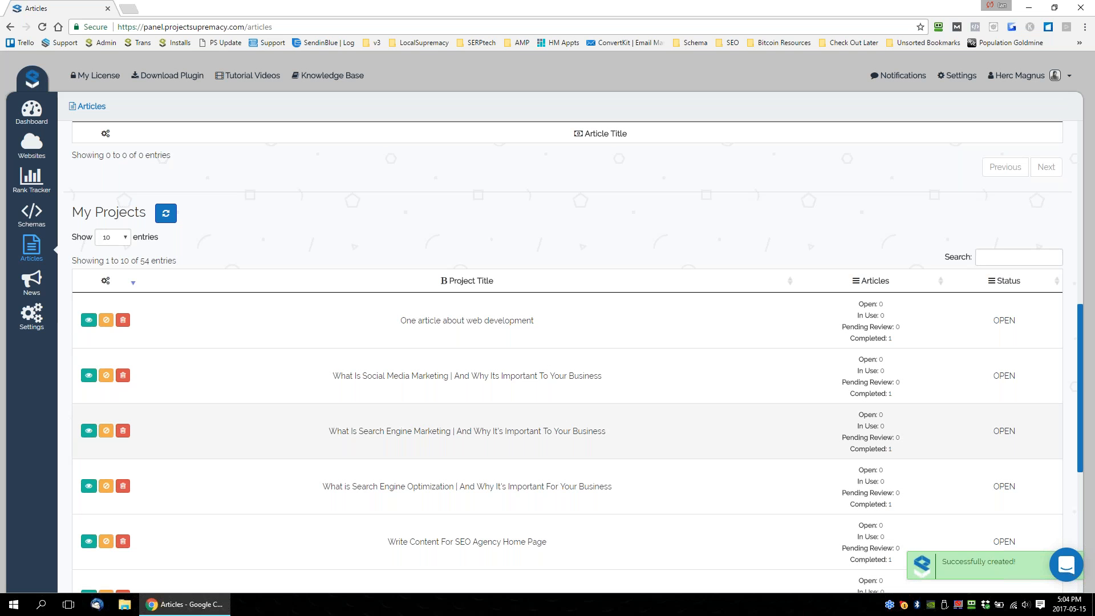
# Look over the My Projects table, the Pending Articles table and the iWriter new project form.
pyautogui.moveTo(535, 321); pyautogui.dragTo(380, 325)
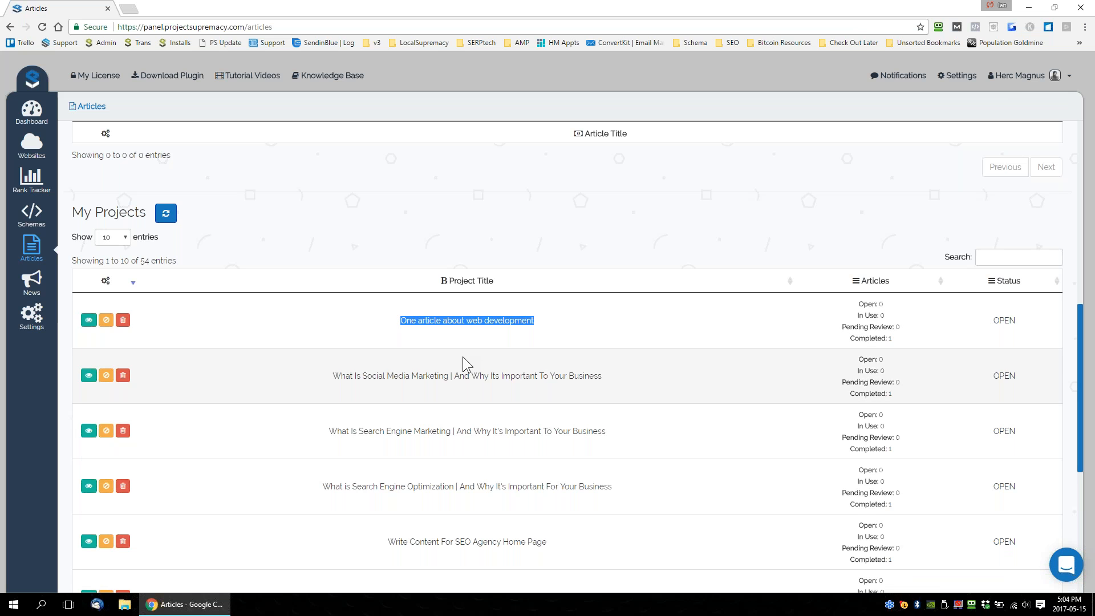
pyautogui.scroll(1, 463, 357)
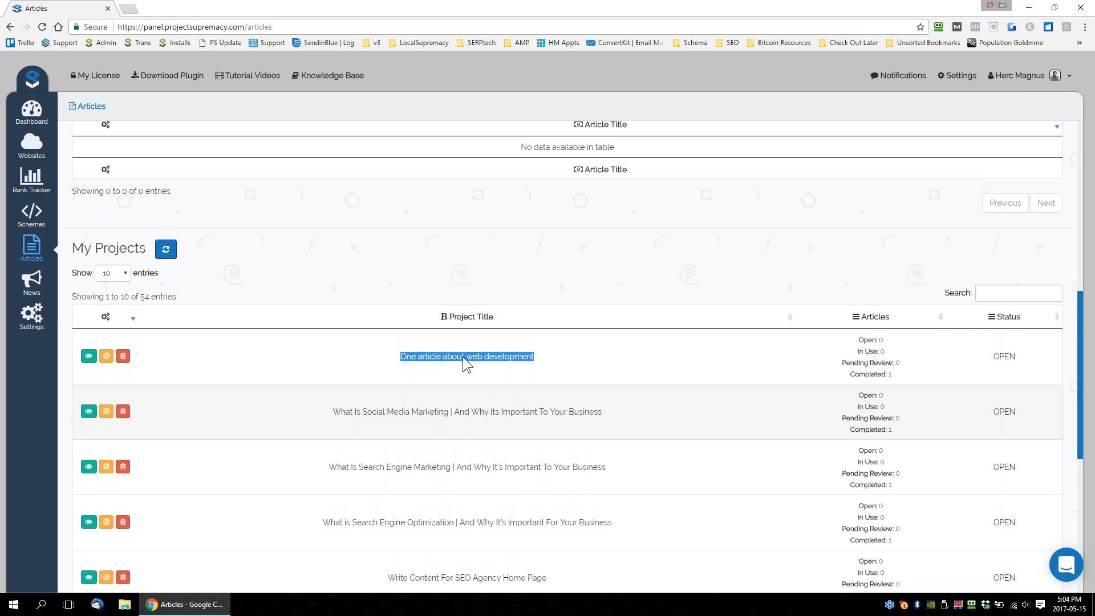
pyautogui.scroll(3, 463, 357)
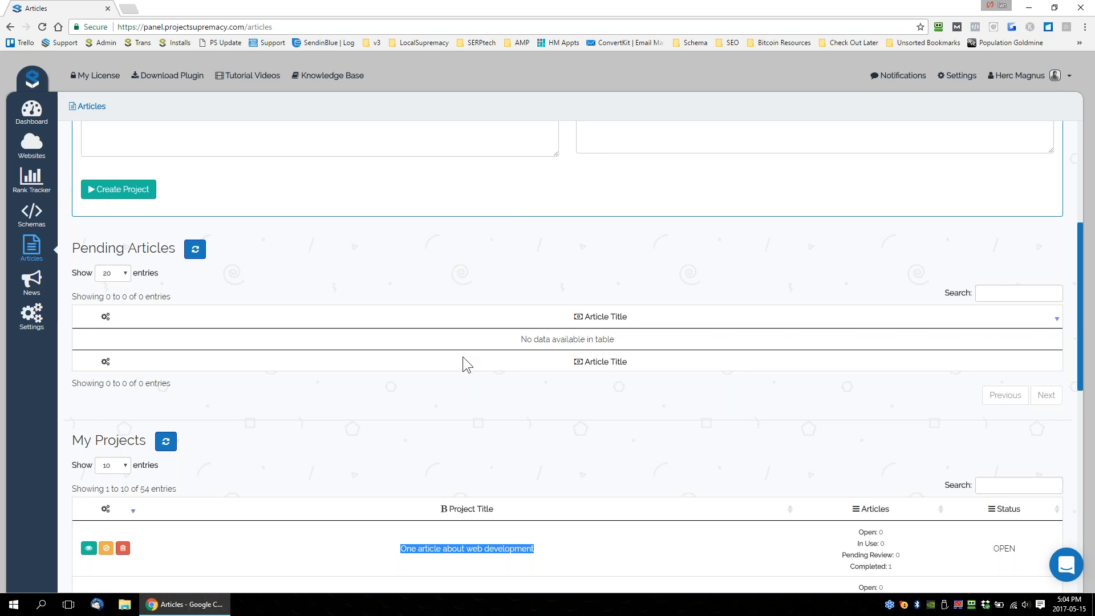
pyautogui.scroll(4, 562, 335)
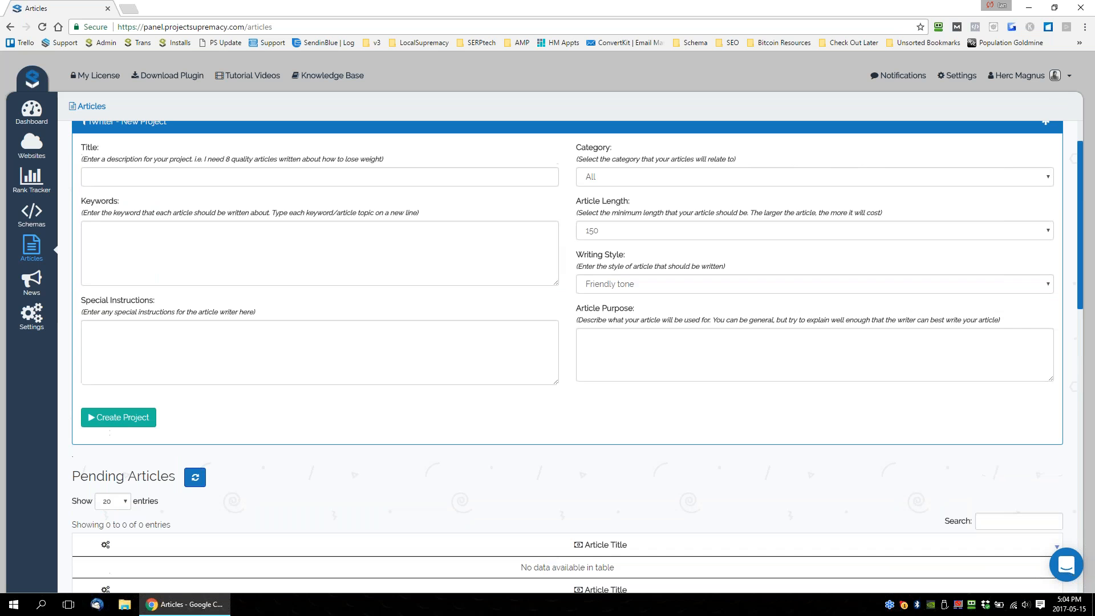
pyautogui.scroll(-3, 558, 248)
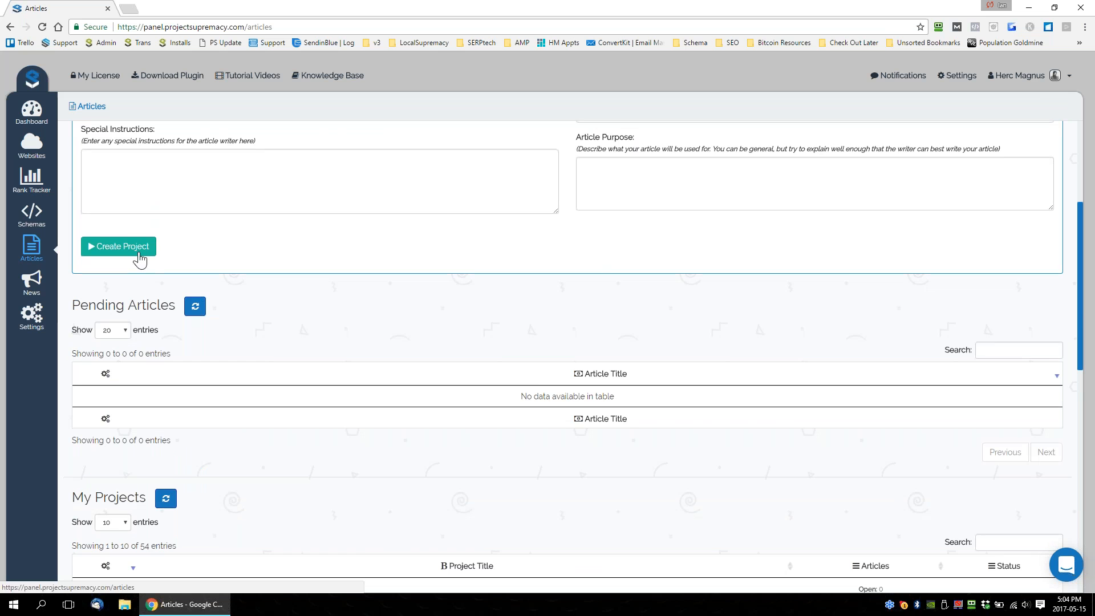
pyautogui.scroll(1, 492, 357)
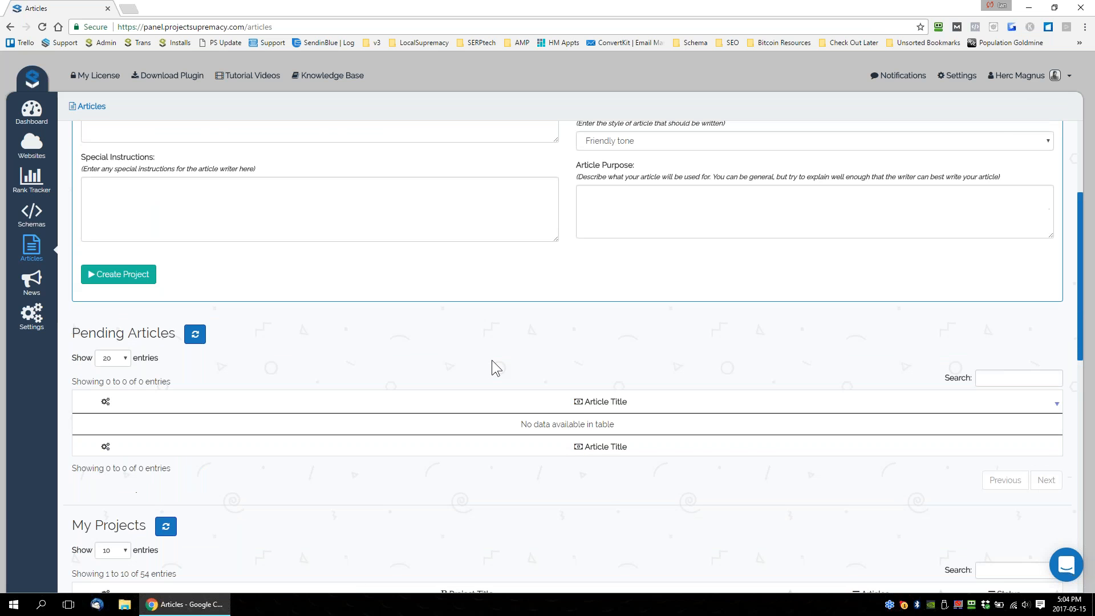
pyautogui.scroll(2, 492, 361)
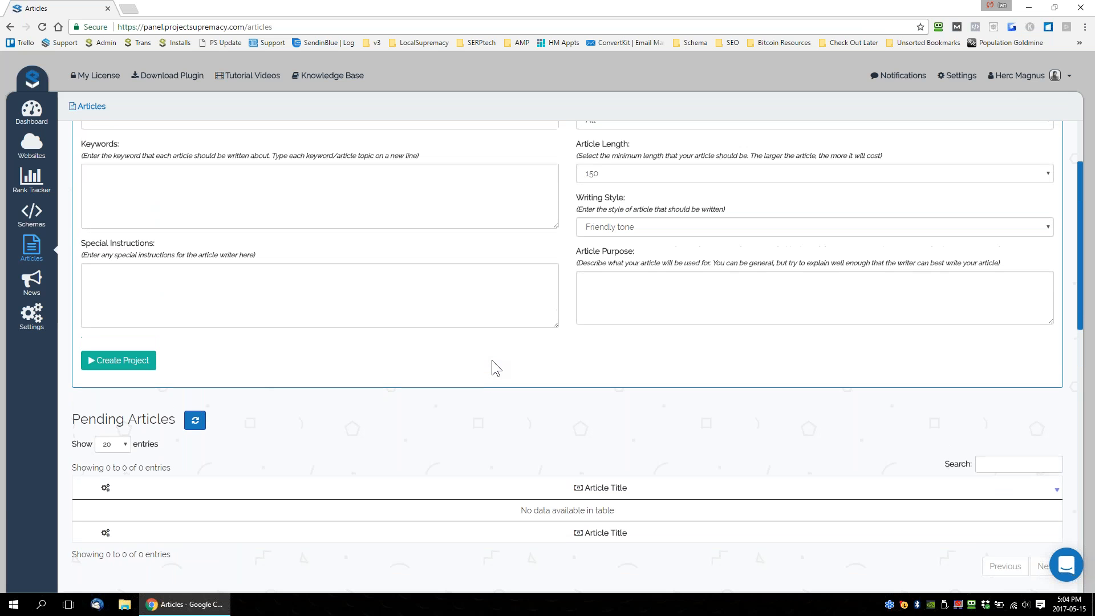
pyautogui.scroll(-1, 492, 360)
pyautogui.scroll(-3, 491, 361)
pyautogui.scroll(6, 492, 361)
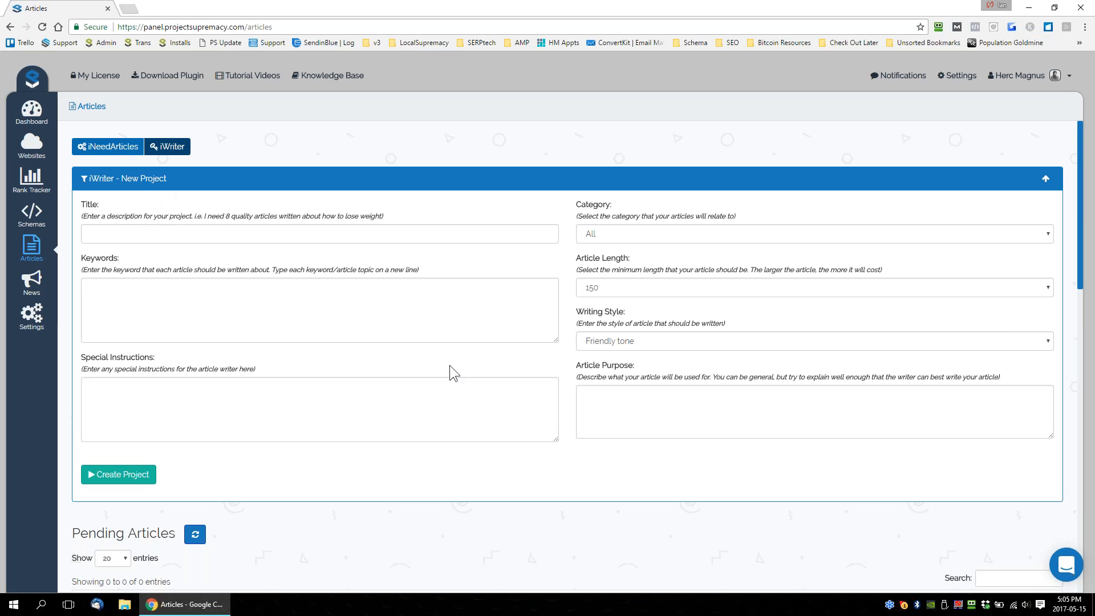
pyautogui.scroll(-5, 511, 394)
pyautogui.scroll(-5, 518, 399)
pyautogui.scroll(10, 518, 409)
pyautogui.scroll(-6, 575, 409)
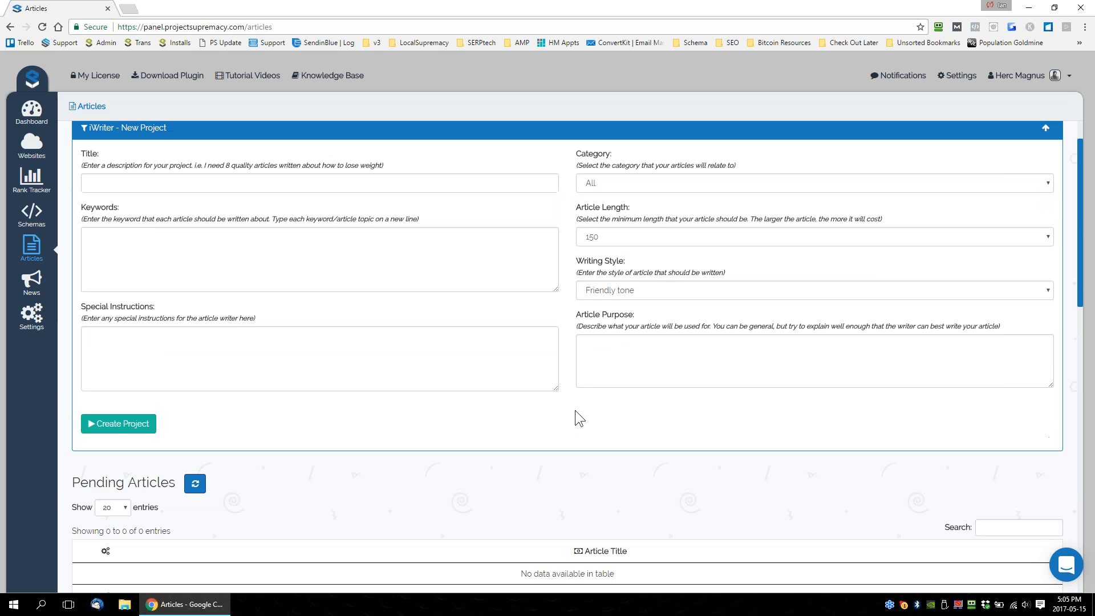
pyautogui.scroll(-3, 574, 410)
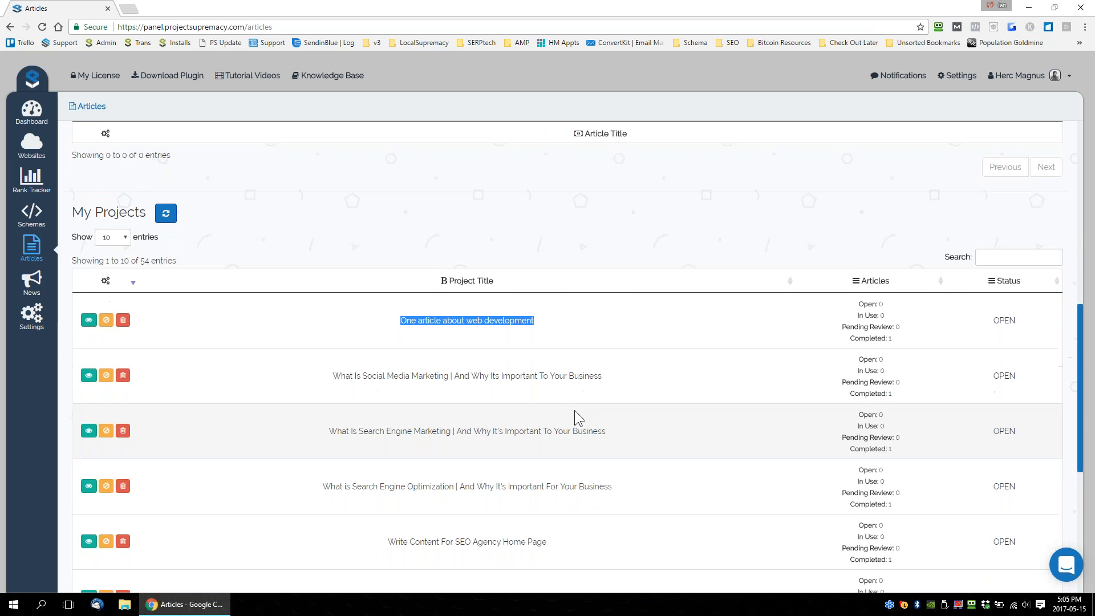
pyautogui.scroll(9, 574, 410)
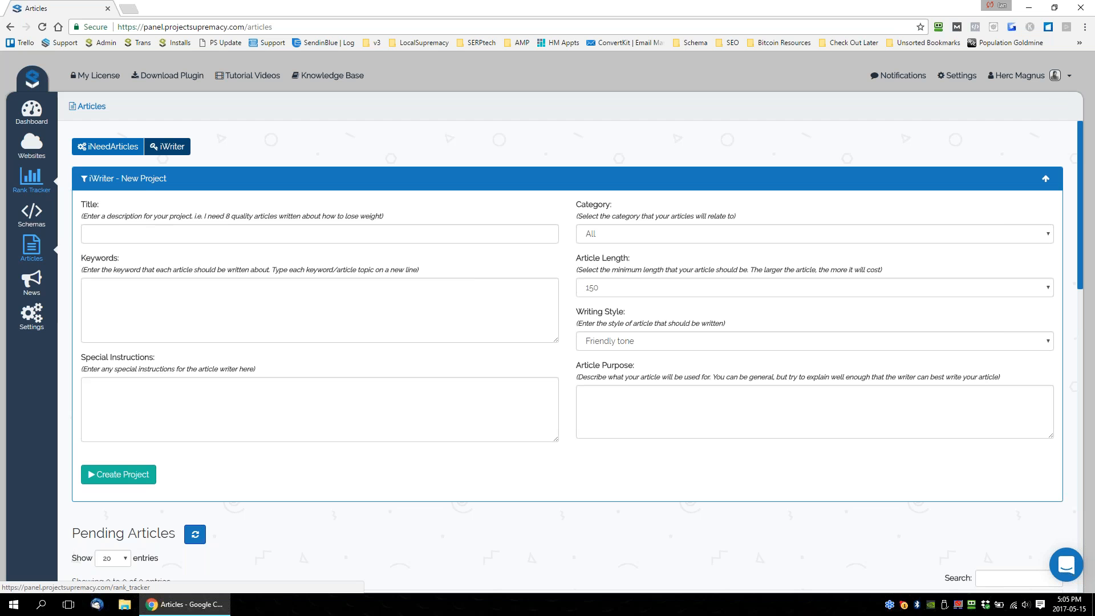
# Open the rank tracker and look over the domains listed with their tracked keywords.
pyautogui.click(32, 180)
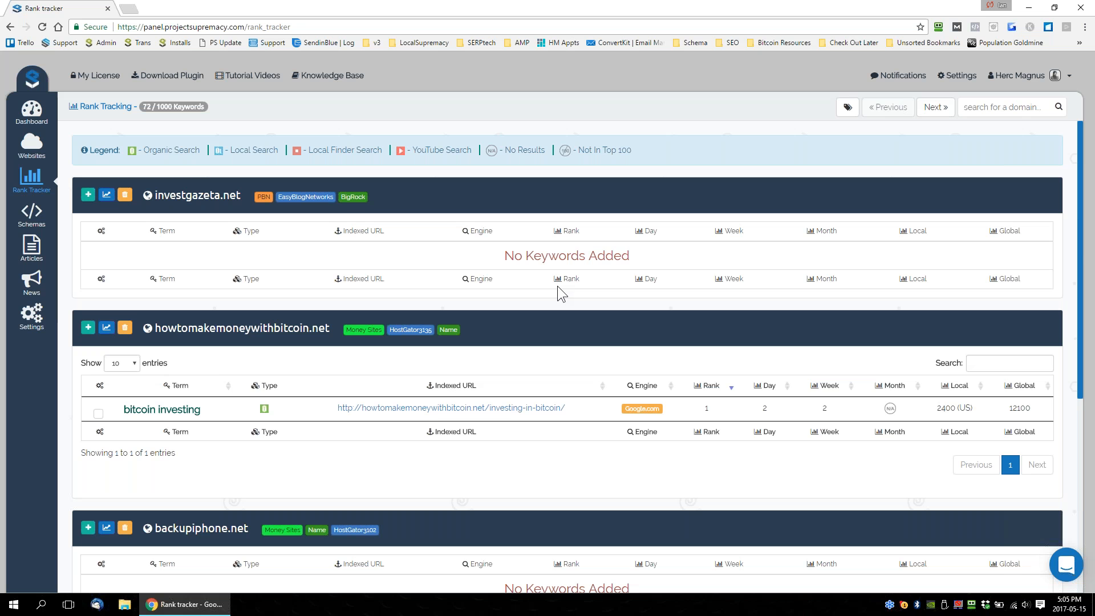
pyautogui.scroll(-4, 557, 285)
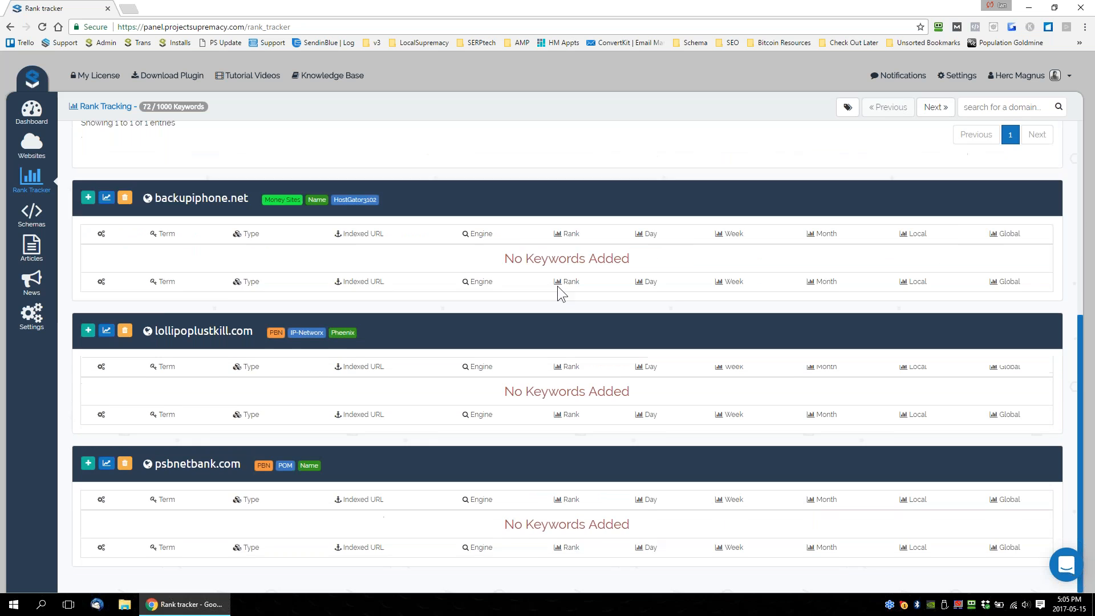
pyautogui.scroll(4, 557, 284)
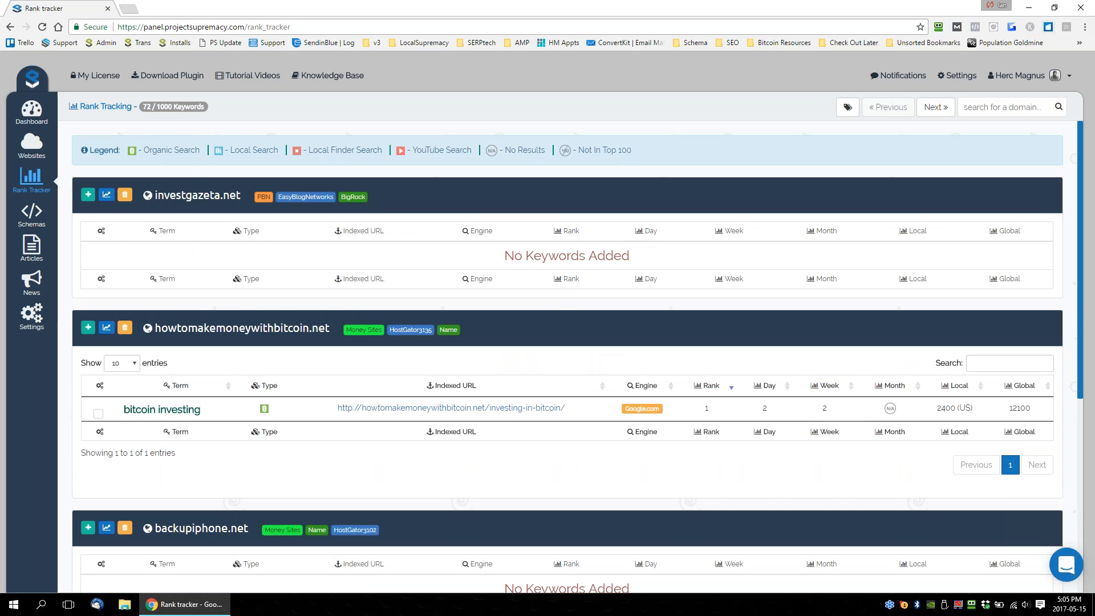
# Log out and sign in to a different account, filling the username and password from a saved RoboForm passcard.
pyautogui.click(1028, 77)
pyautogui.click(1001, 132)
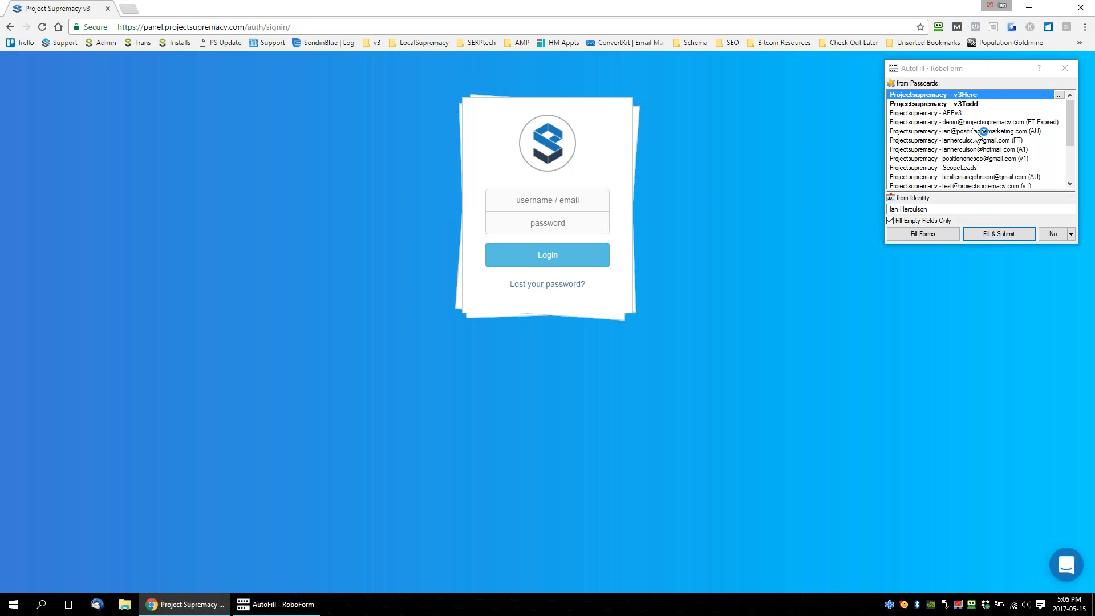
pyautogui.click(998, 234)
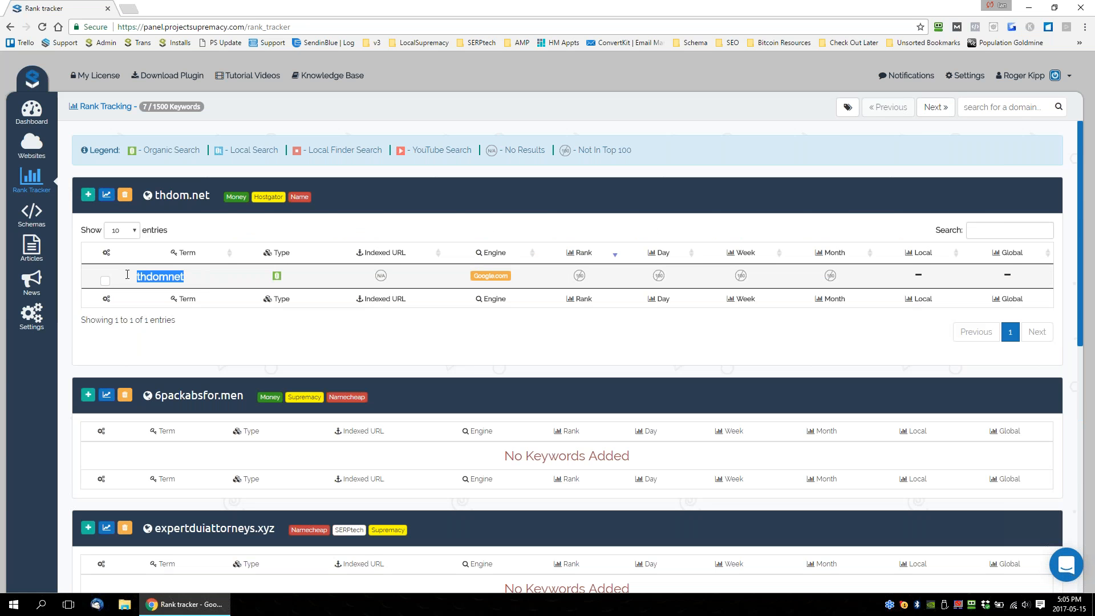
# Examine the tracked ebshoots.pro keywords with their indexed URLs, and check the search types in the rank tracking legend.
pyautogui.scroll(-6, 553, 361)
pyautogui.scroll(-3, 553, 361)
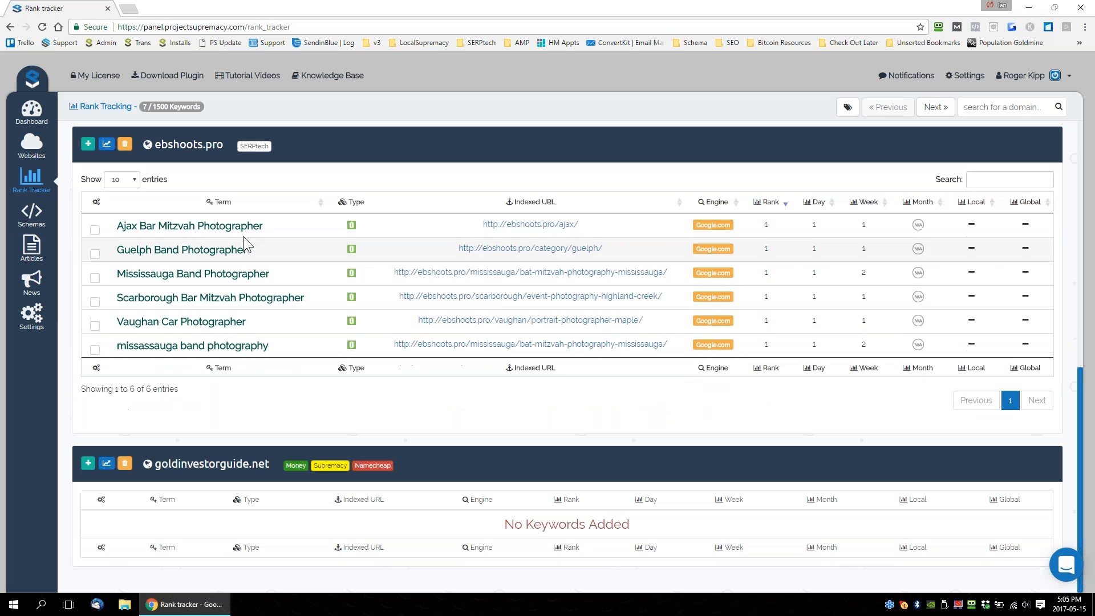
pyautogui.moveTo(482, 224); pyautogui.dragTo(578, 224)
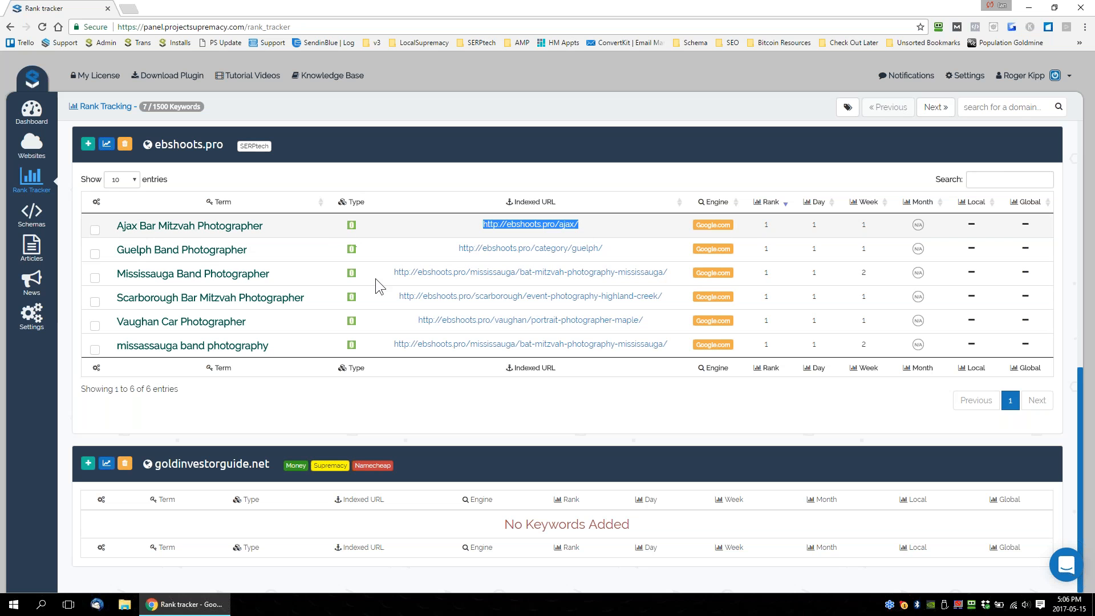
pyautogui.scroll(10, 375, 279)
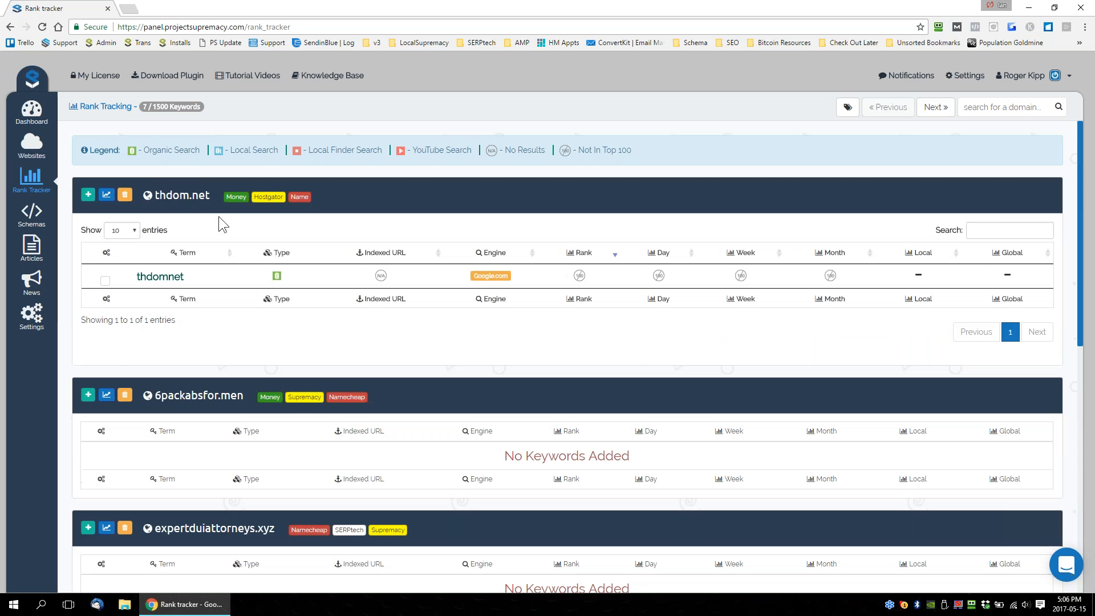
pyautogui.moveTo(129, 152); pyautogui.dragTo(335, 151)
pyautogui.click(394, 159)
# Review the Guelph Band Photographer ranking and sort the ebshoots.pro keywords by their weekly rank, ascending.
pyautogui.scroll(-1, 495, 216)
pyautogui.scroll(-8, 495, 214)
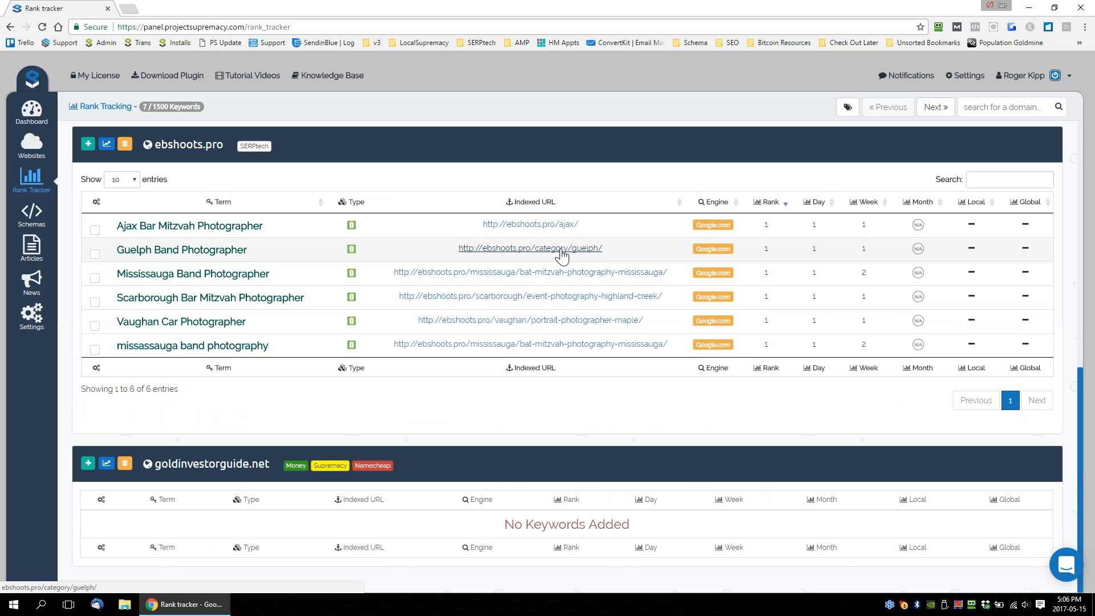
pyautogui.moveTo(272, 245); pyautogui.dragTo(116, 252)
pyautogui.doubleClick(766, 249)
pyautogui.click(843, 205)
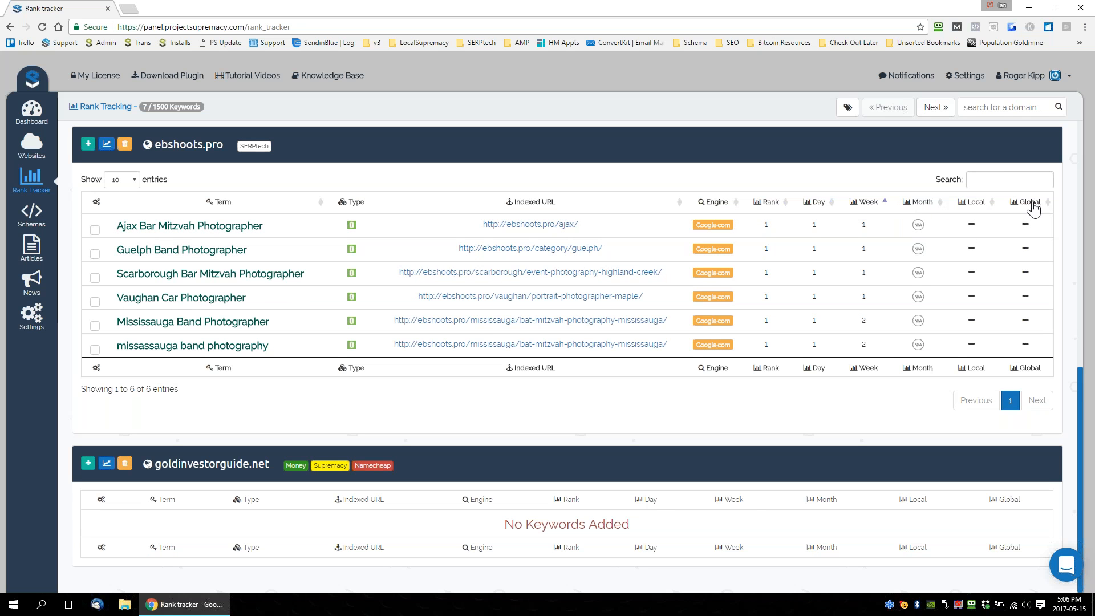
# Show the rank history graph for Ajax Bar Mitzvah Photographer and Guelph Band Photographer, and open its print and download options.
pyautogui.click(95, 230)
pyautogui.click(95, 254)
pyautogui.click(107, 145)
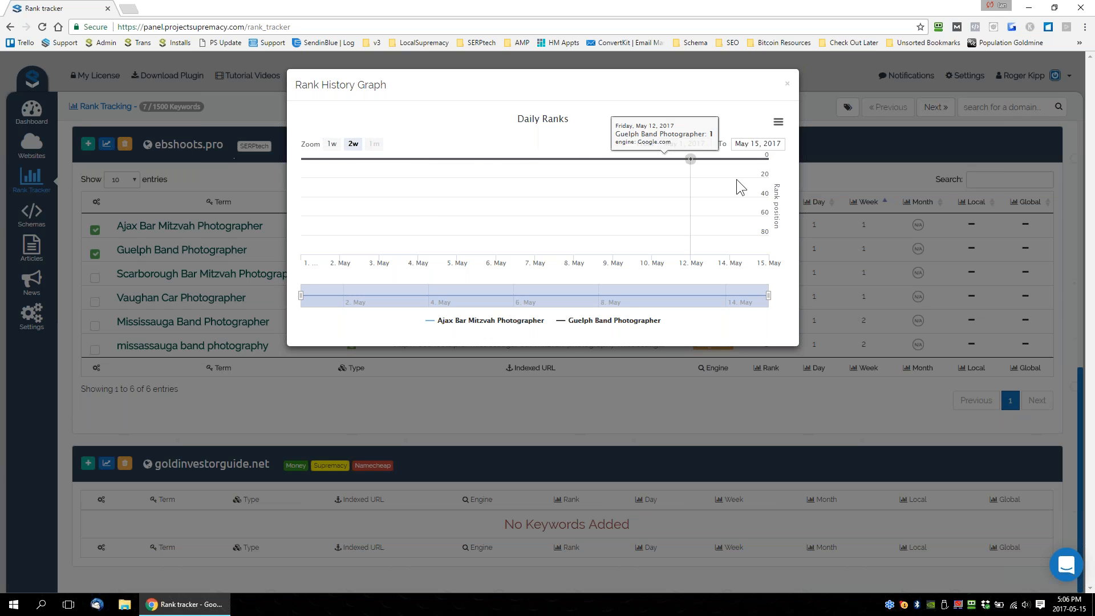
pyautogui.click(779, 122)
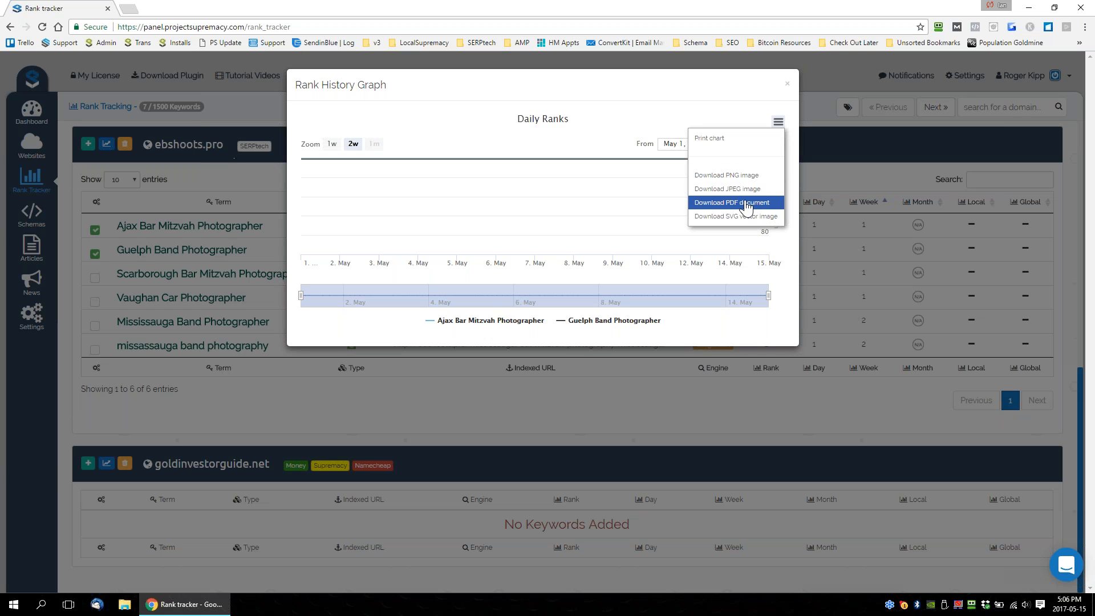
# Close the rank history graph and look over the domains and the ebshoots.pro keyword list.
pyautogui.click(787, 84)
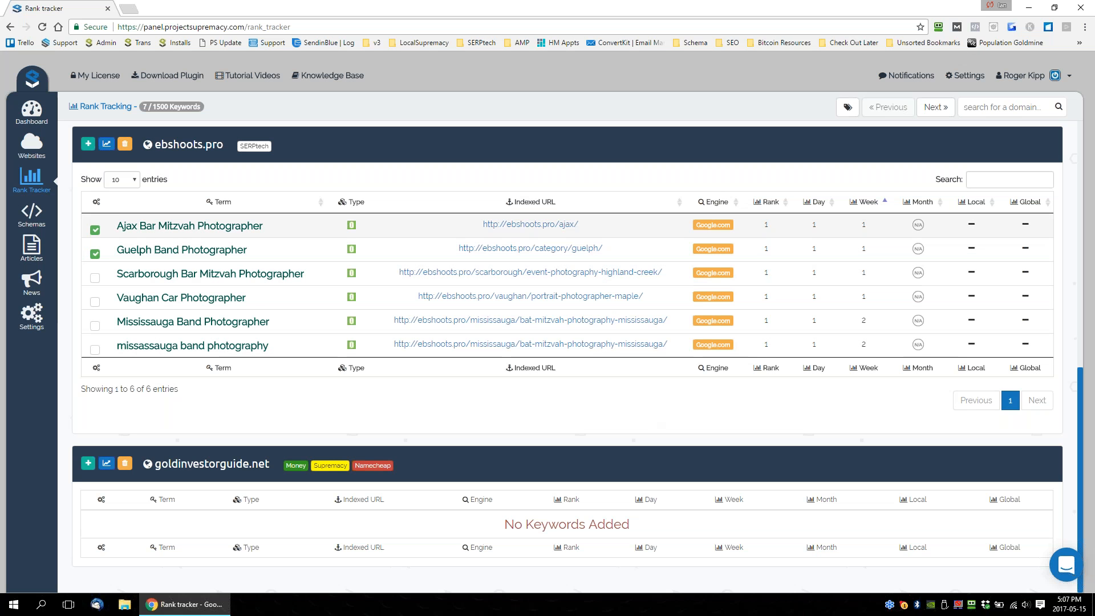
pyautogui.scroll(4, 457, 341)
pyautogui.scroll(-2, 458, 341)
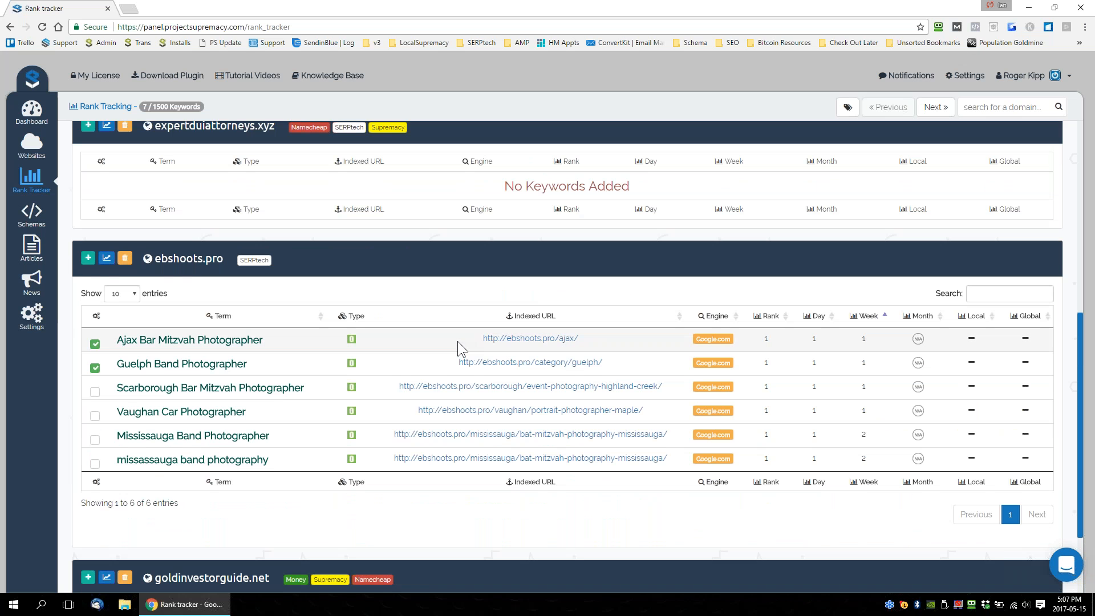
pyautogui.scroll(2, 457, 341)
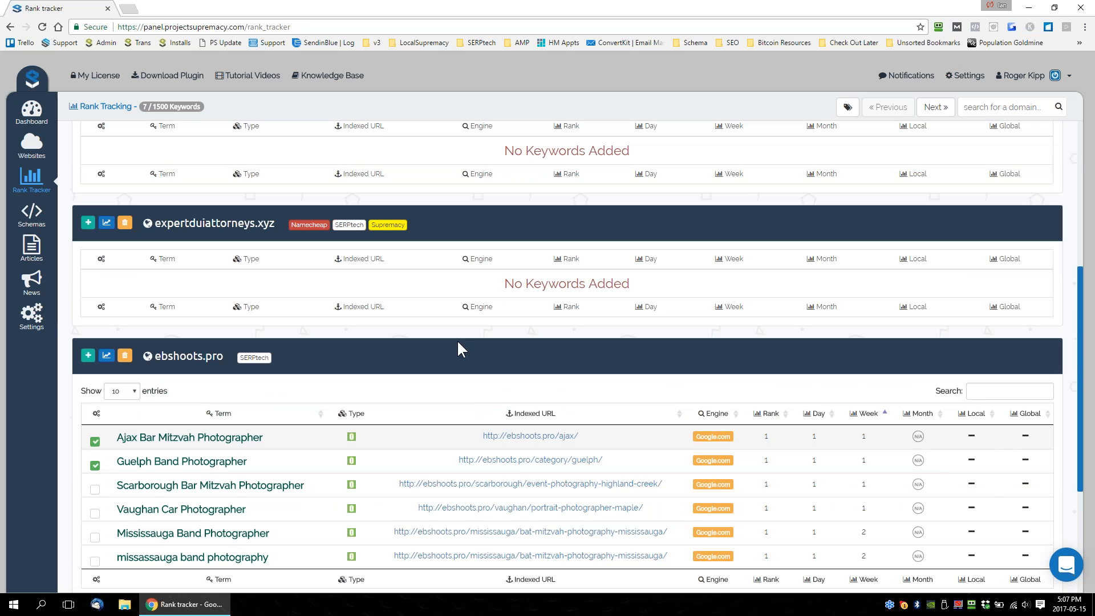
pyautogui.scroll(3, 458, 342)
pyautogui.scroll(-4, 458, 342)
# Add the keyword "track this keyword" to ebshoots.pro with Google.com as its search engine.
pyautogui.click(88, 260)
pyautogui.click(389, 294)
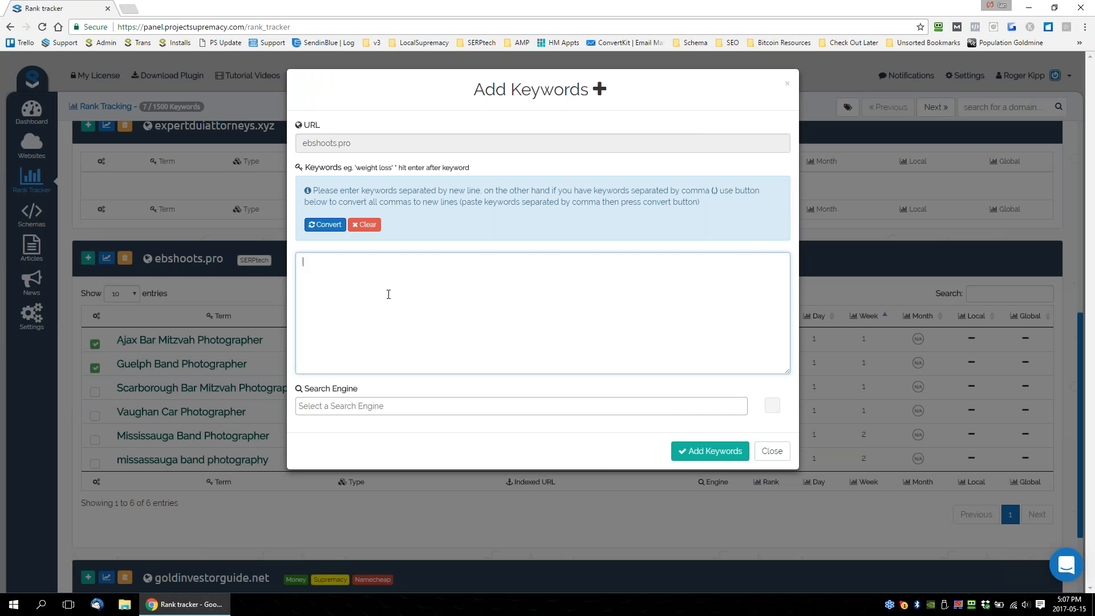
pyautogui.write('track this keyword')
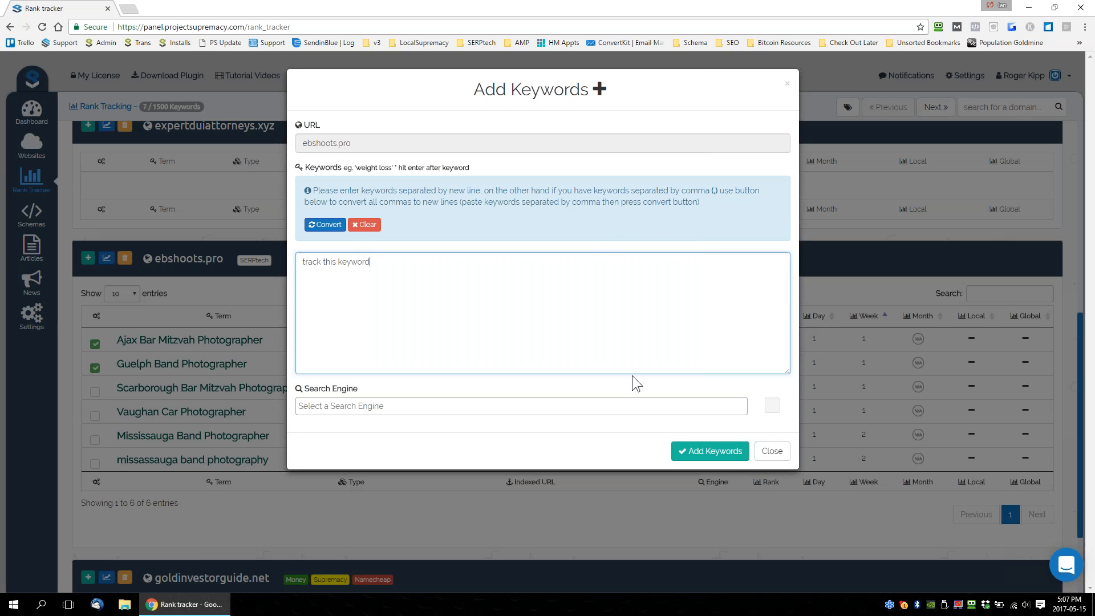
pyautogui.moveTo(314, 190); pyautogui.dragTo(654, 201)
pyautogui.tripleClick(506, 202)
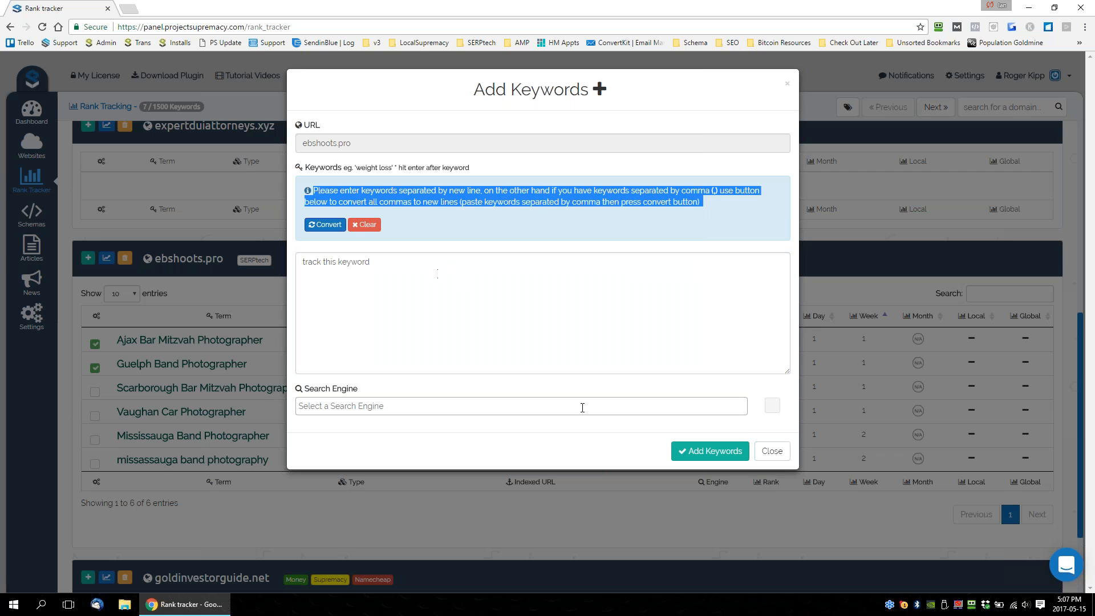
pyautogui.click(421, 406)
pyautogui.write('Google')
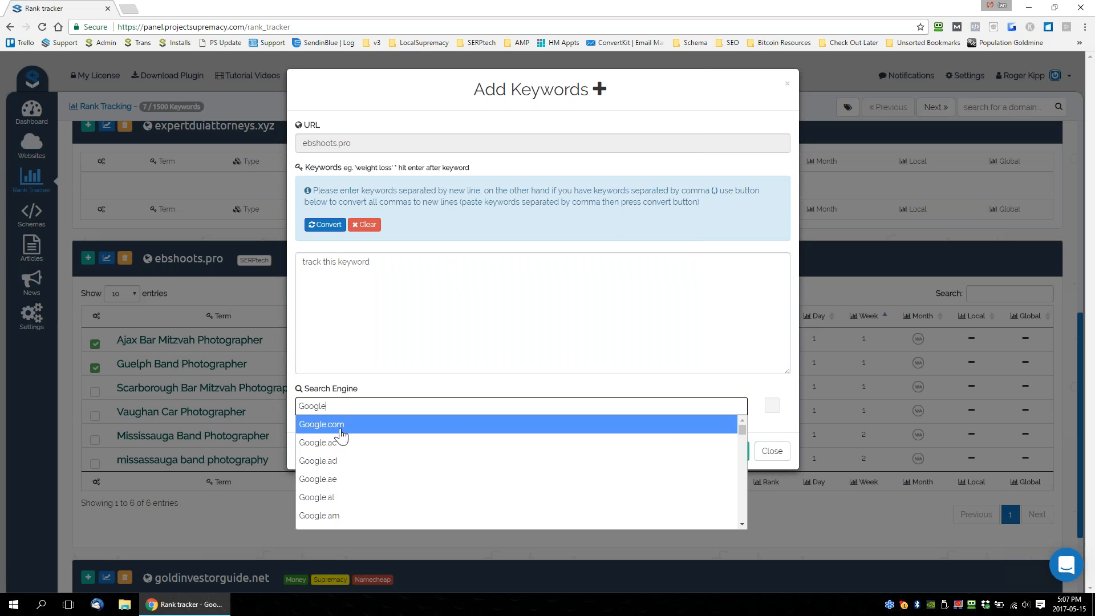
pyautogui.click(341, 427)
pyautogui.click(703, 460)
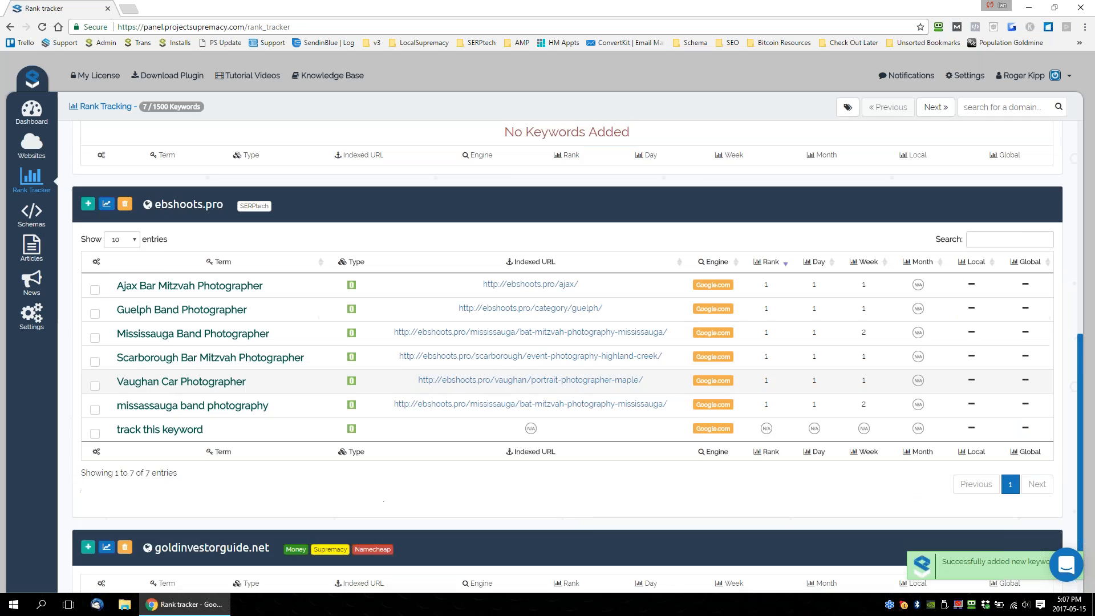
# Delete the keyword "track this keyword" from the ebshoots.pro rank tracking list and confirm the deletion.
pyautogui.scroll(-1, 264, 379)
pyautogui.moveTo(210, 346); pyautogui.dragTo(101, 345)
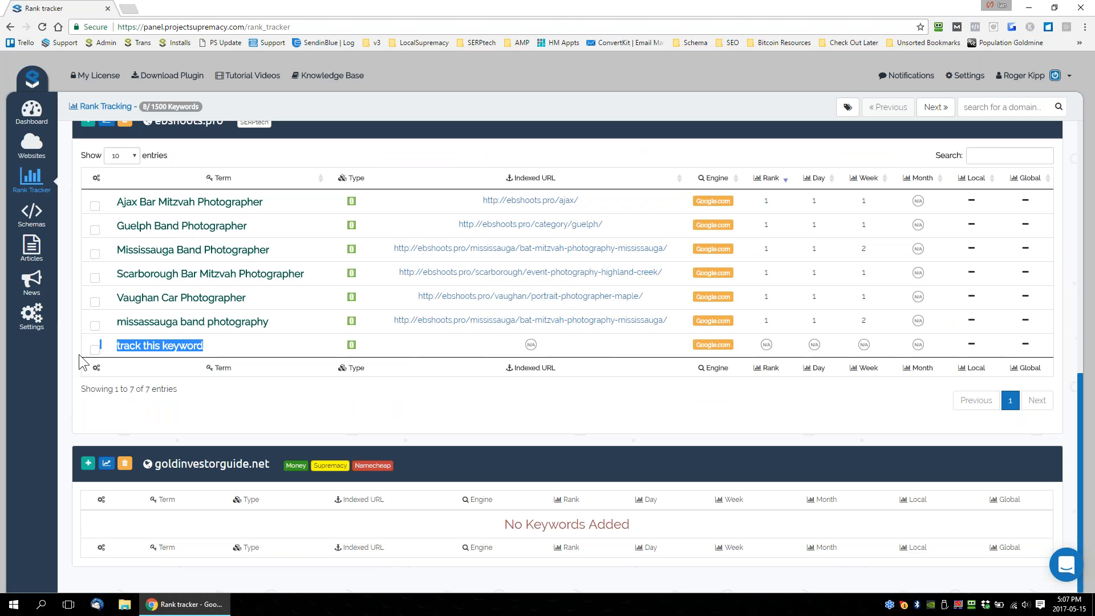
pyautogui.click(95, 349)
pyautogui.scroll(2, 151, 382)
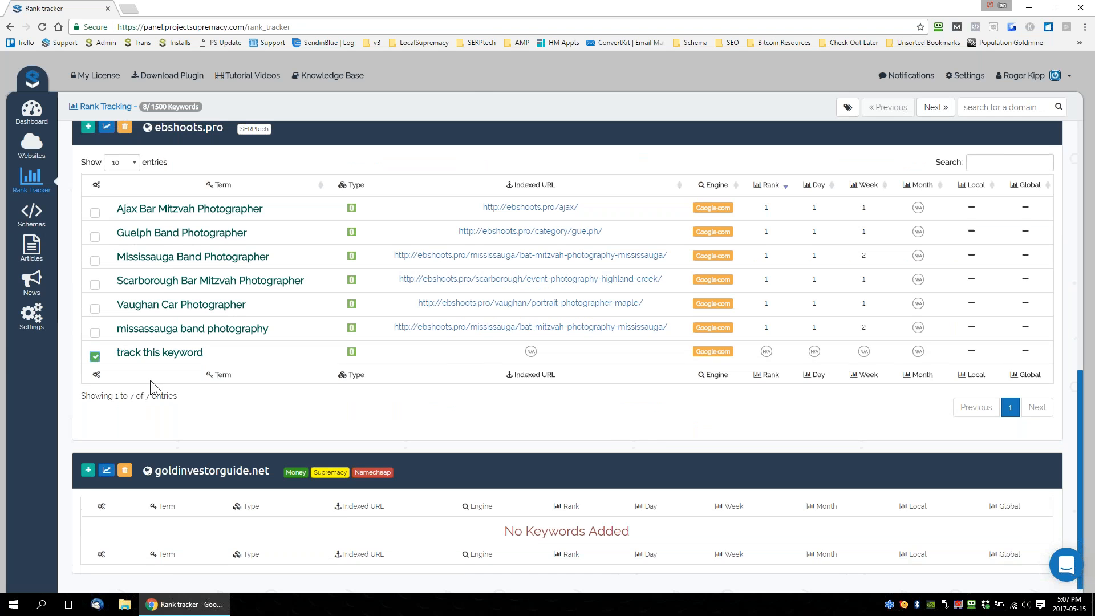
pyautogui.click(125, 235)
pyautogui.click(563, 392)
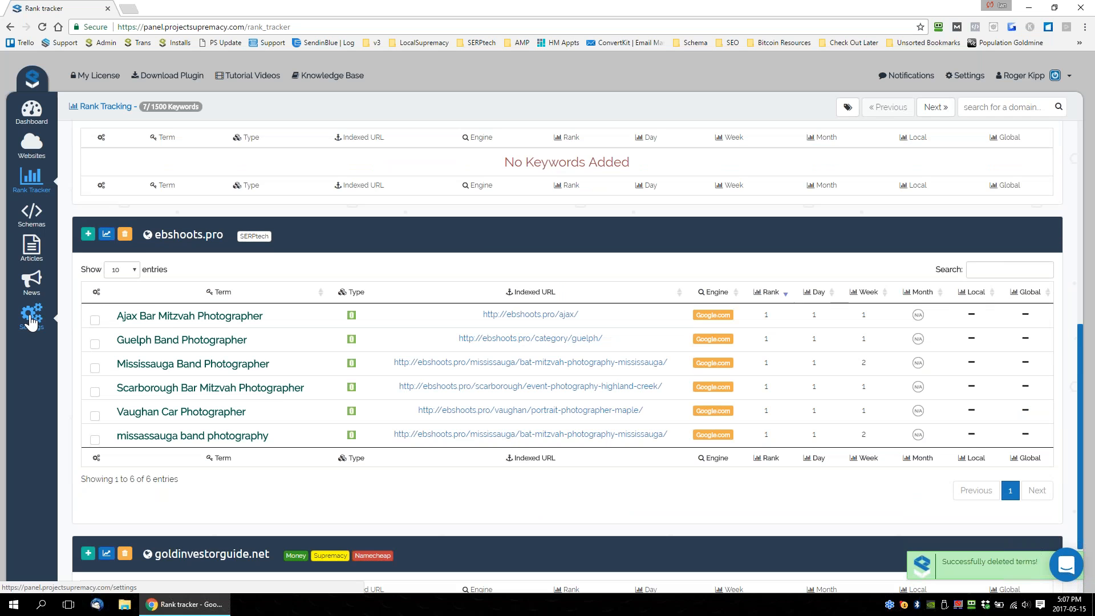
# View the account and website settings, and look at the news announcements.
pyautogui.click(31, 318)
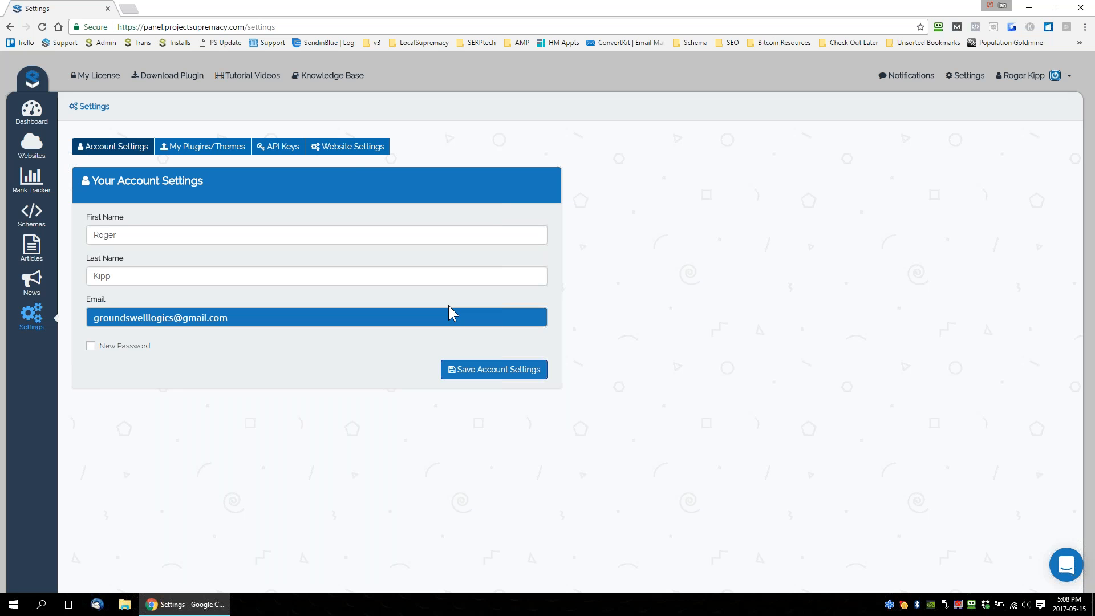
pyautogui.click(349, 146)
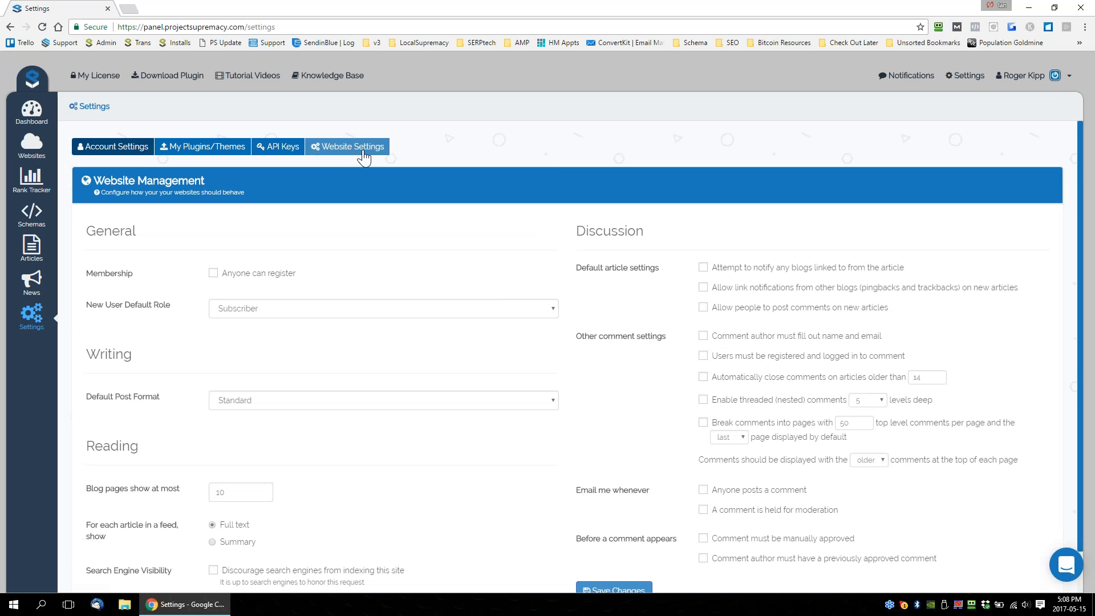
pyautogui.click(31, 279)
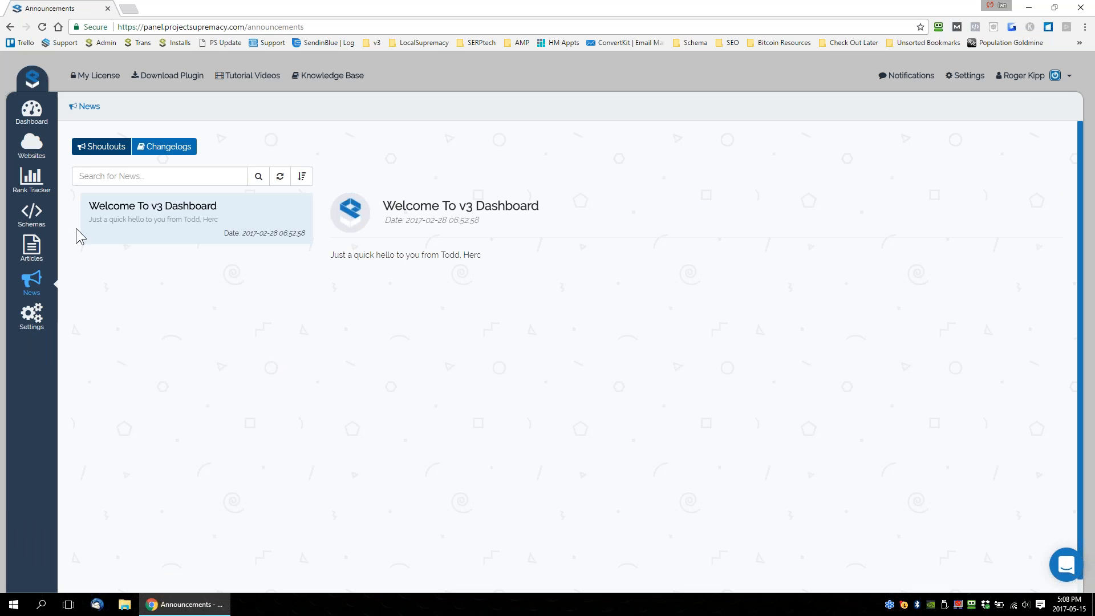
# From the managed websites, log in directly to the ebshoots.pro WordPress admin and open its Supremacy V3 dashboard.
pyautogui.click(32, 144)
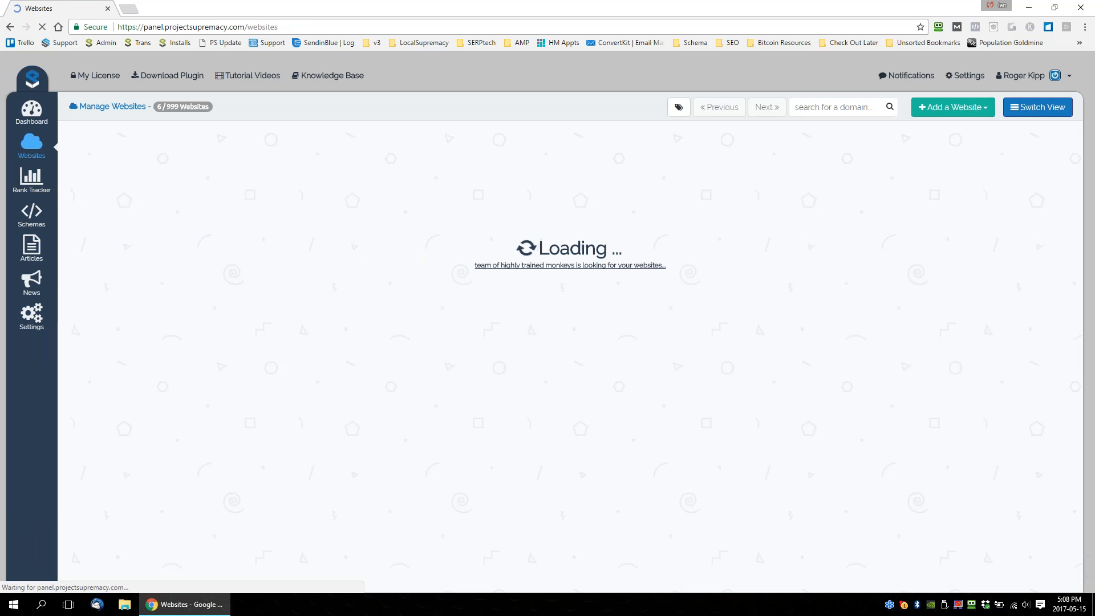
pyautogui.moveTo(354, 395)
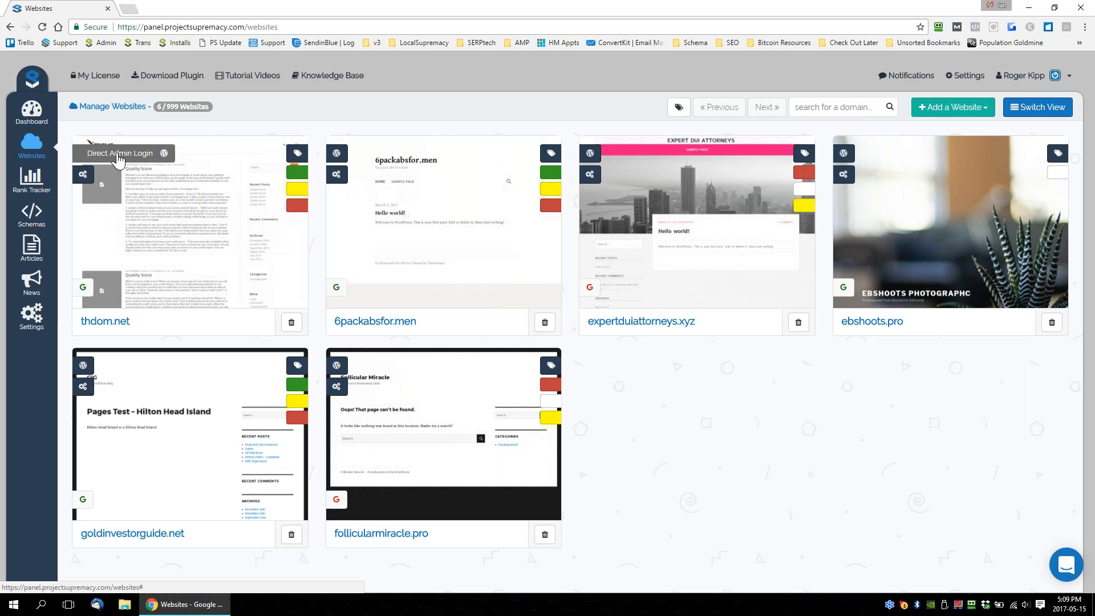
pyautogui.click(117, 154)
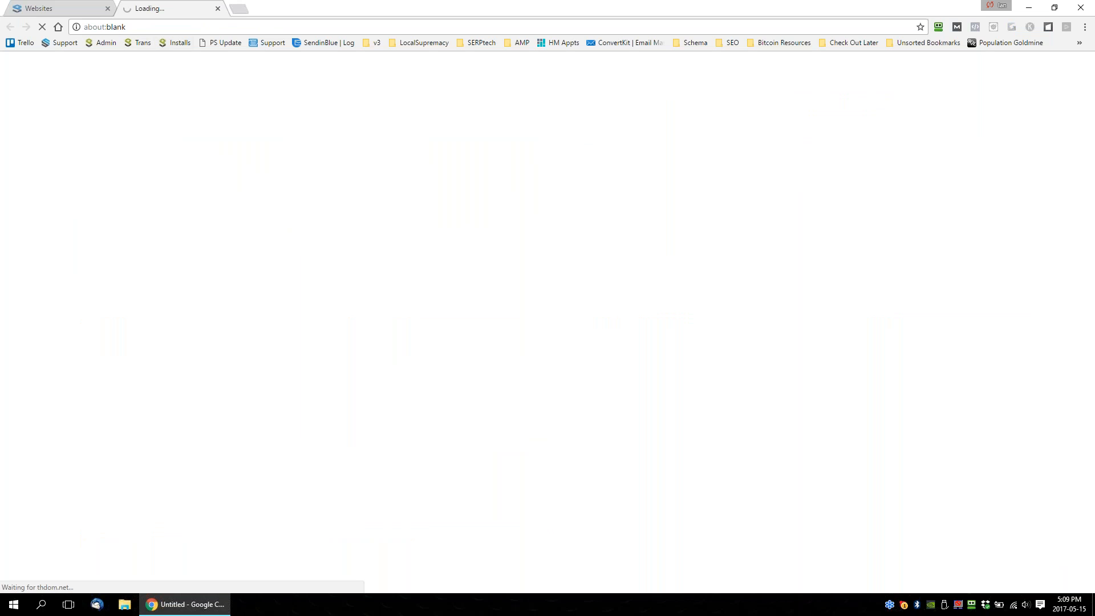
pyautogui.click(217, 8)
pyautogui.click(857, 154)
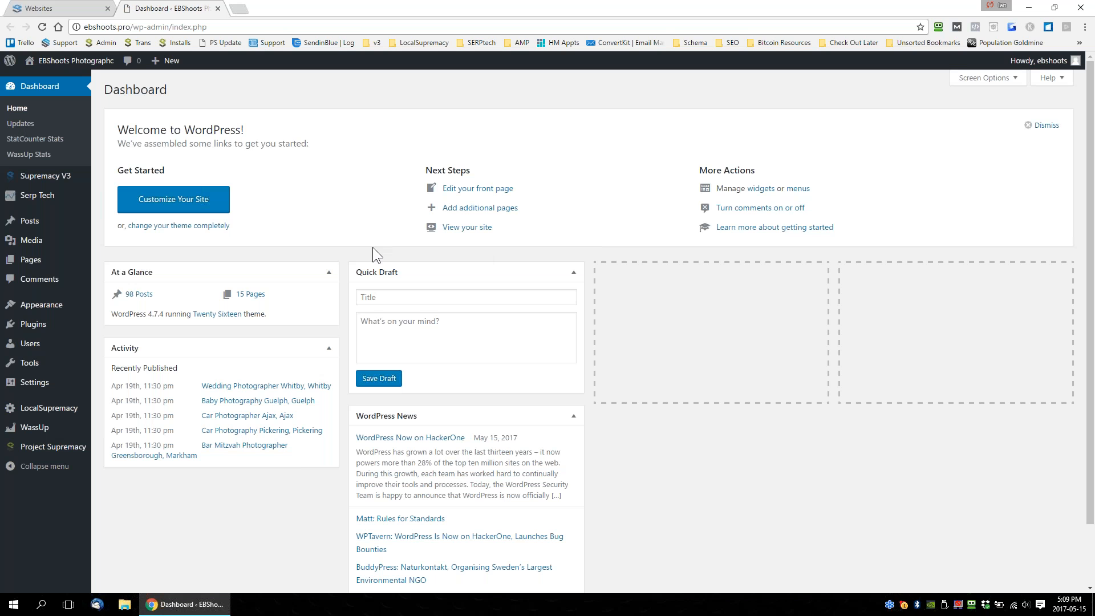
pyautogui.moveTo(45, 182)
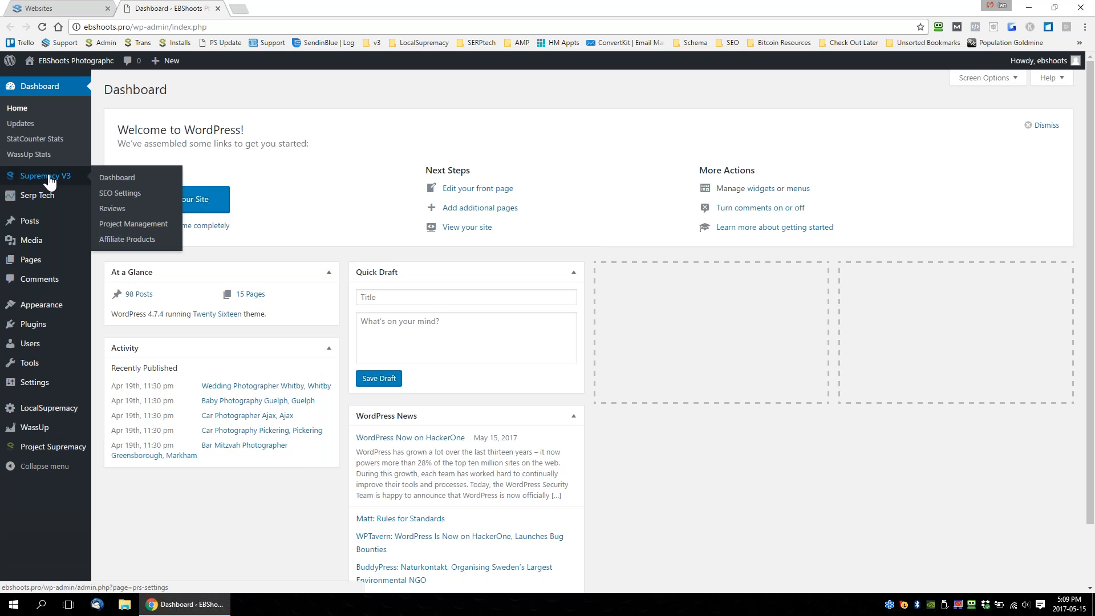
pyautogui.click(126, 180)
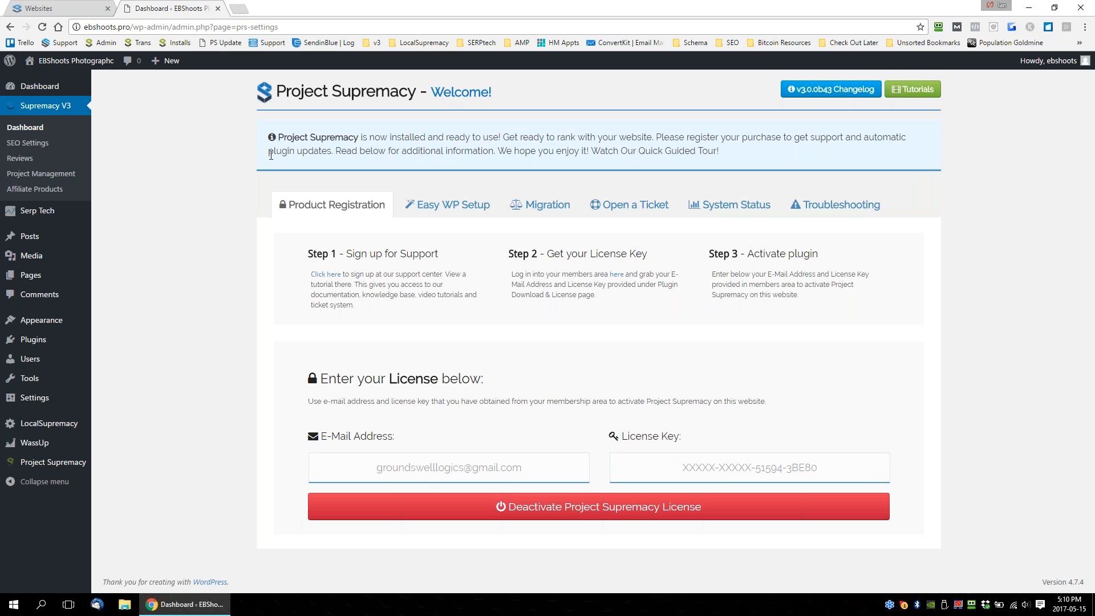
# Check the versions offered for the Project Supremacy plugin download in the panel, and return to the ebshoots.pro plugin dashboard.
pyautogui.click(57, 8)
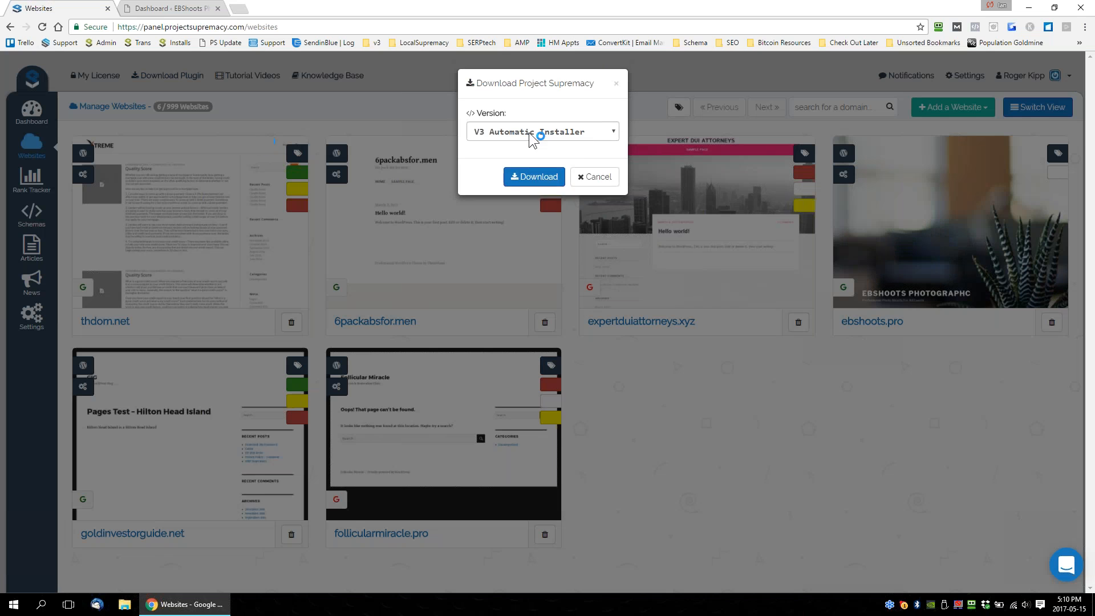
pyautogui.click(529, 132)
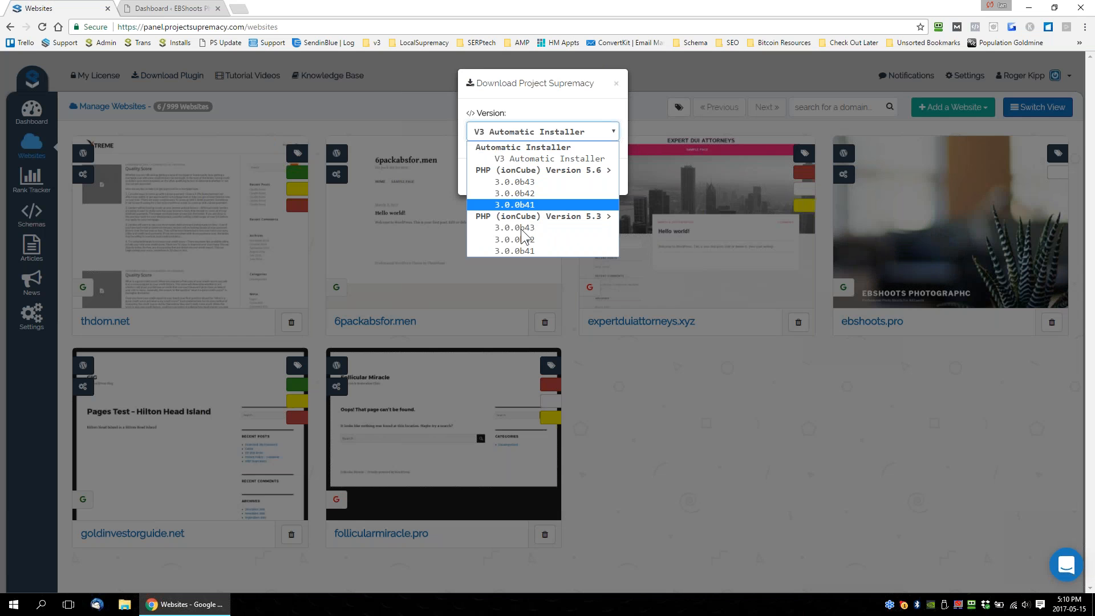
pyautogui.click(154, 8)
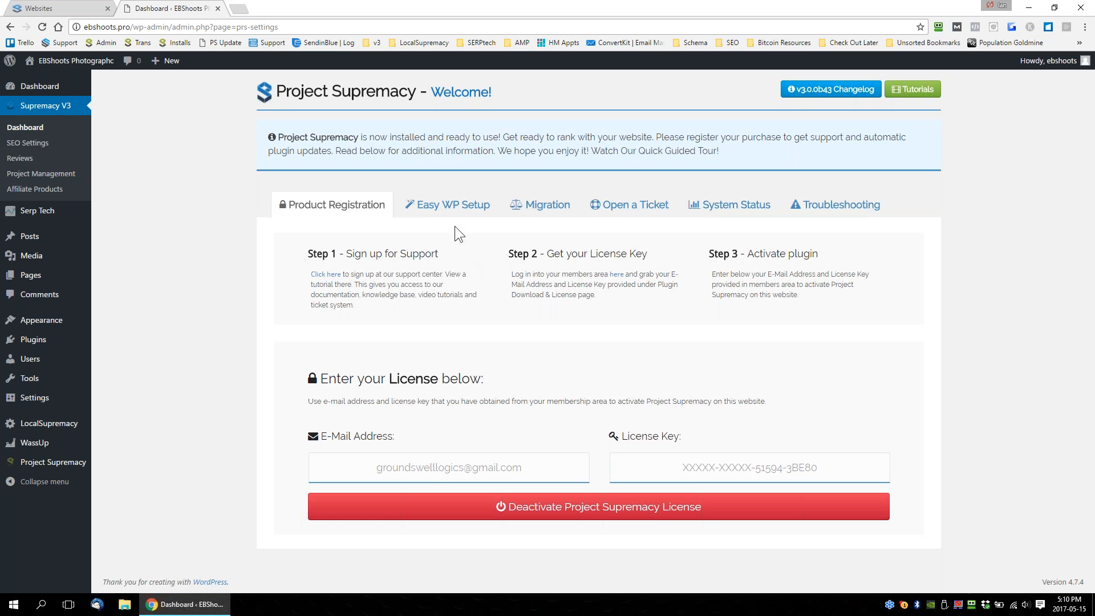
# In Easy WP Setup, enable removing all pages, posts and comments, the Post Name permalink structure, and disabling both comment notifications.
pyautogui.click(445, 210)
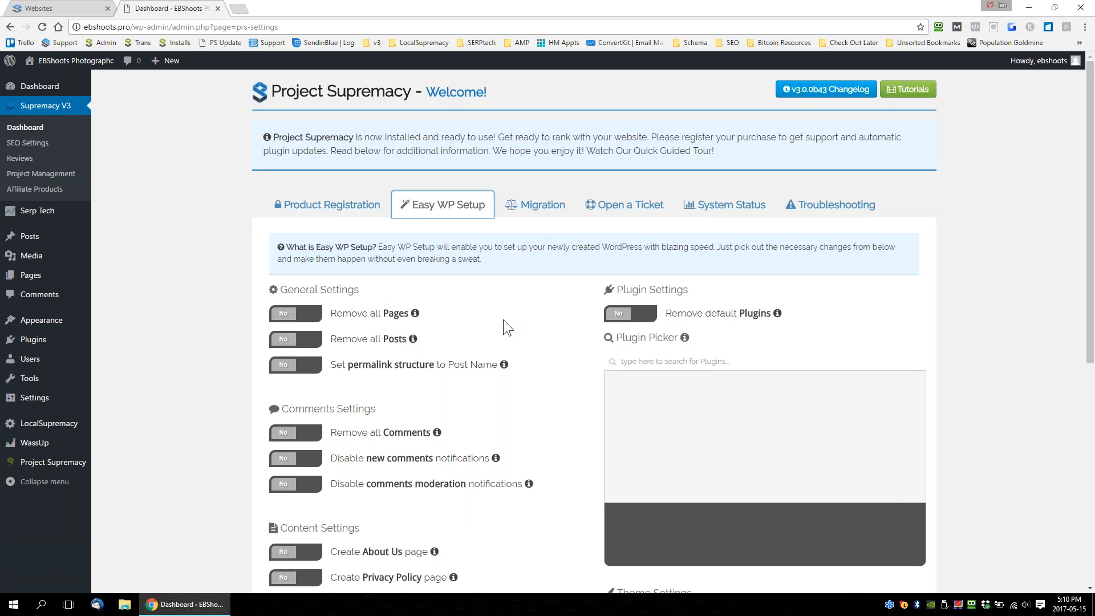
pyautogui.scroll(-1, 510, 328)
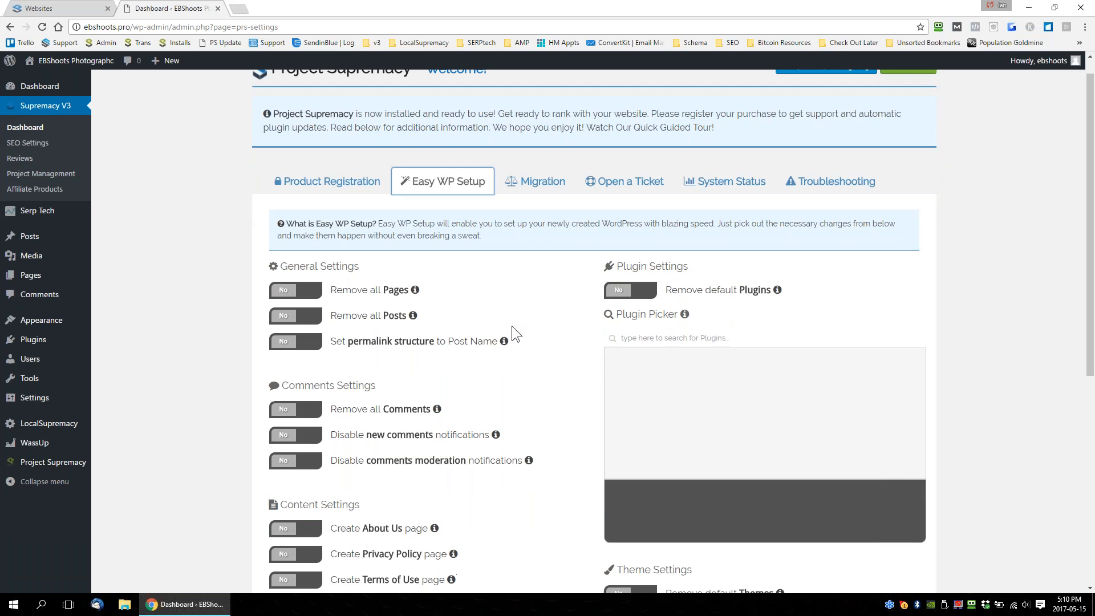
pyautogui.click(289, 256)
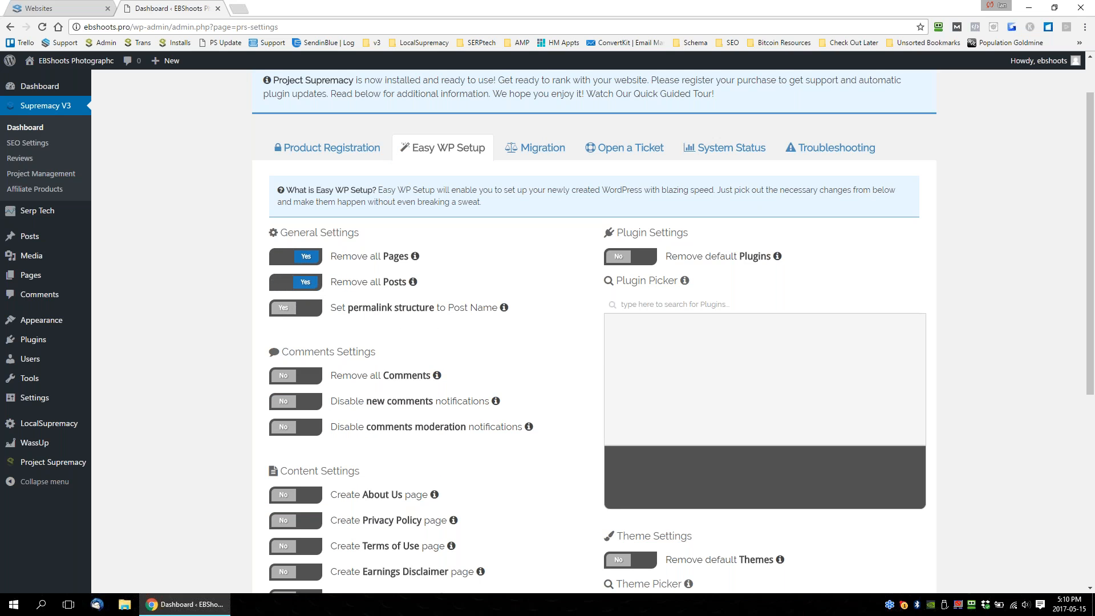
pyautogui.click(295, 309)
pyautogui.scroll(-2, 489, 359)
pyautogui.click(297, 266)
pyautogui.click(285, 288)
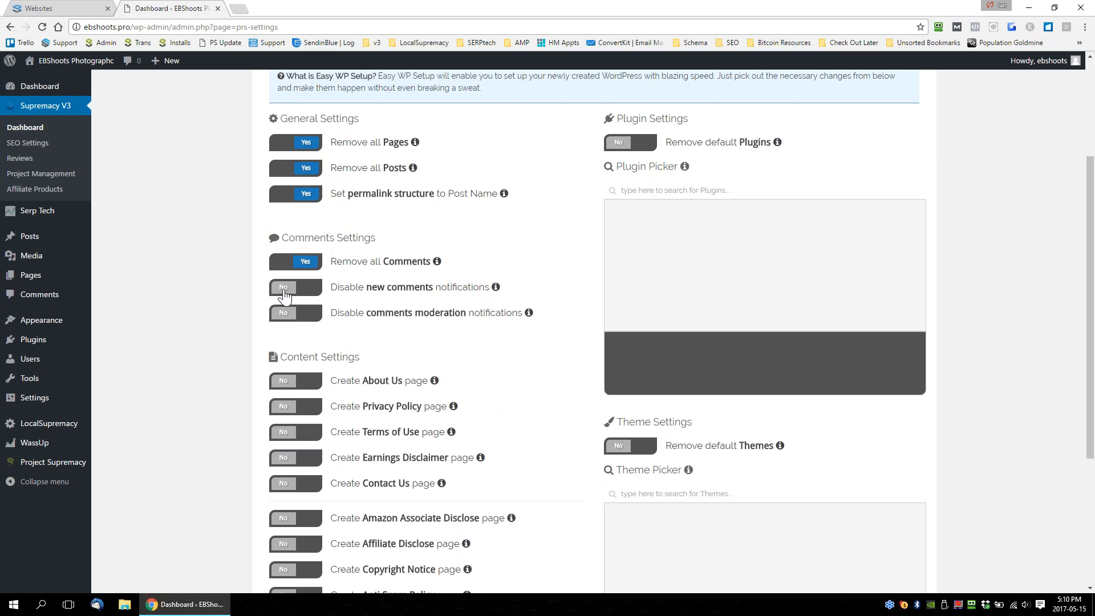
pyautogui.click(286, 312)
# Examine the About Us and Privacy Policy page creation options in the Easy WP Setup content settings.
pyautogui.scroll(-3, 531, 351)
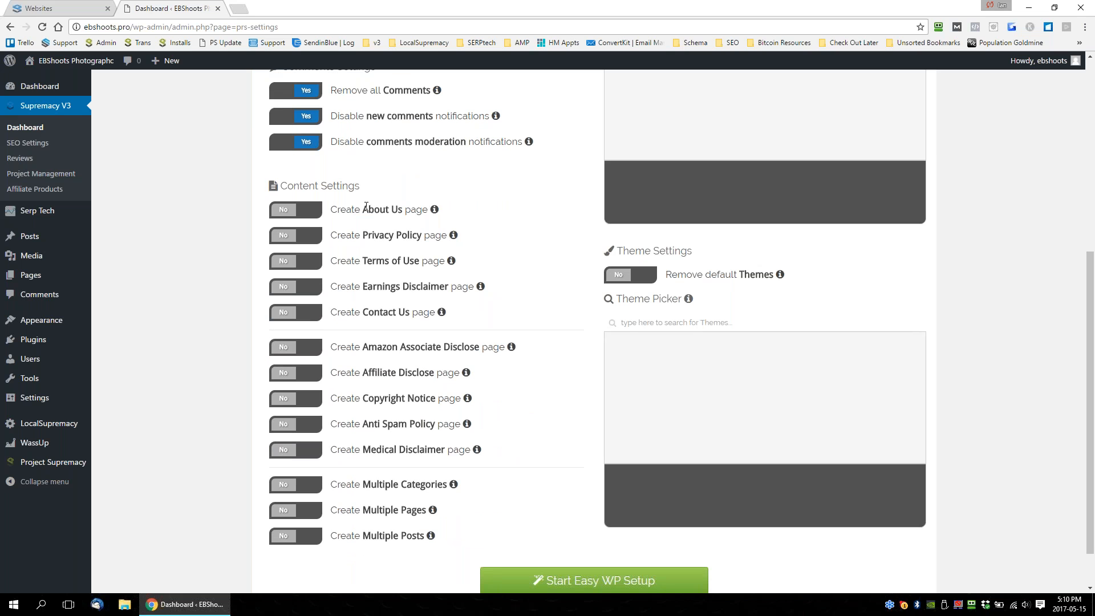
pyautogui.click(288, 220)
pyautogui.click(314, 215)
pyautogui.moveTo(363, 210); pyautogui.dragTo(434, 212)
pyautogui.click(381, 237)
pyautogui.moveTo(360, 237); pyautogui.dragTo(435, 240)
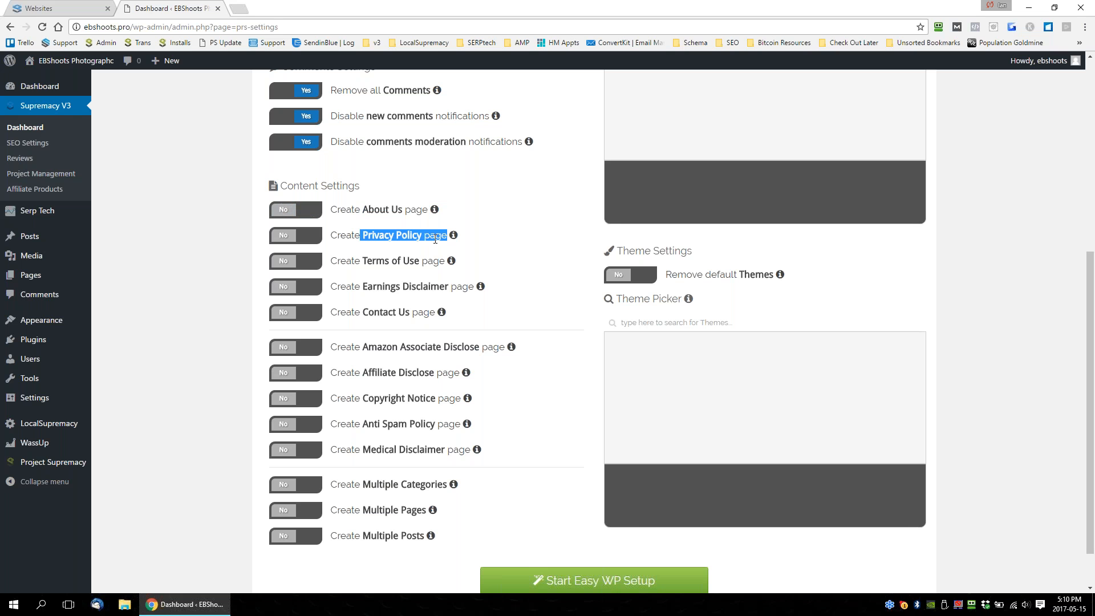
pyautogui.click(345, 239)
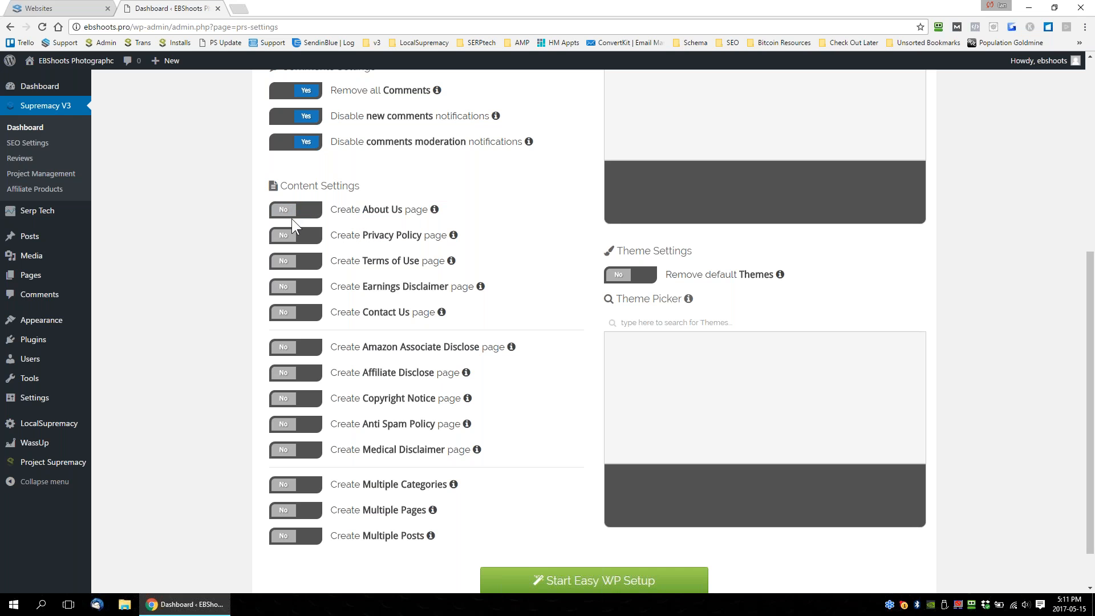
# Show the category name fields of Create Multiple Categories, switch the option back off, and read the description of Create Multiple Pages.
pyautogui.scroll(-1, 427, 276)
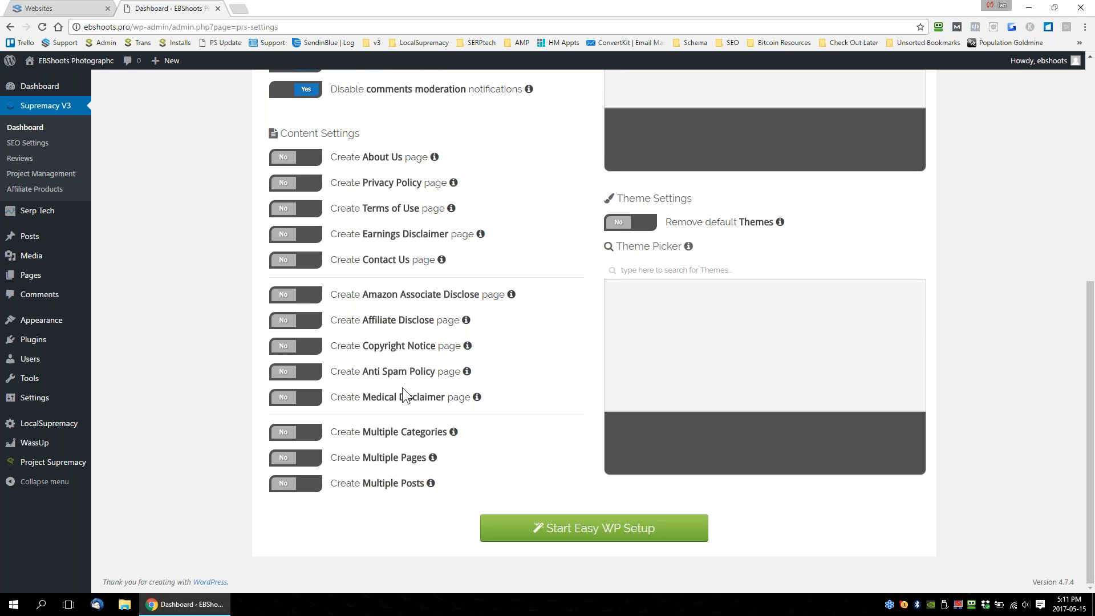
pyautogui.scroll(2, 340, 286)
pyautogui.scroll(-2, 406, 276)
pyautogui.moveTo(360, 432); pyautogui.dragTo(449, 432)
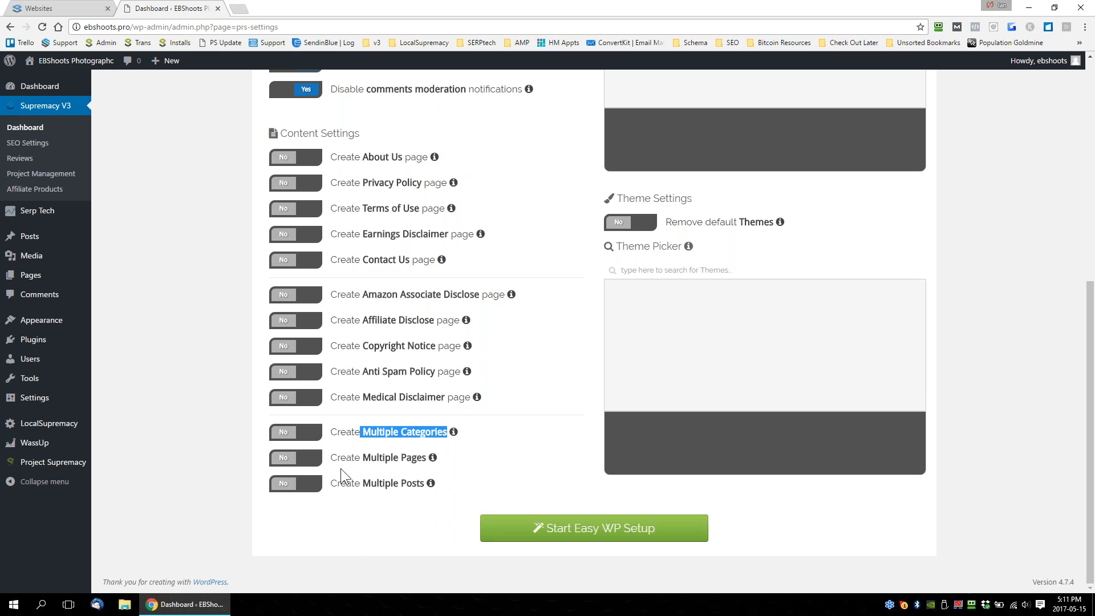
pyautogui.click(306, 433)
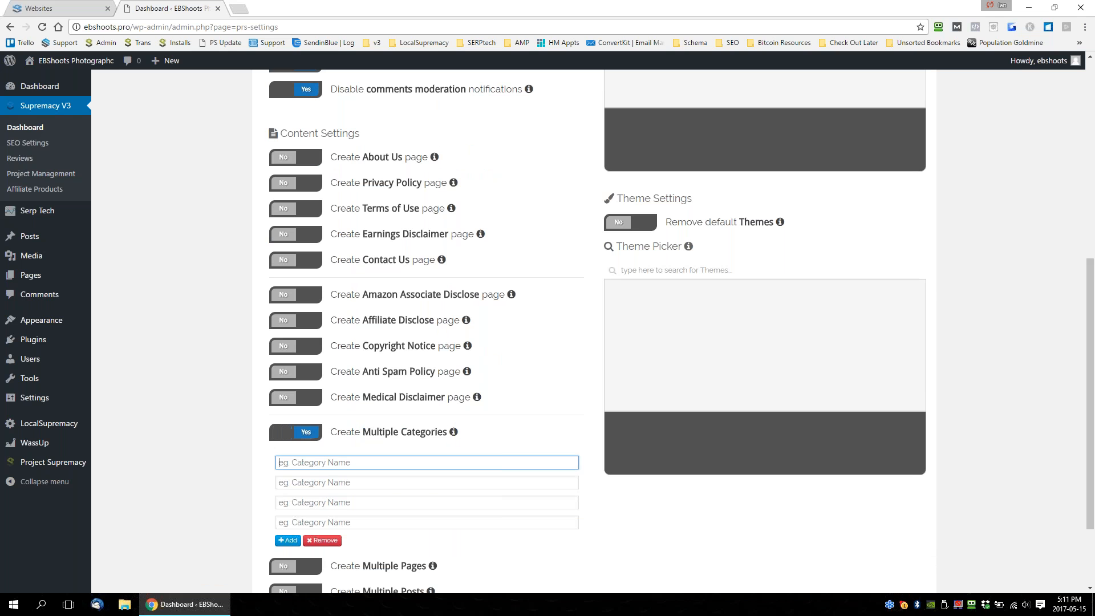
pyautogui.click(305, 435)
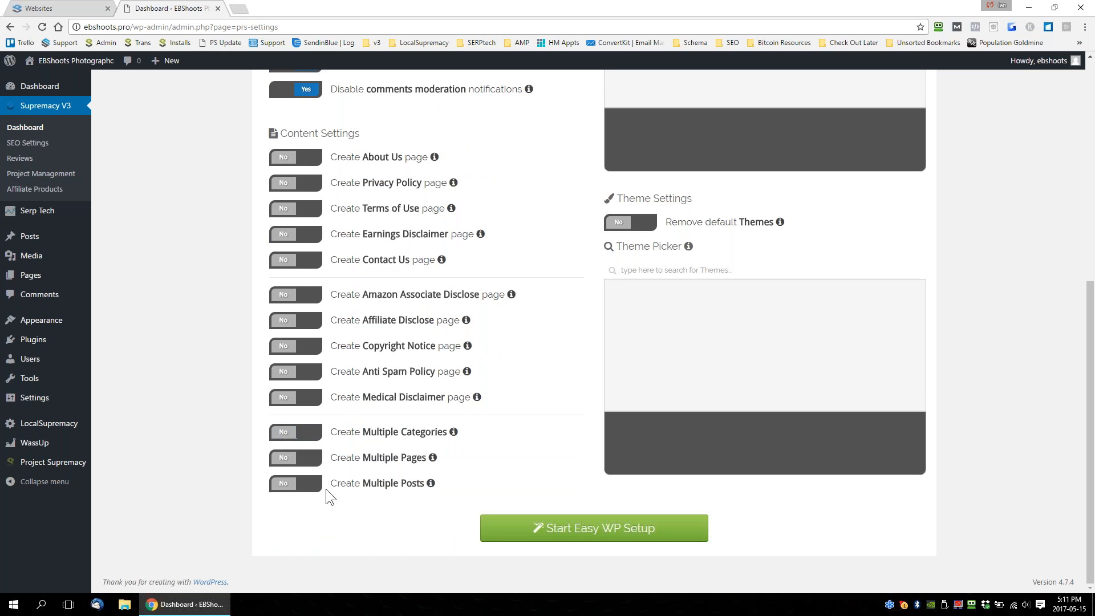
pyautogui.moveTo(432, 458)
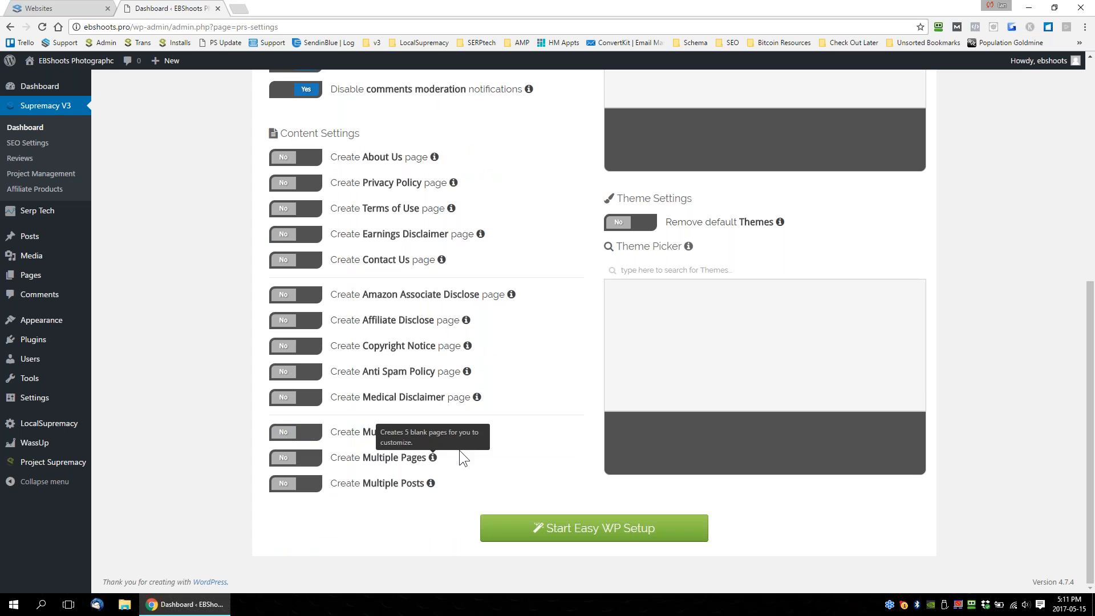
# Enable removing the default plugins in the plugin settings and start Easy WP Setup.
pyautogui.scroll(5, 462, 451)
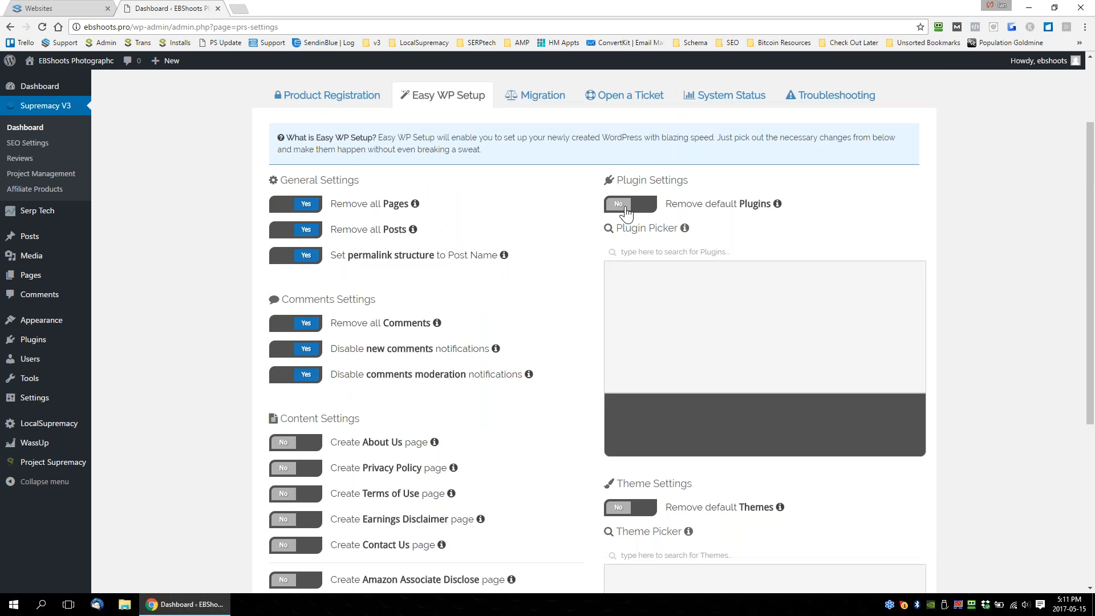
pyautogui.click(626, 211)
pyautogui.scroll(-4, 718, 290)
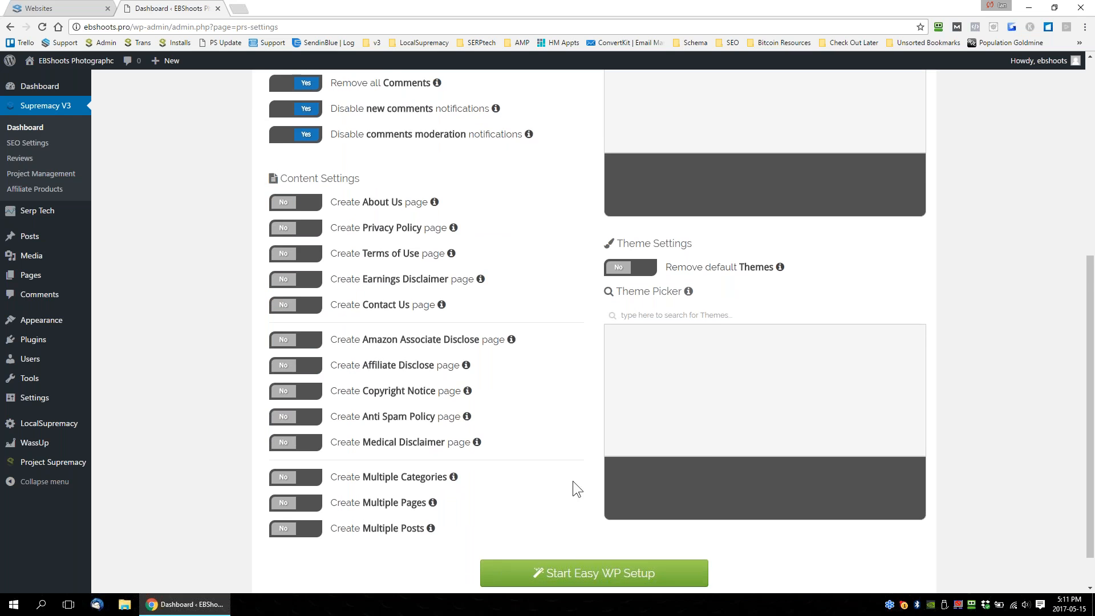
pyautogui.scroll(-1, 573, 480)
pyautogui.click(576, 536)
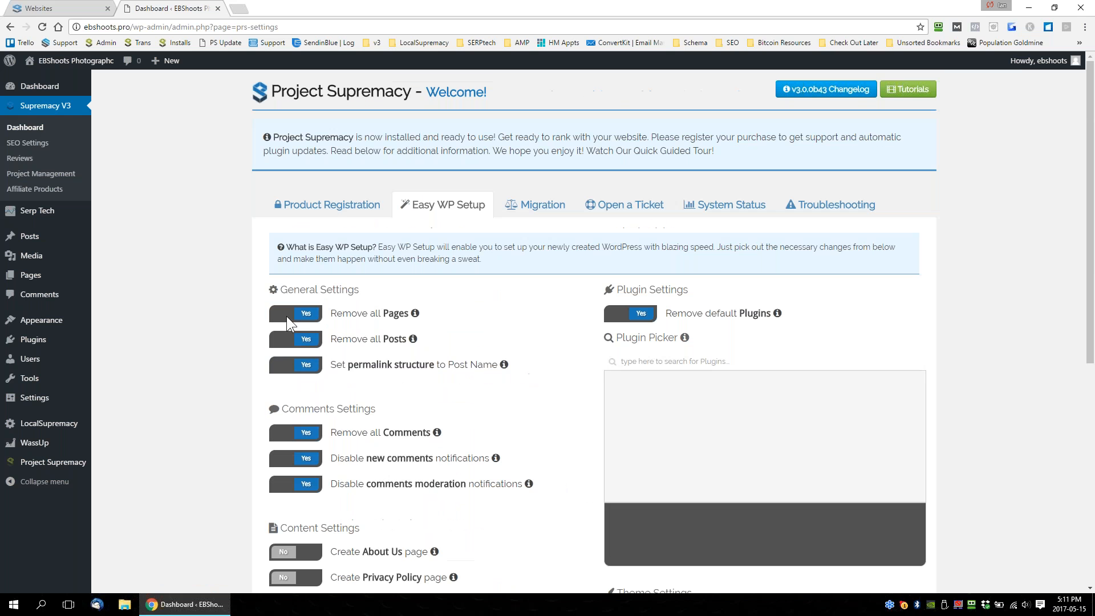
# Switch off removing all pages, posts and comments, the Post Name permalink structure, and both options that disable comment notifications.
pyautogui.click(296, 315)
pyautogui.click(297, 340)
pyautogui.click(297, 366)
pyautogui.click(302, 434)
pyautogui.click(302, 459)
pyautogui.click(300, 485)
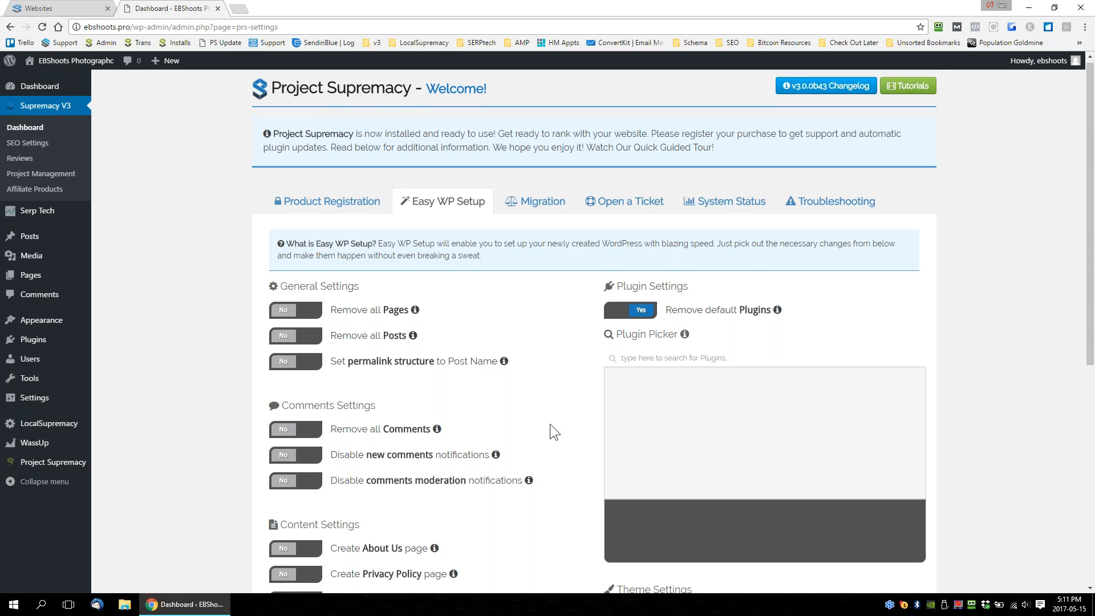
pyautogui.scroll(-7, 550, 423)
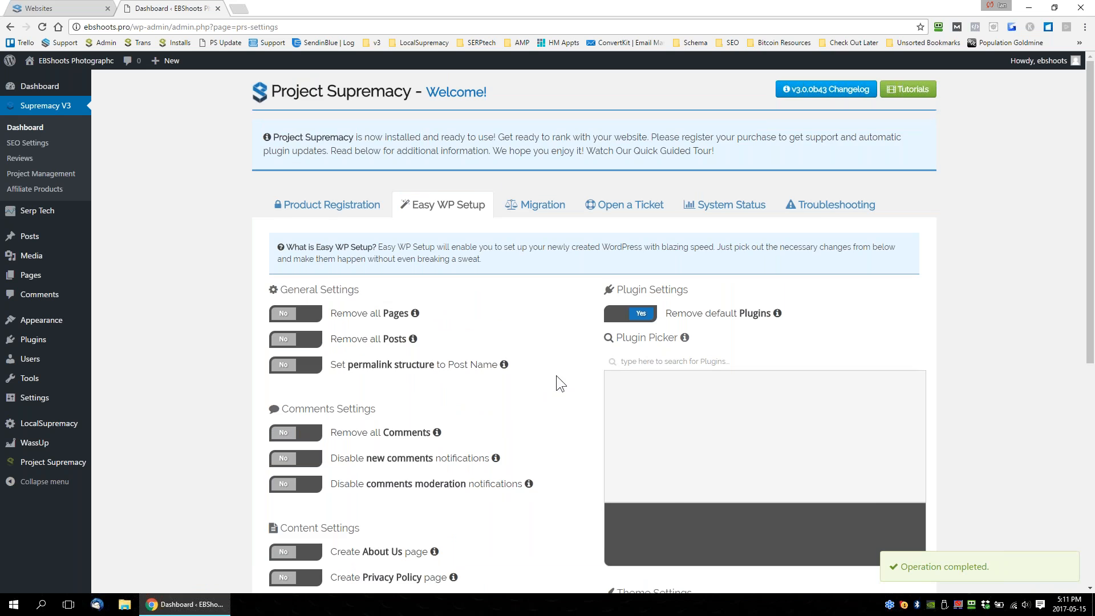
pyautogui.scroll(-2, 557, 376)
pyautogui.scroll(2, 570, 318)
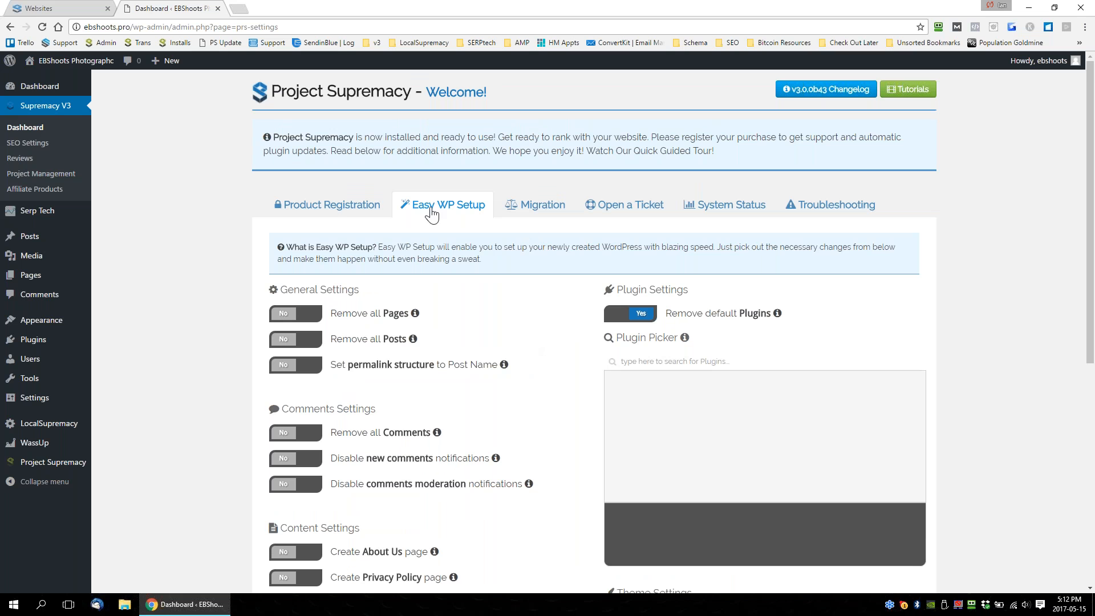
pyautogui.scroll(-1, 519, 378)
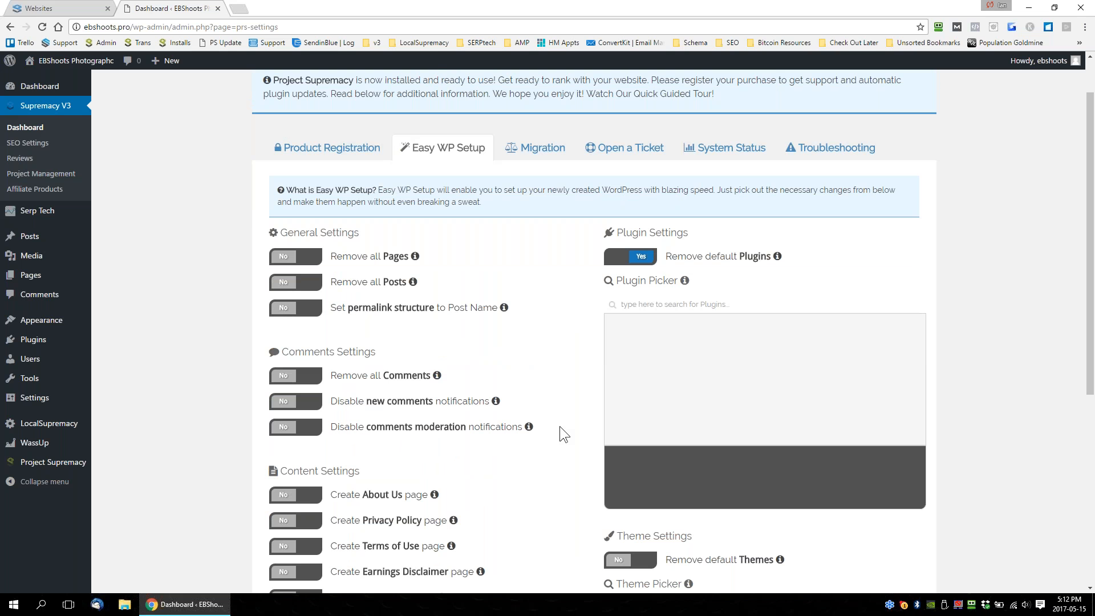
# Enable migrating reviews, projects, affiliate shortcodes, schemas and settings from Project Supremacy V2, and start the V2 migration.
pyautogui.moveTo(127, 26); pyautogui.dragTo(84, 27)
pyautogui.click(429, 155)
pyautogui.click(536, 148)
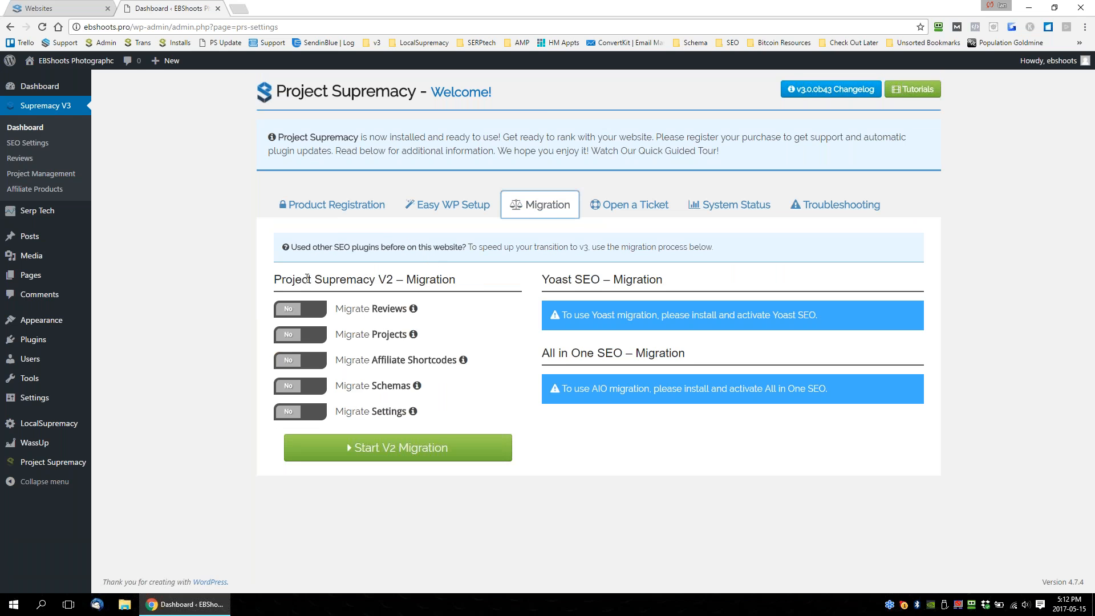
pyautogui.moveTo(274, 279); pyautogui.dragTo(455, 280)
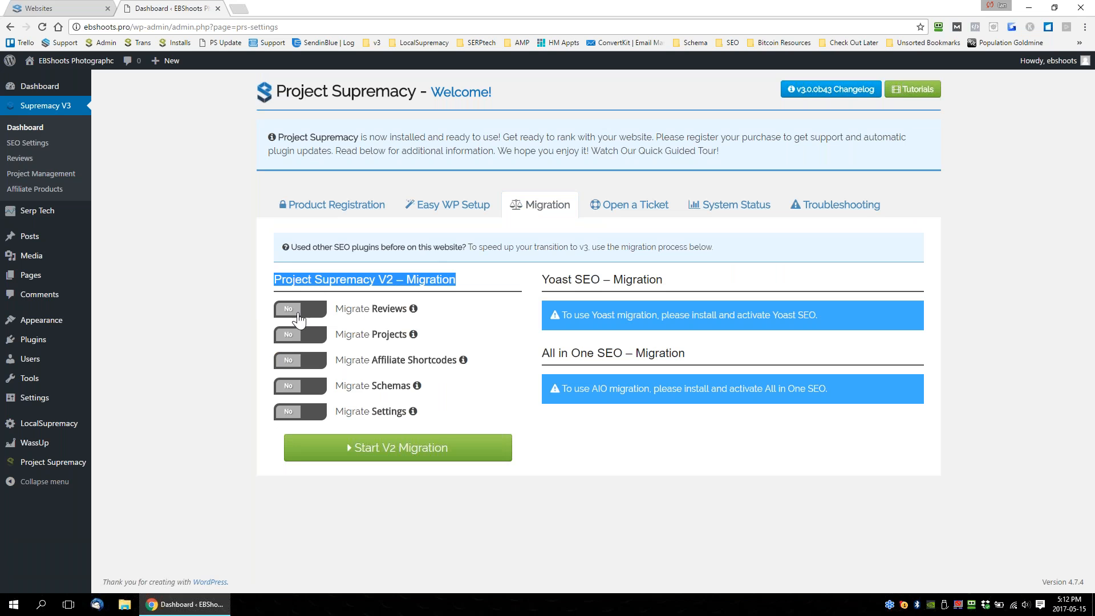
pyautogui.click(299, 317)
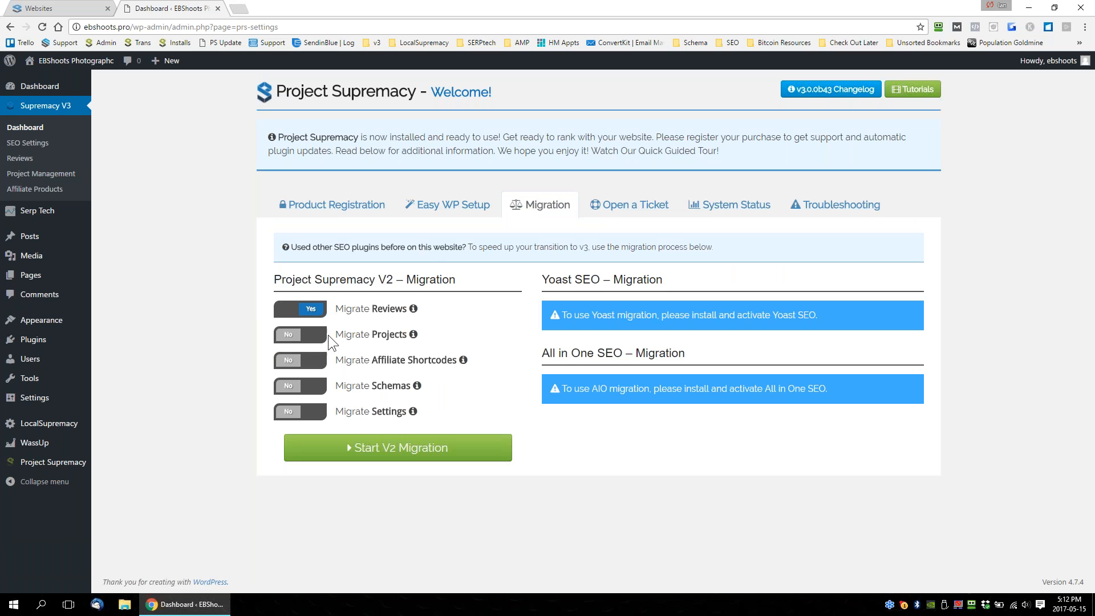
pyautogui.click(301, 386)
pyautogui.click(291, 361)
pyautogui.click(292, 335)
pyautogui.click(292, 411)
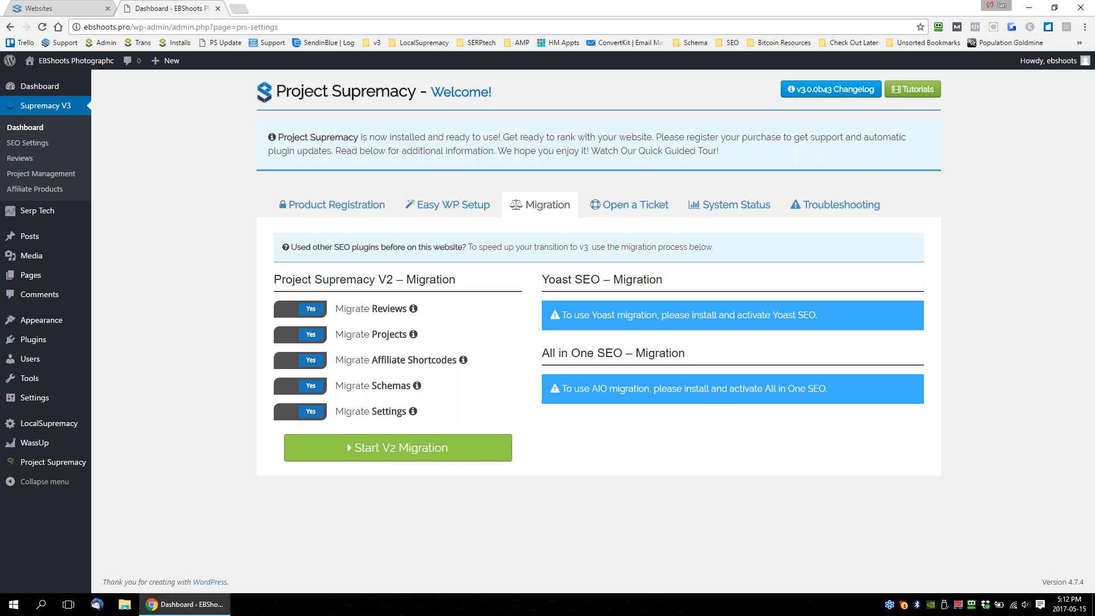
pyautogui.click(461, 459)
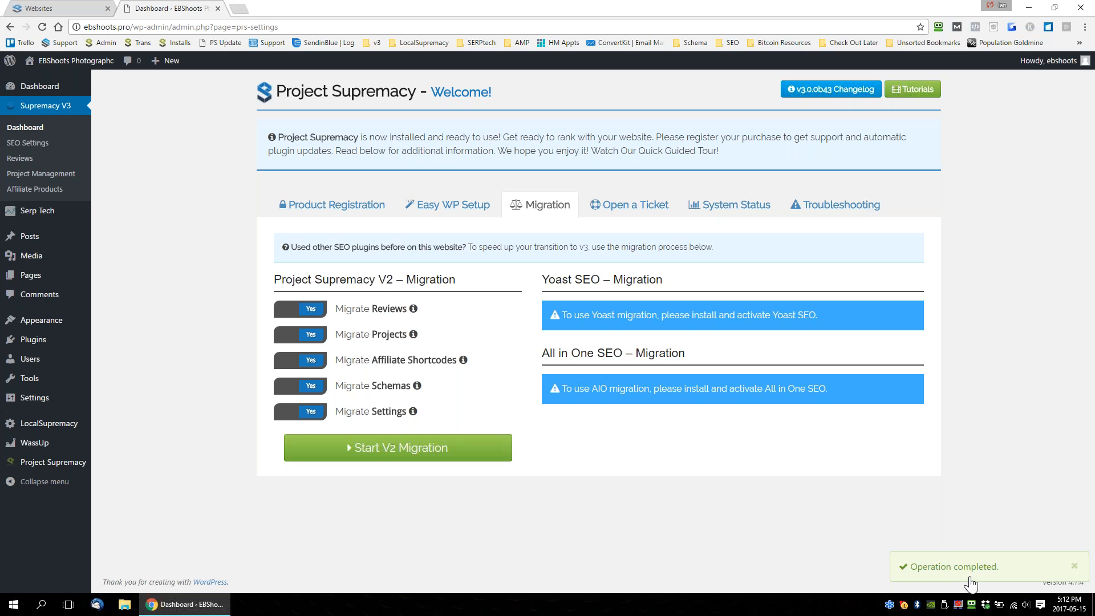
# Reload the plugin dashboard and review the V2, Yoast SEO and All in One SEO migration sections.
pyautogui.click(40, 29)
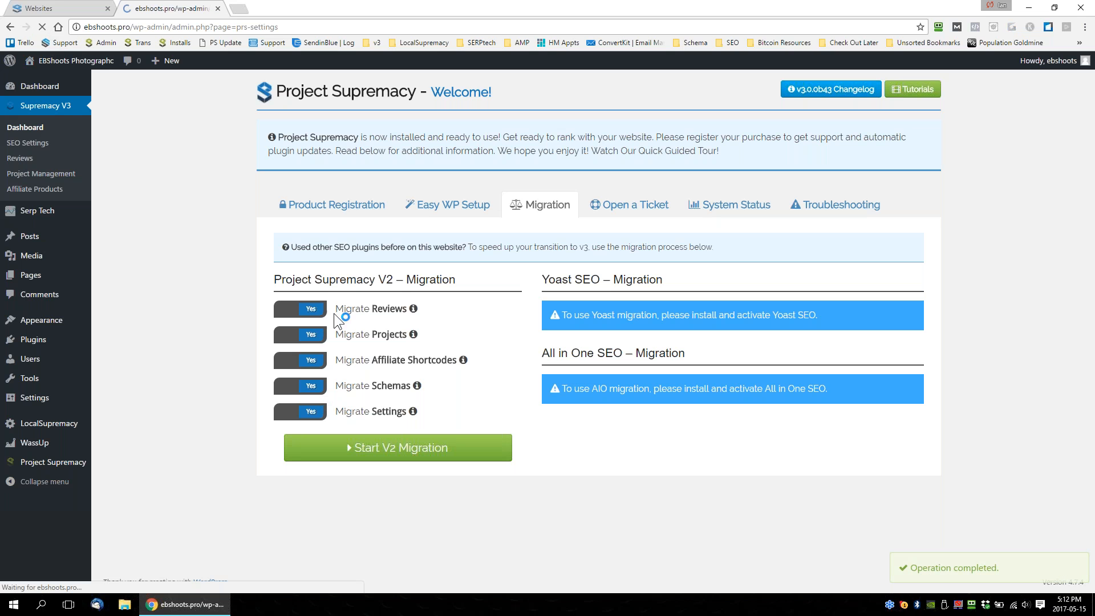
pyautogui.click(540, 206)
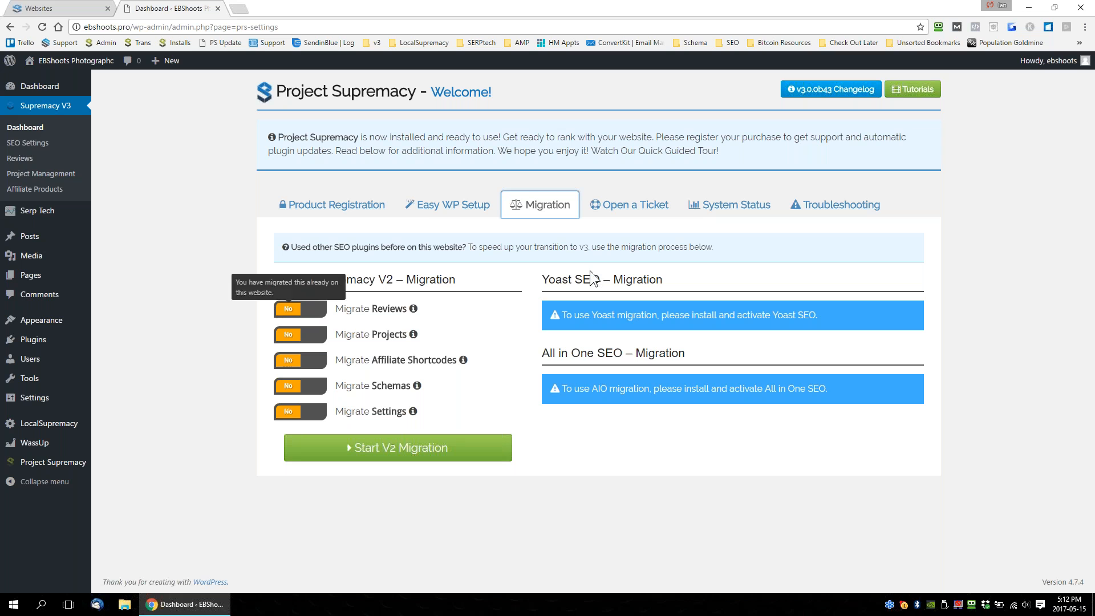
pyautogui.moveTo(542, 280); pyautogui.dragTo(622, 280)
pyautogui.moveTo(542, 354); pyautogui.dragTo(655, 354)
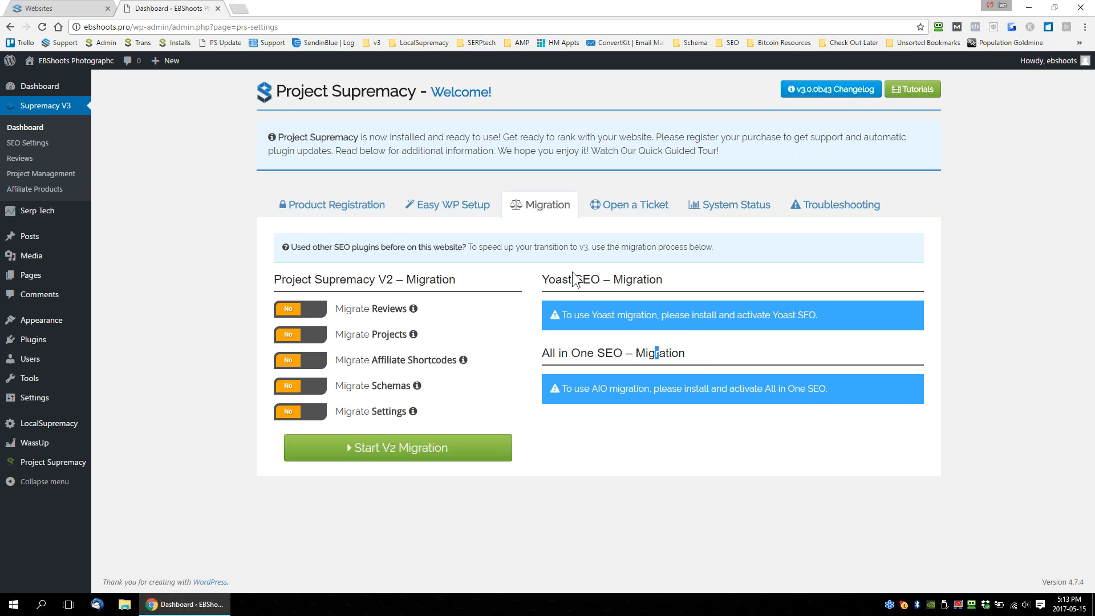
pyautogui.moveTo(542, 280); pyautogui.dragTo(607, 283)
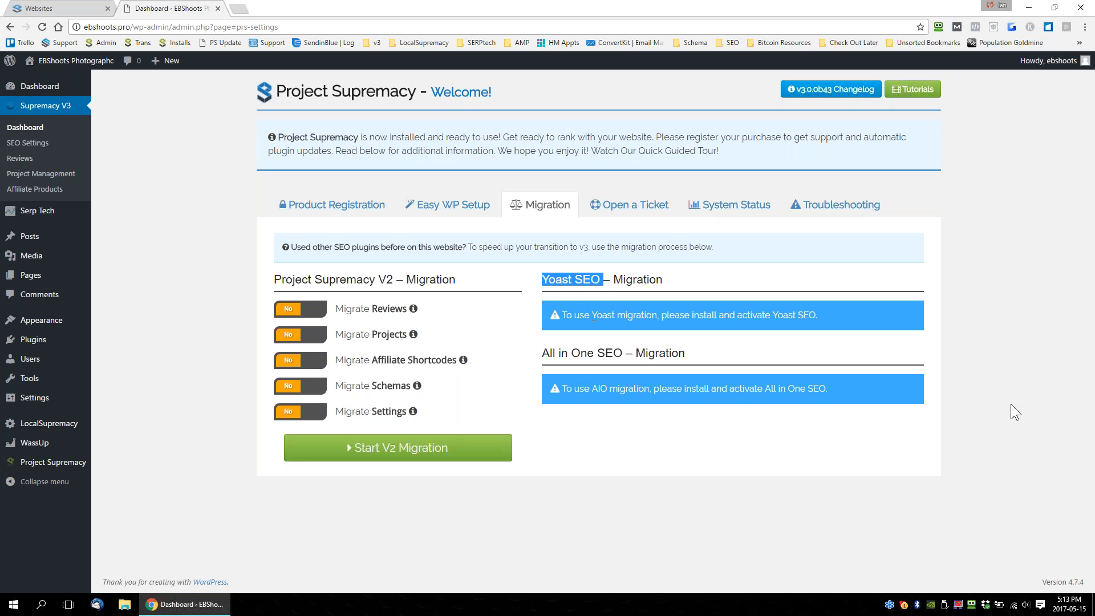
# Open the plugin's support ticket form, and check the site's All Posts list in a separate tab before closing that tab.
pyautogui.click(634, 206)
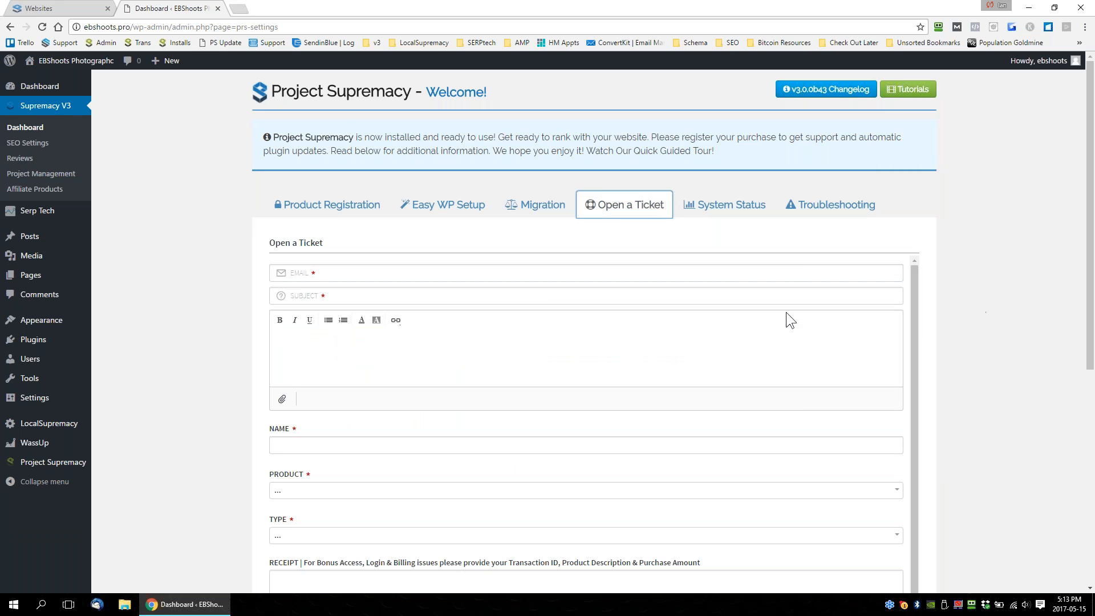
pyautogui.moveTo(26, 240)
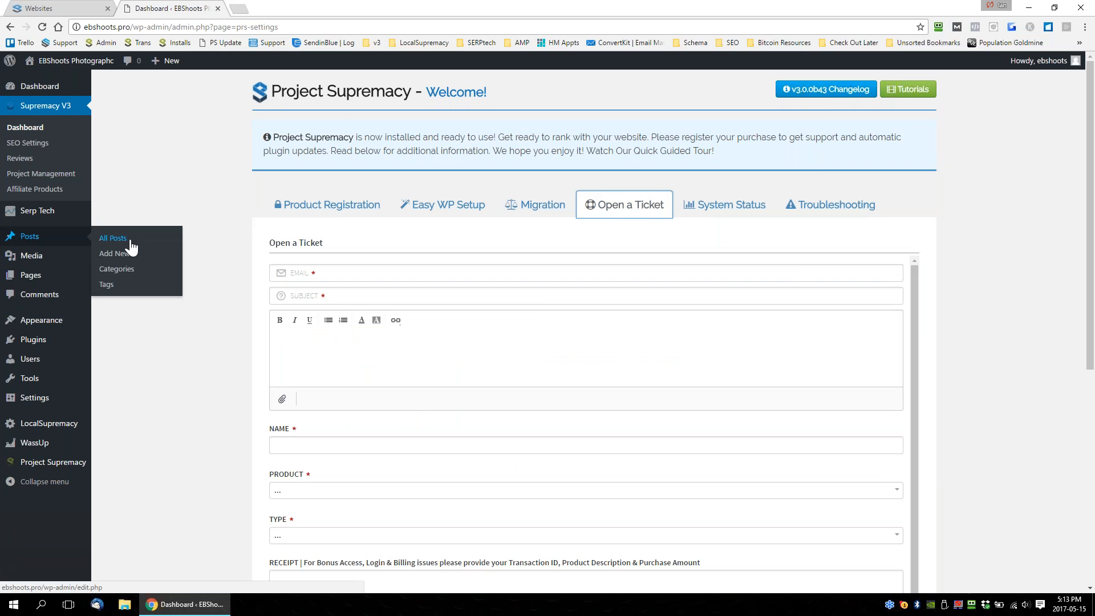
pyautogui.rightClick(117, 246)
pyautogui.click(149, 251)
pyautogui.click(298, 11)
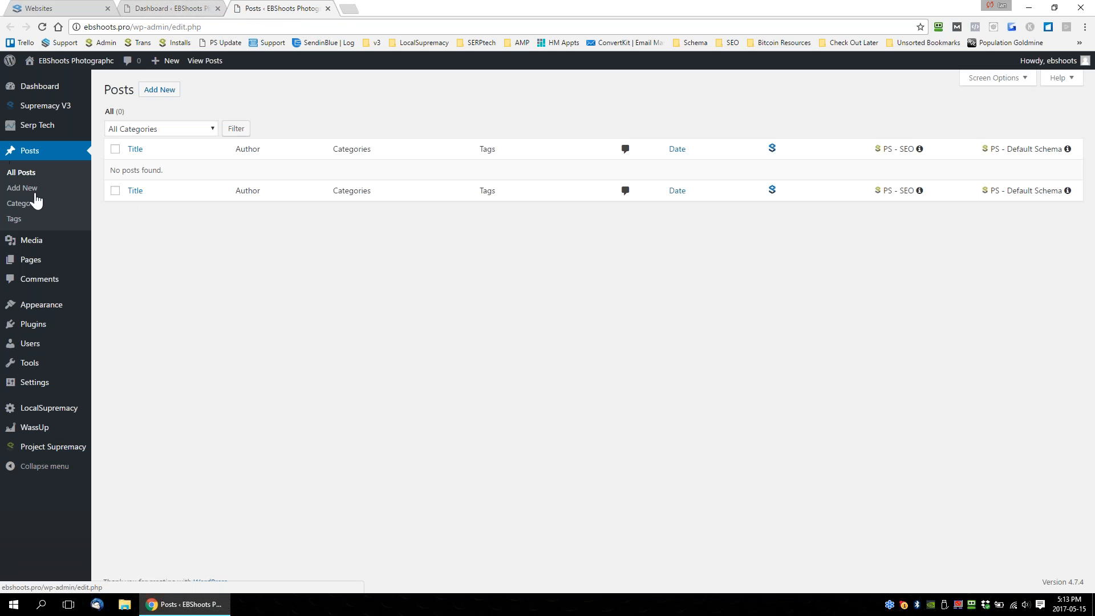
pyautogui.click(328, 9)
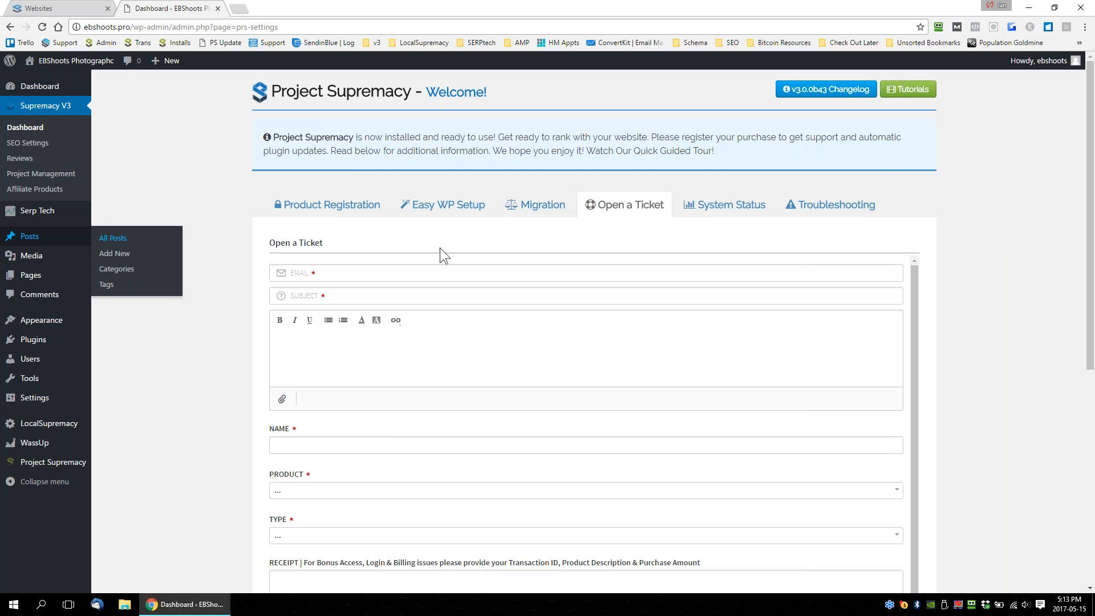
# Examine the email, subject, name, product, type, receipt and login fields of the support ticket form.
pyautogui.scroll(-1, 1012, 243)
pyautogui.scroll(-1, 1012, 241)
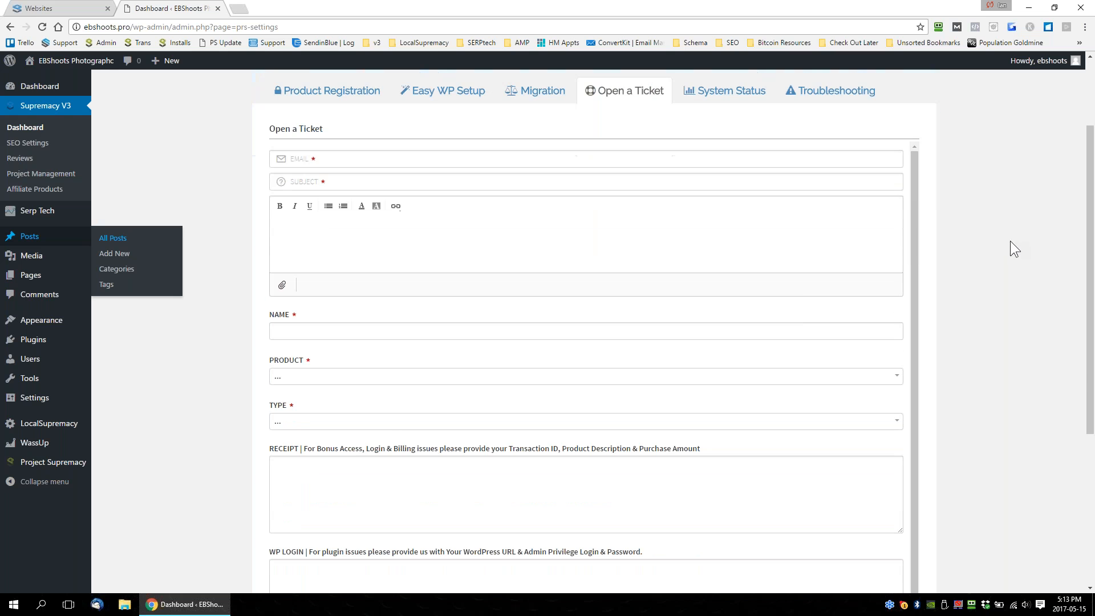
pyautogui.scroll(2, 552, 287)
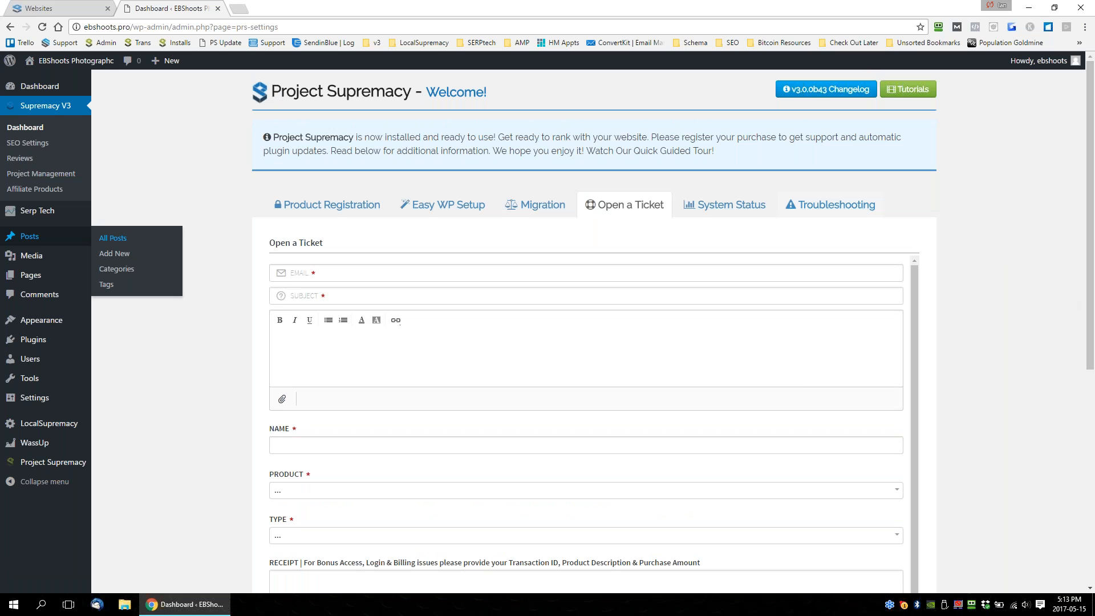
pyautogui.click(334, 274)
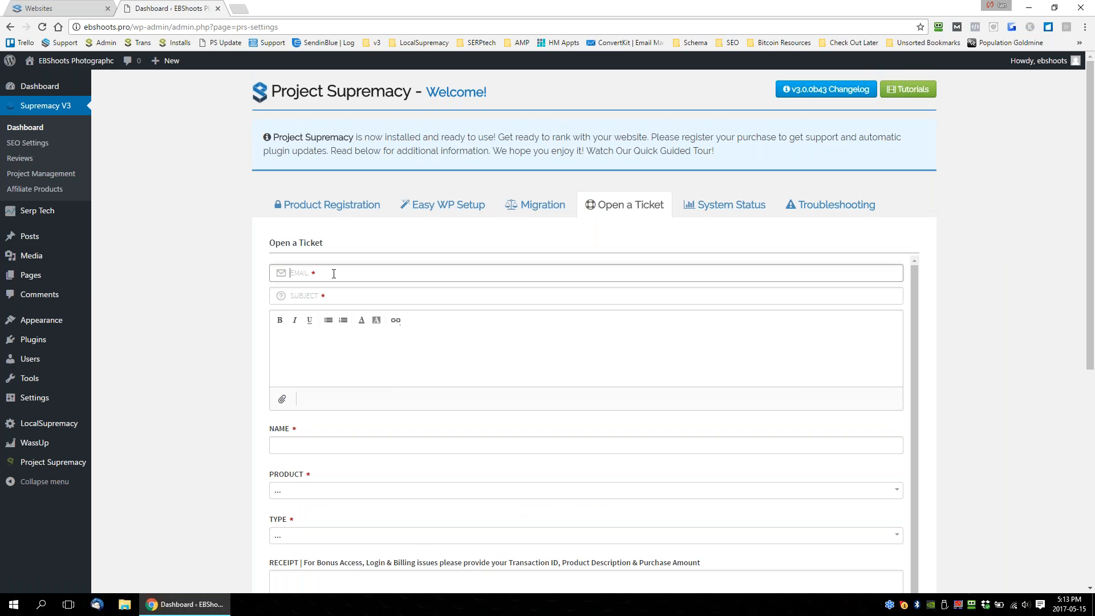
pyautogui.scroll(-1, 207, 267)
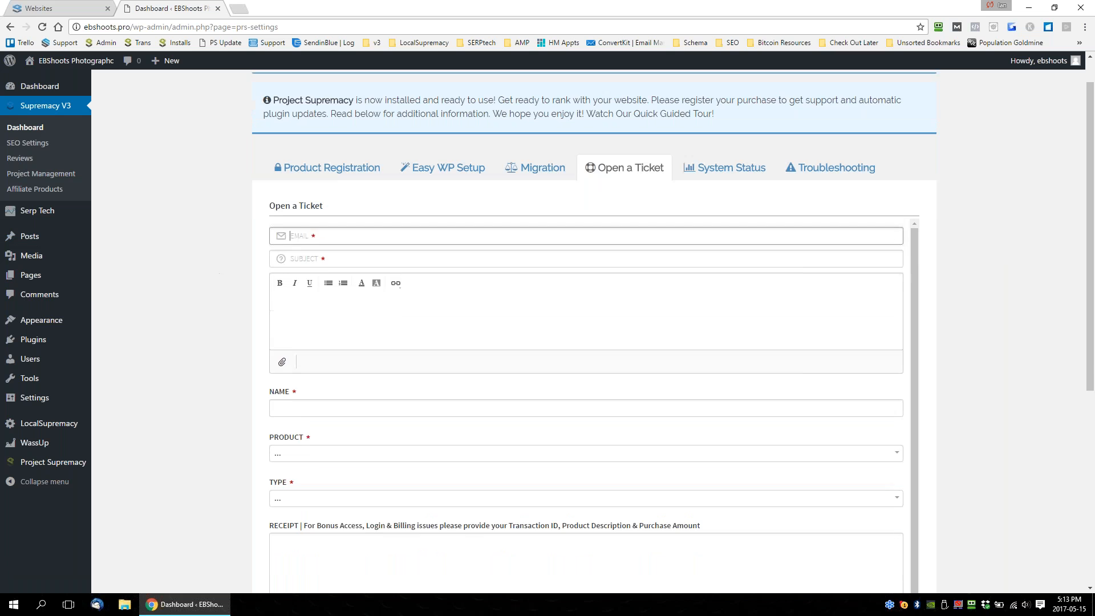
pyautogui.scroll(-3, 579, 390)
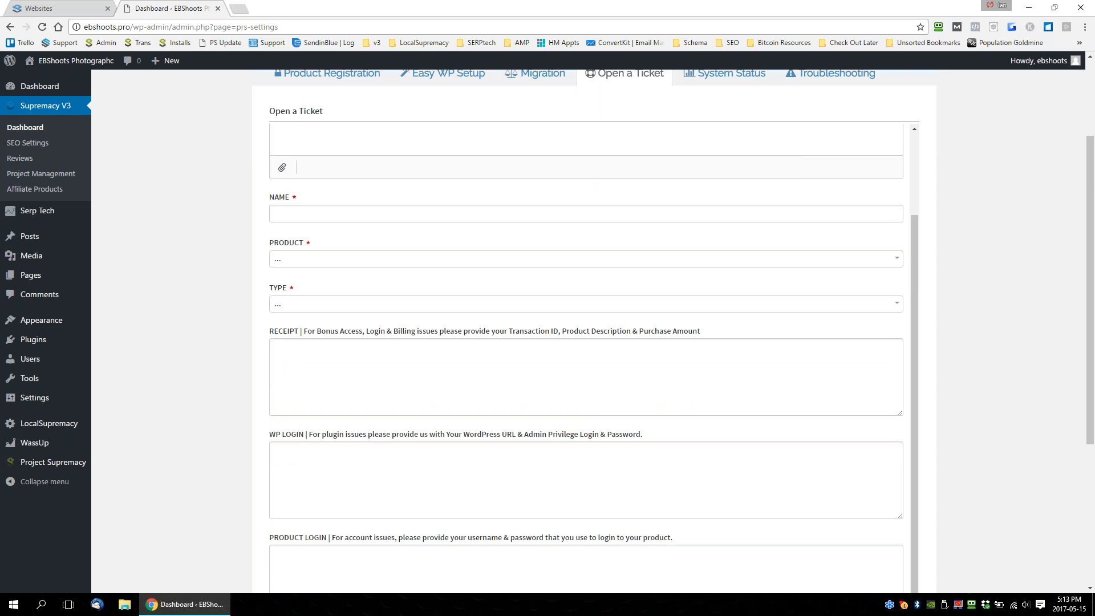
pyautogui.scroll(3, 210, 98)
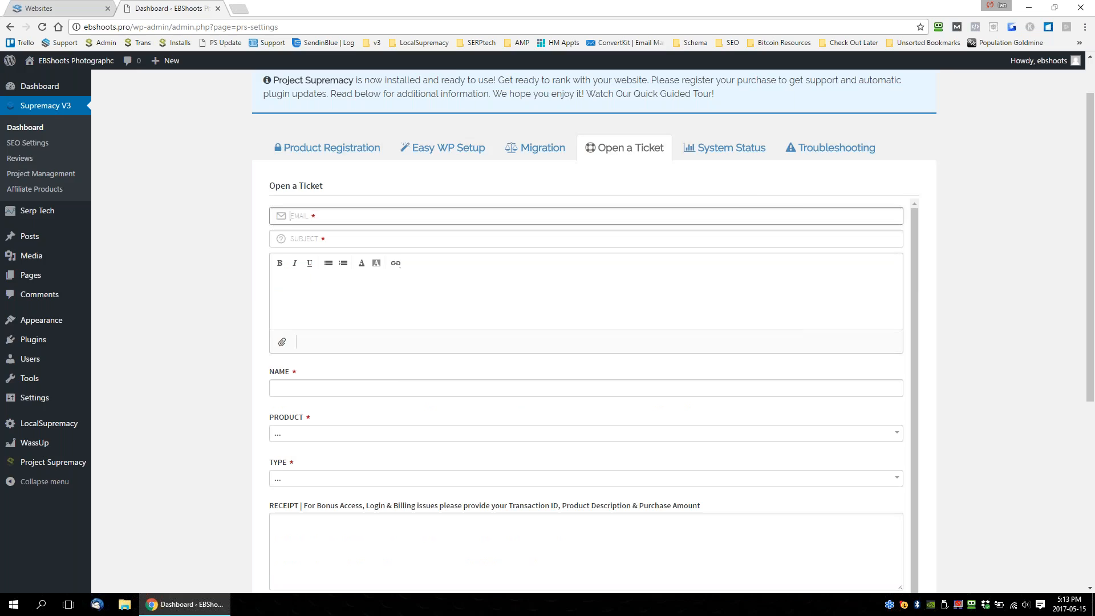
# In the Project Supremacy panel, close the plugin download dialog and show the support chat's conversations window.
pyautogui.click(68, 15)
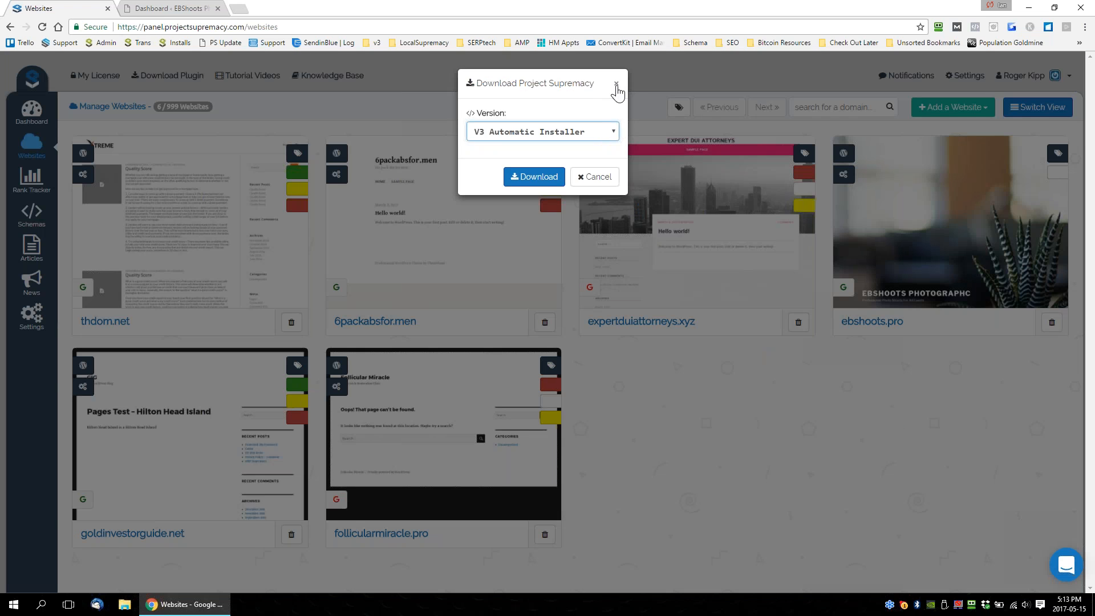
pyautogui.click(617, 85)
pyautogui.click(1075, 579)
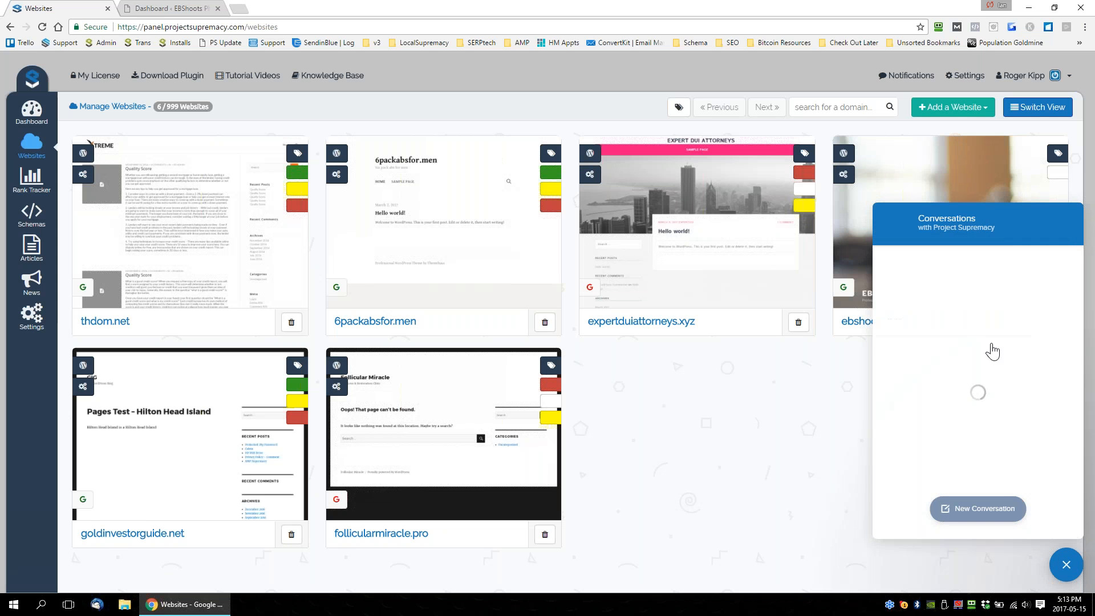
pyautogui.click(1066, 566)
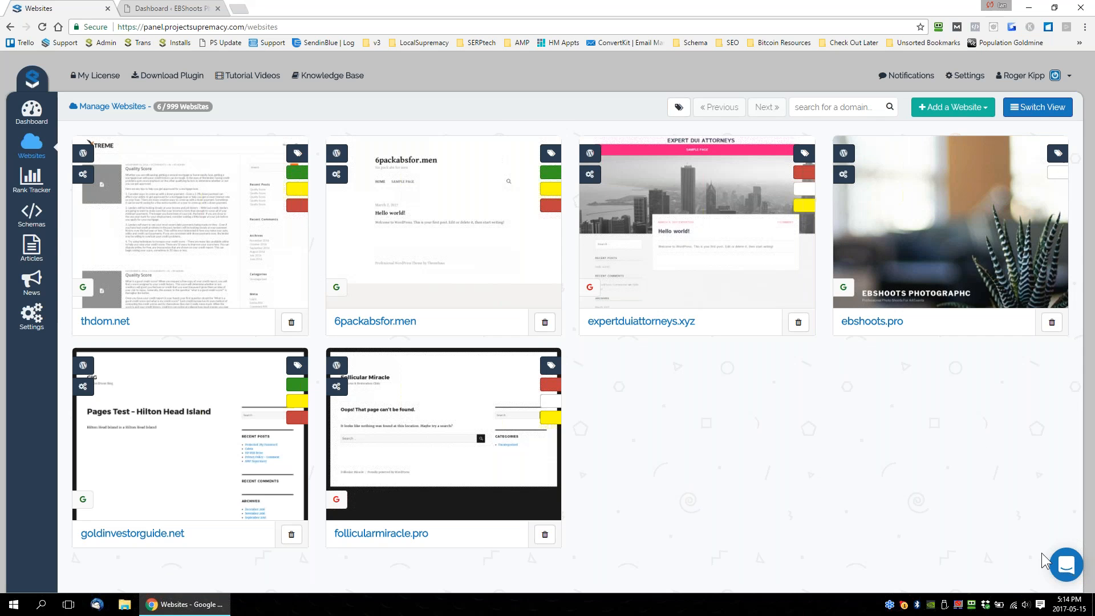
pyautogui.click(1066, 565)
pyautogui.click(1066, 565)
# Return to the ebshoots.pro plugin dashboard and examine the plugin version, WordPress environment and server environment in System Status.
pyautogui.click(171, 8)
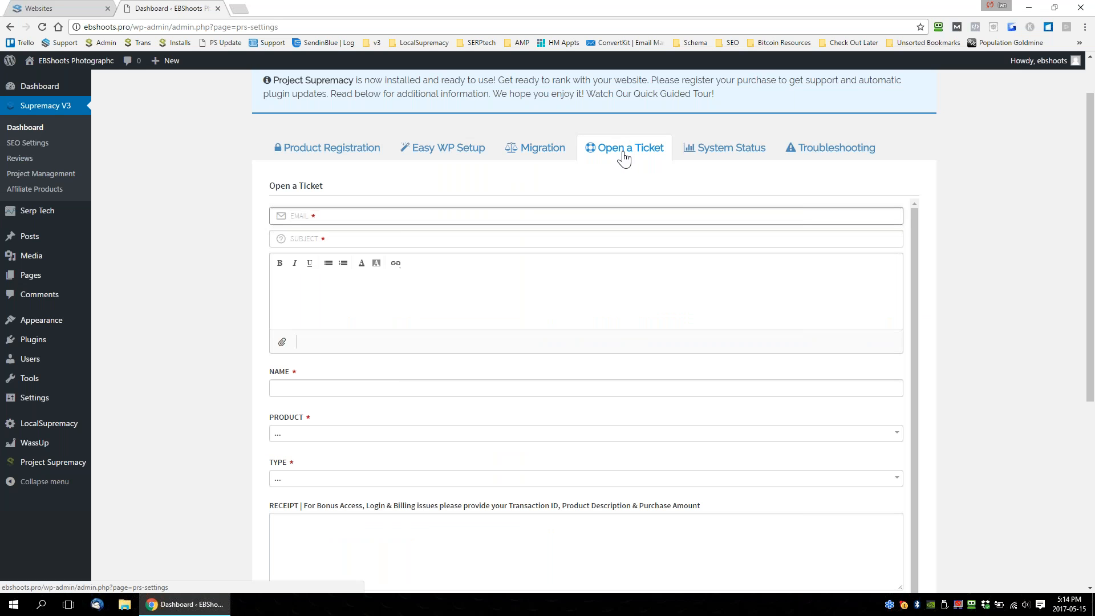
pyautogui.click(710, 158)
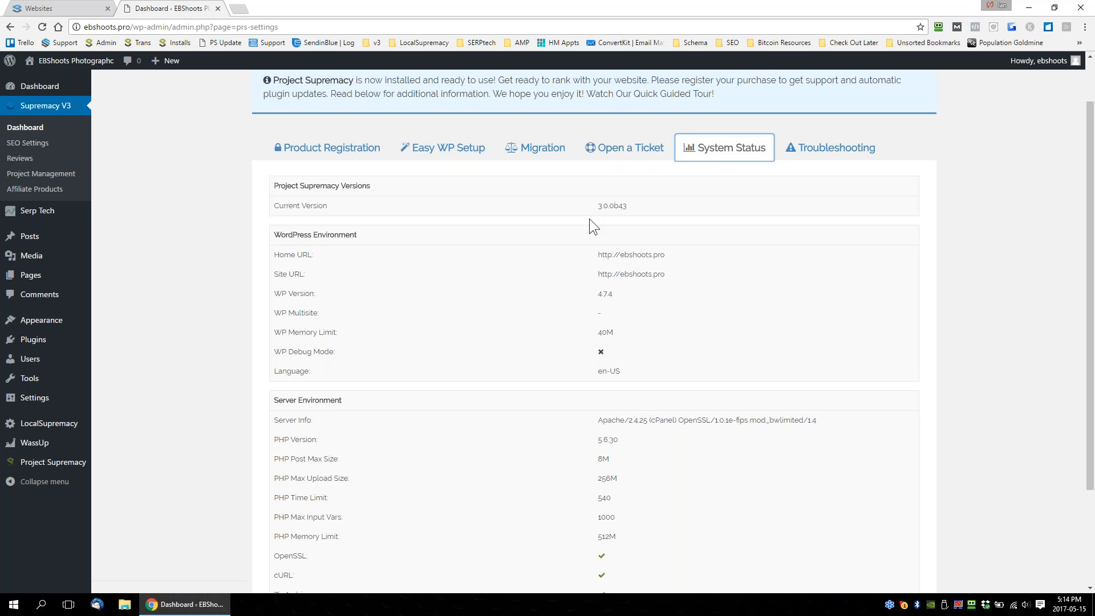
pyautogui.moveTo(272, 181); pyautogui.dragTo(365, 460)
pyautogui.click(293, 405)
pyautogui.scroll(-3, 485, 381)
pyautogui.scroll(3, 471, 383)
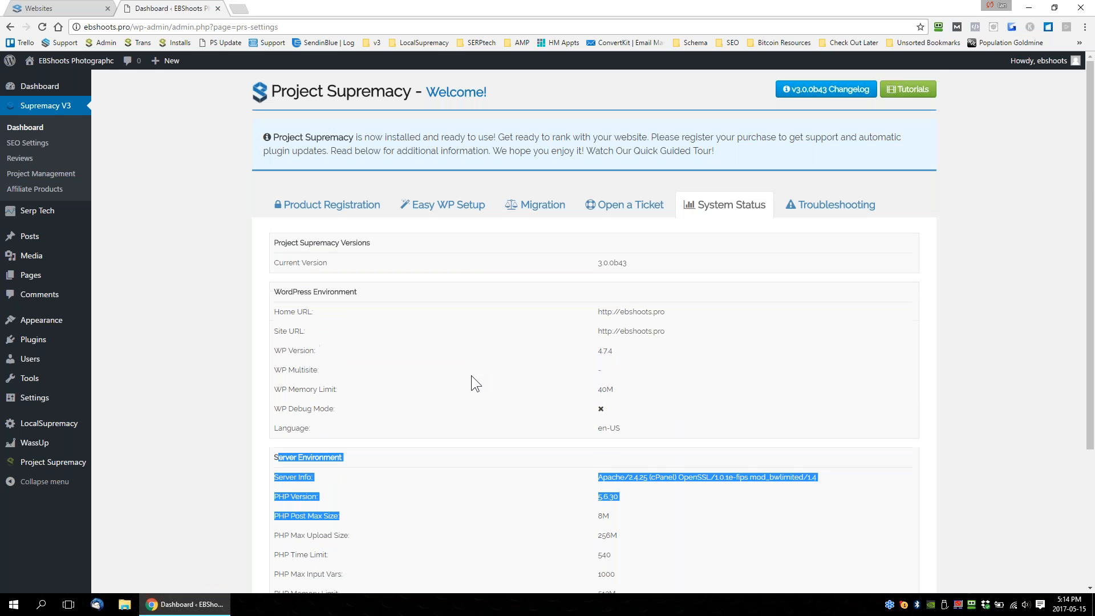
# Enable Update Table Structure, Update API Keys, Download Clickbank Data and Disable HTML Comments Footprint, and start troubleshooting.
pyautogui.click(833, 205)
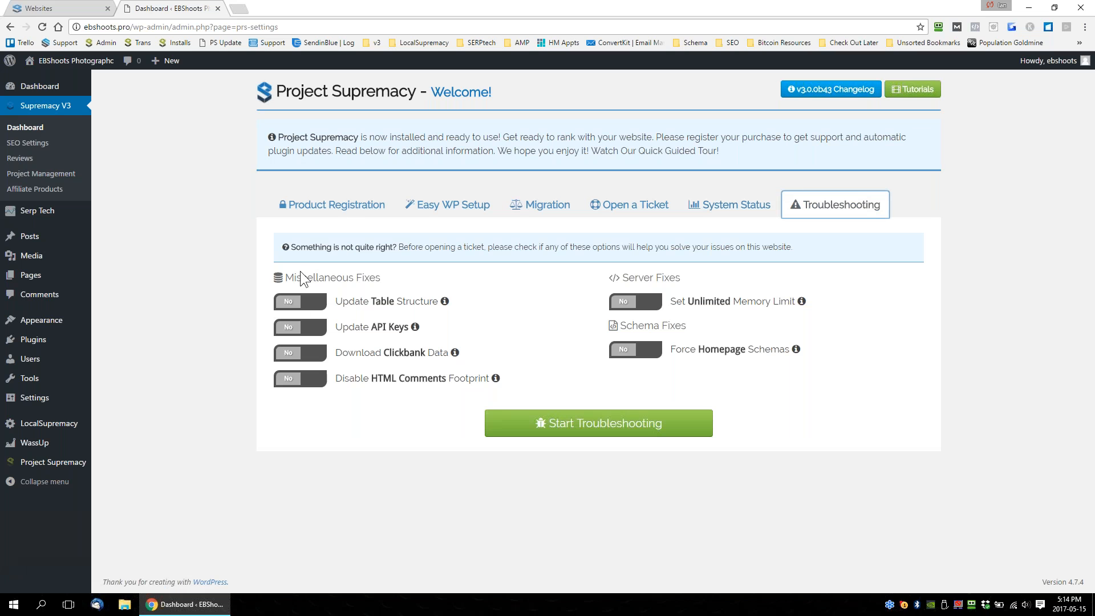
pyautogui.click(300, 301)
pyautogui.click(300, 327)
pyautogui.click(294, 353)
pyautogui.click(289, 378)
pyautogui.click(619, 427)
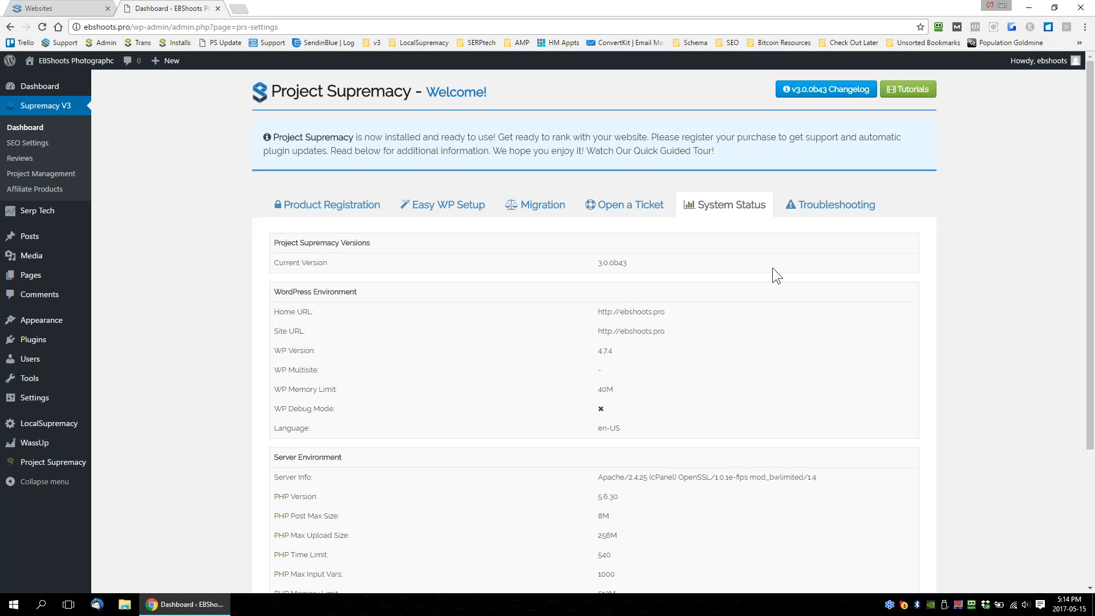
pyautogui.click(832, 205)
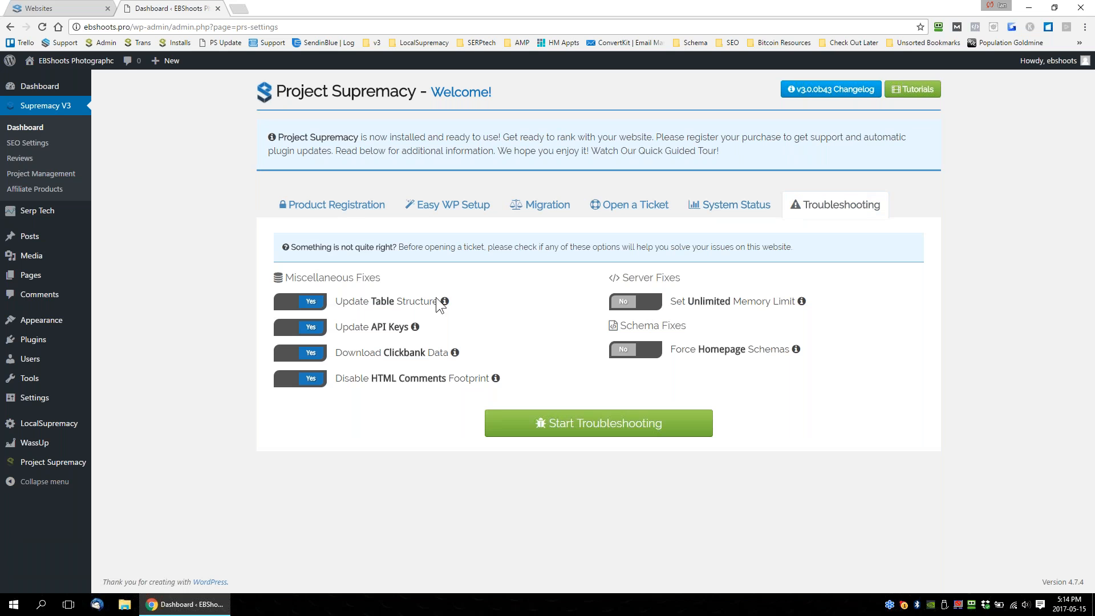
# Open the plugin's SEO Settings and examine the general title separator and Homepage SEO template options.
pyautogui.moveTo(801, 303)
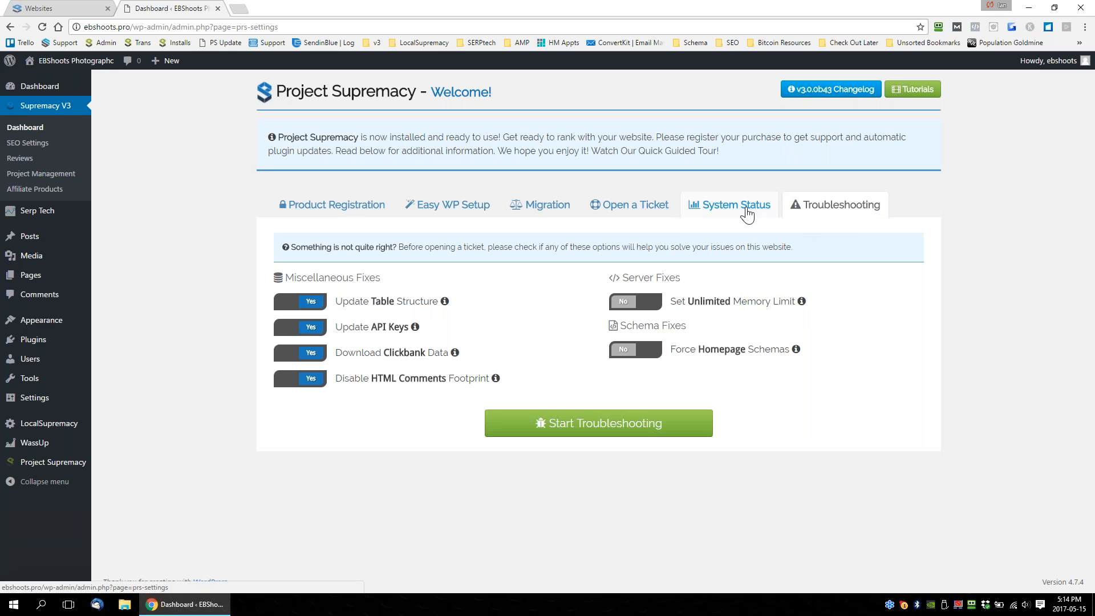
pyautogui.click(27, 143)
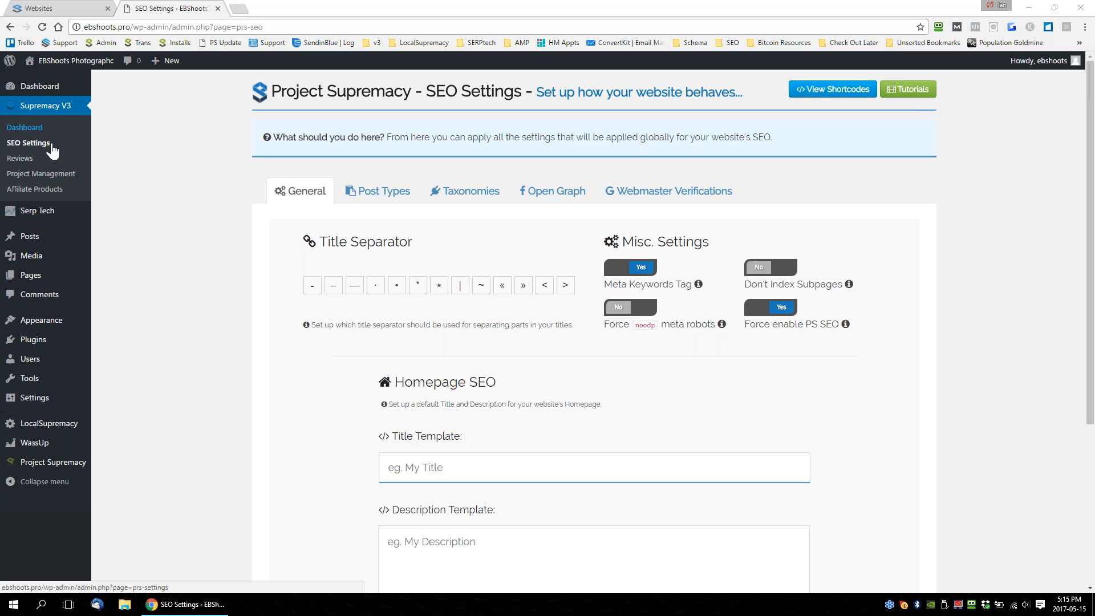
pyautogui.scroll(-1, 302, 194)
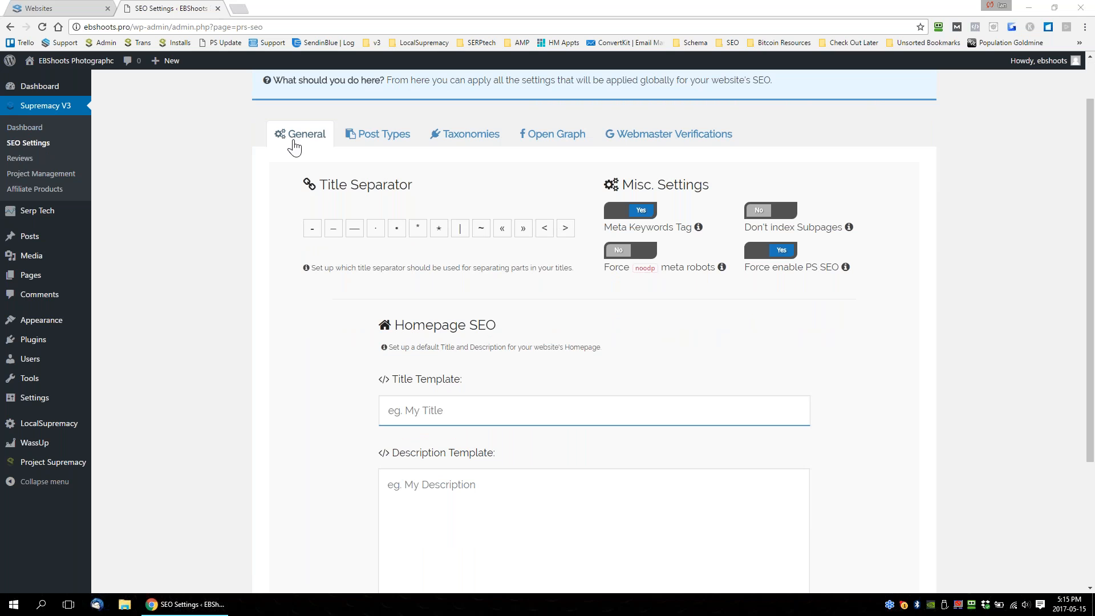
pyautogui.scroll(-2, 526, 358)
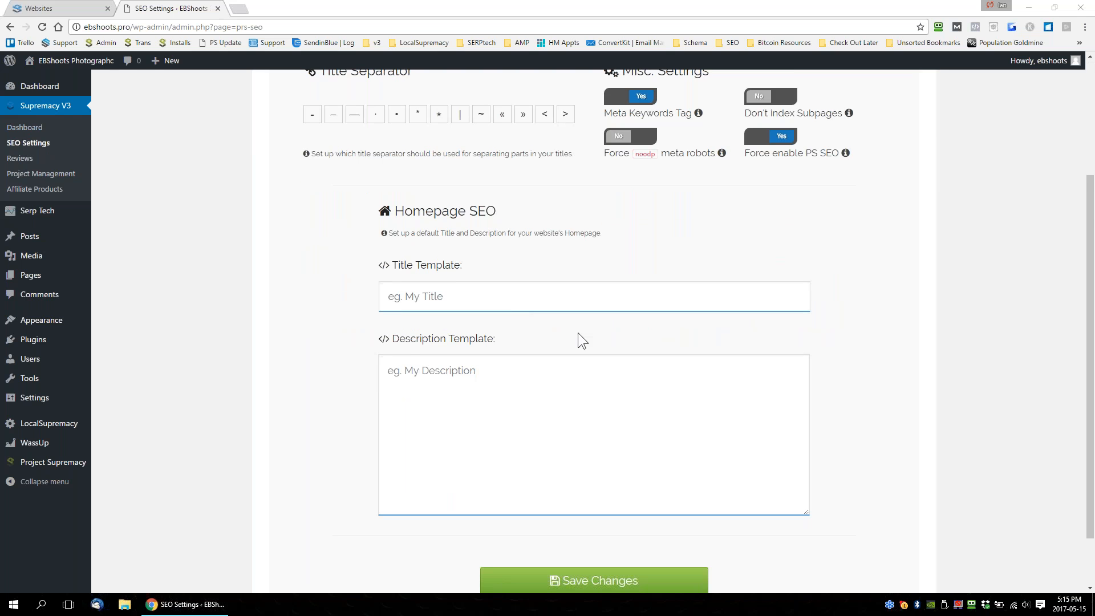
pyautogui.scroll(-1, 578, 333)
pyautogui.scroll(3, 626, 204)
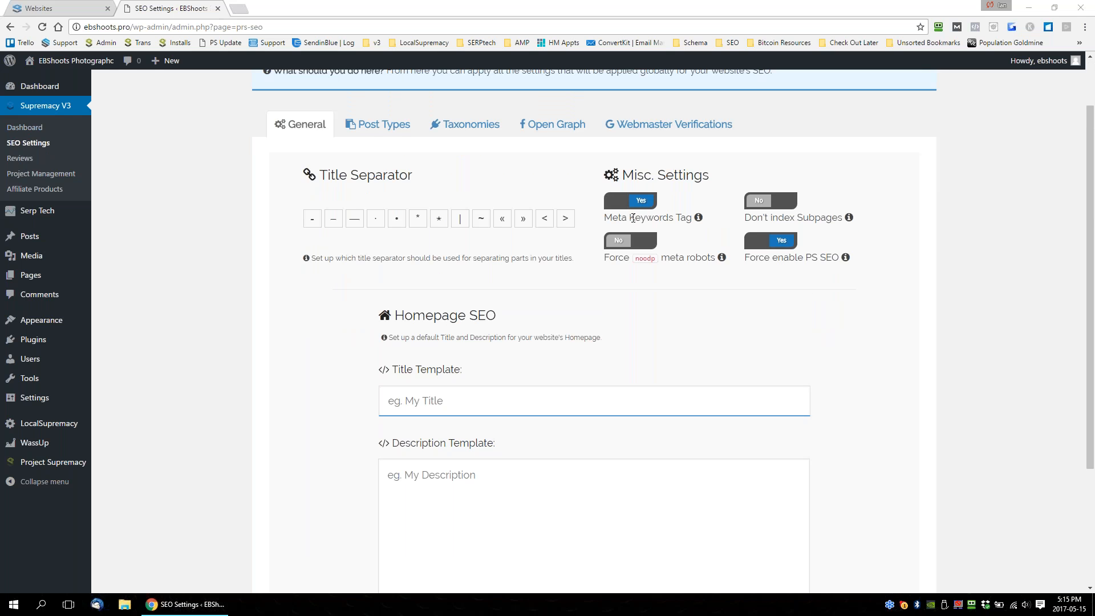
# Examine the Don't index Subpages, Force noodp meta robots and Force enable PS SEO options in the general SEO settings.
pyautogui.click(675, 124)
pyautogui.click(321, 138)
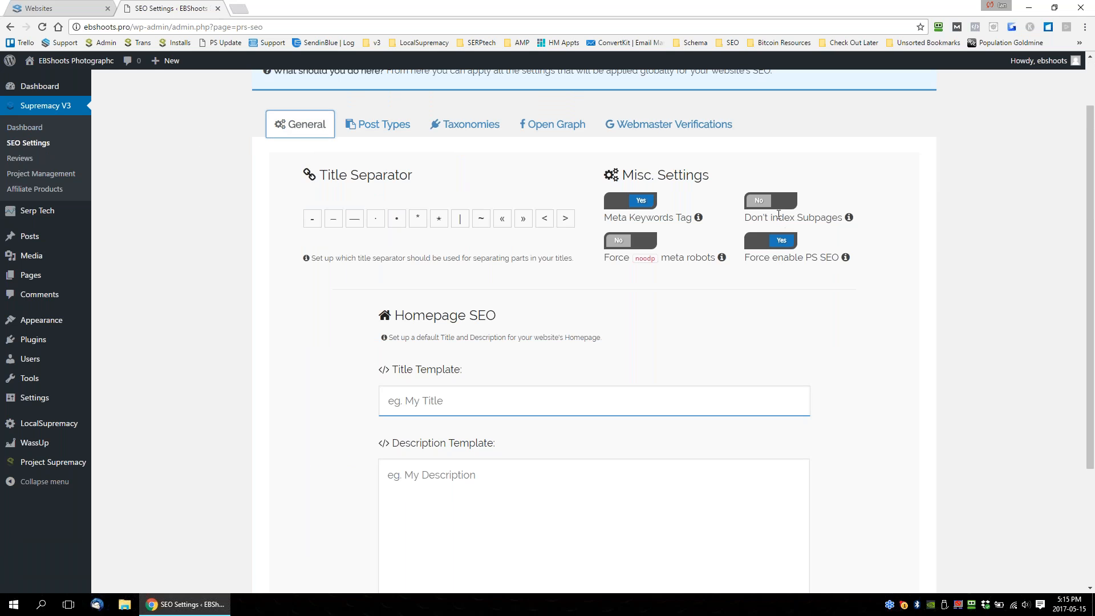
pyautogui.moveTo(767, 218); pyautogui.dragTo(836, 218)
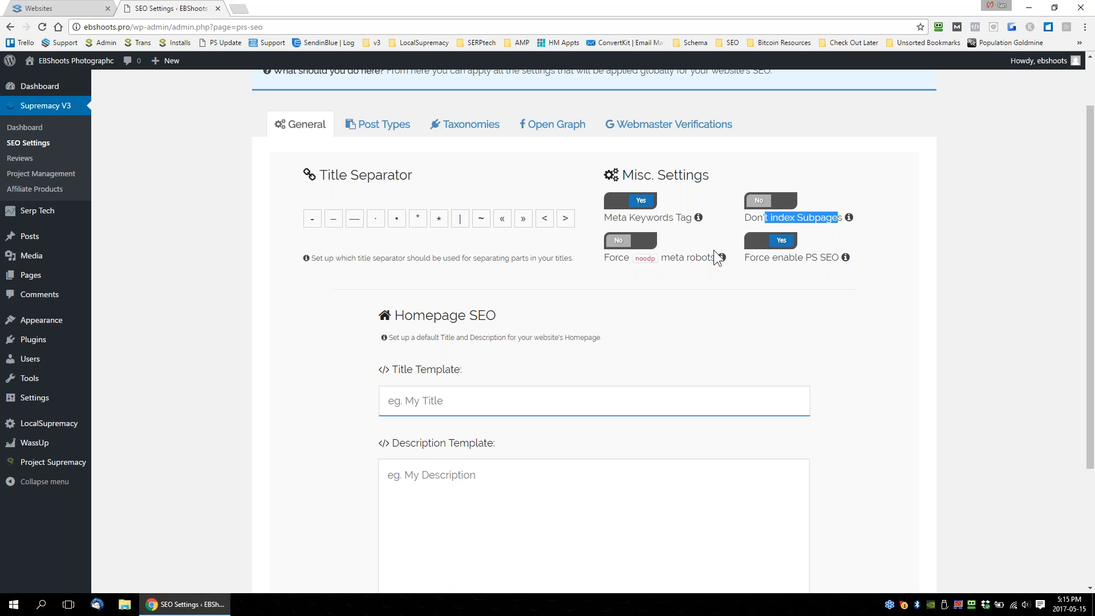
pyautogui.moveTo(670, 257); pyautogui.dragTo(846, 259)
pyautogui.moveTo(745, 257); pyautogui.dragTo(840, 259)
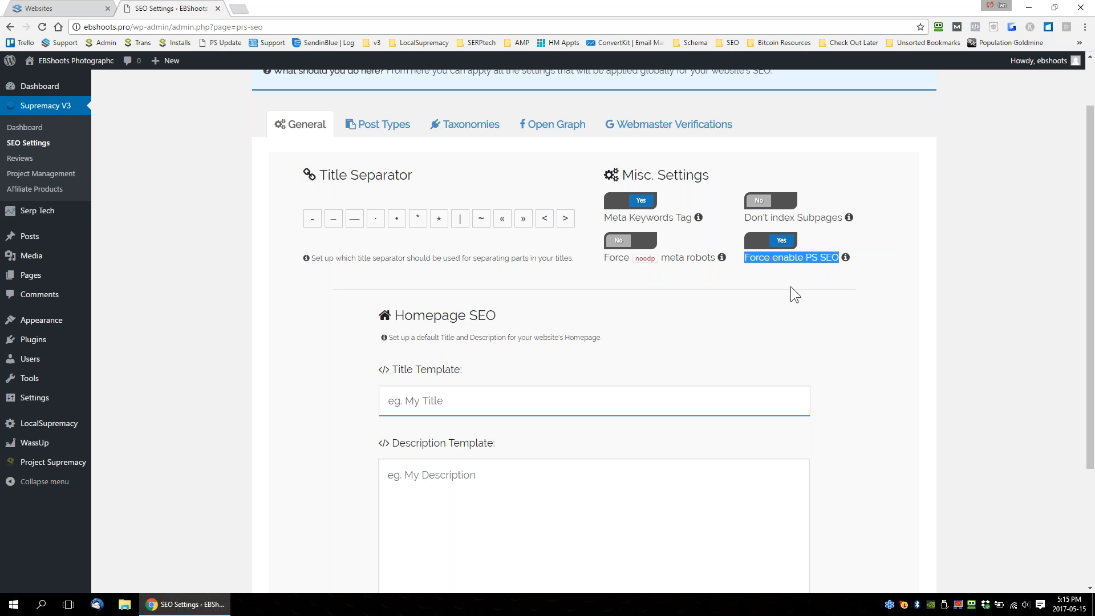
pyautogui.click(778, 270)
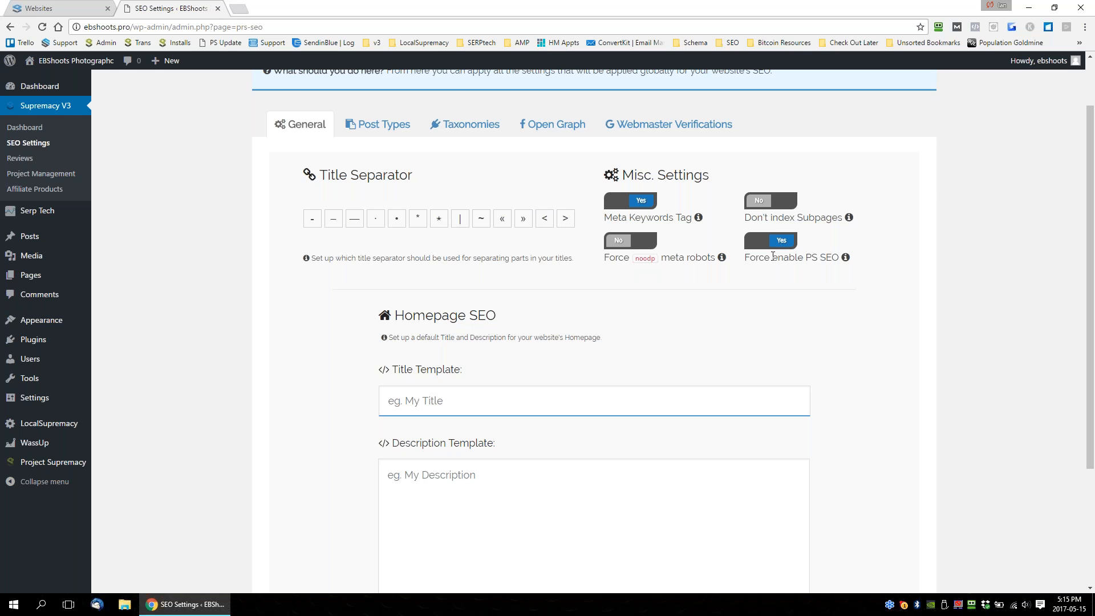
# Show the Post Types SEO settings and examine the default title templates for posts and pages.
pyautogui.click(379, 123)
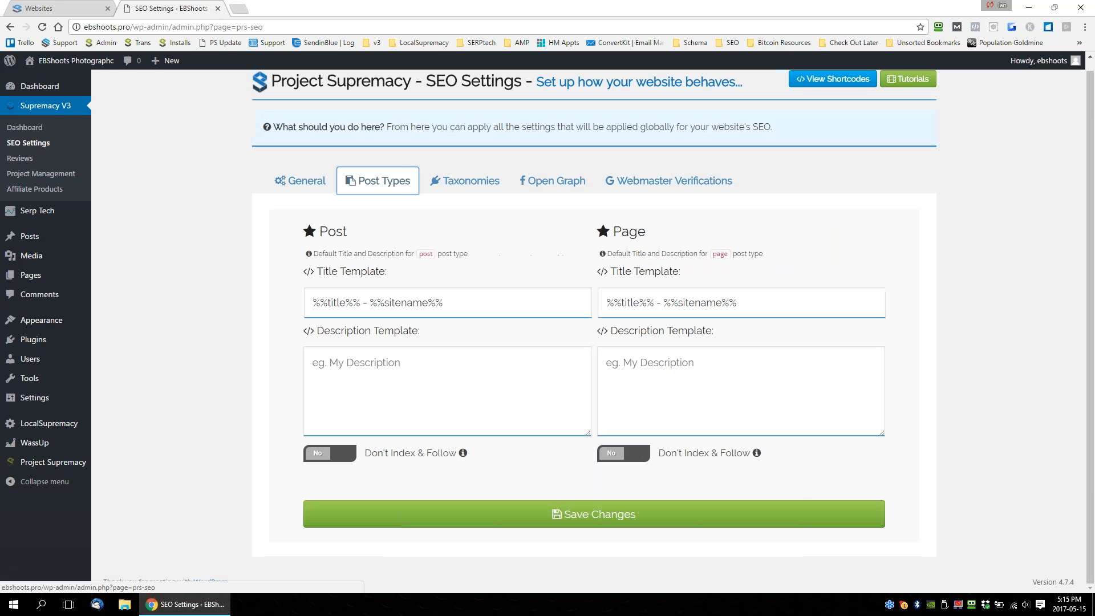
pyautogui.moveTo(479, 298); pyautogui.dragTo(103, 277)
pyautogui.click(218, 324)
pyautogui.moveTo(459, 304); pyautogui.dragTo(311, 296)
pyautogui.click(736, 303)
pyautogui.tripleClick(622, 301)
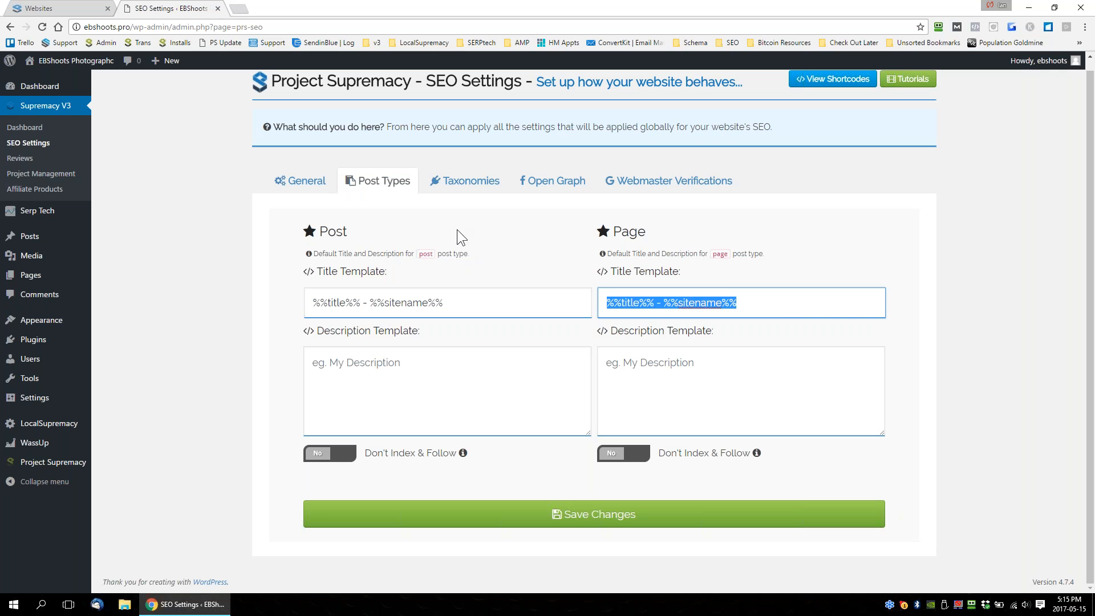
# Show the Taxonomies SEO settings and examine the templates for categories, tags, navigation menus and link categories.
pyautogui.click(465, 180)
pyautogui.scroll(-1, 460, 200)
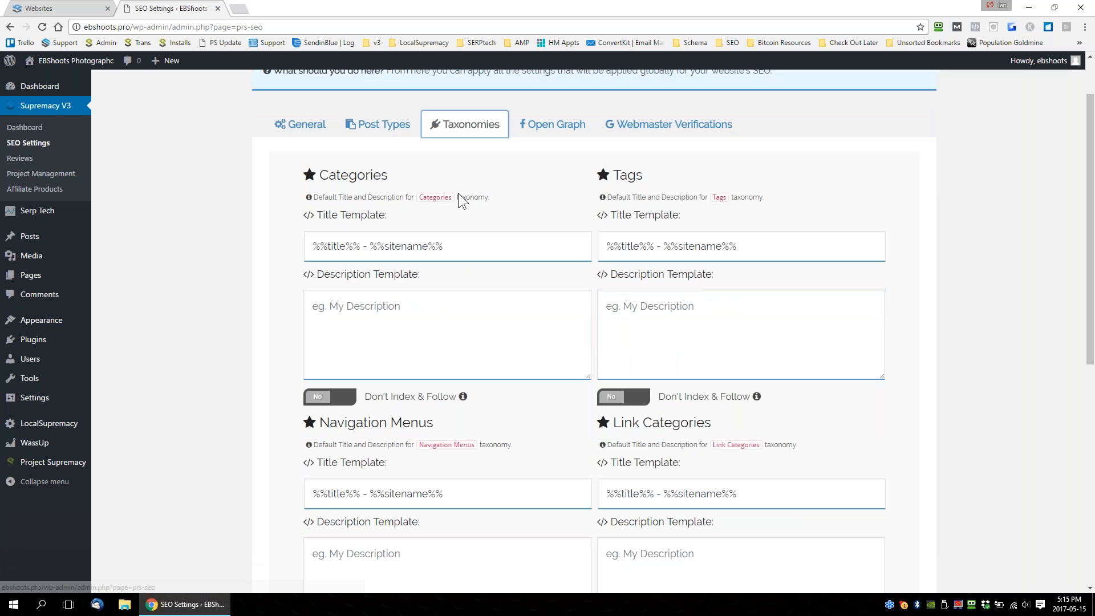
pyautogui.scroll(-3, 523, 289)
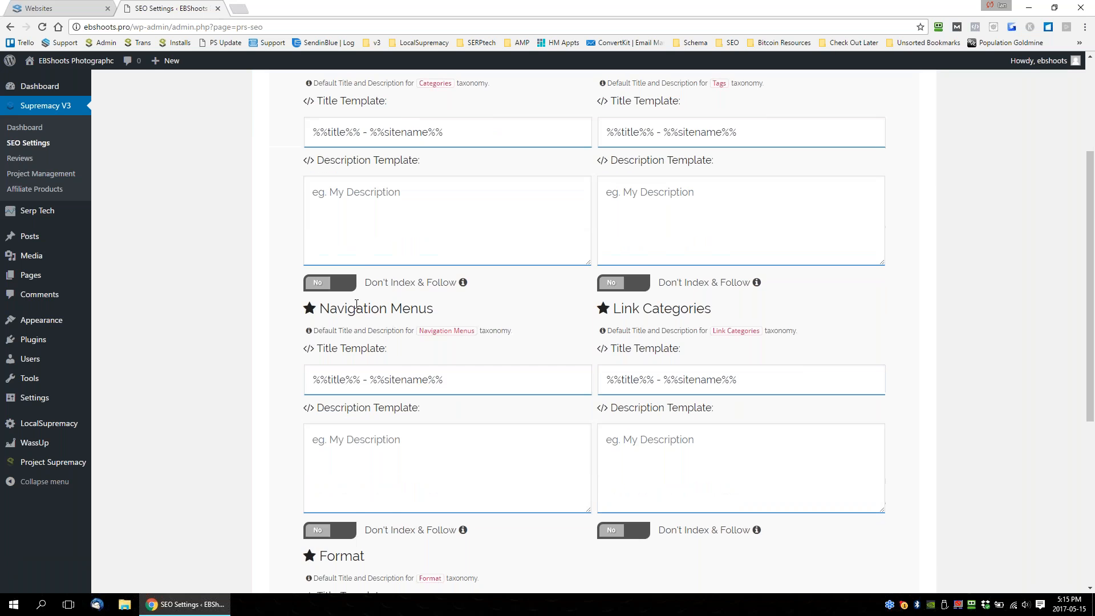
pyautogui.scroll(3, 522, 290)
pyautogui.scroll(1, 499, 307)
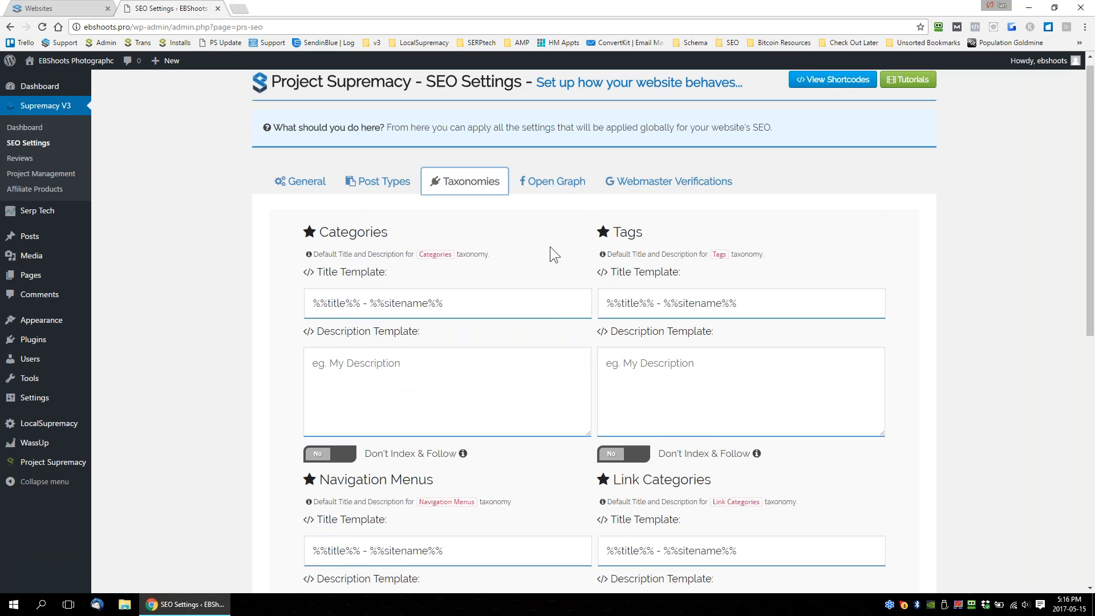
# Examine the Facebook and Twitter Open Graph defaults and the Bing, Google, Pinterest and Yandex webmaster verification fields.
pyautogui.click(556, 184)
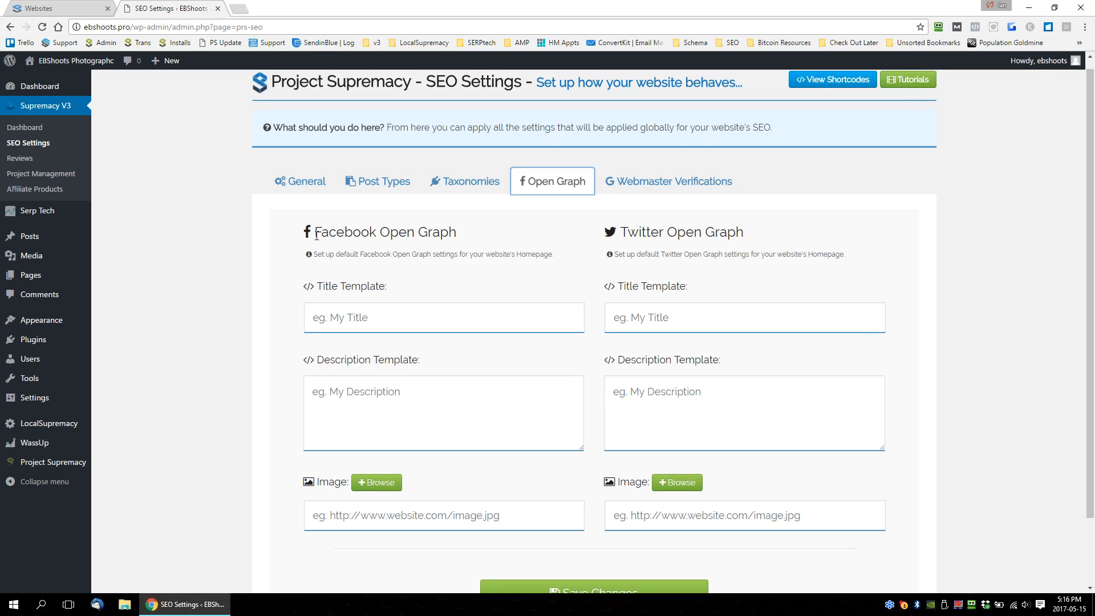
pyautogui.click(352, 313)
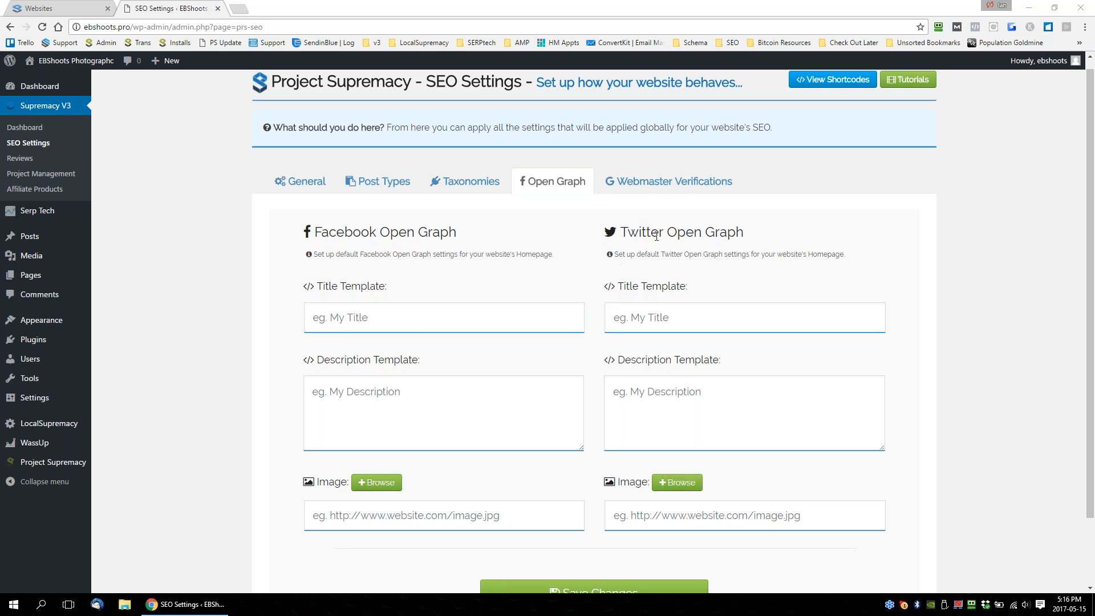
pyautogui.click(661, 185)
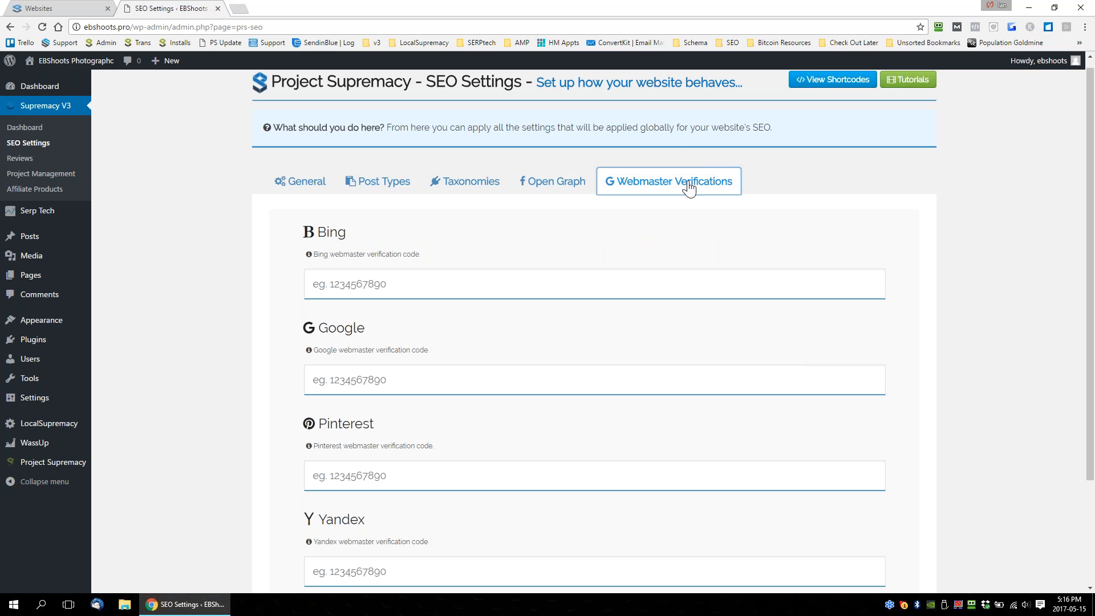
pyautogui.scroll(-1, 365, 176)
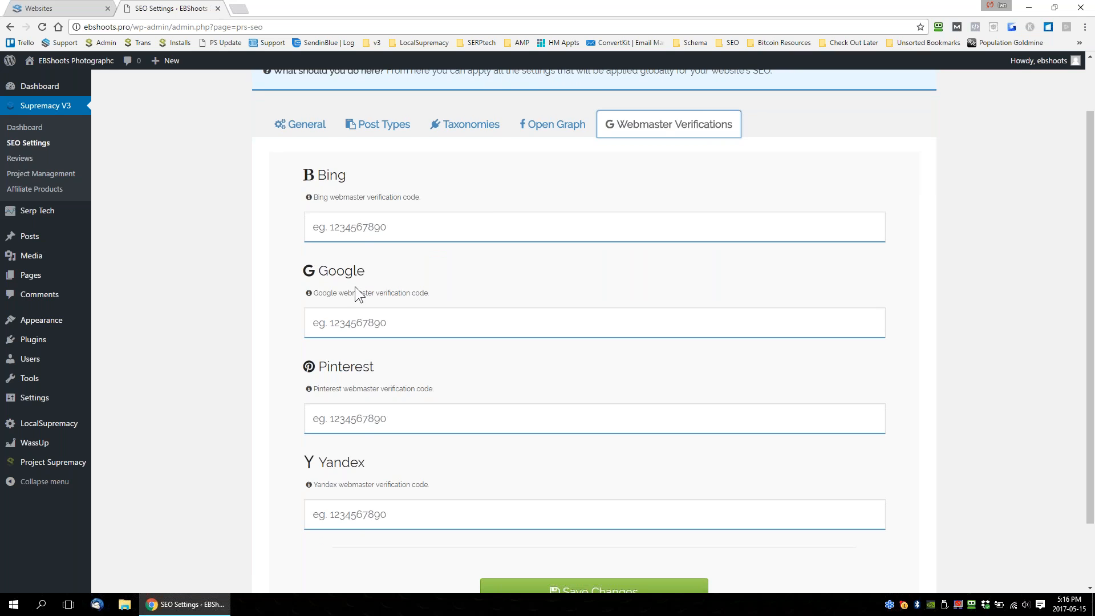
pyautogui.scroll(-2, 564, 364)
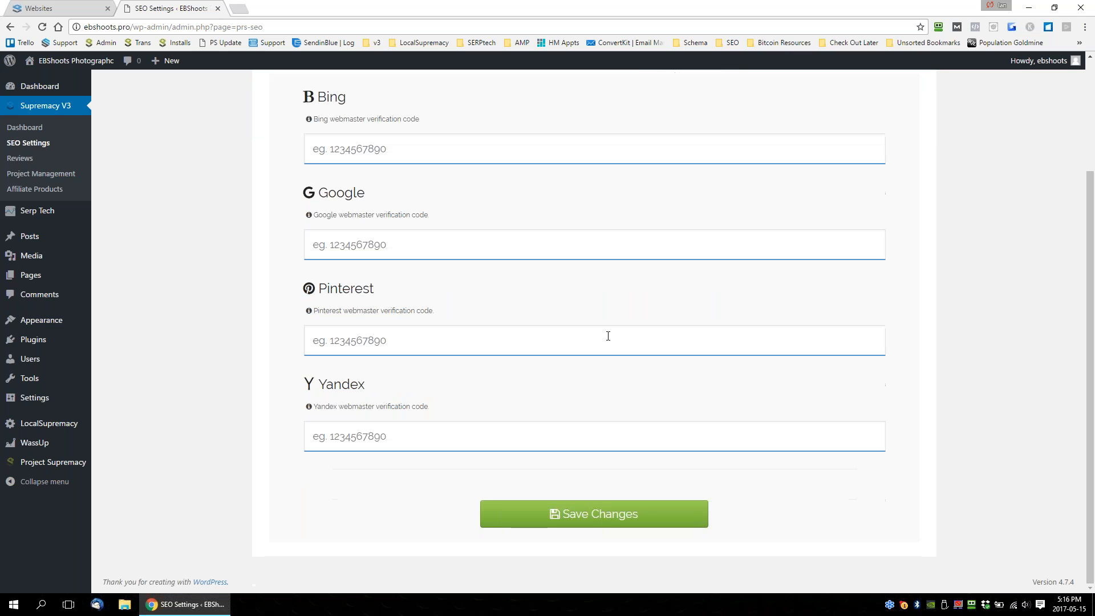
pyautogui.scroll(1, 608, 336)
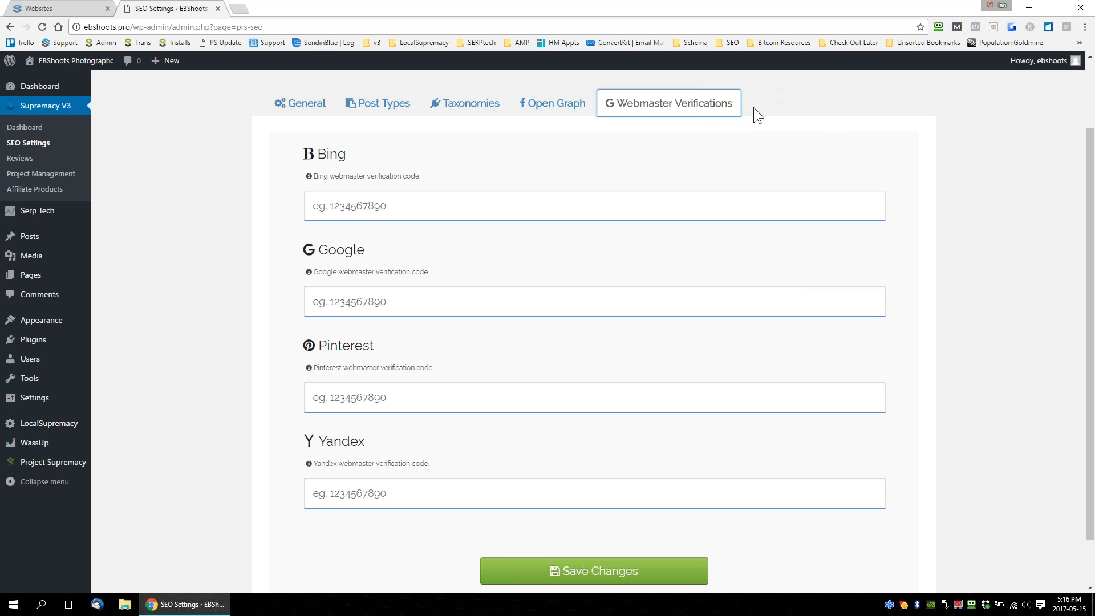
pyautogui.scroll(2, 752, 318)
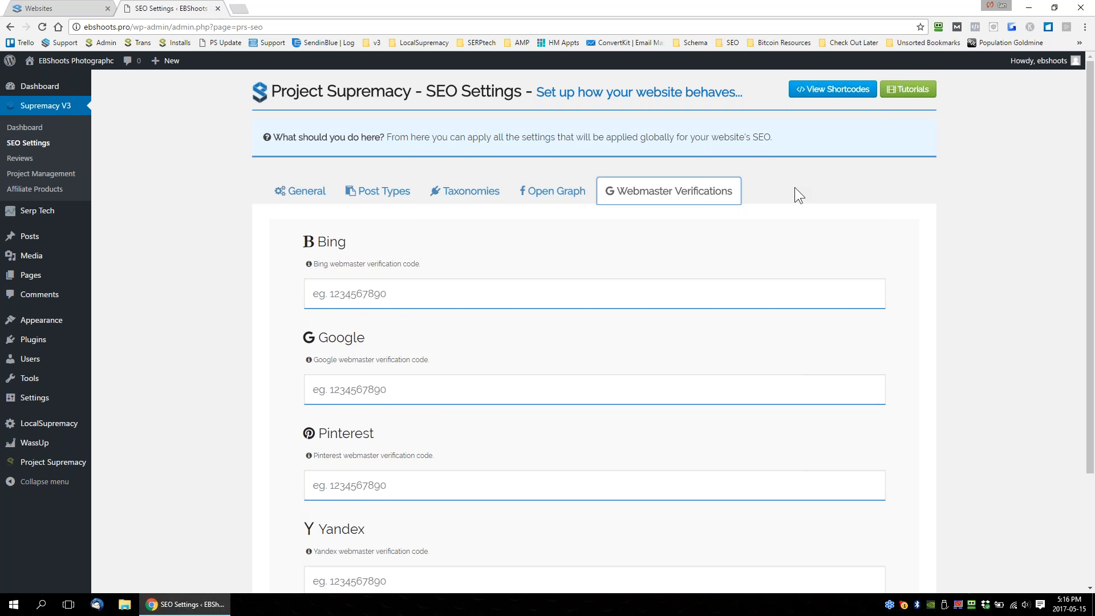
# Open the Design & Behavior options for Reviews and set the review form's title to "This Is you Title".
pyautogui.click(20, 158)
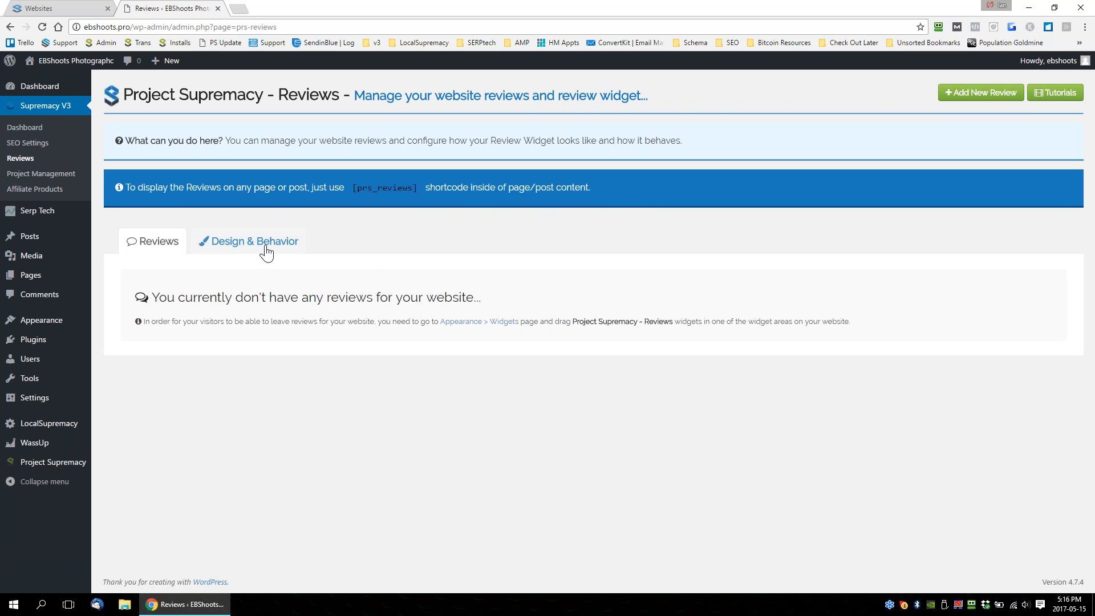
pyautogui.click(291, 245)
pyautogui.scroll(-1, 737, 273)
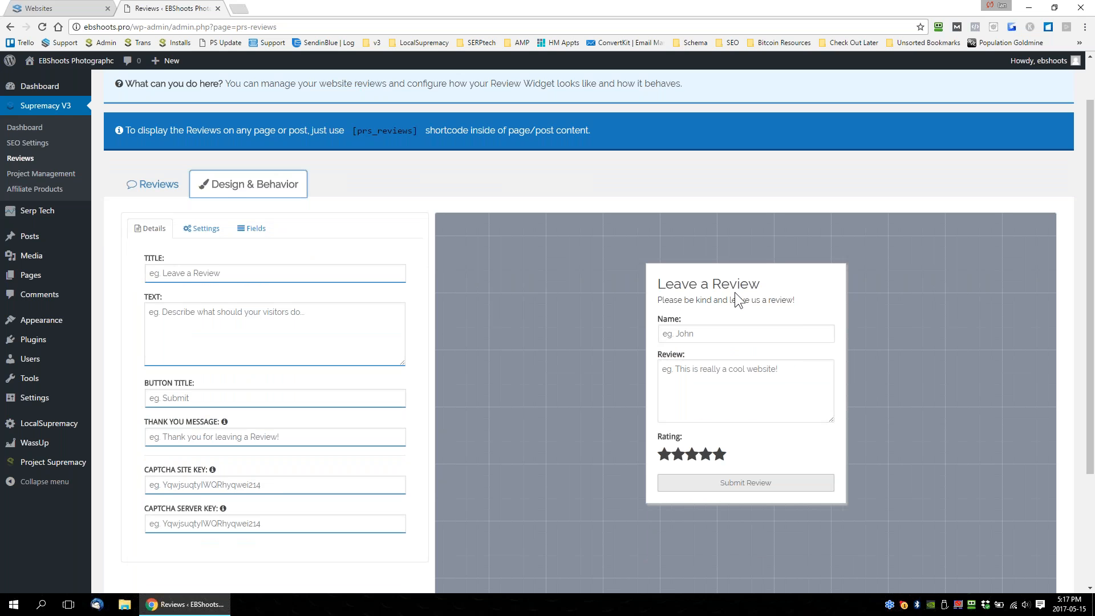
pyautogui.scroll(-1, 735, 293)
pyautogui.click(218, 214)
pyautogui.write('This ')
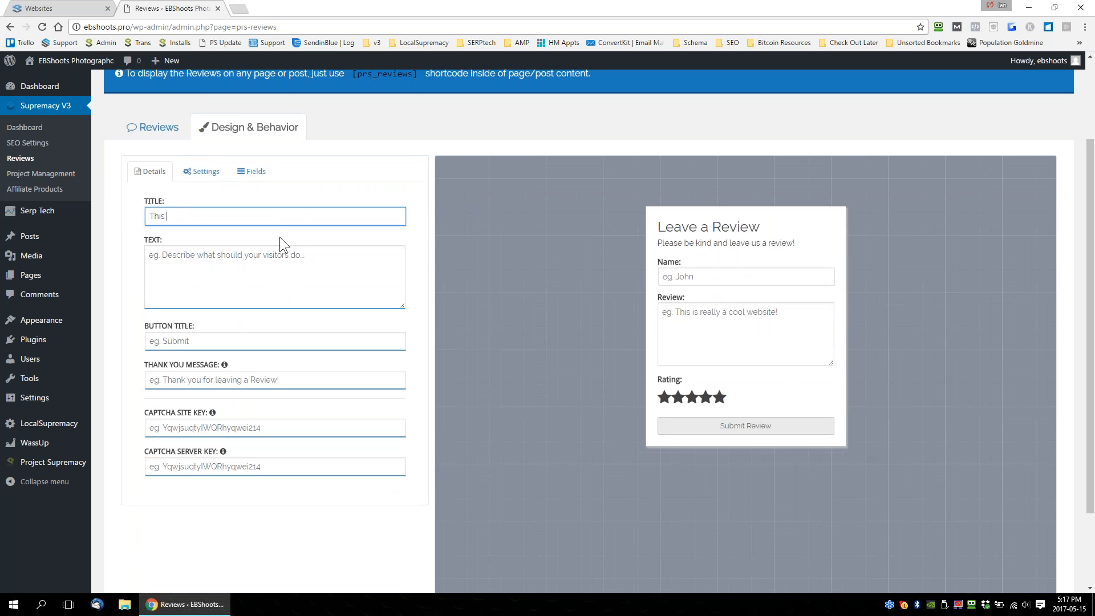
pyautogui.write('Is you Title')
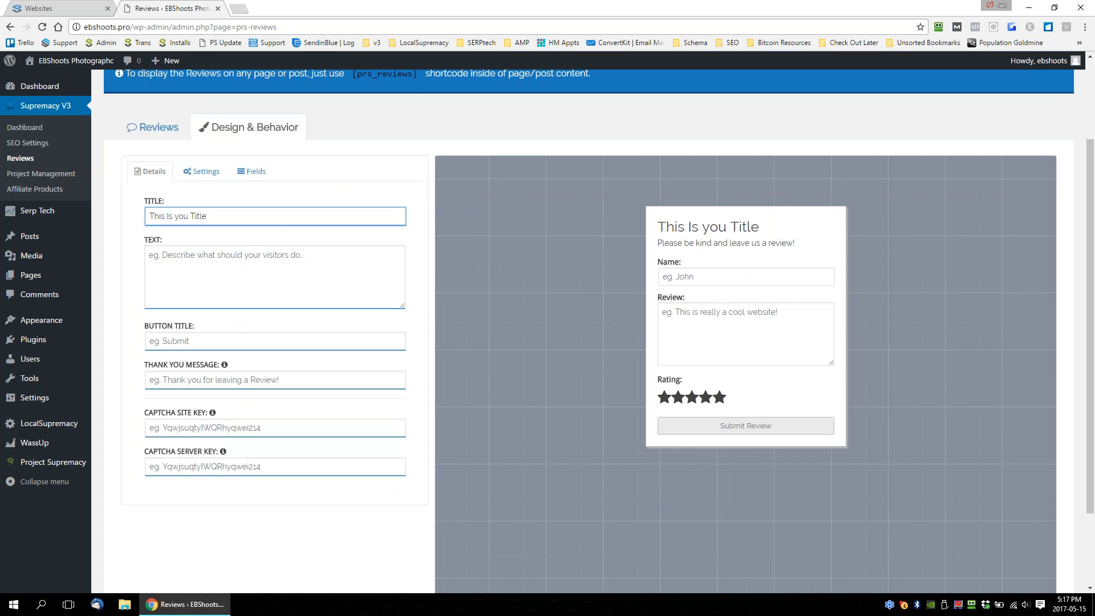
# Enter "This is decsriptsopins" as the review form's descriptive text.
pyautogui.click(272, 271)
pyautogui.write('This')
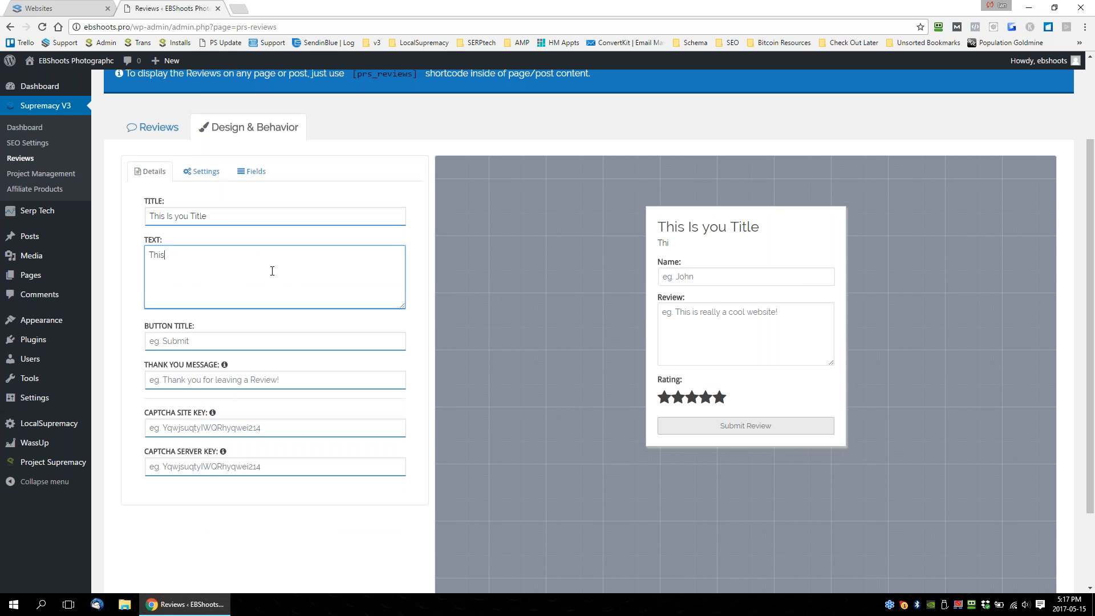
pyautogui.write(' is decsriptsopins')
pyautogui.moveTo(212, 279); pyautogui.dragTo(145, 237)
# Return to the review form's design details and set the button title to "SUBIN MONWOSDNFOSDIf".
pyautogui.click(153, 128)
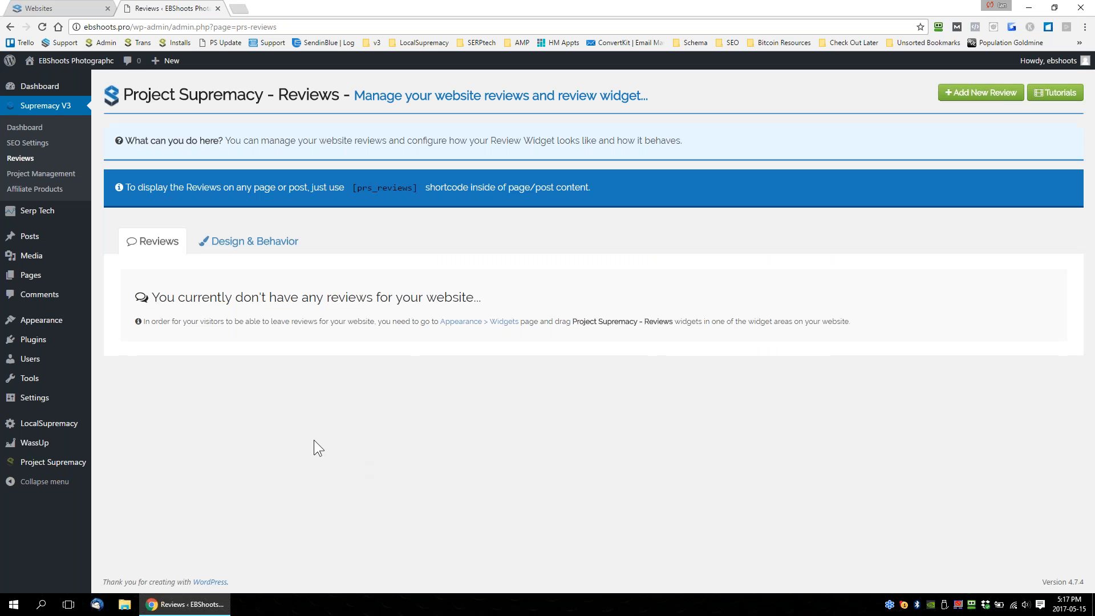
pyautogui.click(285, 239)
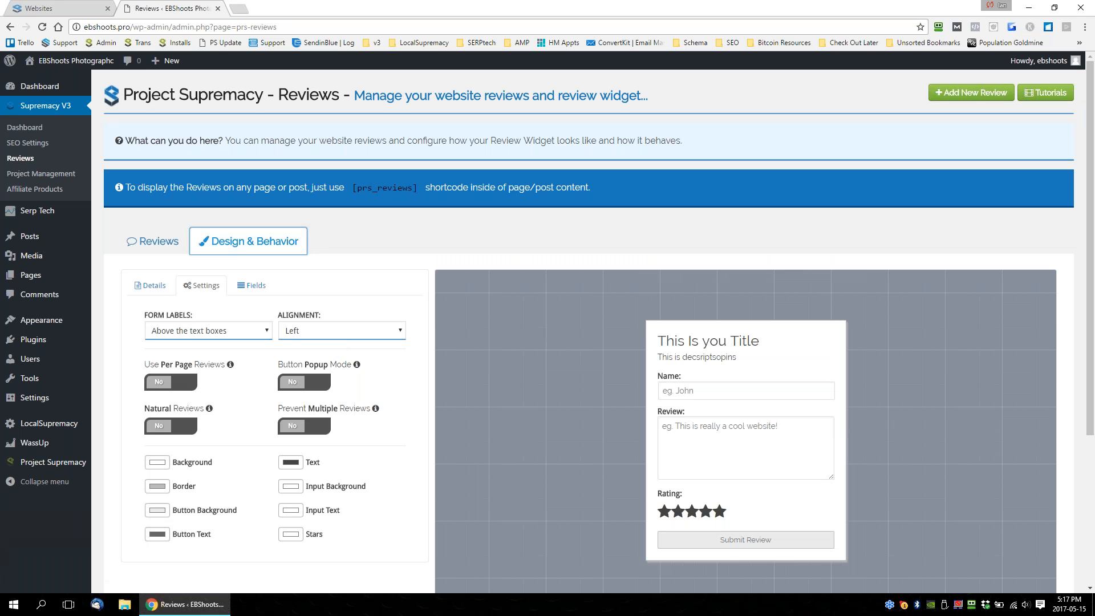
pyautogui.scroll(-1, 329, 276)
pyautogui.click(150, 229)
pyautogui.click(203, 399)
pyautogui.write('SUB')
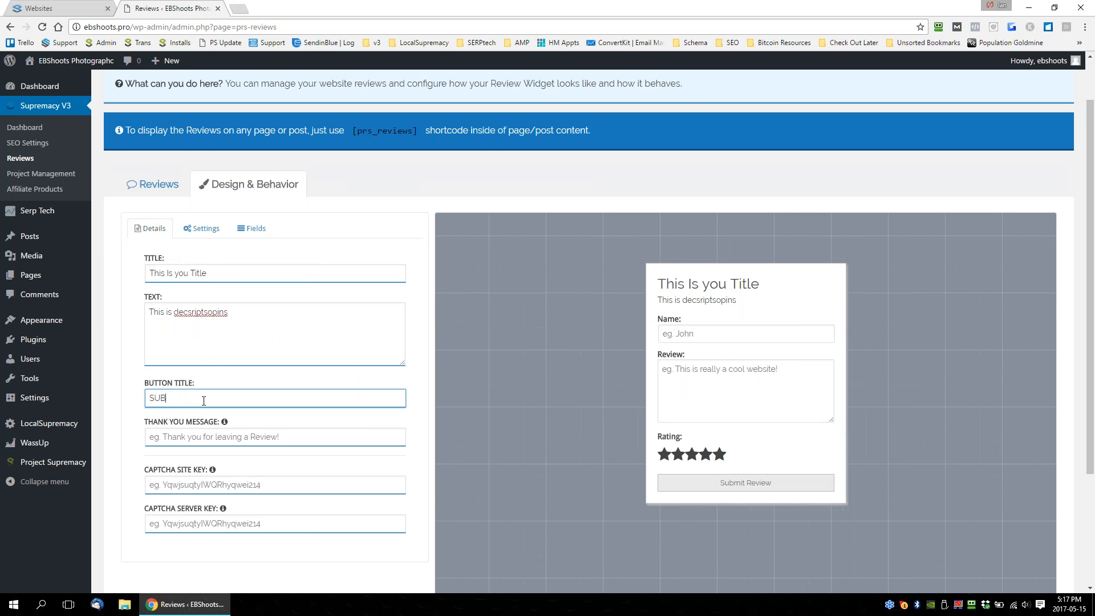
pyautogui.write('IN MONWOSDNFOSDIf')
pyautogui.click(217, 437)
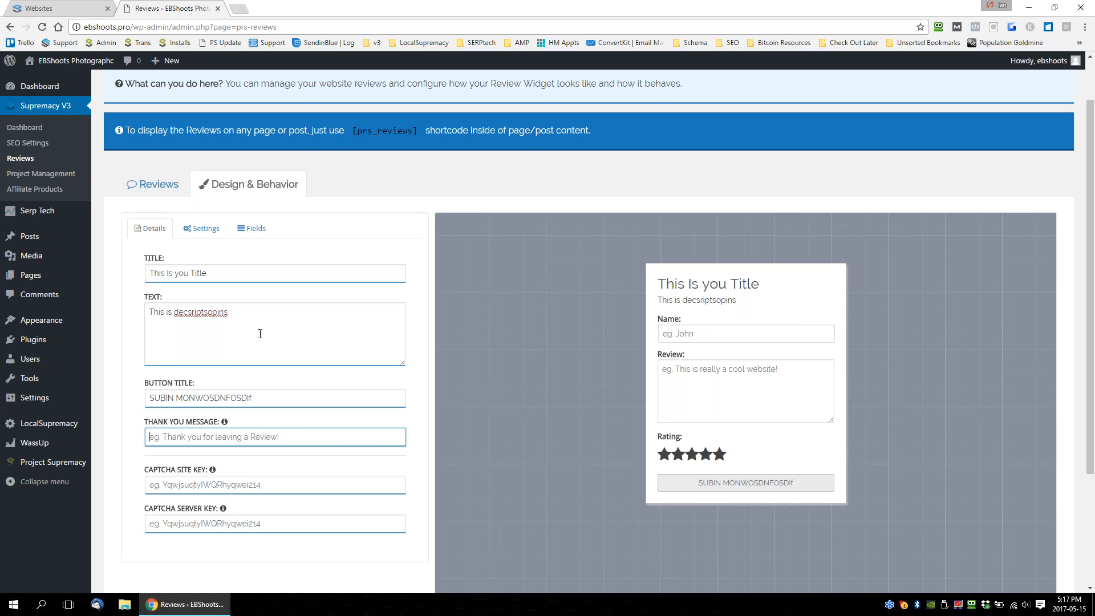
# In the review widget's settings, enable Use Per Page Reviews and Natural Reviews.
pyautogui.click(207, 233)
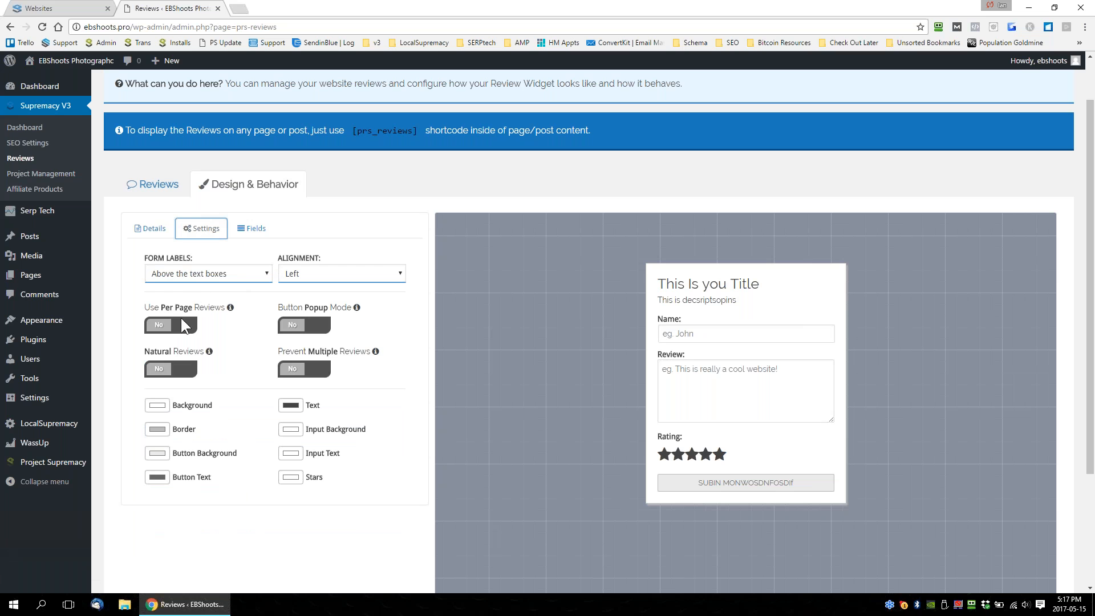
pyautogui.moveTo(144, 307); pyautogui.dragTo(222, 308)
pyautogui.click(160, 325)
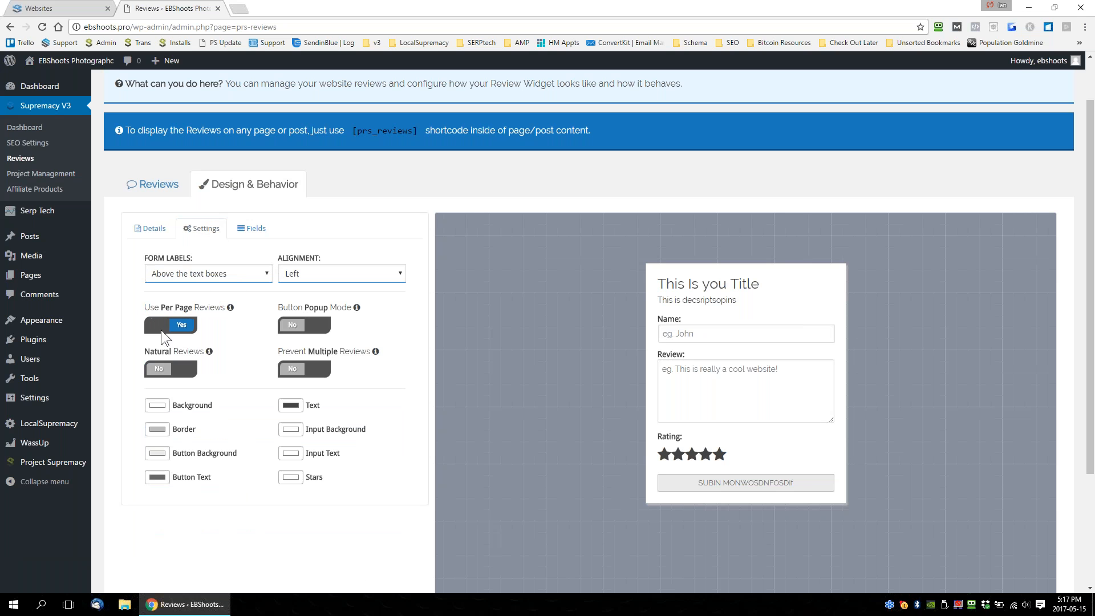
pyautogui.click(160, 371)
pyautogui.moveTo(143, 352); pyautogui.dragTo(205, 353)
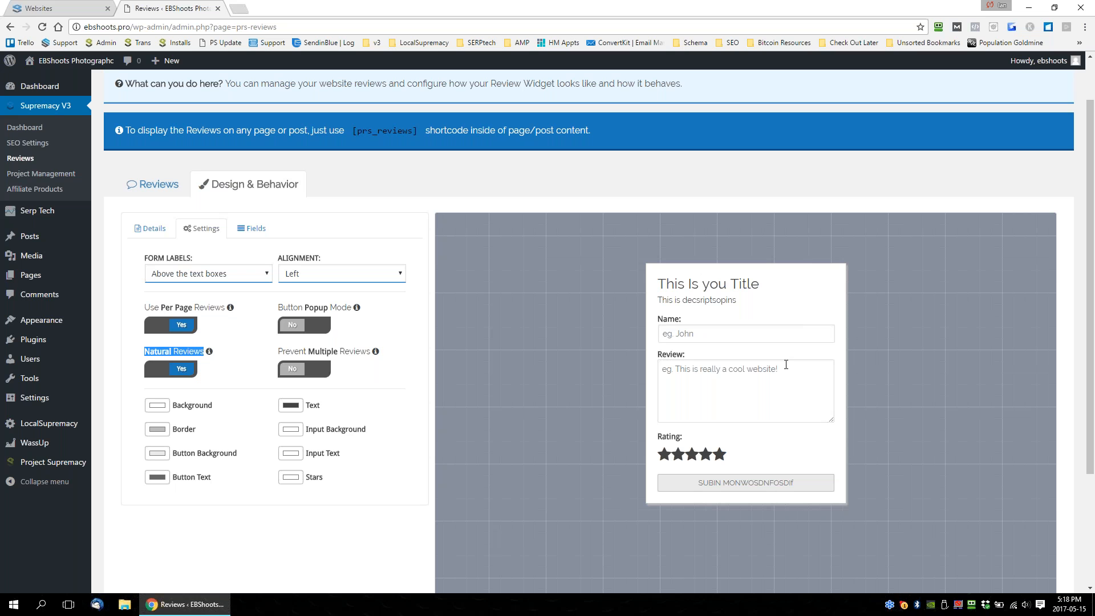
# Switch Use Per Page Reviews off and on again, and highlight the Natural Reviews option beneath it.
pyautogui.click(180, 325)
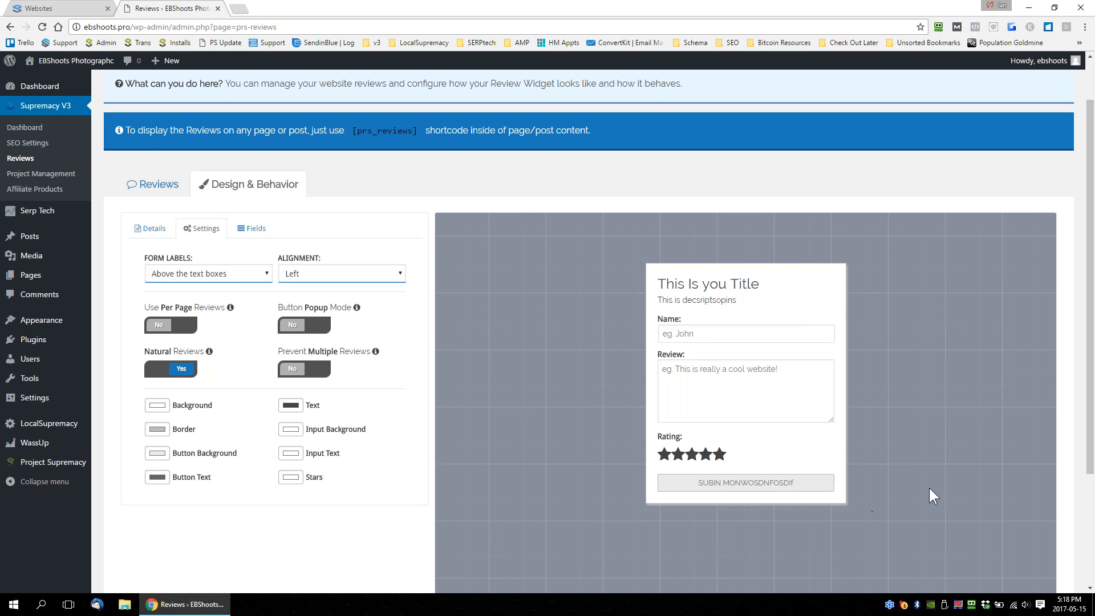
pyautogui.click(163, 326)
pyautogui.moveTo(130, 302); pyautogui.dragTo(195, 309)
pyautogui.click(141, 320)
pyautogui.moveTo(133, 351); pyautogui.dragTo(206, 356)
pyautogui.click(194, 354)
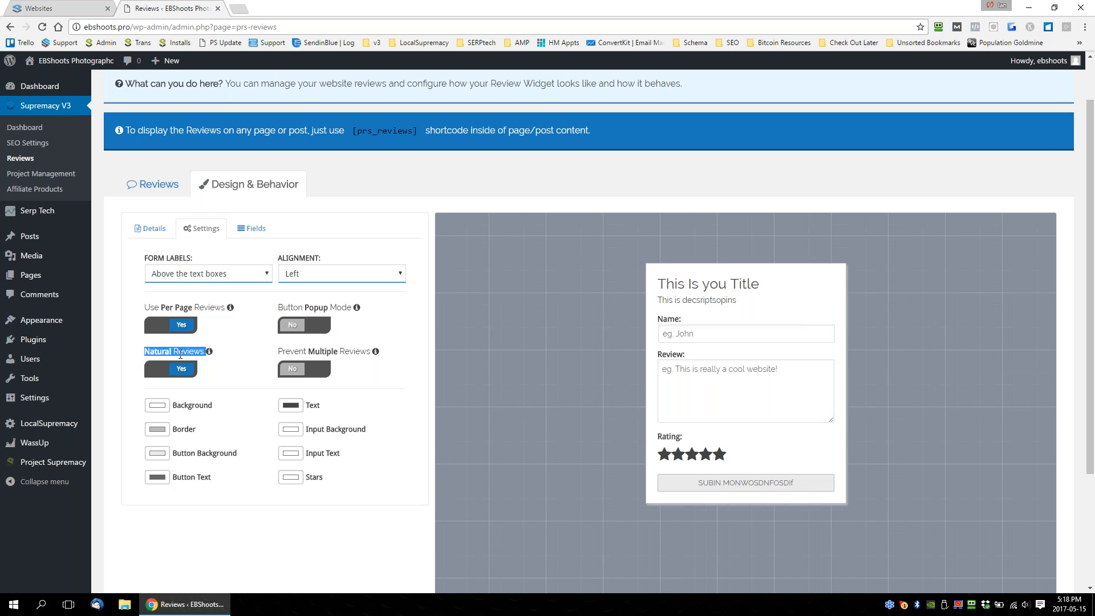
# Switch Button Popup Mode on and off again, and do the same with Prevent Multiple Reviews.
pyautogui.click(233, 381)
pyautogui.click(308, 324)
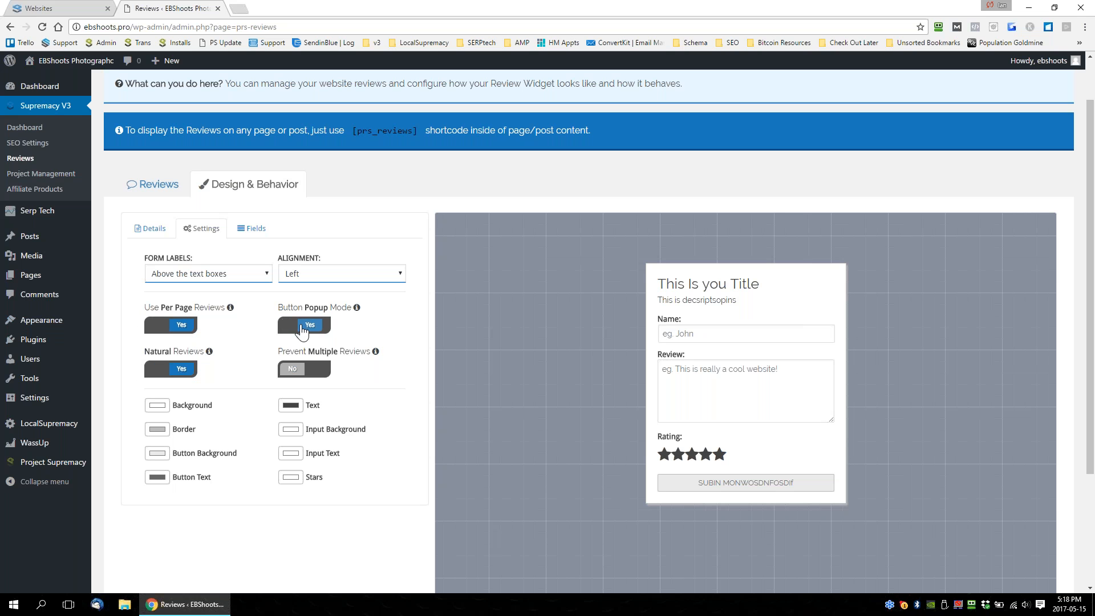
pyautogui.click(320, 326)
pyautogui.click(295, 371)
pyautogui.moveTo(278, 352); pyautogui.dragTo(370, 353)
pyautogui.click(323, 370)
# Try to choose a green shade as the review form's Background color.
pyautogui.click(168, 409)
pyautogui.click(159, 37)
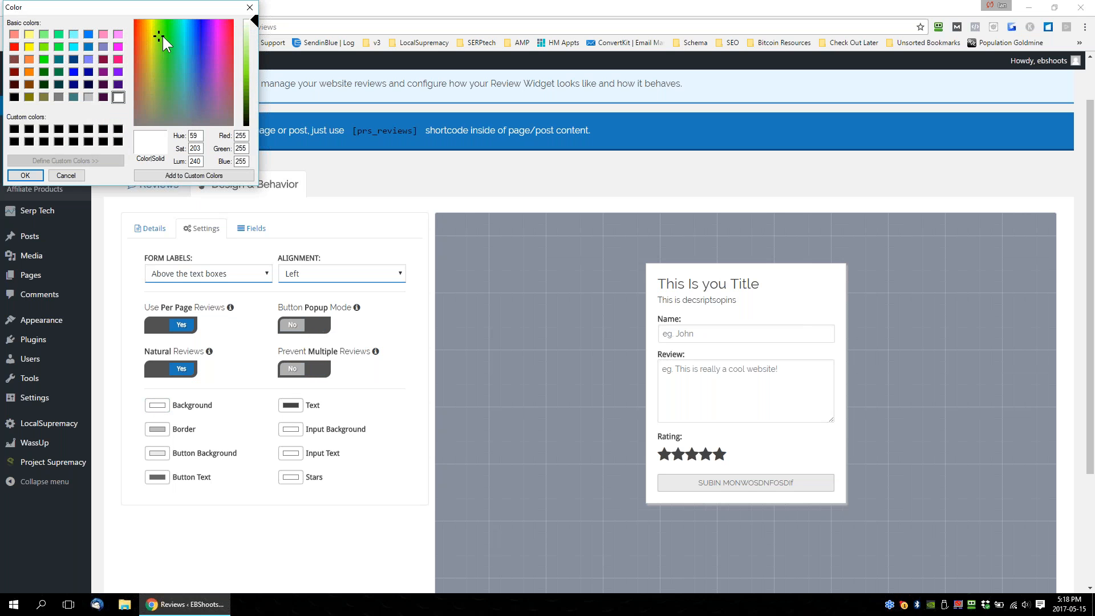
pyautogui.click(25, 176)
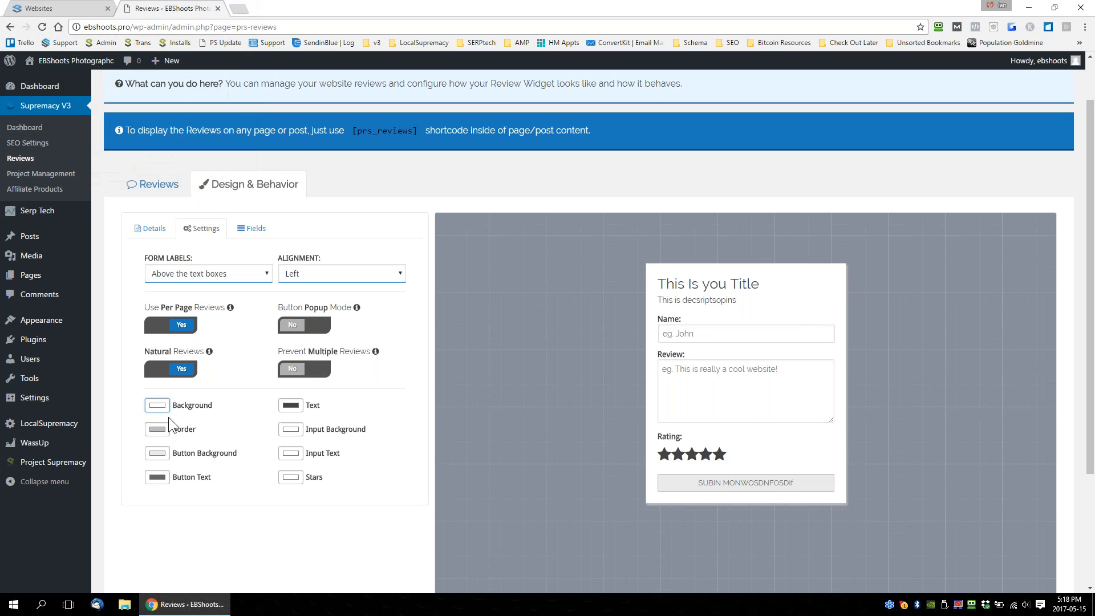
pyautogui.click(166, 409)
pyautogui.moveTo(183, 56); pyautogui.dragTo(168, 37)
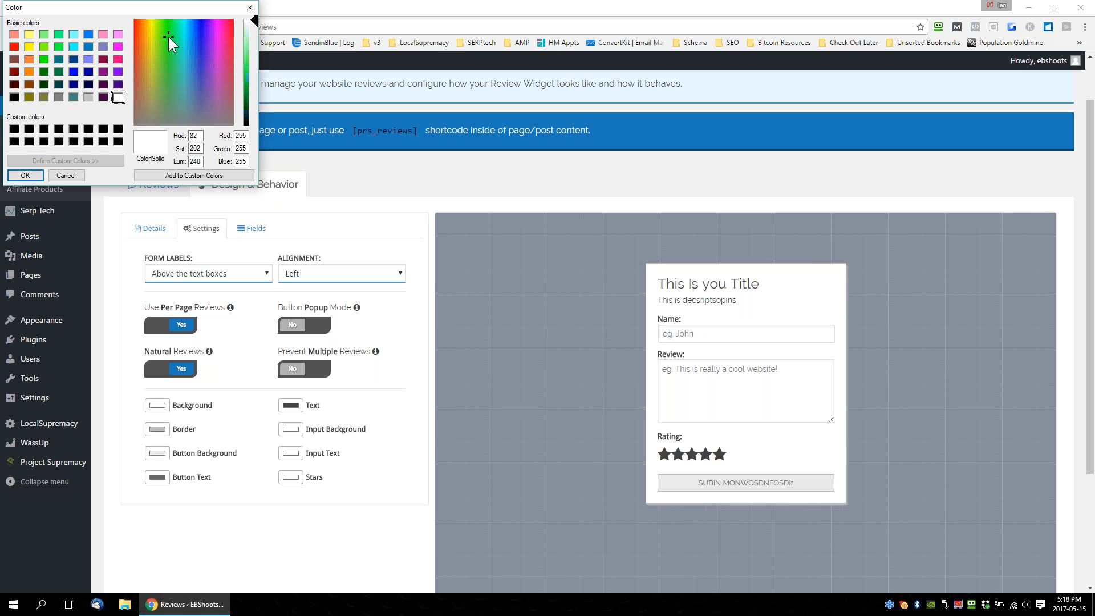
pyautogui.press('Escape')
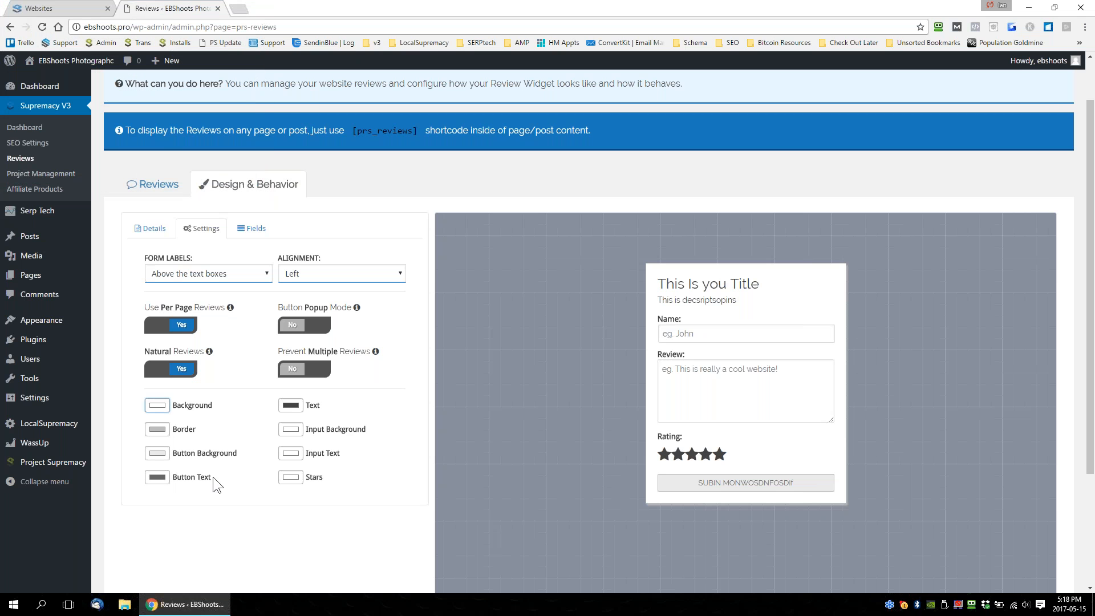
# Set the review form's Text color to the basic bright green (red 0, green 255, blue 0).
pyautogui.click(280, 405)
pyautogui.moveTo(191, 42); pyautogui.dragTo(163, 45)
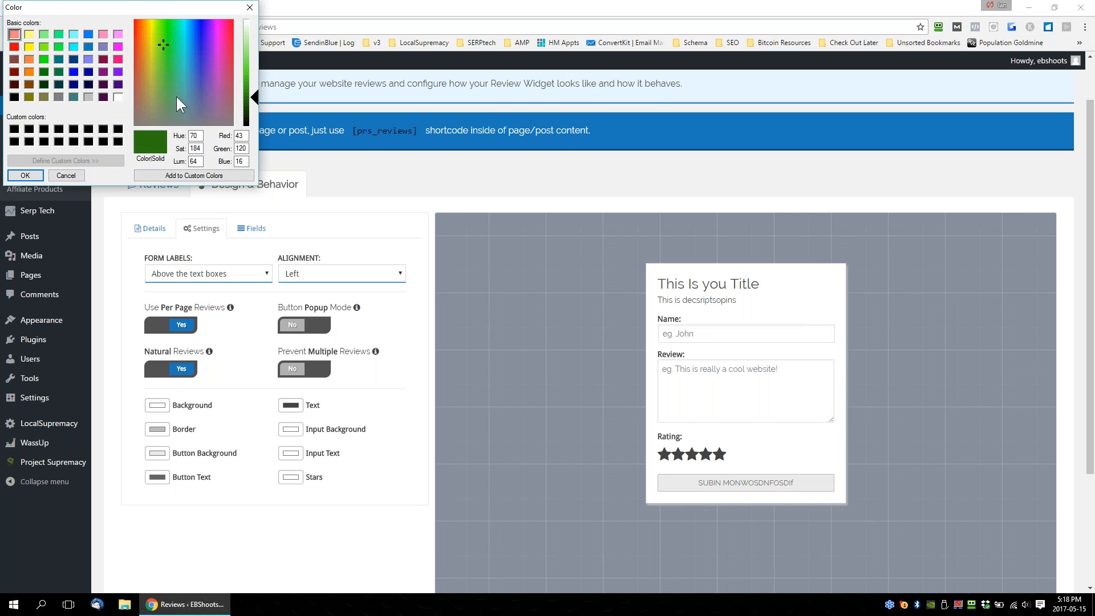
pyautogui.click(44, 60)
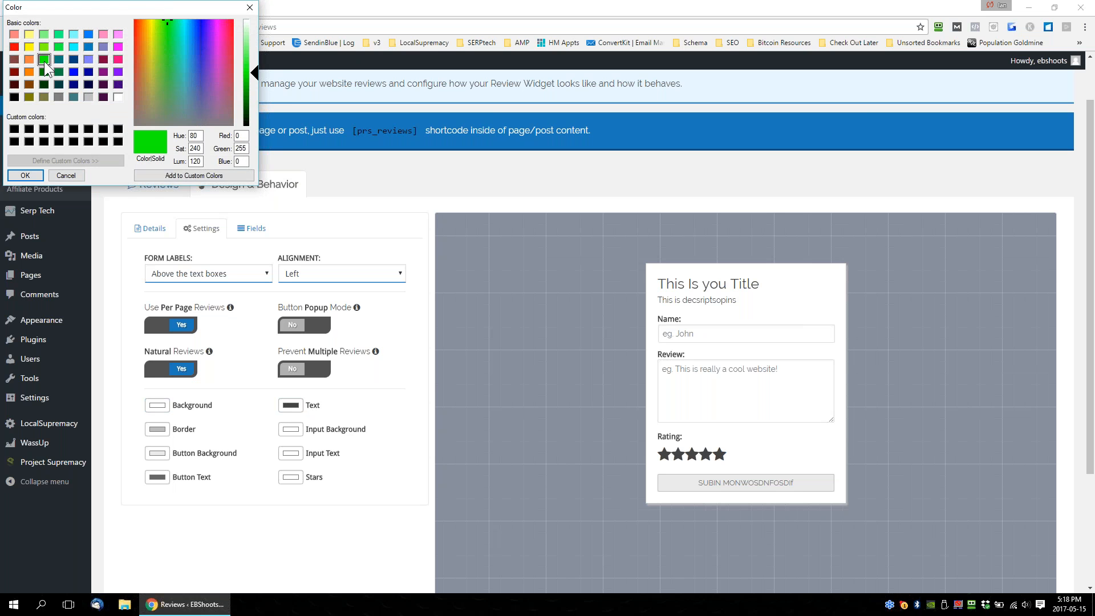
pyautogui.click(28, 178)
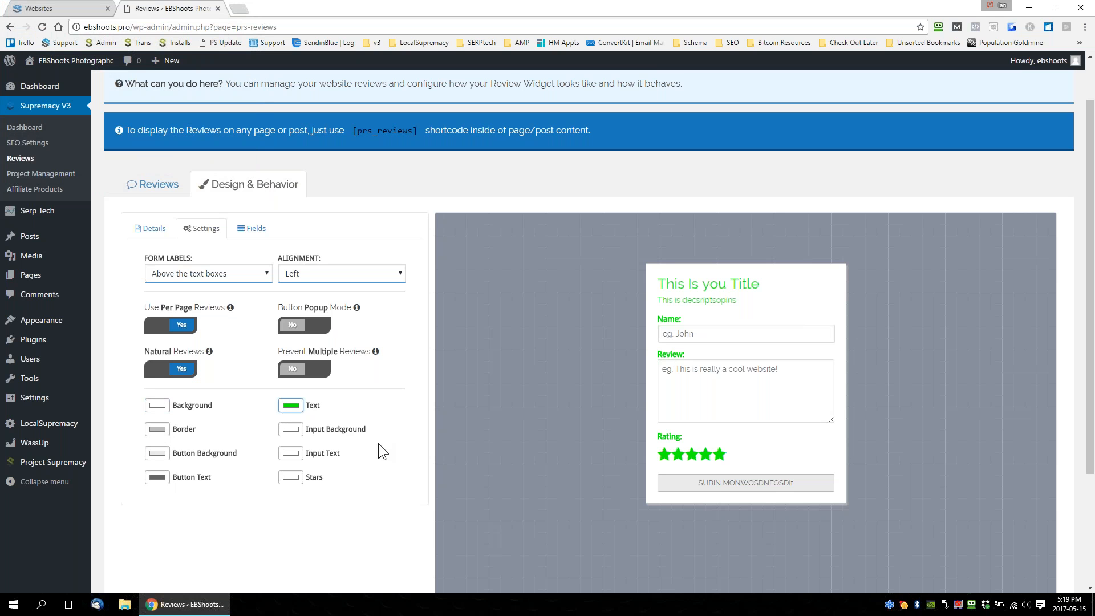
# Set the form labels to Next to text boxes and center the form's alignment.
pyautogui.click(195, 275)
pyautogui.click(200, 296)
pyautogui.click(359, 268)
pyautogui.click(324, 298)
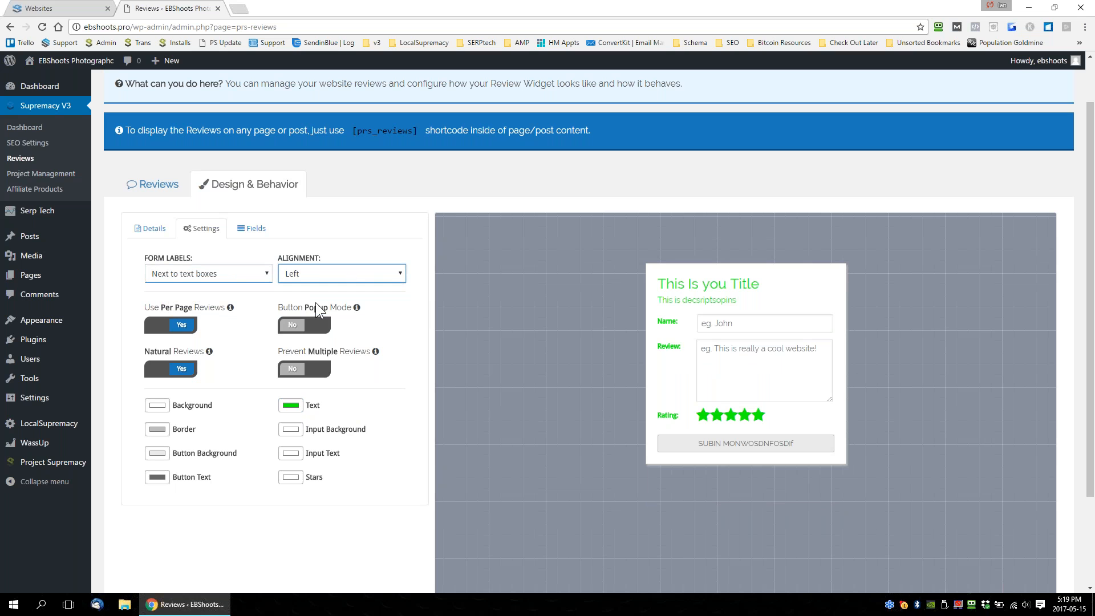
# Add the E-Mail Address, Website, Telephone, Location, Age and reCaptcha fields to the review form.
pyautogui.click(255, 228)
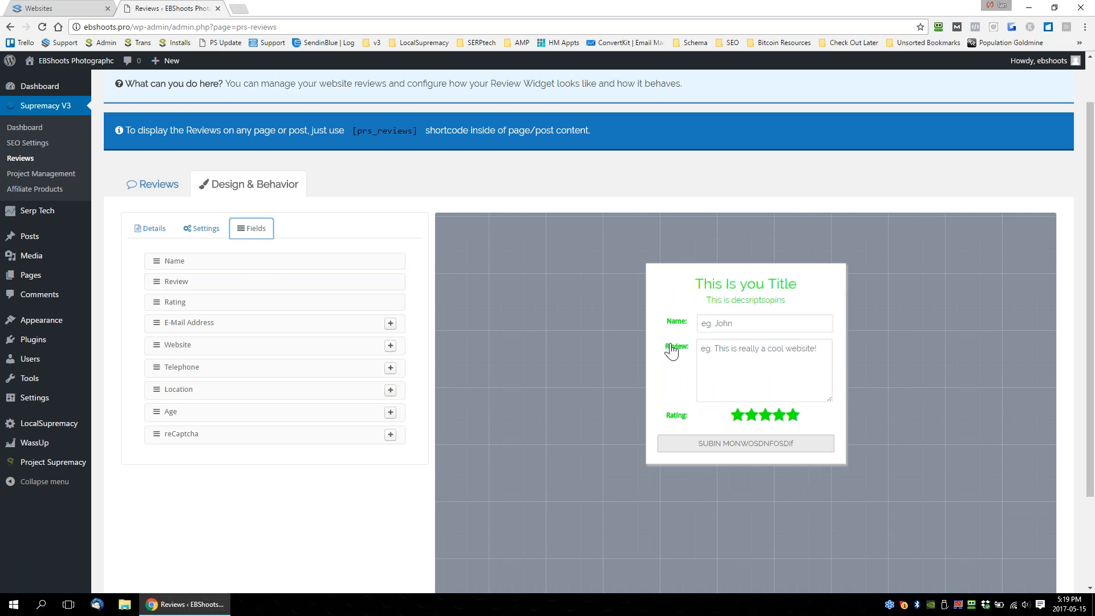
pyautogui.click(390, 324)
pyautogui.click(391, 346)
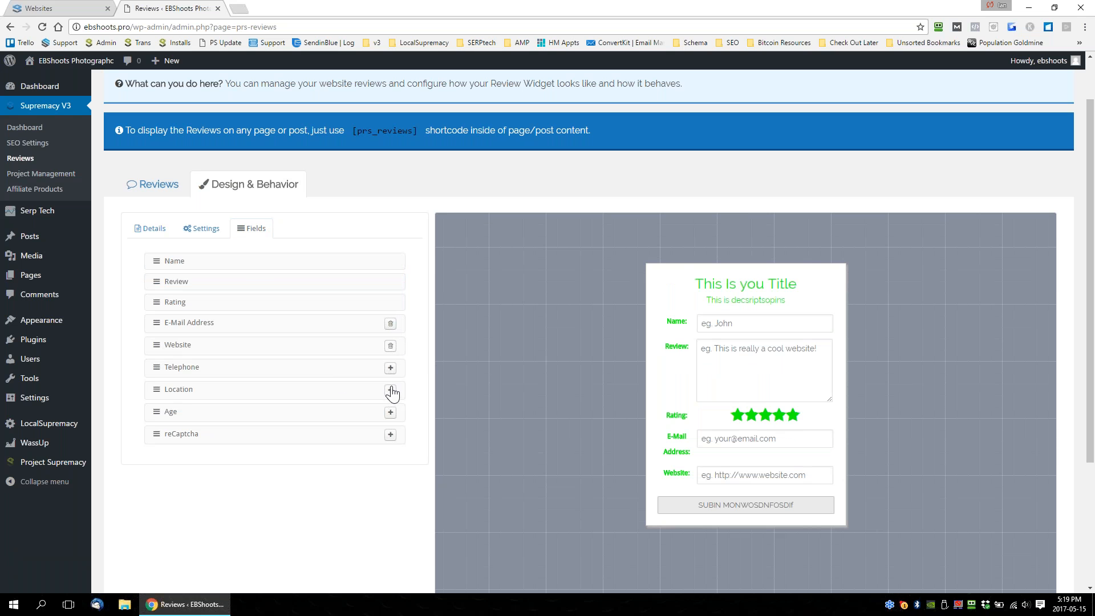
pyautogui.click(390, 368)
pyautogui.click(390, 391)
pyautogui.click(390, 412)
pyautogui.click(390, 435)
pyautogui.scroll(-3, 555, 323)
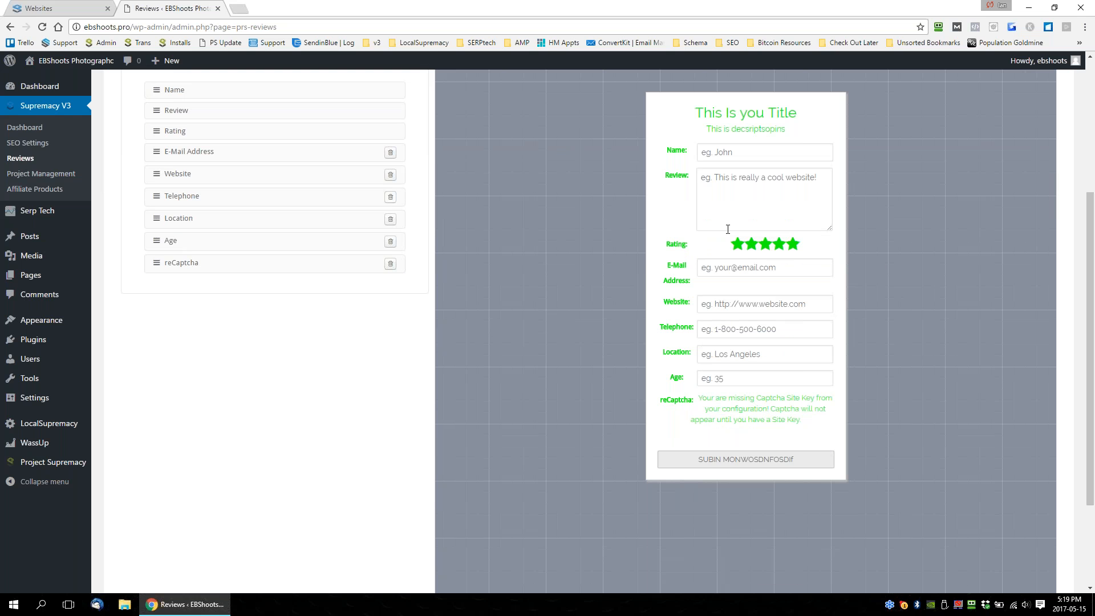
# Reorder the form fields so Age and E-Mail Address follow Review, with Telephone directly below Rating.
pyautogui.scroll(2, 167, 302)
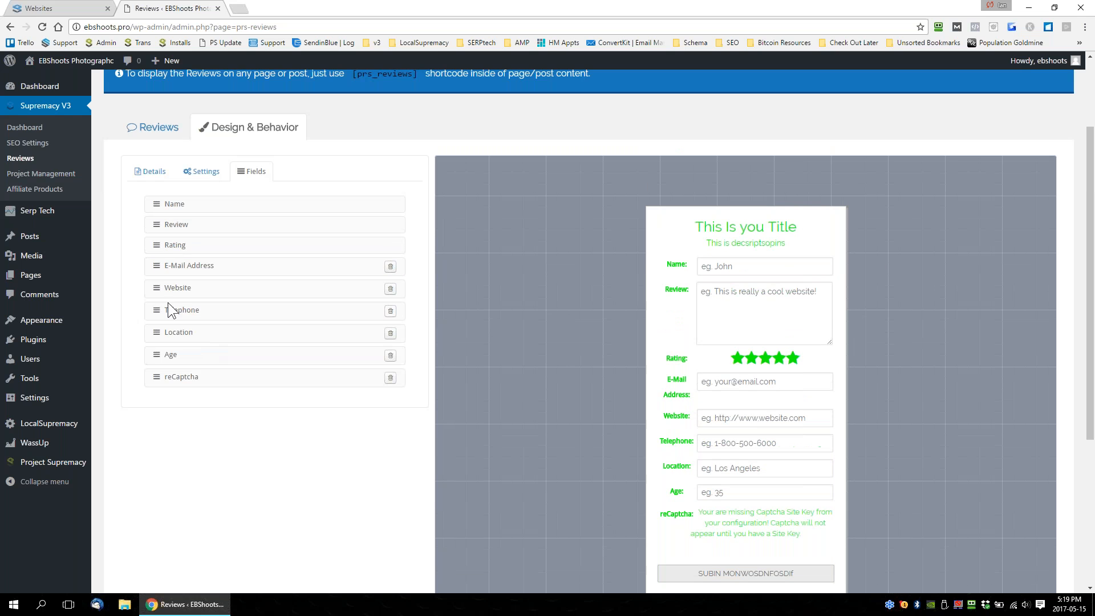
pyautogui.moveTo(158, 309); pyautogui.dragTo(161, 209)
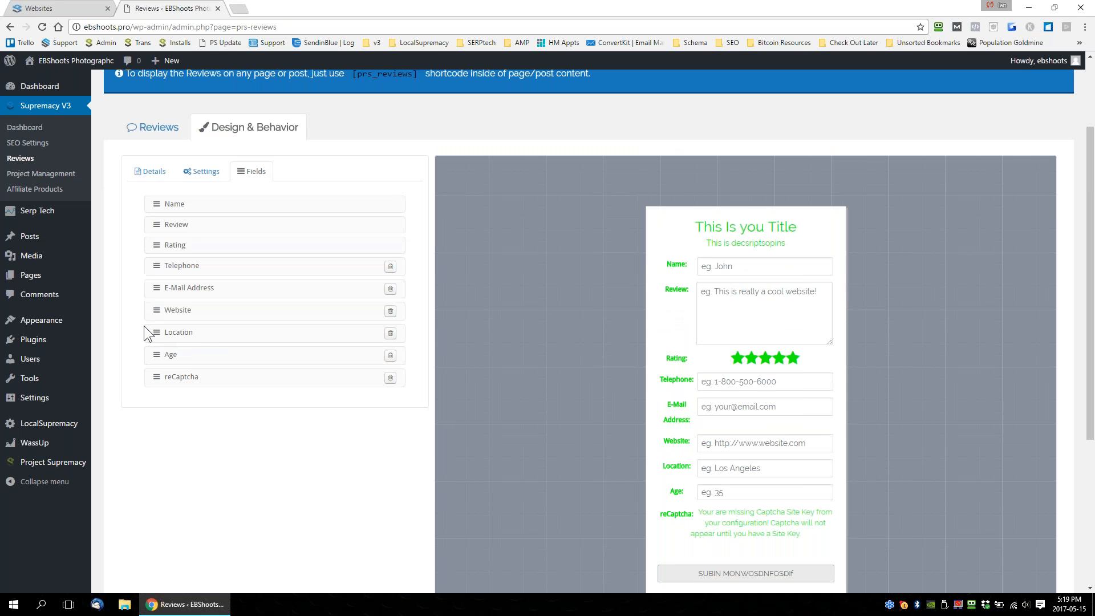
pyautogui.moveTo(158, 288); pyautogui.dragTo(158, 241)
pyautogui.moveTo(159, 354); pyautogui.dragTo(156, 241)
pyautogui.scroll(-2, 655, 195)
pyautogui.scroll(4, 775, 429)
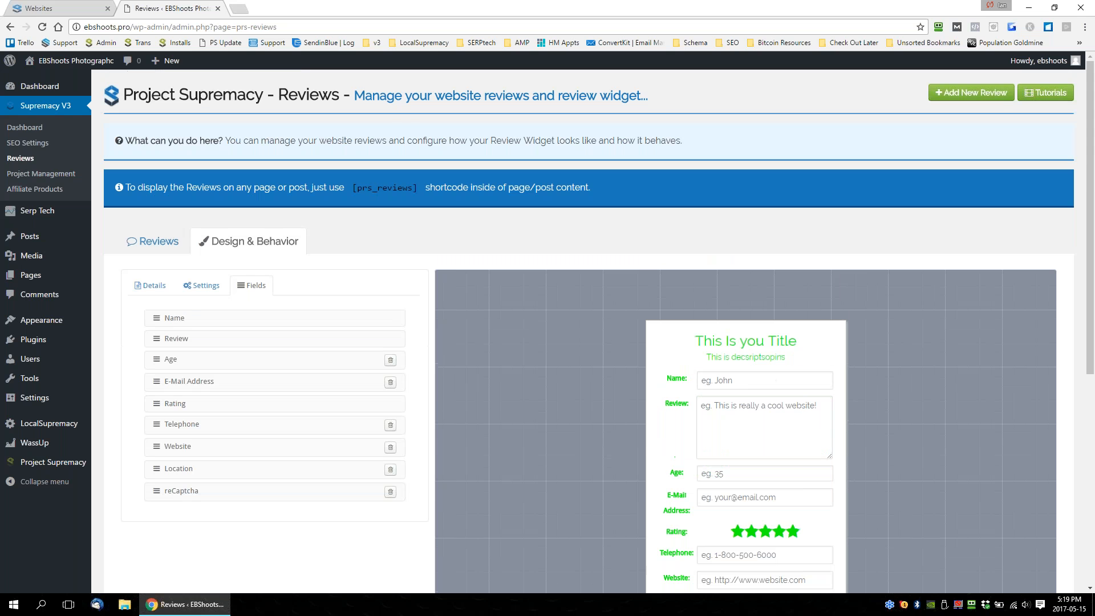
# Highlight the [prs_reviews] shortcode in the notice and view the website's list of reviews.
pyautogui.moveTo(350, 187)
pyautogui.mouseDown()
pyautogui.moveTo(419, 183)
pyautogui.moveTo(352, 191)
pyautogui.mouseUp()
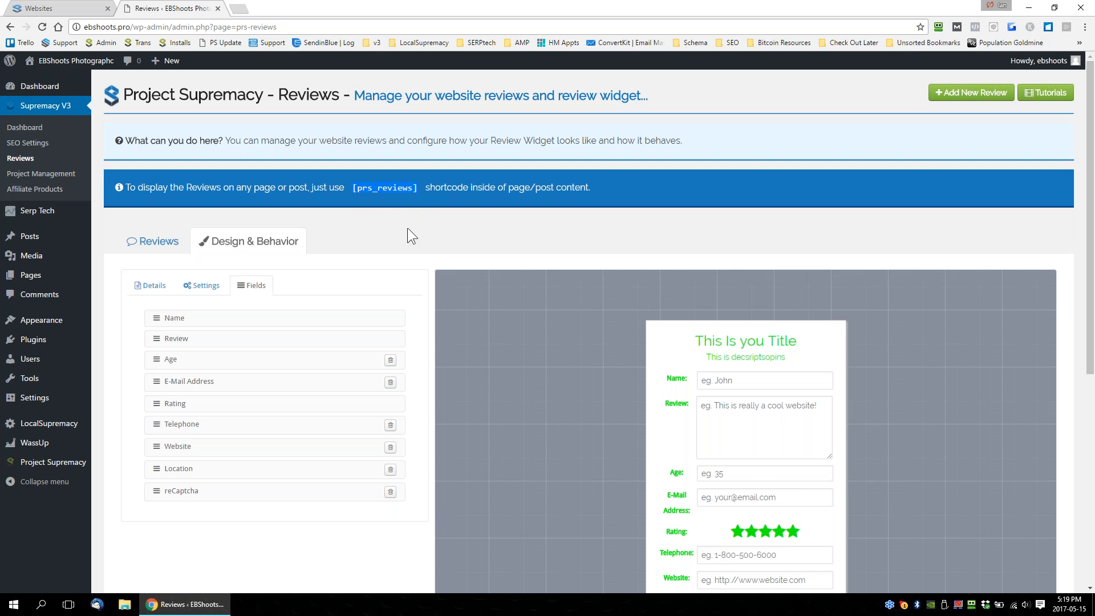
pyautogui.moveTo(354, 188); pyautogui.dragTo(423, 188)
pyautogui.scroll(-5, 422, 208)
pyautogui.scroll(6, 591, 451)
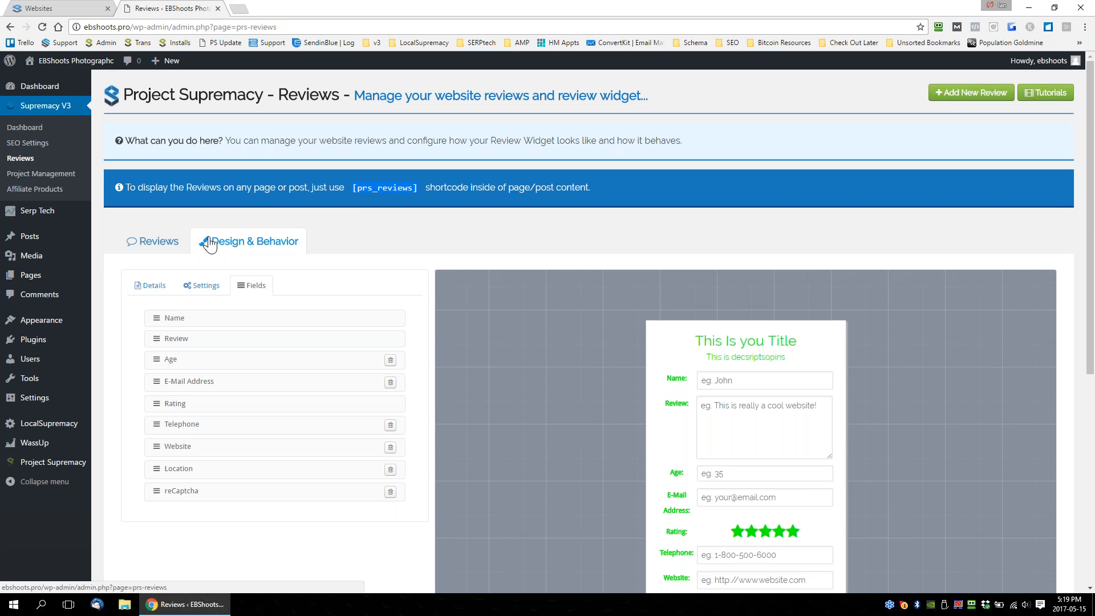
pyautogui.click(174, 243)
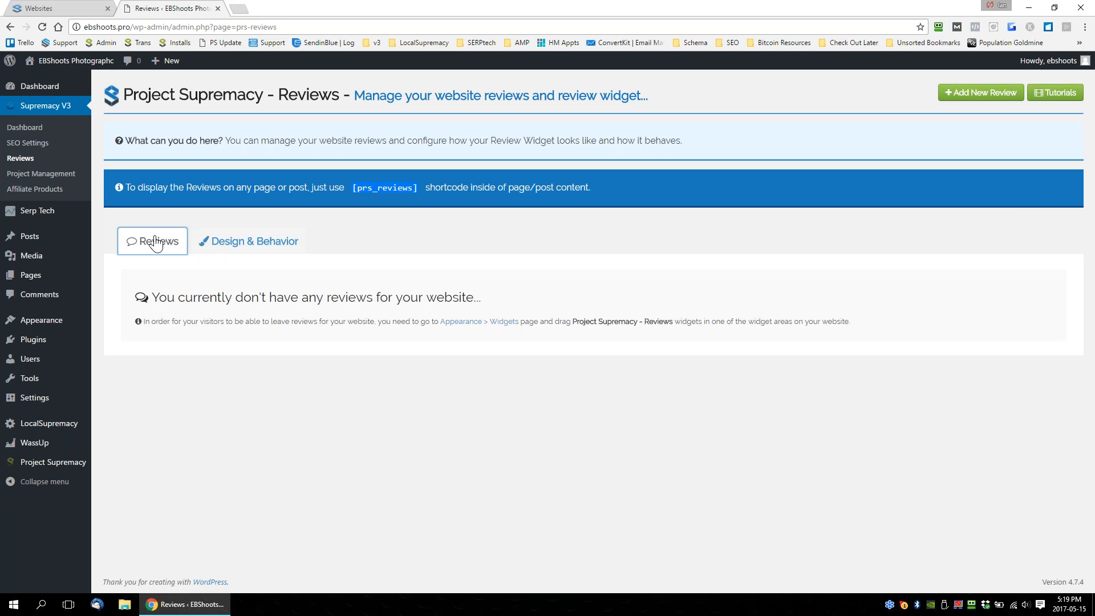
# Return to the Project Supremacy panel, log out of the current account and close the ebshoots.pro admin page.
pyautogui.click(35, 190)
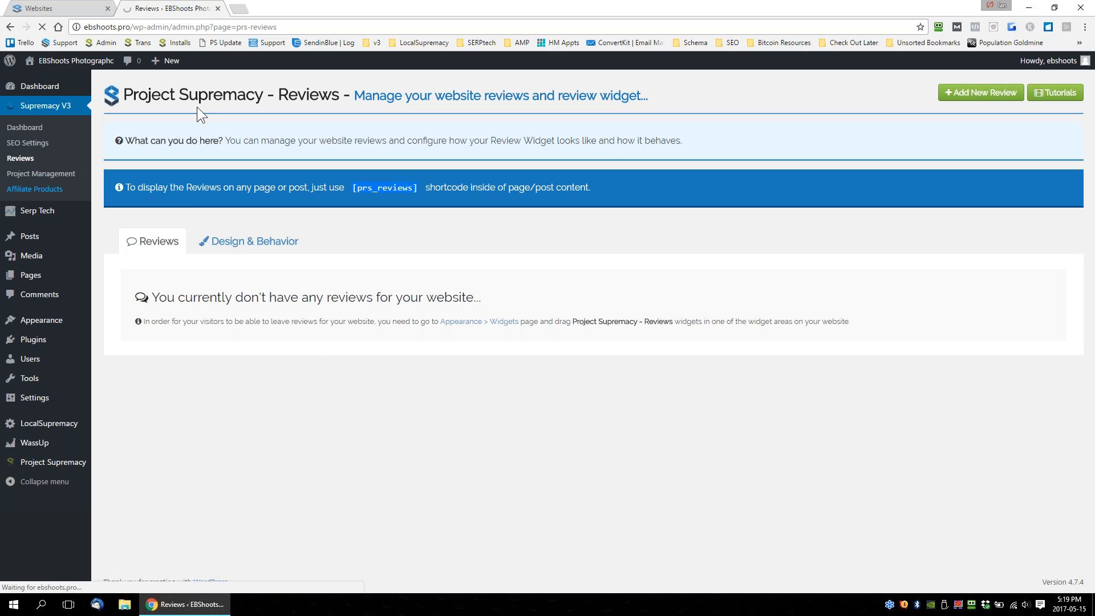
pyautogui.click(43, 9)
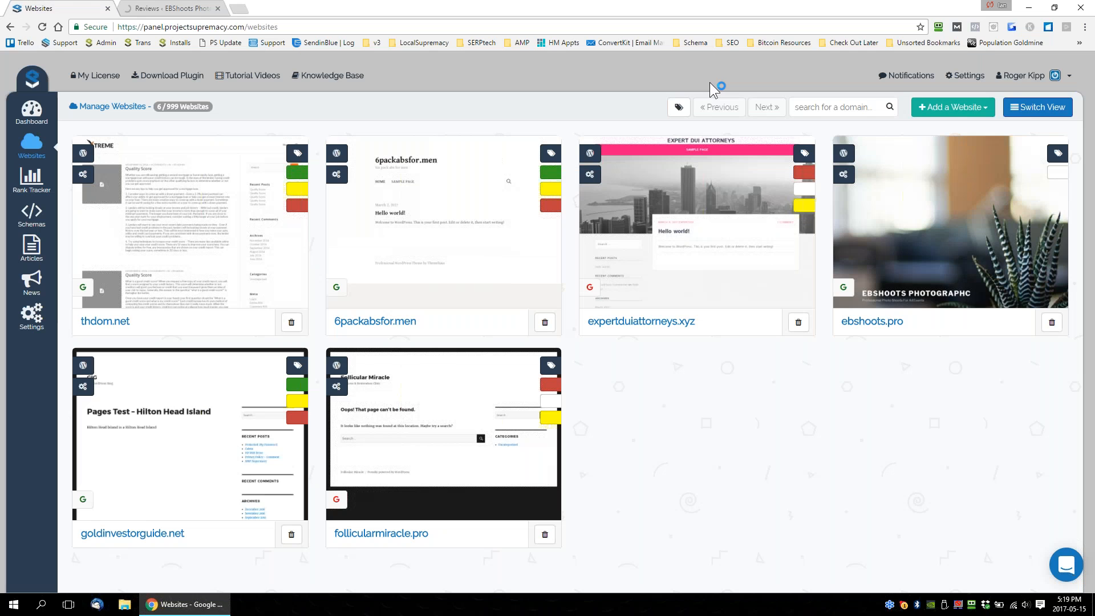
pyautogui.click(1025, 76)
pyautogui.click(1004, 140)
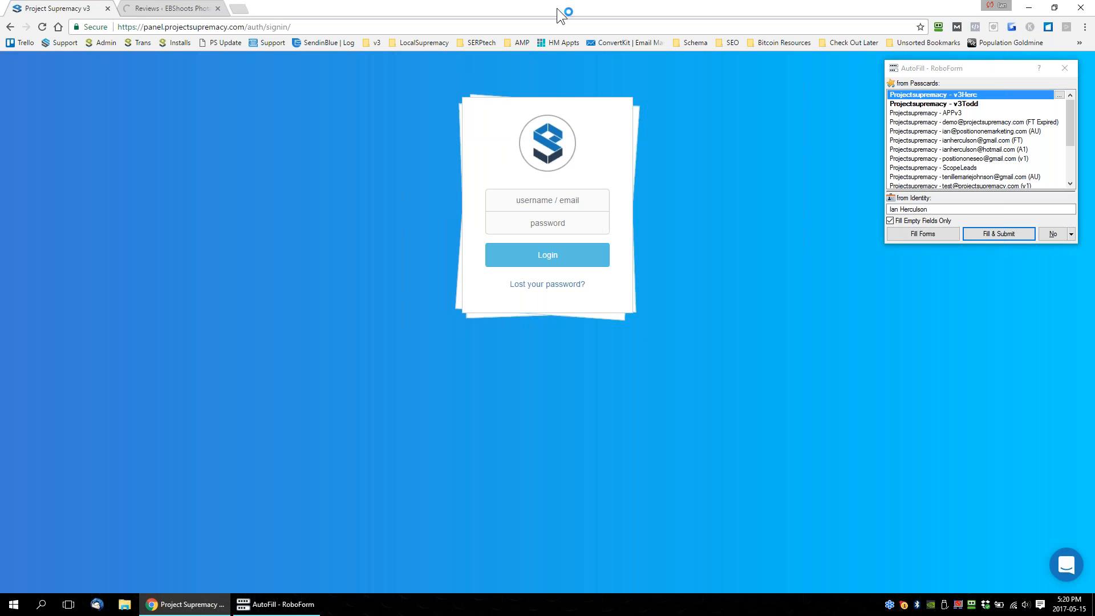
pyautogui.click(217, 9)
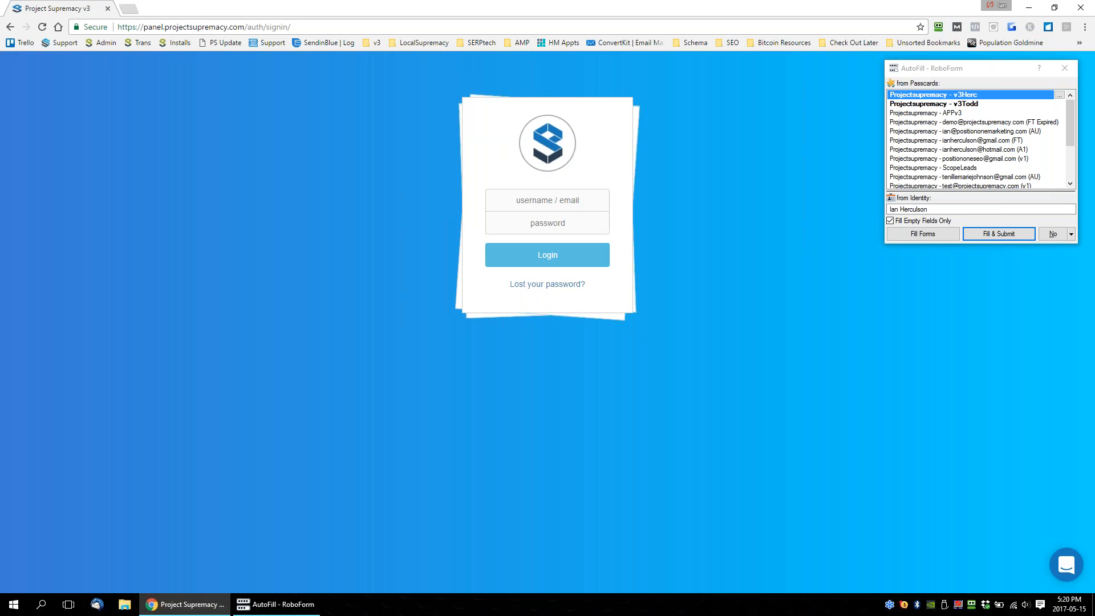
# Sign in to the panel by filling and submitting the username and password from the preselected passcard.
pyautogui.scroll(-1, 972, 129)
pyautogui.scroll(-1, 973, 132)
pyautogui.scroll(2, 973, 133)
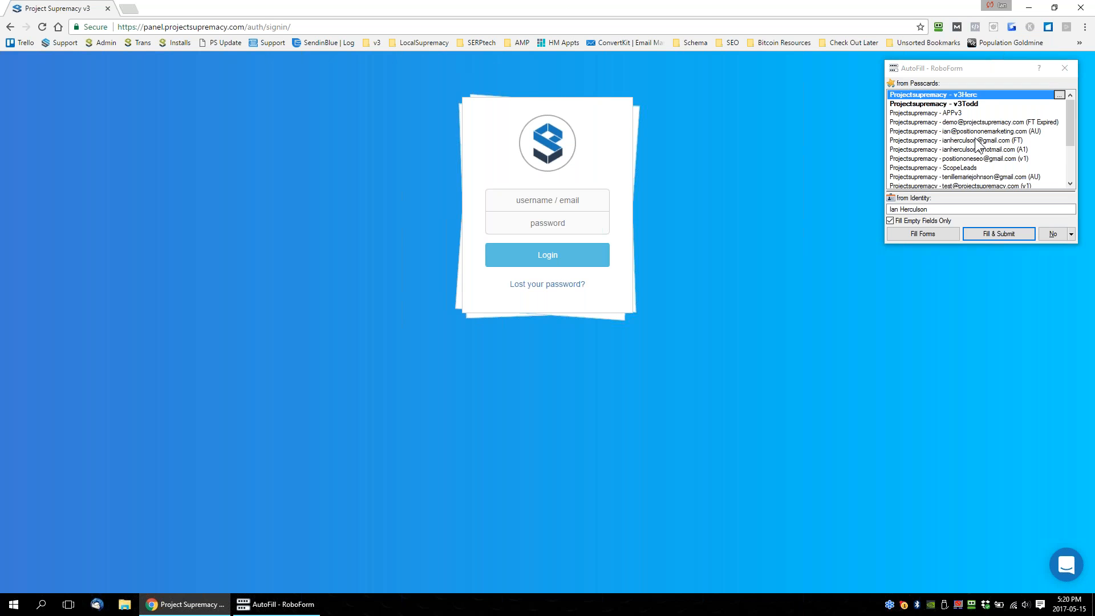
pyautogui.click(980, 233)
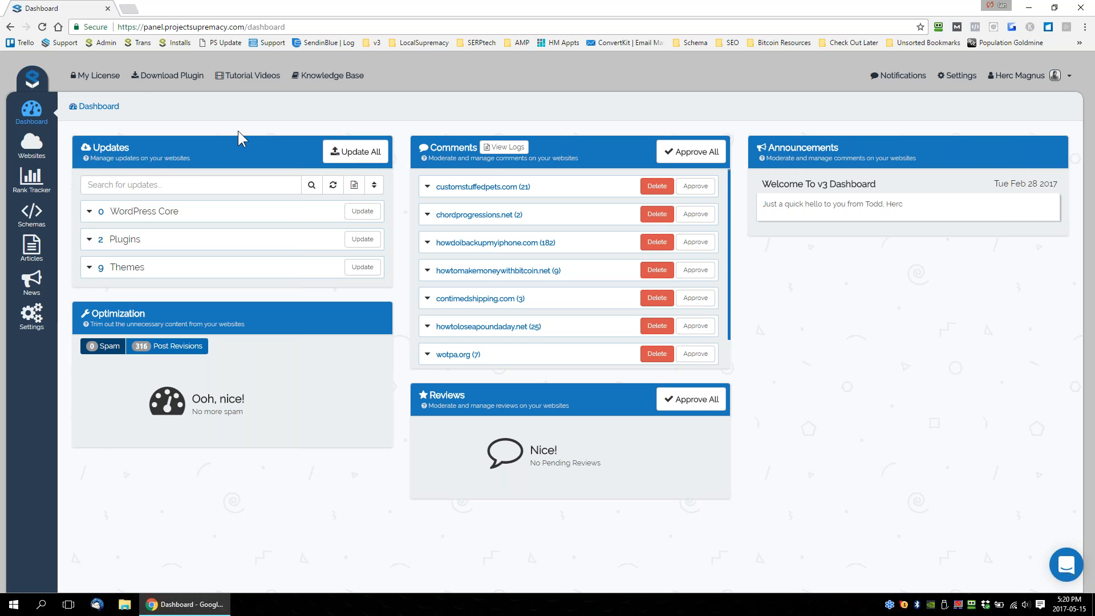
# Filter the managed websites by "try" and log in to the WordPress admin of tryskinnypills.com.
pyautogui.click(31, 144)
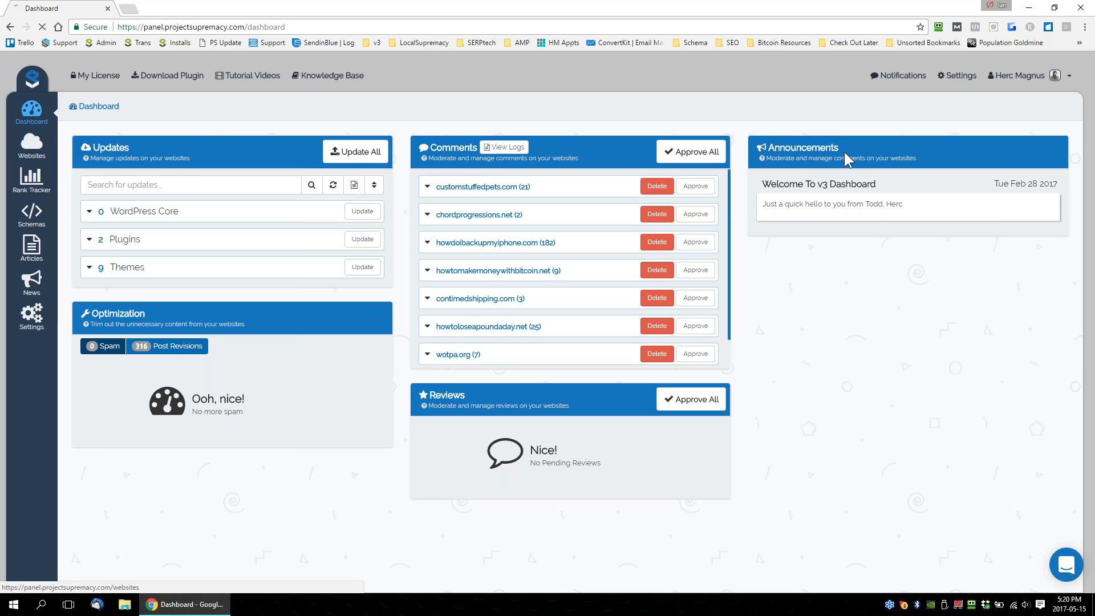
pyautogui.click(843, 111)
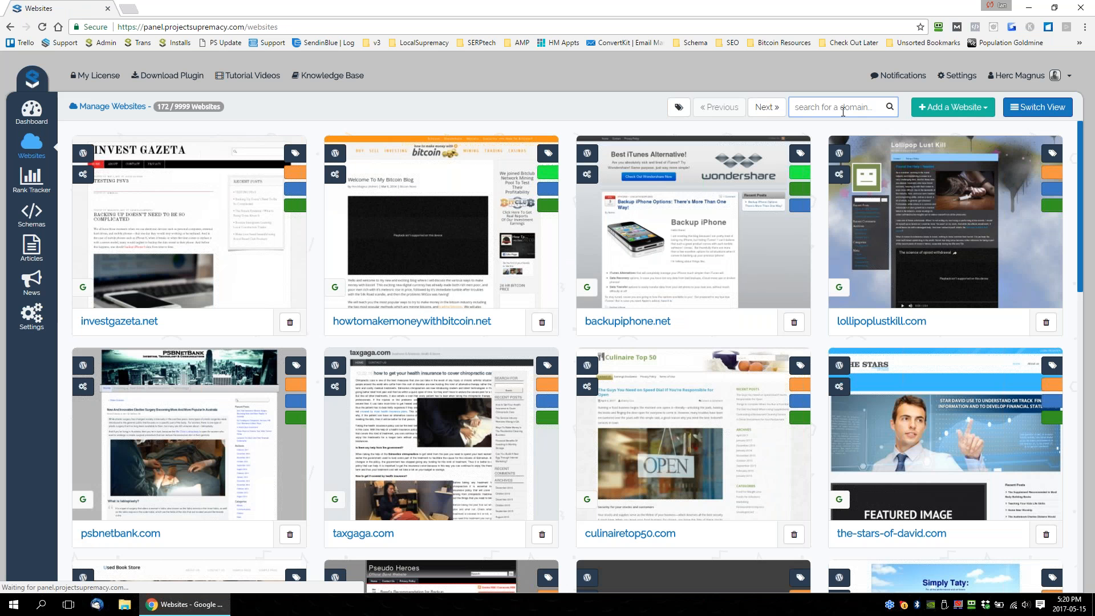
pyautogui.write('try')
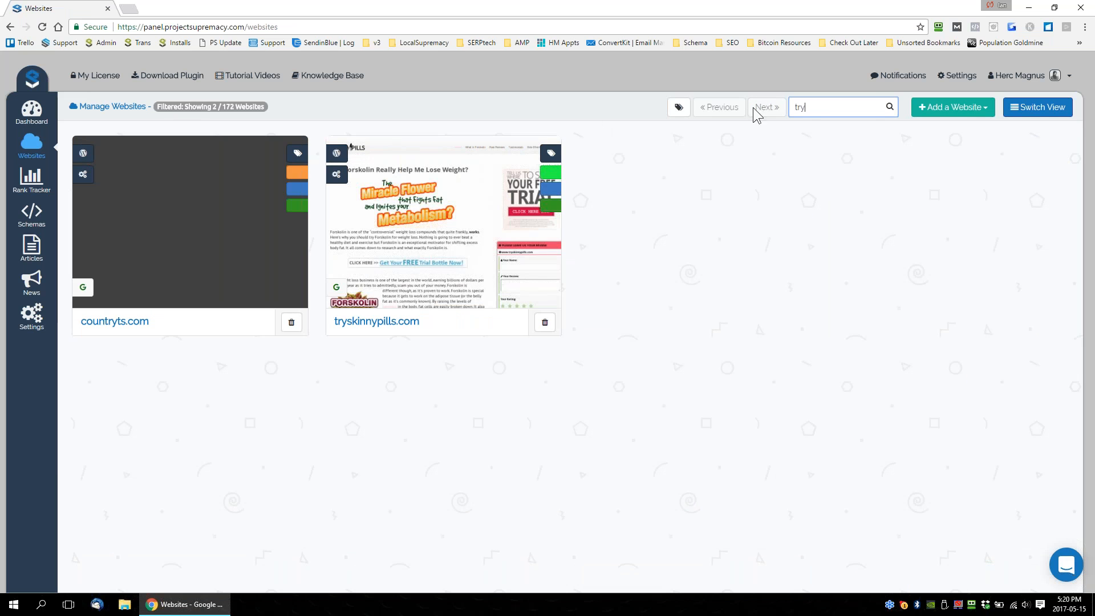
pyautogui.moveTo(826, 108); pyautogui.dragTo(794, 108)
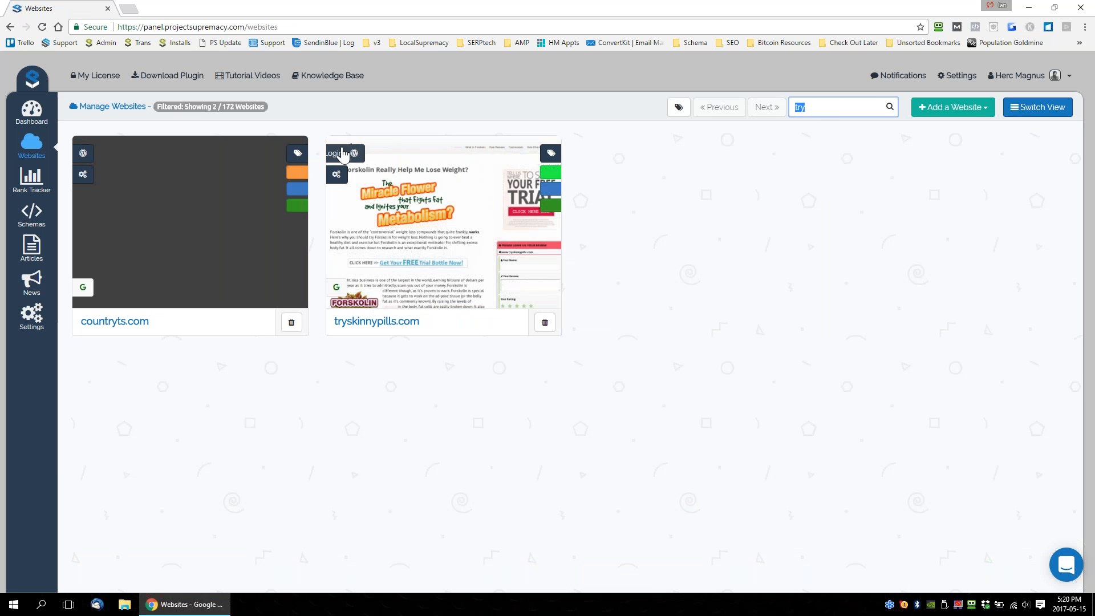
pyautogui.click(373, 160)
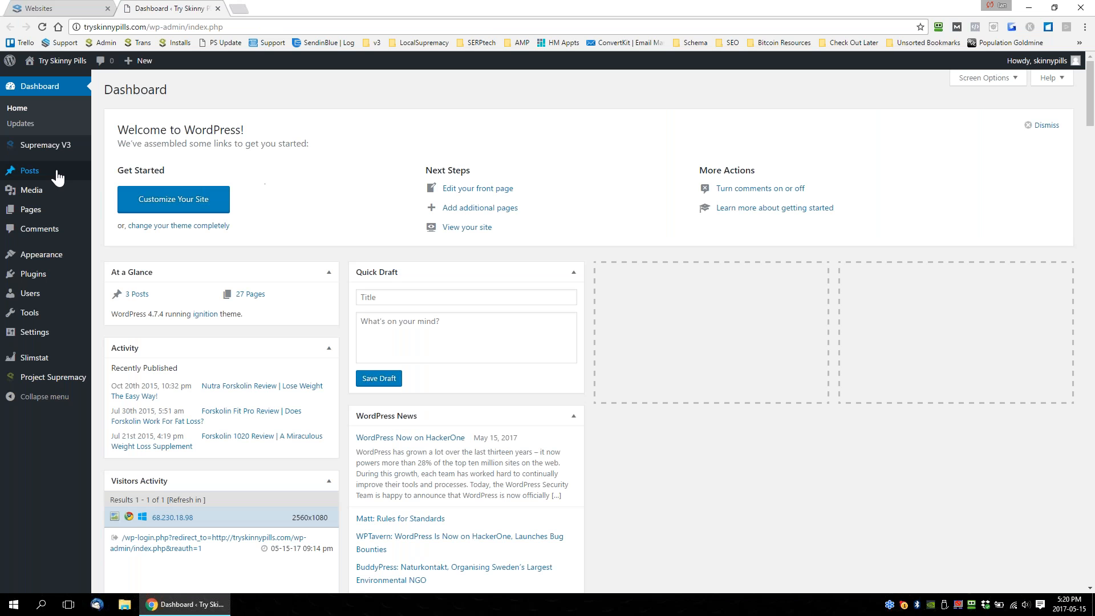
# Open Supremacy V3's Affiliate Products page and look over the affiliate shortcodes and product sources.
pyautogui.moveTo(44, 147)
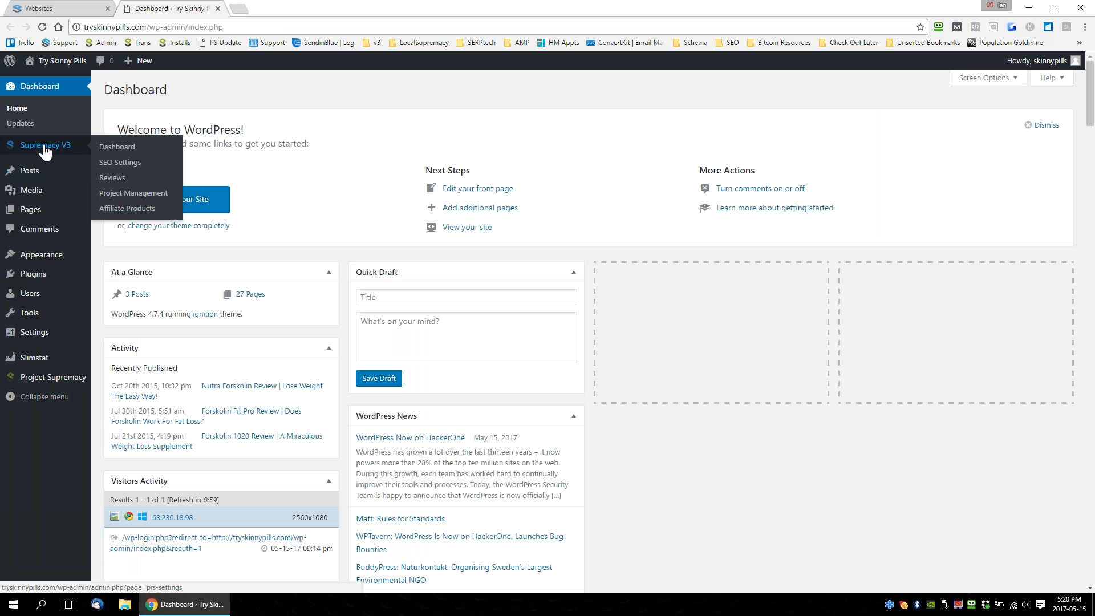
pyautogui.click(126, 209)
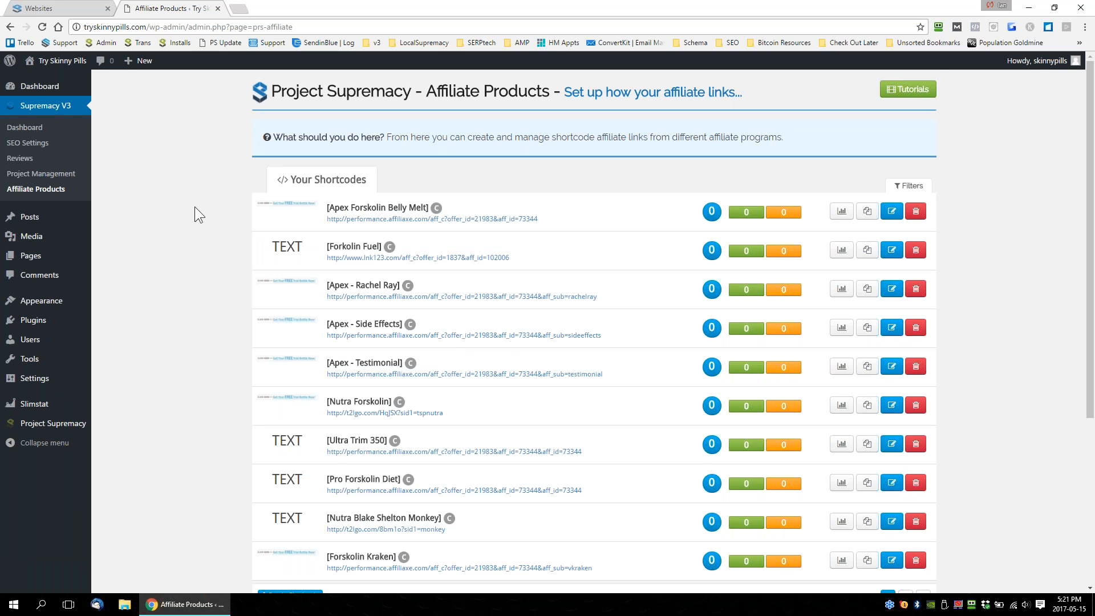
pyautogui.scroll(-5, 194, 206)
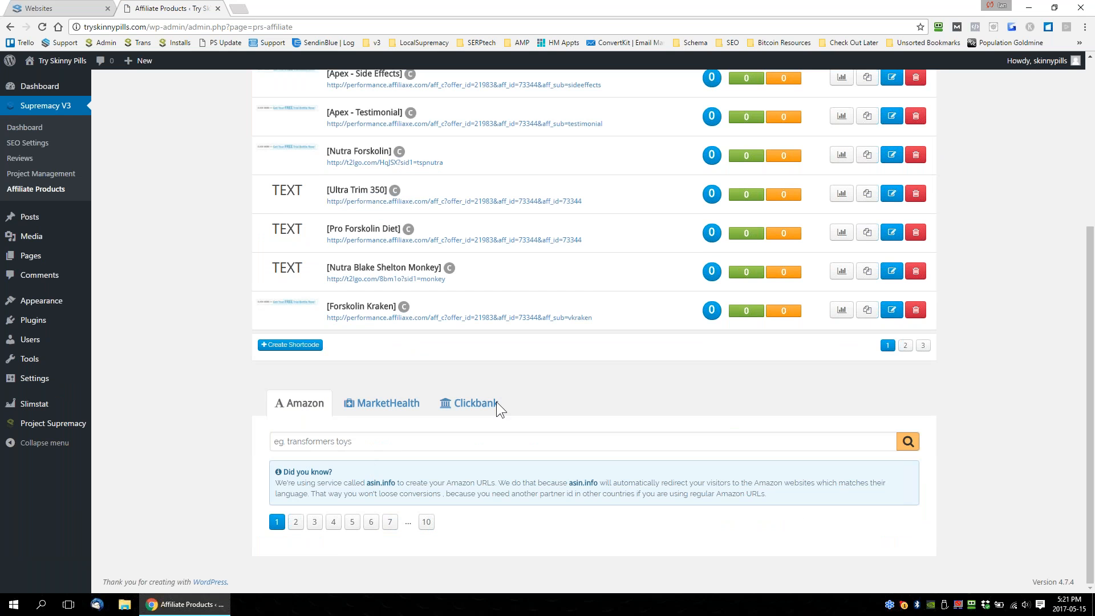
pyautogui.scroll(5, 372, 200)
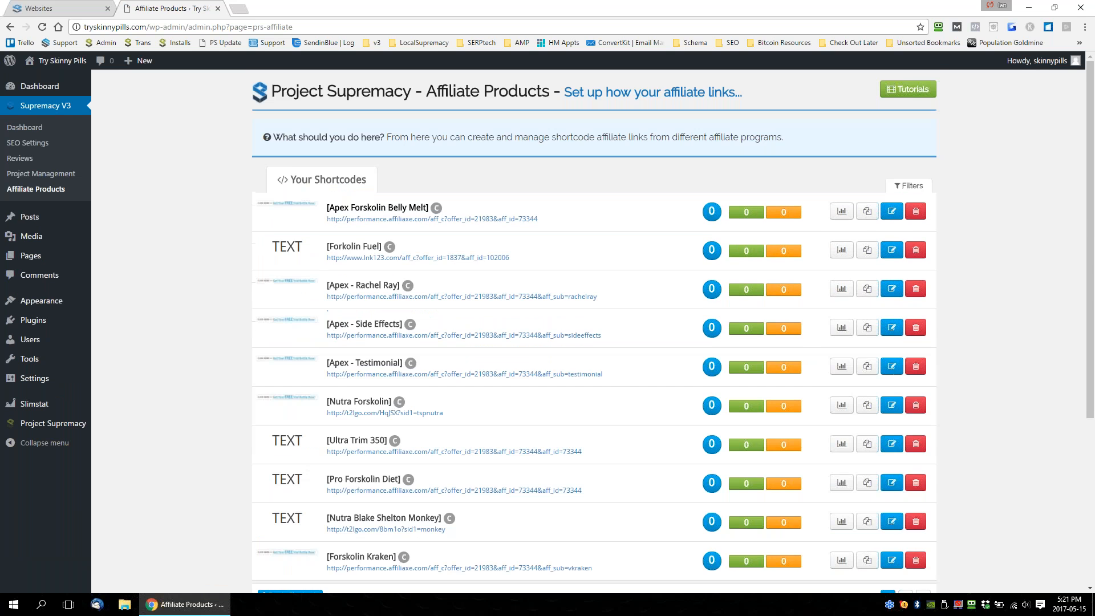
# Open the MarketHealth and Clickbank product sources and examine Clickbank's filters and product list.
pyautogui.scroll(-5, 372, 201)
pyautogui.click(363, 411)
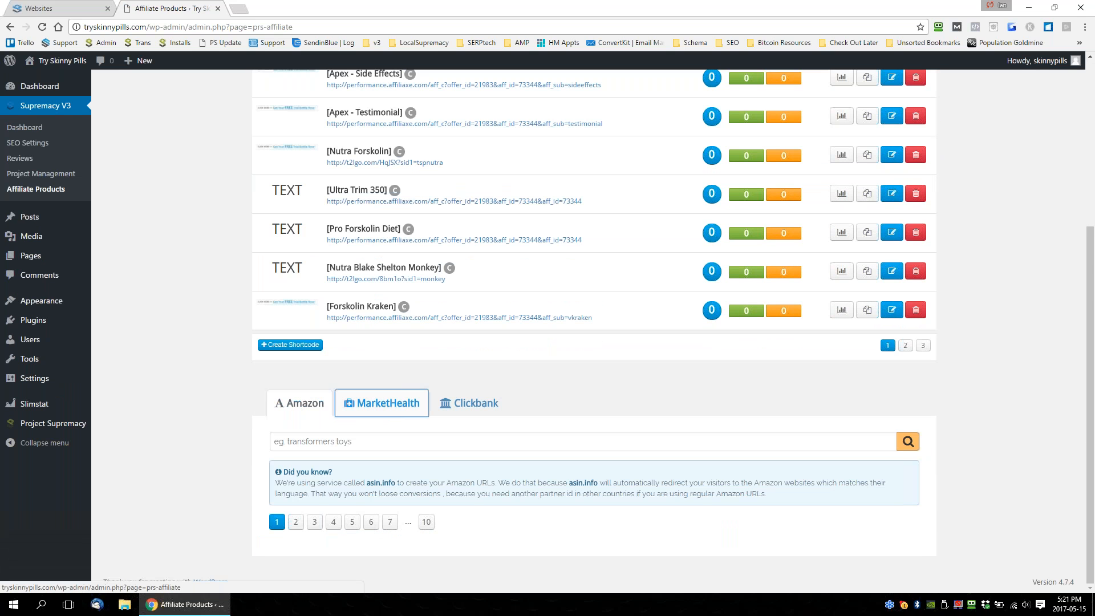
pyautogui.click(459, 411)
pyautogui.scroll(-5, 566, 407)
pyautogui.scroll(-2, 426, 428)
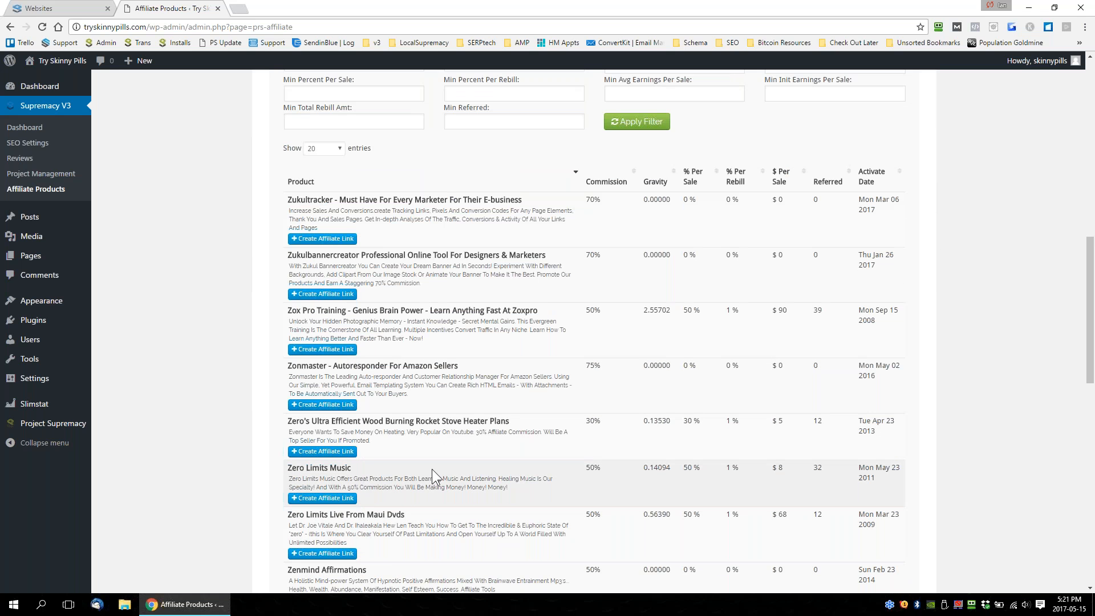
pyautogui.scroll(3, 432, 469)
pyautogui.scroll(2, 418, 294)
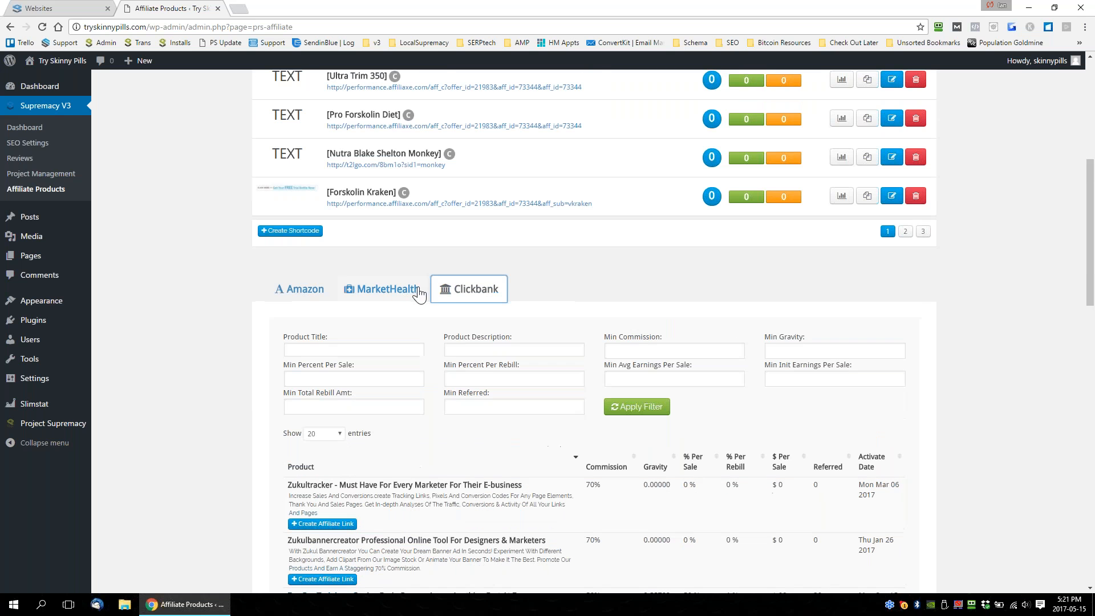
pyautogui.scroll(5, 649, 348)
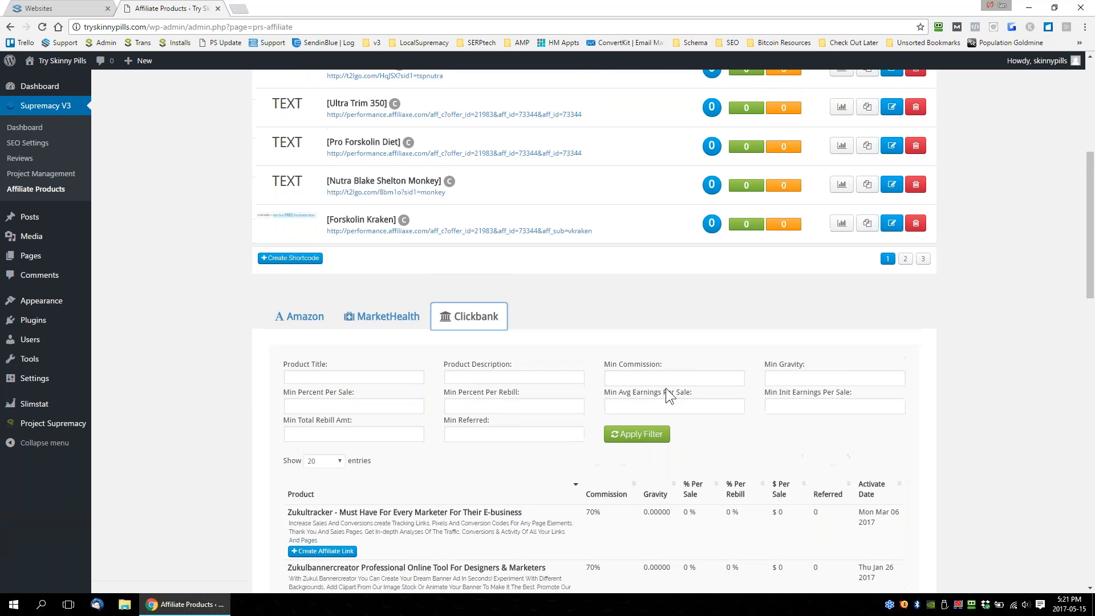
# Open the Apex Forskolin Belly Melt shortcode for editing, examine its URL and link options, and try saving it before closing the editor.
pyautogui.scroll(2, 636, 400)
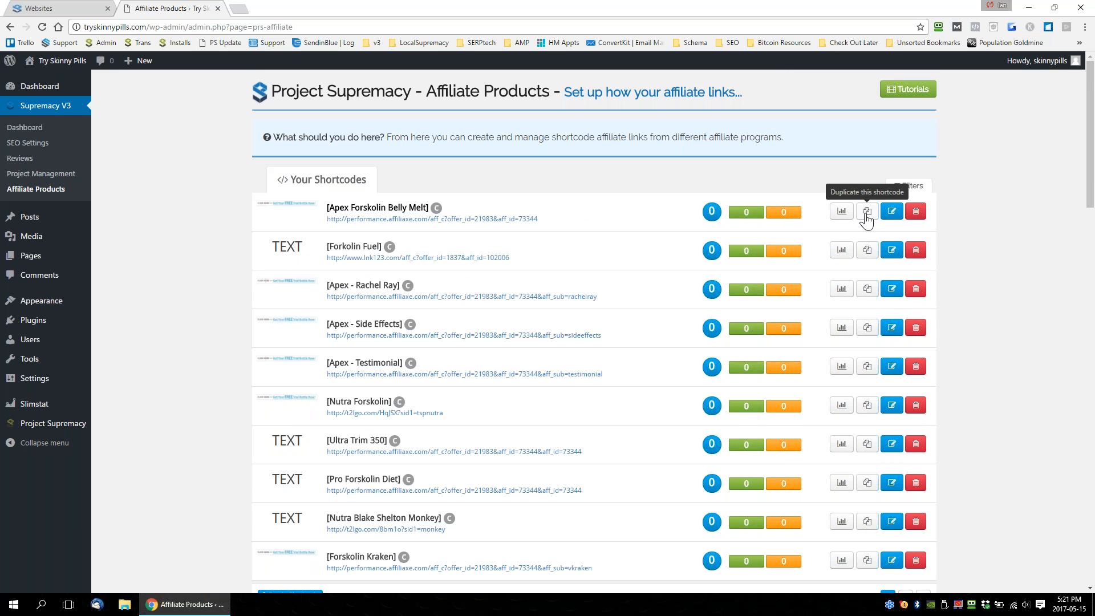
pyautogui.click(892, 212)
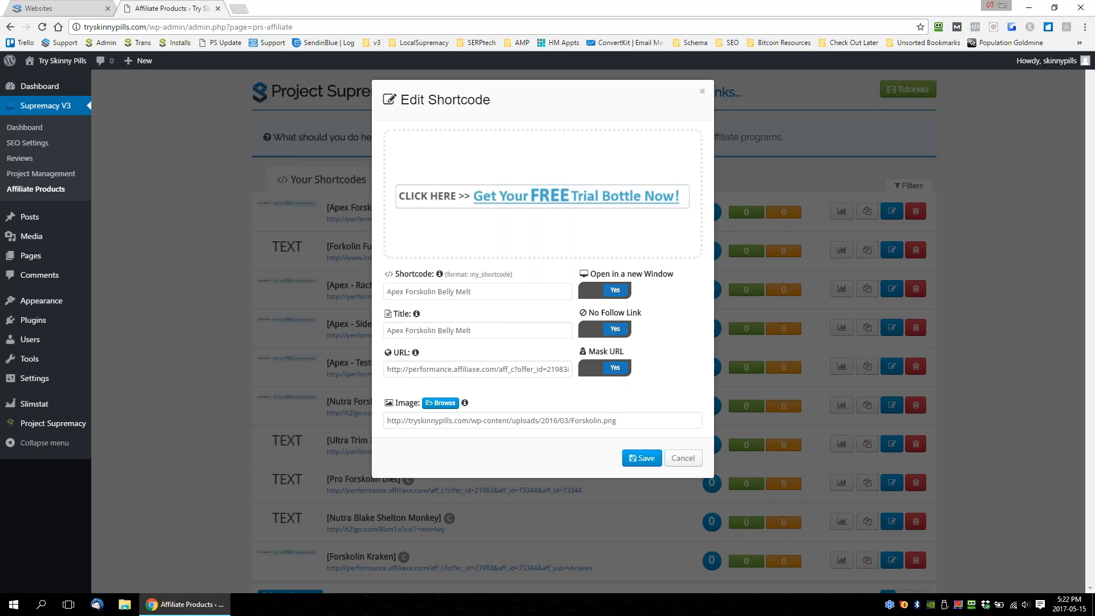
pyautogui.moveTo(388, 369); pyautogui.dragTo(703, 394)
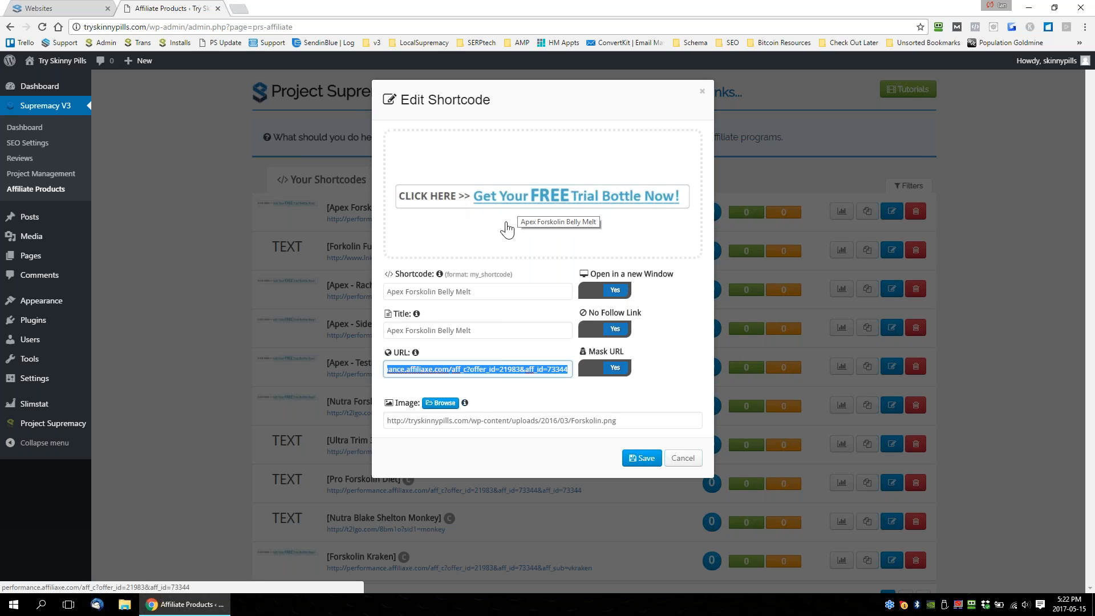
pyautogui.click(644, 461)
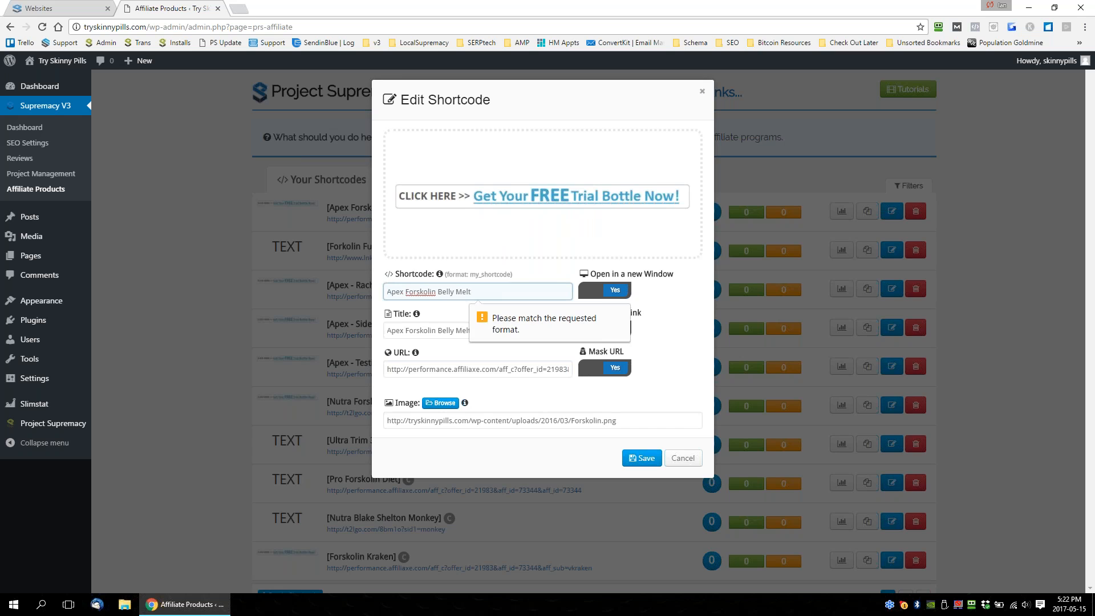
pyautogui.click(702, 91)
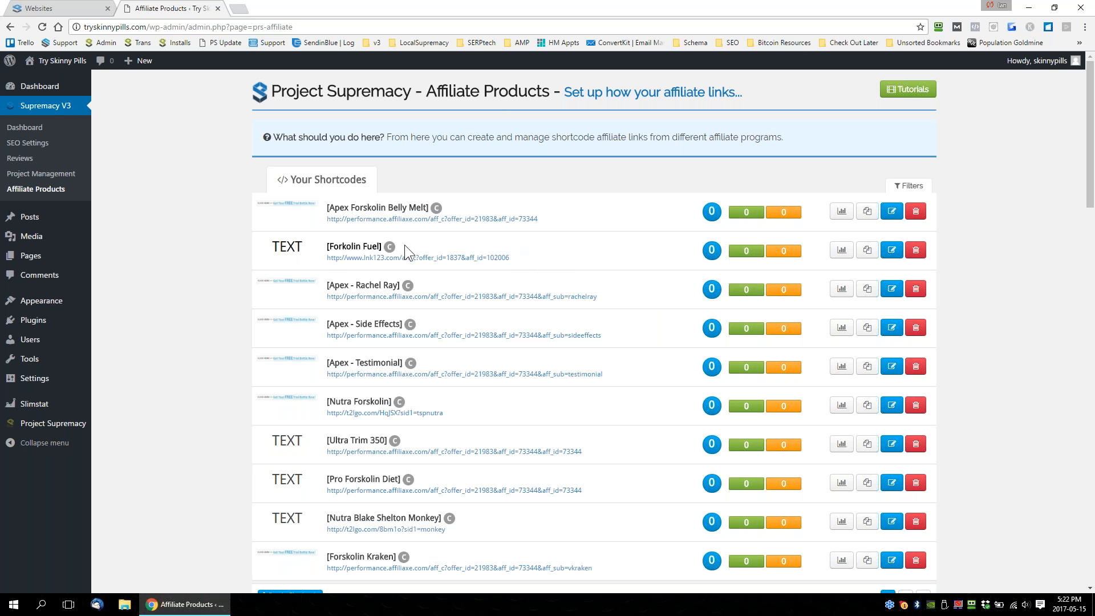
# Highlight the Forkolin Fuel shortcode's name and affiliate URL in the shortcode list to compare them.
pyautogui.moveTo(326, 247); pyautogui.dragTo(361, 245)
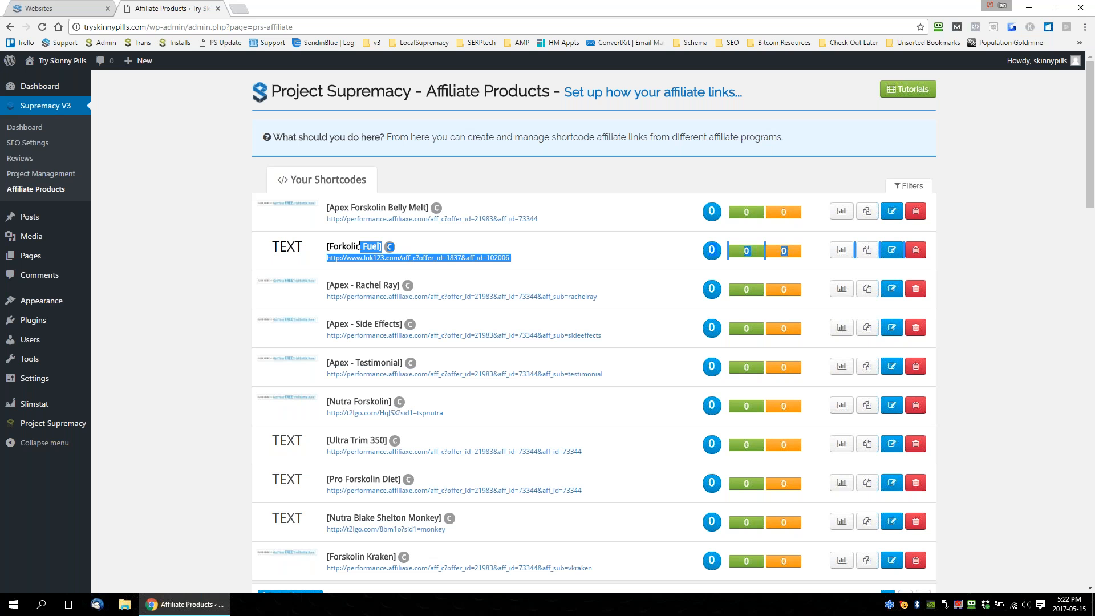
pyautogui.click(359, 245)
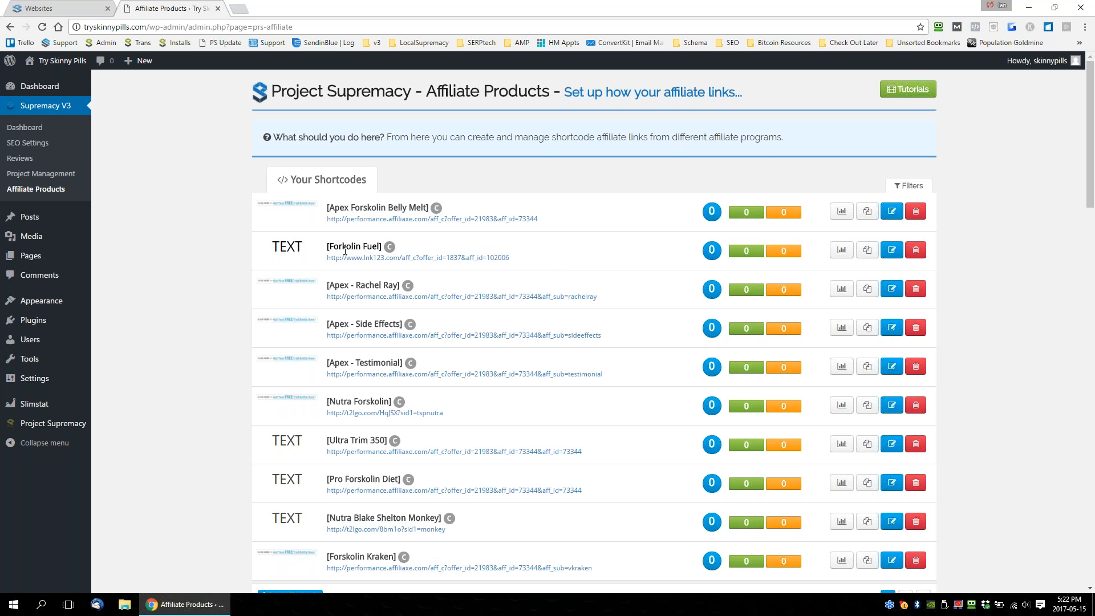
pyautogui.moveTo(325, 253); pyautogui.dragTo(367, 250)
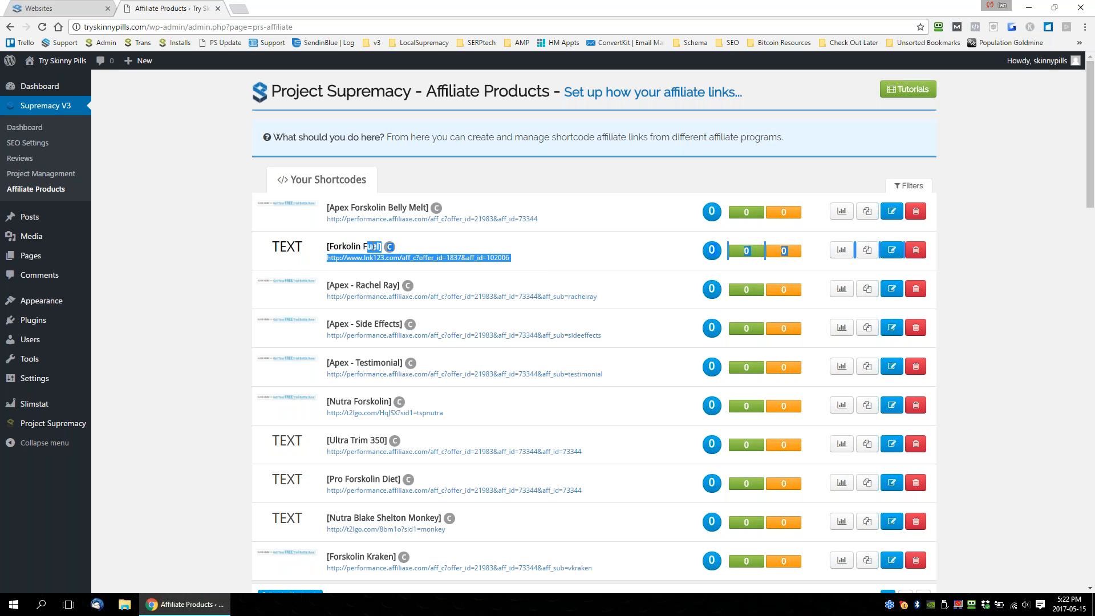
pyautogui.click(550, 260)
pyautogui.moveTo(549, 256); pyautogui.dragTo(332, 260)
pyautogui.click(320, 259)
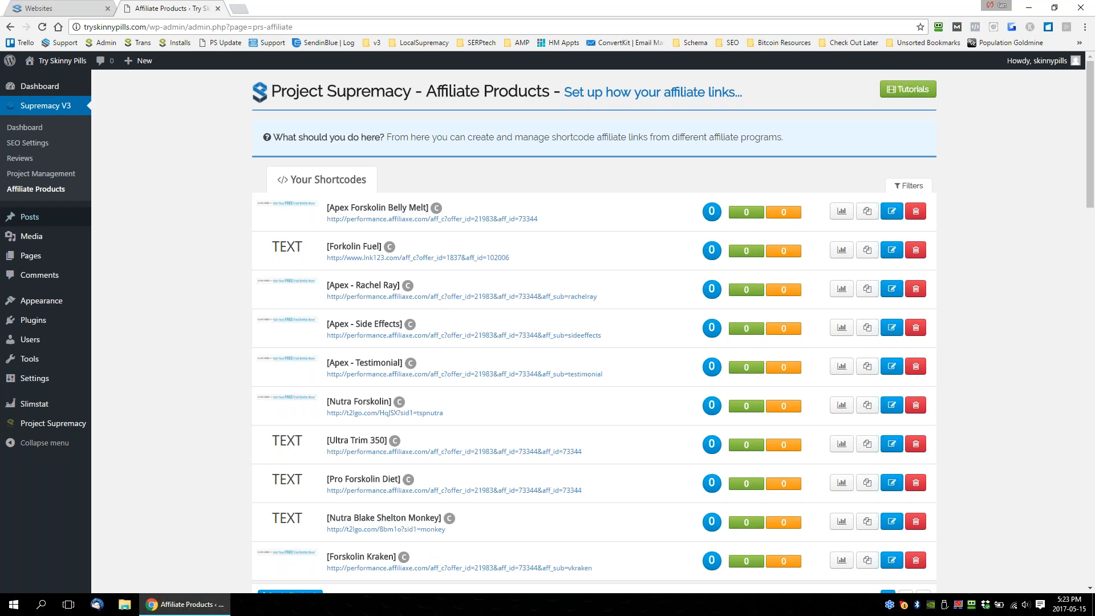
# Load the TrySkinnyPills.com project from Project Management and expand the SEO details of its CELEBS | Rachael Ray keyword group.
pyautogui.click(41, 177)
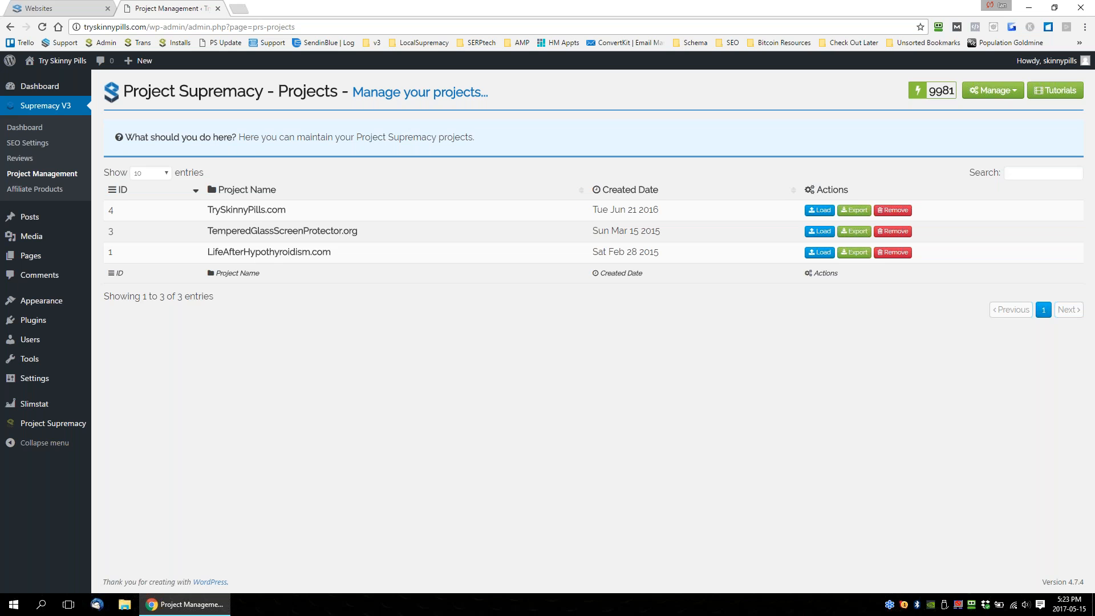
pyautogui.click(820, 213)
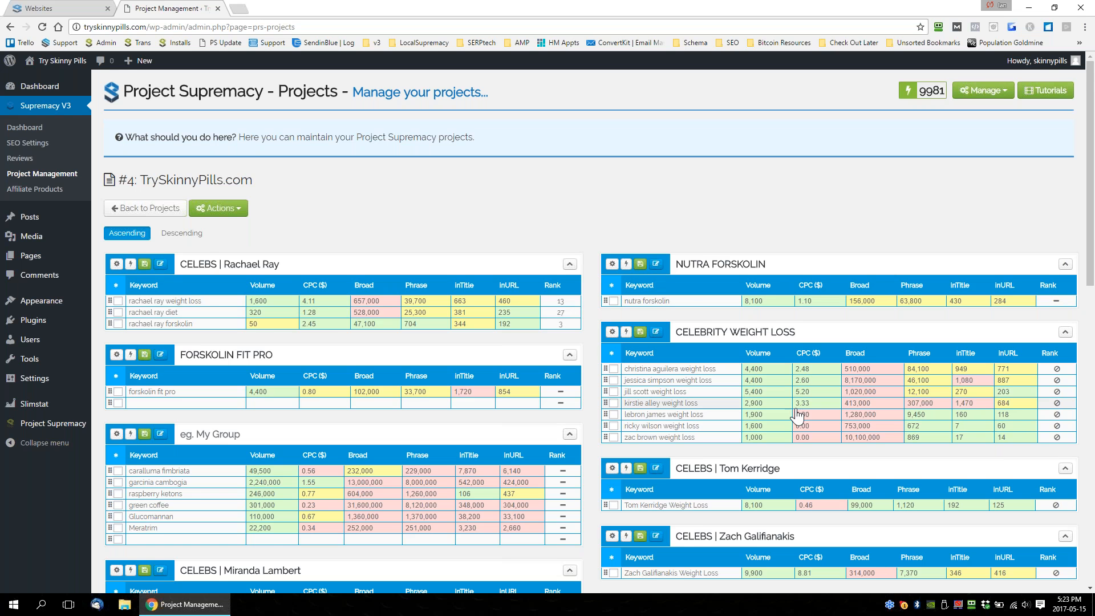
pyautogui.scroll(-1, 609, 402)
pyautogui.scroll(-3, 605, 402)
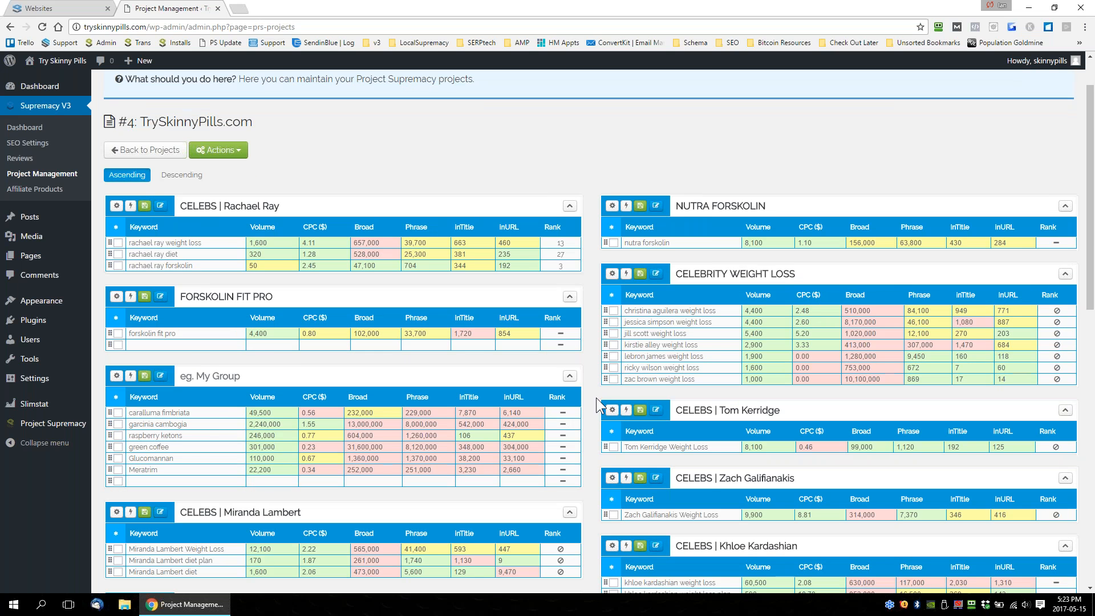
pyautogui.scroll(-2, 597, 398)
pyautogui.scroll(4, 597, 398)
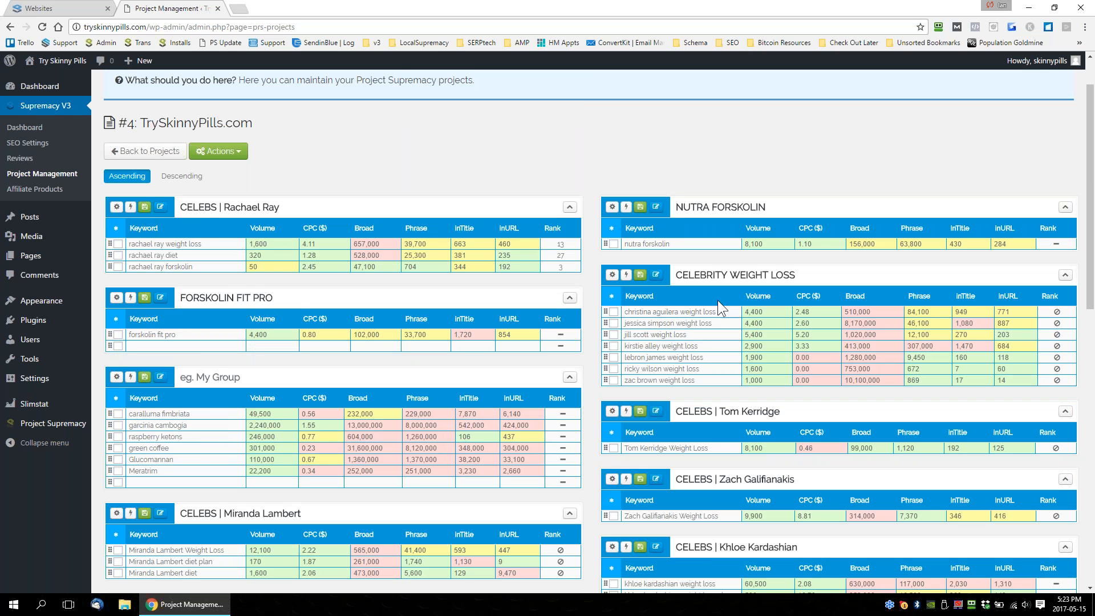
pyautogui.click(116, 207)
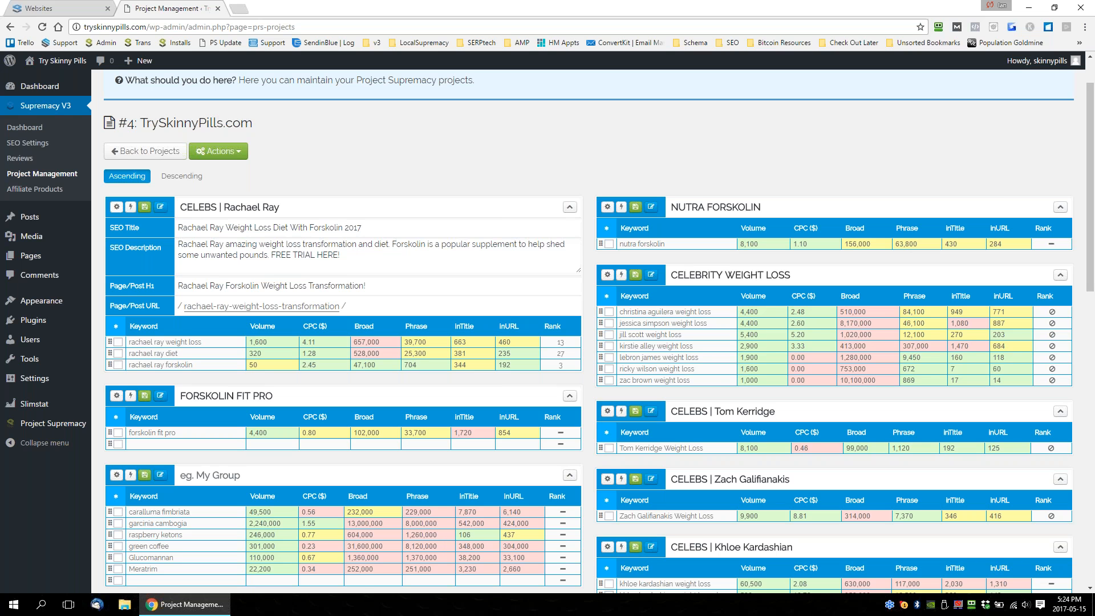
pyautogui.moveTo(50, 308)
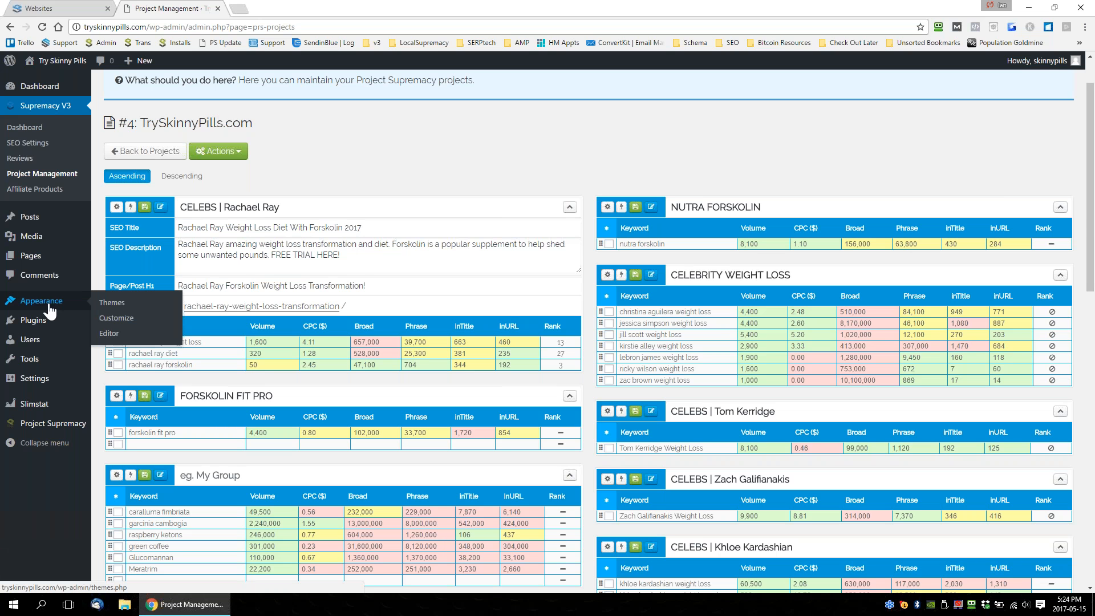
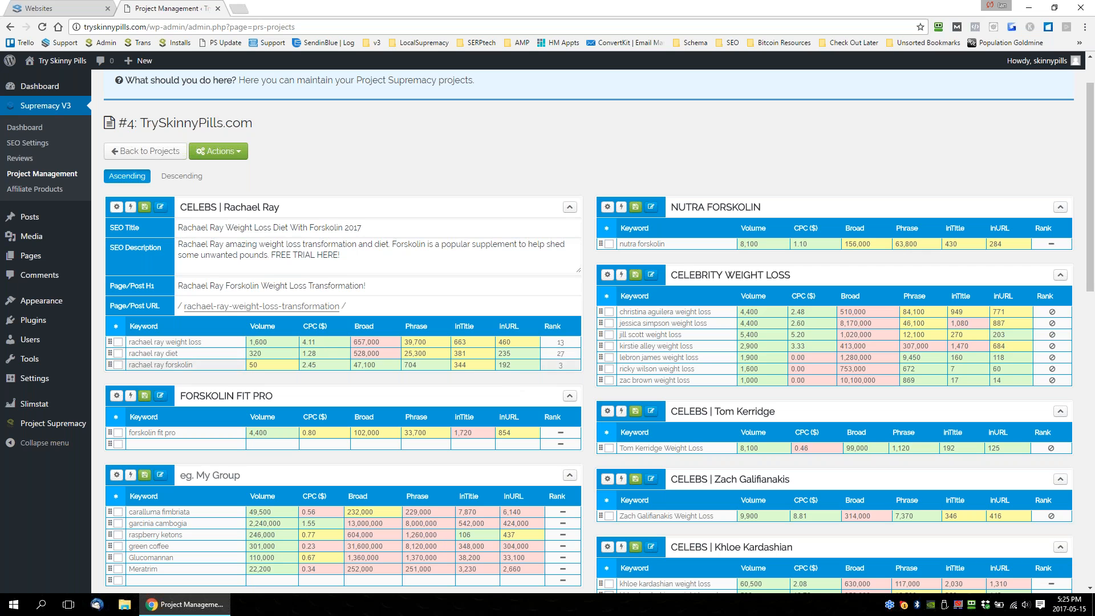
# Highlight the Rachael Ray group's SEO title, description, page H1 and first keyword in turn to review them.
pyautogui.moveTo(361, 227); pyautogui.dragTo(267, 228)
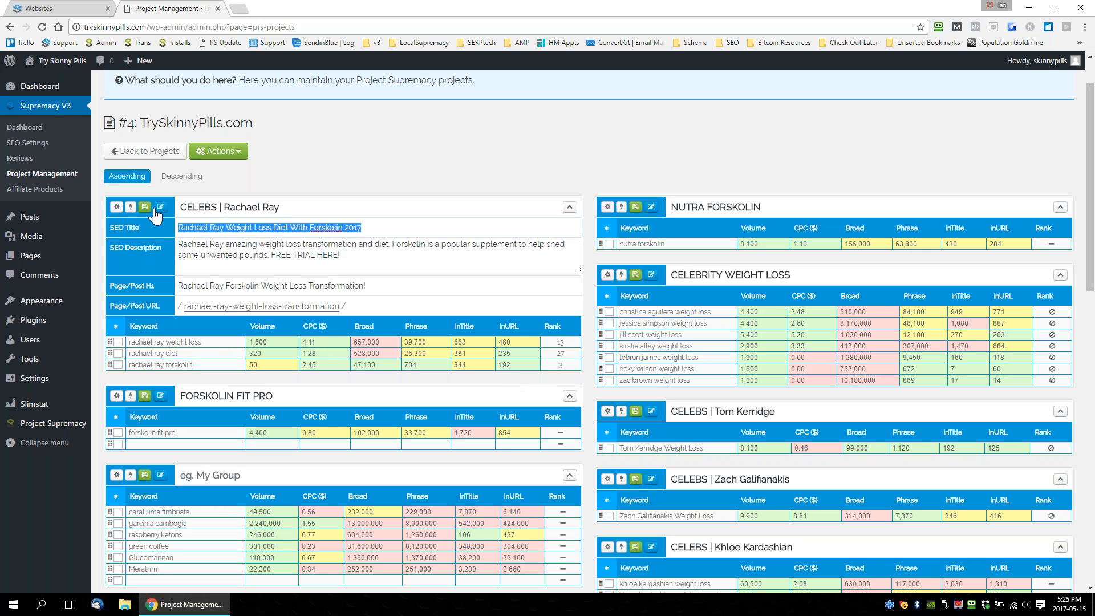
pyautogui.press('Tab')
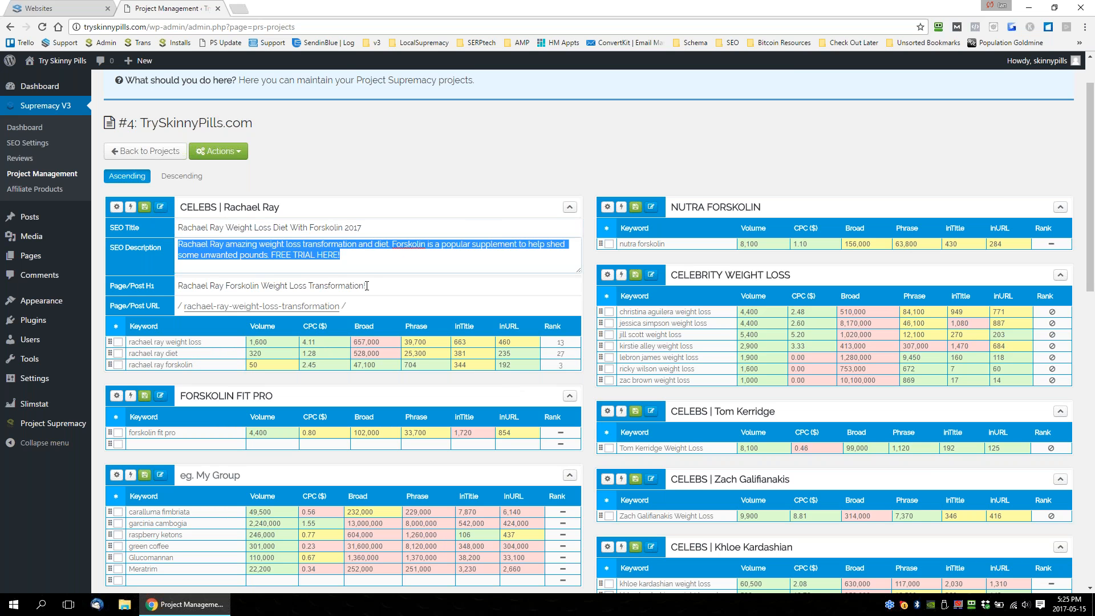
pyautogui.press('Tab')
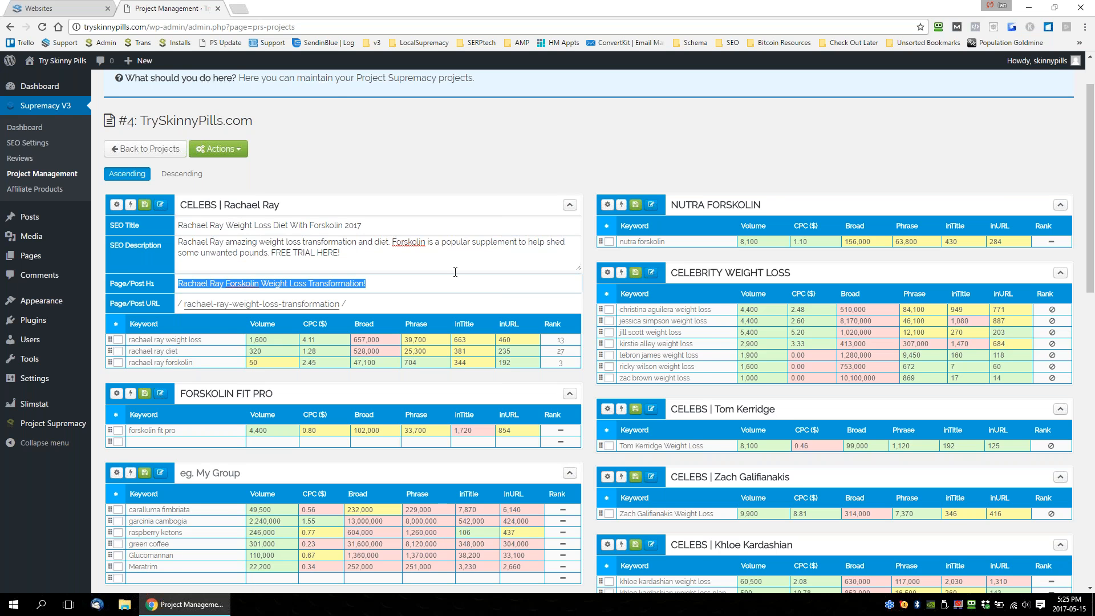
pyautogui.scroll(-1, 452, 269)
pyautogui.moveTo(182, 171)
pyautogui.mouseDown()
pyautogui.moveTo(404, 166)
pyautogui.moveTo(180, 162)
pyautogui.mouseUp()
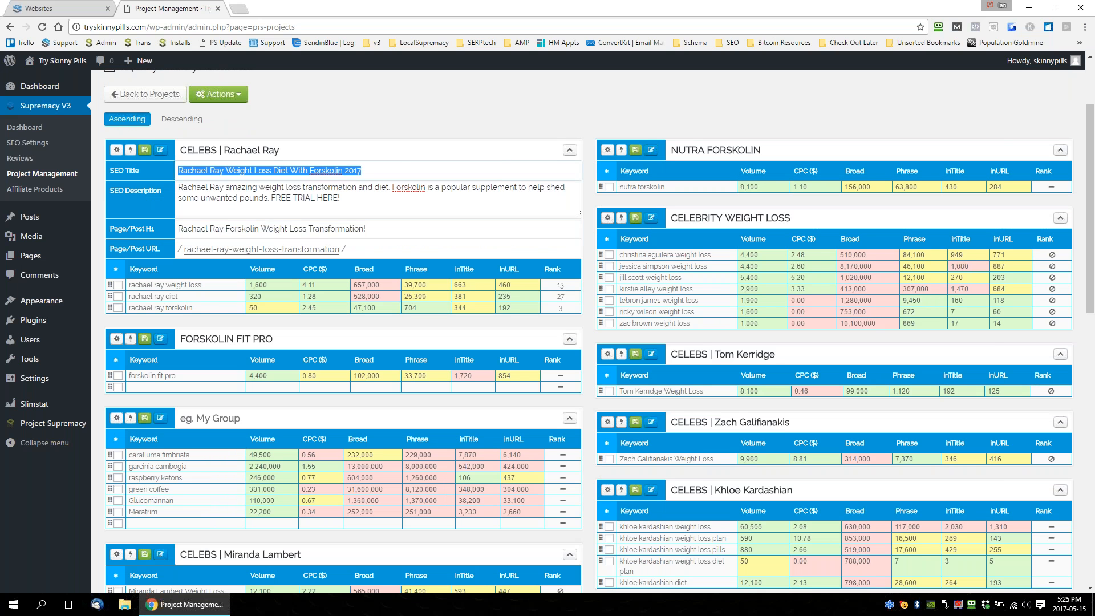
pyautogui.click(211, 182)
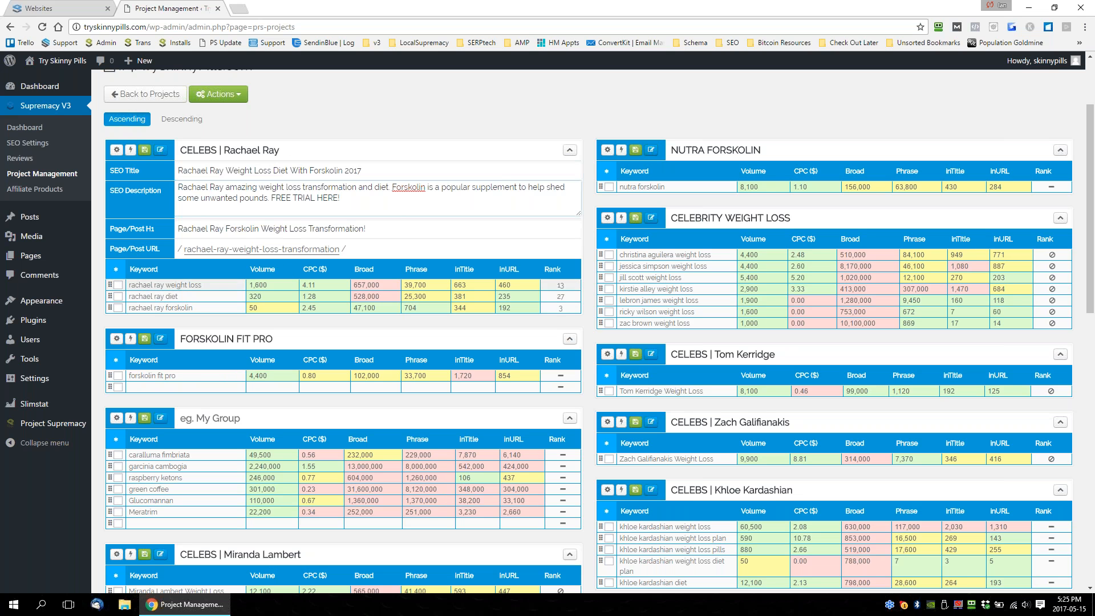
pyautogui.click(172, 286)
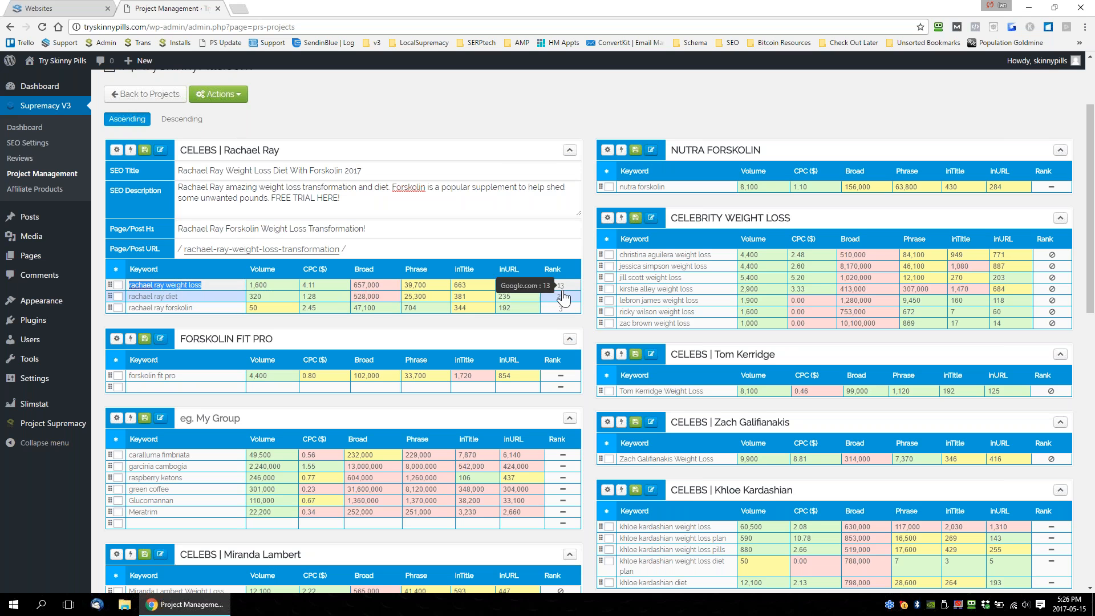
# Select all three keywords in the Rachael Ray group and examine the group's available keyword and page actions.
pyautogui.click(118, 284)
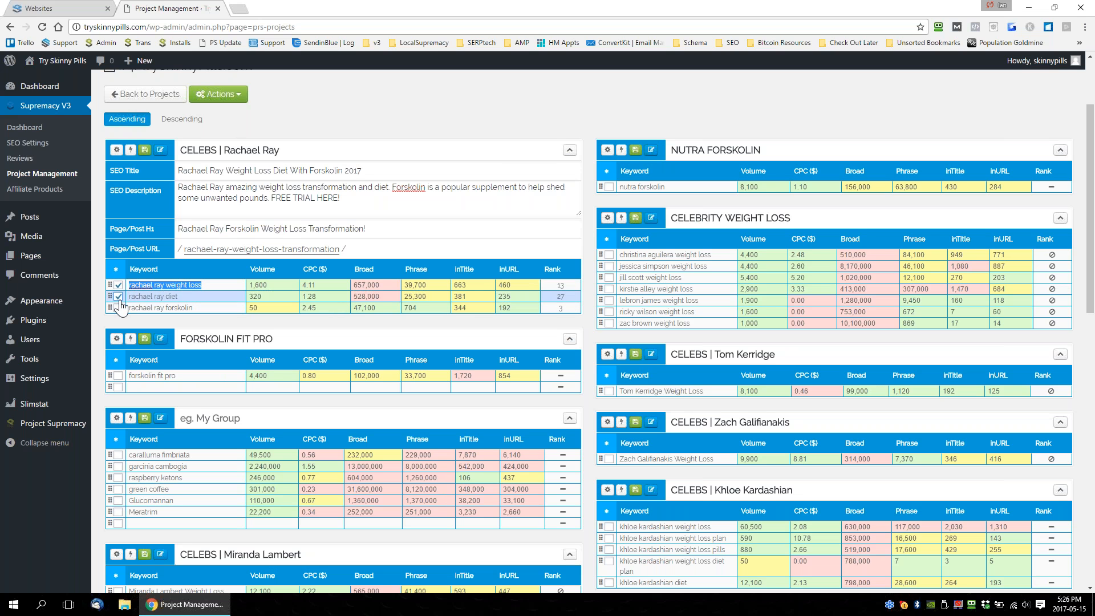
pyautogui.click(118, 296)
pyautogui.click(118, 308)
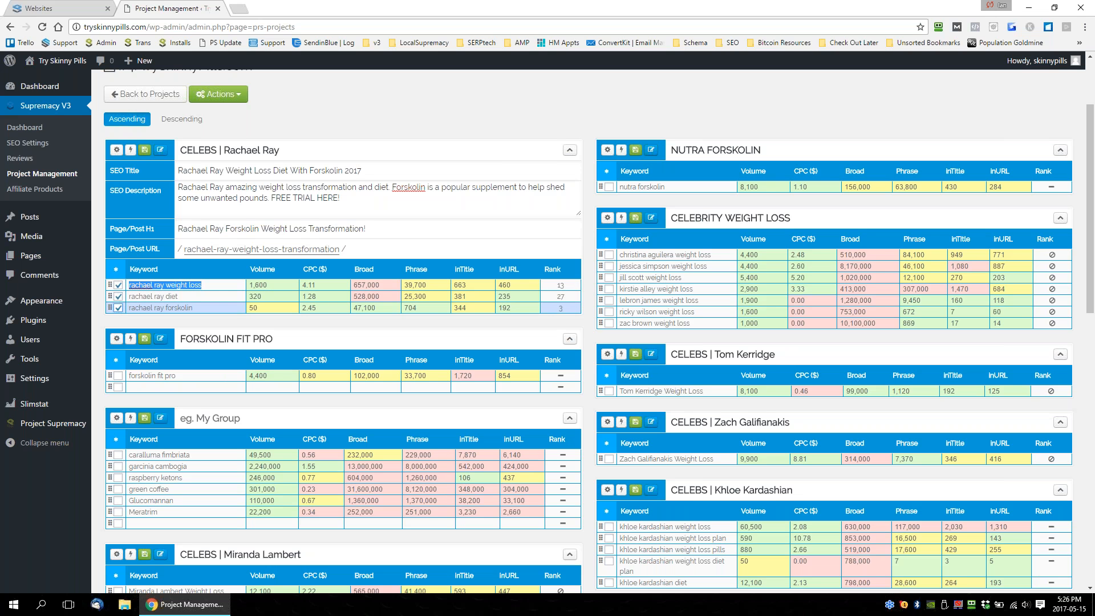
pyautogui.click(117, 150)
pyautogui.click(117, 150)
pyautogui.click(130, 150)
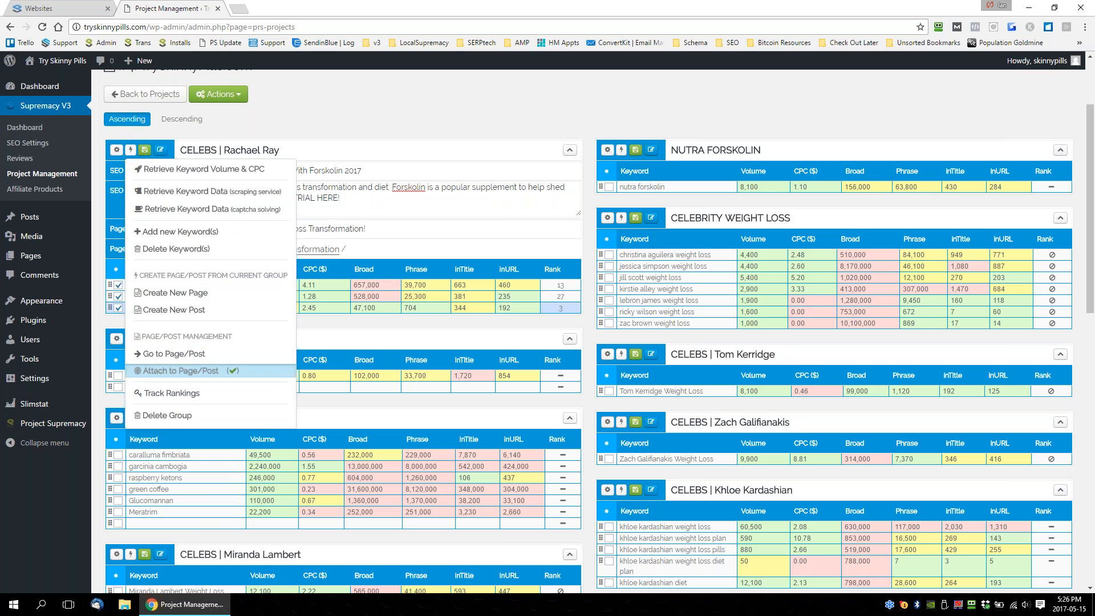
pyautogui.click(591, 273)
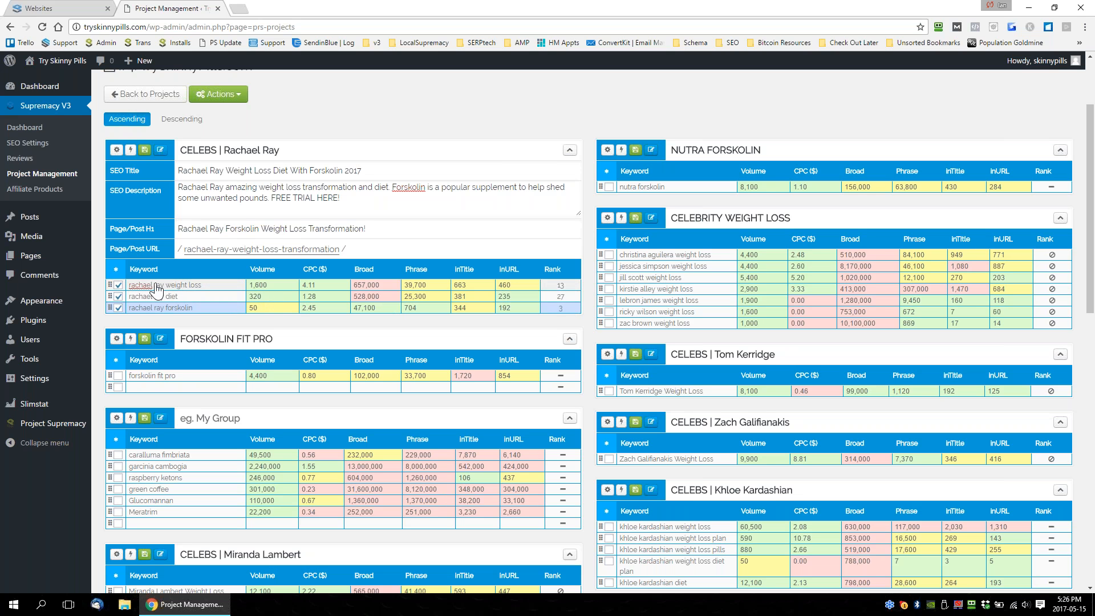
# Reword the Rachael Ray group's SEO description to begin "Rachael Ray Weight loss was an amazing transformation" and save the group.
pyautogui.moveTo(268, 172); pyautogui.dragTo(215, 192)
pyautogui.click(222, 188)
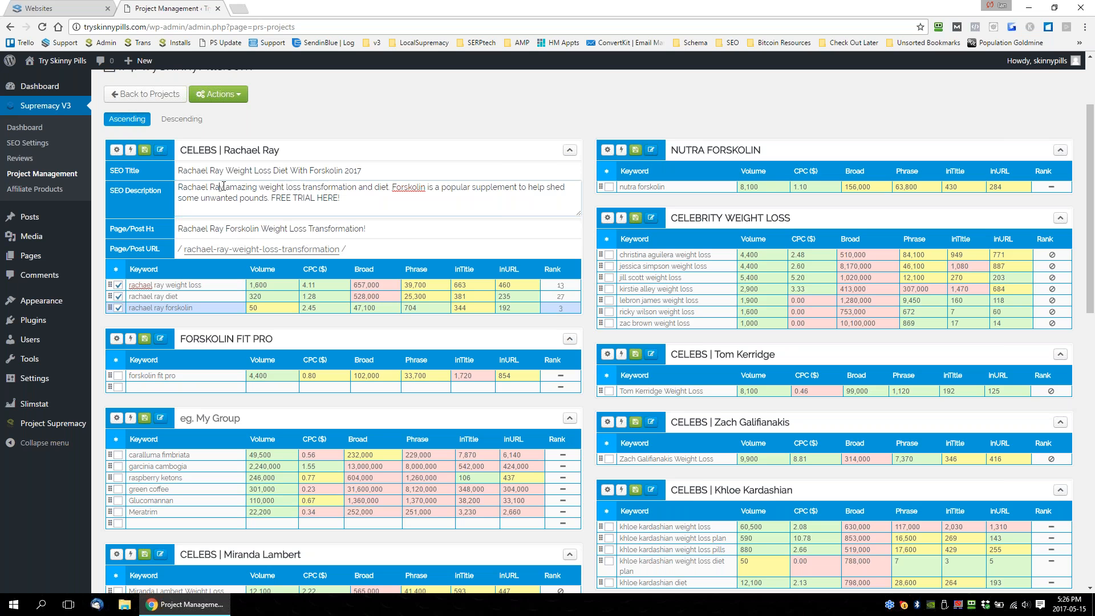
pyautogui.moveTo(224, 187); pyautogui.dragTo(263, 185)
pyautogui.press('ctrl')
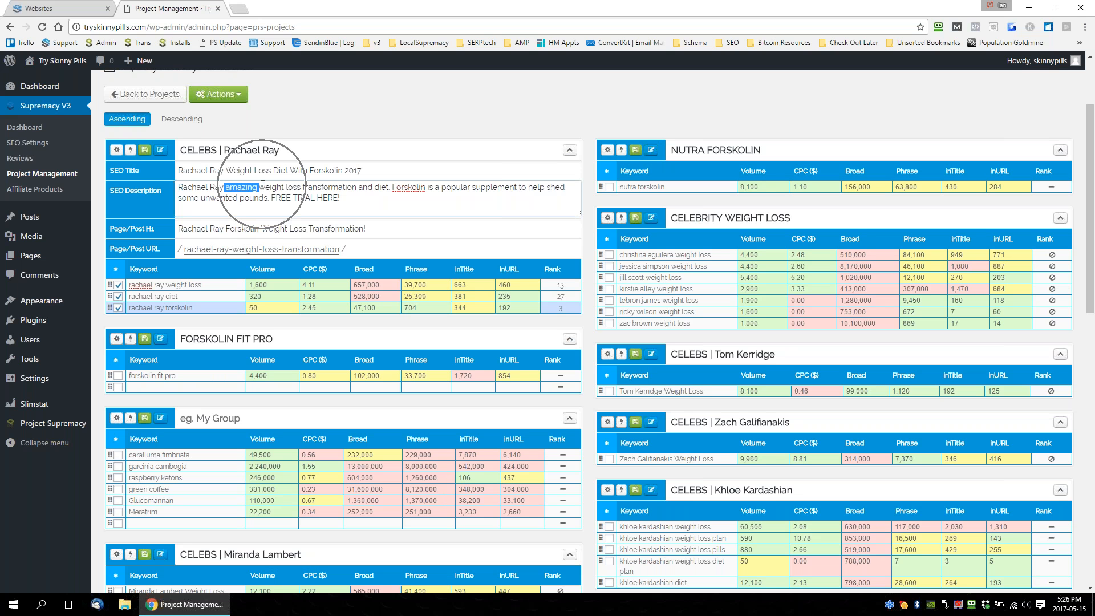
pyautogui.press('BackSpace')
pyautogui.hotkey('shift', 'Right')
pyautogui.write('W')
pyautogui.press('Right')
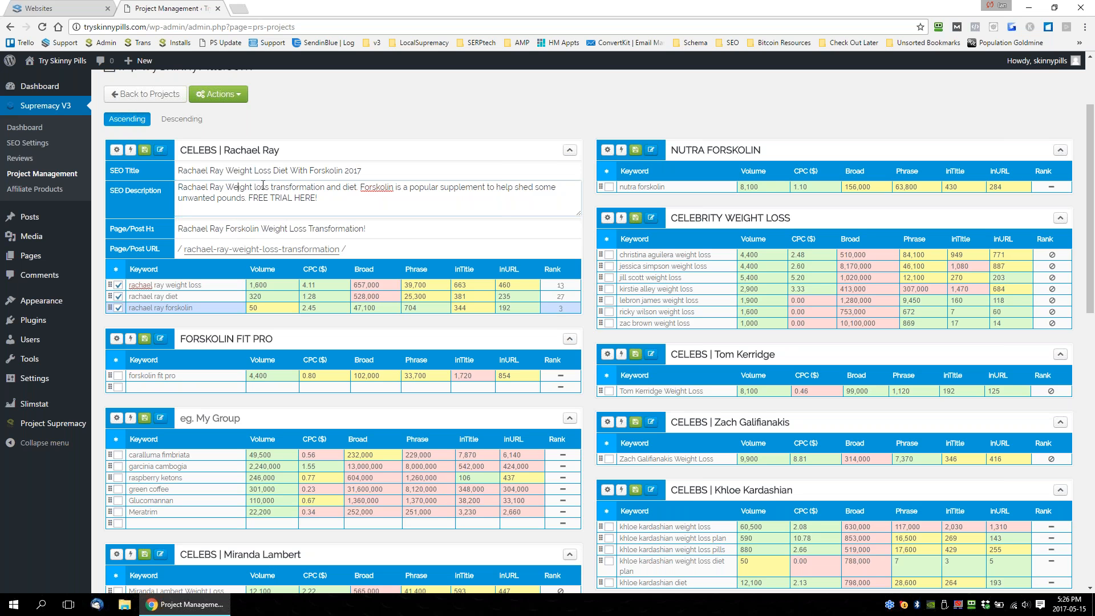
pyautogui.write('was an amaz')
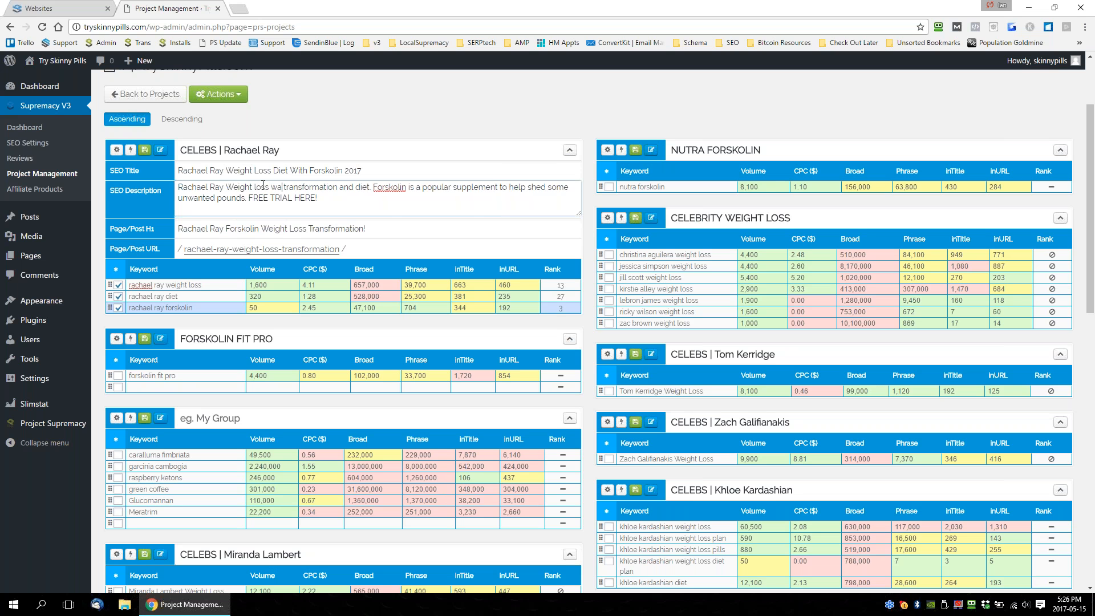
pyautogui.write('ing')
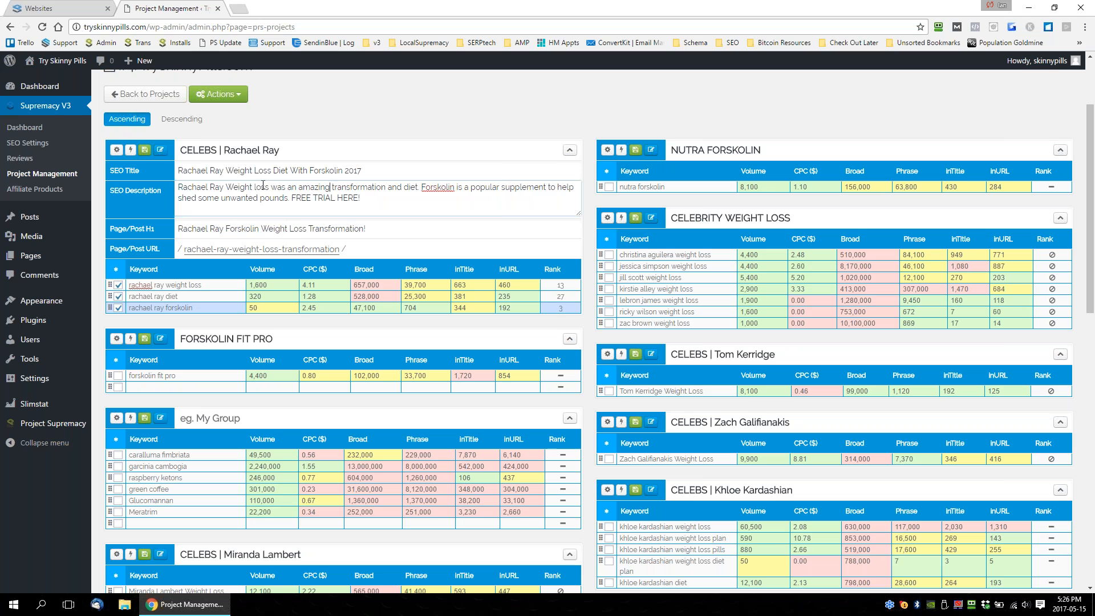
pyautogui.click(145, 149)
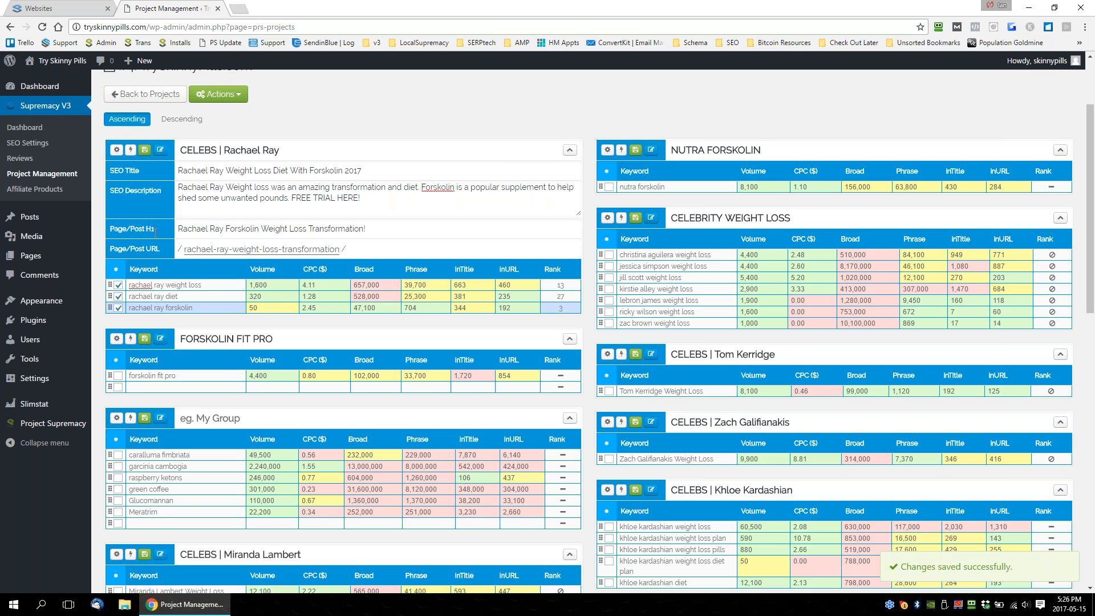
# Open the Rachael Ray group's attached page for editing and highlight "Rachael Ray Weight loss" in the project's SEO description.
pyautogui.click(131, 153)
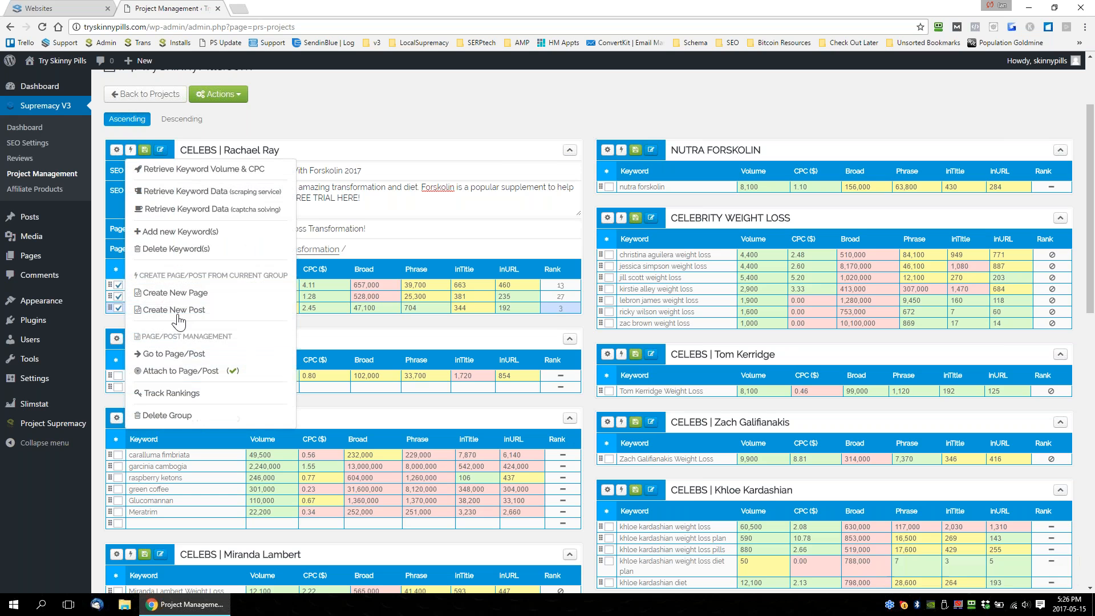
pyautogui.click(172, 354)
pyautogui.click(182, 10)
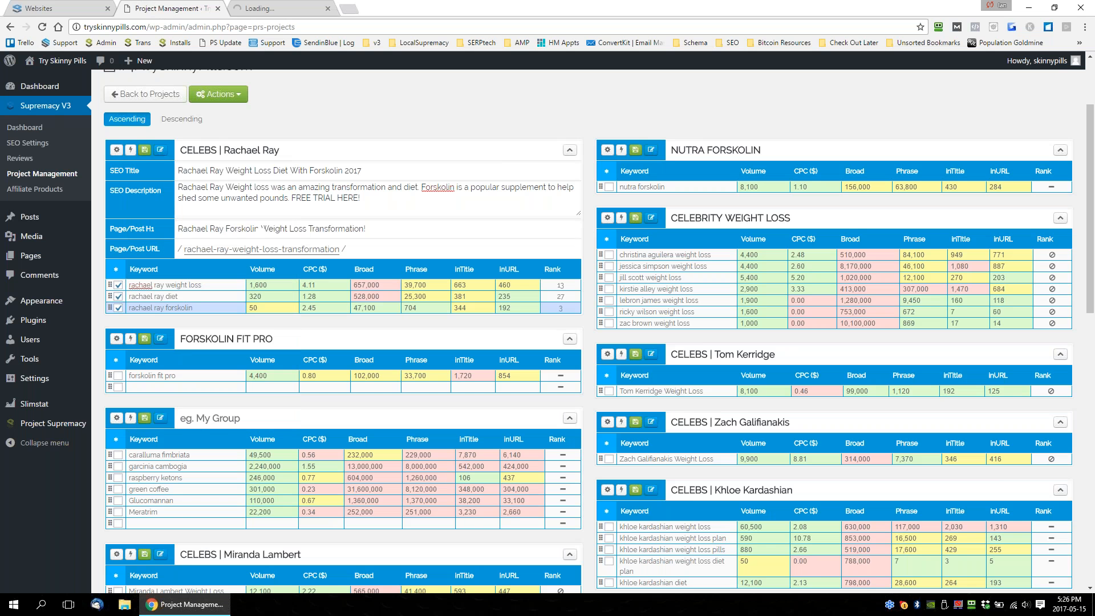
pyautogui.moveTo(179, 188); pyautogui.dragTo(279, 187)
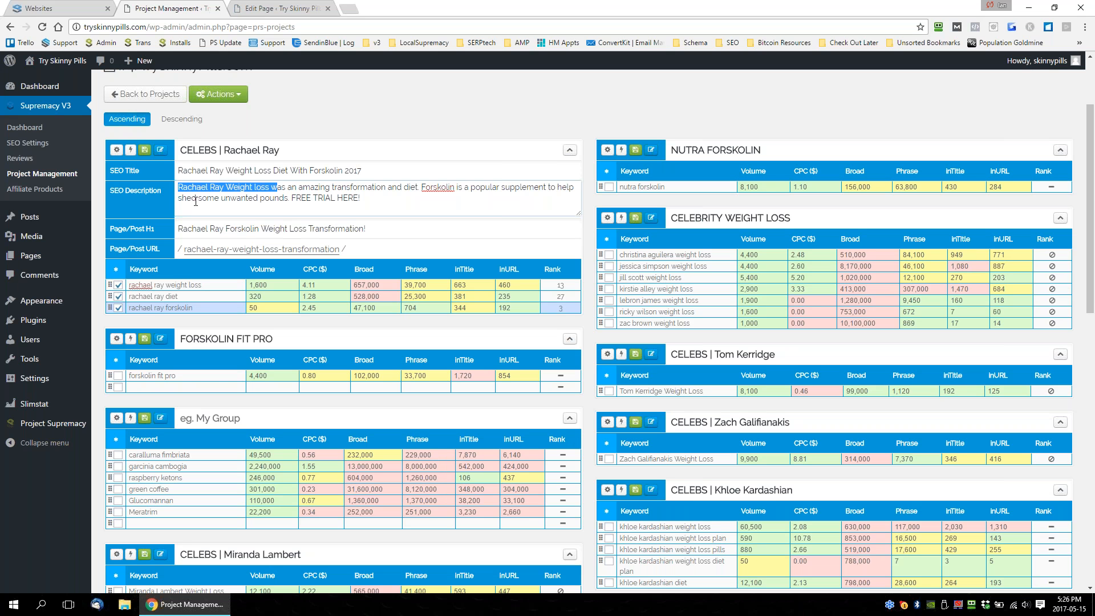
pyautogui.click(205, 285)
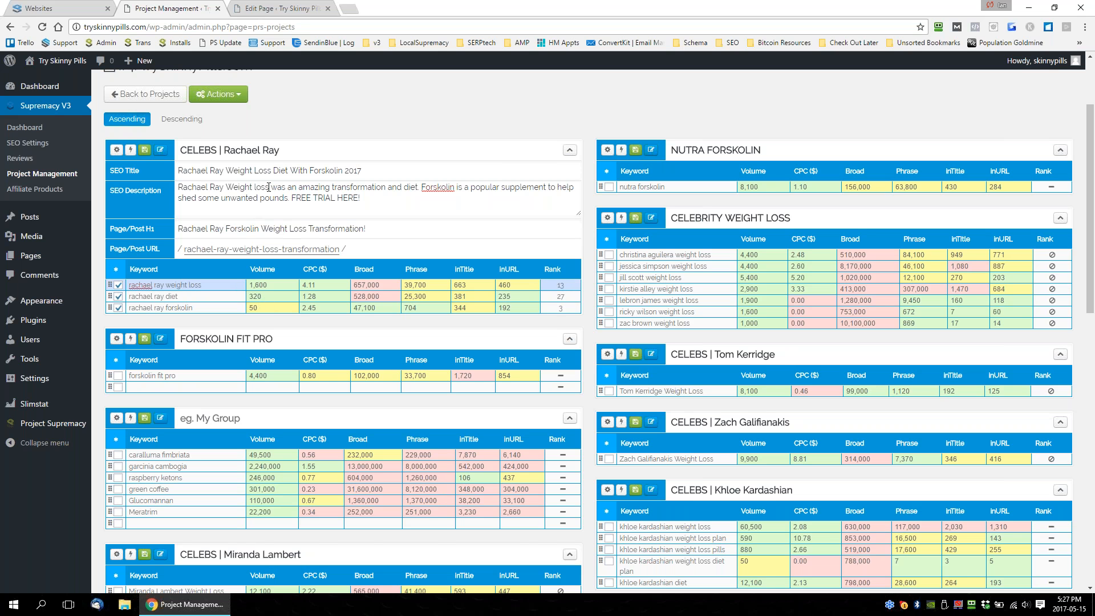
pyautogui.moveTo(268, 187); pyautogui.dragTo(144, 184)
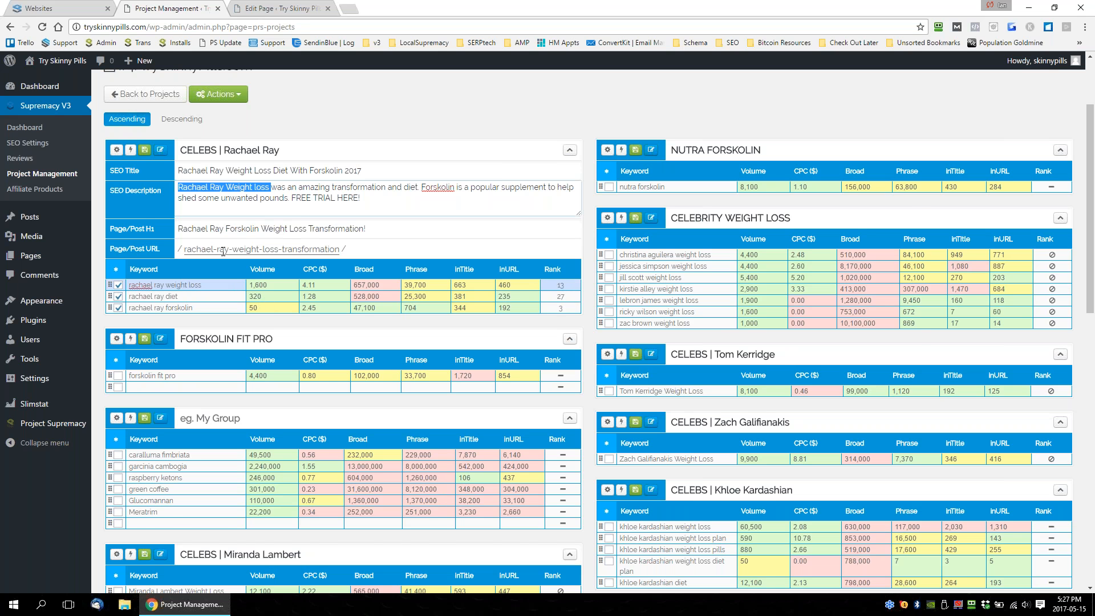
# Examine the edited page's On Page SEO search preview and highlight "Rachael Ray Weight loss" in its description.
pyautogui.click(293, 8)
pyautogui.scroll(-15, 925, 312)
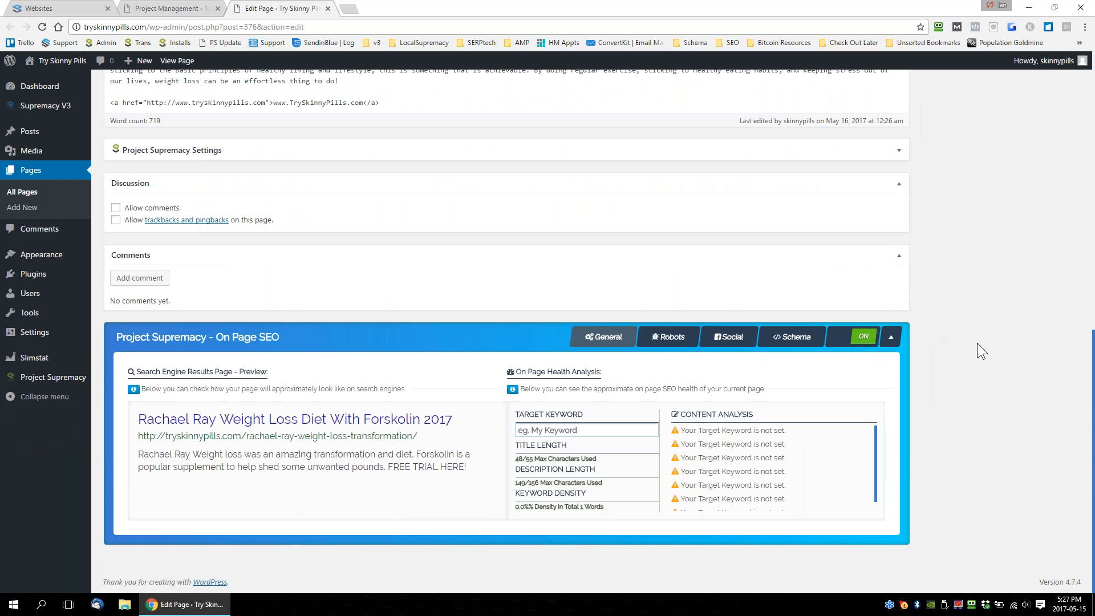
pyautogui.click(169, 452)
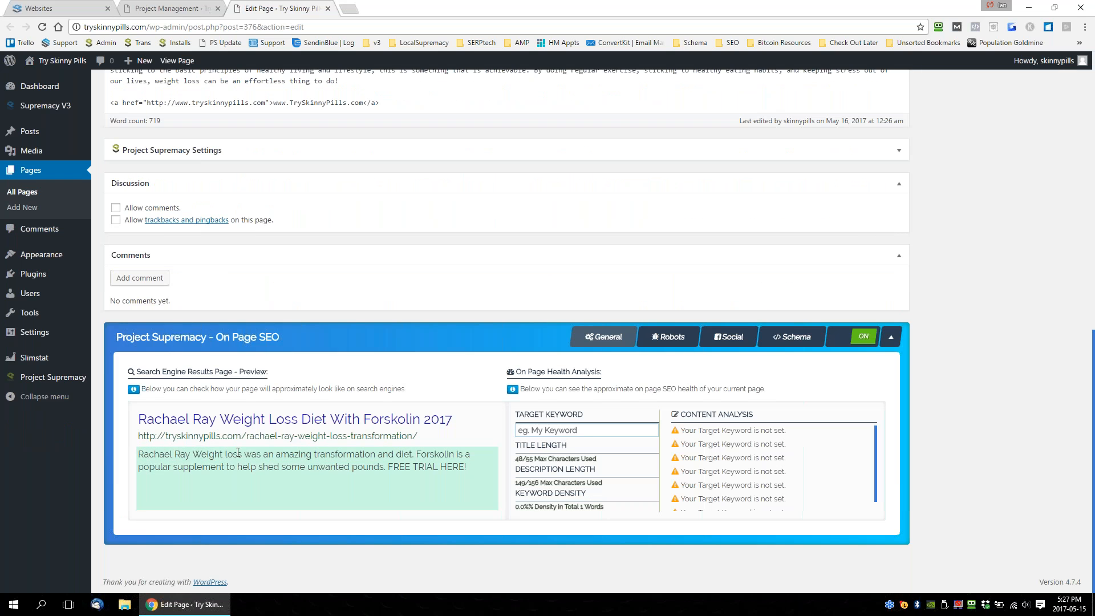
pyautogui.moveTo(242, 452); pyautogui.dragTo(139, 452)
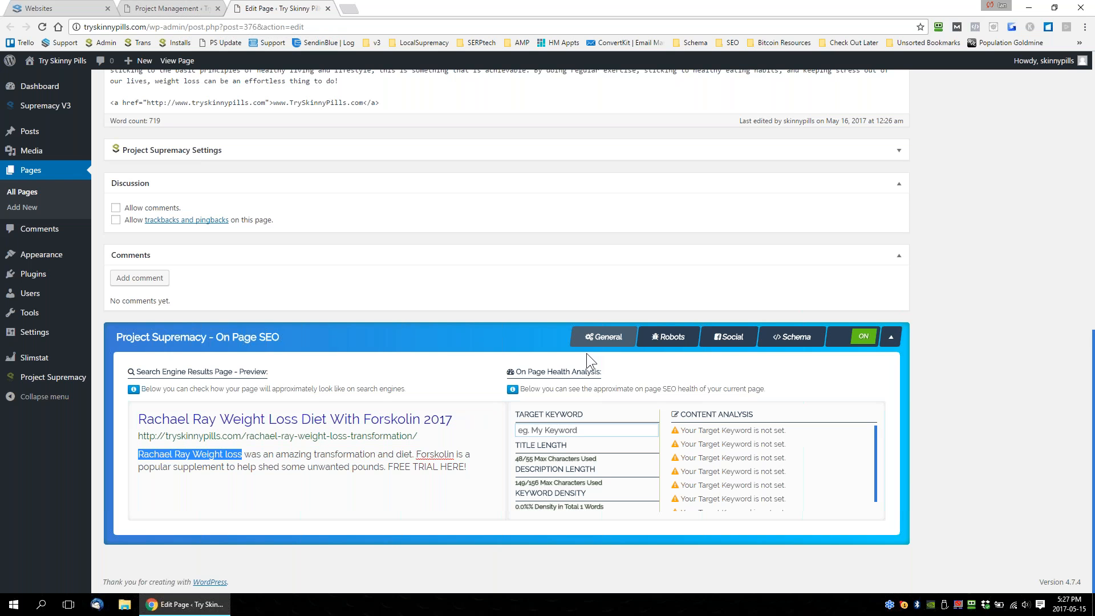
# Return to the project and collapse the eg. My Group, Miranda Lambert, Melissa McCarthy, Chumlee and Kelly Osbourne keyword groups.
pyautogui.click(188, 8)
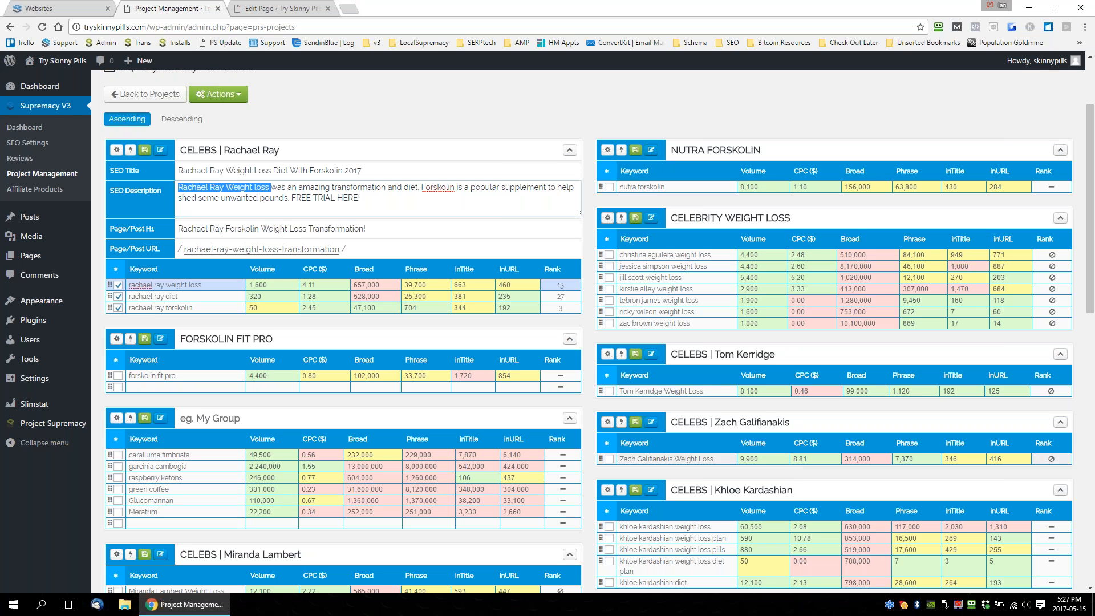
pyautogui.scroll(-1, 590, 416)
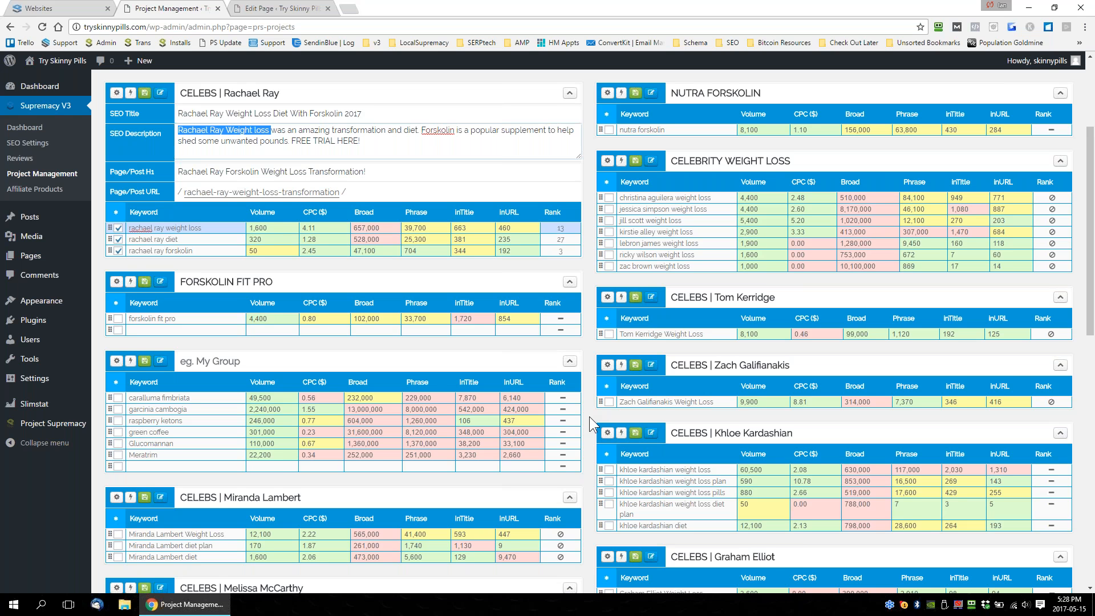
pyautogui.scroll(-8, 590, 417)
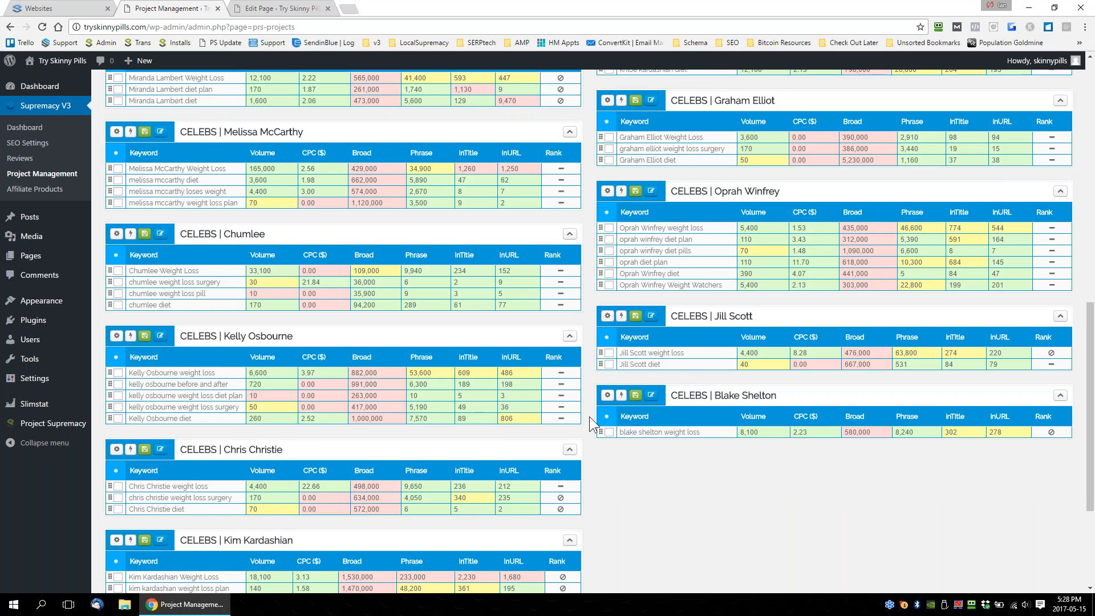
pyautogui.scroll(8, 590, 417)
pyautogui.scroll(3, 590, 417)
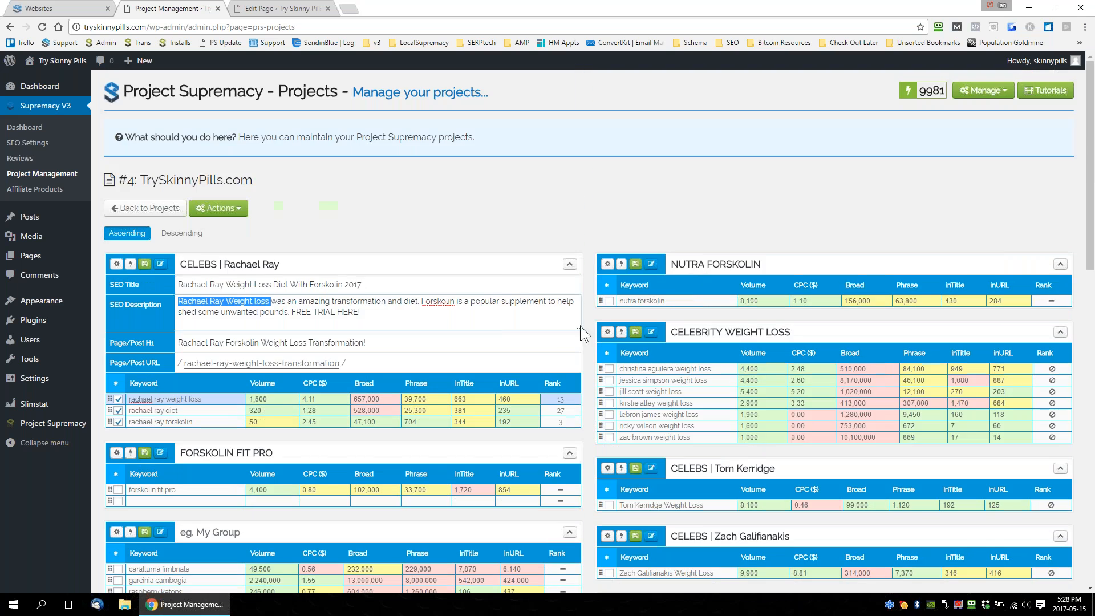
pyautogui.click(570, 532)
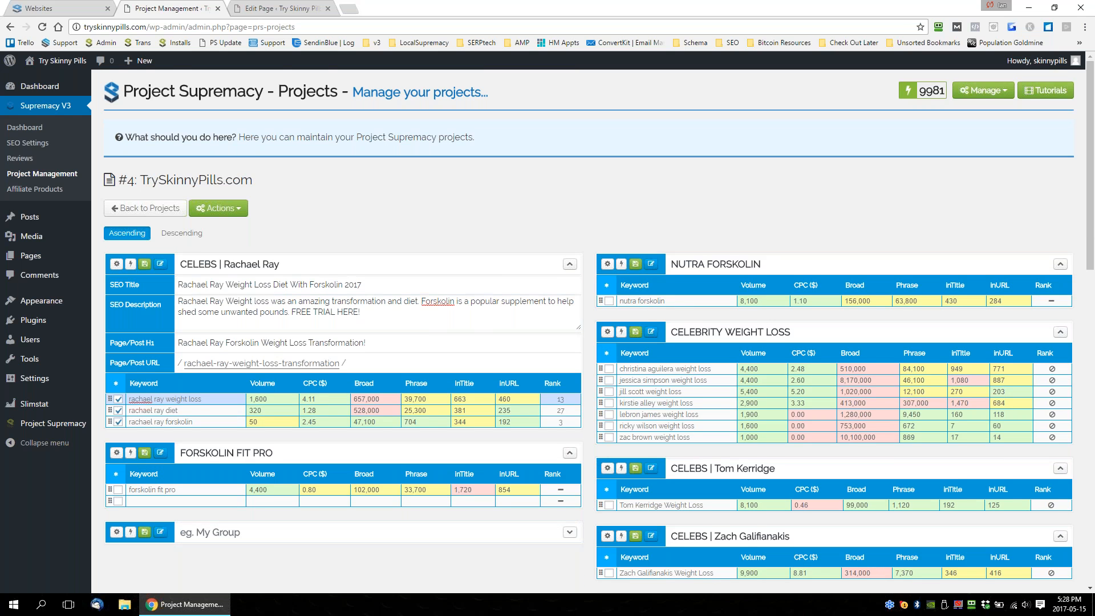
pyautogui.scroll(-2, 588, 519)
pyautogui.click(570, 454)
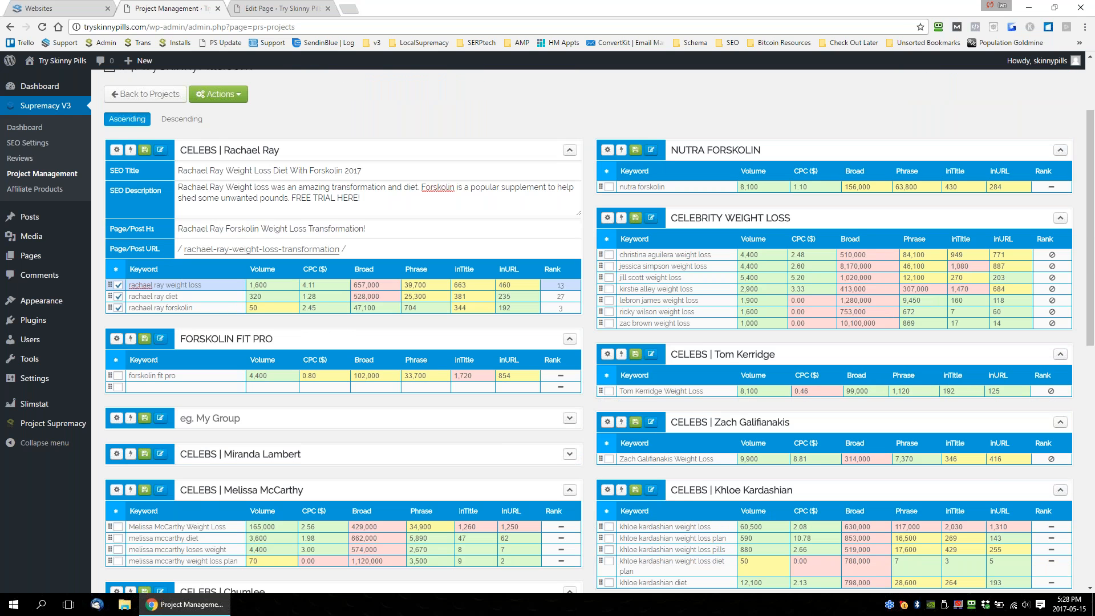
pyautogui.click(570, 490)
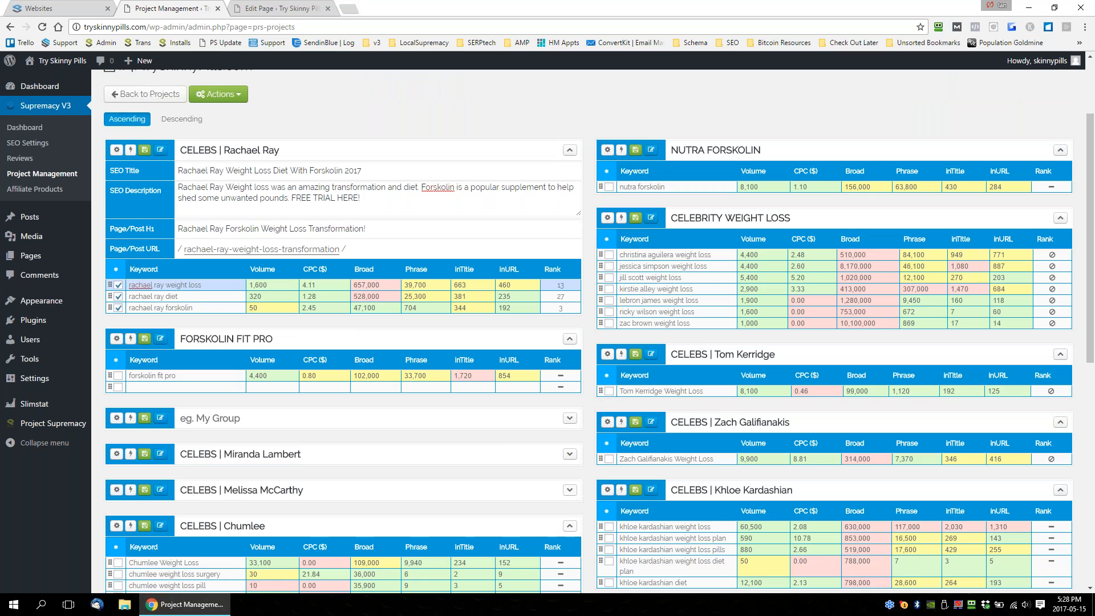
pyautogui.click(570, 526)
pyautogui.click(570, 562)
# Collapse the Chris Christie and Kim Kardashian keyword groups.
pyautogui.scroll(-5, 589, 536)
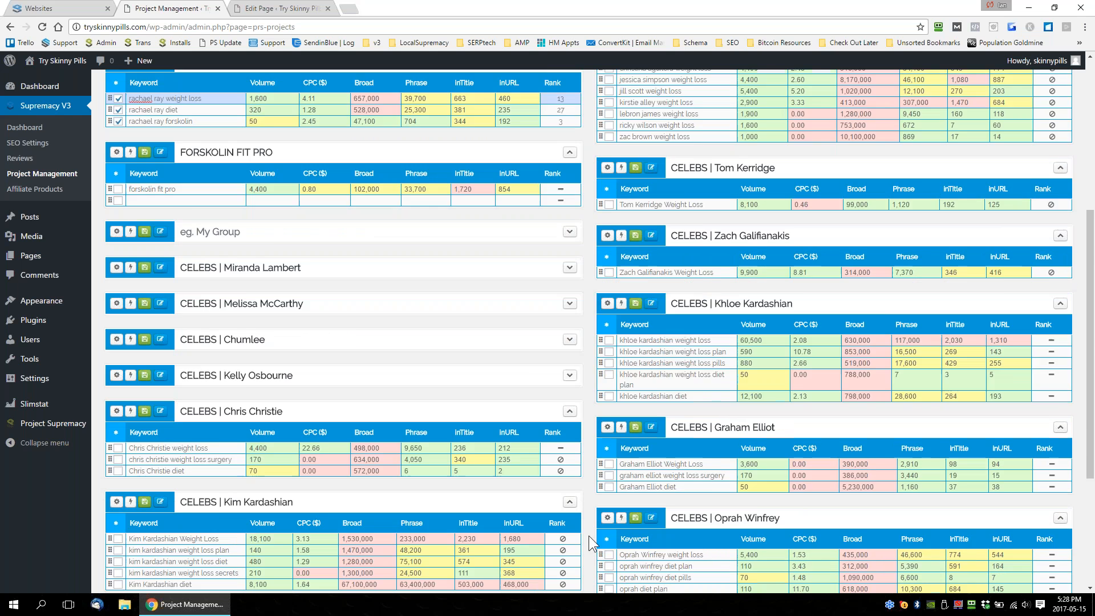
pyautogui.click(570, 313)
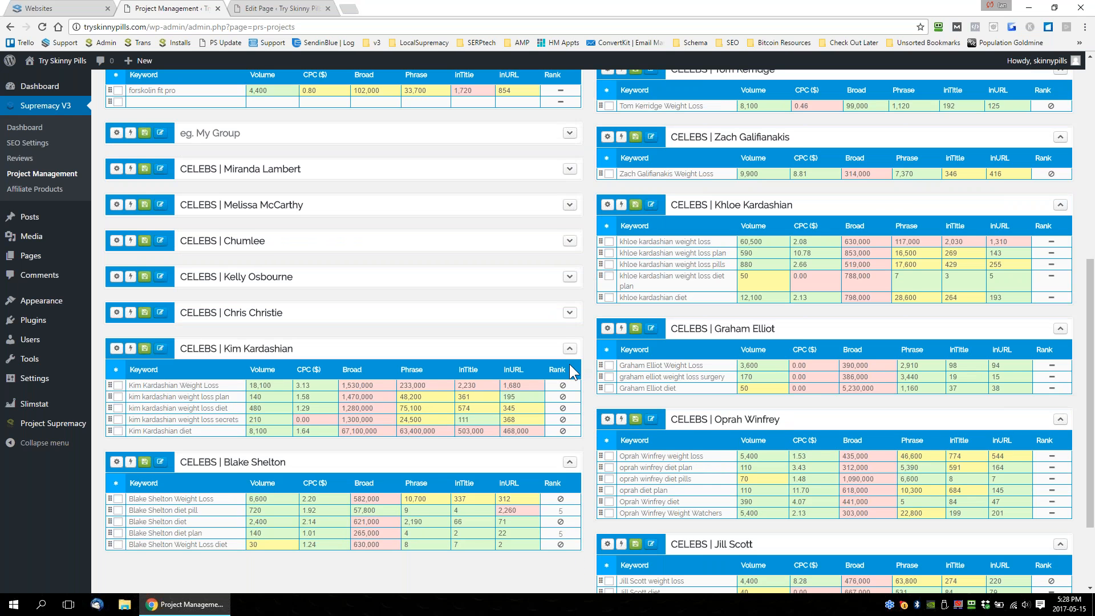
pyautogui.click(569, 350)
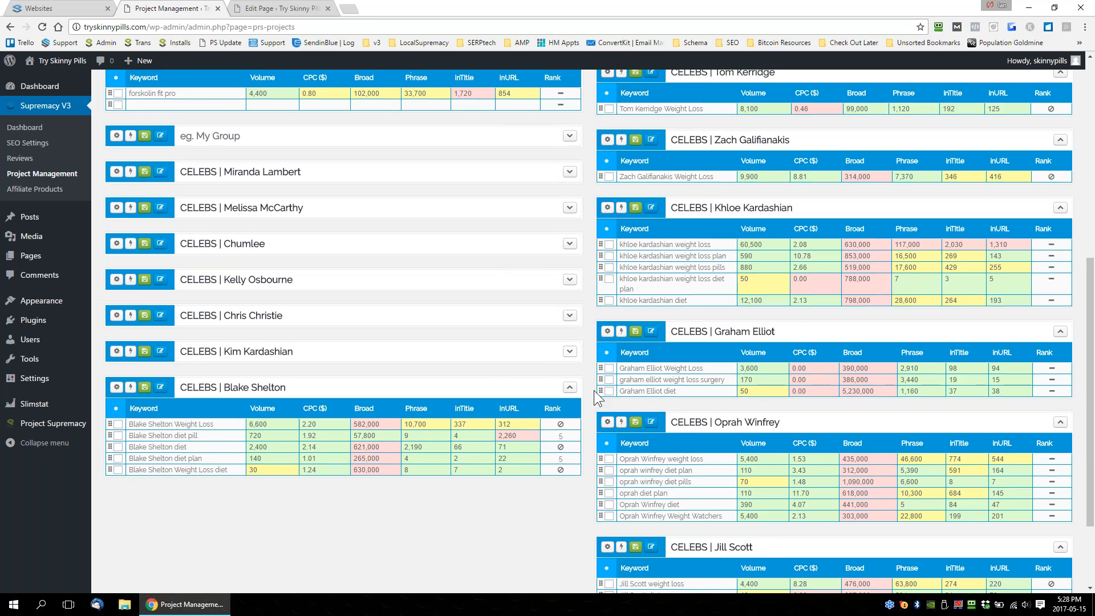
# Select all five keywords in the CELEBS | Khloe Kardashian group.
pyautogui.scroll(4, 594, 391)
pyautogui.scroll(-2, 594, 390)
pyautogui.click(609, 411)
pyautogui.click(609, 390)
pyautogui.click(609, 378)
pyautogui.click(609, 367)
pyautogui.click(609, 355)
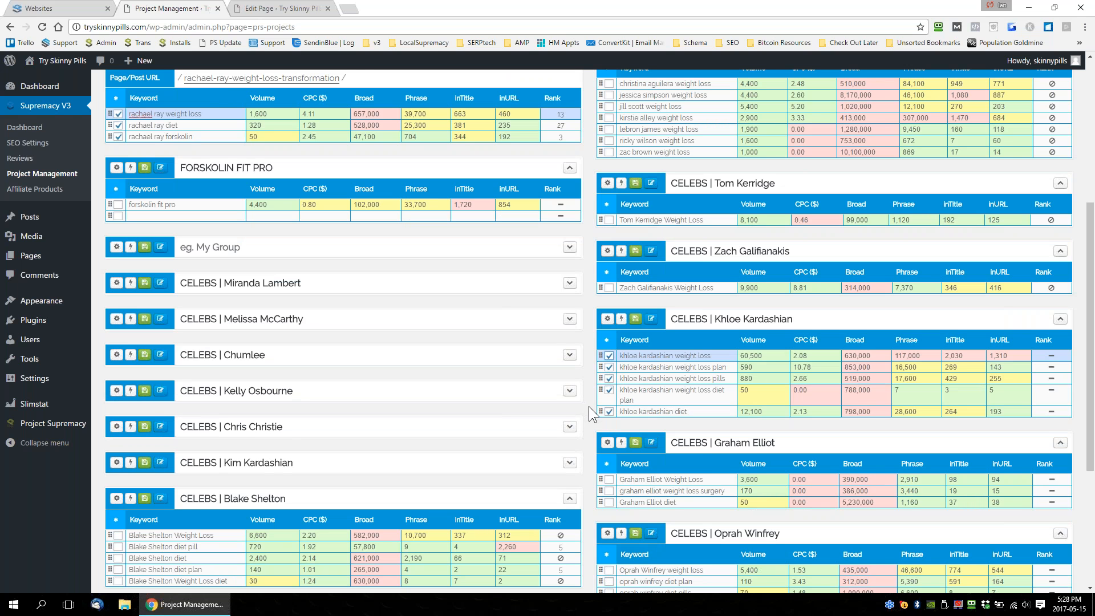
# Filter the managed websites list by "spray" and open the direct admin login of sprayfoaminsulationedmonton.net.
pyautogui.scroll(4, 588, 406)
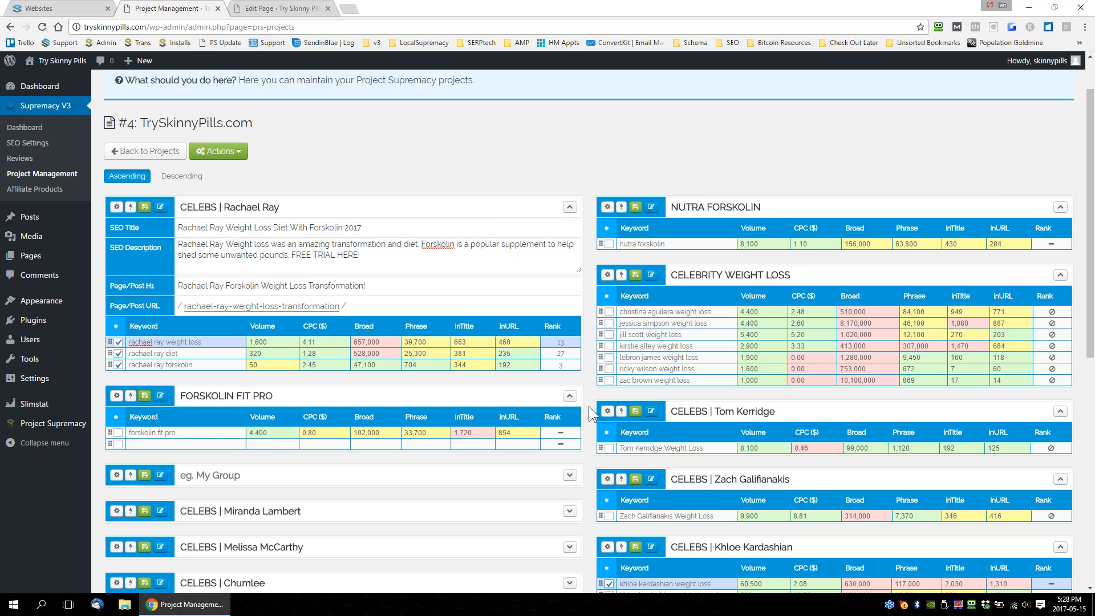
pyautogui.click(57, 9)
pyautogui.click(819, 111)
pyautogui.write('s')
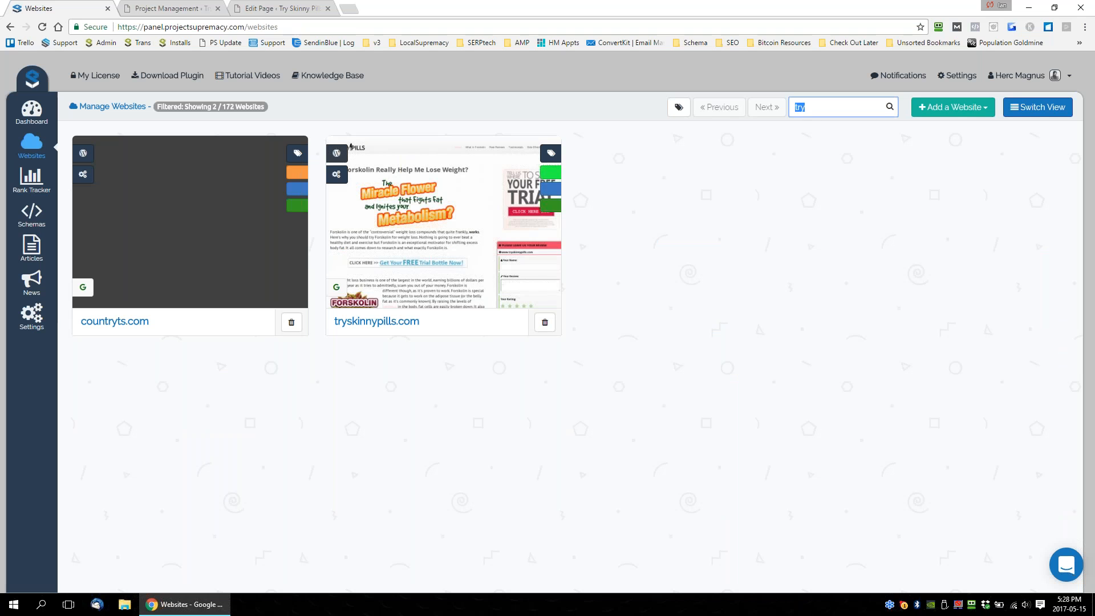
pyautogui.write('pray')
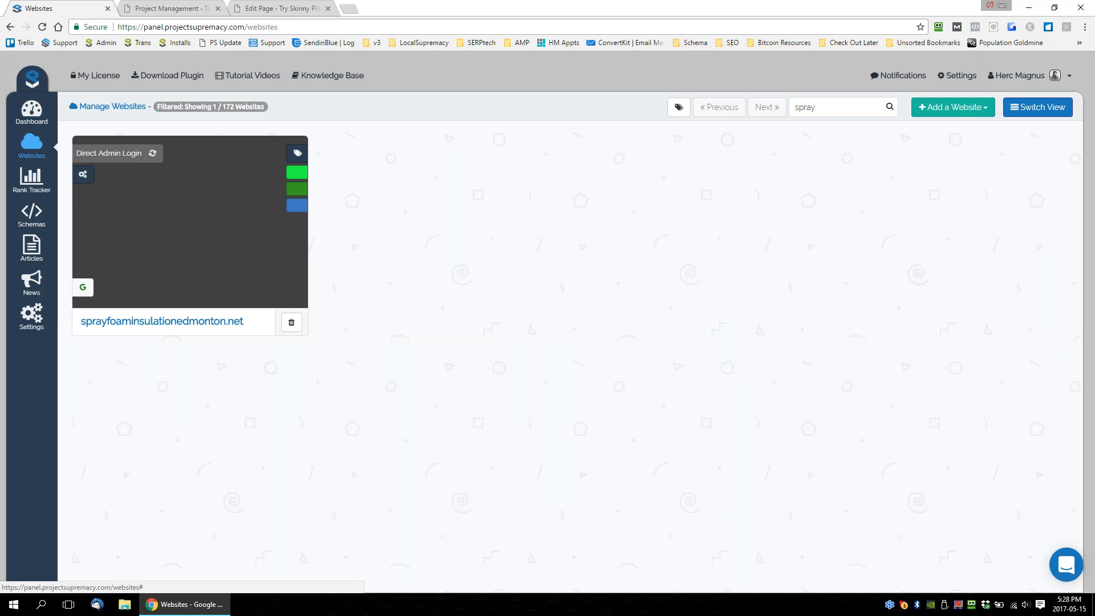
pyautogui.click(168, 8)
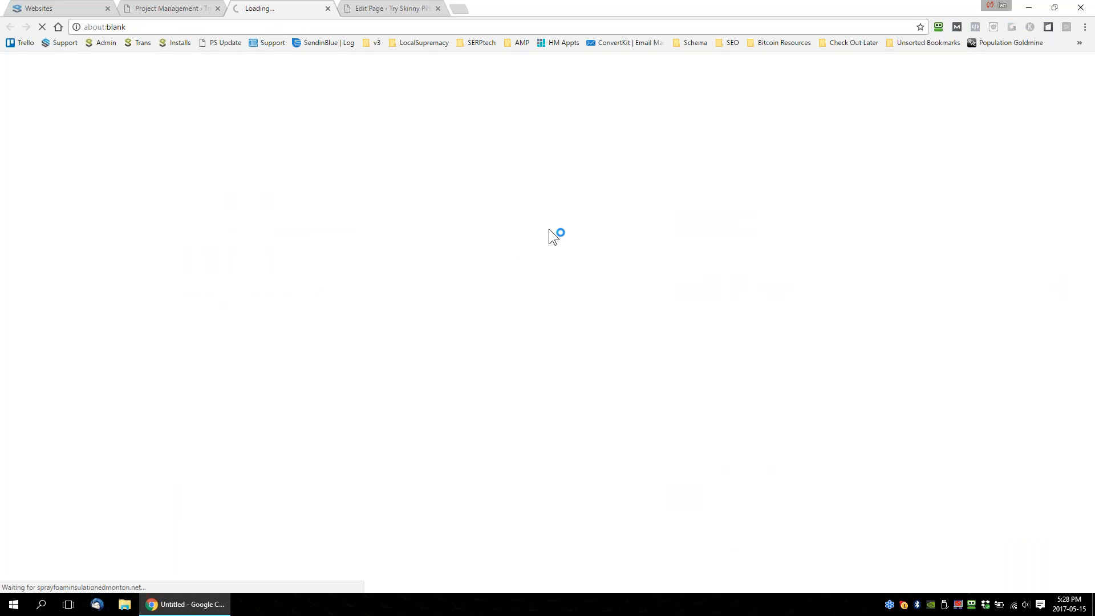
# Return to the TrySkinnyPills.com project, highlight the CELEBS | Rachael Ray SEO title and bring up the page editor's search preview.
pyautogui.click(179, 10)
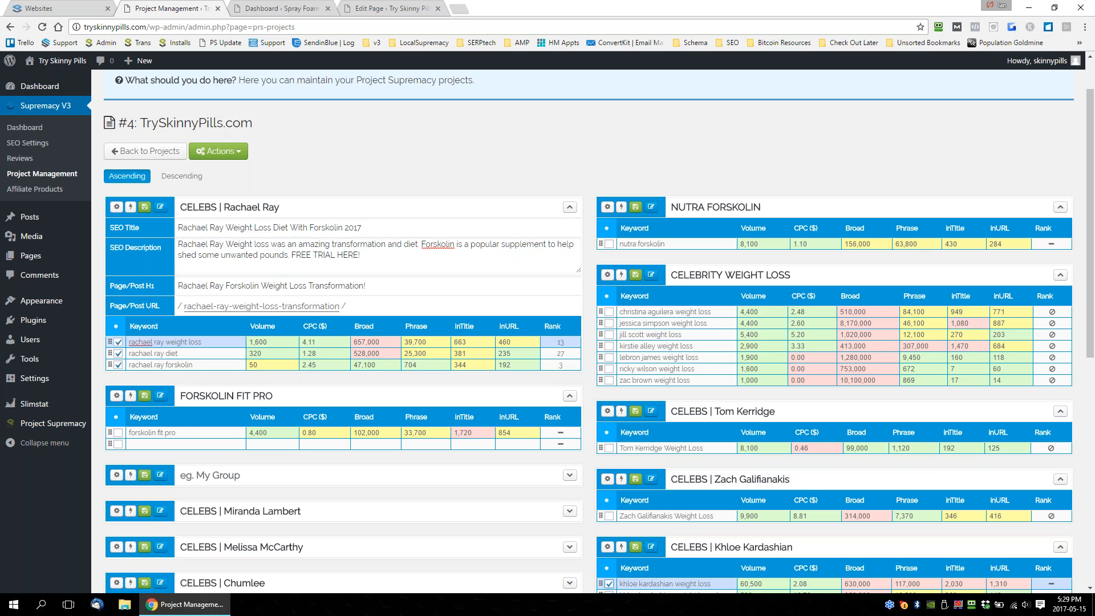
pyautogui.moveTo(180, 227); pyautogui.dragTo(362, 228)
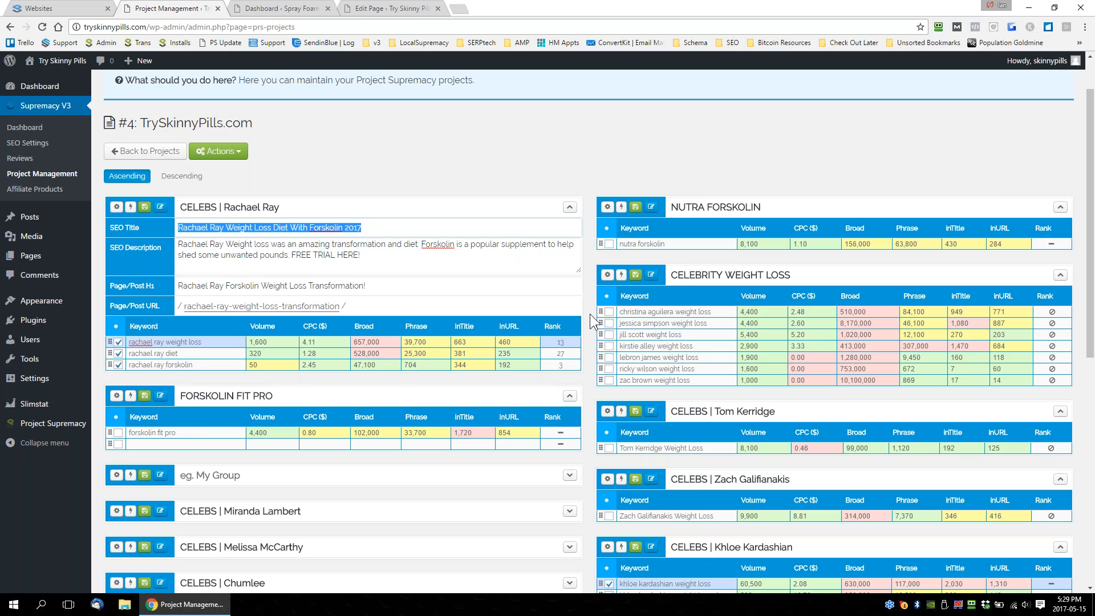
pyautogui.scroll(-2, 590, 313)
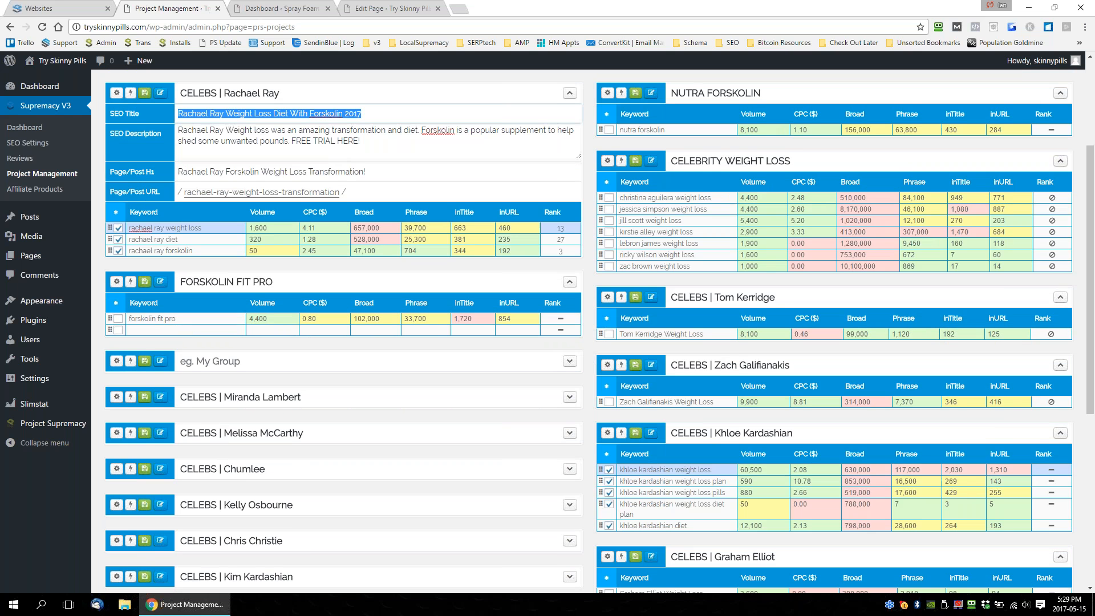
pyautogui.scroll(1, 590, 331)
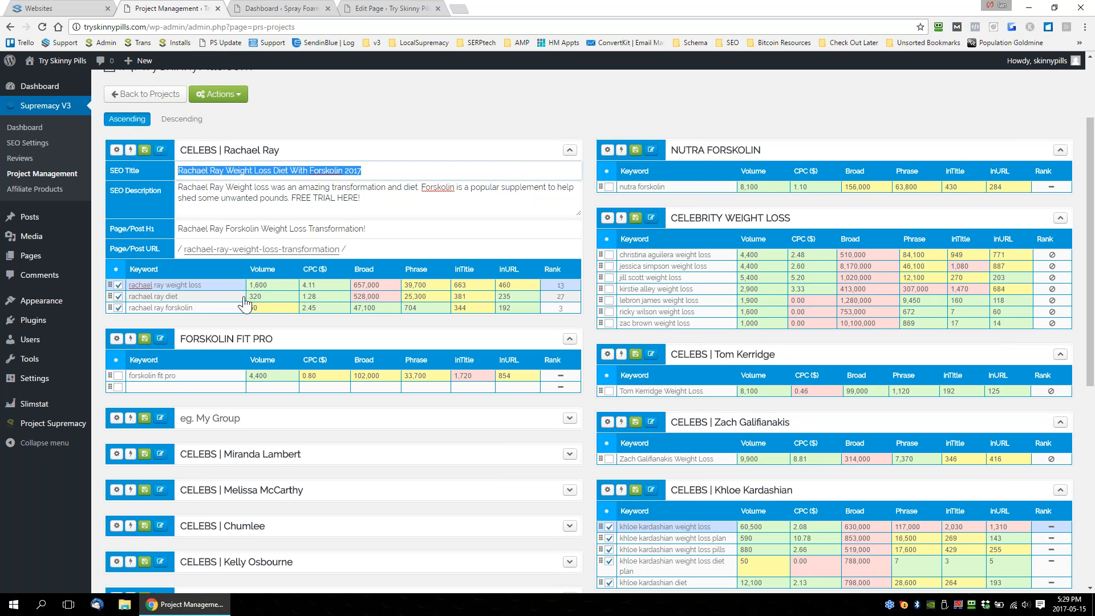
pyautogui.click(352, 8)
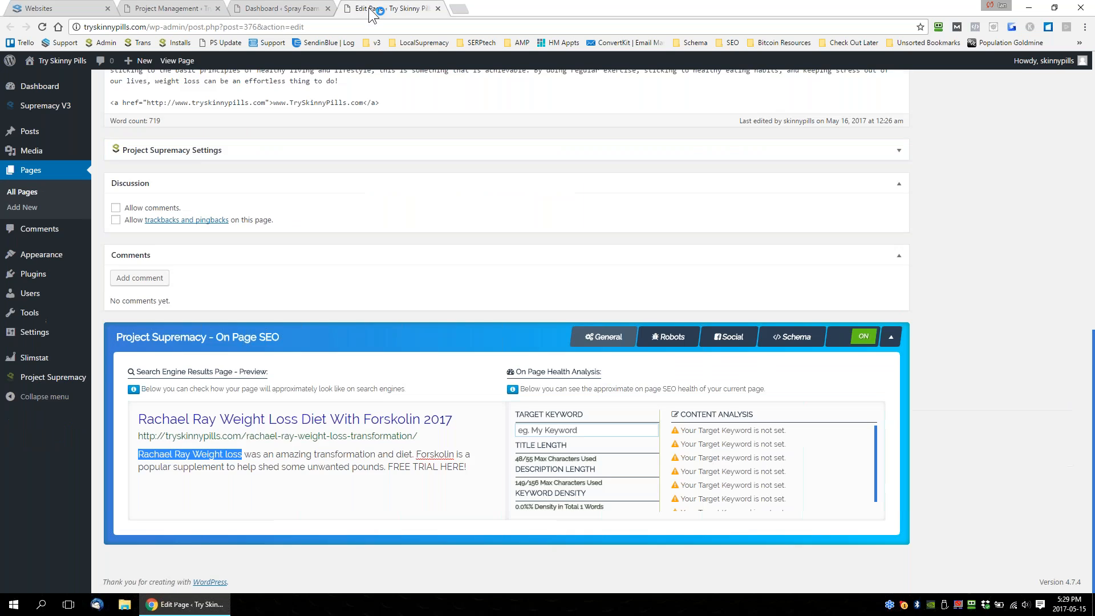
# View Project Management on the Spray Foam Insulation Edmonton site, close that site and return to the TrySkinnyPills.com project.
pyautogui.click(291, 9)
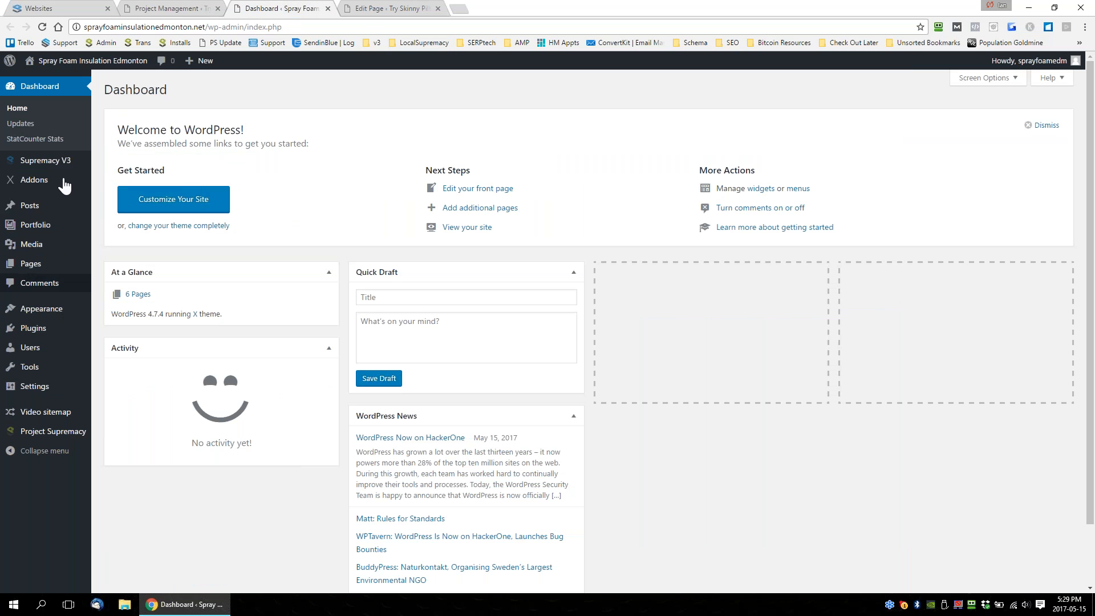
pyautogui.moveTo(49, 163)
pyautogui.click(123, 209)
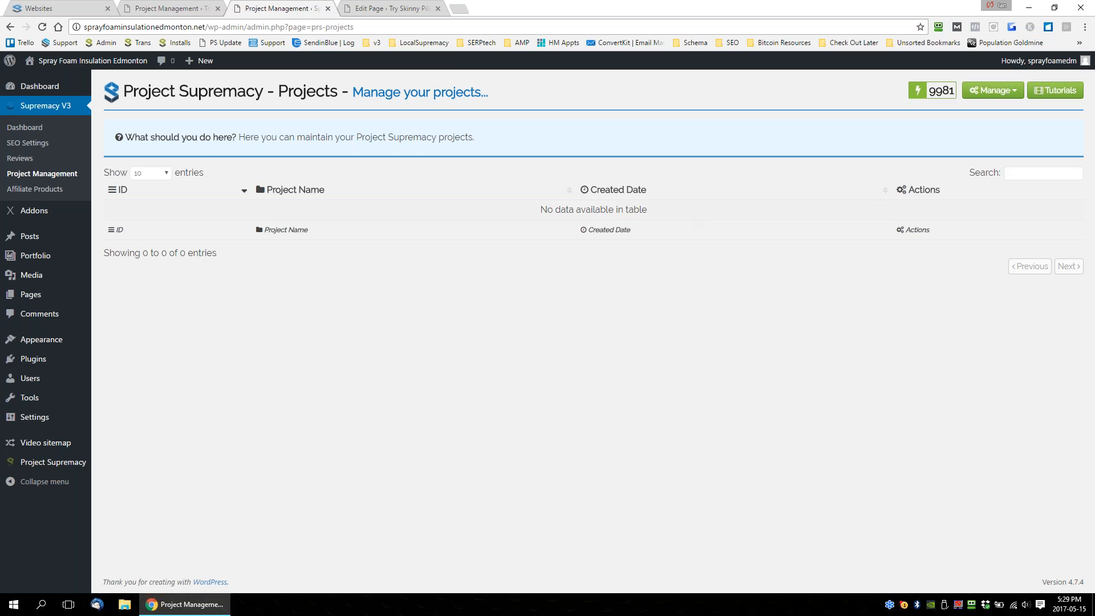
pyautogui.click(328, 8)
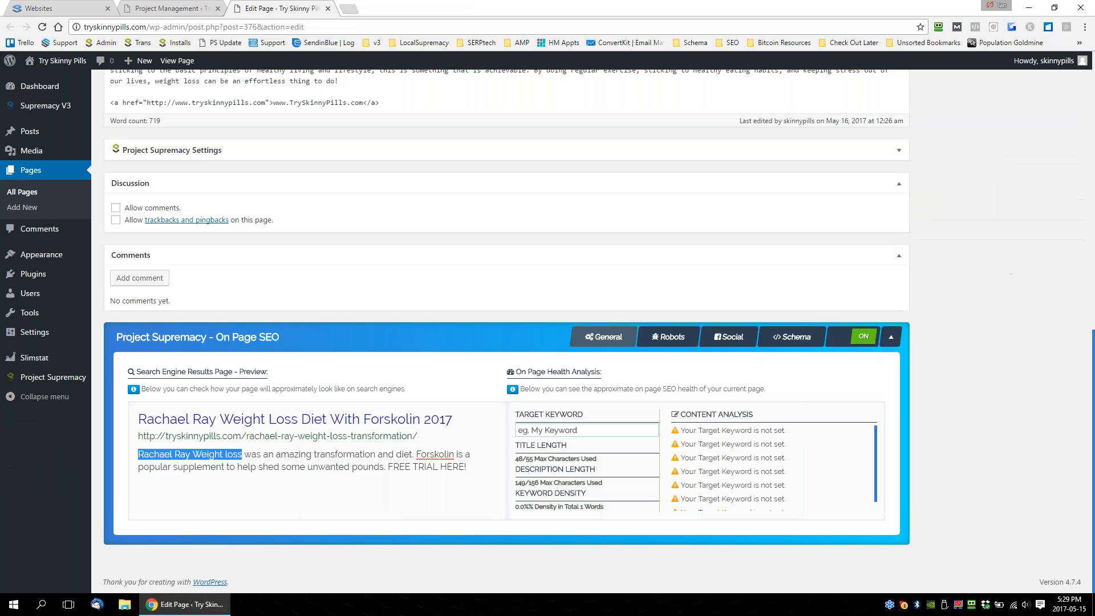
pyautogui.click(169, 8)
# Collapse the CELEBS | Rachael Ray and FORSKOLIN FIT PRO keyword groups and re-expand the Rachael Ray group.
pyautogui.click(568, 152)
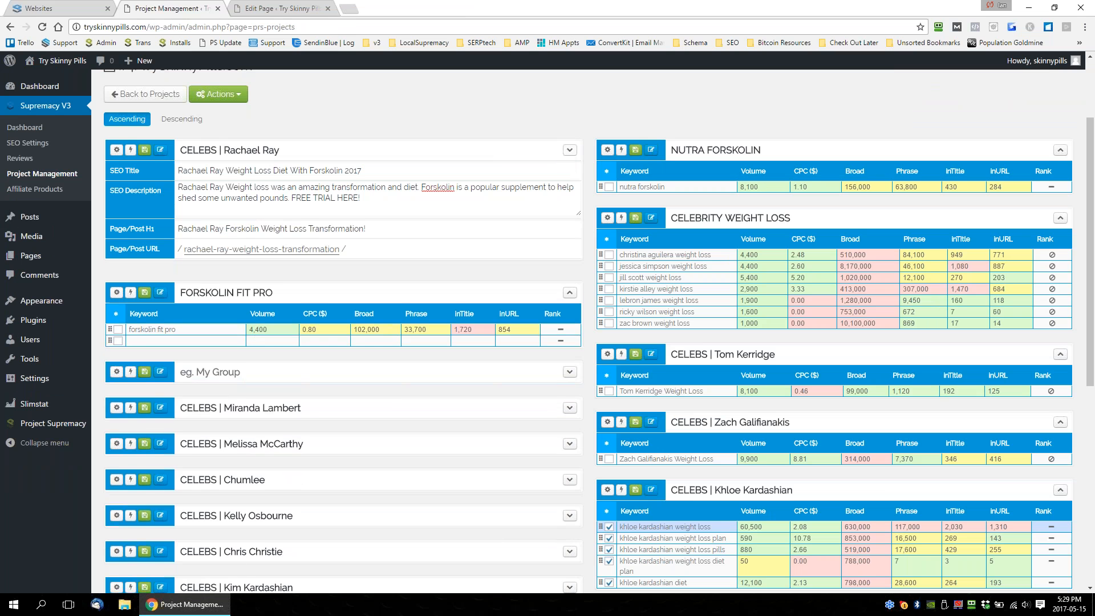
pyautogui.click(571, 285)
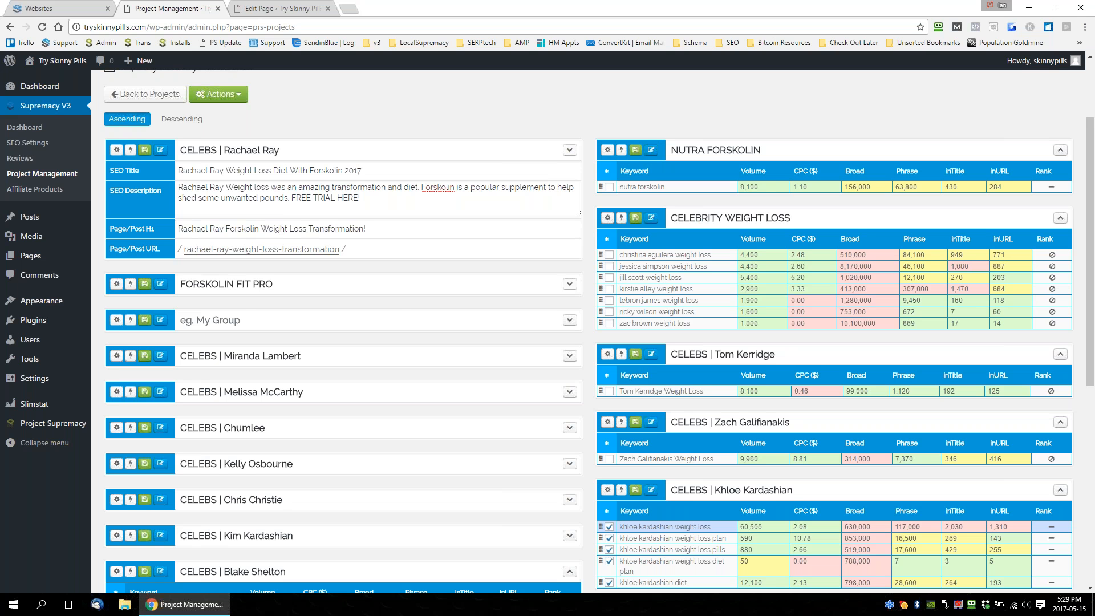
pyautogui.click(570, 150)
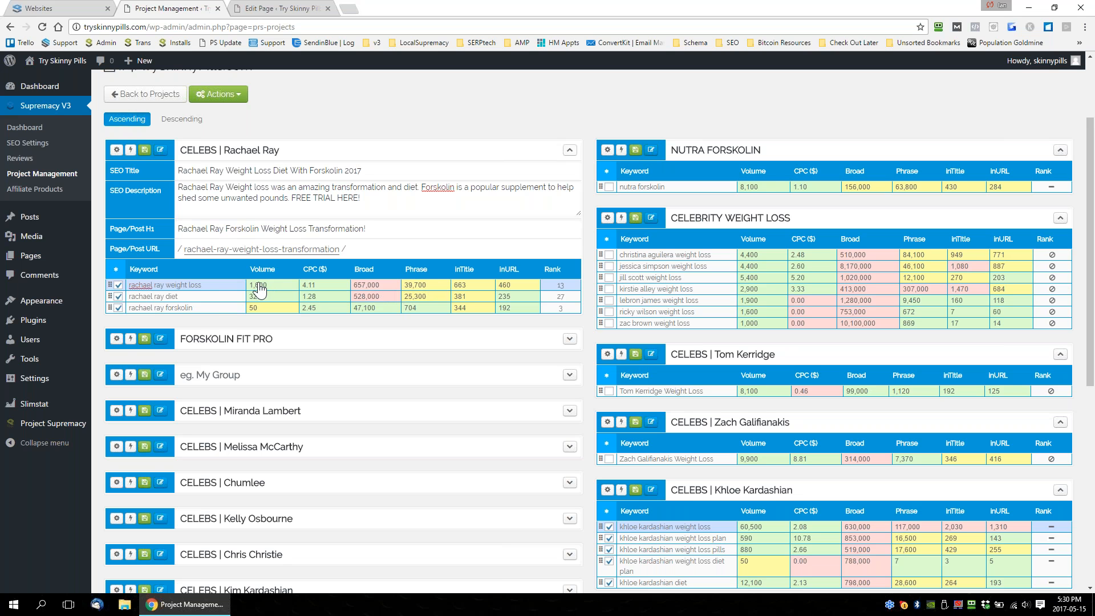
# Highlight the keywords "rachael ray weight loss", "rachael ray diet" and "rachael ray forskolin" in turn in the CELEBS | Rachael Ray group.
pyautogui.moveTo(207, 285); pyautogui.dragTo(128, 285)
pyautogui.moveTo(218, 285); pyautogui.dragTo(121, 287)
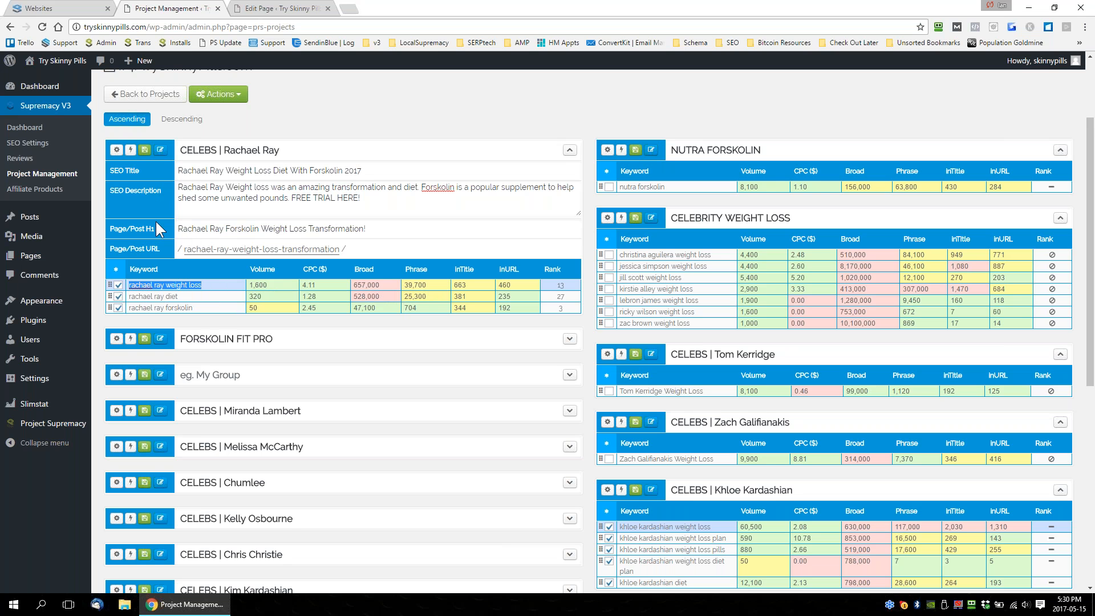
pyautogui.moveTo(197, 308); pyautogui.dragTo(124, 317)
pyautogui.moveTo(197, 300); pyautogui.dragTo(122, 305)
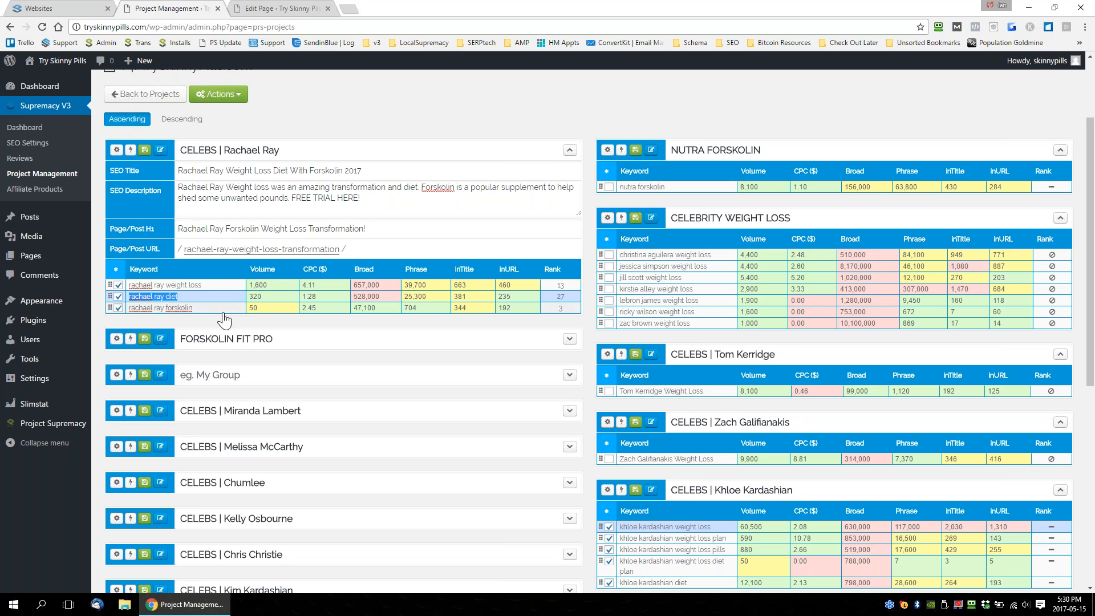
pyautogui.click(190, 312)
pyautogui.moveTo(190, 313); pyautogui.dragTo(120, 315)
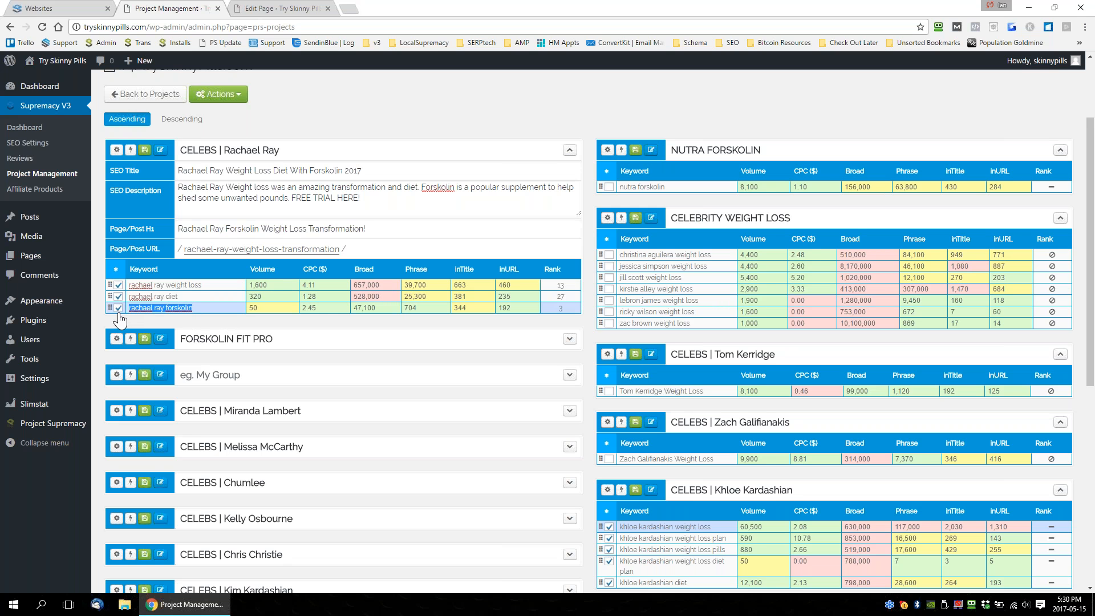
pyautogui.click(194, 312)
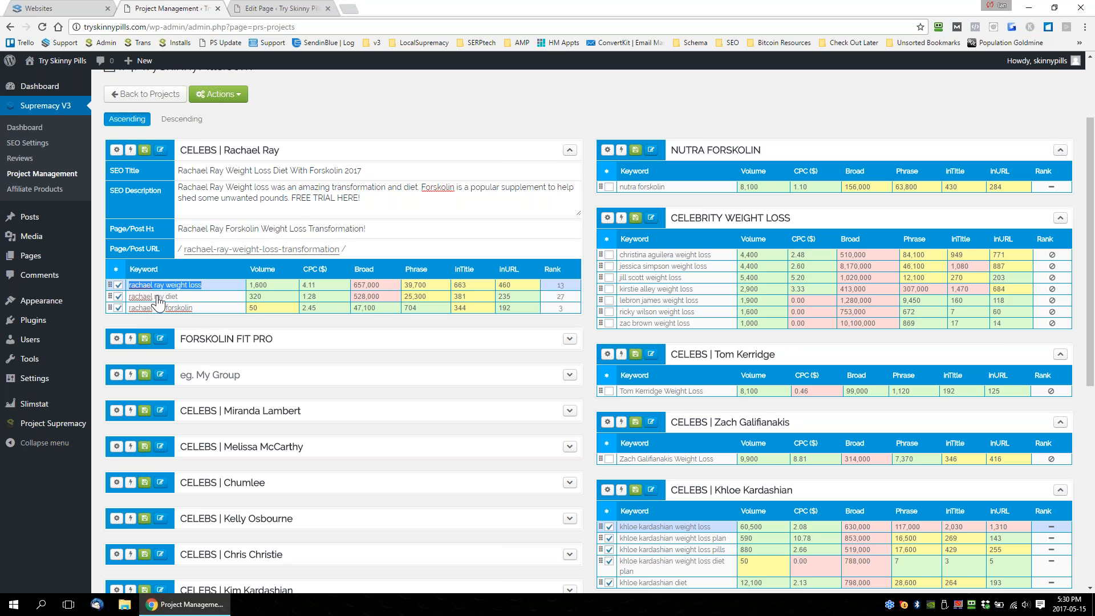
pyautogui.moveTo(178, 299); pyautogui.dragTo(114, 301)
pyautogui.moveTo(192, 308); pyautogui.dragTo(126, 309)
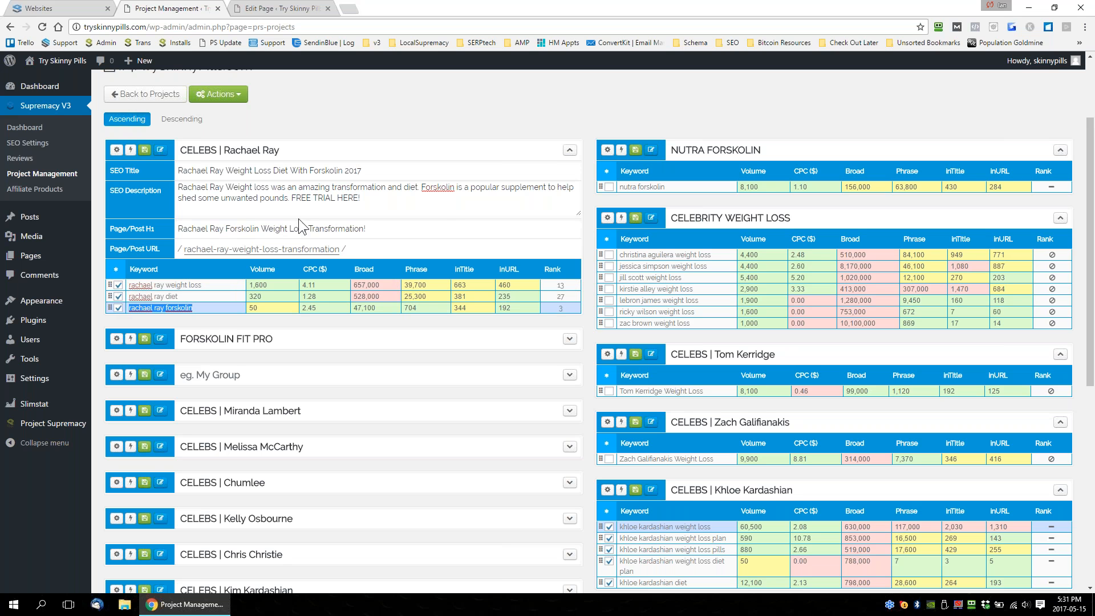
# Review the project's available actions and expand the FORSKOLIN FIT PRO keyword group.
pyautogui.click(219, 96)
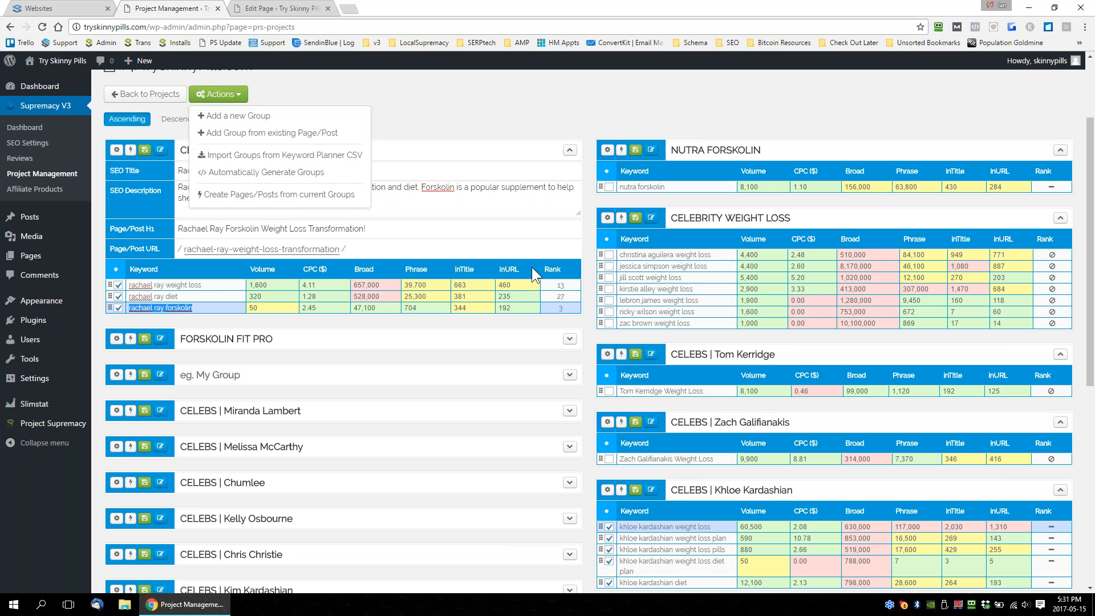
pyautogui.click(588, 271)
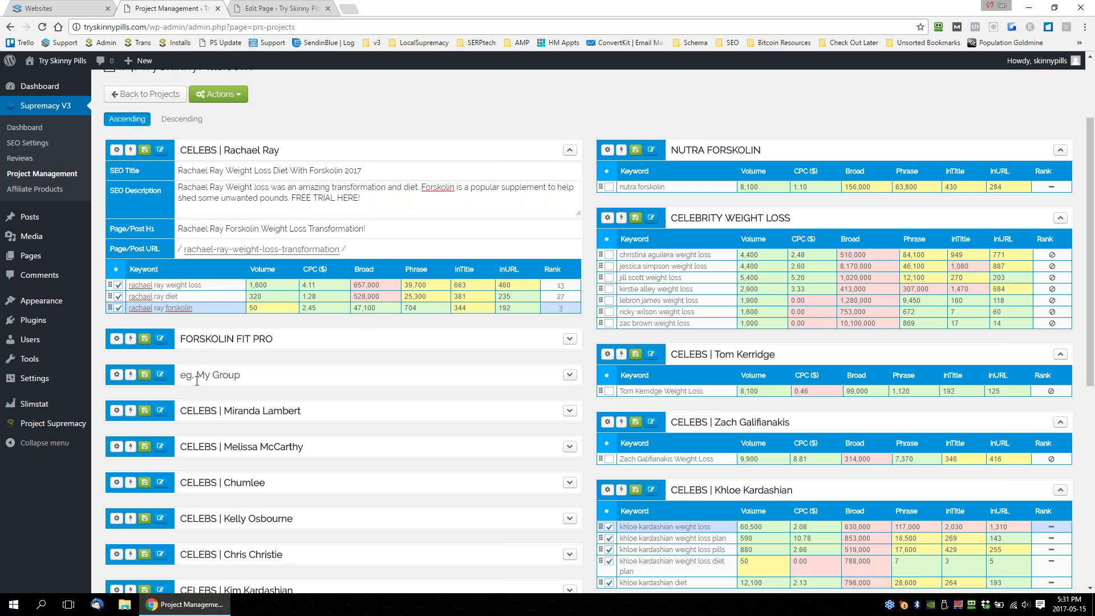
pyautogui.click(570, 339)
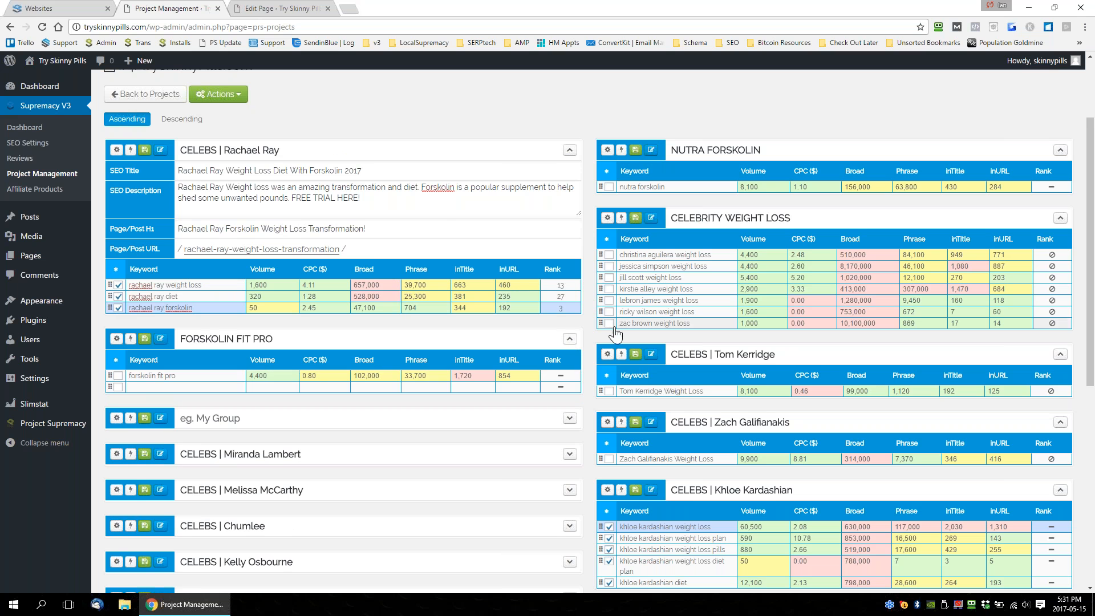
# Select "christina aguilera weight loss" in the CELEBRITY WEIGHT LOSS group, show the group's SEO fields and review its available actions.
pyautogui.moveTo(824, 216); pyautogui.dragTo(654, 207)
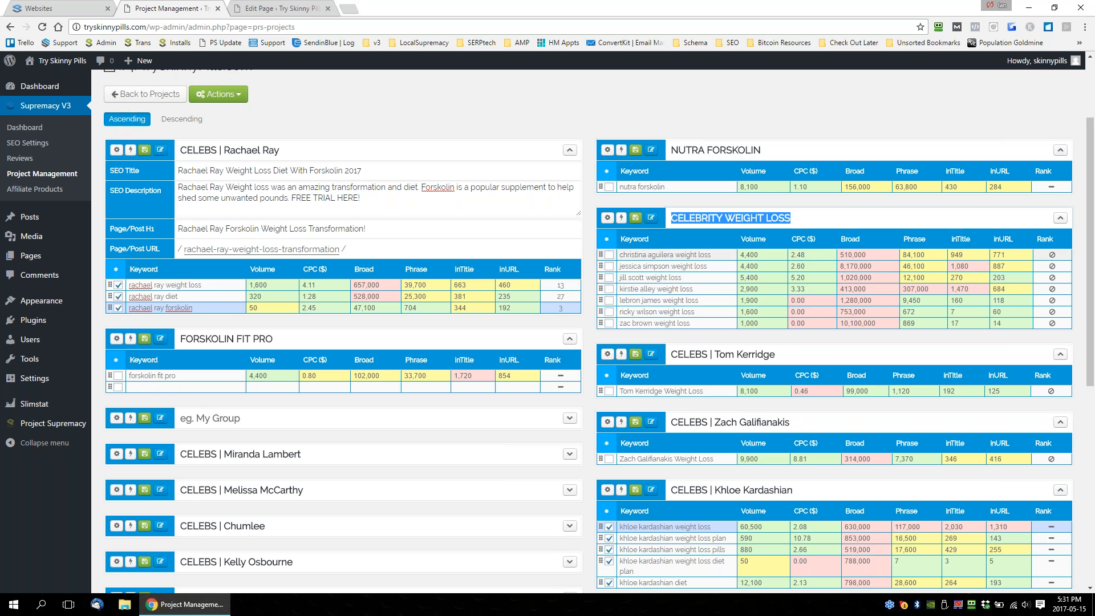
pyautogui.click(609, 255)
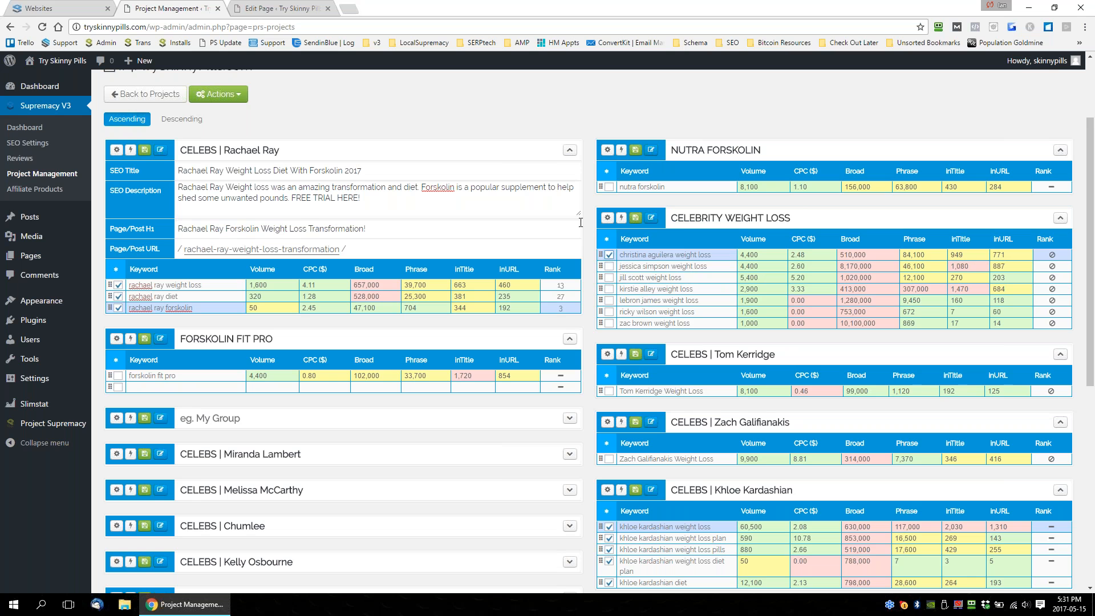
pyautogui.click(621, 218)
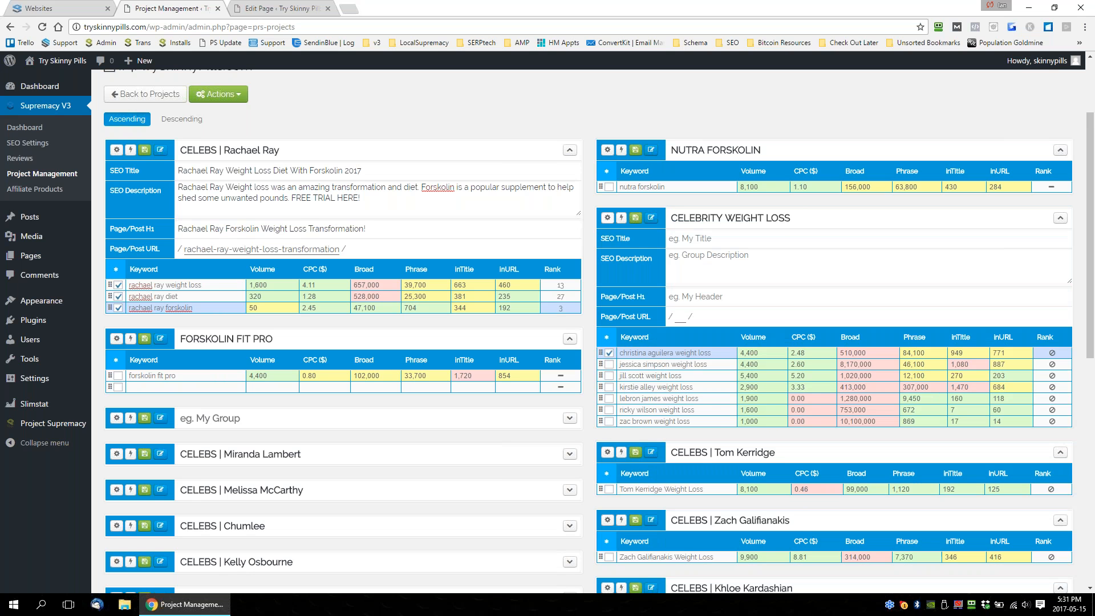
pyautogui.click(621, 219)
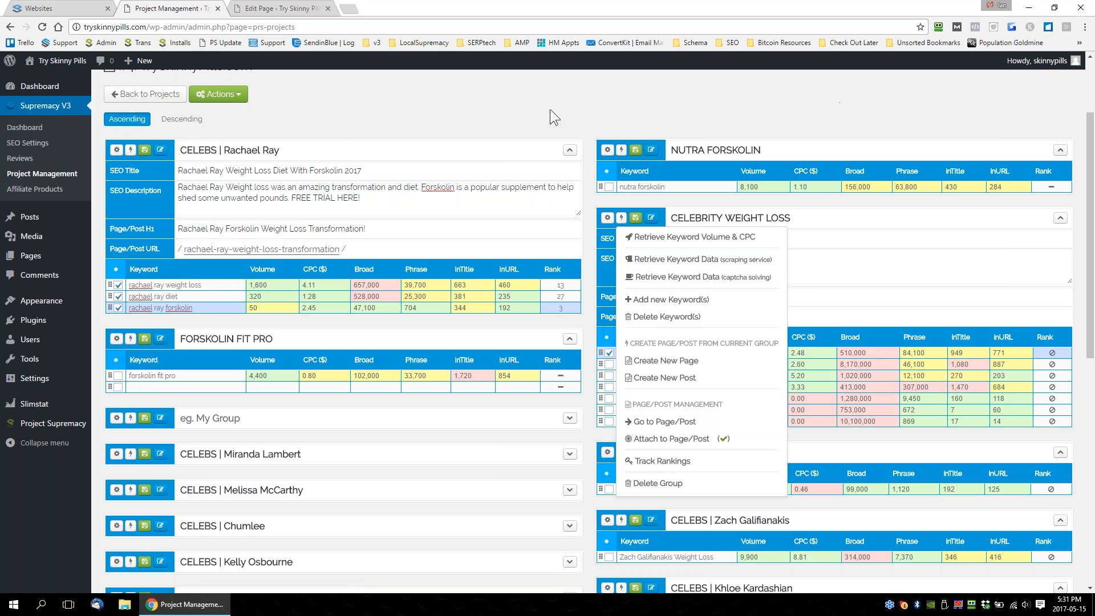
pyautogui.click(609, 211)
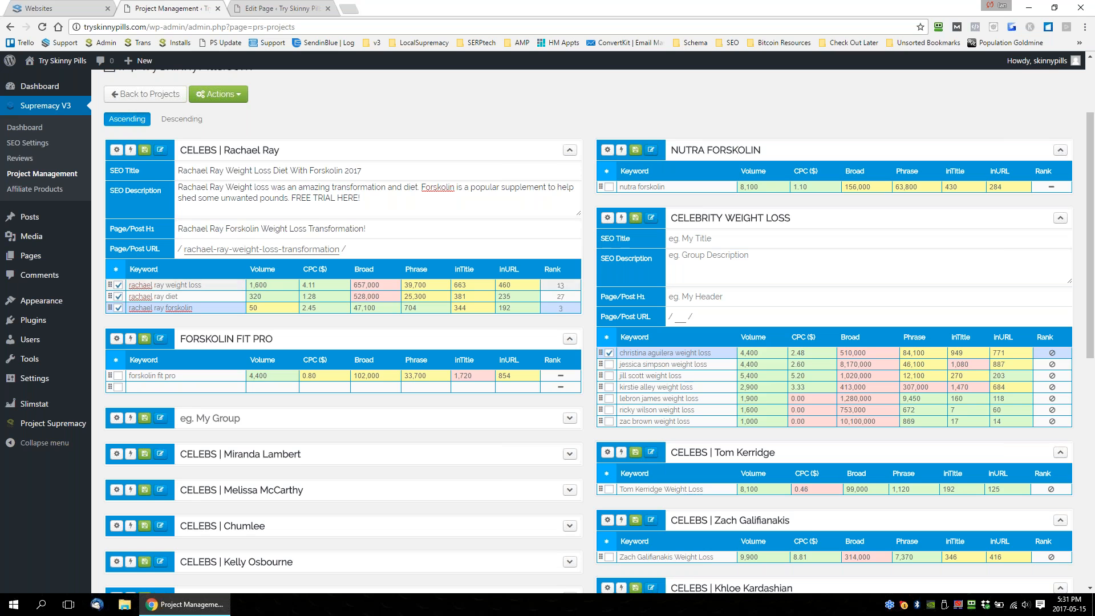
# Review the available actions of the CELEBS | Rachael Ray group and highlight the end of its SEO title.
pyautogui.click(130, 150)
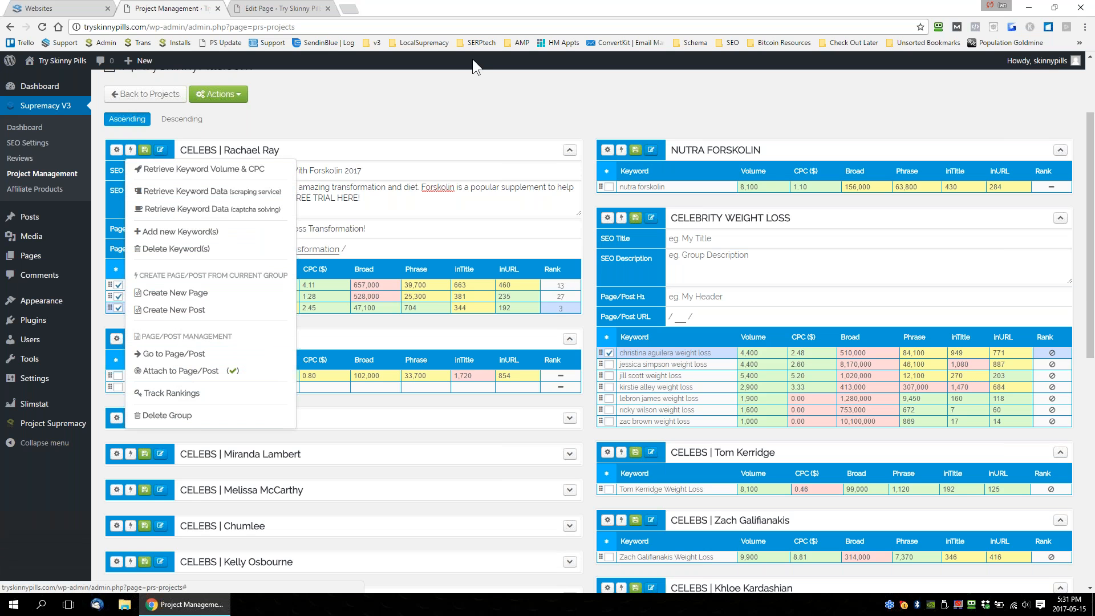
pyautogui.click(426, 86)
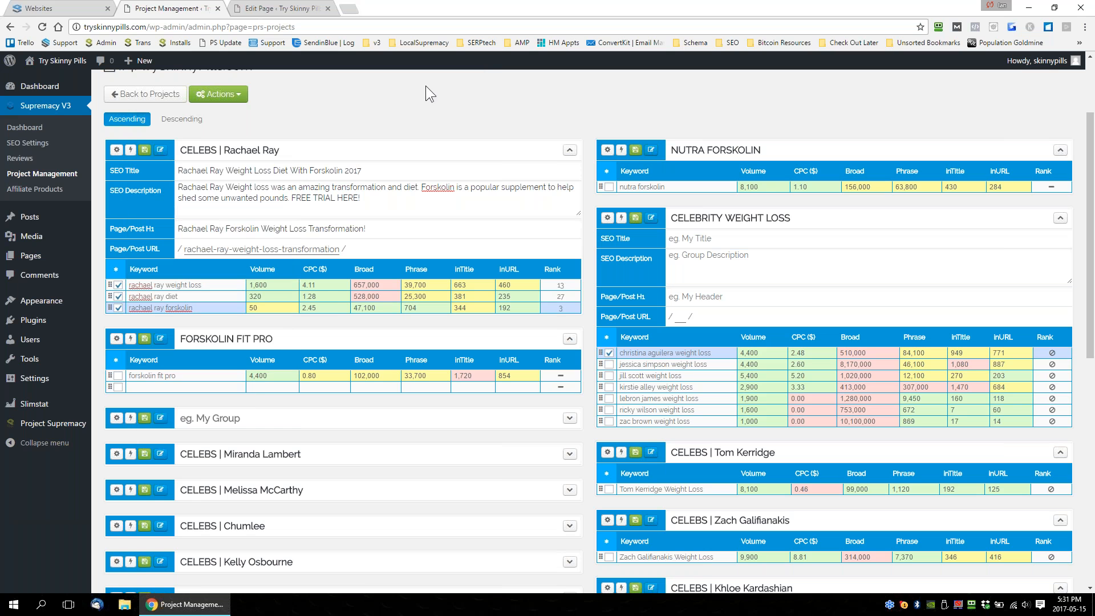
pyautogui.click(135, 150)
pyautogui.click(413, 113)
pyautogui.moveTo(363, 170); pyautogui.dragTo(271, 206)
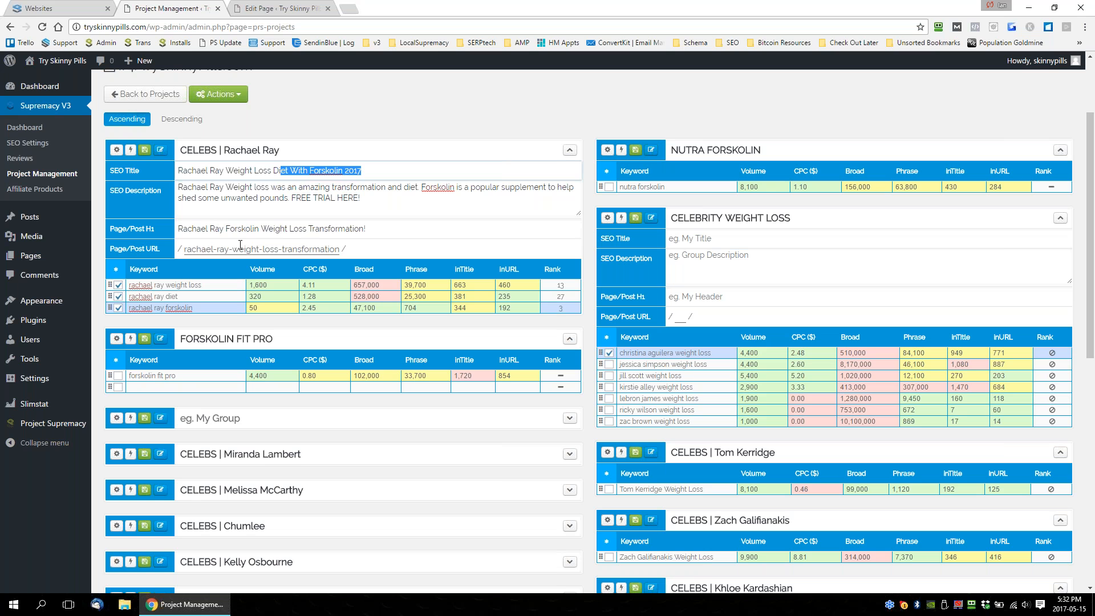
# Browse the site's pages and posts in Add Groups From Existing Page/Post, cancel it and highlight text in the Rachael Ray SEO title.
pyautogui.click(219, 94)
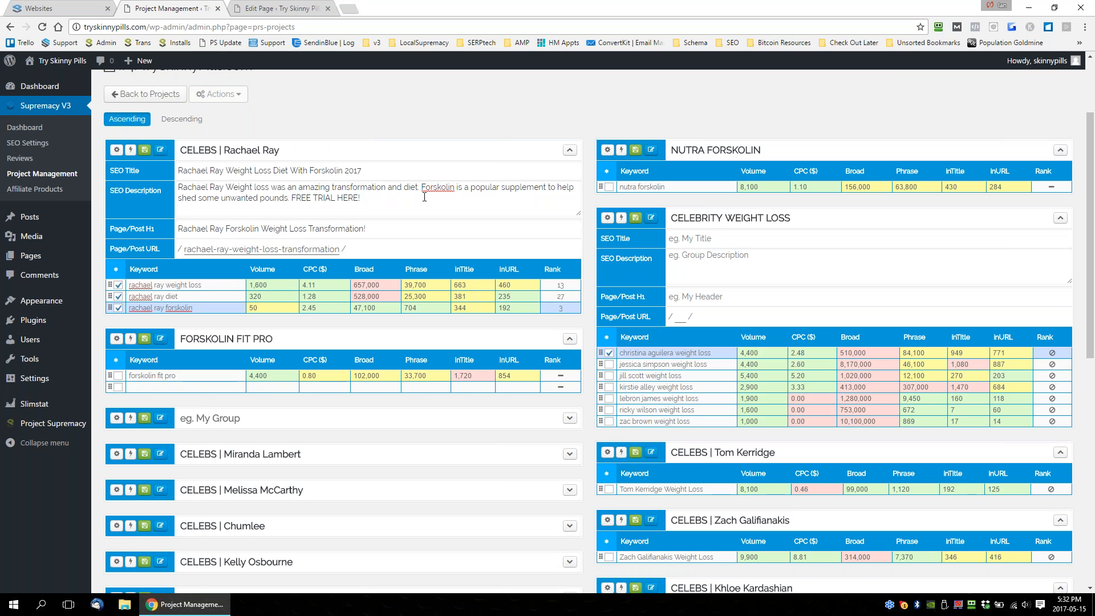
pyautogui.scroll(2, 424, 197)
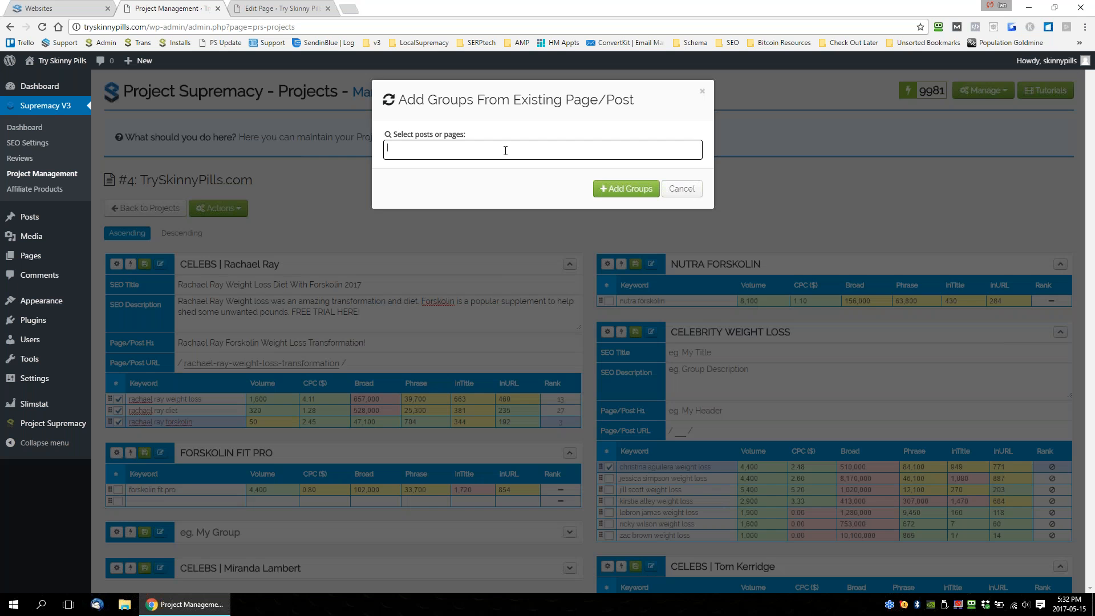
pyautogui.click(506, 151)
pyautogui.scroll(-5, 489, 215)
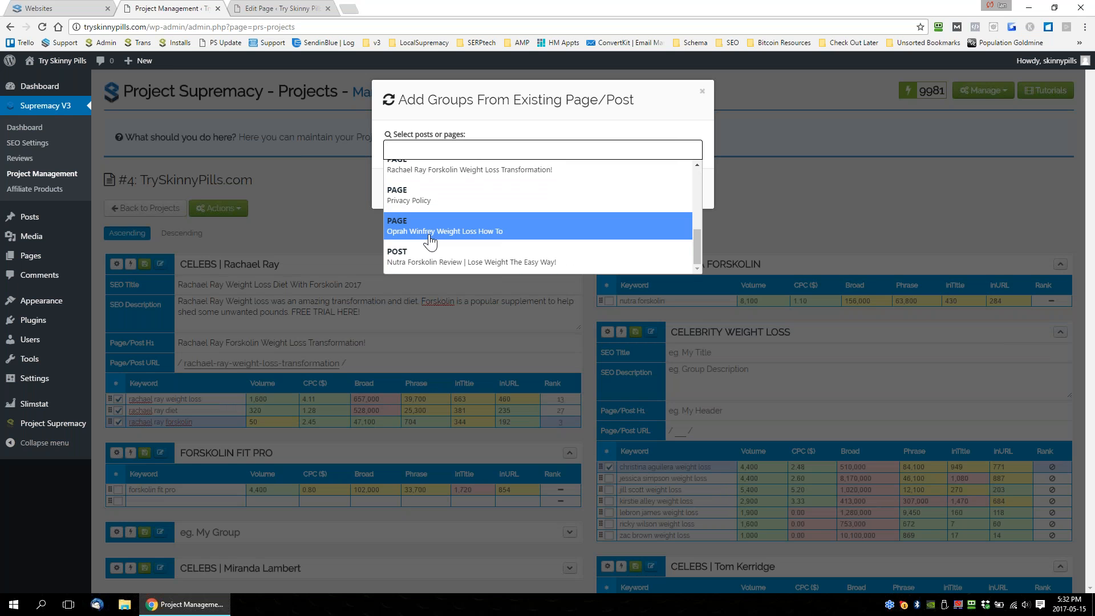
pyautogui.click(840, 190)
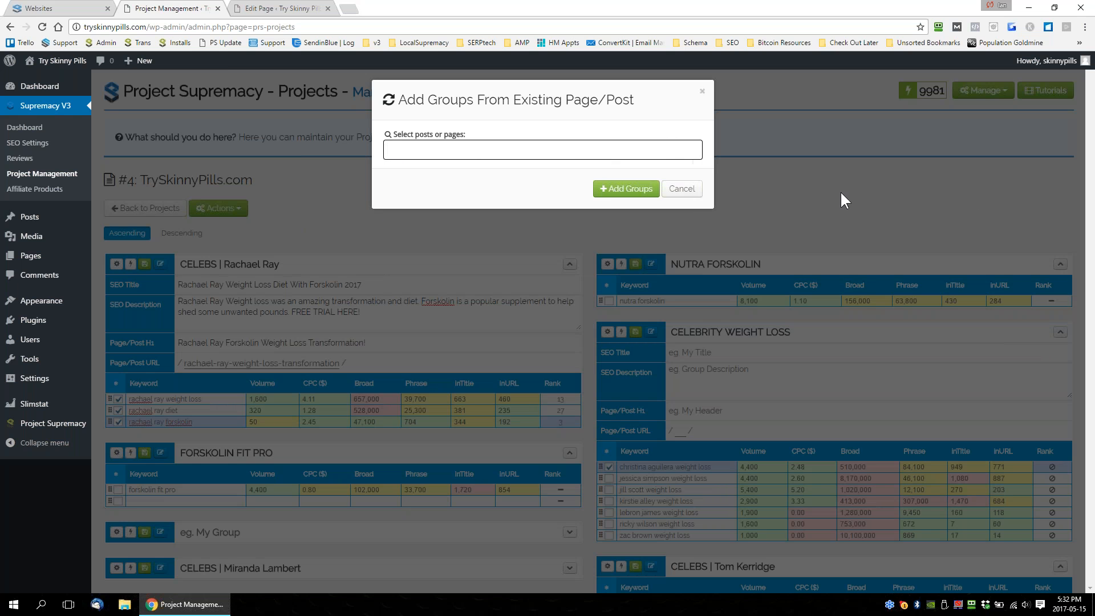
pyautogui.click(178, 281)
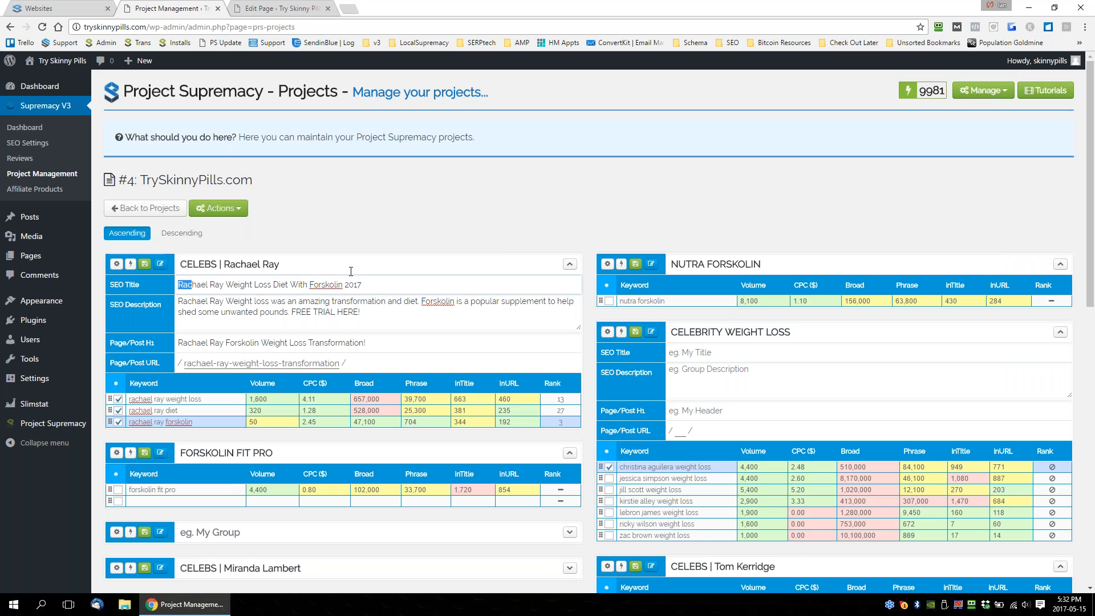
# Highlight the whole Rachael Ray SEO title, then view the projects page's tutorial video and close it.
pyautogui.hotkey('ctrl', 'a')
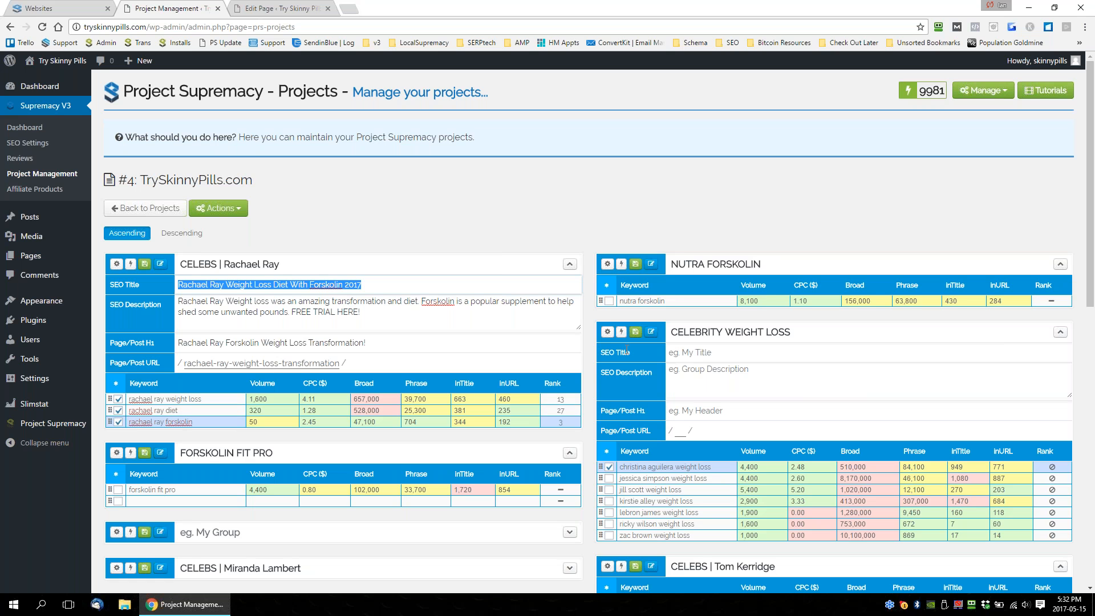
pyautogui.click(1046, 91)
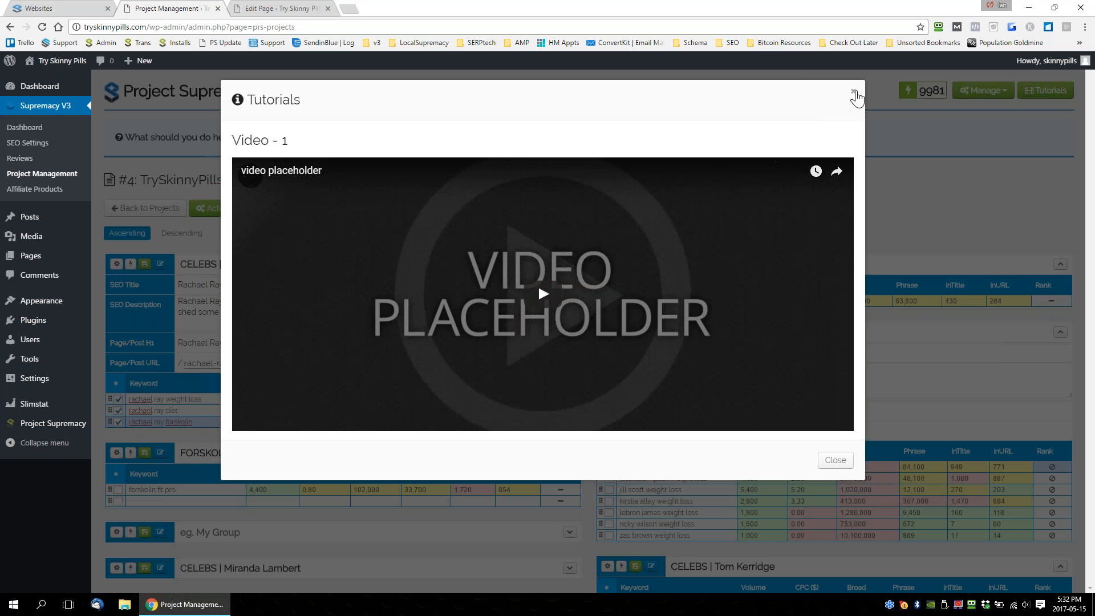
pyautogui.click(853, 91)
pyautogui.scroll(-2, 648, 340)
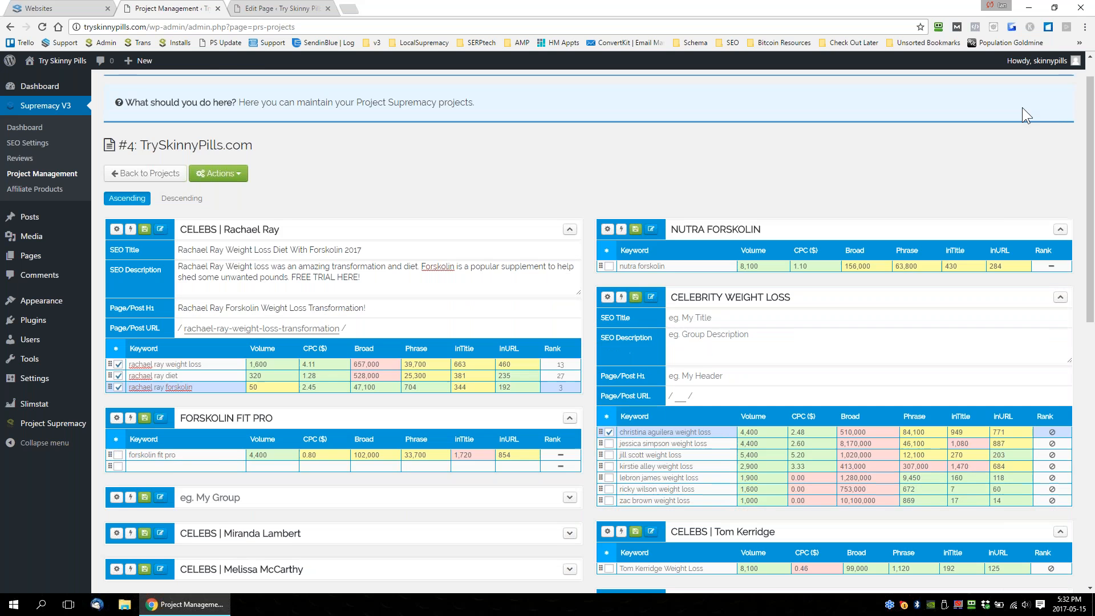
pyautogui.scroll(2, 738, 324)
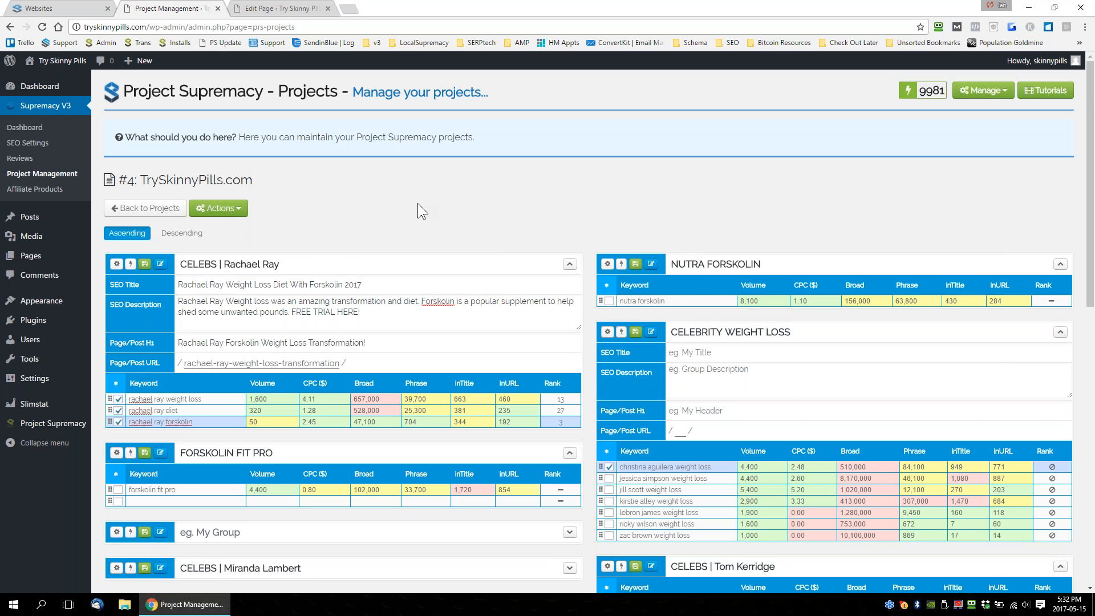
# Sign out of the Project Supremacy panel and sign in to another account by autofilling its saved username and password.
pyautogui.click(86, 8)
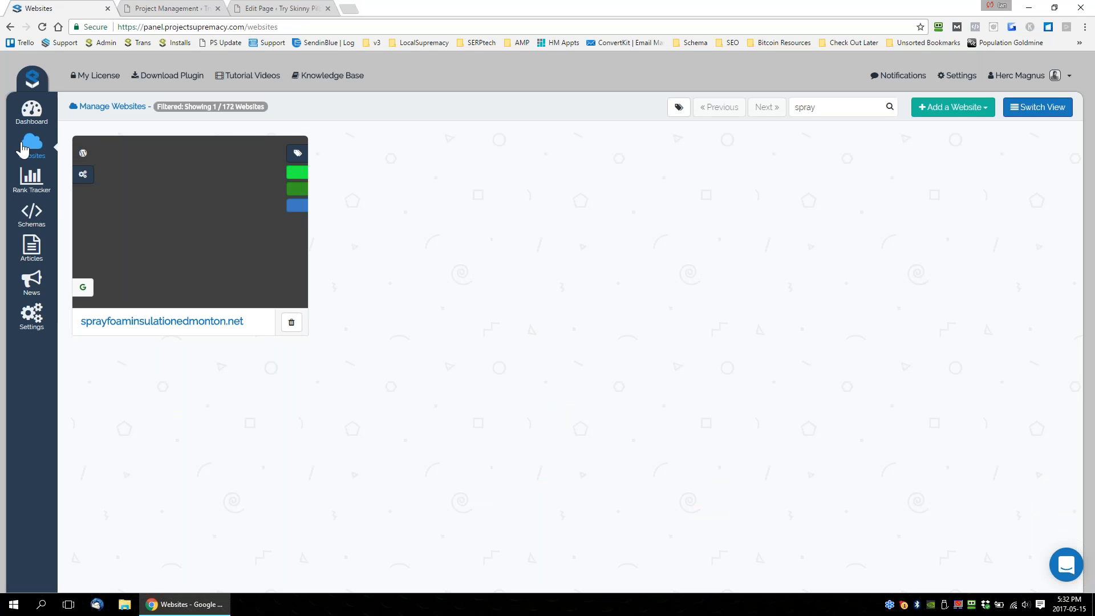
pyautogui.click(1055, 77)
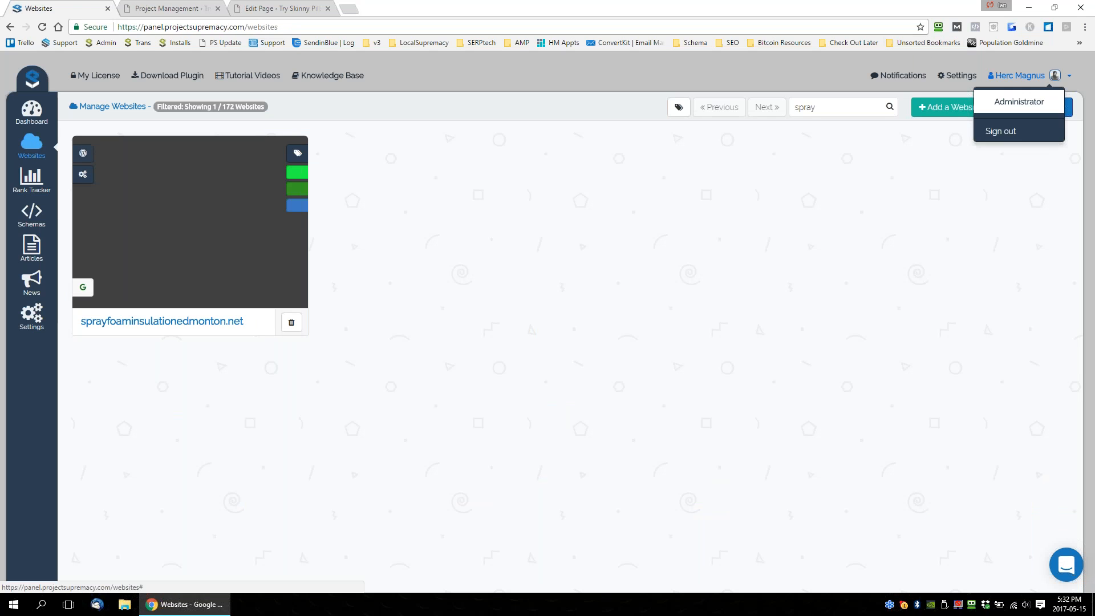
pyautogui.click(1010, 131)
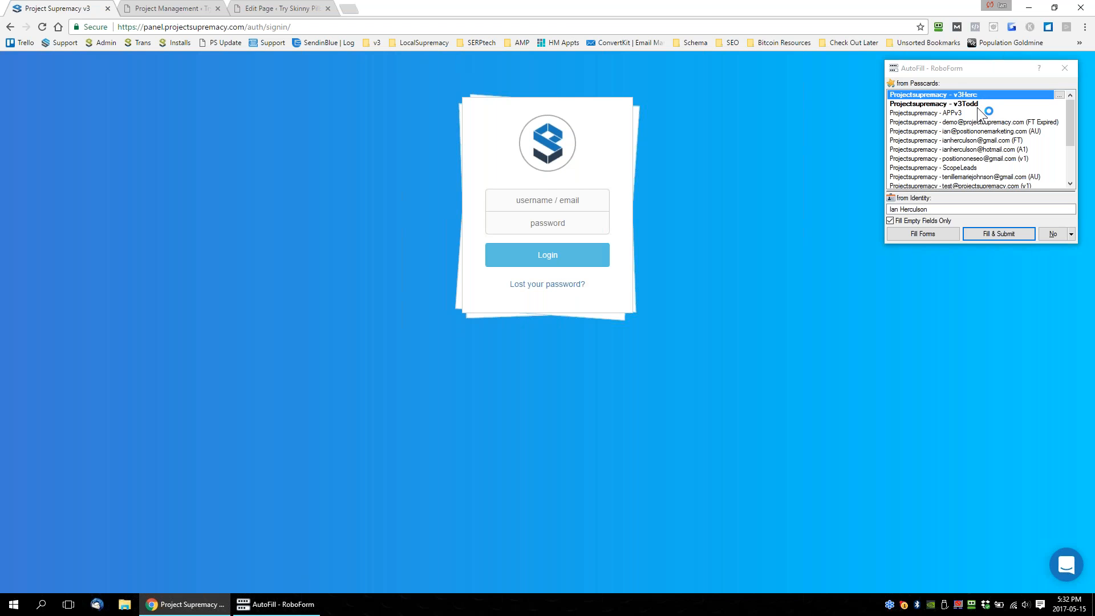
pyautogui.click(970, 104)
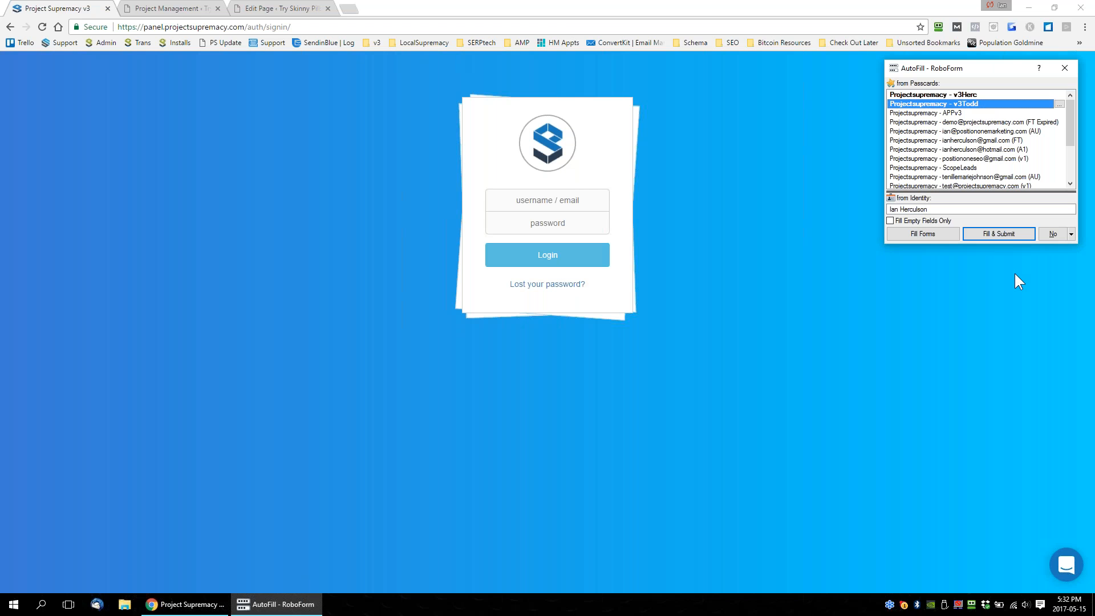
pyautogui.click(1007, 234)
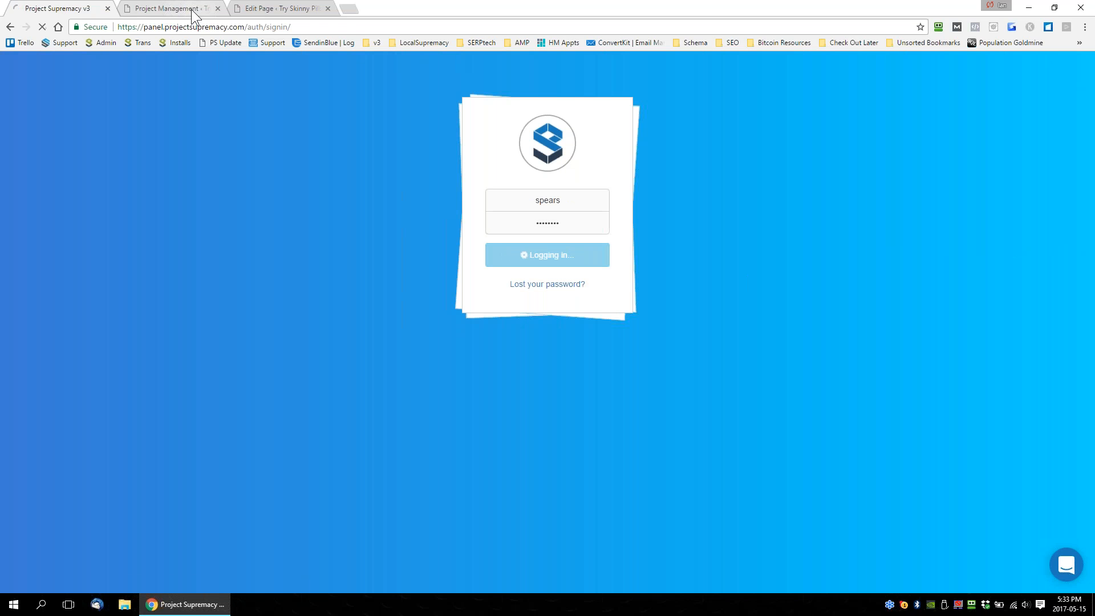
# Close the Project Management page and review the edited page's On Page SEO sections, collapsing the box and selecting Schema.
pyautogui.click(166, 10)
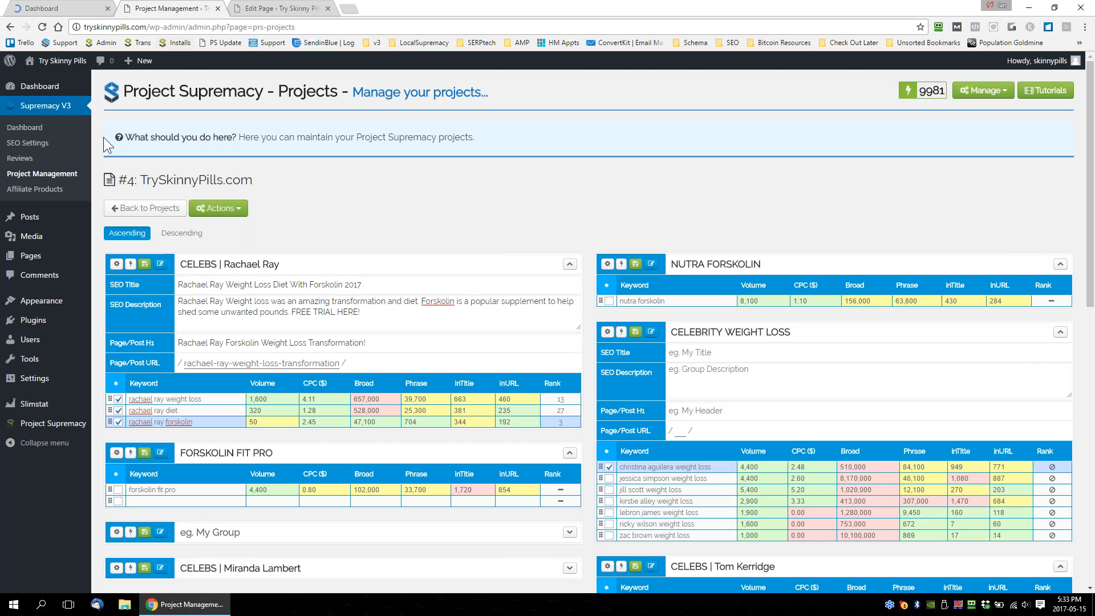
pyautogui.click(219, 8)
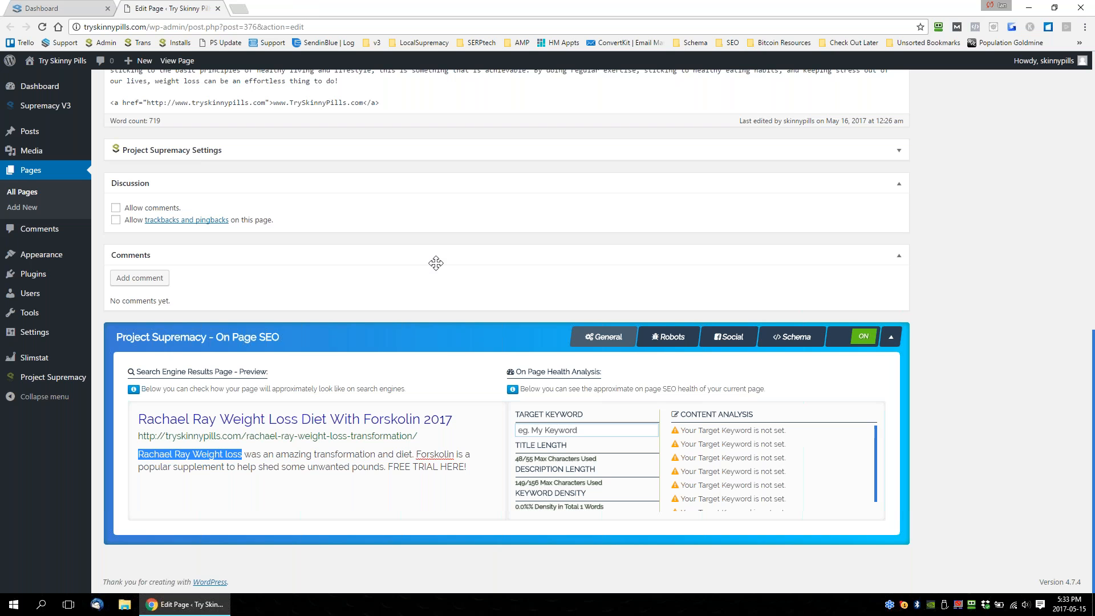
pyautogui.moveTo(1094, 381)
pyautogui.mouseDown()
pyautogui.moveTo(1094, 104)
pyautogui.moveTo(1094, 394)
pyautogui.mouseUp()
pyautogui.click(690, 349)
pyautogui.click(725, 377)
pyautogui.click(687, 340)
pyautogui.click(727, 379)
pyautogui.click(891, 378)
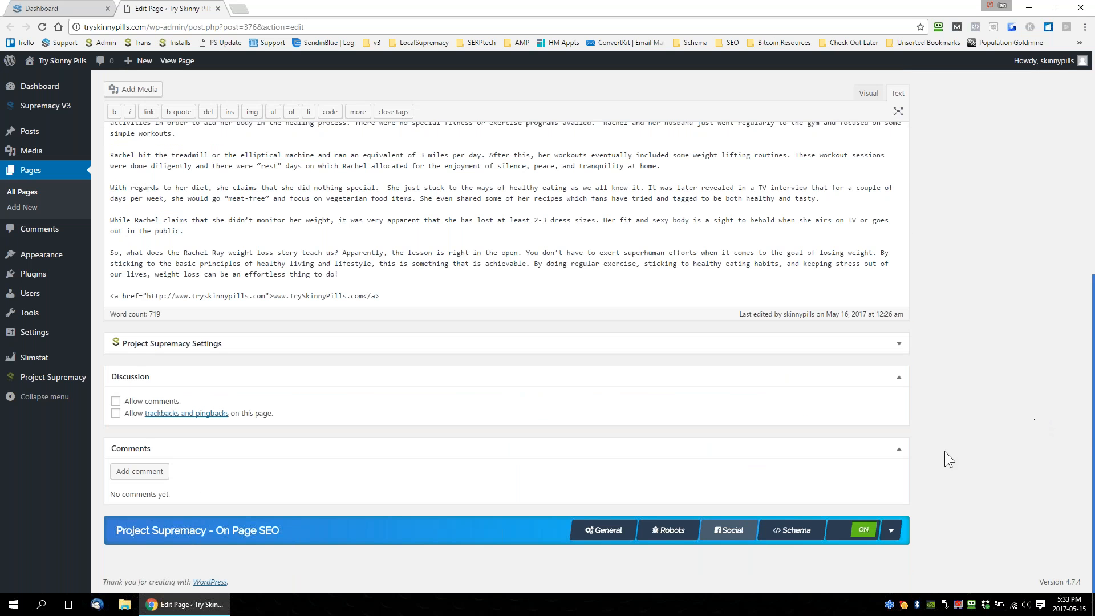
pyautogui.click(794, 533)
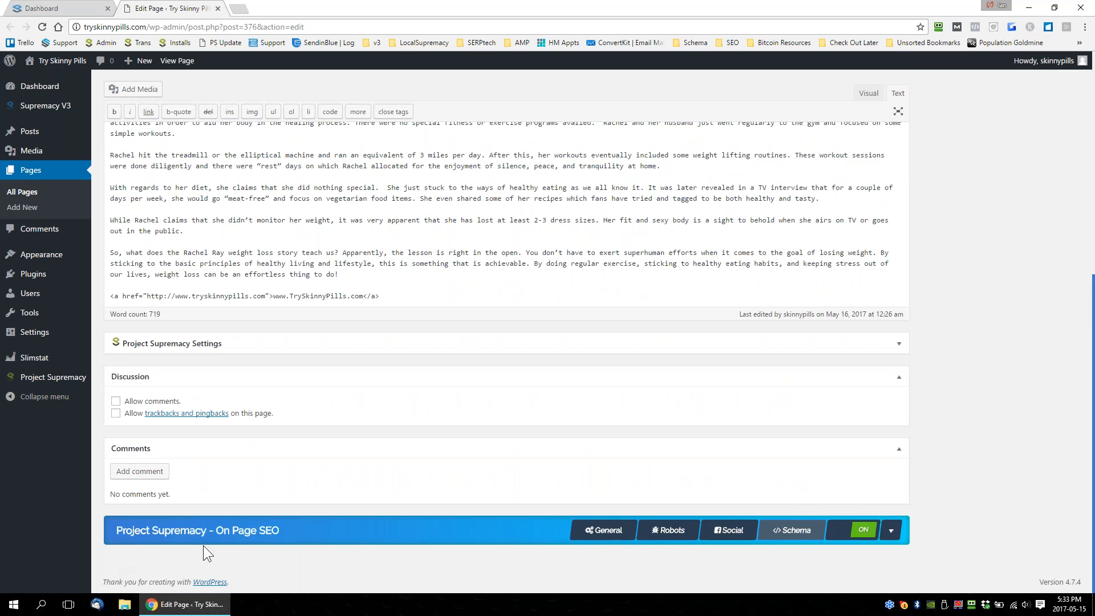
# Compare the Project Supremacy dashboard with the page editor, close the editor page and return to the dashboard.
pyautogui.click(55, 10)
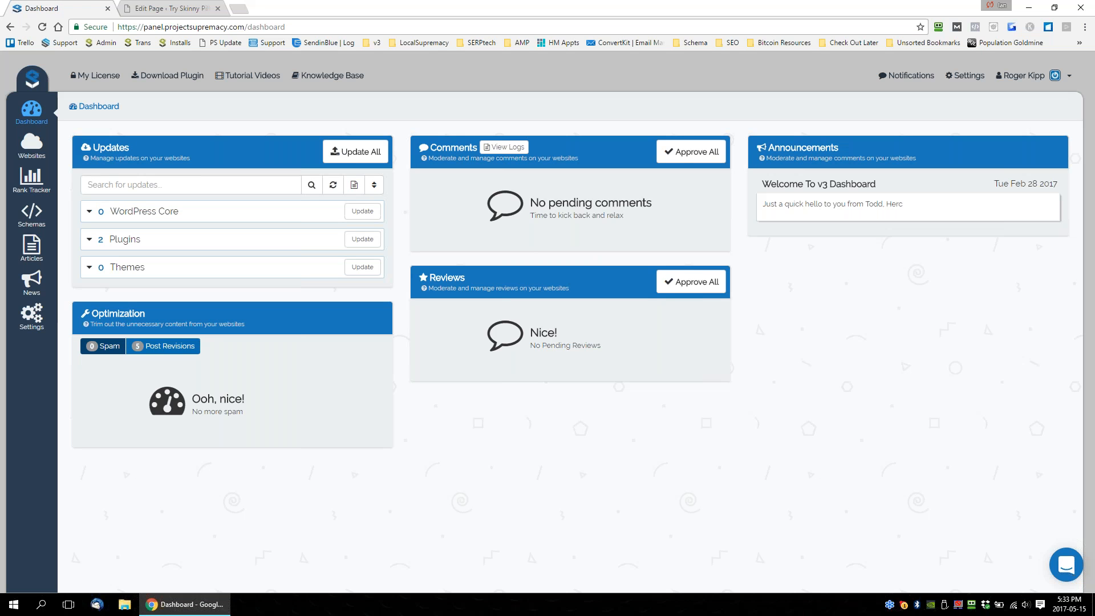
pyautogui.click(194, 9)
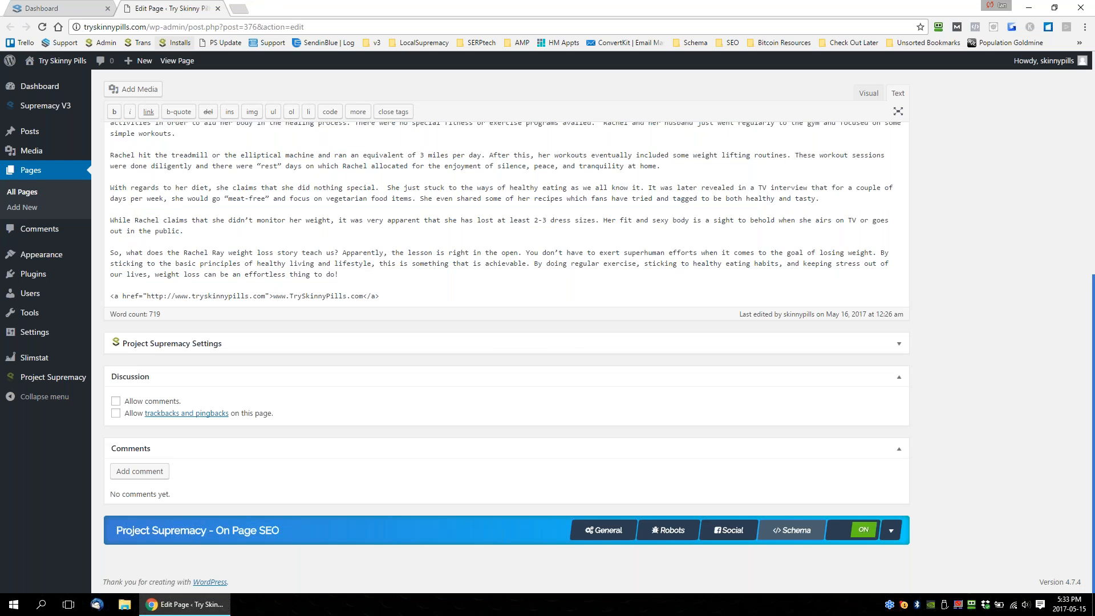
pyautogui.click(84, 8)
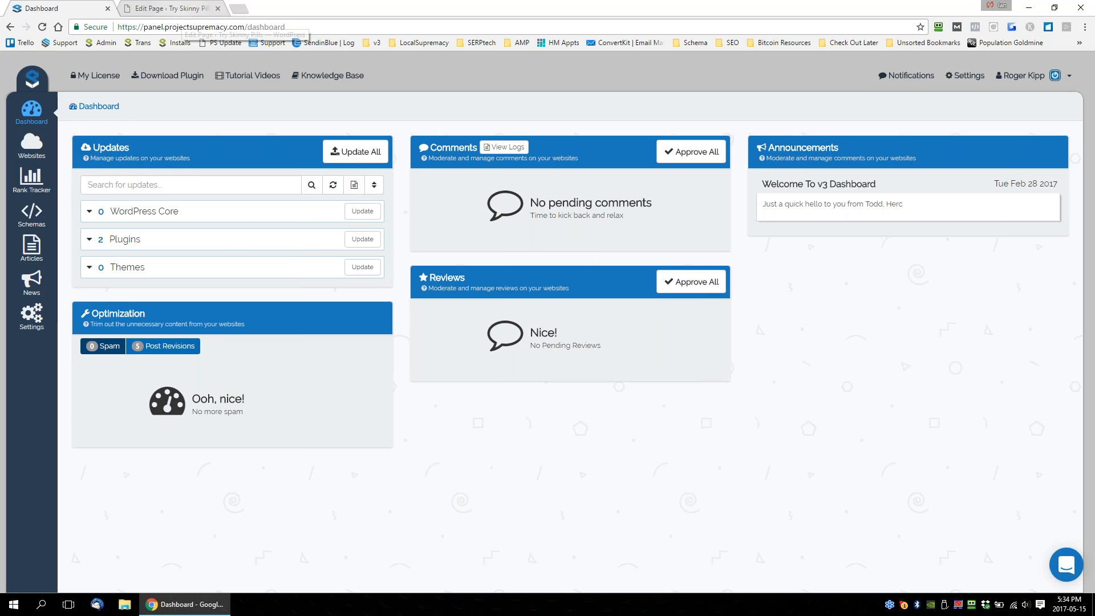
pyautogui.click(188, 8)
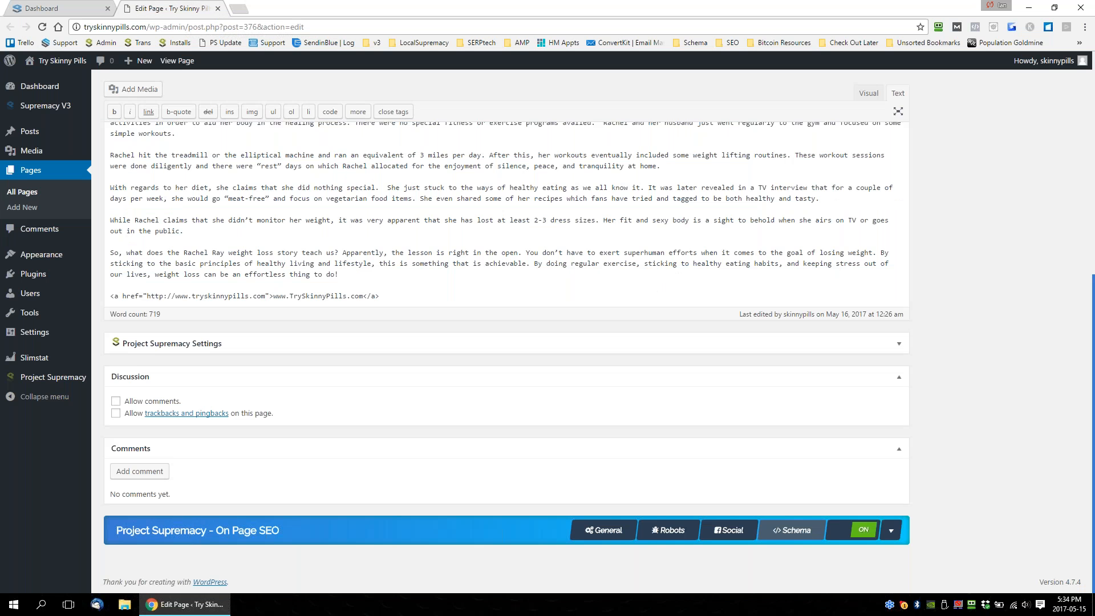
pyautogui.click(217, 8)
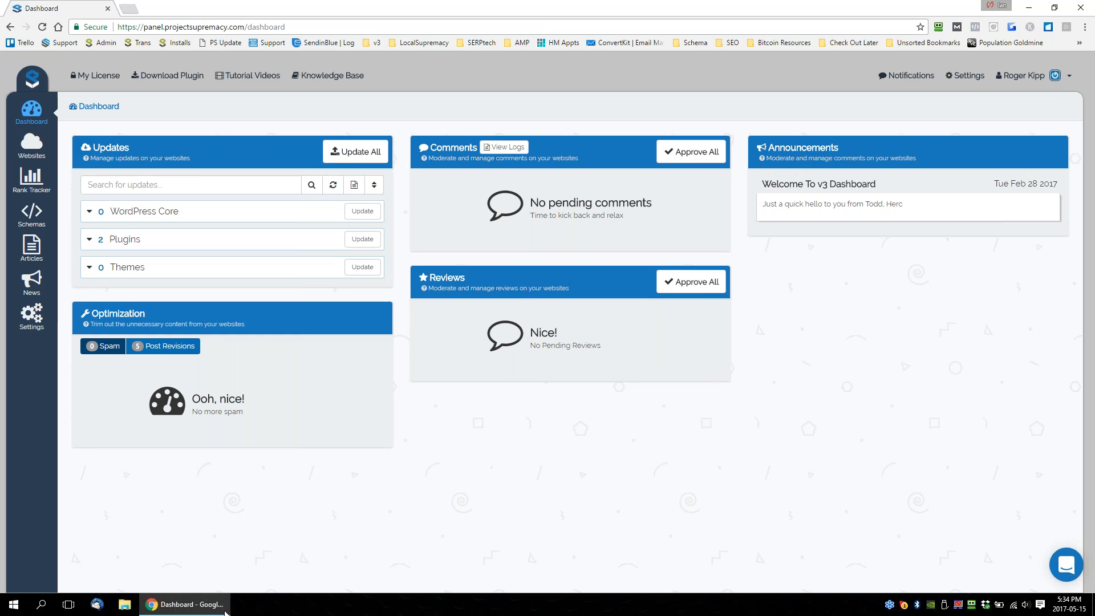
pyautogui.click(1029, 7)
pyautogui.click(194, 605)
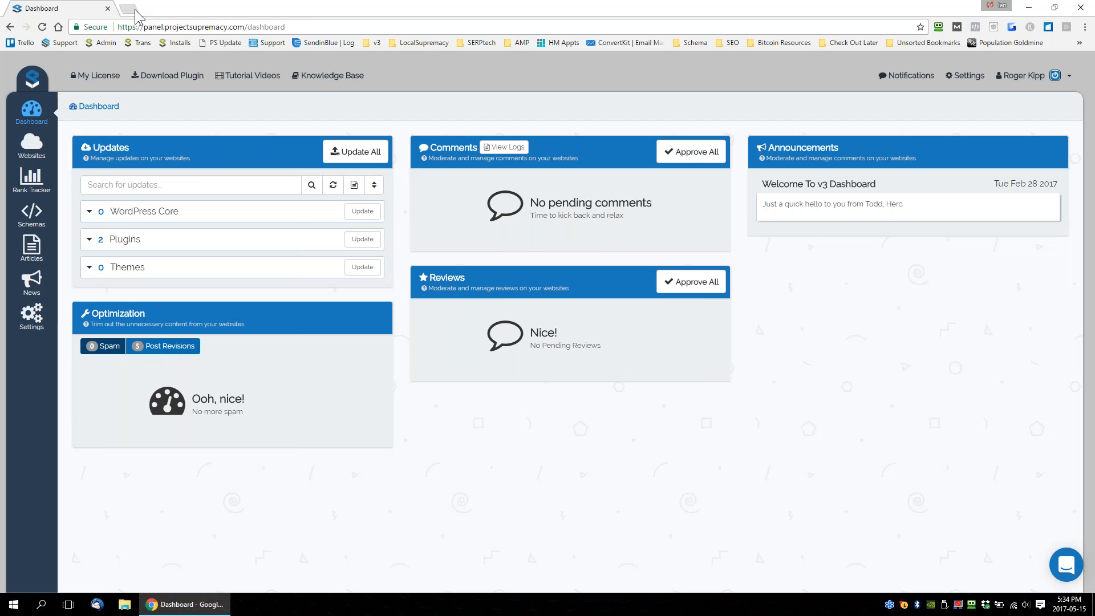
# Search Google for "cmscommander" in a new browser page and open the CMS Commander website.
pyautogui.click(127, 8)
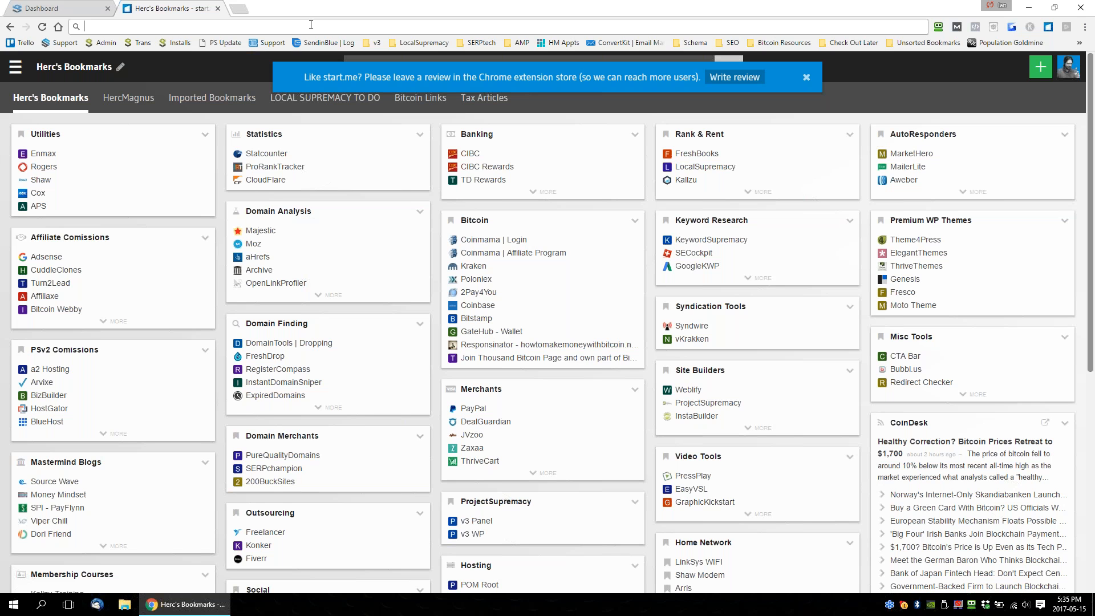
pyautogui.write('cs')
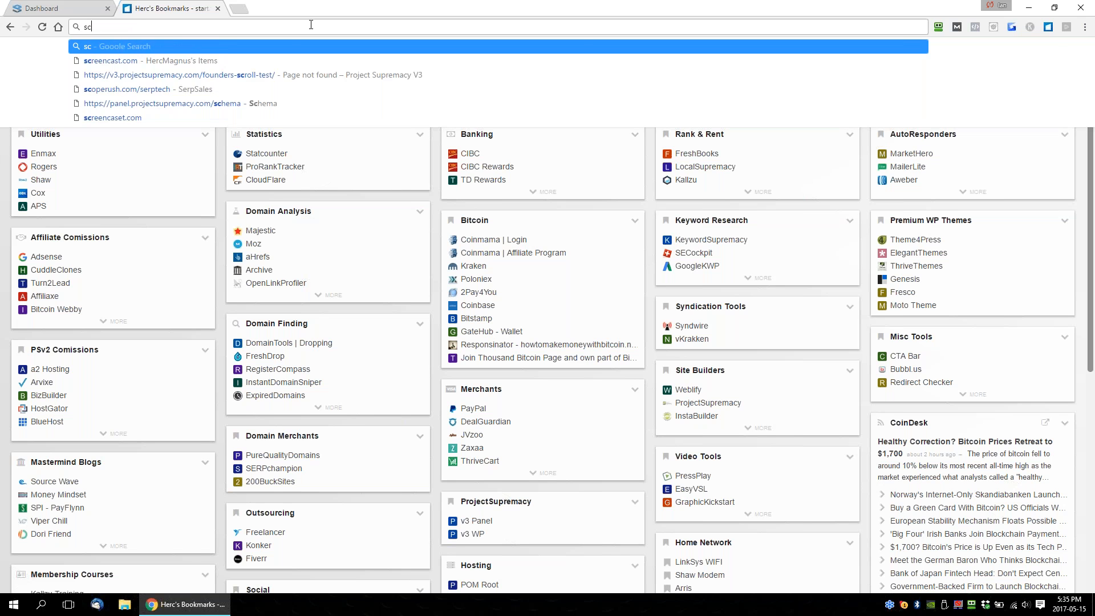
pyautogui.press('BackSpace')
pyautogui.press('BackSpace')
pyautogui.write('cms')
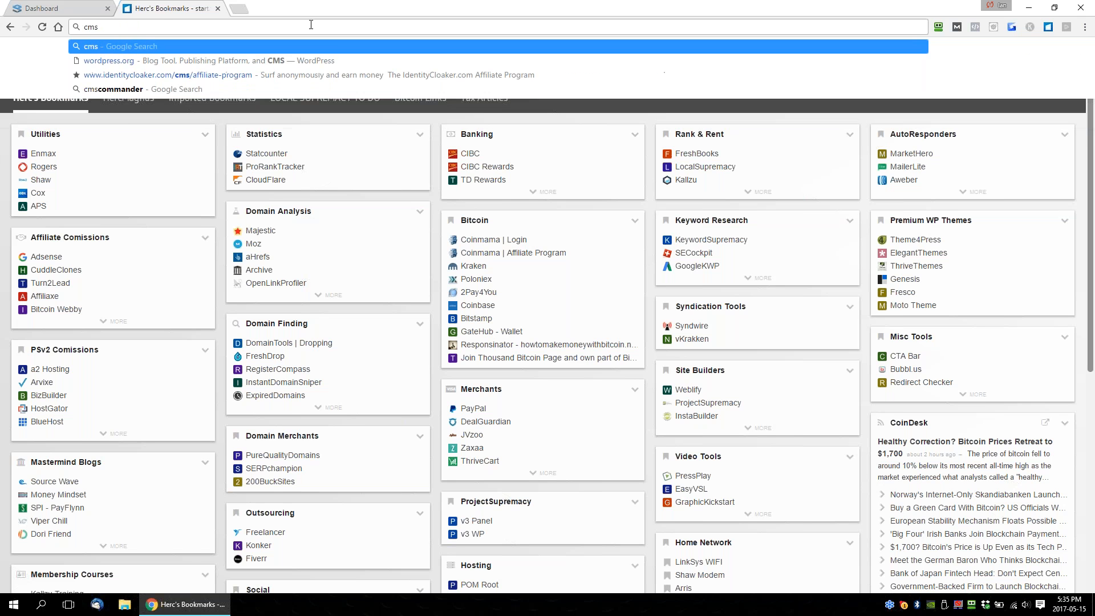
pyautogui.press('Down')
pyautogui.press('Up')
pyautogui.write('commander')
pyautogui.press('Return')
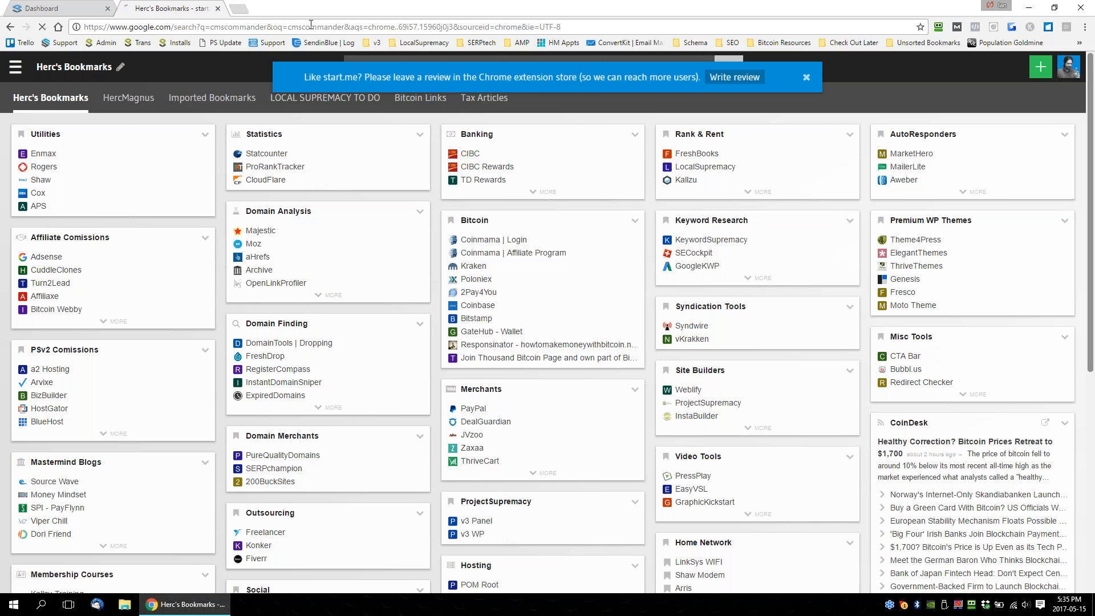
pyautogui.click(282, 312)
# Review CMS Commander's premium plans and highlight the Business plan row for managing 200 sites.
pyautogui.click(51, 8)
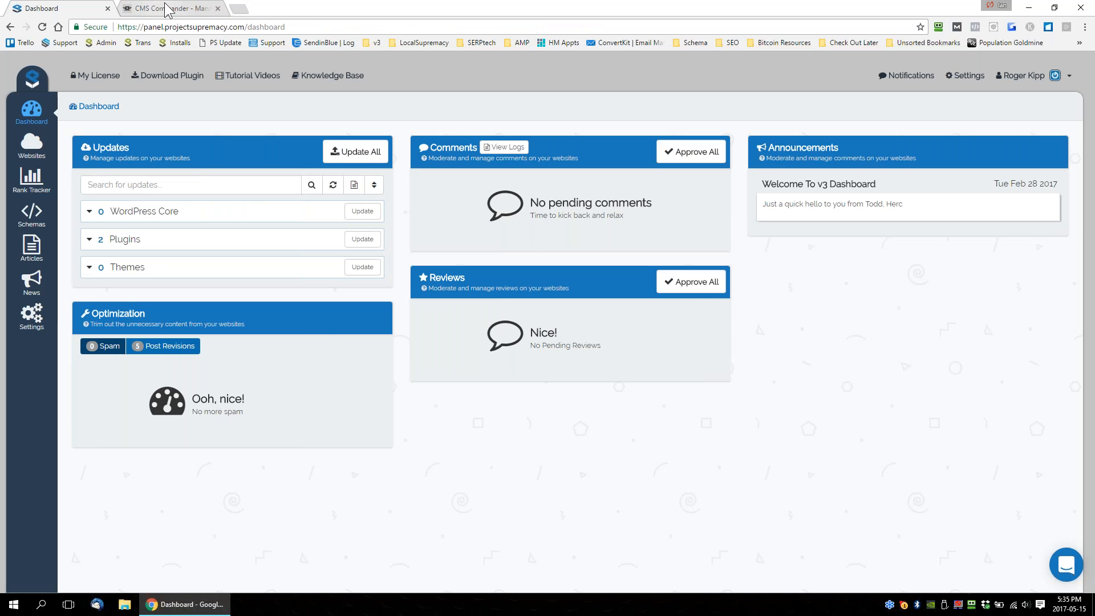
pyautogui.click(150, 8)
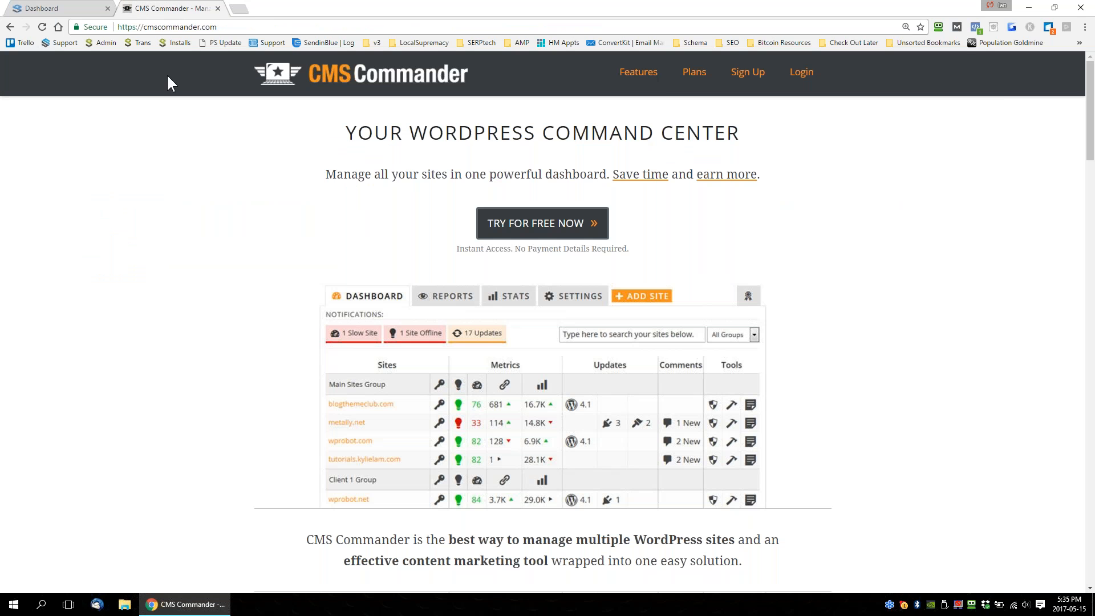
pyautogui.click(695, 73)
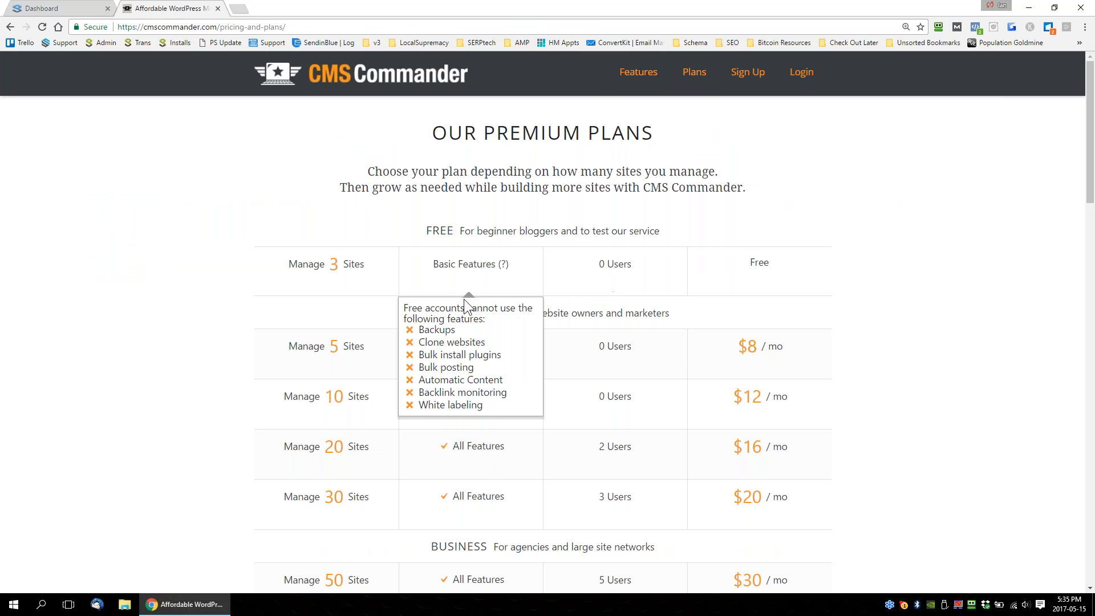
pyautogui.scroll(-4, 464, 299)
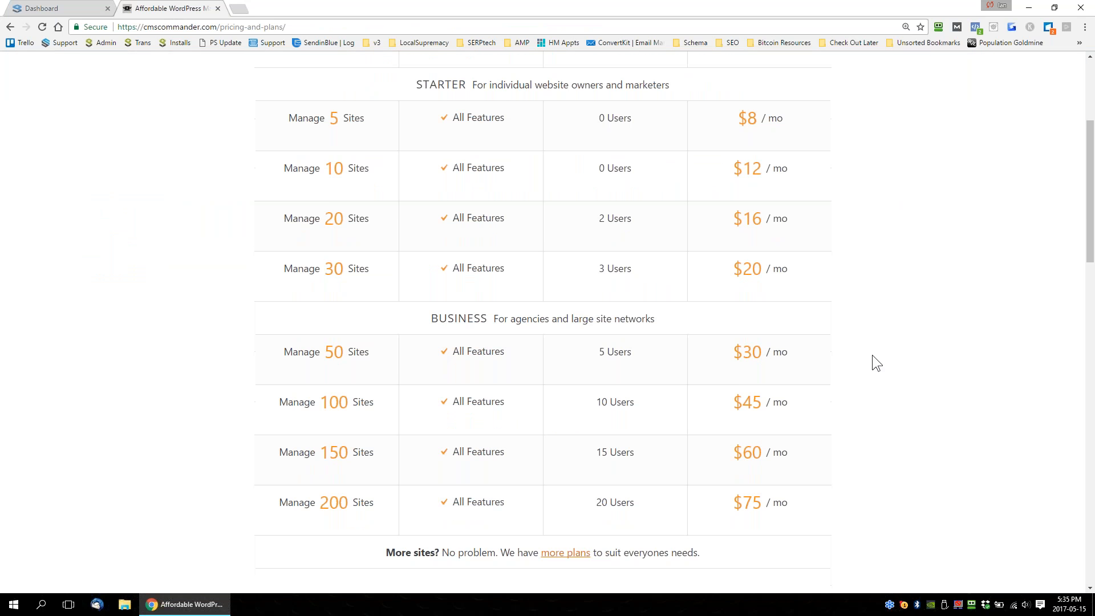
pyautogui.scroll(-2, 871, 355)
pyautogui.moveTo(732, 388); pyautogui.dragTo(799, 388)
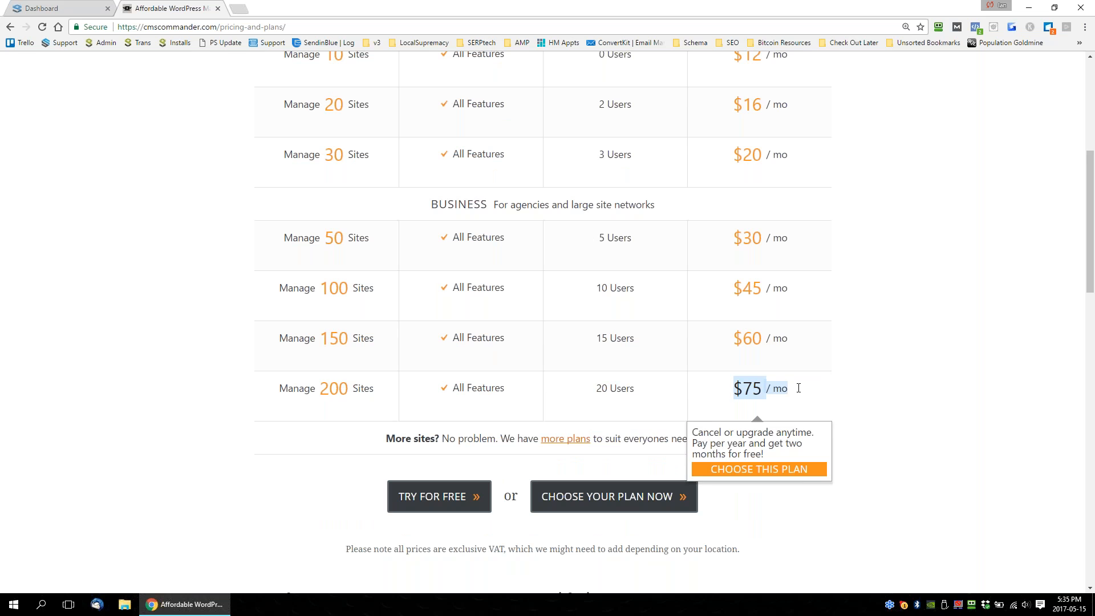
pyautogui.moveTo(359, 406); pyautogui.dragTo(876, 398)
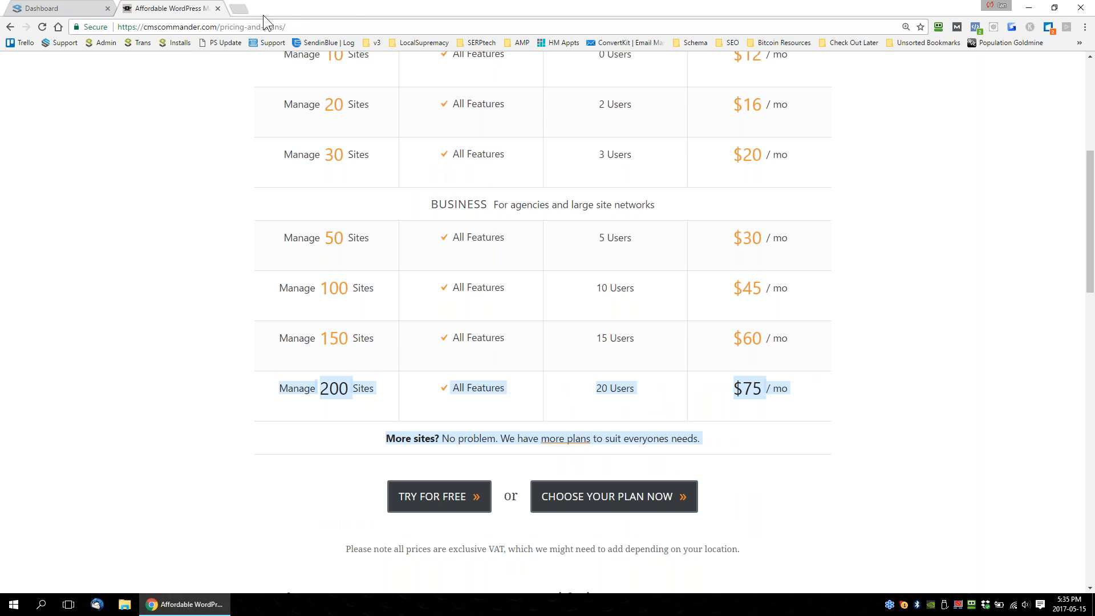
# Open proranktracker.com in another browser page and bring up its Plans Comparison.
pyautogui.click(242, 10)
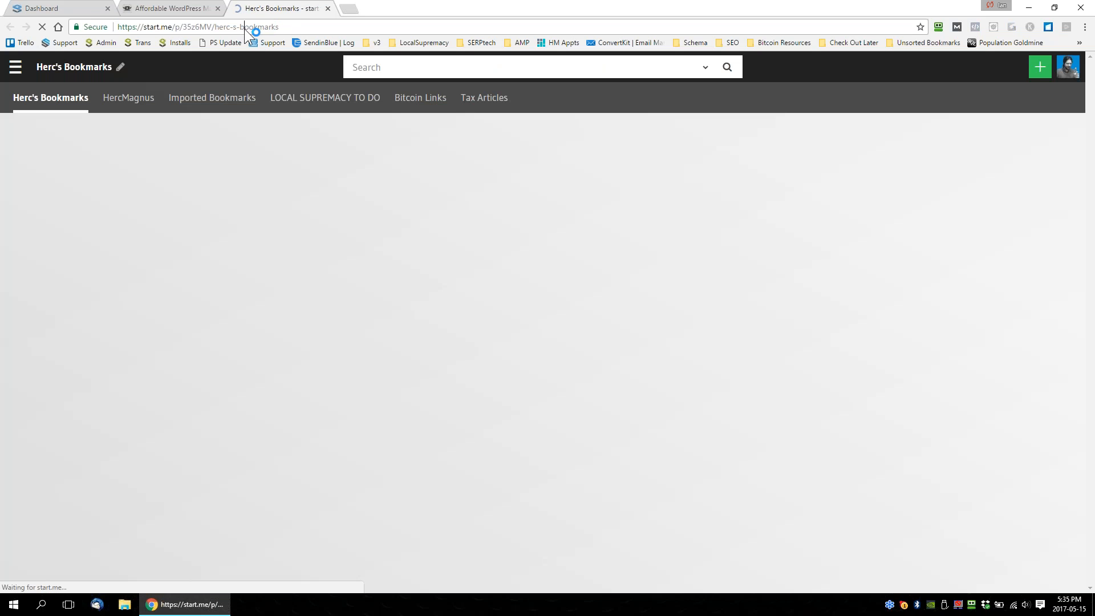
pyautogui.click(245, 29)
pyautogui.write('pro')
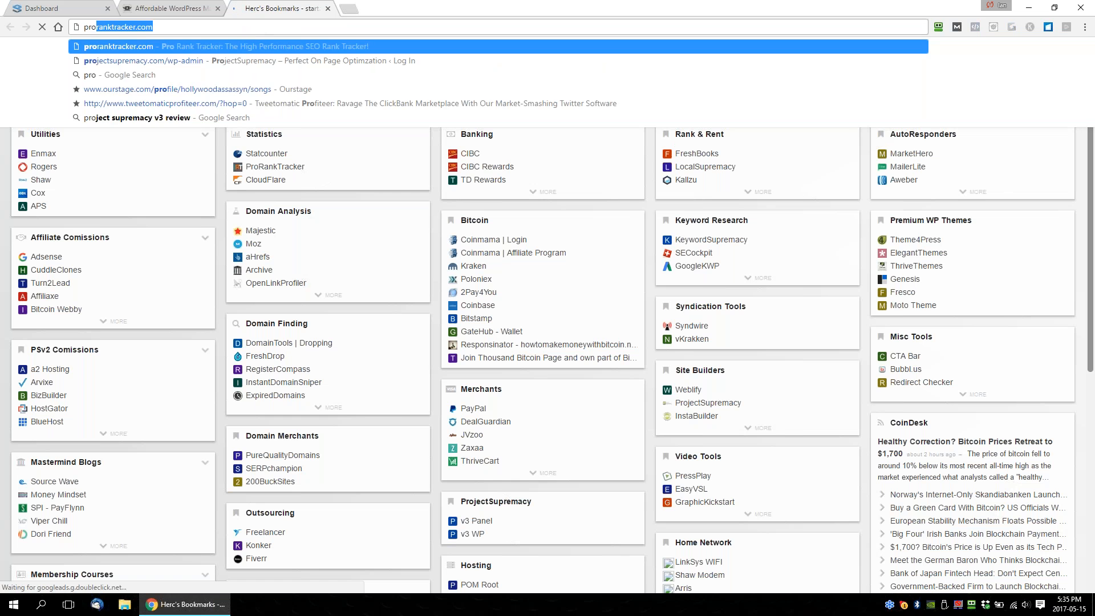
pyautogui.write('ranktacker')
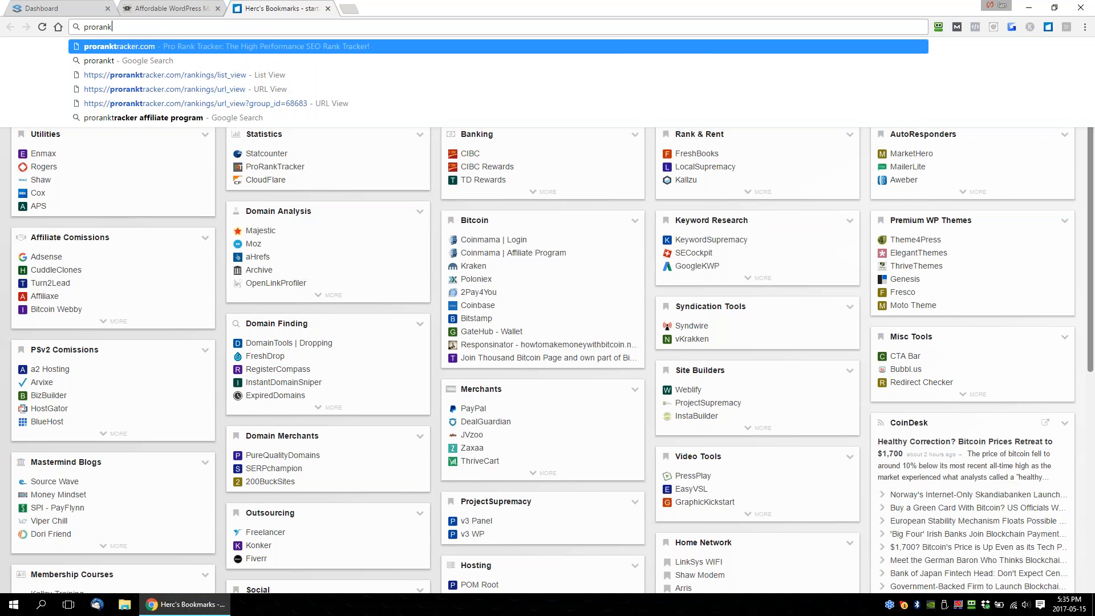
pyautogui.press('BackSpace')
pyautogui.press('BackSpace')
pyautogui.press('BackSpace')
pyautogui.press('BackSpace')
pyautogui.press('BackSpace')
pyautogui.write('racker.co')
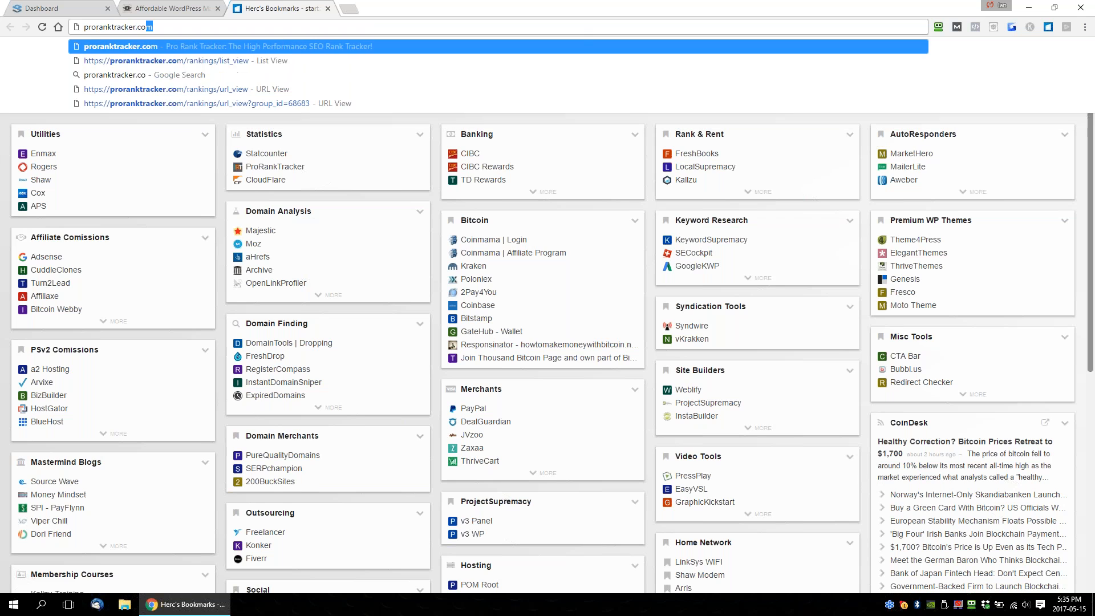
pyautogui.press('Return')
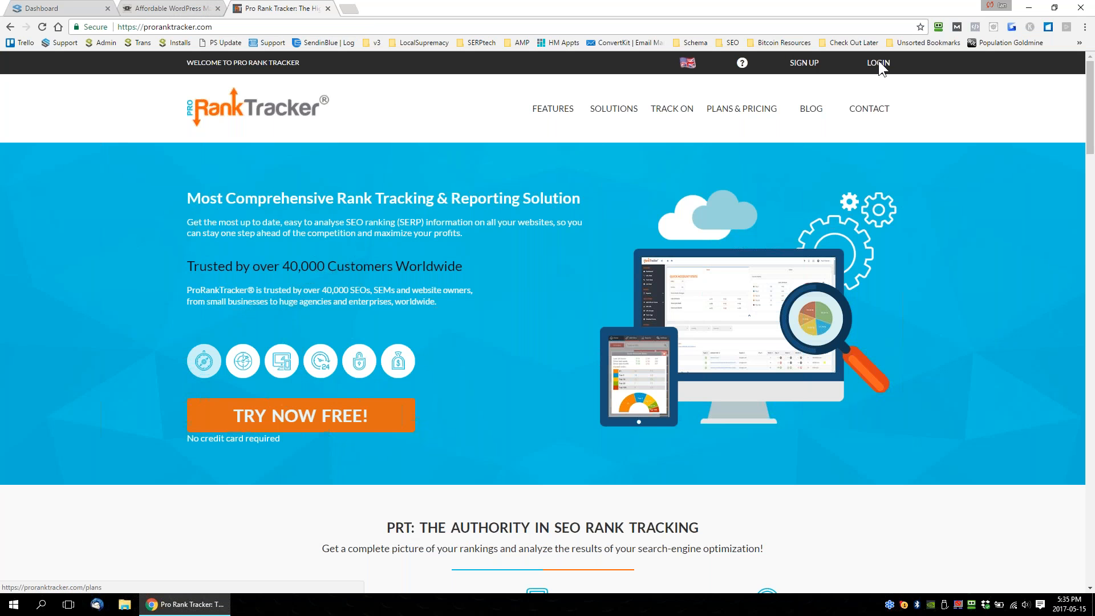
pyautogui.click(801, 64)
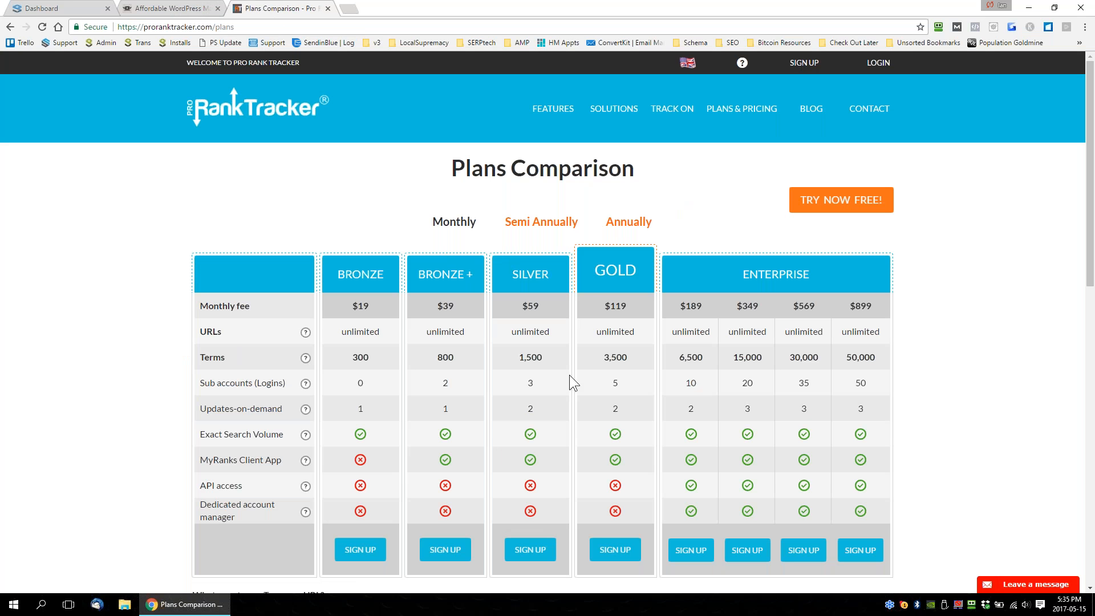
# Highlight Pro Rank Tracker's Silver plan terms and monthly fee, and compare them with CMS Commander's 200-site plan price.
pyautogui.click(545, 356)
pyautogui.doubleClick(522, 358)
pyautogui.doubleClick(516, 308)
pyautogui.click(171, 9)
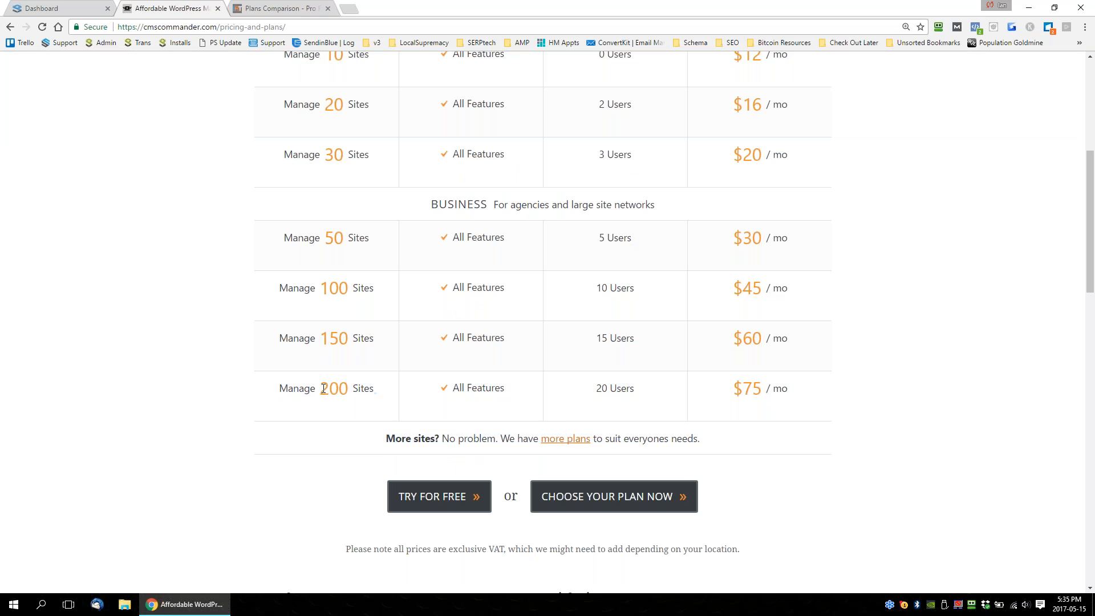
pyautogui.doubleClick(347, 385)
pyautogui.moveTo(800, 395); pyautogui.dragTo(732, 386)
pyautogui.click(279, 8)
pyautogui.doubleClick(545, 355)
pyautogui.doubleClick(531, 305)
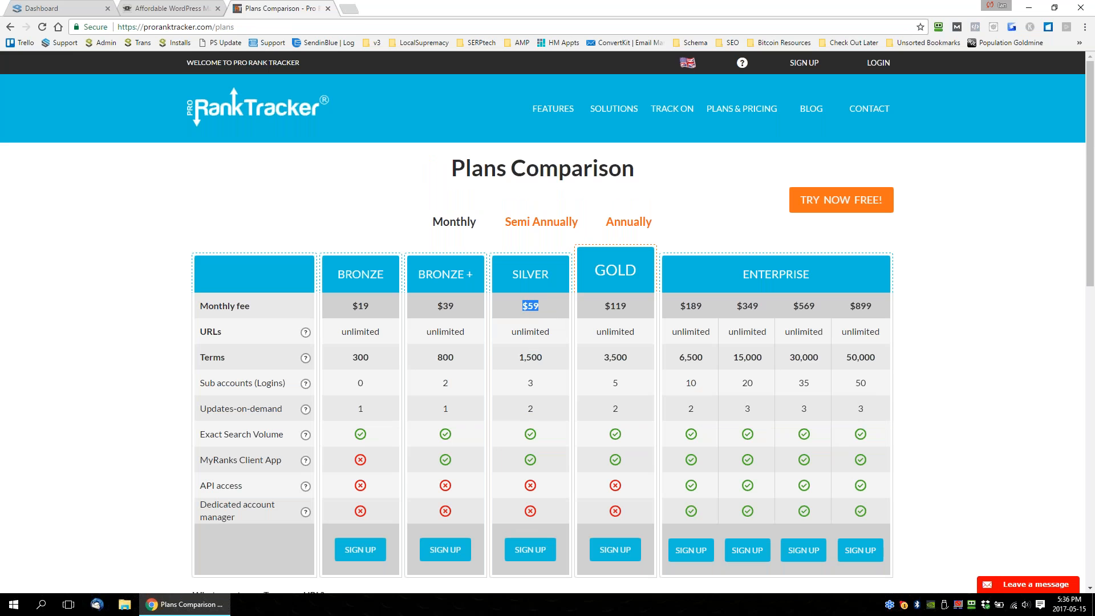
# Open the Schema App website in a new browser page and bring up its product pricing.
pyautogui.click(350, 8)
pyautogui.write('sc')
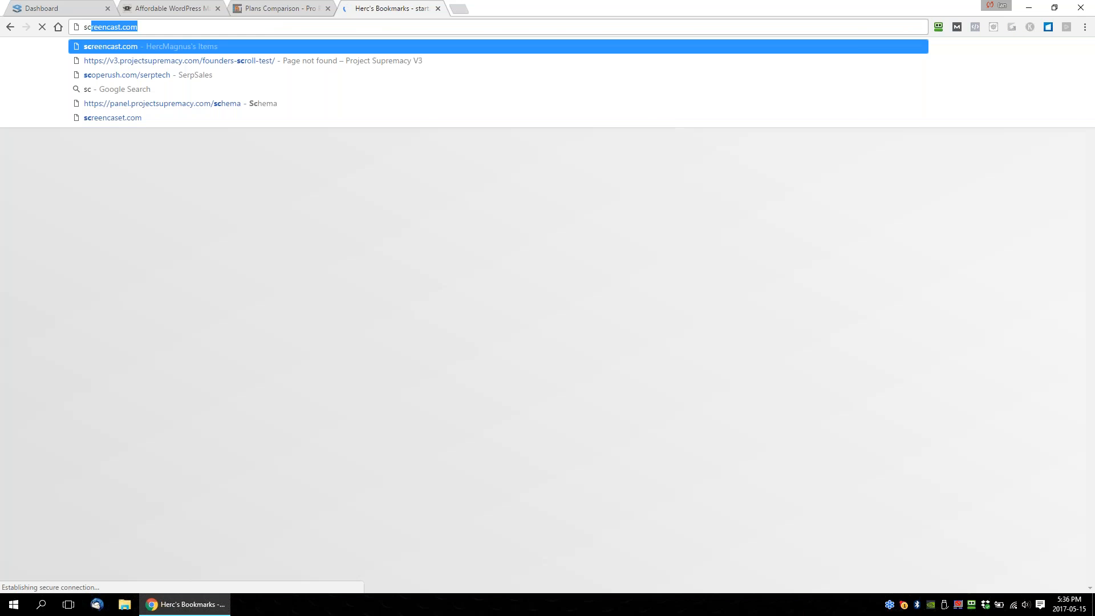
pyautogui.write('hemaapp')
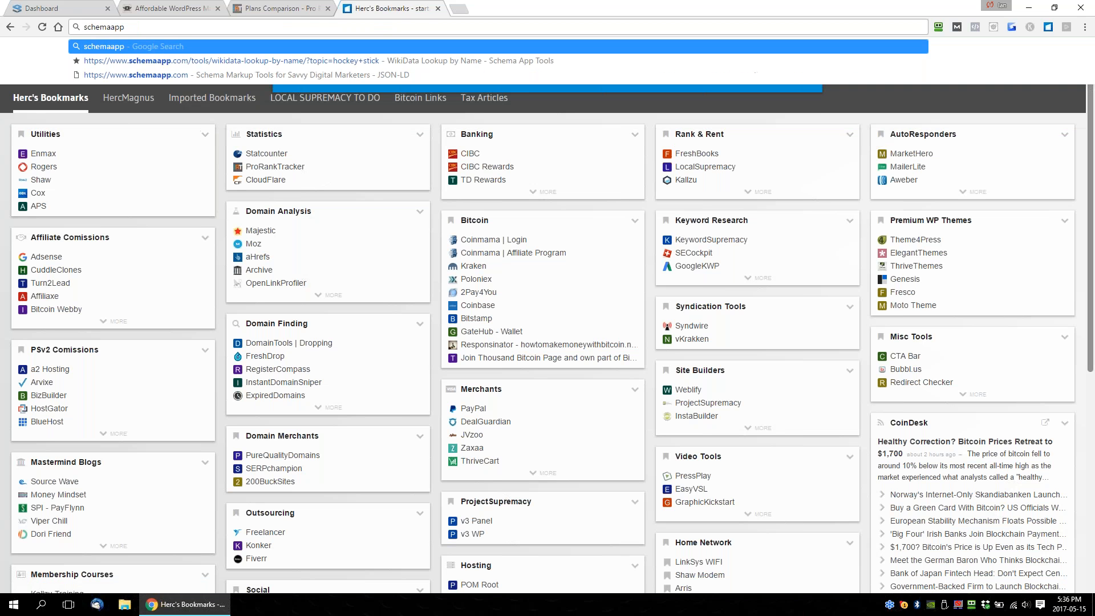
pyautogui.press('Down')
pyautogui.press('Down')
pyautogui.press('Return')
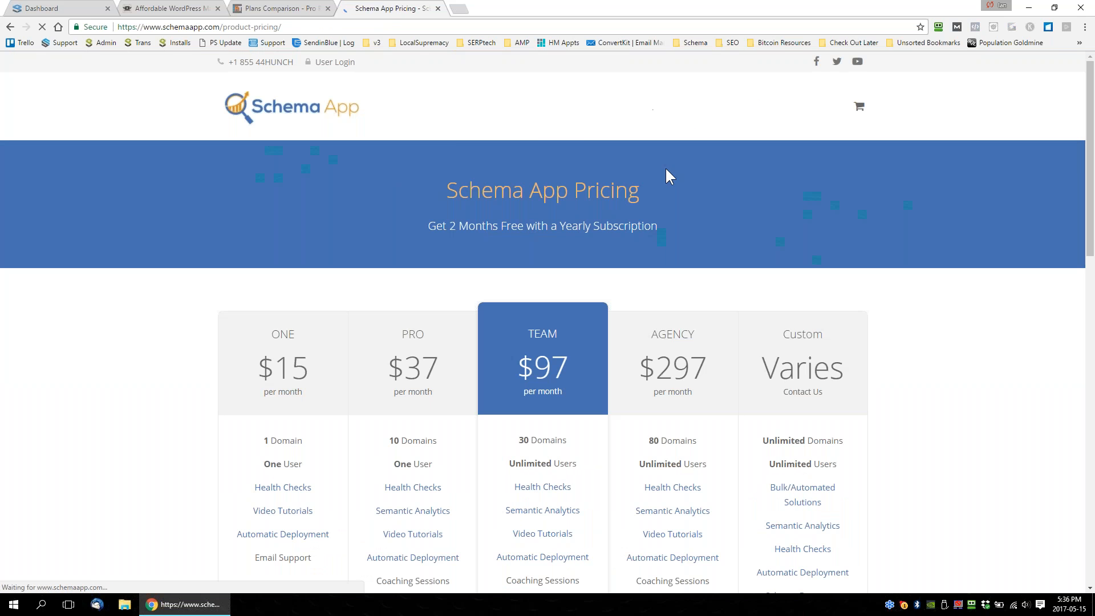
# Review Schema App's pricing table and highlight the Agency plan's monthly price and domain allowance.
pyautogui.scroll(-2, 752, 356)
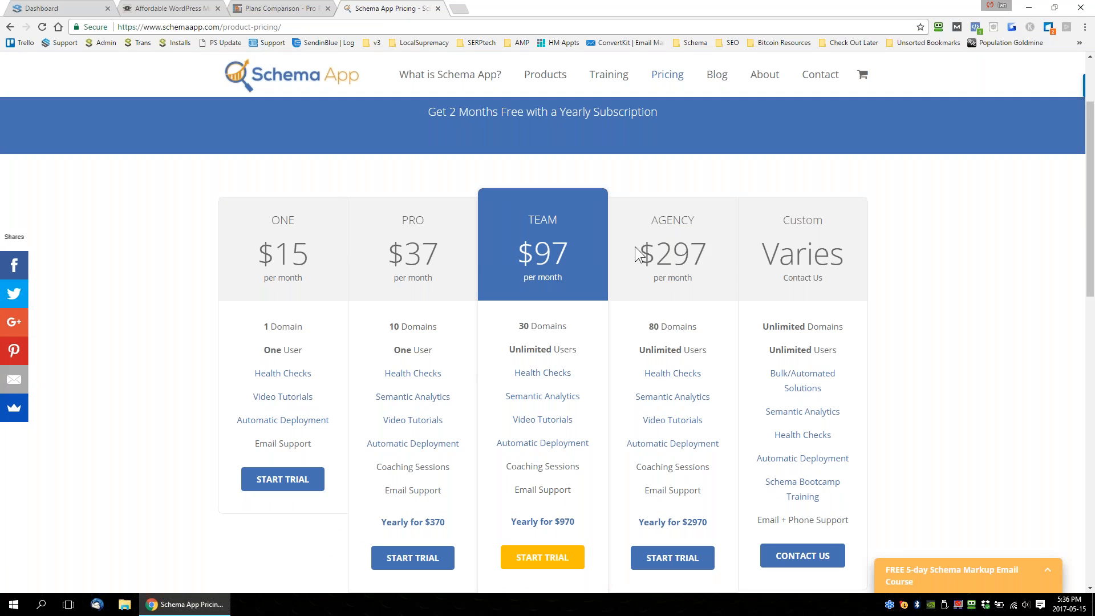
pyautogui.moveTo(635, 247); pyautogui.dragTo(701, 247)
pyautogui.moveTo(648, 326); pyautogui.dragTo(699, 327)
pyautogui.moveTo(710, 255); pyautogui.dragTo(658, 253)
pyautogui.moveTo(648, 328); pyautogui.dragTo(706, 325)
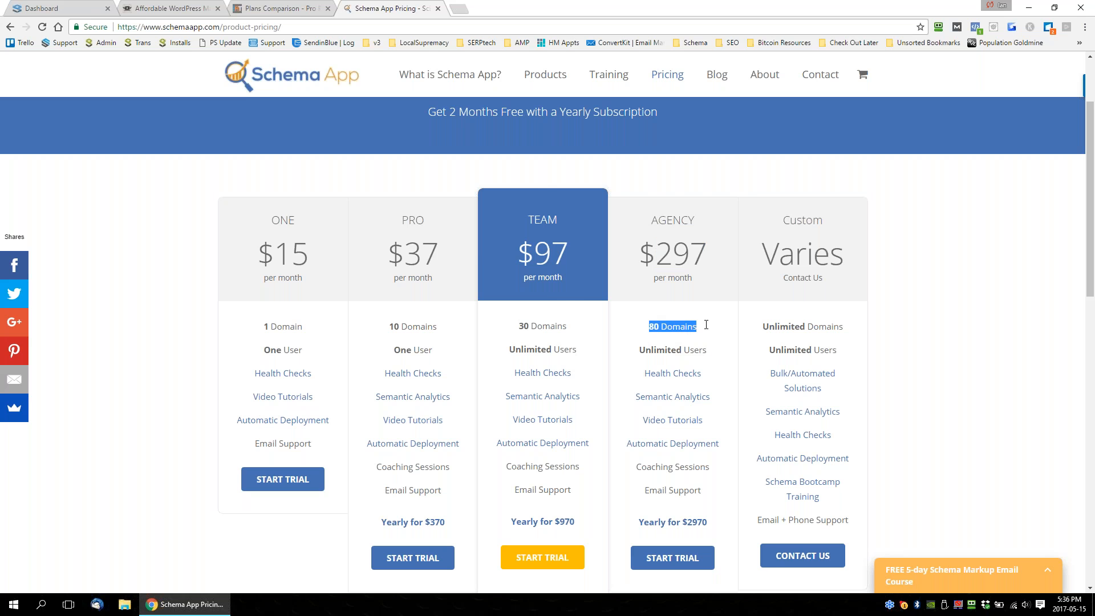
# Return to Project Supremacy and go through its Dashboard, Schemas and Settings pages.
pyautogui.click(80, 12)
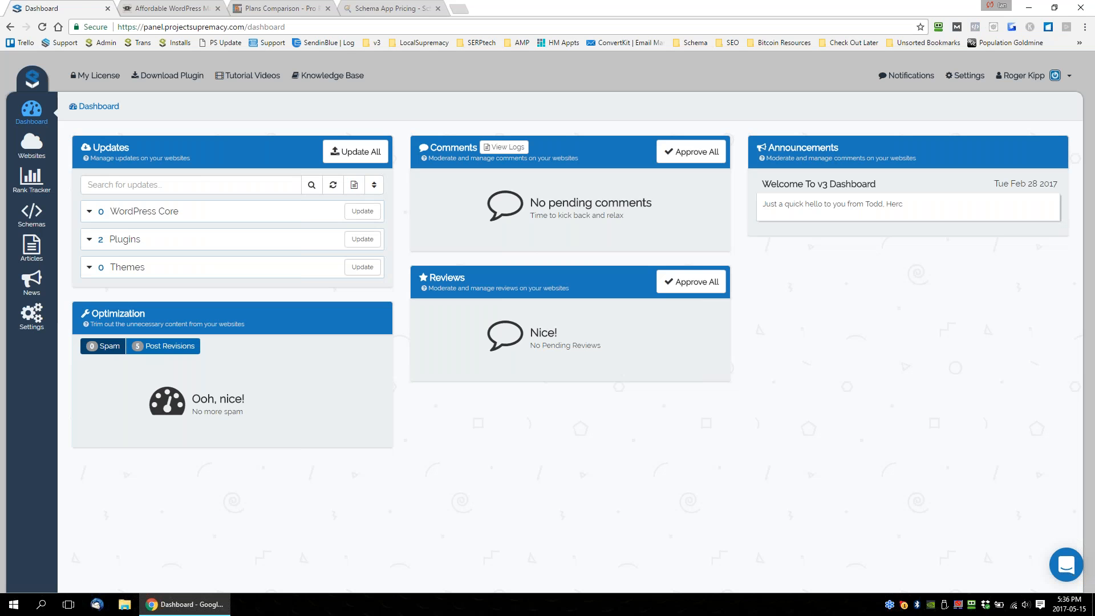
pyautogui.click(29, 117)
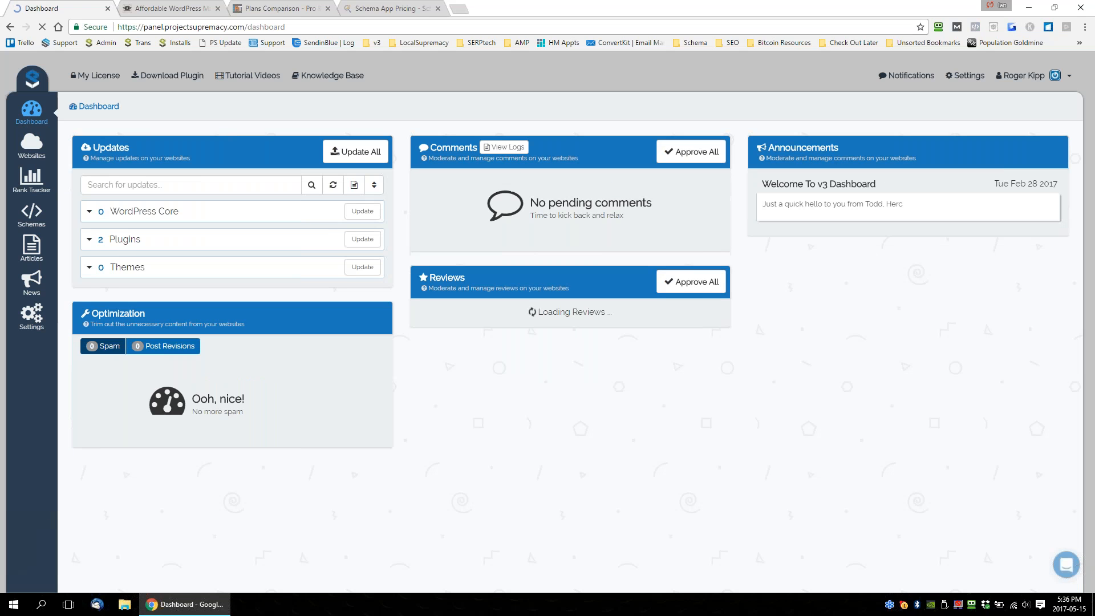
pyautogui.click(31, 217)
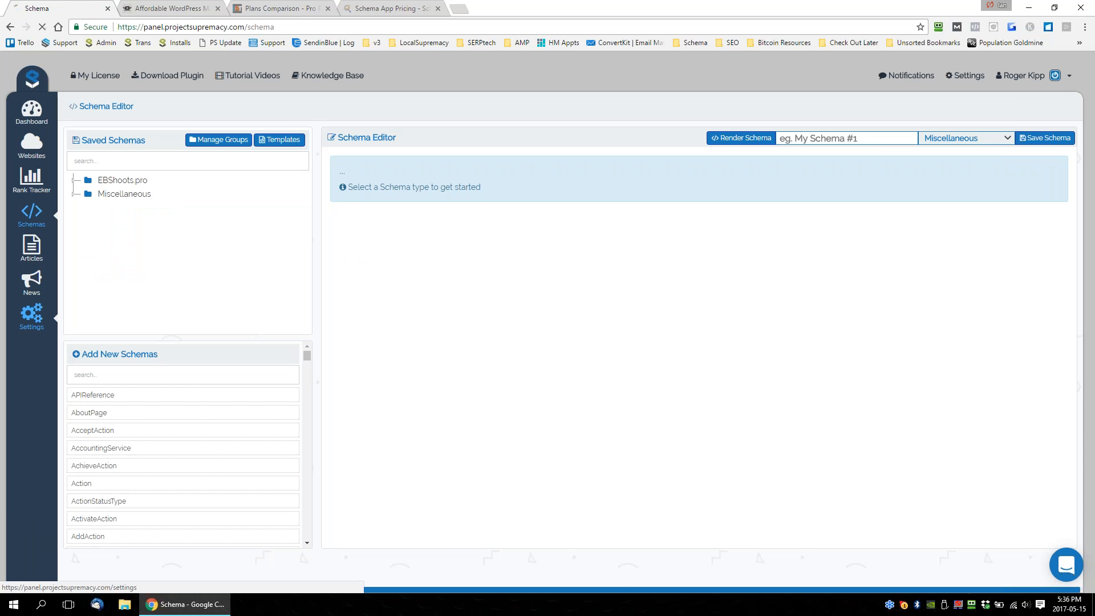
pyautogui.click(31, 315)
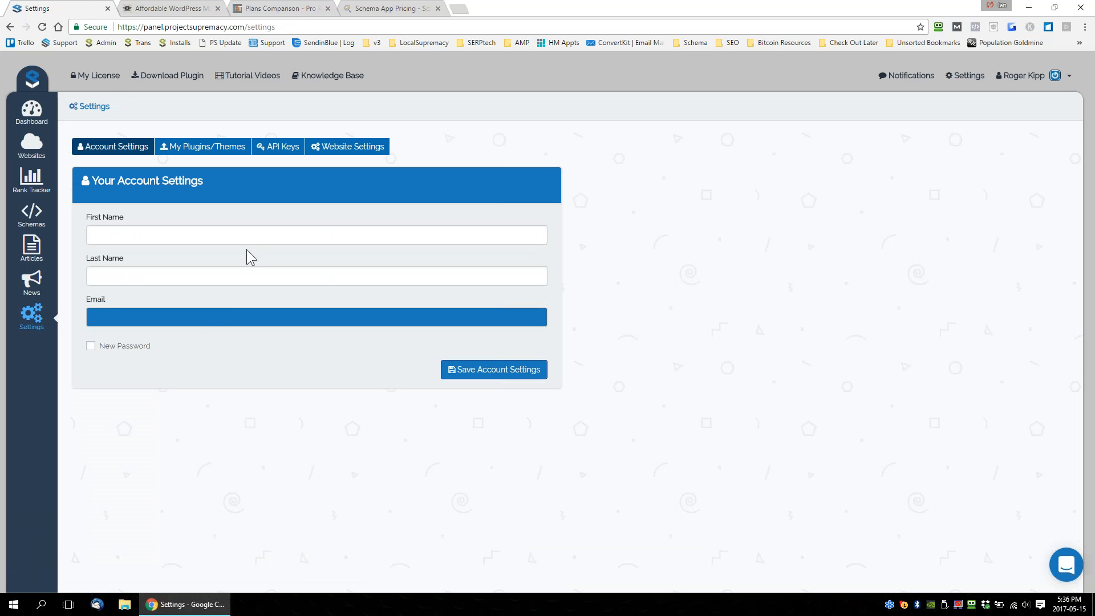
# Revisit CMS Commander's pricing and highlight the domain allowance of Schema App's Team plan.
pyautogui.click(171, 9)
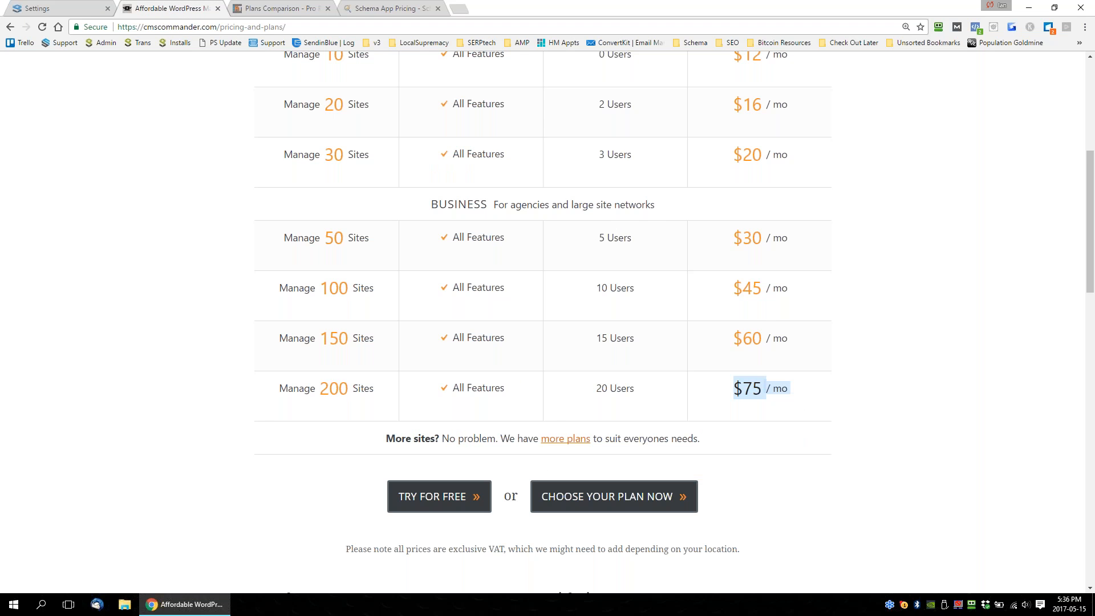
pyautogui.click(394, 8)
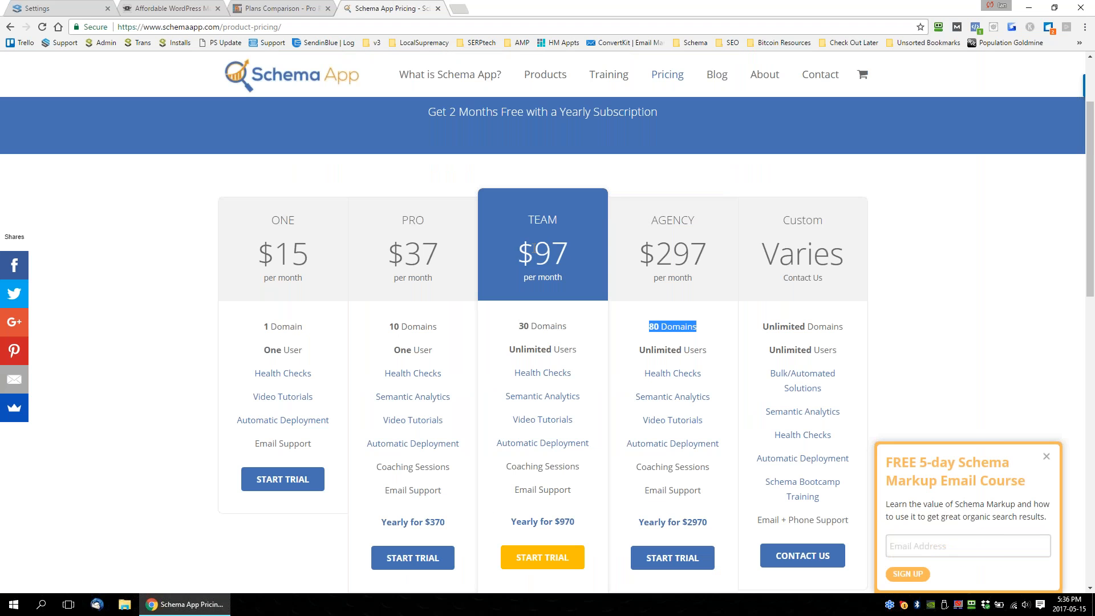
pyautogui.moveTo(551, 325); pyautogui.dragTo(543, 245)
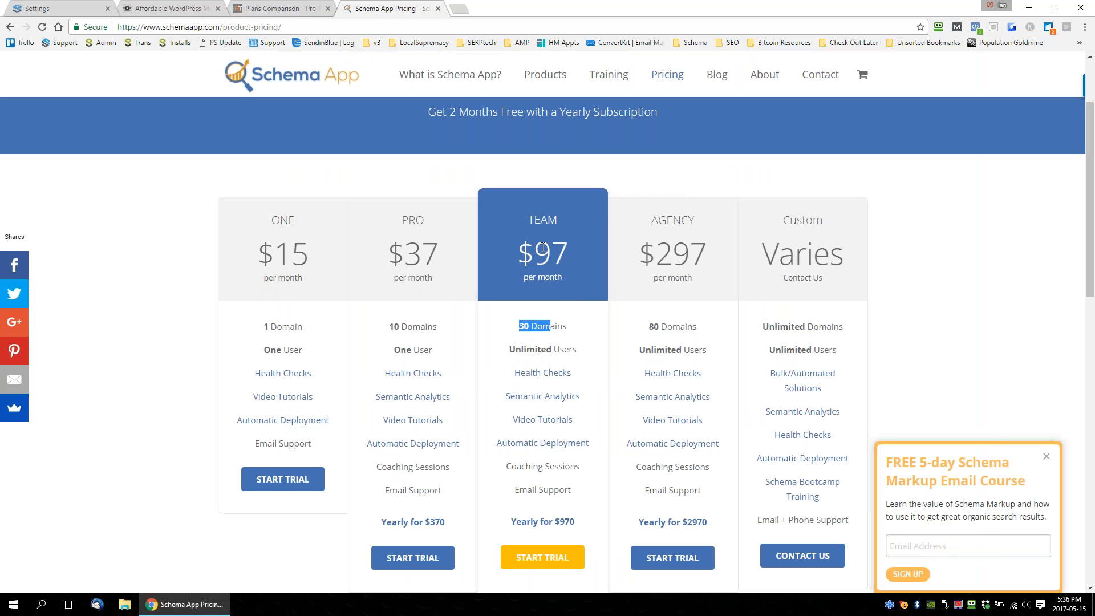
# Recheck Pro Rank Tracker's Silver fee and highlight the price and site count of CMS Commander's 200-site plan.
pyautogui.hotkey('ctrl', 'shift', 'Tab')
pyautogui.moveTo(552, 302); pyautogui.dragTo(502, 307)
pyautogui.hotkey('ctrl', 'shift', 'Tab')
pyautogui.moveTo(819, 357)
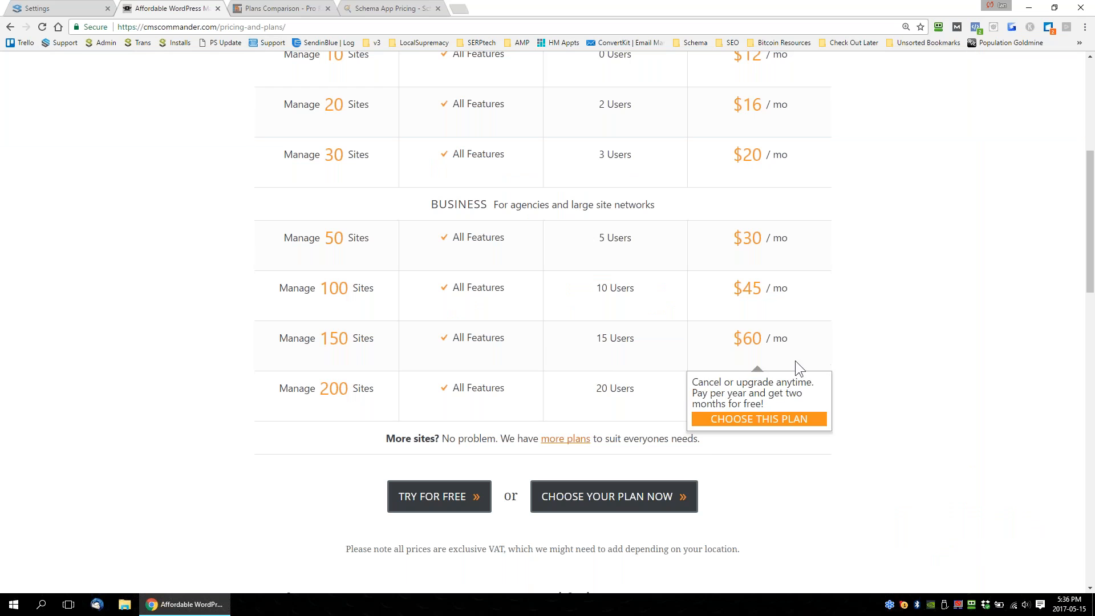
pyautogui.moveTo(732, 391); pyautogui.dragTo(785, 394)
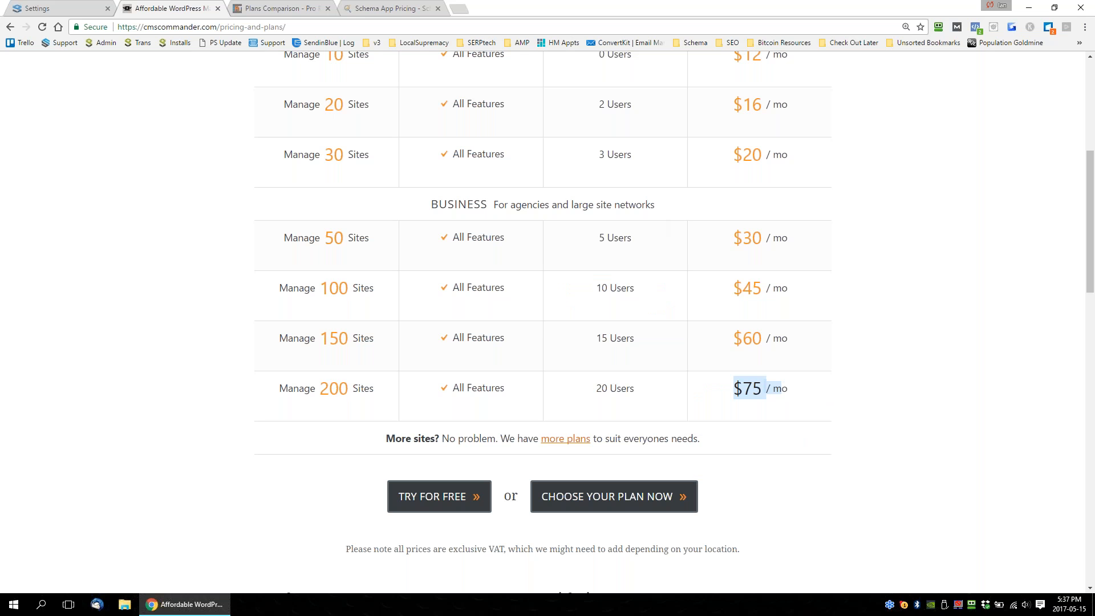
pyautogui.moveTo(321, 392); pyautogui.dragTo(365, 390)
# Revisit Pro Rank Tracker's plans and Schema App's Team plan domains, and return to the Project Supremacy Settings page.
pyautogui.click(310, 6)
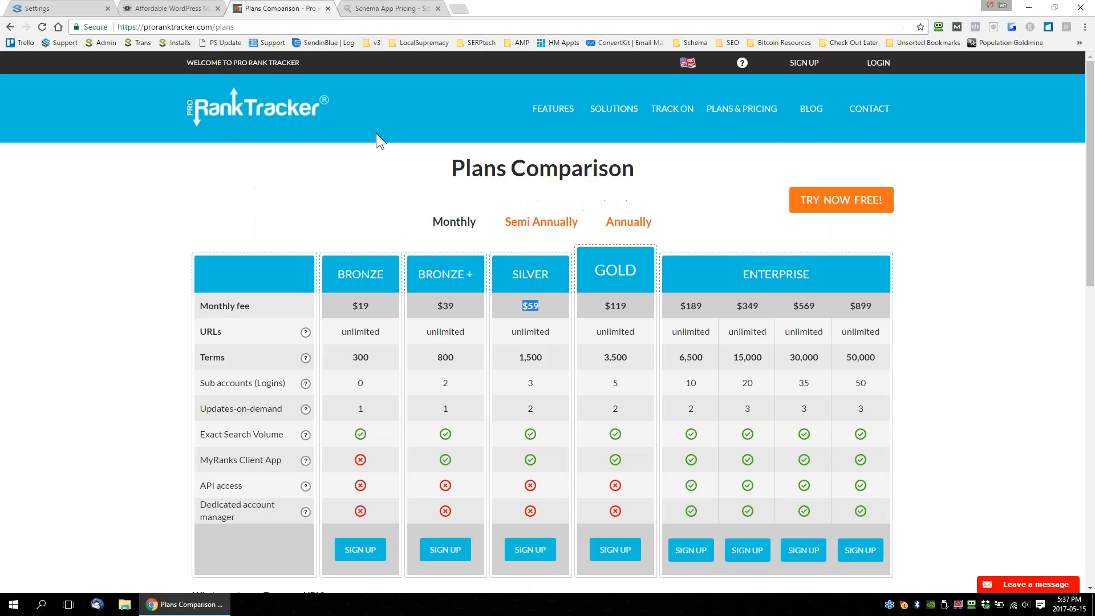
pyautogui.click(378, 8)
pyautogui.moveTo(517, 327); pyautogui.dragTo(552, 323)
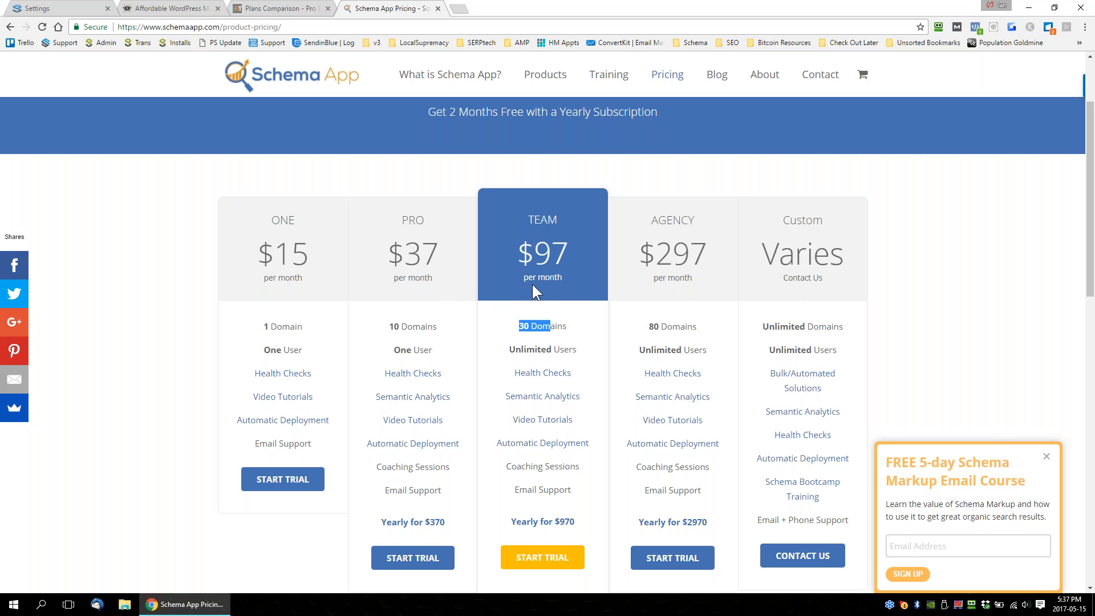
pyautogui.click(57, 7)
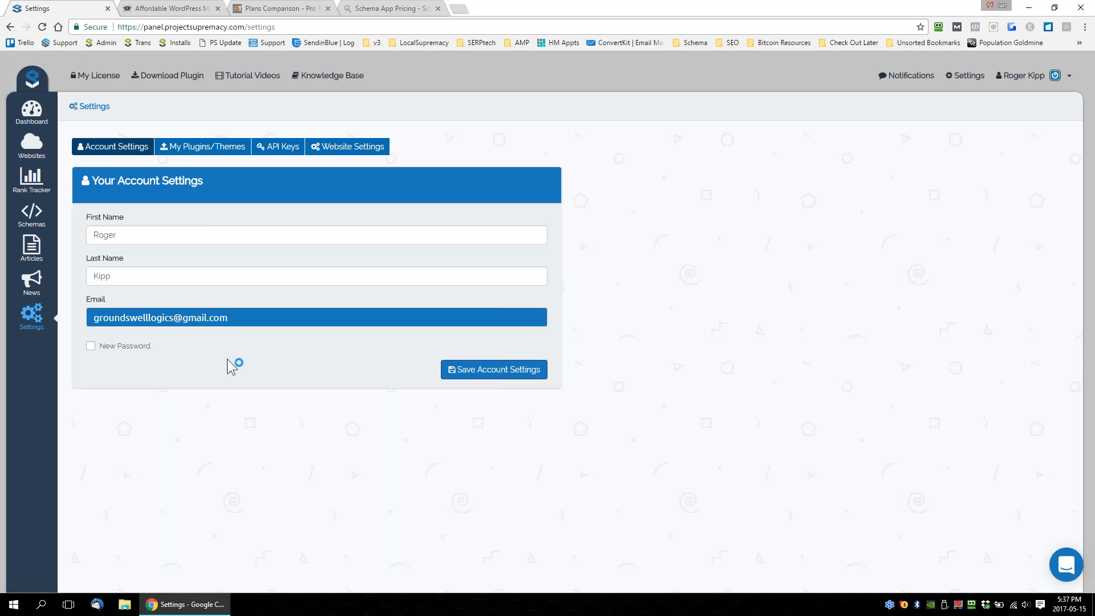
# Go back to Schema App's pricing and highlight the Agency plan's domain allowance and monthly price.
pyautogui.hotkey('ctrl', 'Tab')
pyautogui.hotkey('ctrl', 'Tab')
pyautogui.hotkey('ctrl', 'Tab')
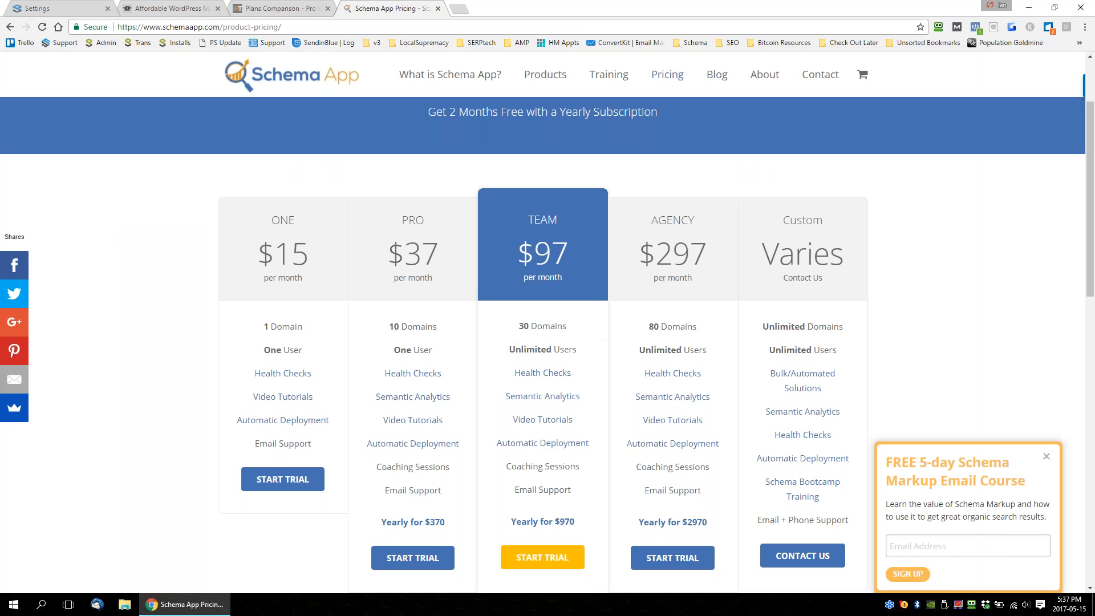
pyautogui.tripleClick(654, 326)
pyautogui.moveTo(639, 245); pyautogui.dragTo(672, 254)
pyautogui.moveTo(649, 325); pyautogui.dragTo(713, 334)
# Compare Pro Rank Tracker's Silver plan with CMS Commander's 200-site allowance, and return to Project Supremacy.
pyautogui.click(290, 13)
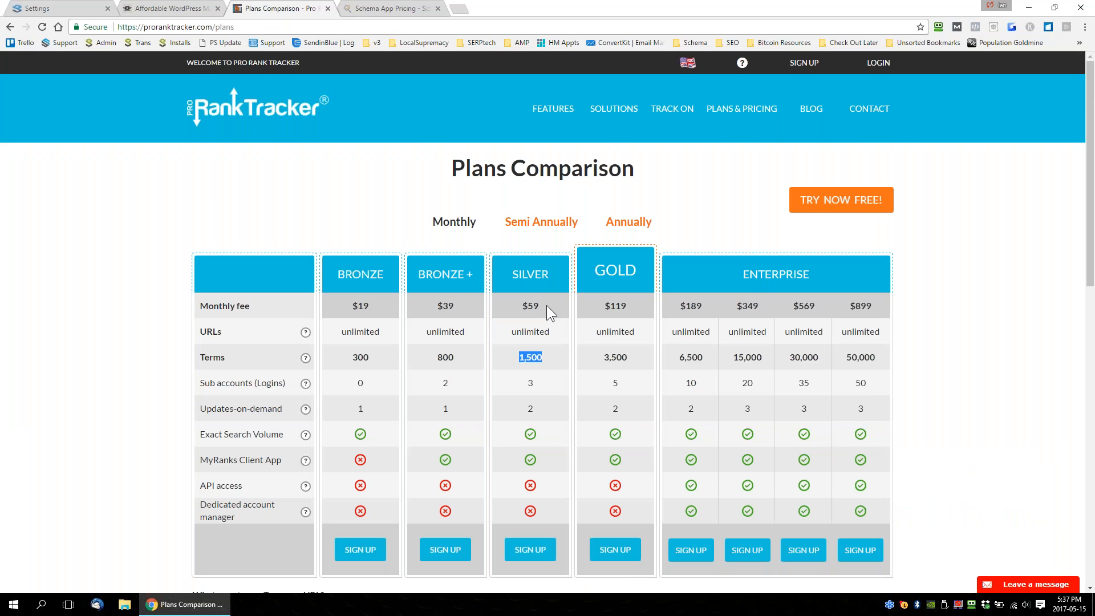
pyautogui.click(162, 8)
pyautogui.moveTo(319, 390); pyautogui.dragTo(370, 390)
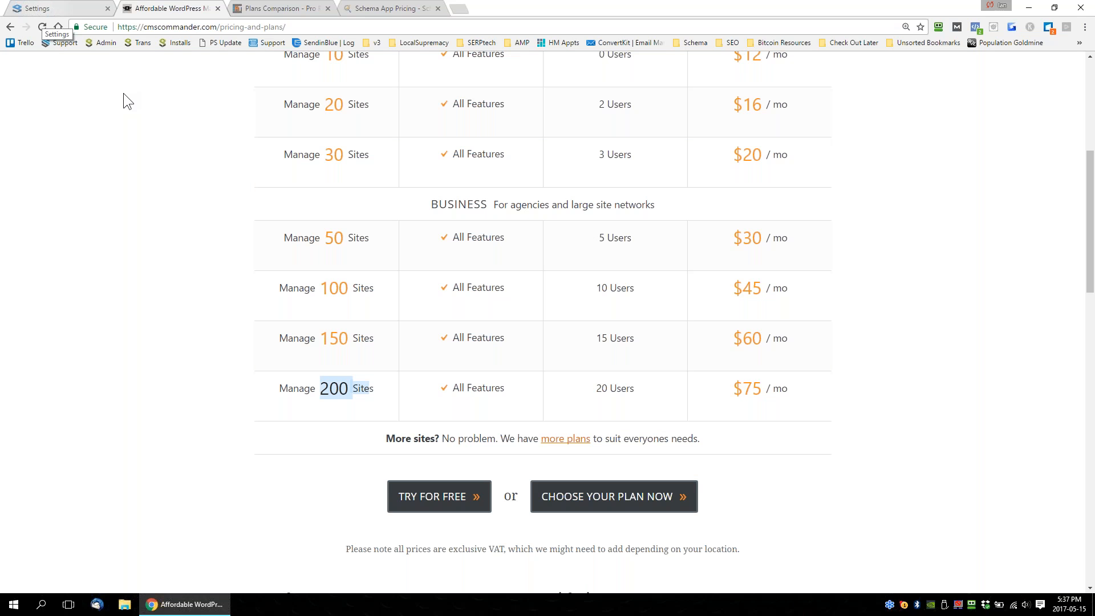
pyautogui.click(76, 9)
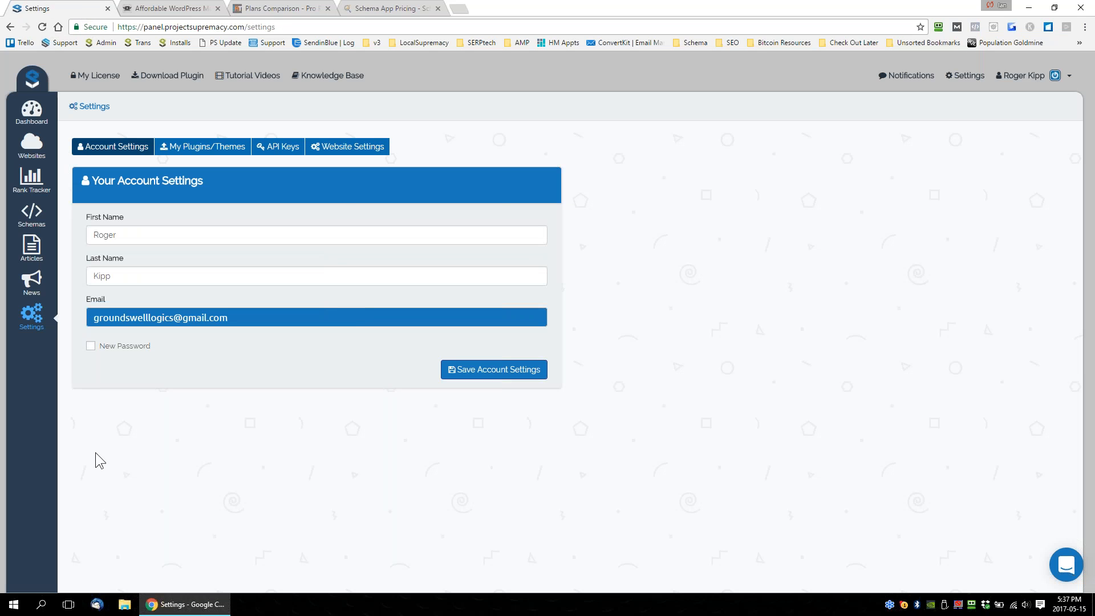
# Open v3.projectsupremacy.com/founders in a new browser page, dismissing the accidental page-saving dialog.
pyautogui.click(459, 9)
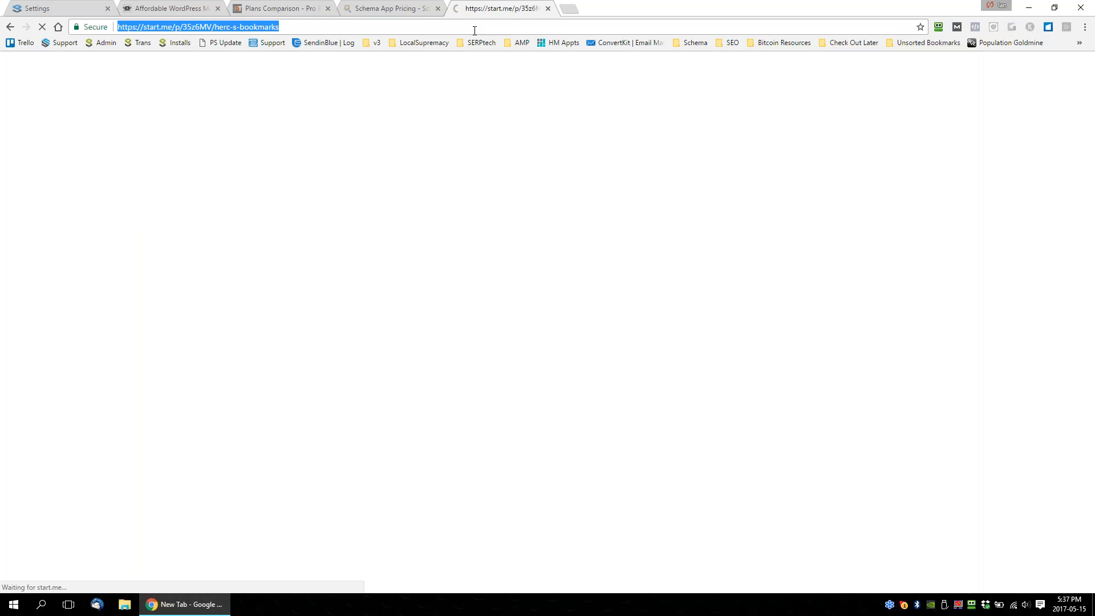
pyautogui.hotkey('ctrl', 's')
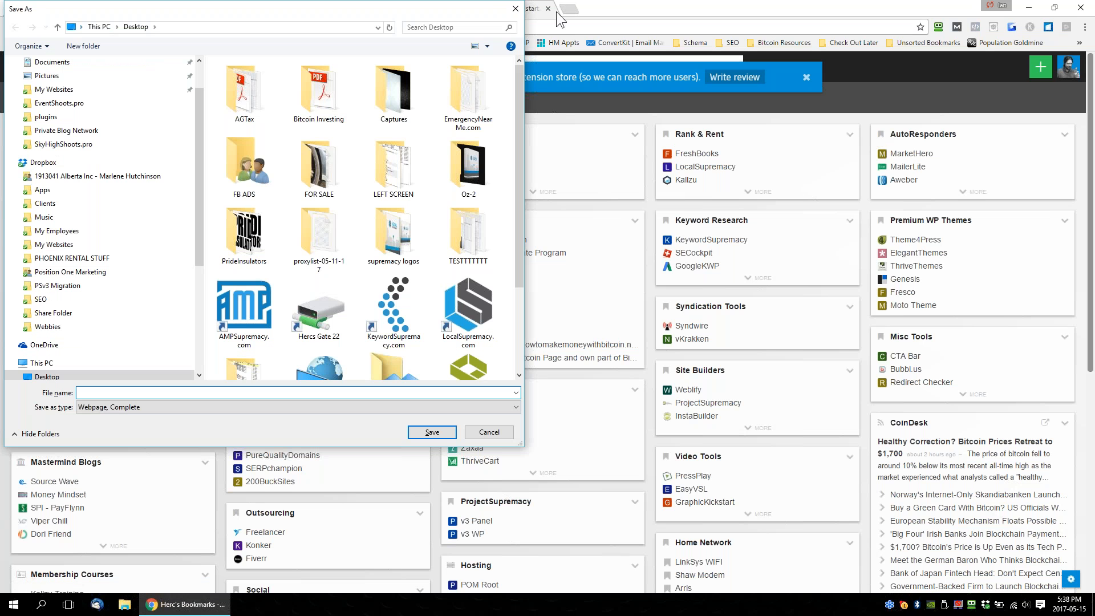
pyautogui.press('Escape')
pyautogui.hotkey('ctrl', 'l')
pyautogui.write('http:/')
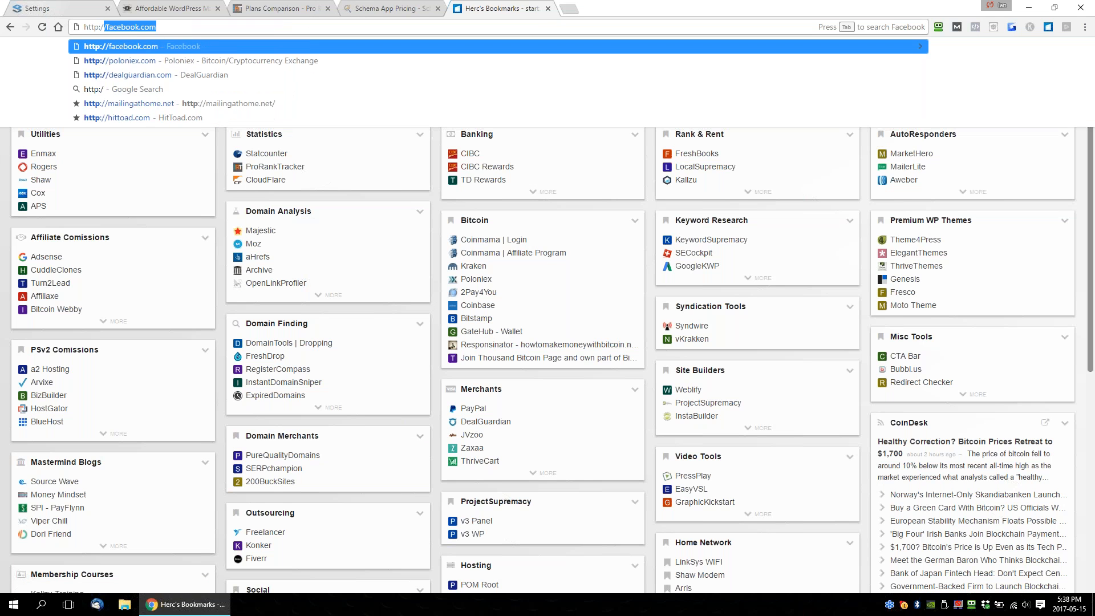
pyautogui.write('/v3')
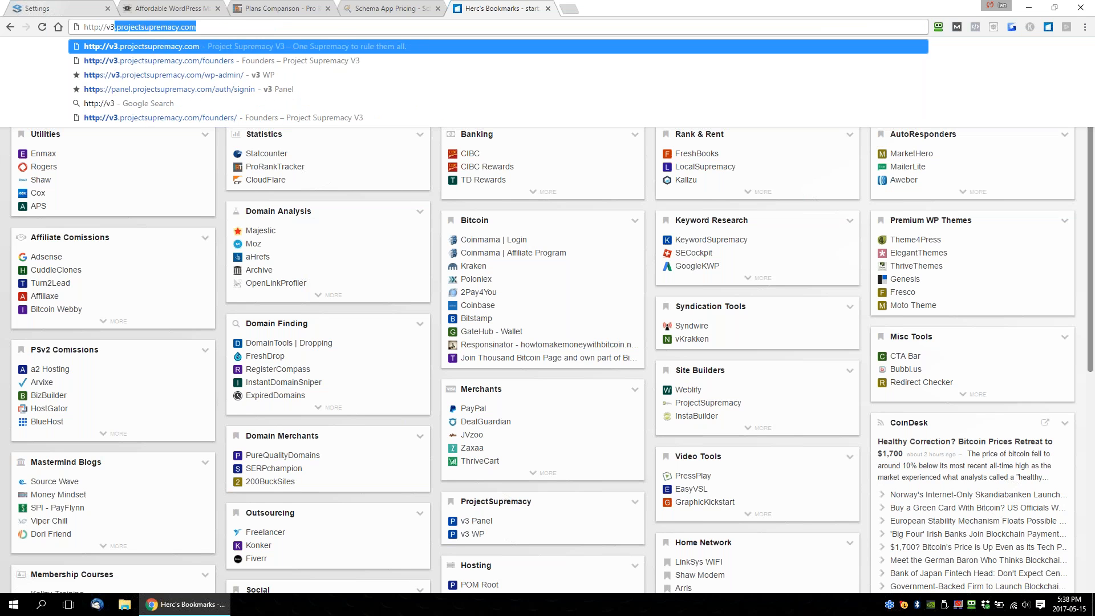
pyautogui.press('Down')
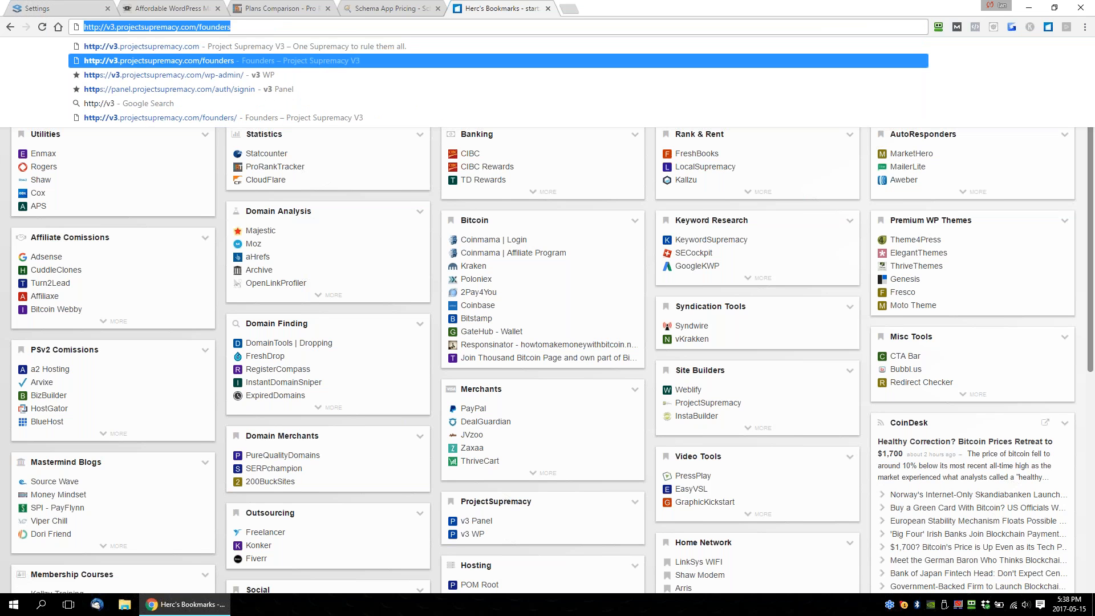
pyautogui.press('Return')
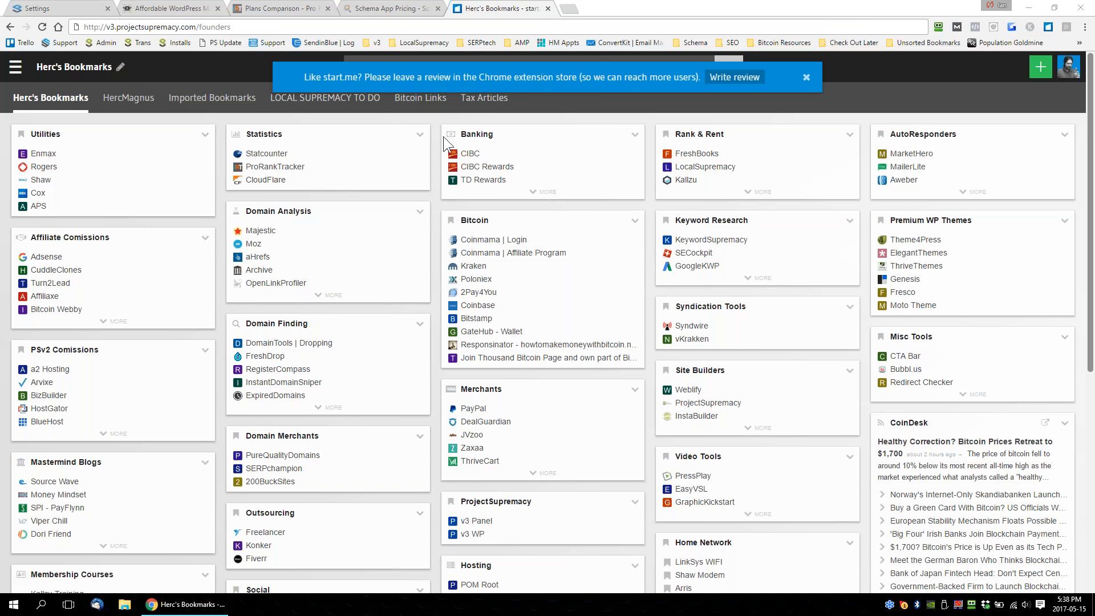
pyautogui.click(432, 25)
pyautogui.click(432, 25)
pyautogui.press('Return')
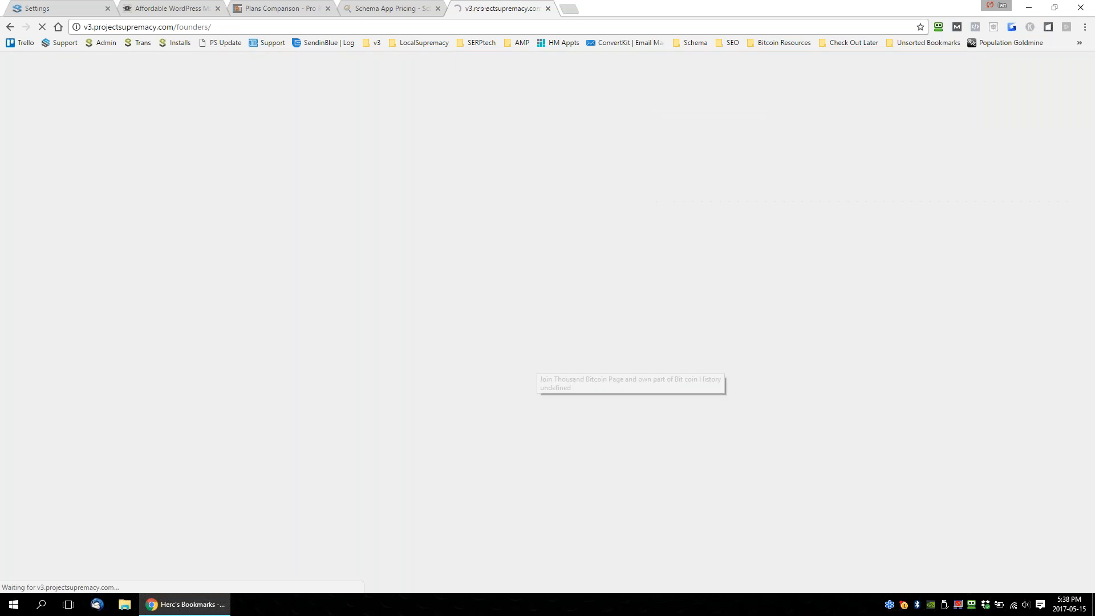
# Revisit the three competitor pricing pages and examine the Project Supremacy Founders page's pricing offer.
pyautogui.click(398, 12)
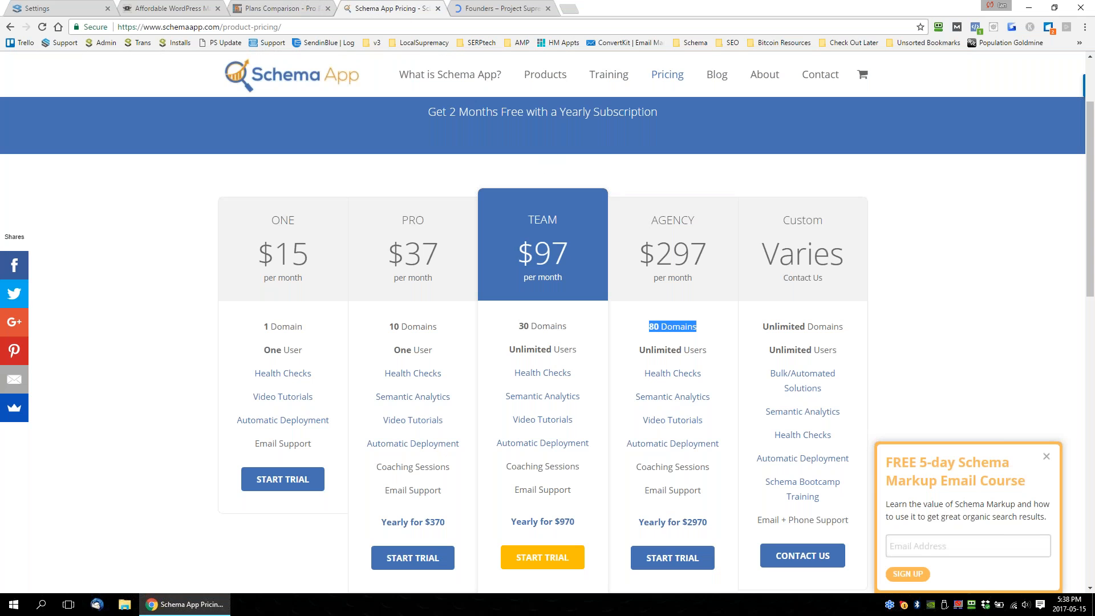
pyautogui.click(274, 8)
pyautogui.click(206, 8)
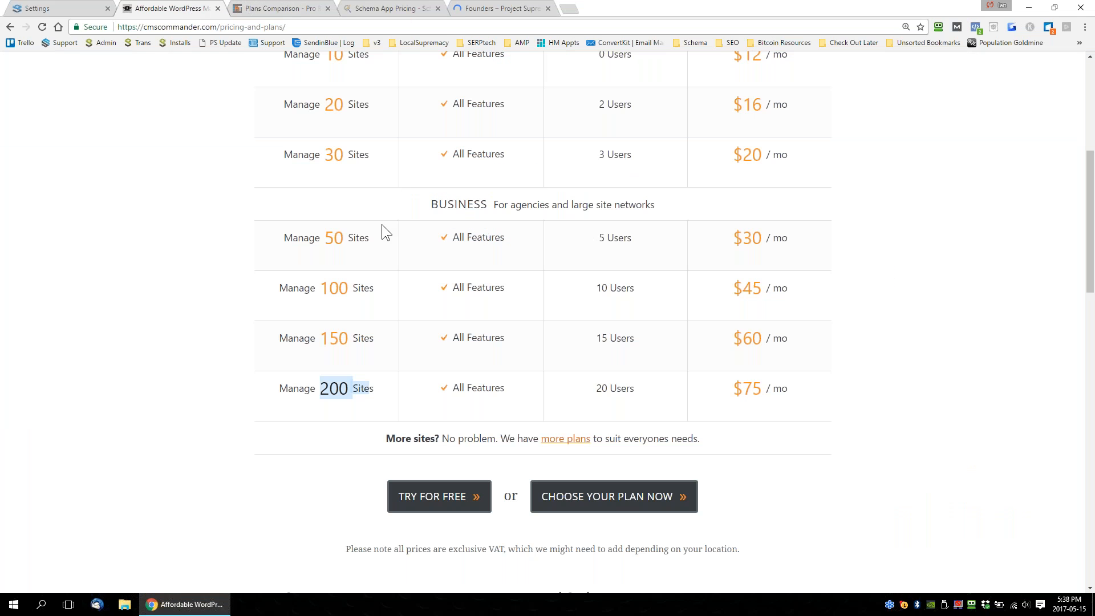
pyautogui.click(484, 15)
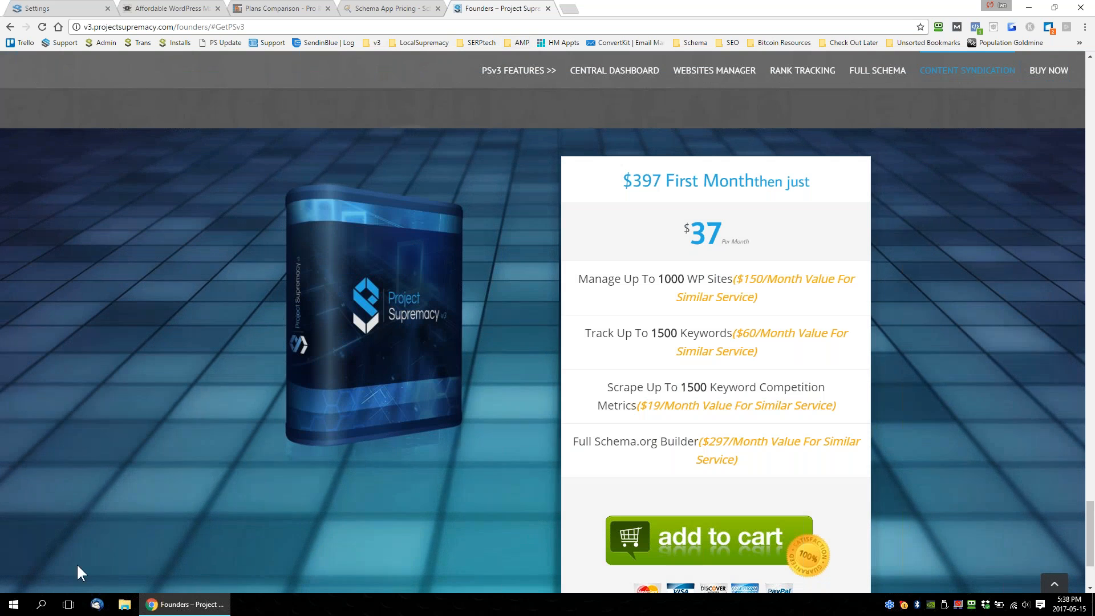
pyautogui.click(12, 604)
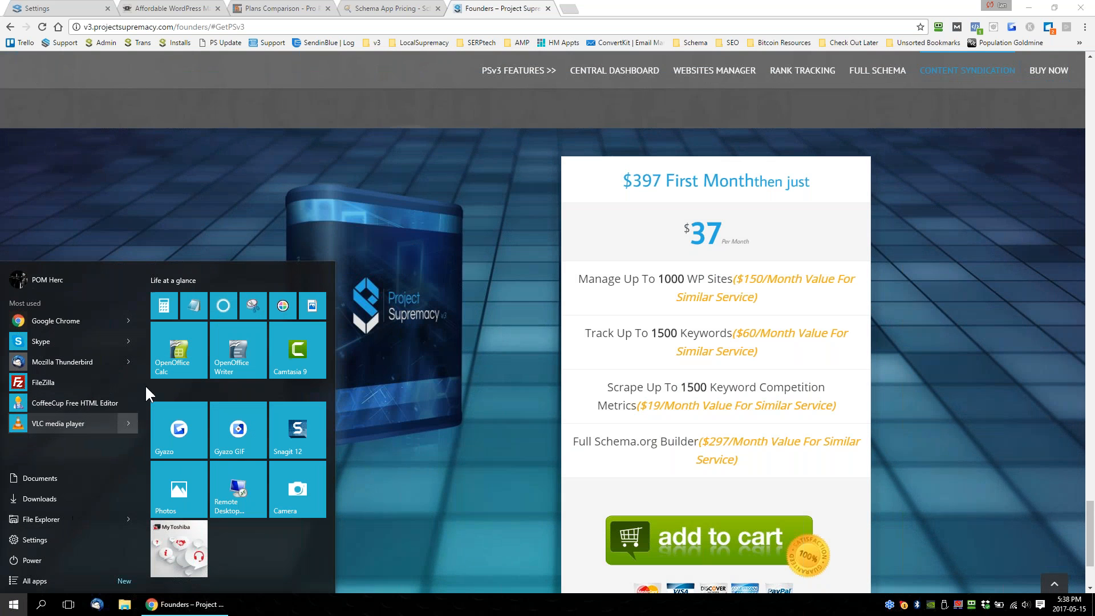
pyautogui.click(245, 365)
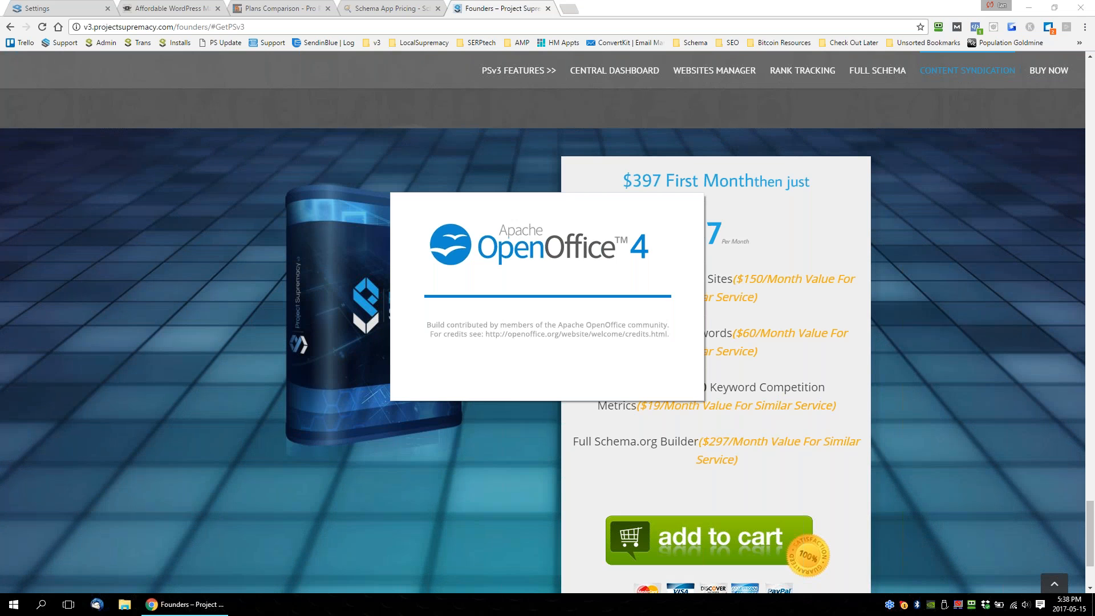
pyautogui.write('http://v3.projectsupremacy.com/founders')
# Set the pasted web address to font size 28 and centre it on the page.
pyautogui.hotkey('ctrl', 'a')
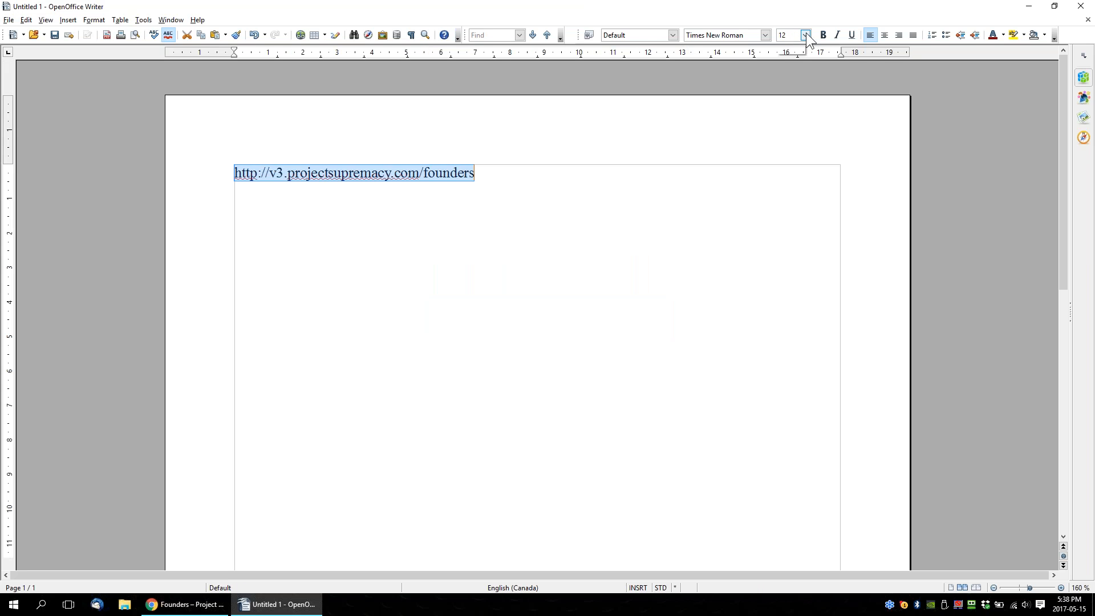
pyautogui.click(806, 34)
pyautogui.scroll(-3, 792, 128)
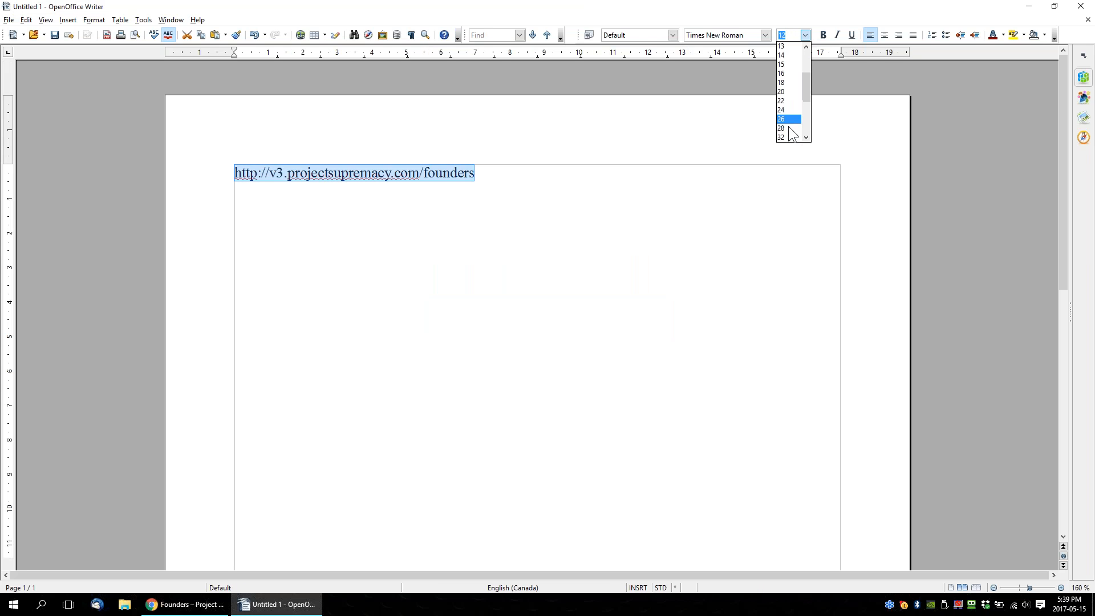
pyautogui.click(788, 138)
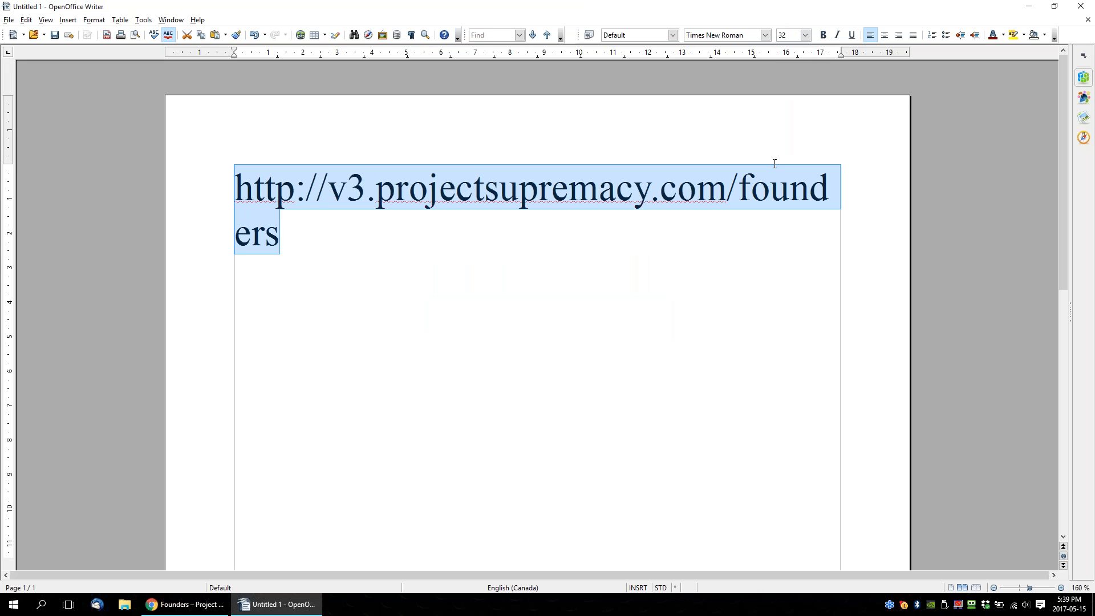
pyautogui.click(806, 35)
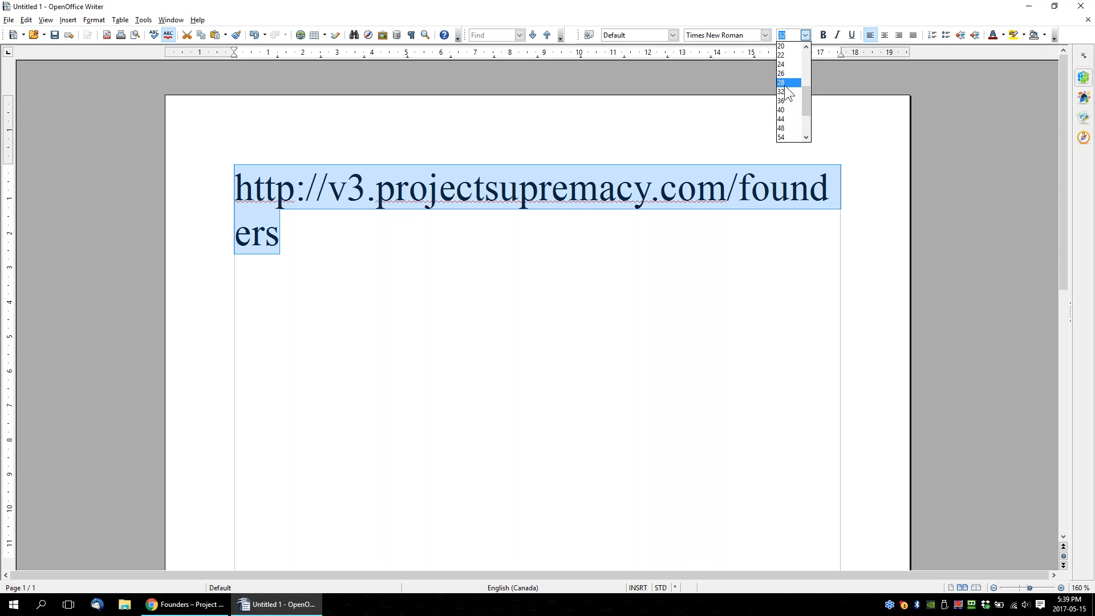
pyautogui.click(787, 84)
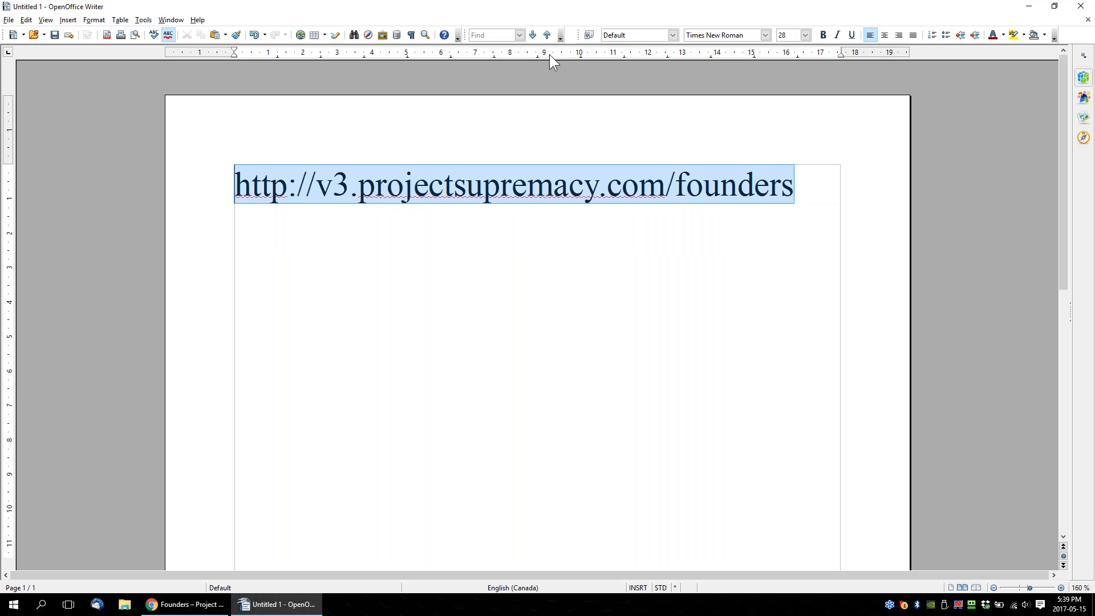
pyautogui.click(885, 35)
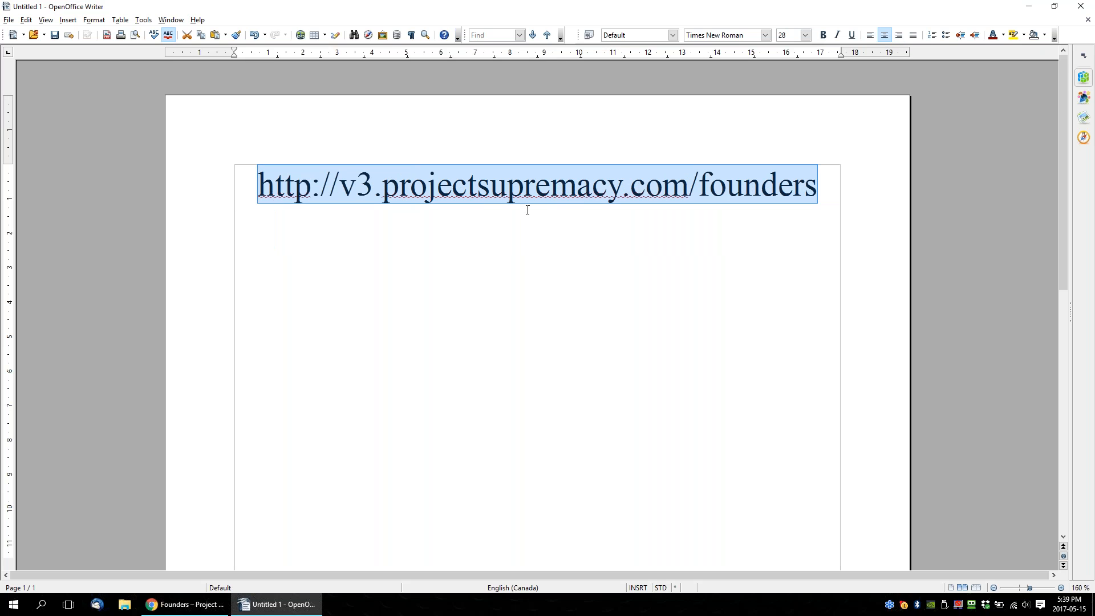
# Leave an empty line below the web address and add the line "1000 Sites WP Manage".
pyautogui.press('End')
pyautogui.press('Return')
pyautogui.press('Return')
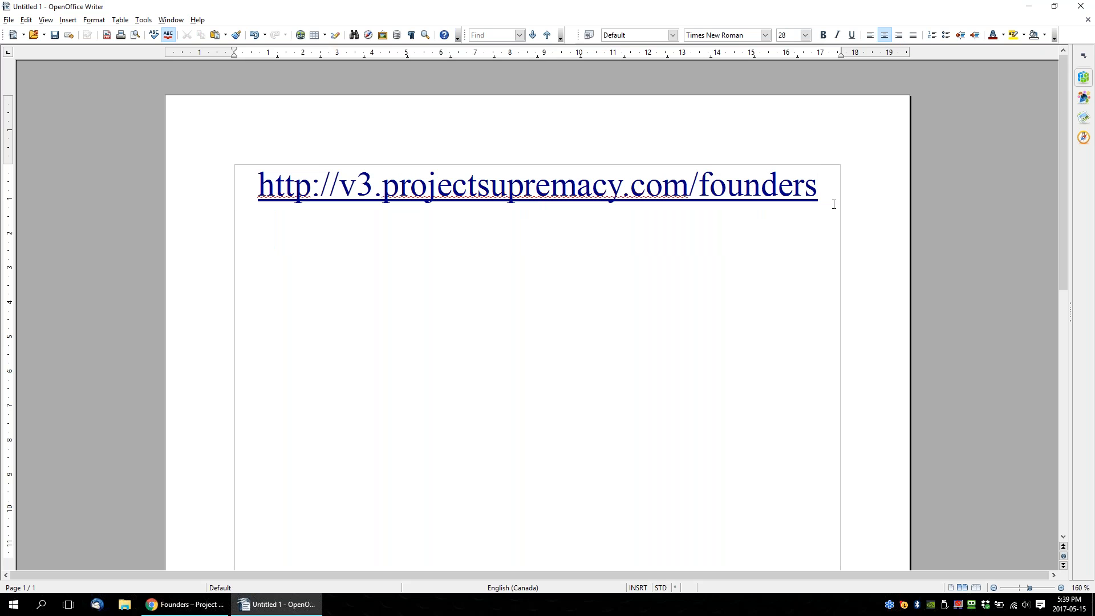
pyautogui.write('1000 Sites WP Manage')
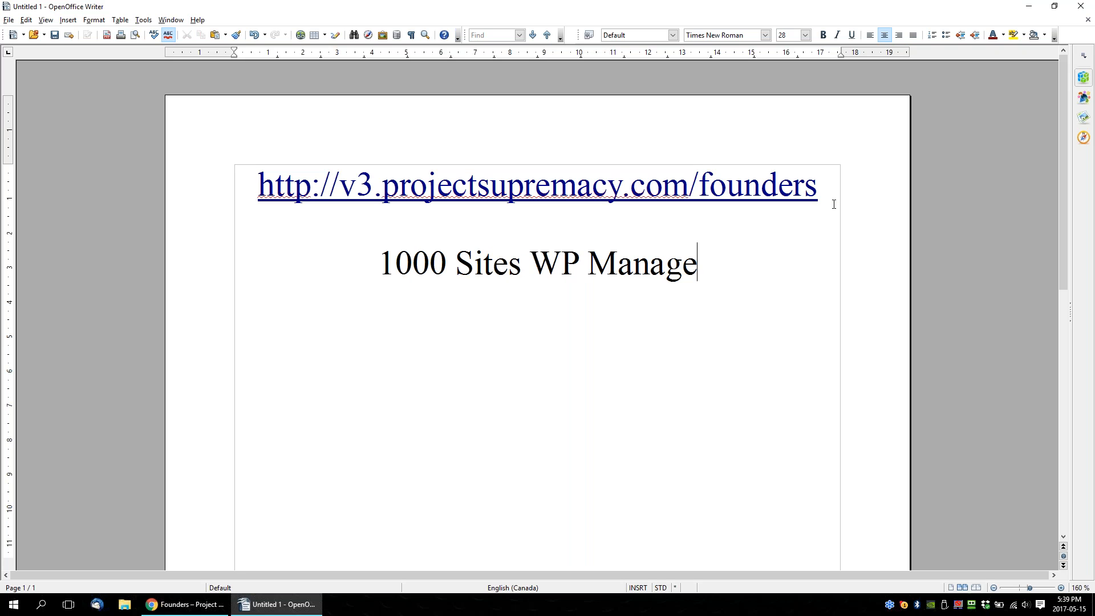
# Point out the words "1000 Sites" in the new line by selecting them.
pyautogui.click(371, 261)
pyautogui.moveTo(470, 268); pyautogui.dragTo(530, 267)
pyautogui.click(717, 259)
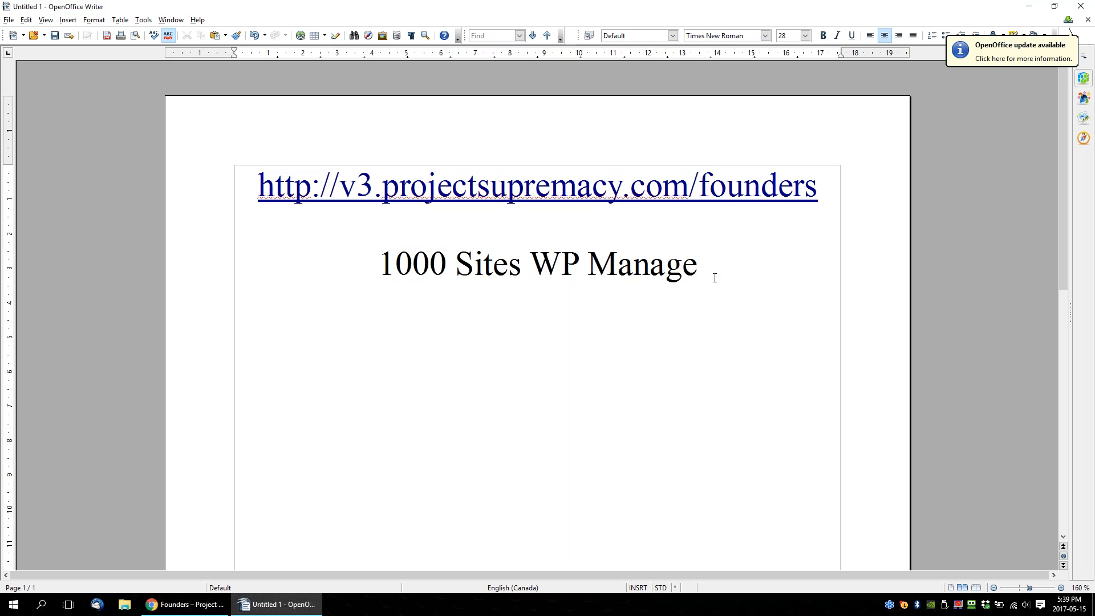
pyautogui.moveTo(377, 264); pyautogui.dragTo(529, 266)
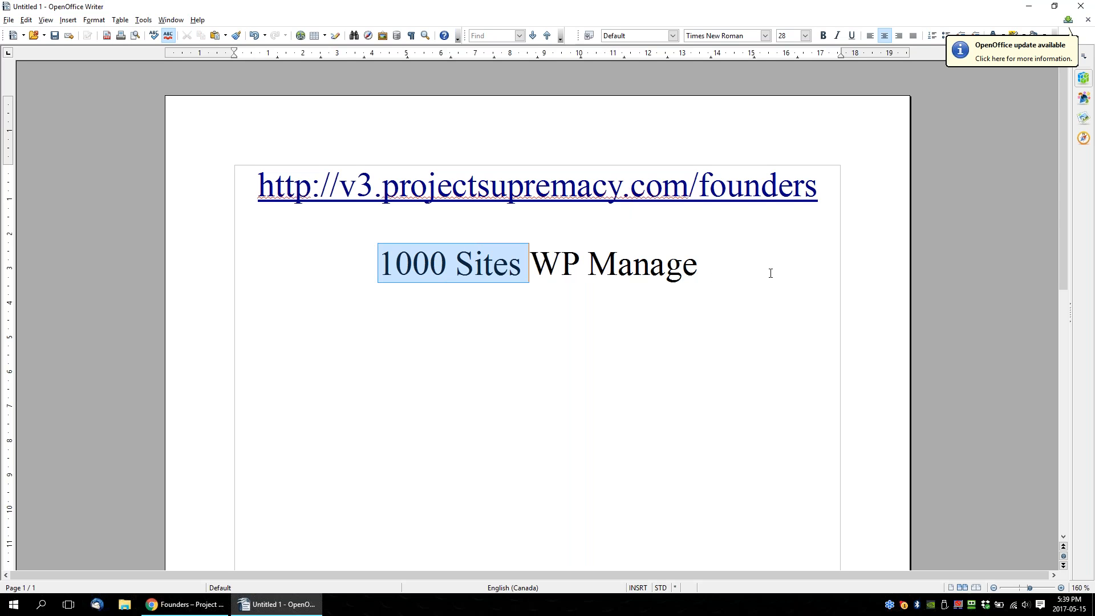
# Add the line "1500 Keywords PRT" directly below the WP Manage line.
pyautogui.click(723, 263)
pyautogui.press('Return')
pyautogui.write('1')
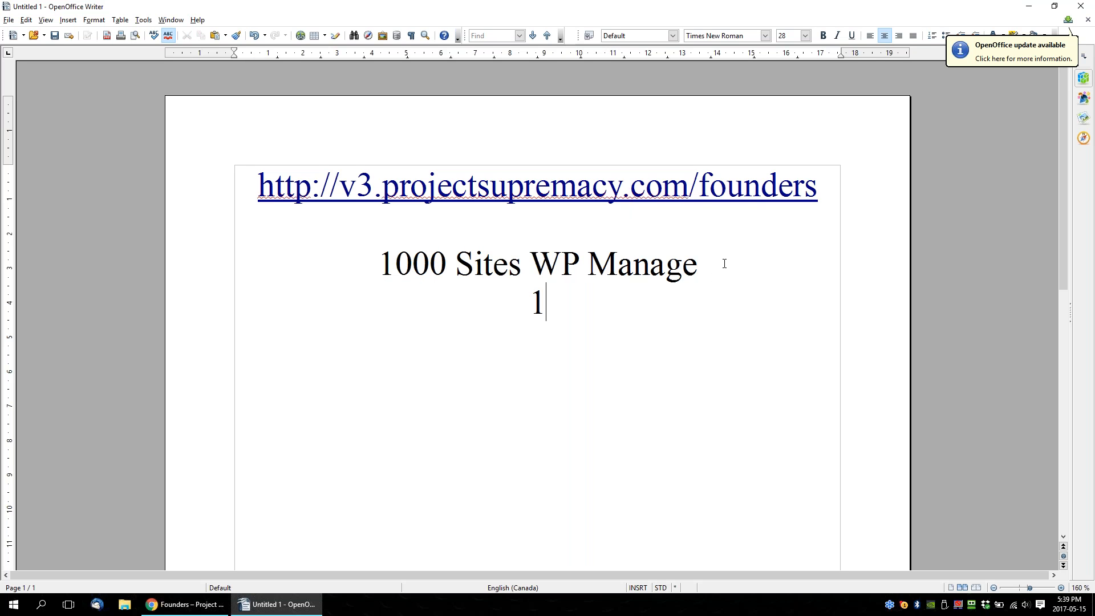
pyautogui.write('500 Keywords ')
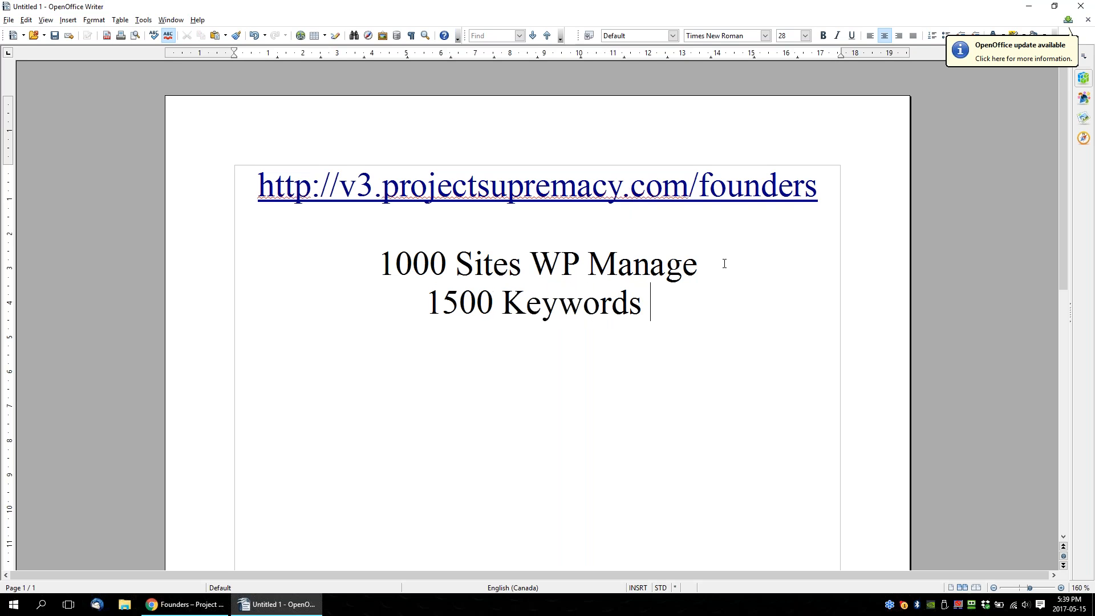
pyautogui.write('PRT')
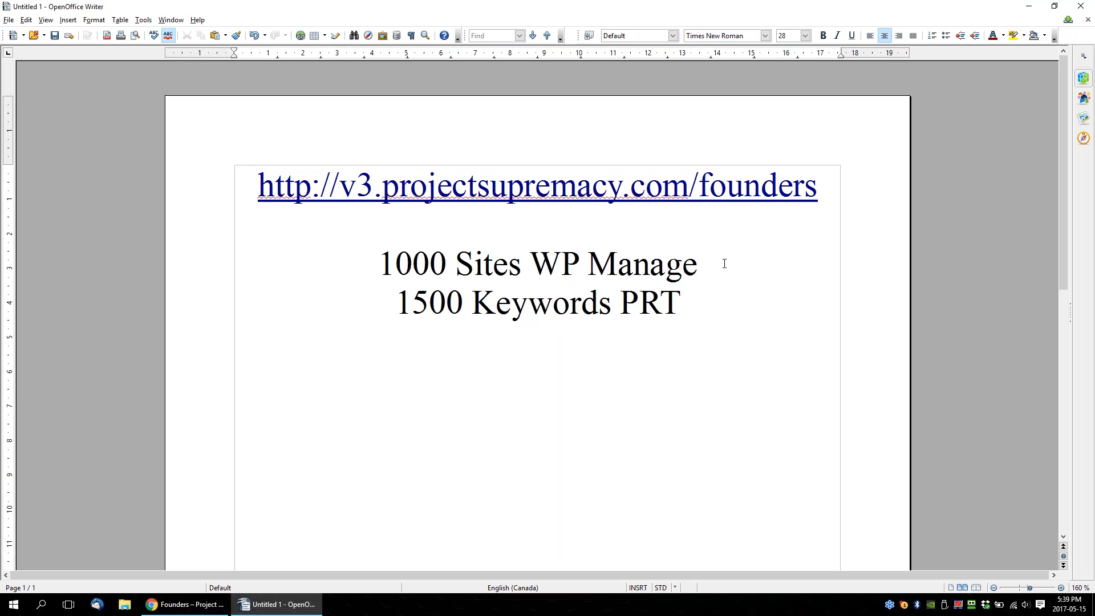
# Add the line "1000 Schema Builder" below the keywords line.
pyautogui.press('Return')
pyautogui.write('Un')
pyautogui.press('BackSpace')
pyautogui.press('BackSpace')
pyautogui.write('1000')
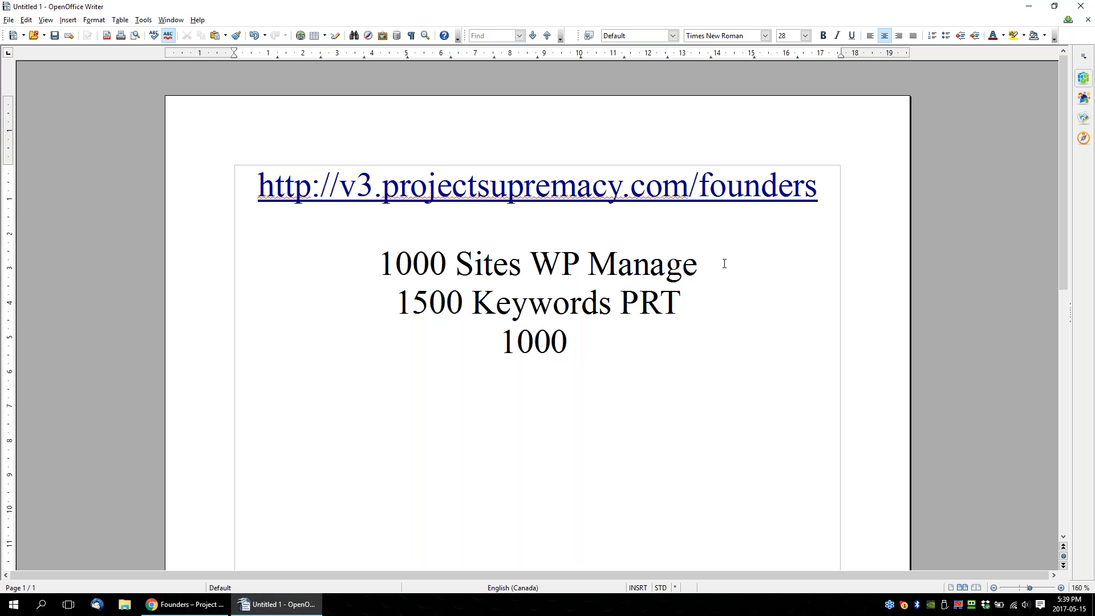
pyautogui.write(' Schema ')
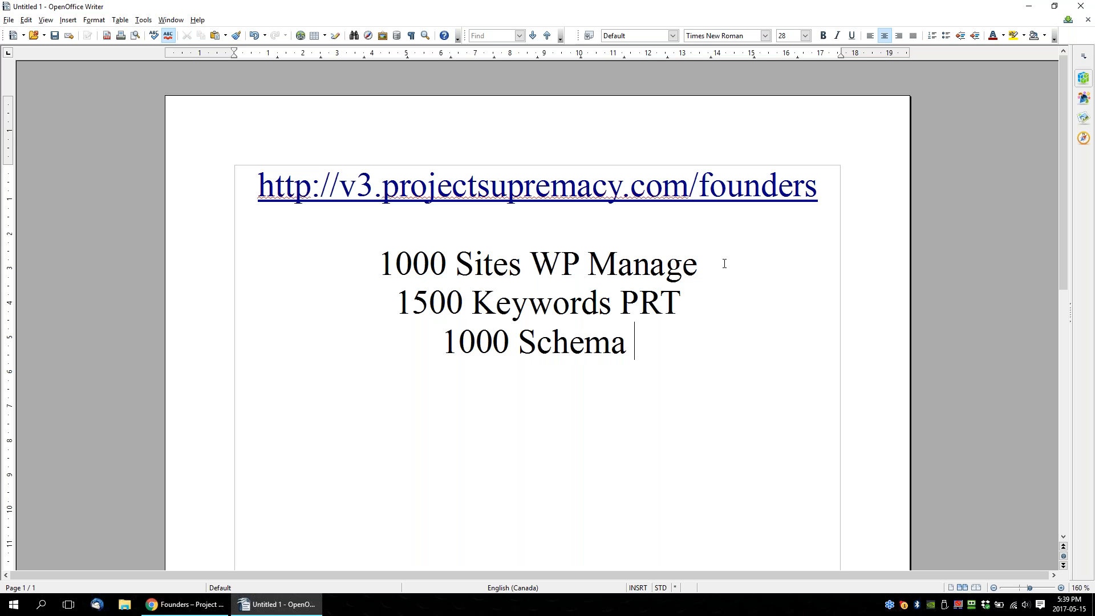
pyautogui.write('Builder')
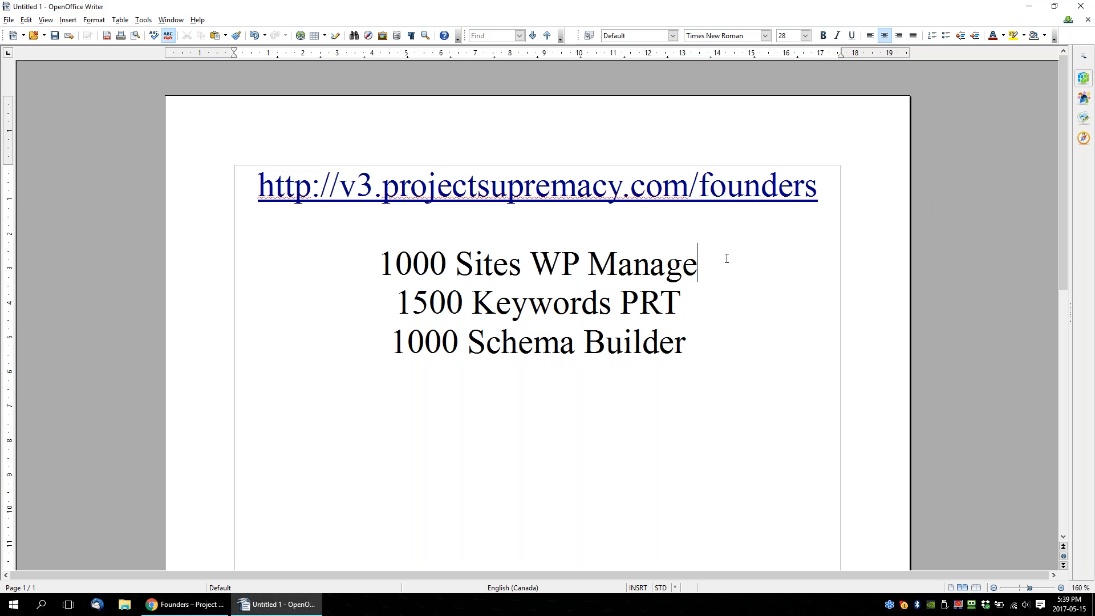
# Leave an empty line below the Schema Builder line and add the price text "$297 + $37".
pyautogui.click(702, 335)
pyautogui.write('$297 +_ ')
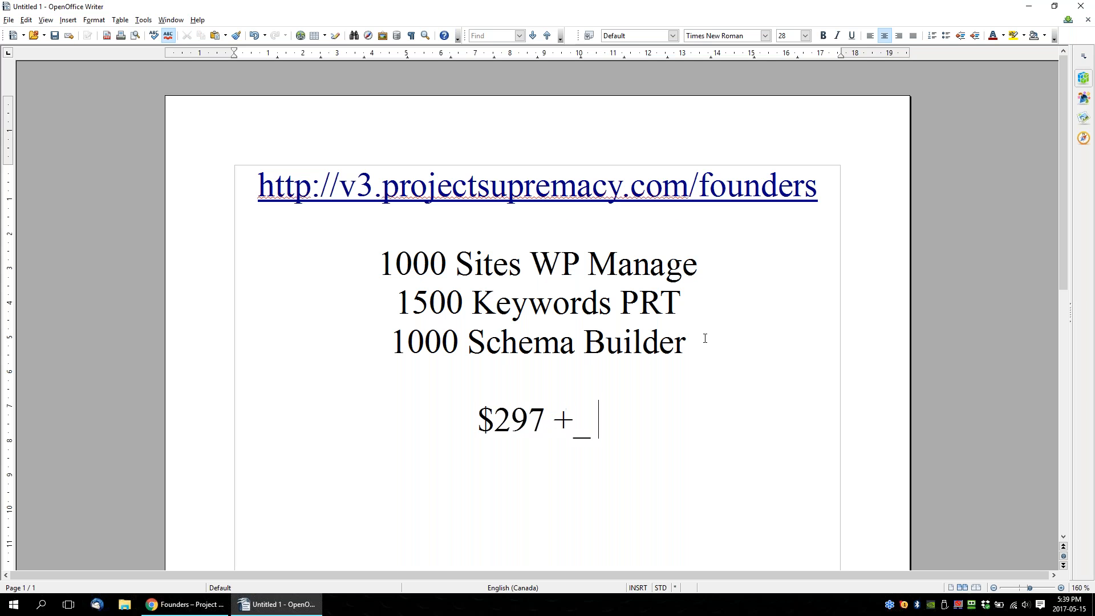
pyautogui.write('$37')
pyautogui.press('Left')
pyautogui.press('Left')
pyautogui.press('Left')
pyautogui.press('Left')
pyautogui.press('BackSpace')
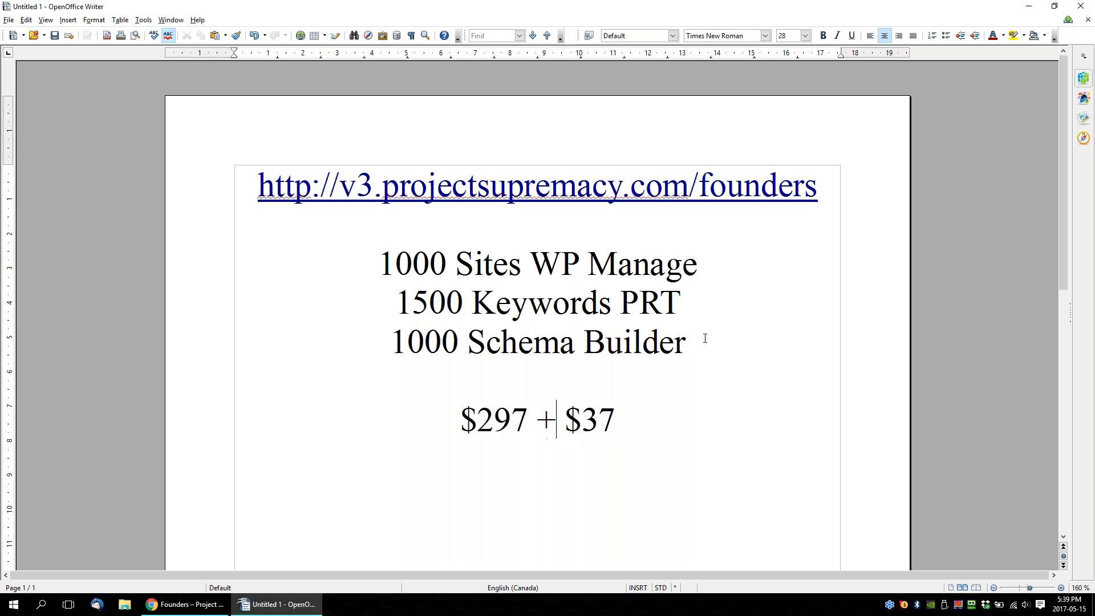
# Point out the whole price line and its "$37" part by selecting them.
pyautogui.moveTo(621, 422); pyautogui.dragTo(465, 402)
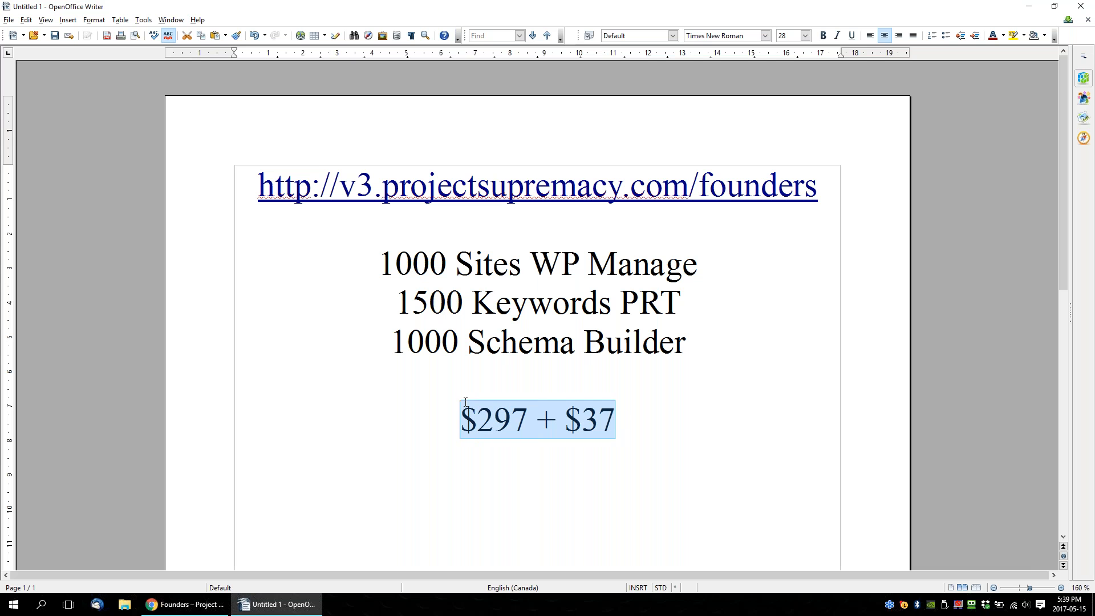
pyautogui.click(443, 400)
pyautogui.moveTo(445, 420)
pyautogui.mouseDown()
pyautogui.moveTo(616, 409)
pyautogui.moveTo(643, 443)
pyautogui.moveTo(646, 421)
pyautogui.moveTo(441, 421)
pyautogui.mouseUp()
pyautogui.click(441, 421)
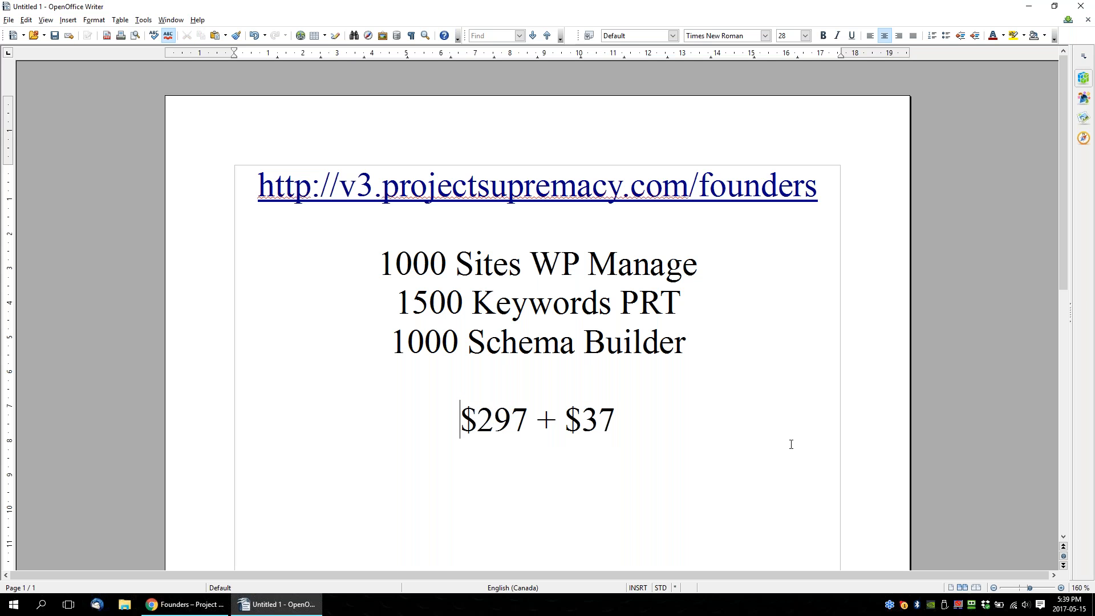
pyautogui.click(626, 414)
pyautogui.moveTo(626, 415); pyautogui.dragTo(570, 408)
pyautogui.click(649, 412)
# Select the three feature lines, open File Explorer briefly, and return to Writer to point out the price line again.
pyautogui.moveTo(369, 269); pyautogui.dragTo(694, 331)
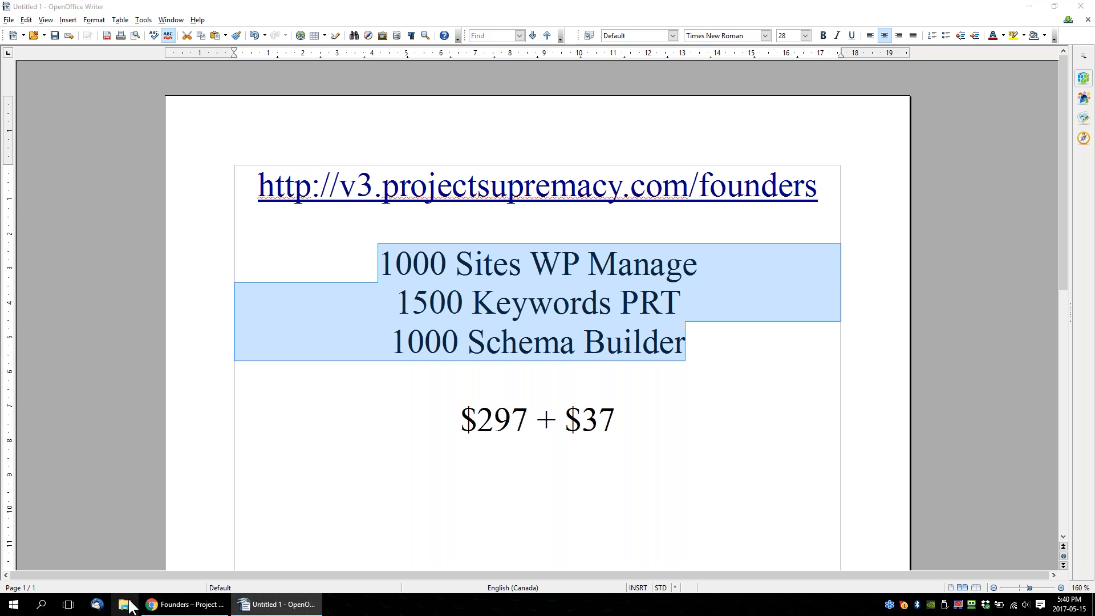
pyautogui.press('super+e')
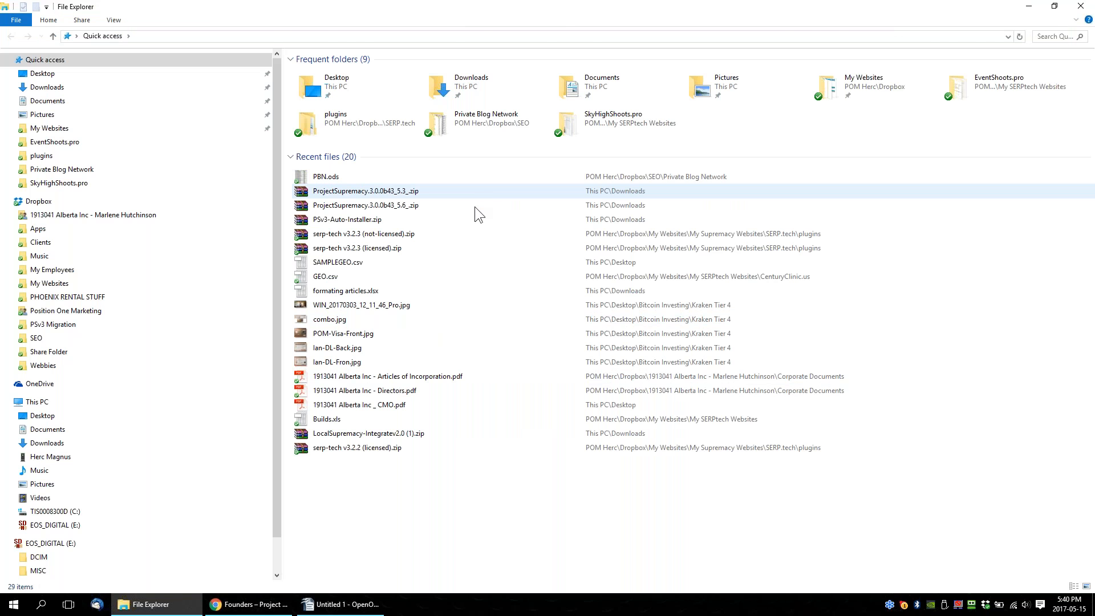
pyautogui.click(340, 605)
pyautogui.moveTo(461, 434); pyautogui.dragTo(658, 421)
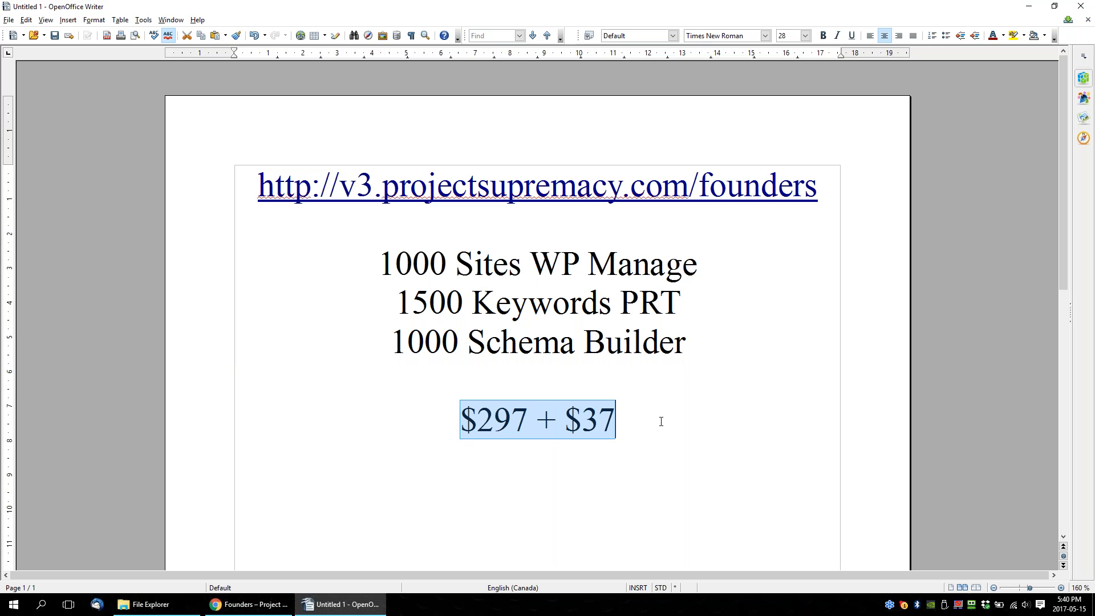
pyautogui.click(662, 422)
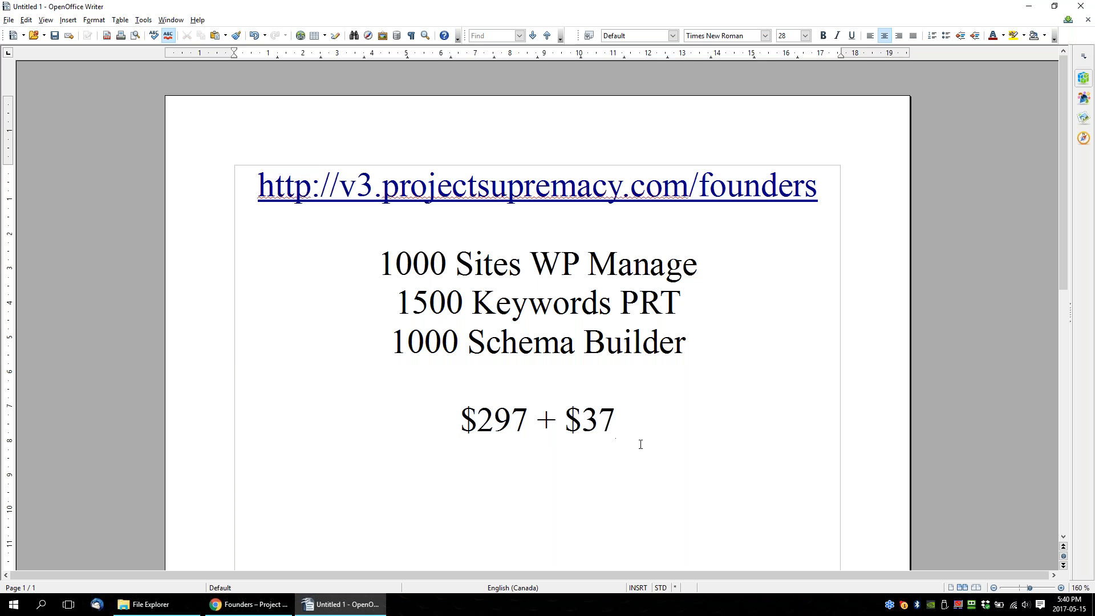
# Add the coupon code "FOUNDER100" on a new line below the price and highlight it in yellow.
pyautogui.press('Return')
pyautogui.write('FOU')
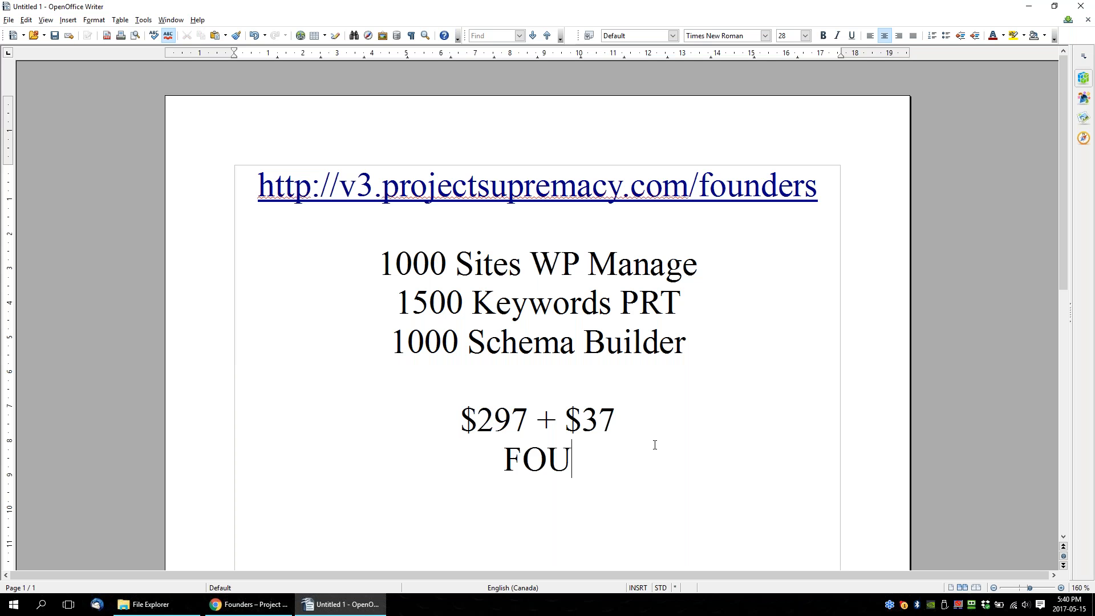
pyautogui.write('NDER100')
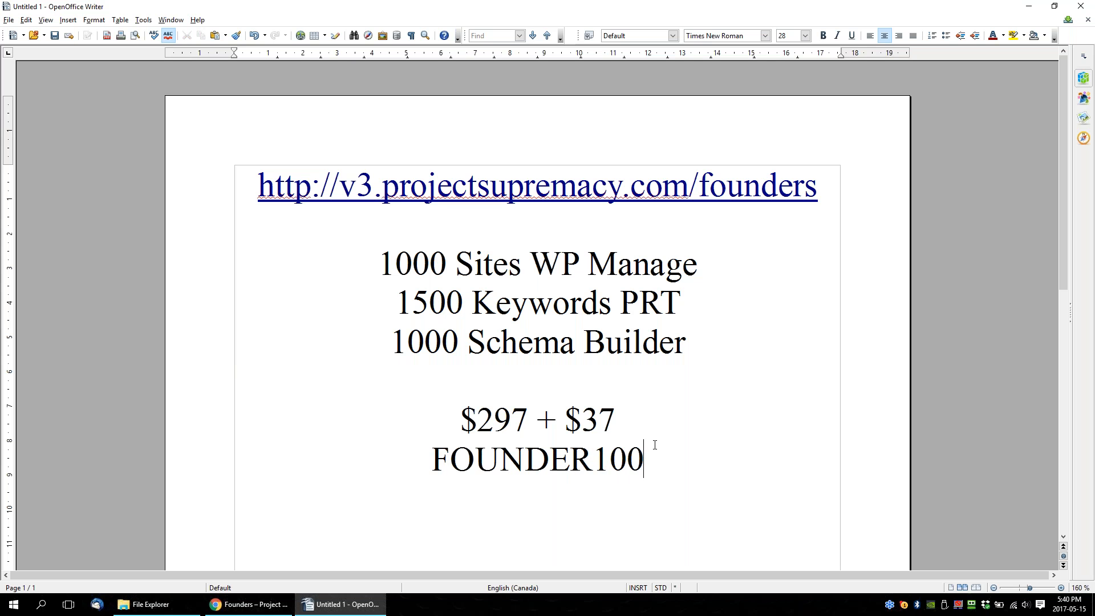
pyautogui.moveTo(431, 458); pyautogui.dragTo(734, 455)
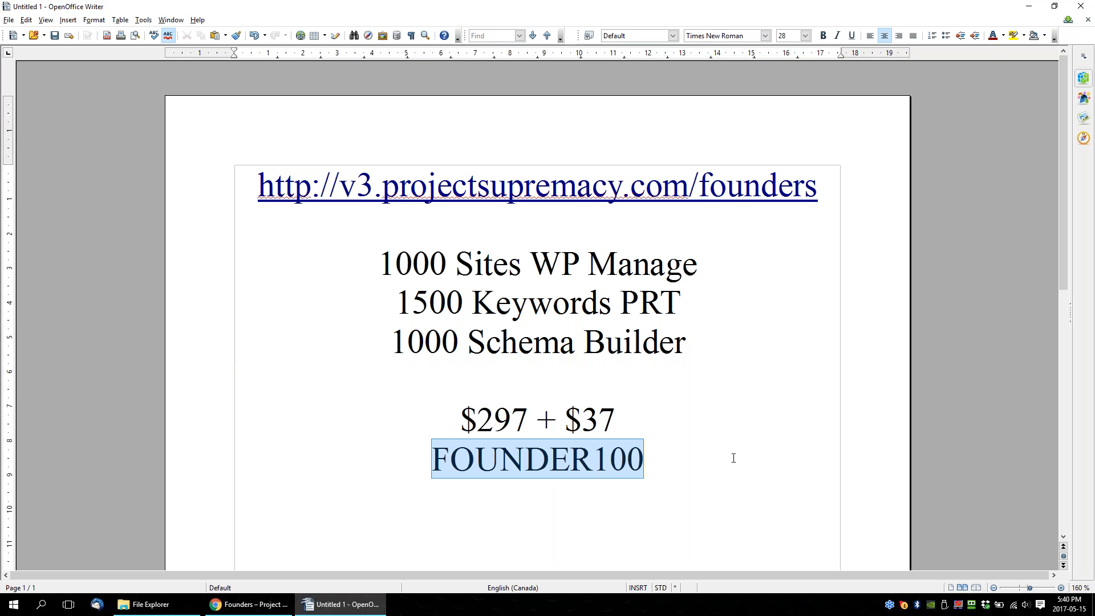
pyautogui.click(1016, 35)
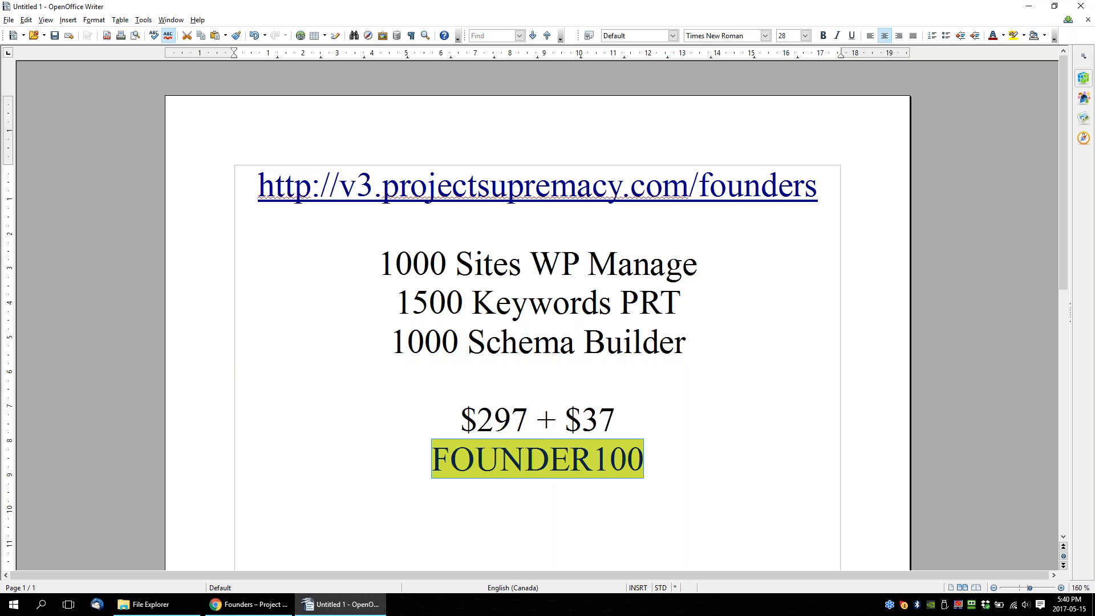
pyautogui.click(707, 425)
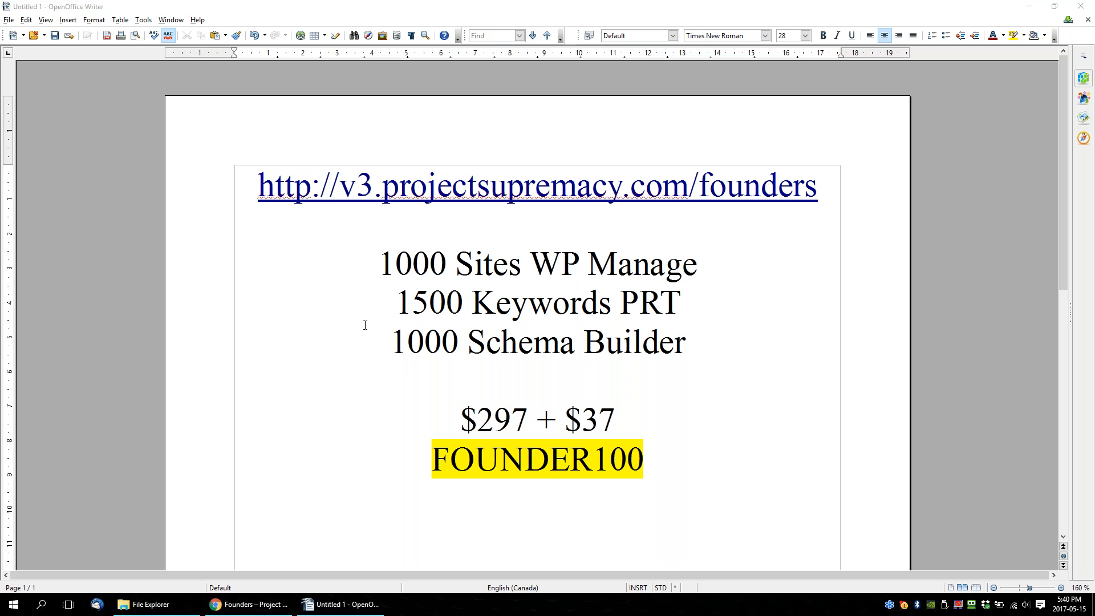
# Switch to Chrome to show the Founders page's pricing offer and close the File Explorer window.
pyautogui.click(243, 596)
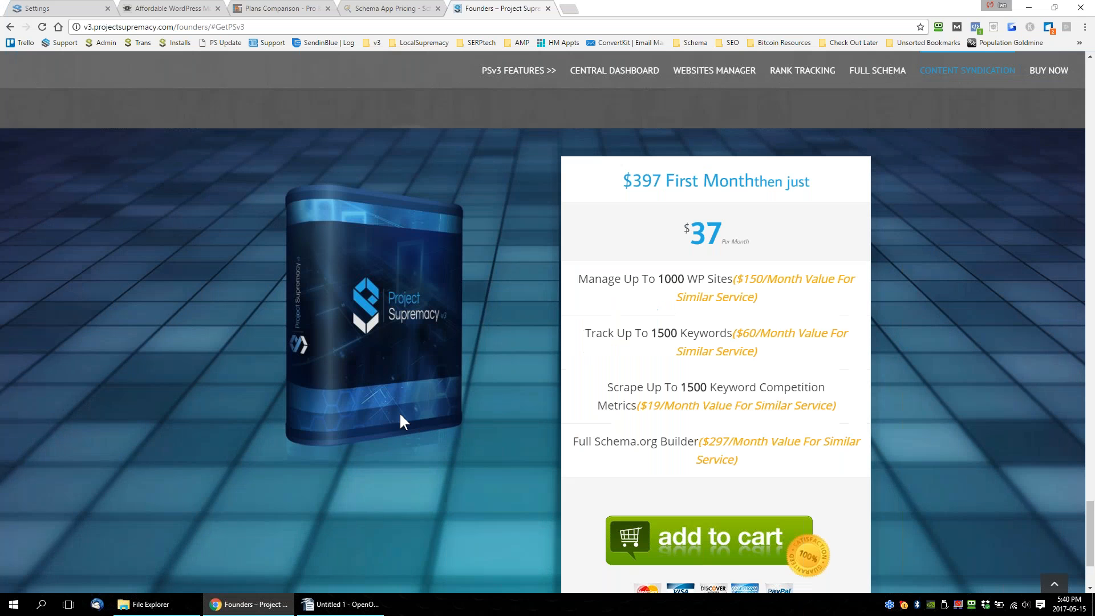
pyautogui.scroll(-2, 467, 361)
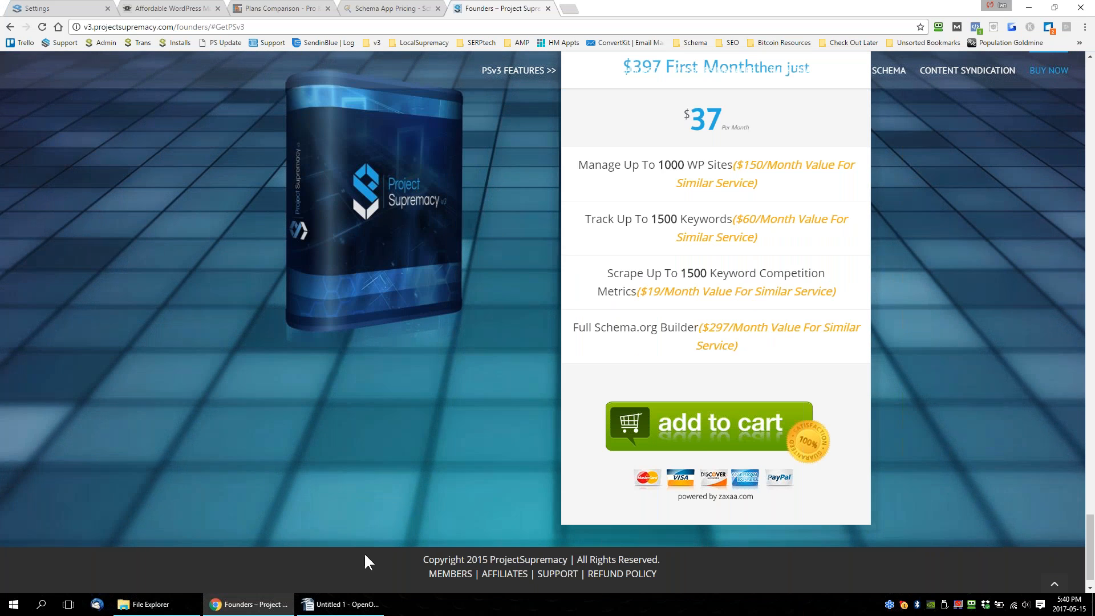
pyautogui.click(147, 603)
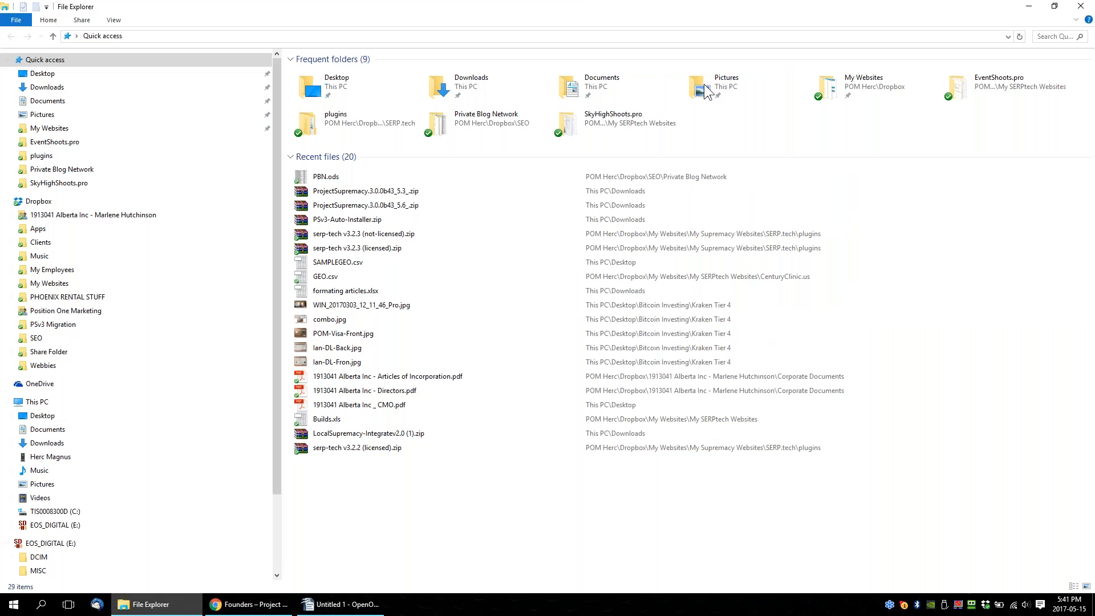
pyautogui.click(1080, 7)
pyautogui.scroll(1, 487, 356)
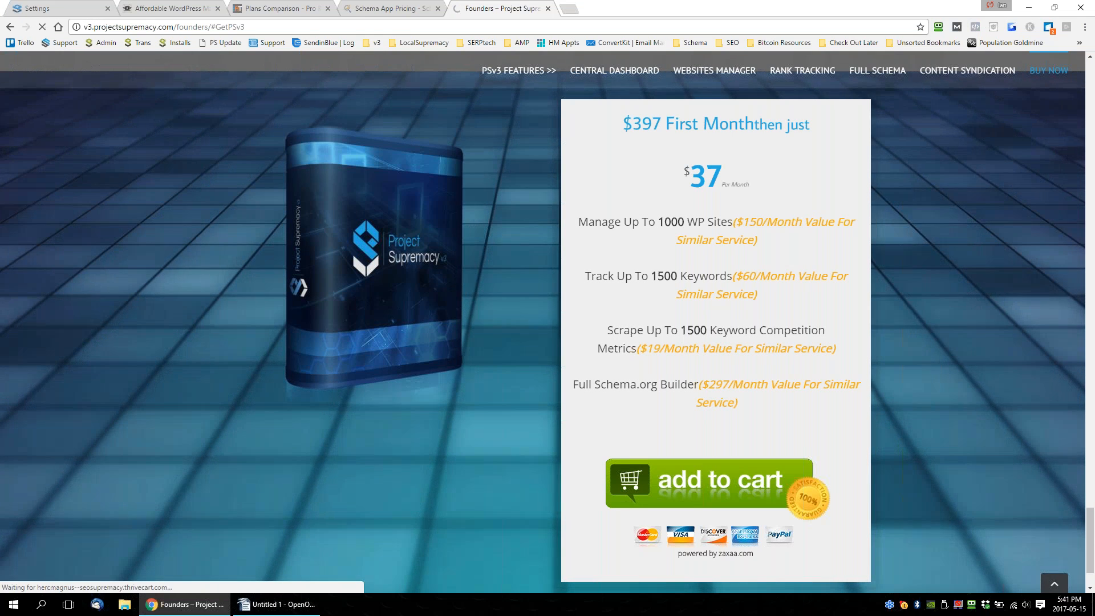
# Open the checkout page from the Founders offer and examine its payment summary and coupon code field in an enlarged view.
pyautogui.click(722, 488)
pyautogui.scroll(-2, 875, 475)
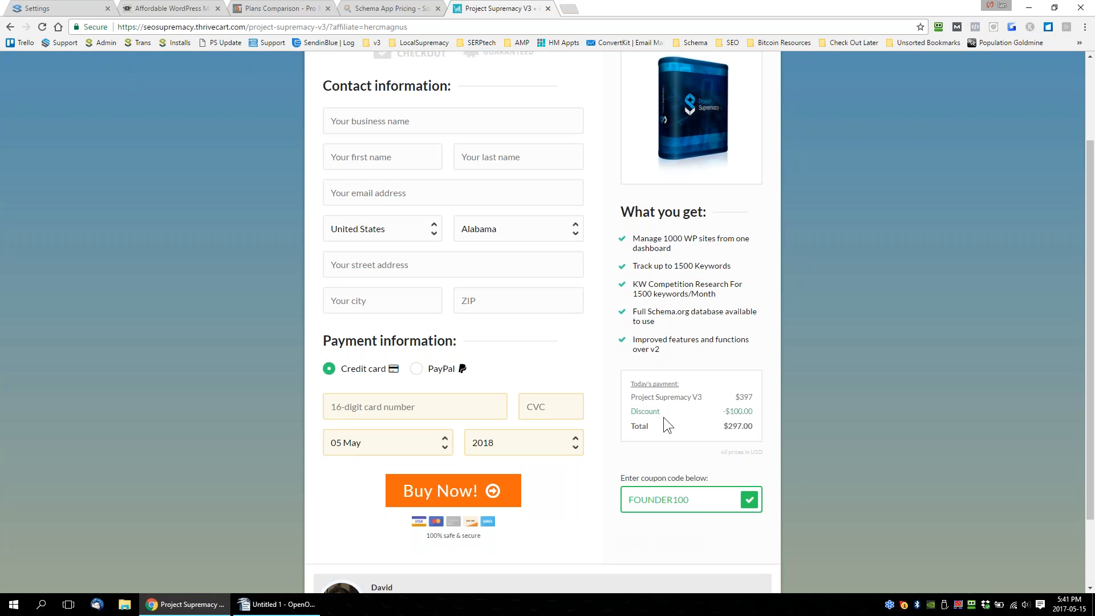
pyautogui.hotkey('ctrl', '+')
pyautogui.hotkey('ctrl', '+')
pyautogui.scroll(-5, 854, 183)
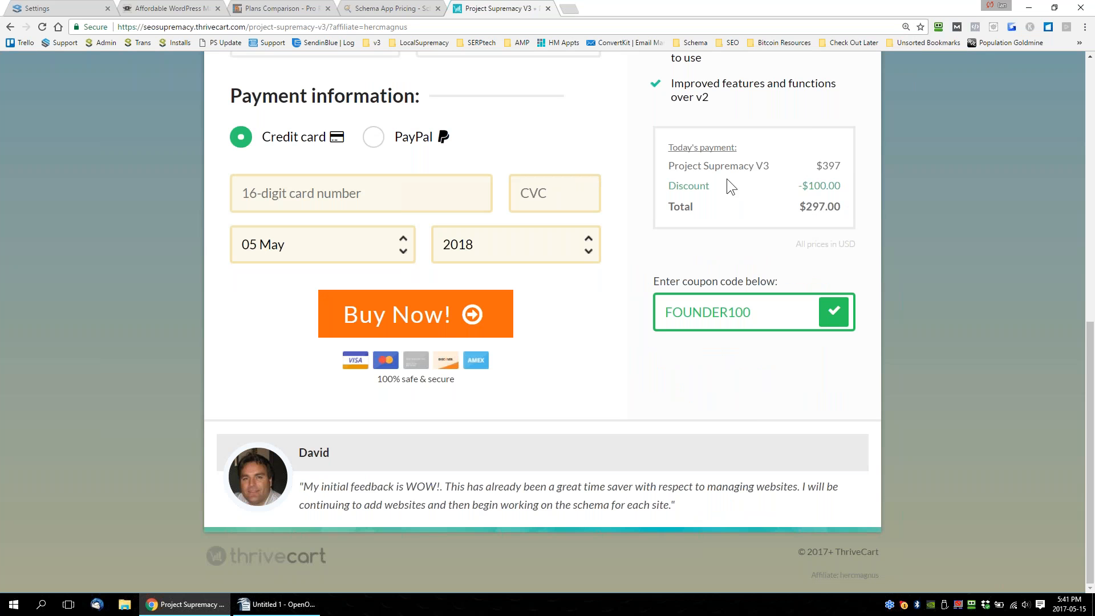
pyautogui.click(28, 182)
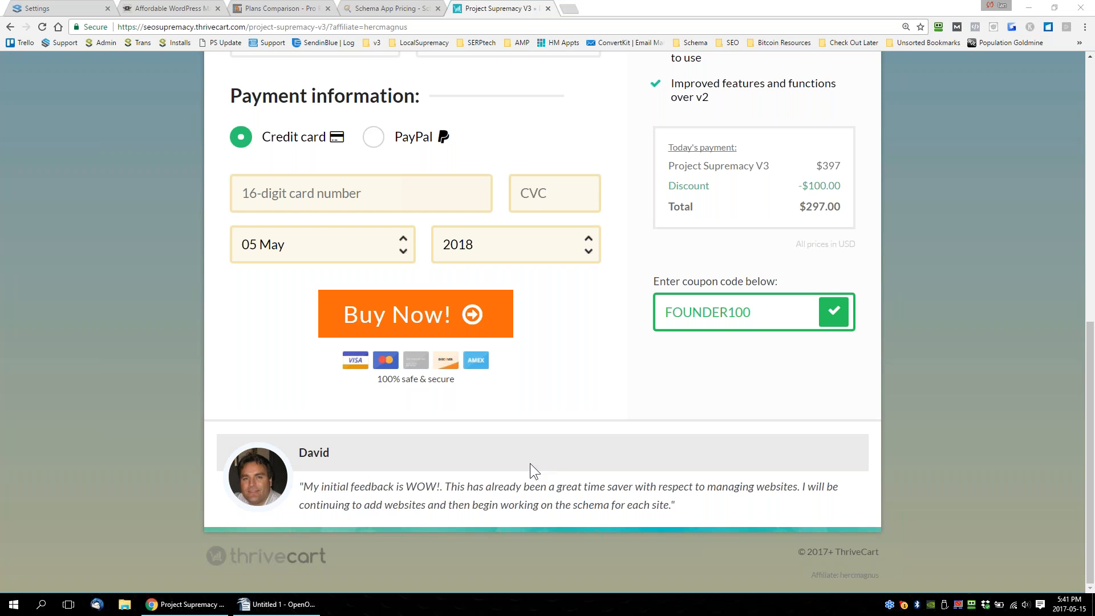
pyautogui.hotkey('ctrl', '-')
pyautogui.hotkey('ctrl', '-')
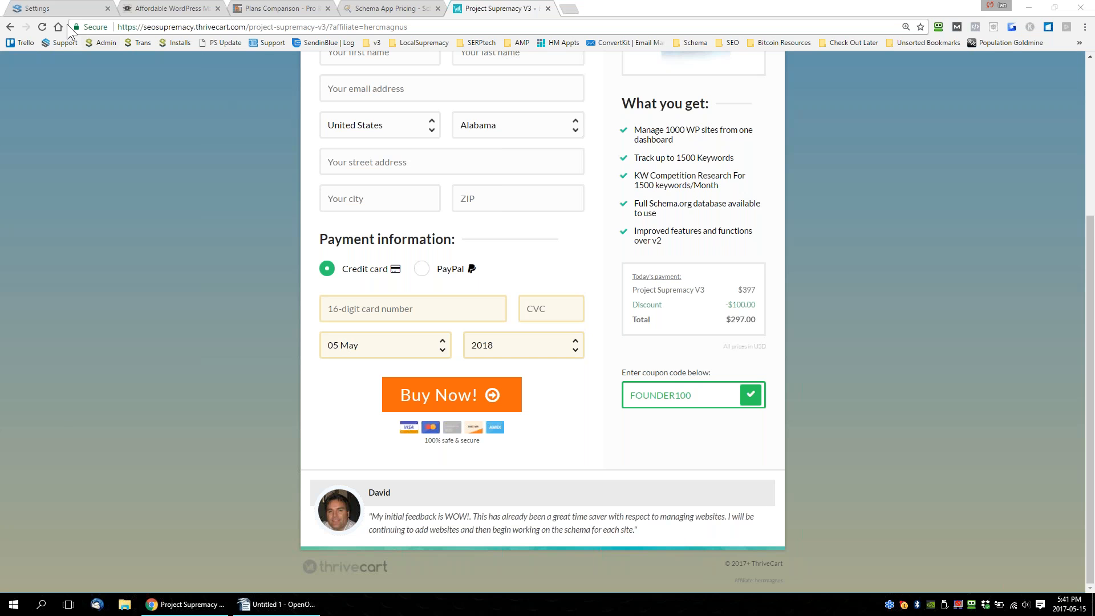
# Show the Project Supremacy settings page briefly, and switch to Writer to point out the feature lines by selecting them.
pyautogui.click(61, 9)
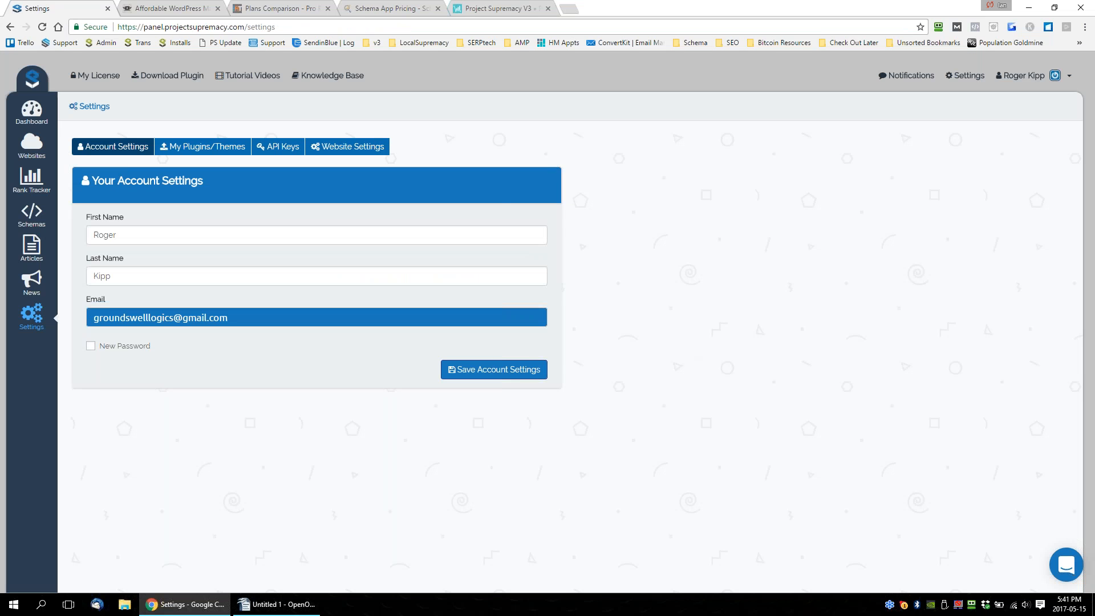
pyautogui.click(282, 605)
pyautogui.moveTo(365, 255); pyautogui.dragTo(429, 303)
pyautogui.click(733, 287)
pyautogui.moveTo(724, 350); pyautogui.dragTo(352, 338)
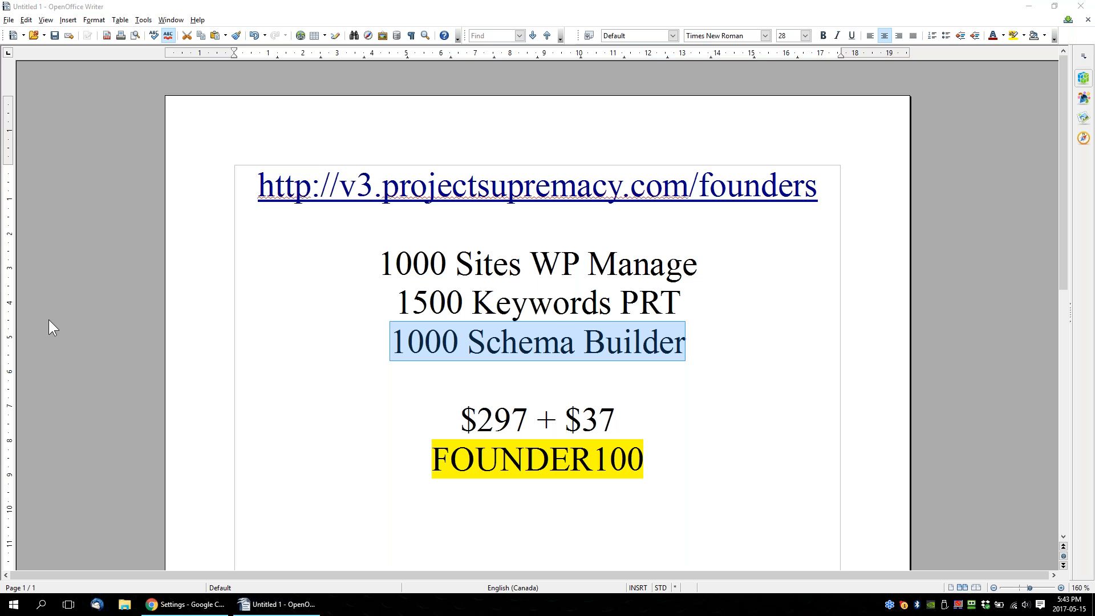
pyautogui.click(223, 279)
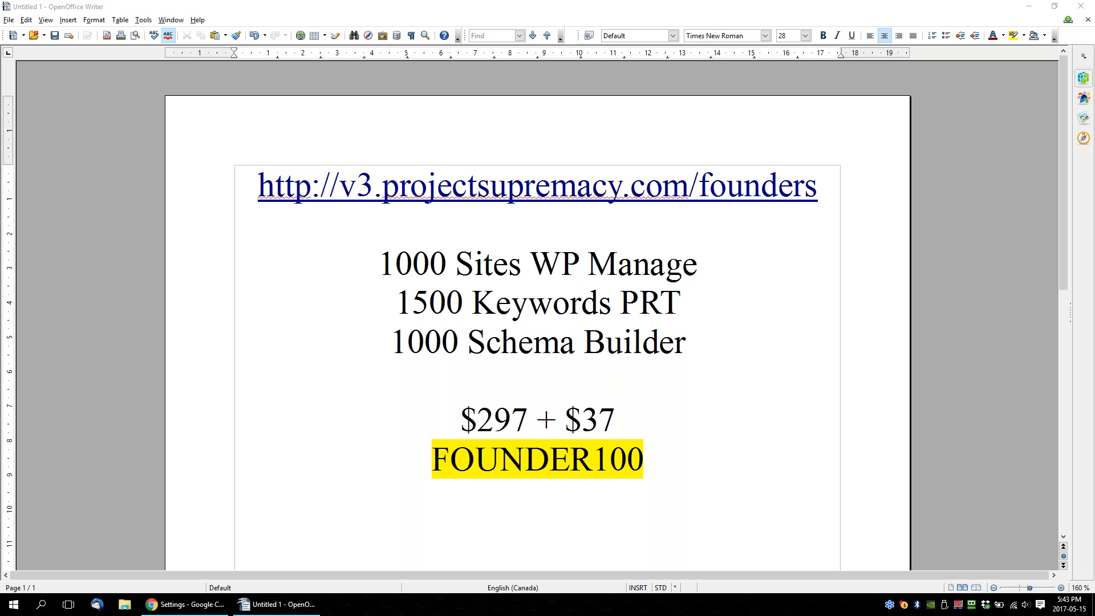
pyautogui.click(258, 193)
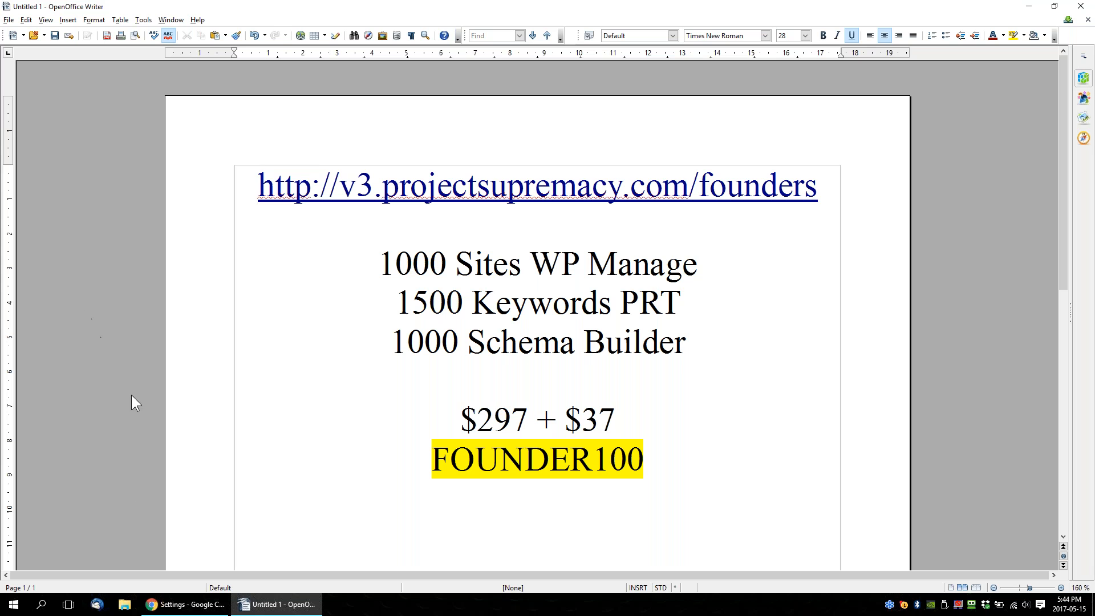
# Switch to Chrome to point out CMS Commander's monthly price for 200 sites, and return to Writer.
pyautogui.click(165, 605)
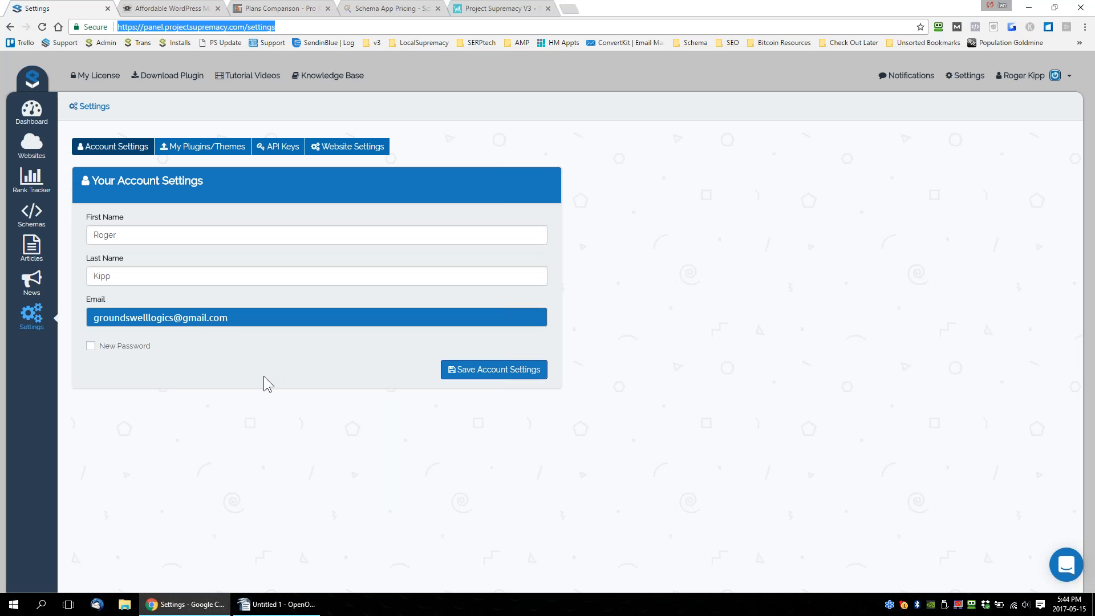
pyautogui.click(172, 9)
pyautogui.moveTo(728, 390); pyautogui.dragTo(789, 405)
pyautogui.click(285, 605)
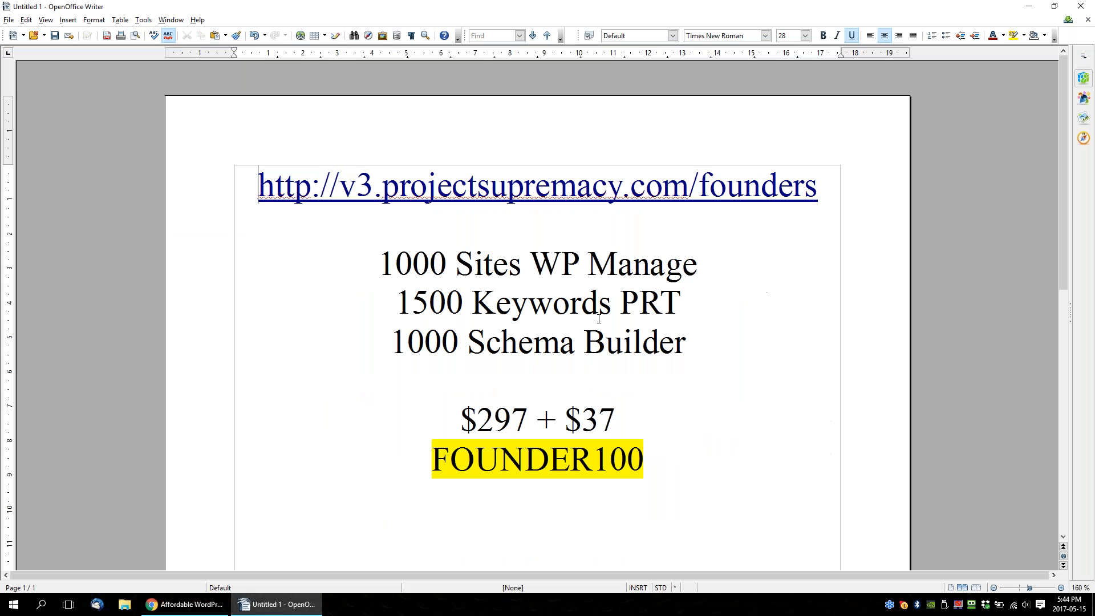
# Add the line "($75/month)" directly below "1000 Sites WP Manage".
pyautogui.click(742, 255)
pyautogui.press('Return')
pyautogui.write('(')
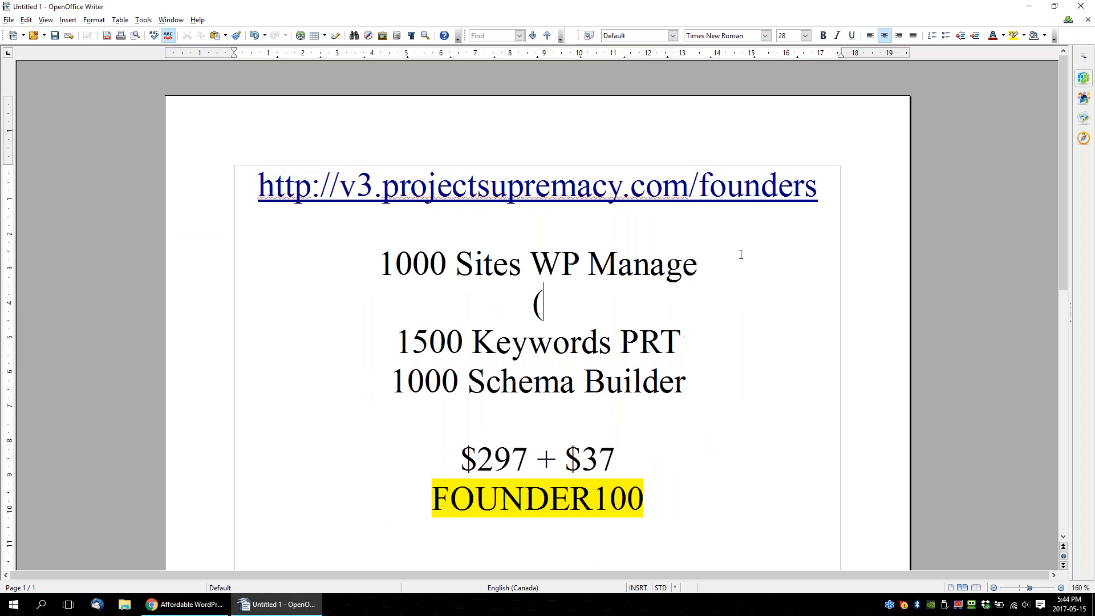
pyautogui.write('$75/m')
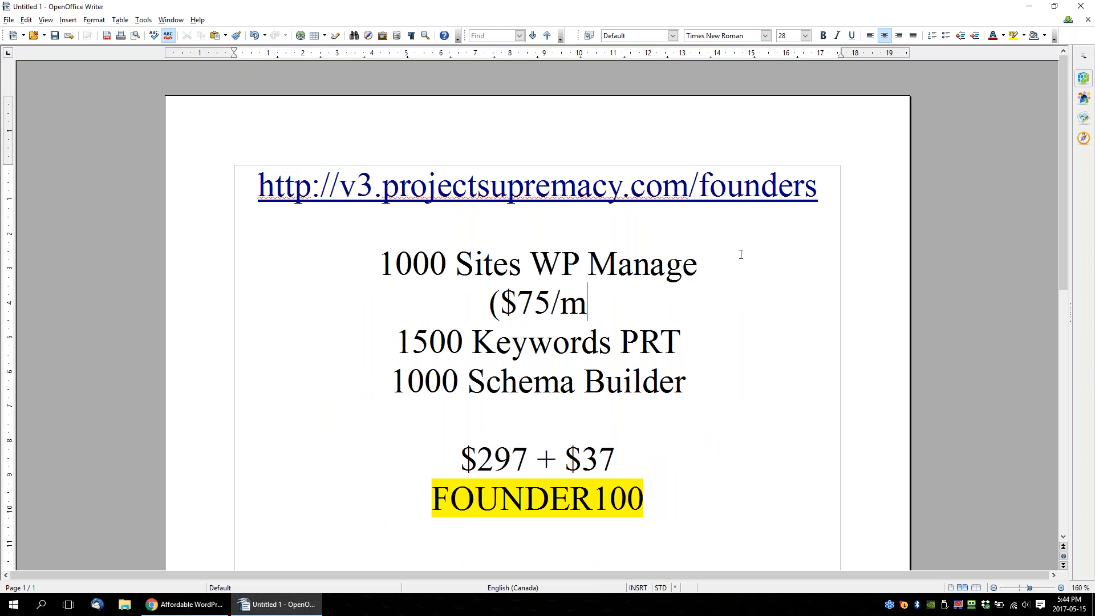
pyautogui.write('onth)')
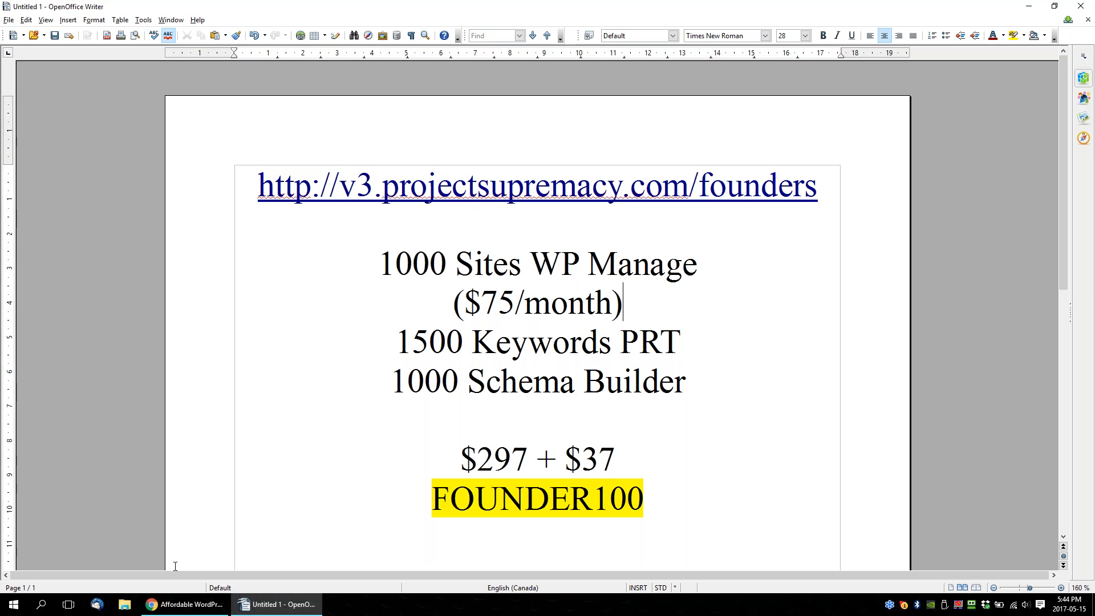
# Switch to Chrome and examine CMS Commander's site limits, opening its additional plans to find the price of the largest websites account.
pyautogui.click(186, 604)
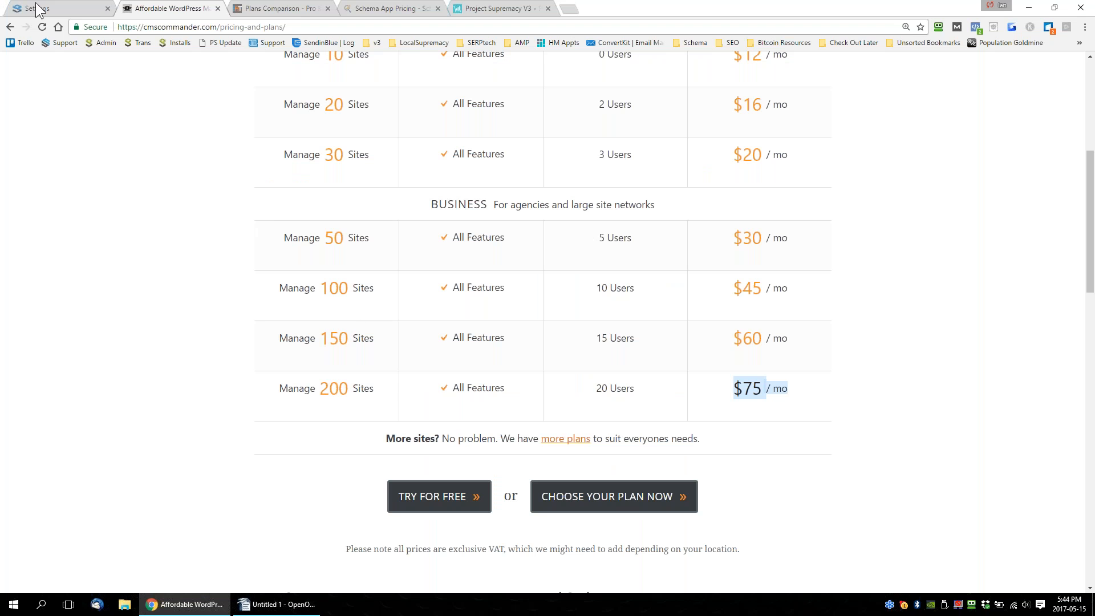
pyautogui.moveTo(330, 389); pyautogui.dragTo(348, 389)
pyautogui.moveTo(816, 388)
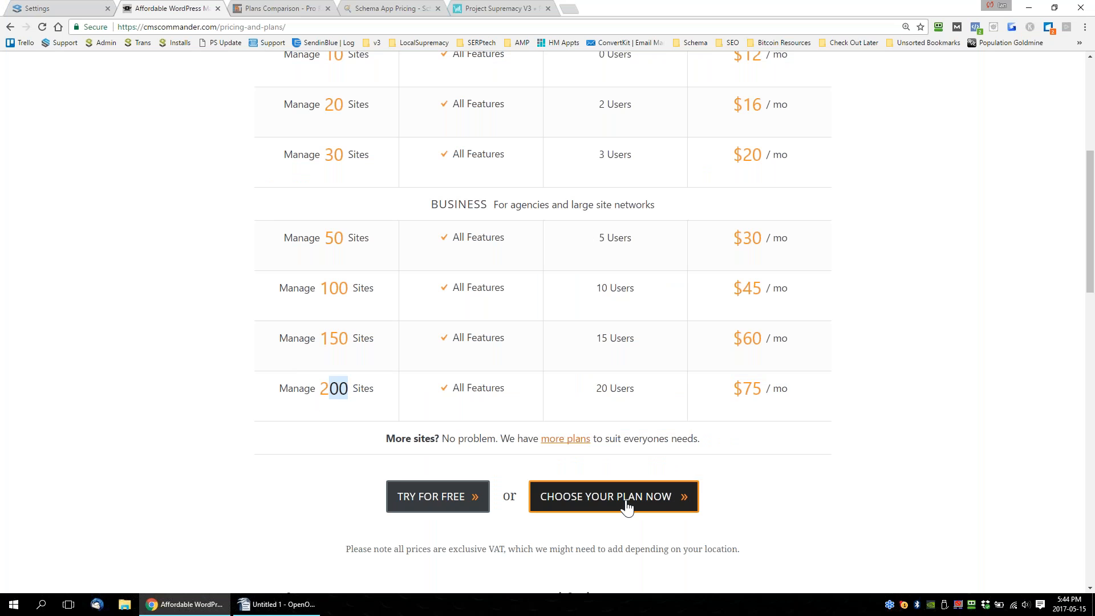
pyautogui.scroll(4, 610, 477)
pyautogui.scroll(2, 611, 477)
pyautogui.moveTo(553, 258)
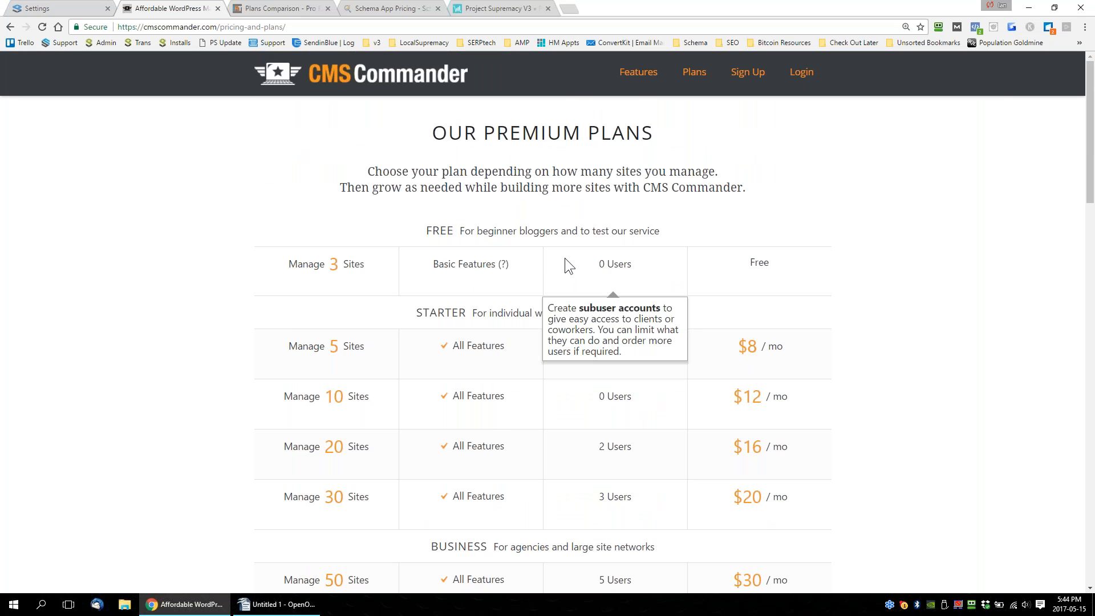
pyautogui.scroll(-7, 565, 258)
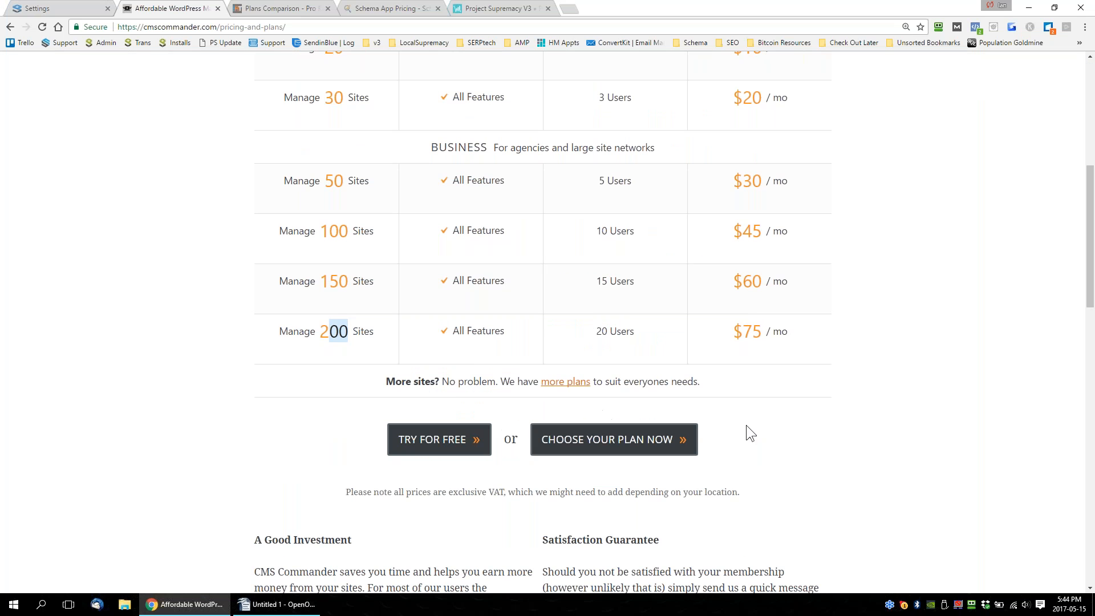
pyautogui.click(556, 383)
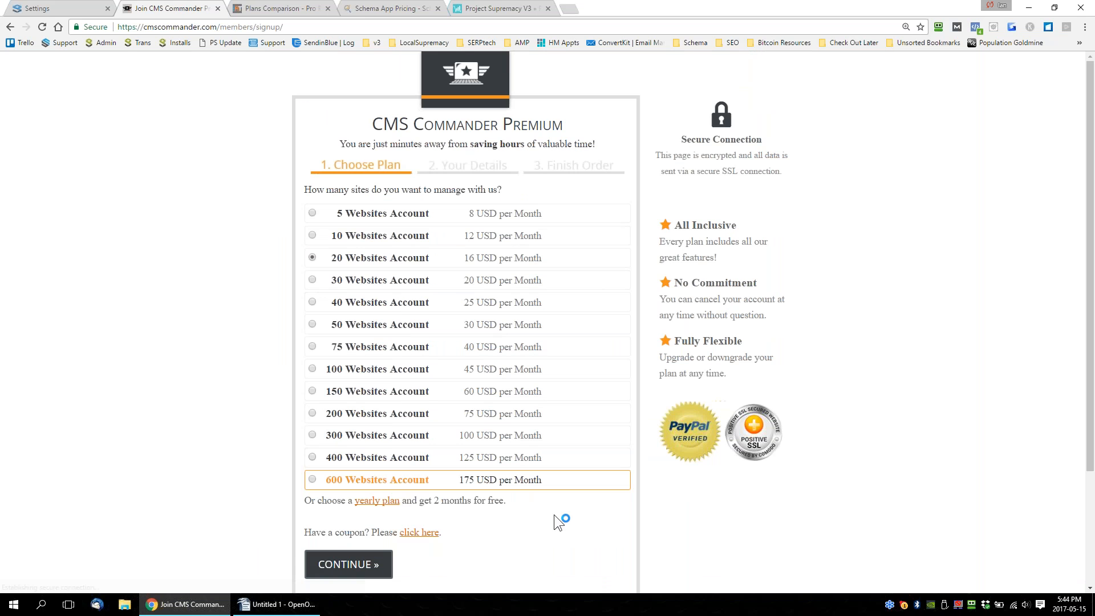
pyautogui.scroll(-1, 561, 516)
pyautogui.scroll(-3, 562, 516)
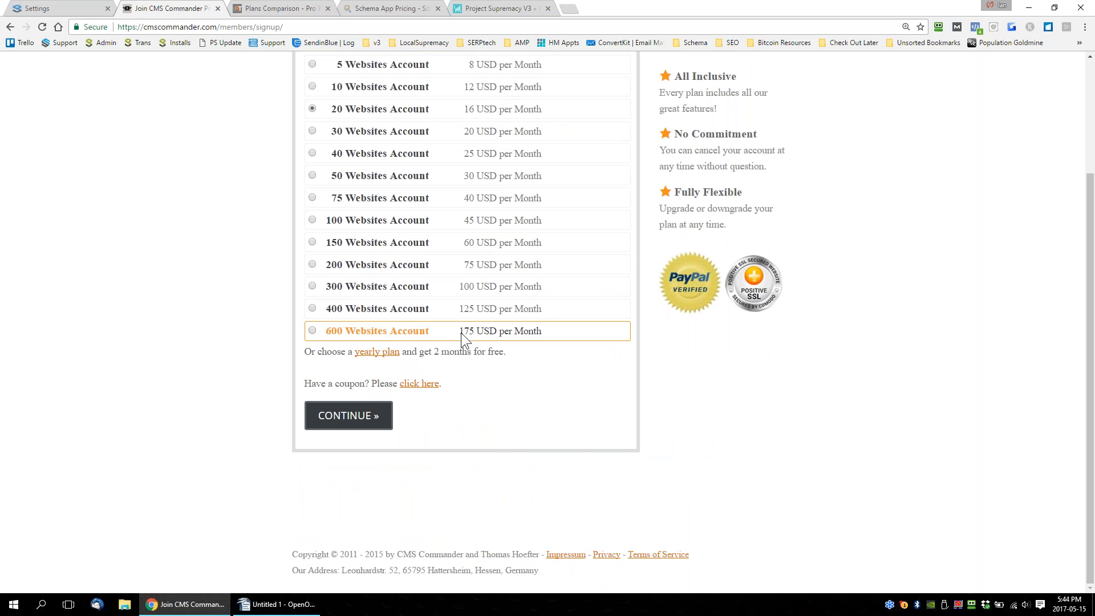
# Switch to Writer and change the price below "1000 Sites WP Manage" to "($175/month)".
pyautogui.click(277, 604)
pyautogui.click(486, 305)
pyautogui.write('175/month)')
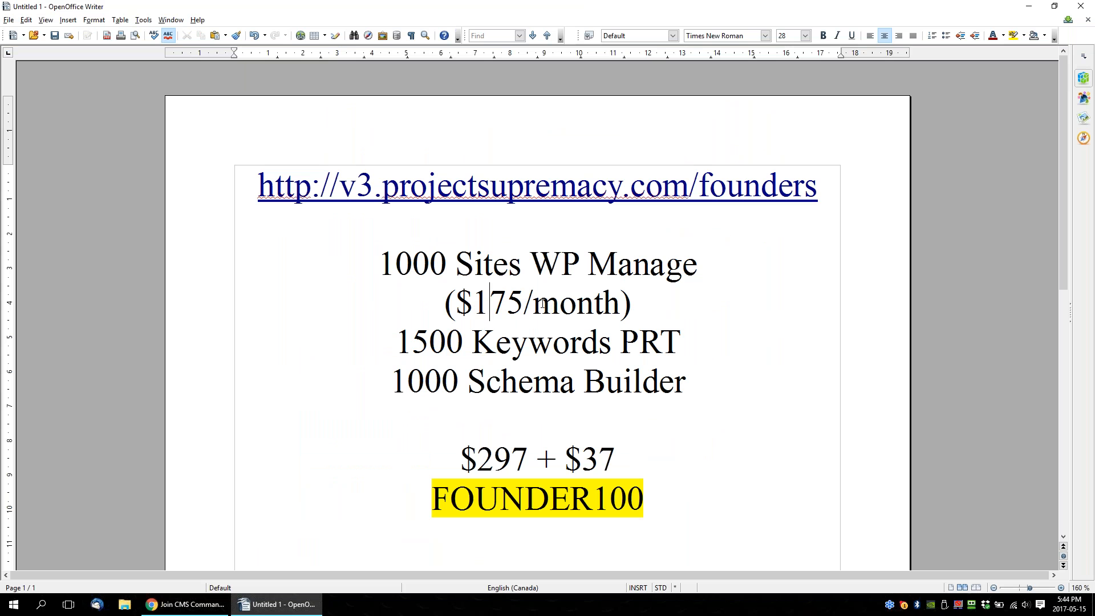
# Format the "($175/month)" line with font size 20 and an orange font color.
pyautogui.moveTo(639, 303); pyautogui.dragTo(430, 303)
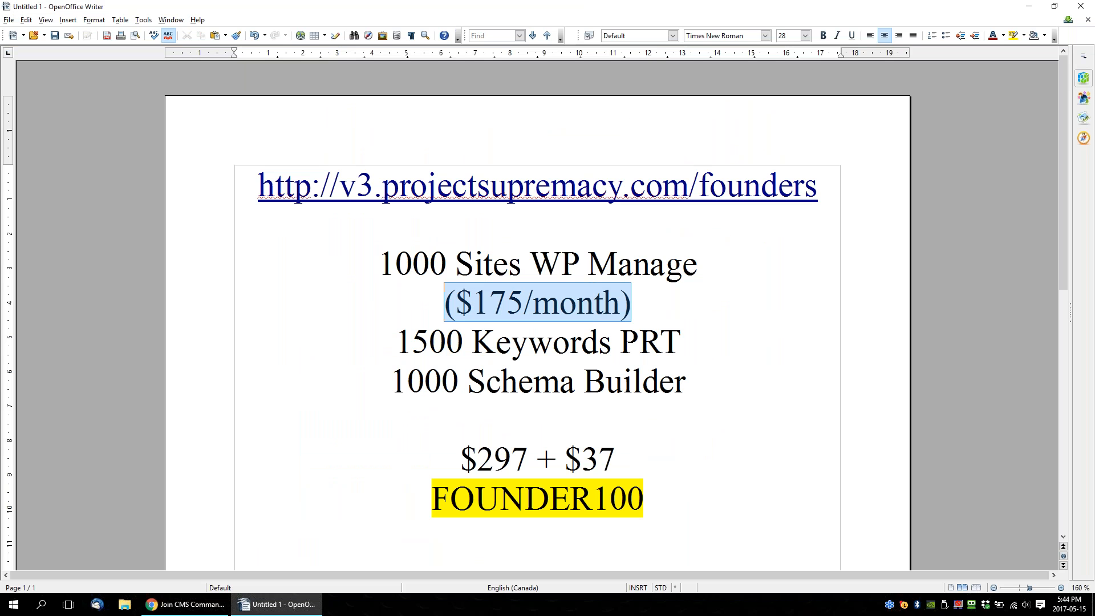
pyautogui.click(805, 35)
pyautogui.click(787, 56)
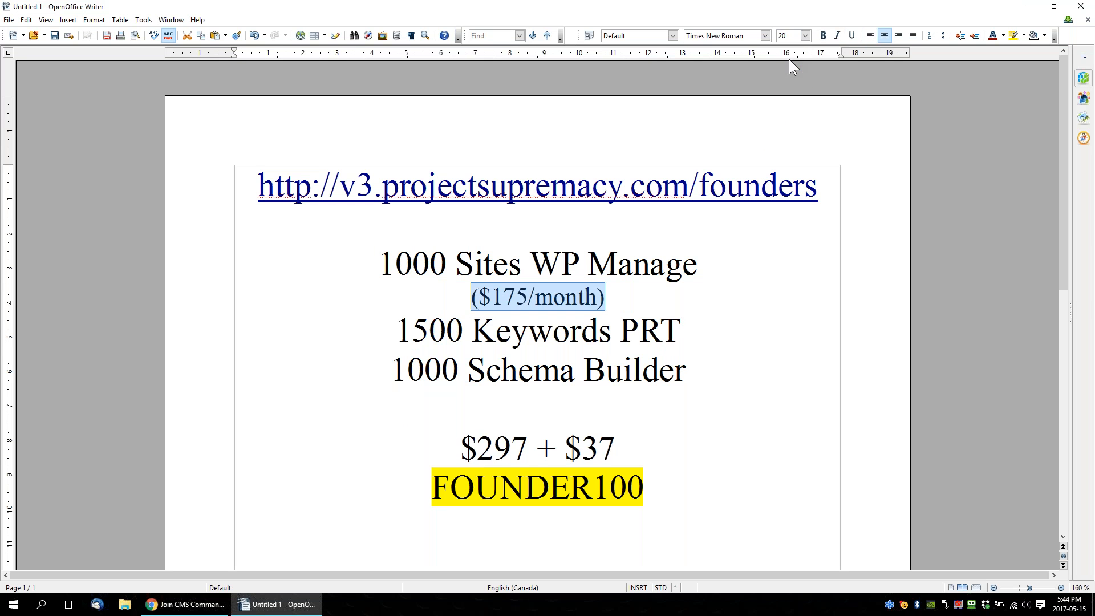
pyautogui.click(1004, 36)
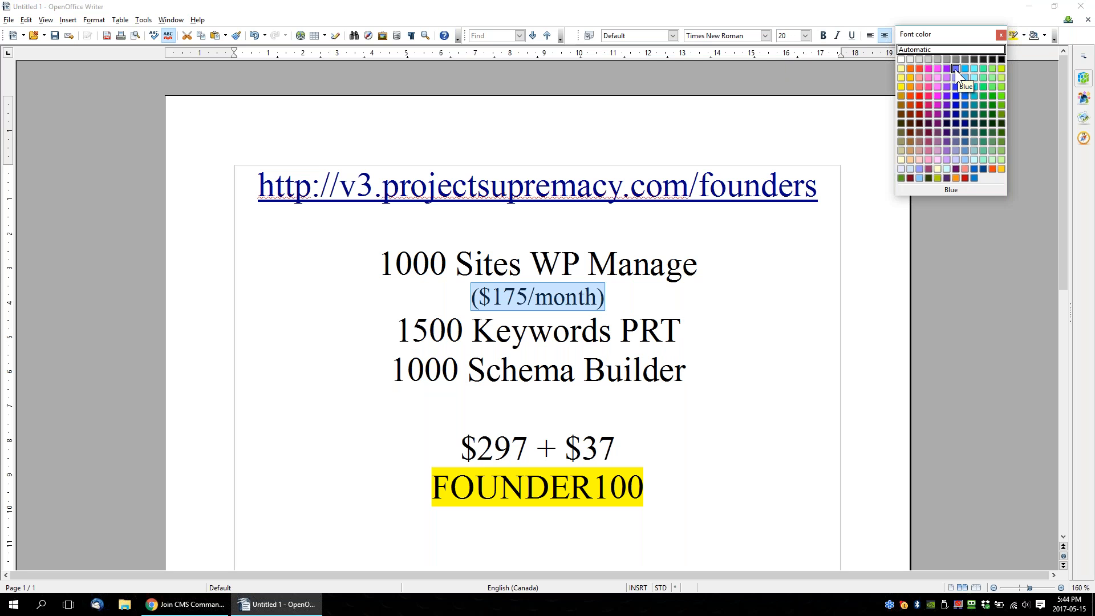
pyautogui.click(918, 69)
# Add an empty line below "1500 Keywords PRT" and point out the Silver plan's terms and monthly fee on Pro Rank Tracker's page in Chrome.
pyautogui.click(692, 325)
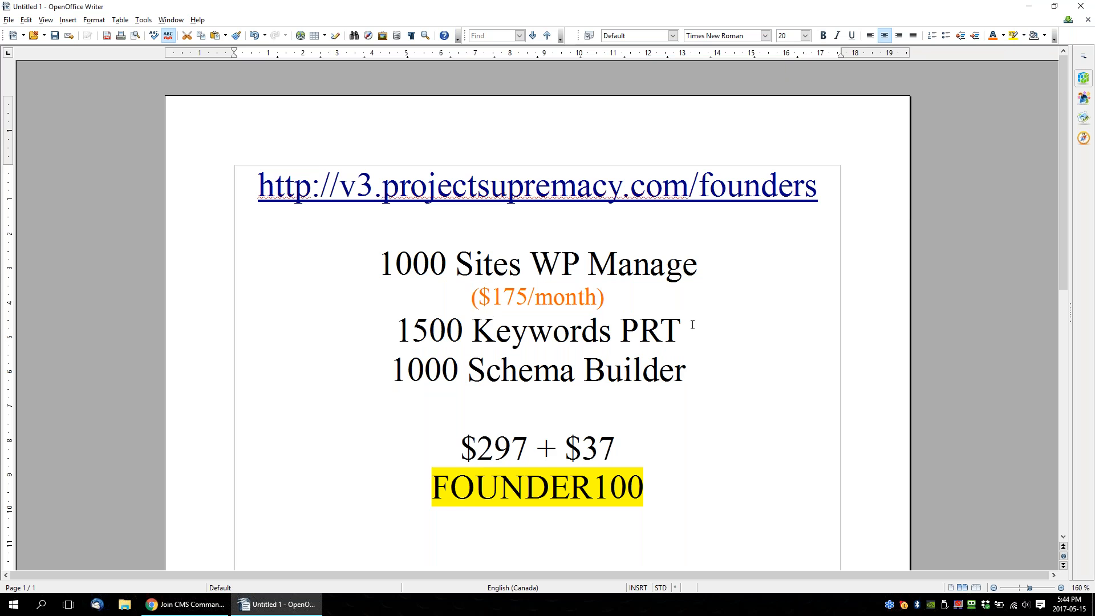
pyautogui.press('Return')
pyautogui.click(186, 605)
pyautogui.click(280, 9)
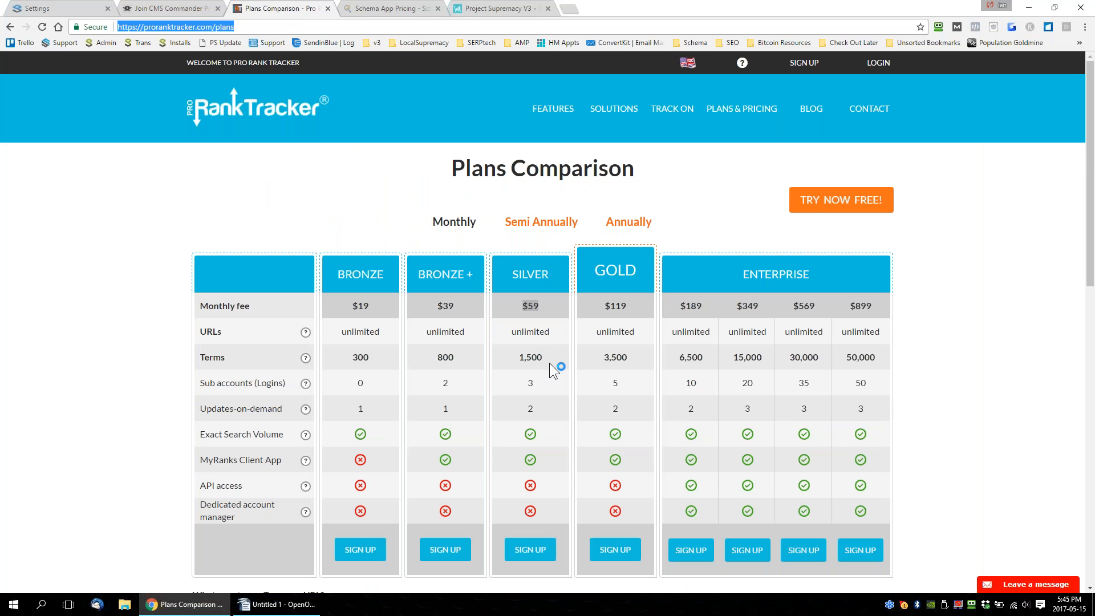
pyautogui.moveTo(556, 364); pyautogui.dragTo(506, 361)
pyautogui.moveTo(545, 308); pyautogui.dragTo(512, 308)
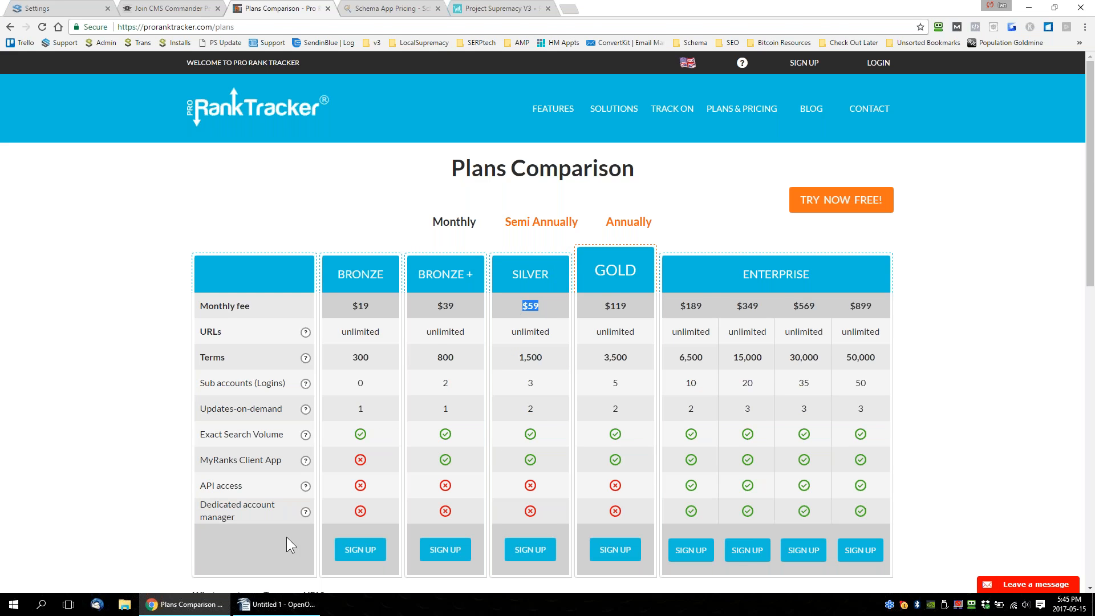
# Copy the "($175/month)" text in Writer to the empty line below "1500 Keywords PRT" and change the copy to "($60/month)".
pyautogui.click(277, 605)
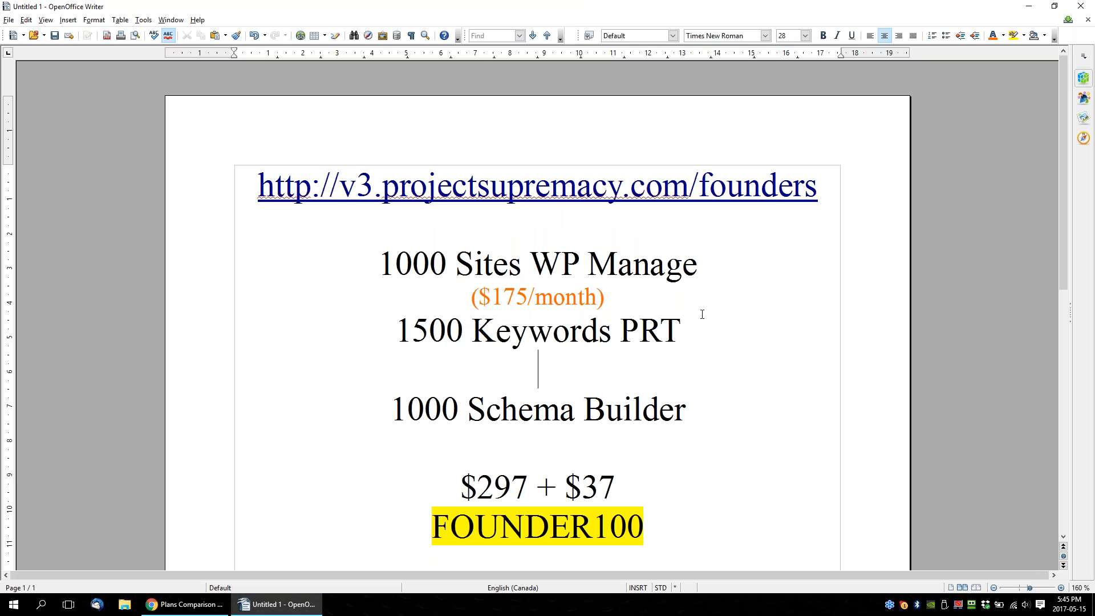
pyautogui.moveTo(621, 298); pyautogui.dragTo(447, 288)
pyautogui.hotkey('ctrl', 'c')
pyautogui.click(582, 362)
pyautogui.hotkey('ctrl', 'v')
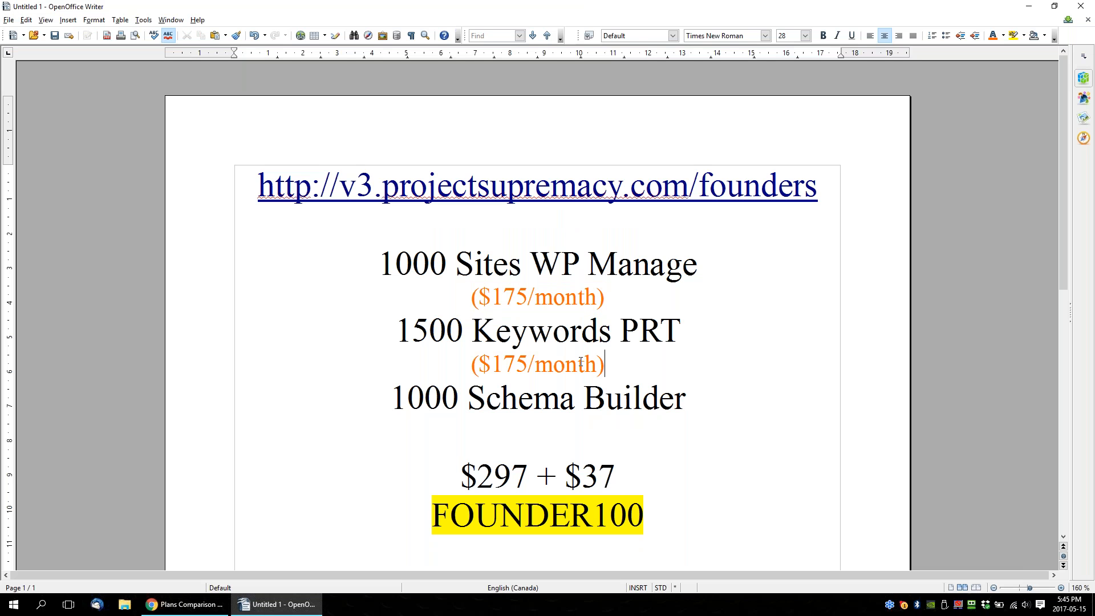
pyautogui.moveTo(491, 364); pyautogui.dragTo(523, 364)
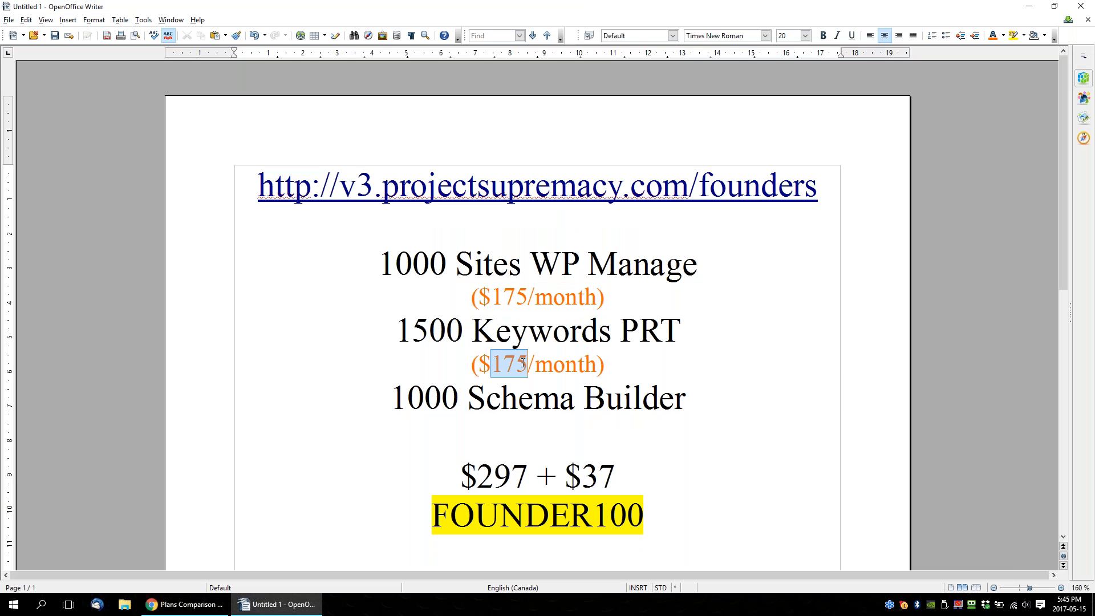
pyautogui.write('60')
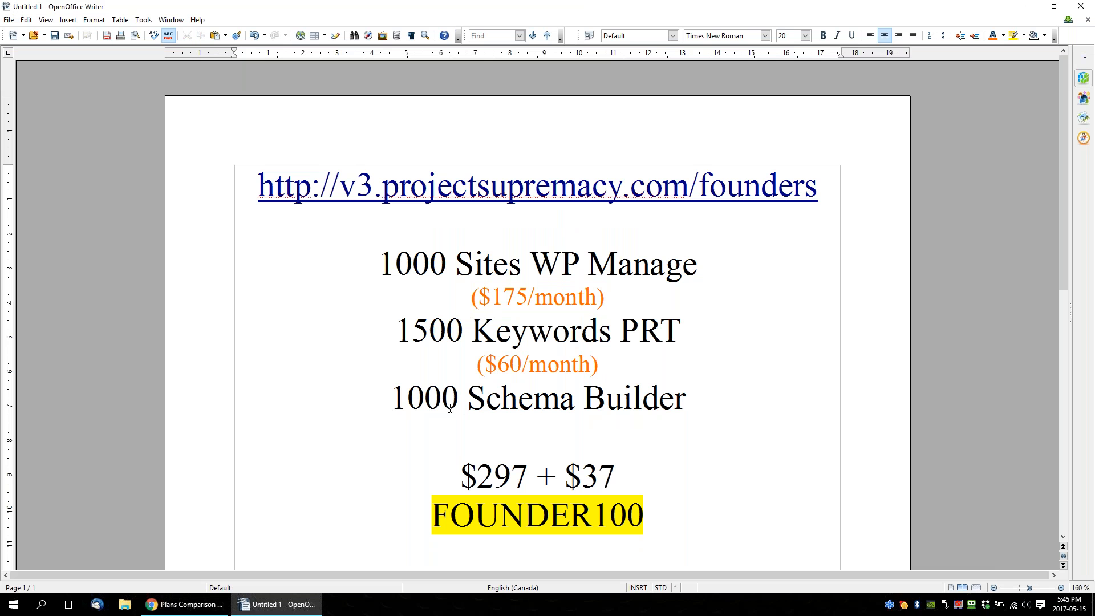
# Point out the "1000" of the Schema Builder line, and switch to Chrome to examine the Agency plan's price and domain limit on Schema App's pricing page.
pyautogui.moveTo(408, 398); pyautogui.dragTo(459, 398)
pyautogui.click(189, 605)
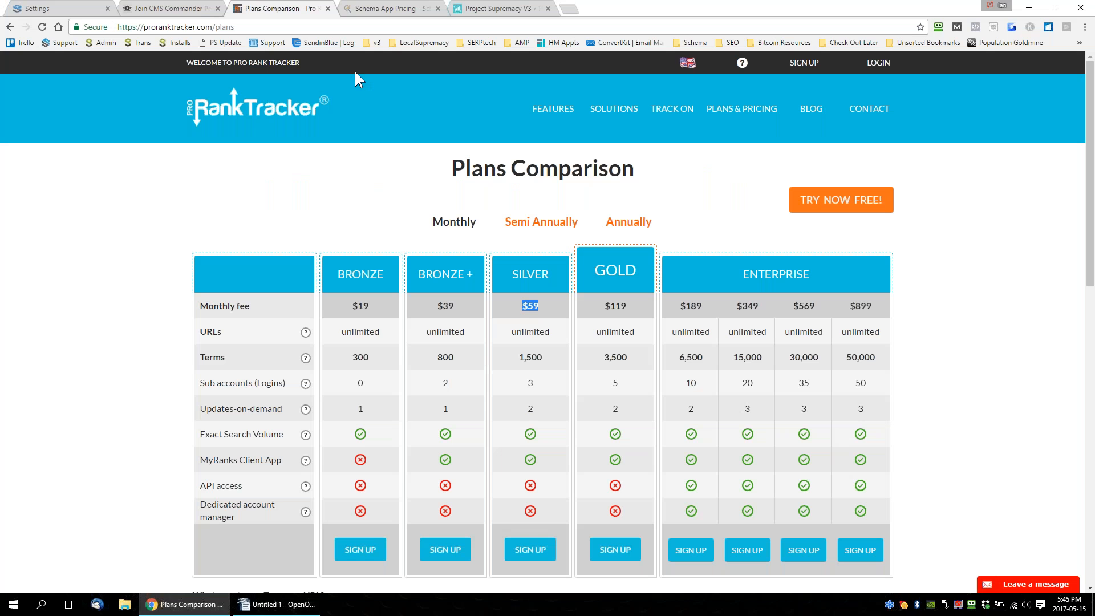
pyautogui.hotkey('ctrl', 'Tab')
pyautogui.scroll(-1, 713, 249)
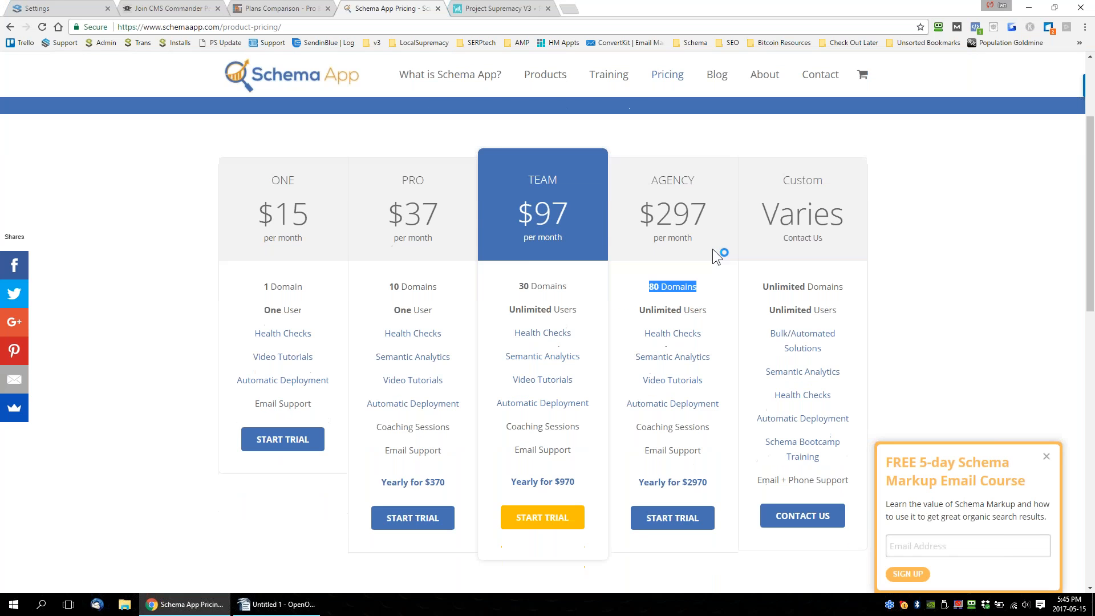
pyautogui.moveTo(707, 200); pyautogui.dragTo(639, 206)
pyautogui.moveTo(645, 273); pyautogui.dragTo(696, 275)
pyautogui.scroll(3, 695, 275)
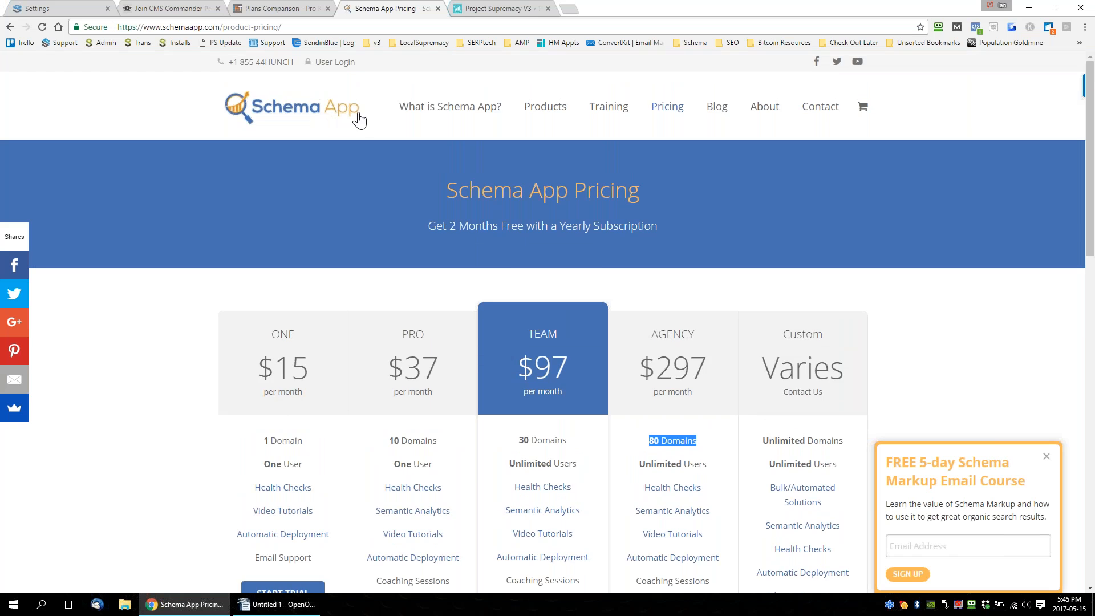
pyautogui.scroll(-3, 460, 199)
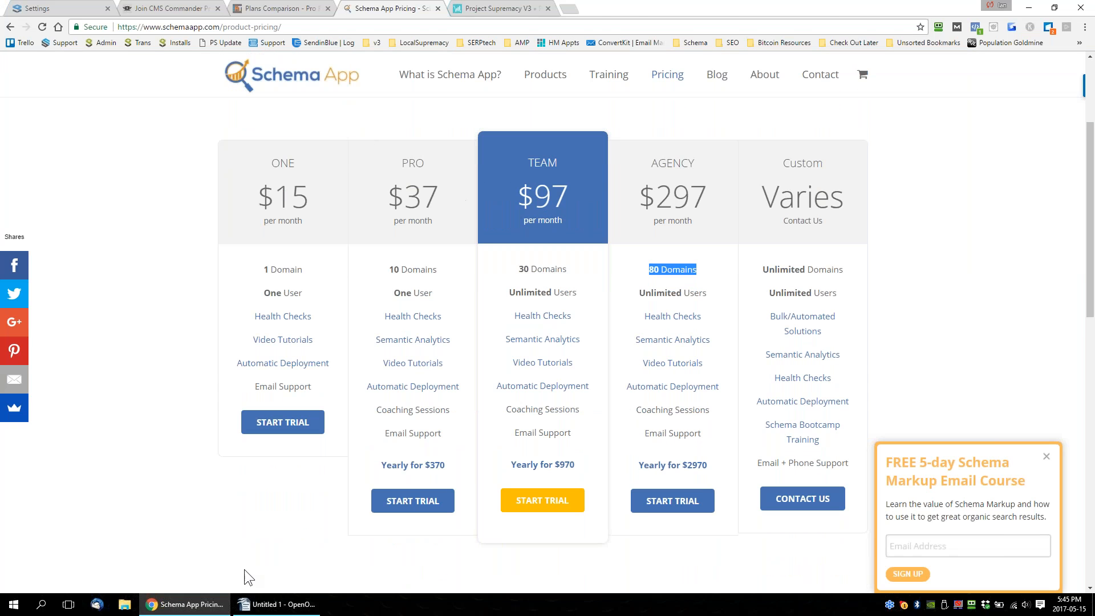
# Switch to Writer and copy the "($60/month)" text below "1500 Keywords PRT".
pyautogui.click(278, 604)
pyautogui.moveTo(619, 368); pyautogui.dragTo(476, 365)
pyautogui.hotkey('ctrl', 'c')
pyautogui.click(560, 419)
pyautogui.hotkey('ctrl', 'v')
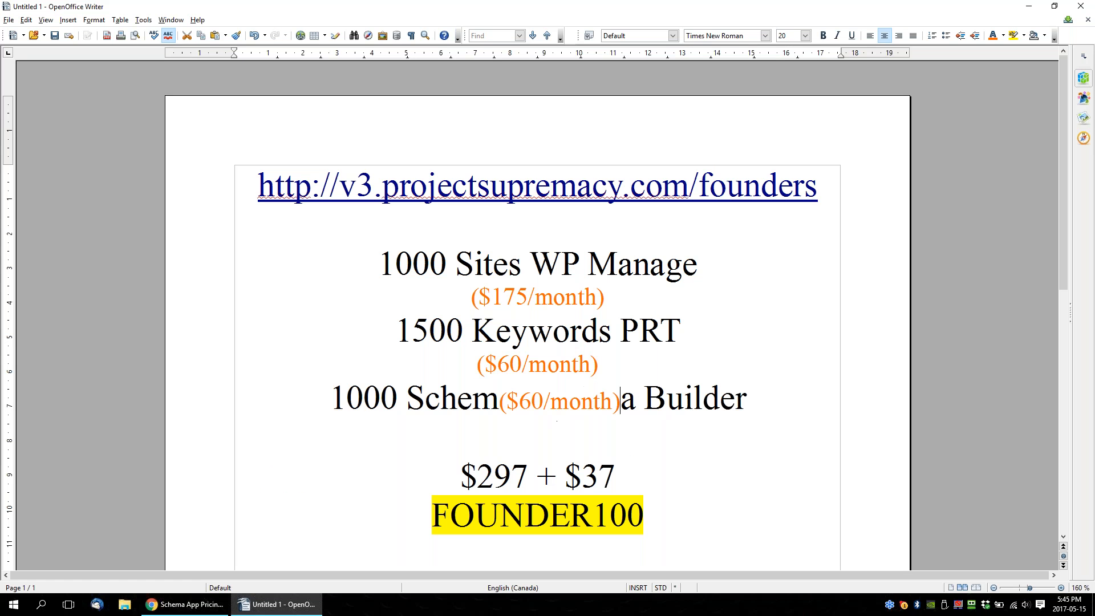
pyautogui.hotkey('ctrl', 'z')
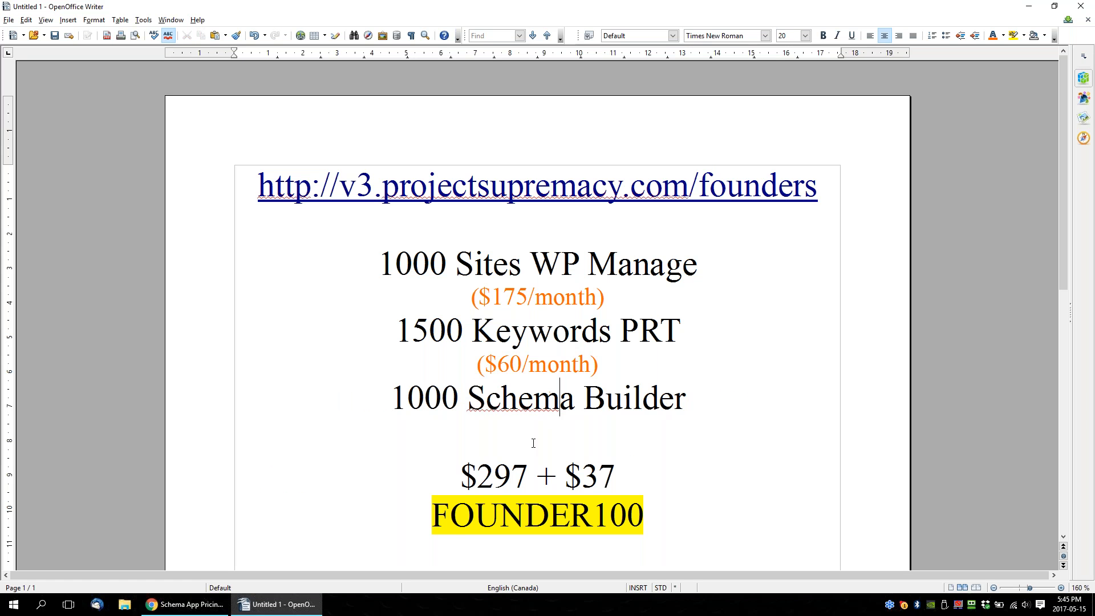
# Paste the copied price on the empty line below "1000 Schema Builder", change it to "($147/month)" and add an empty line after it.
pyautogui.click(537, 438)
pyautogui.hotkey('ctrl', 'v')
pyautogui.moveTo(510, 430); pyautogui.dragTo(521, 431)
pyautogui.doubleClick(520, 432)
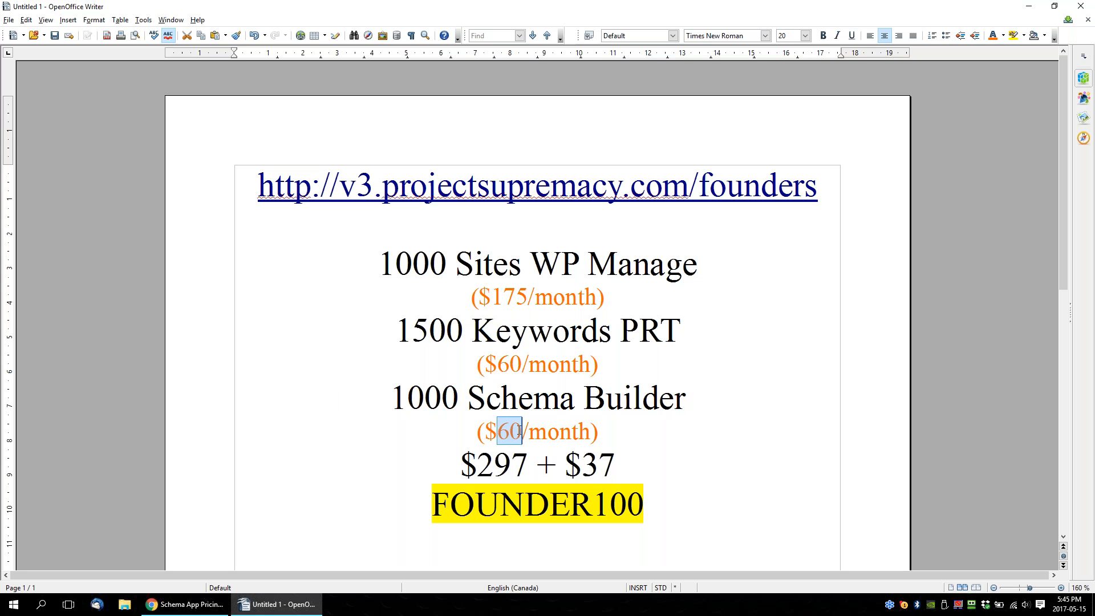
pyautogui.write('147')
pyautogui.click(619, 423)
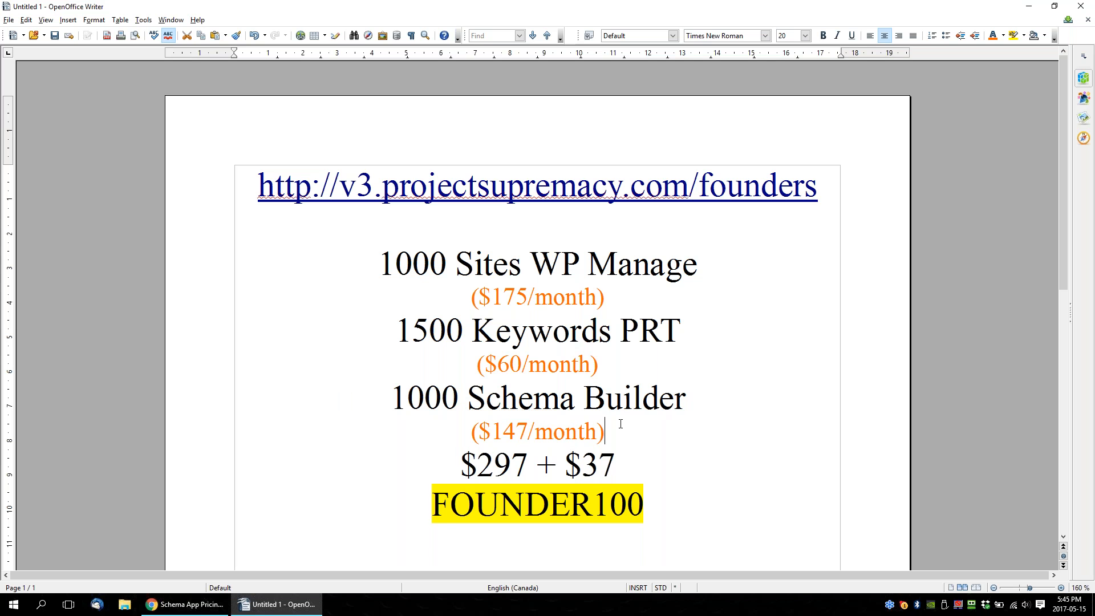
pyautogui.press('Return')
# Point out the orange competitor prices under WP Manage and Keywords PRT and compare them with the "$297 + $37" line.
pyautogui.moveTo(622, 300); pyautogui.dragTo(458, 289)
pyautogui.moveTo(473, 365); pyautogui.dragTo(644, 381)
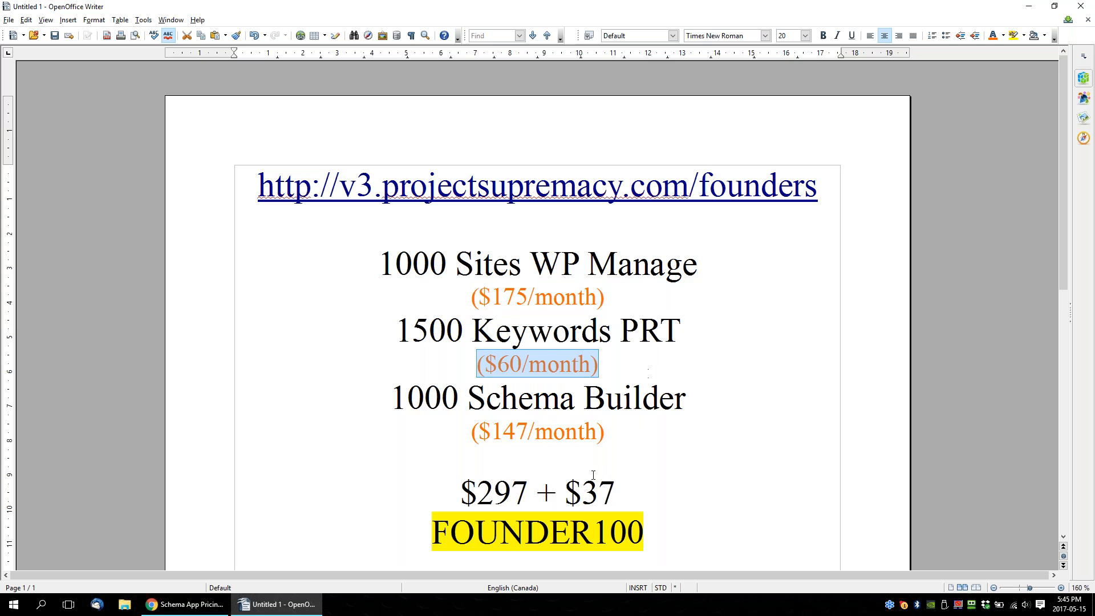
pyautogui.scroll(-2, 599, 474)
pyautogui.moveTo(463, 248); pyautogui.dragTo(615, 255)
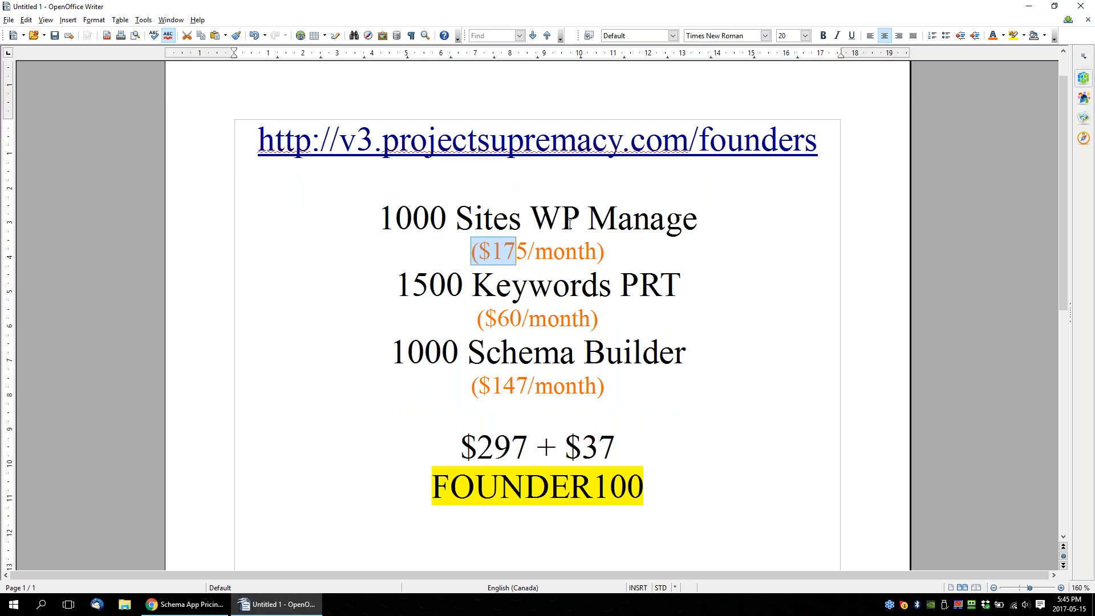
pyautogui.moveTo(477, 450); pyautogui.dragTo(622, 445)
pyautogui.moveTo(471, 251); pyautogui.dragTo(606, 252)
# Point out the "$297" and "$37" parts of the offer price, the "($60/month)" comparison and the FOUNDER100 code.
pyautogui.moveTo(463, 449); pyautogui.dragTo(566, 447)
pyautogui.click(511, 447)
pyautogui.moveTo(463, 447); pyautogui.dragTo(536, 447)
pyautogui.moveTo(616, 448); pyautogui.dragTo(544, 445)
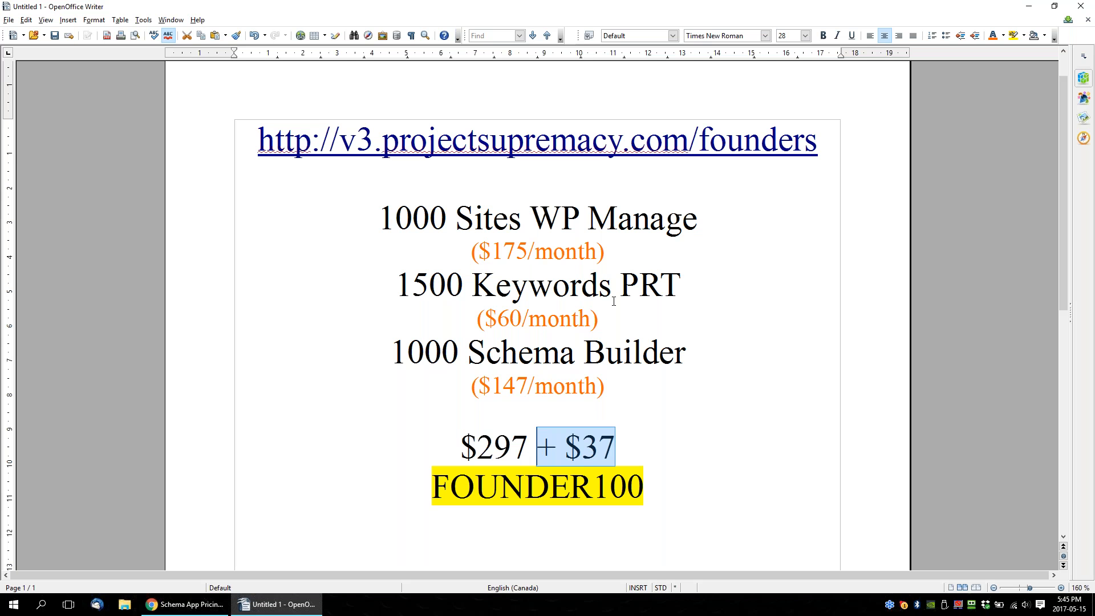
pyautogui.moveTo(599, 318); pyautogui.dragTo(477, 318)
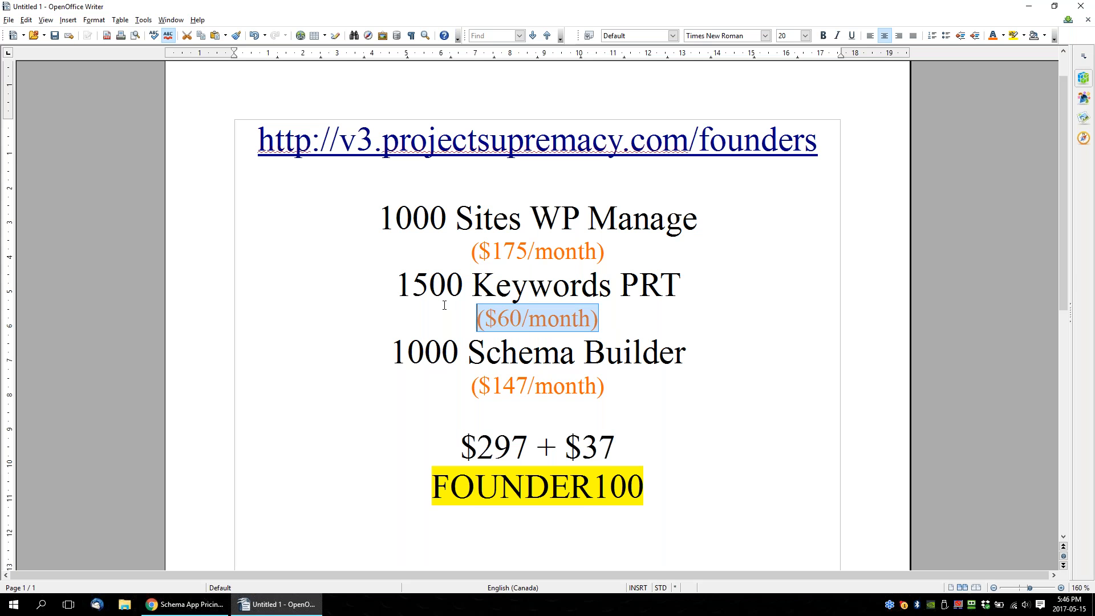
pyautogui.moveTo(618, 438); pyautogui.dragTo(557, 440)
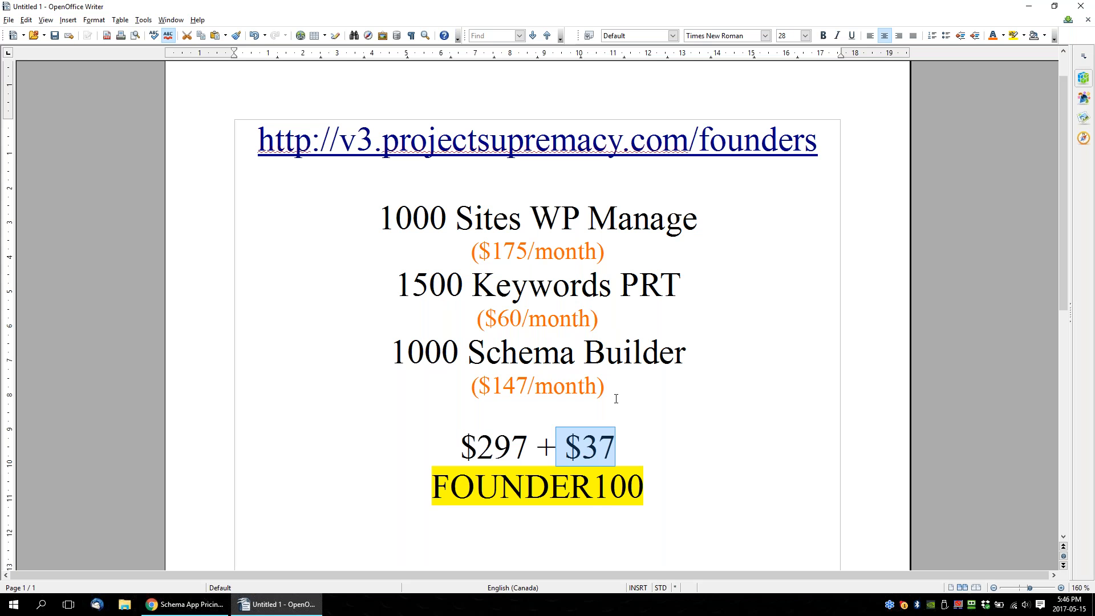
pyautogui.moveTo(646, 488); pyautogui.dragTo(448, 455)
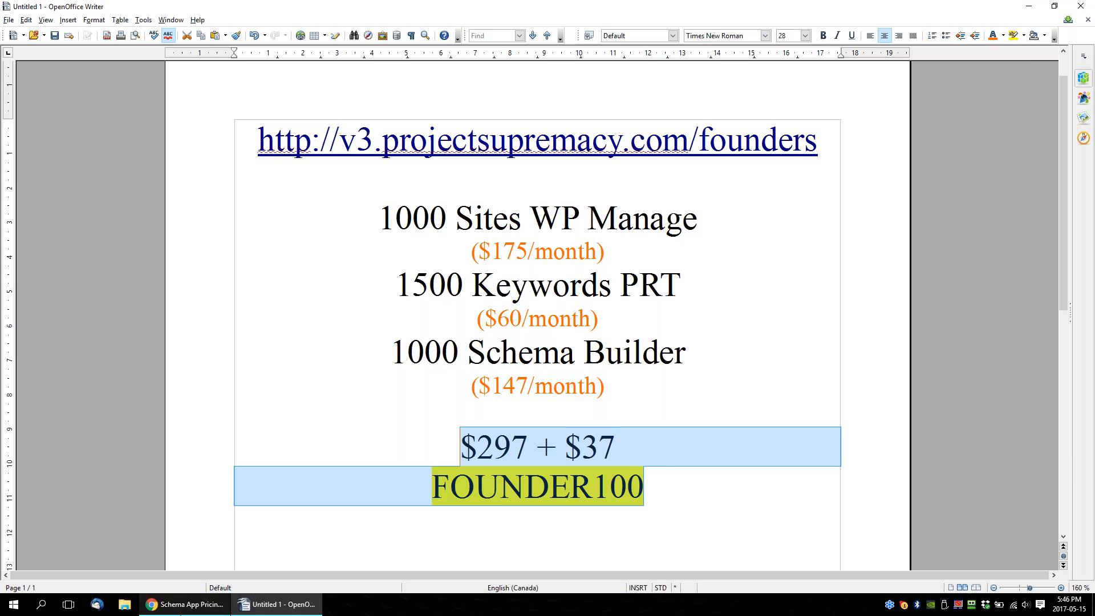
# Switch to File Explorer and open Pricing.xls from My Websites, My Supremacy Websites, ProjectSupremacy.com, v3.
pyautogui.click(185, 604)
pyautogui.click(125, 604)
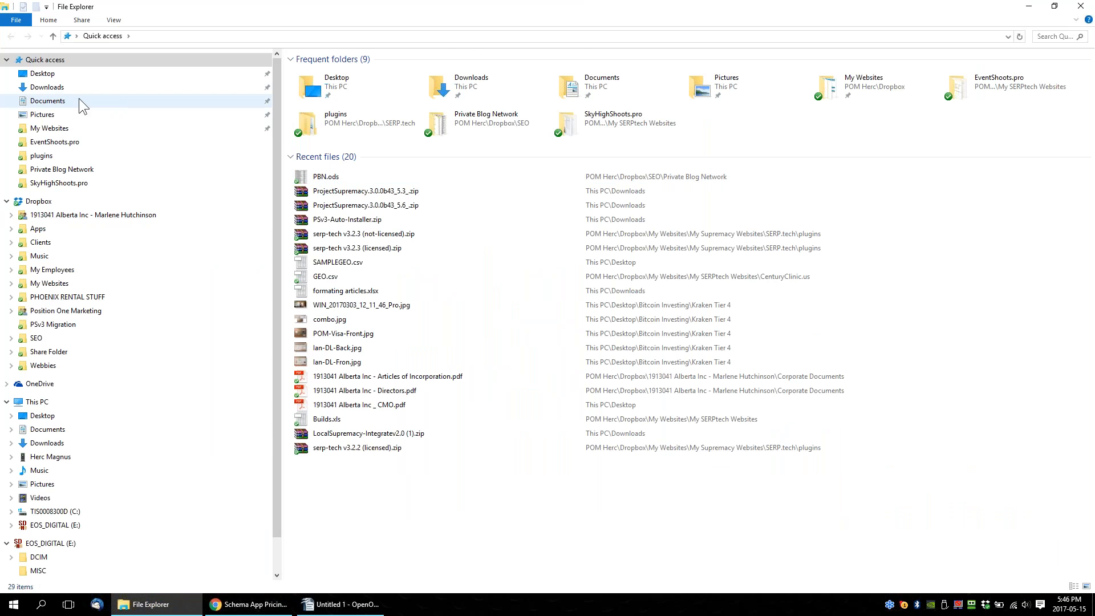
pyautogui.click(59, 129)
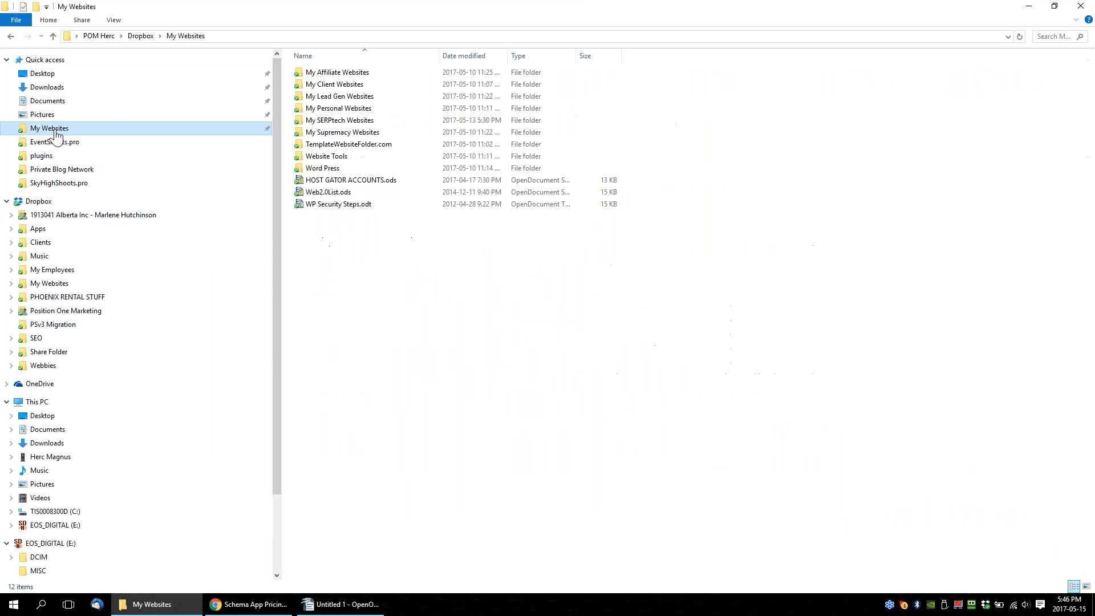
pyautogui.doubleClick(338, 129)
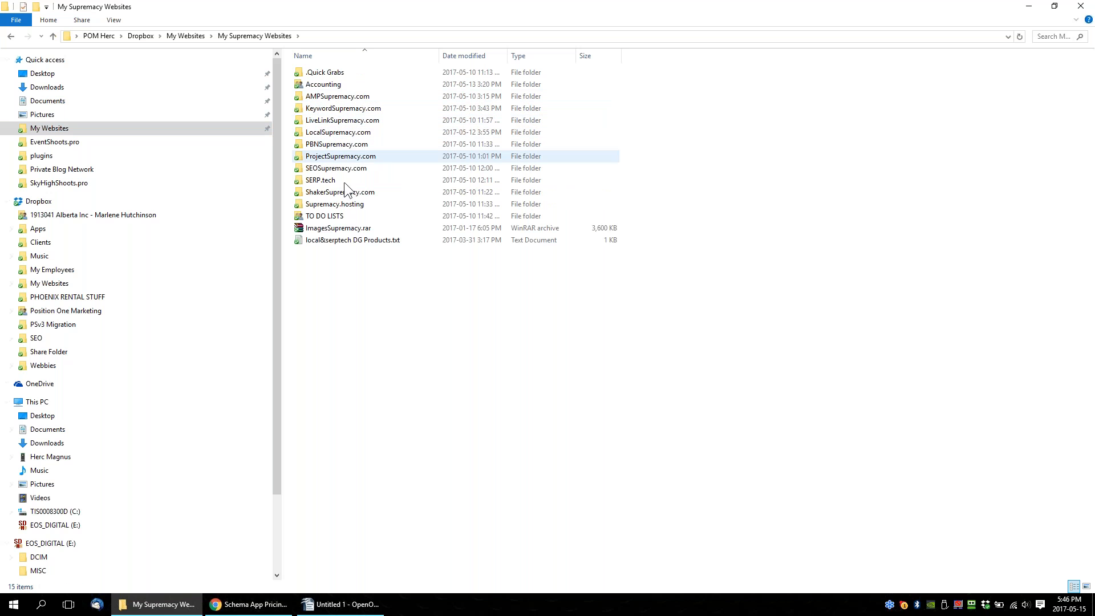
pyautogui.doubleClick(336, 155)
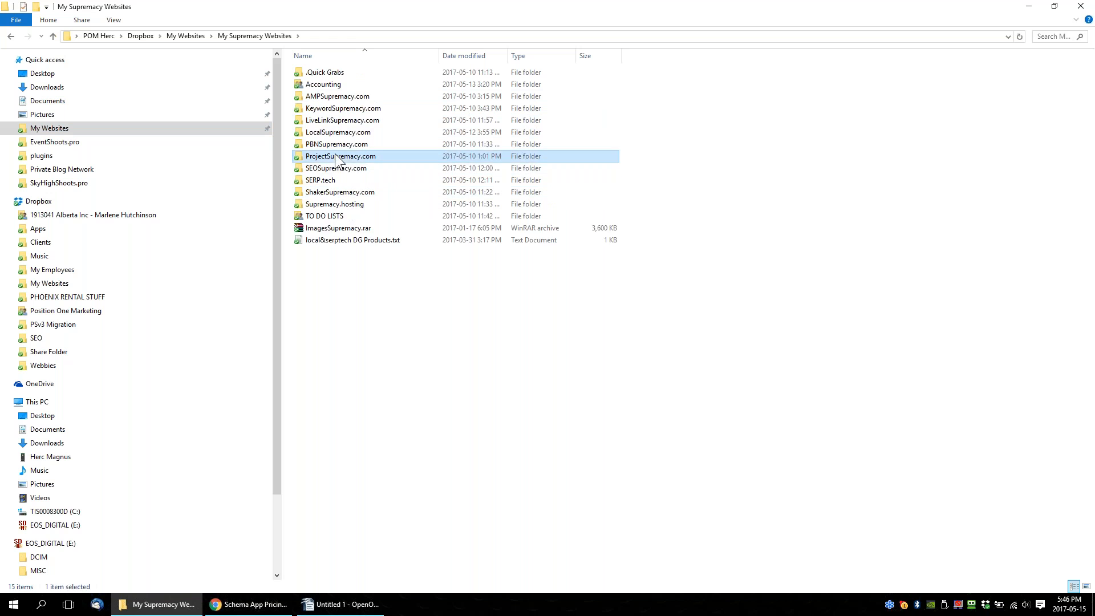
pyautogui.click(311, 120)
pyautogui.doubleClick(311, 121)
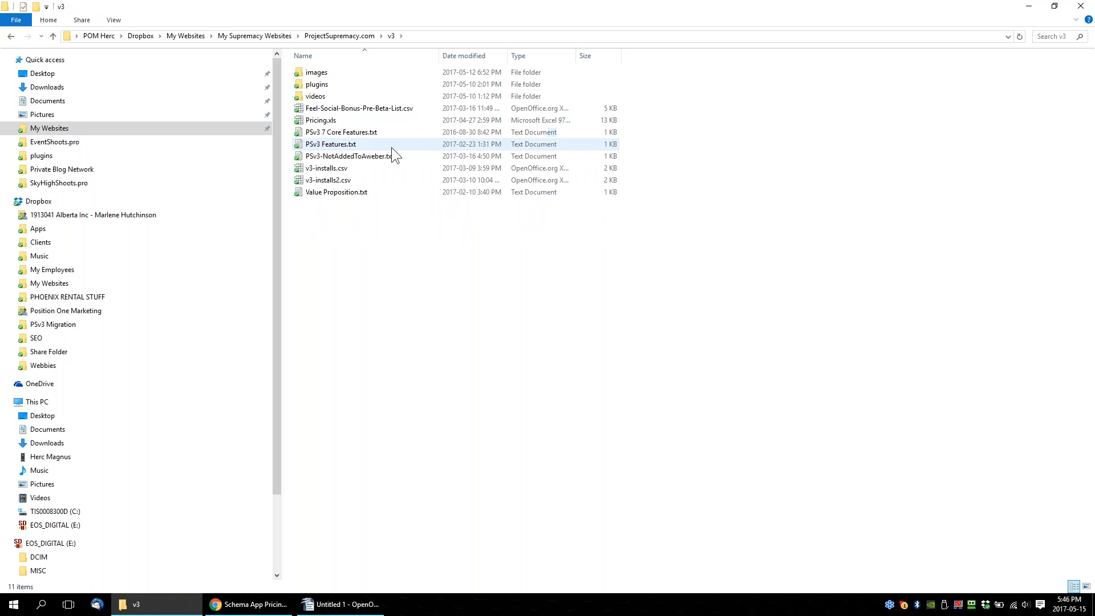
pyautogui.click(326, 121)
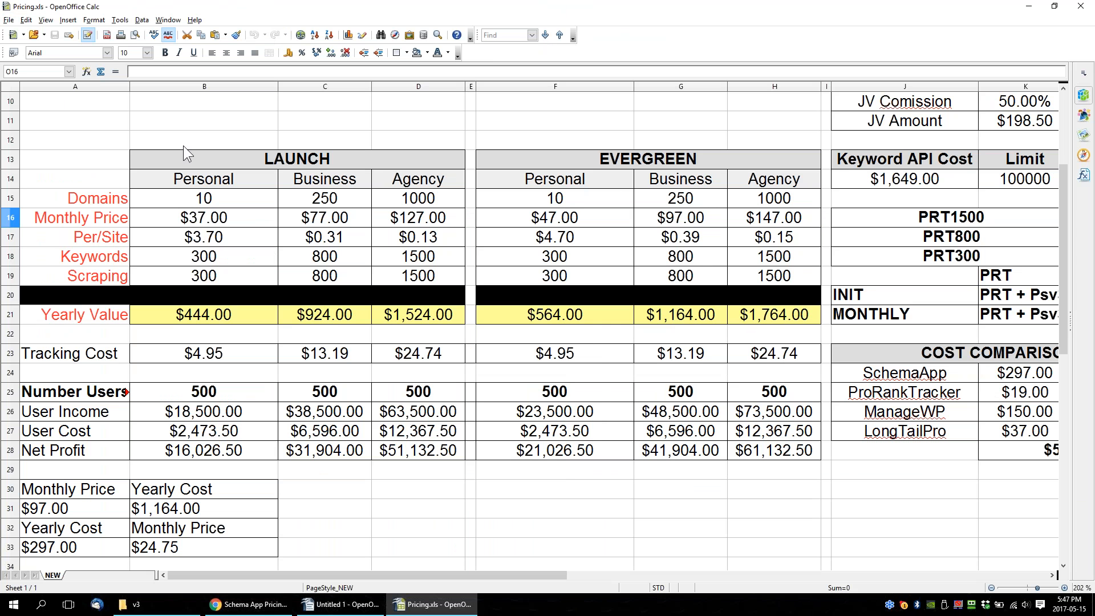
# Point out the Agency monthly prices under LAUNCH and EVERGREEN, and examine the spreadsheet's other pricing tables and cost comparison.
pyautogui.click(429, 223)
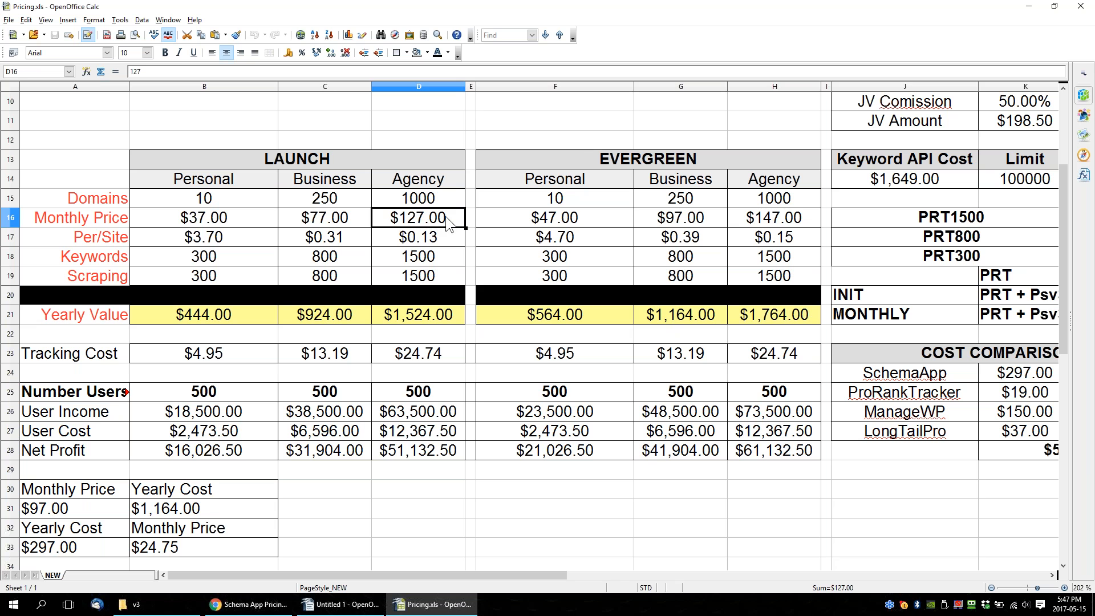
pyautogui.click(787, 224)
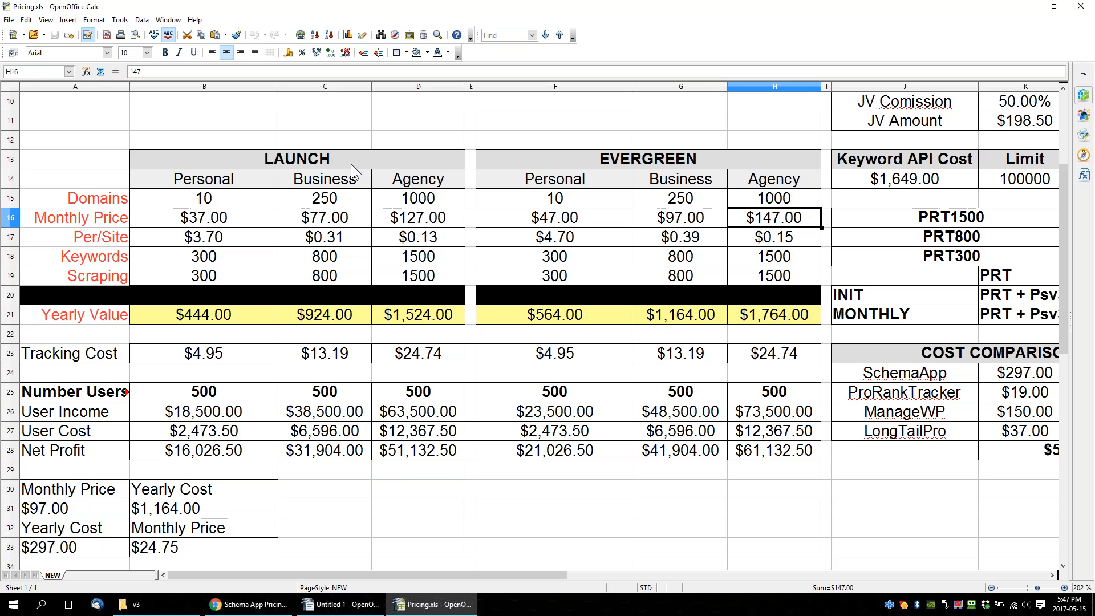
pyautogui.click(342, 606)
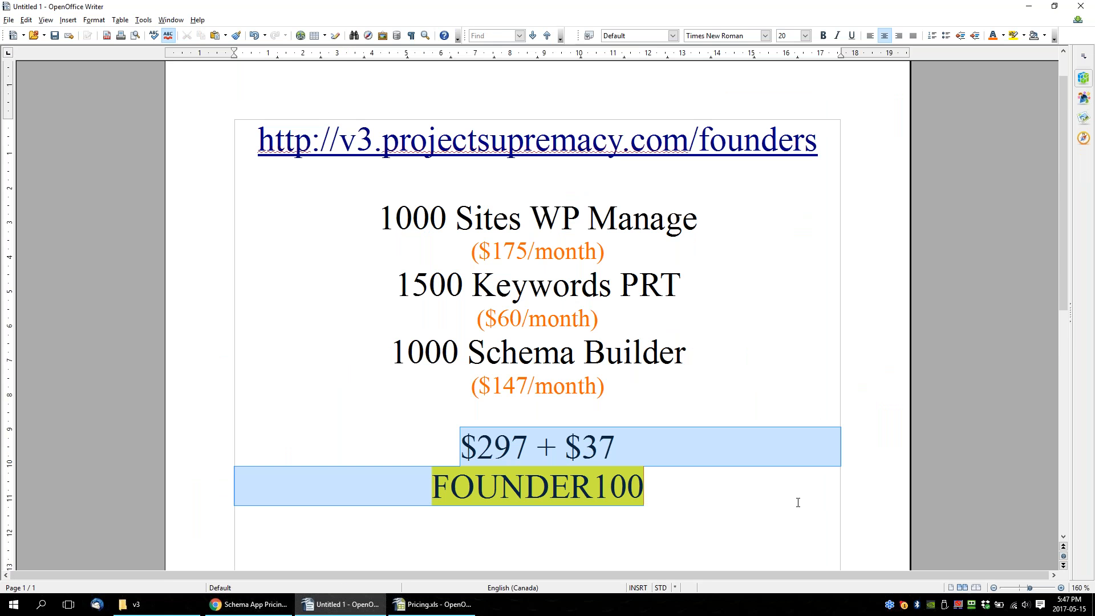
pyautogui.click(429, 606)
pyautogui.scroll(-6, 539, 252)
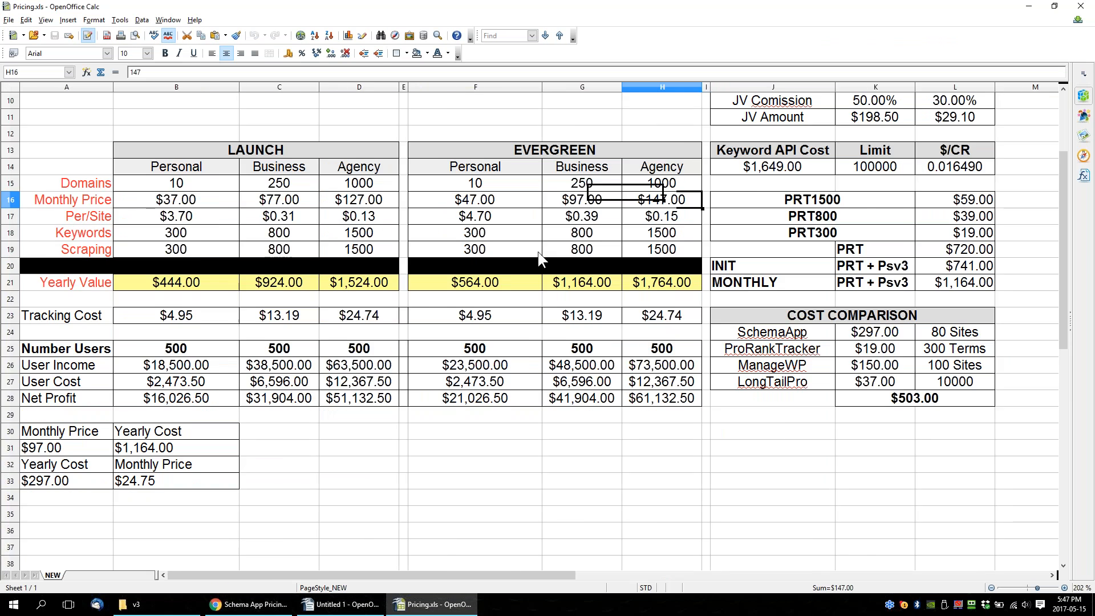
pyautogui.scroll(3, 505, 323)
pyautogui.scroll(3, 354, 268)
pyautogui.scroll(-1, 415, 273)
pyautogui.scroll(2, 415, 272)
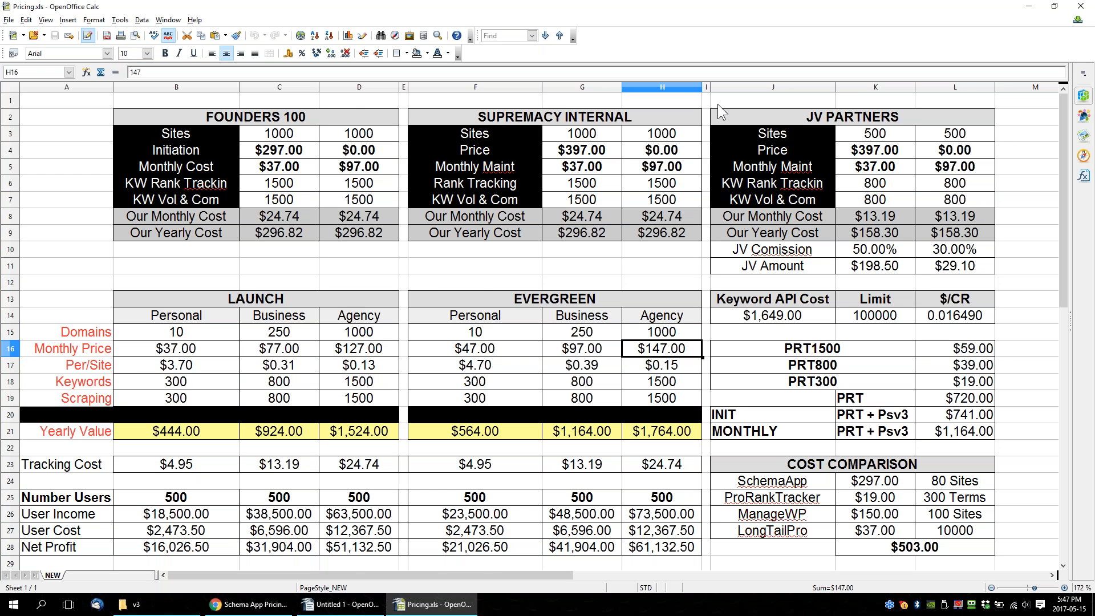
# Close the pricing spreadsheet and highlight the "$297 + $37" line of the Writer summary in yellow.
pyautogui.doubleClick(457, 8)
pyautogui.moveTo(99, 76); pyautogui.dragTo(0, 99)
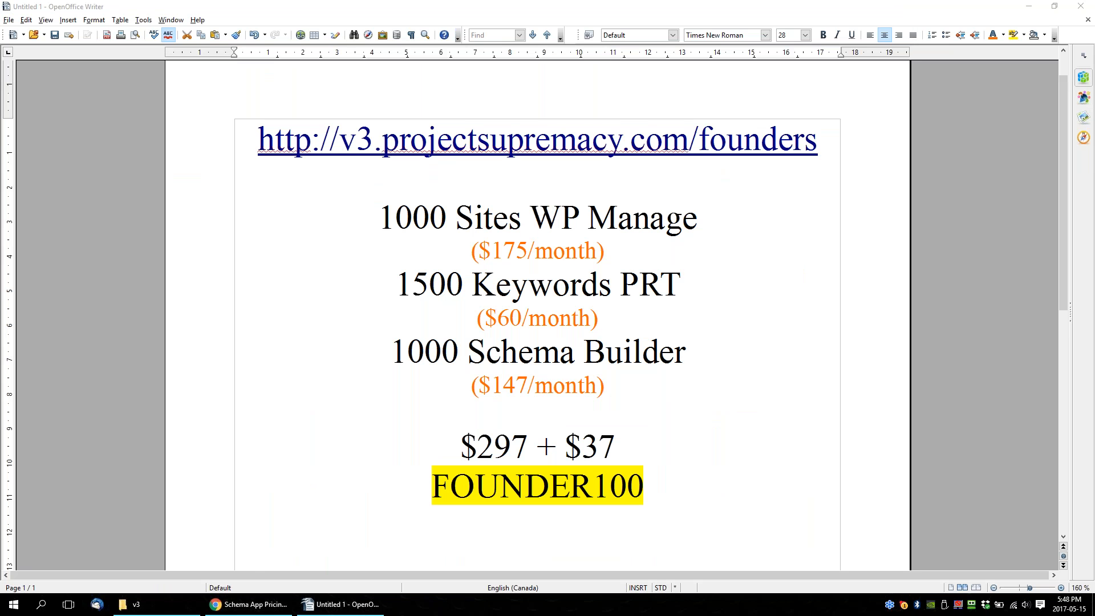
pyautogui.moveTo(402, 446)
pyautogui.mouseDown()
pyautogui.moveTo(687, 491)
pyautogui.moveTo(398, 447)
pyautogui.mouseUp()
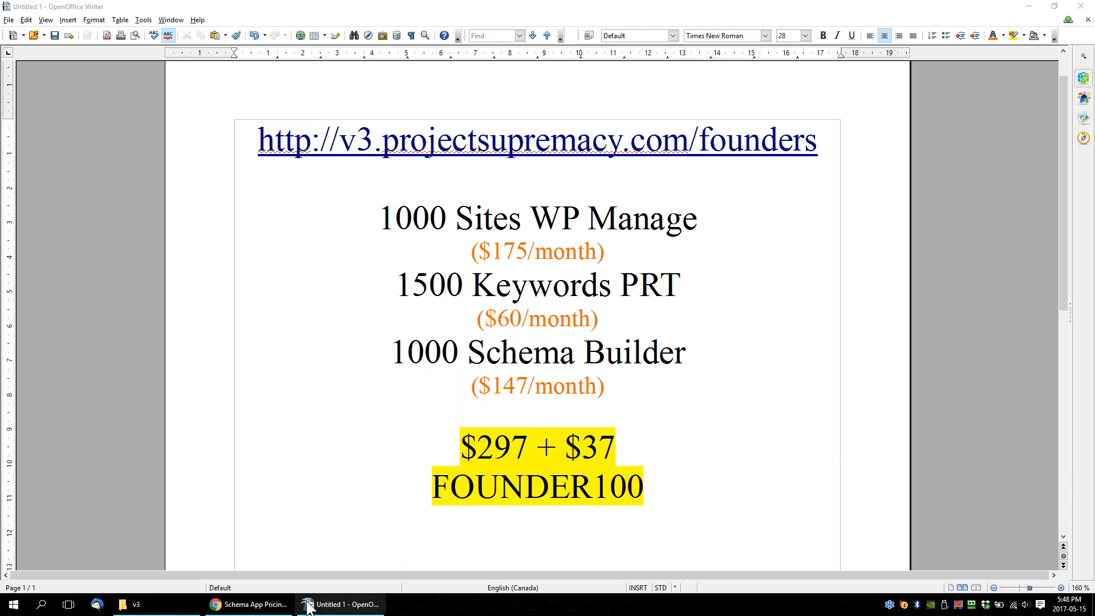
# Switch to Chrome and open the Features page of Pro Rank Tracker's website.
pyautogui.click(251, 605)
pyautogui.click(274, 8)
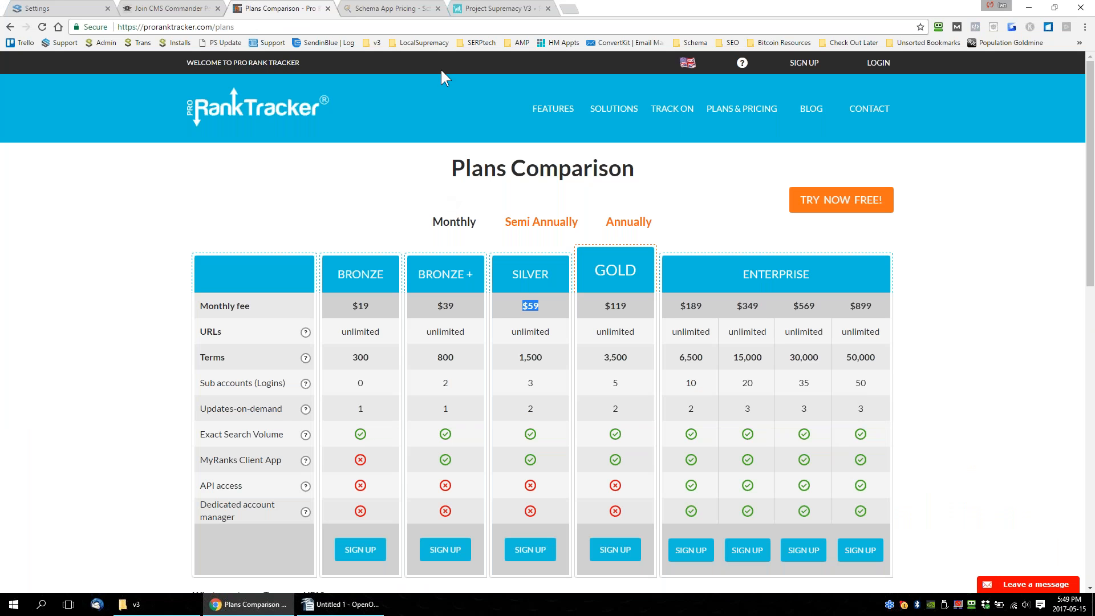
pyautogui.click(547, 111)
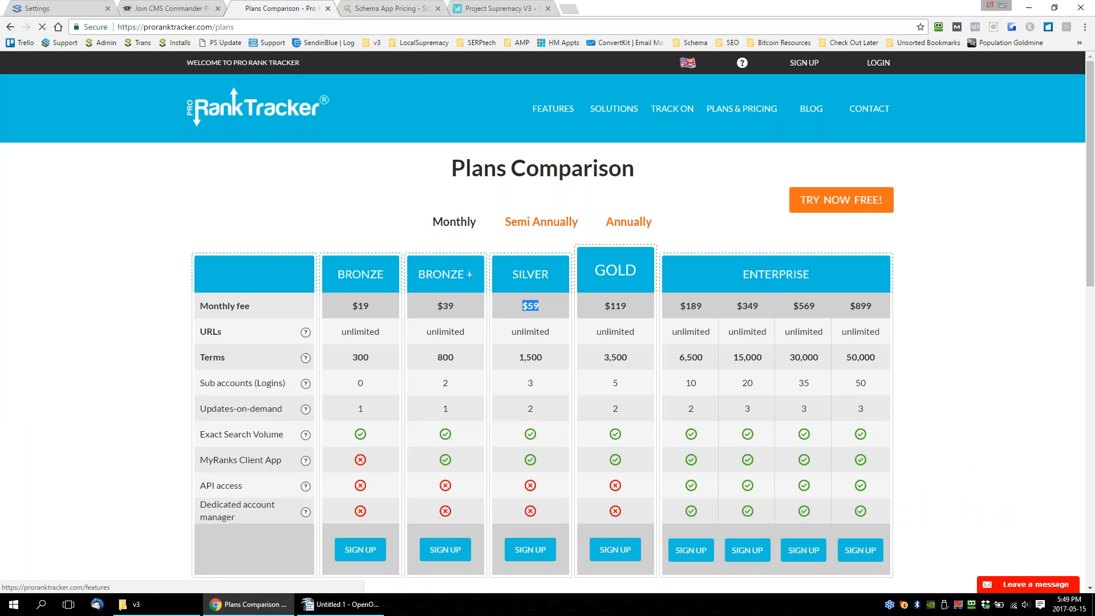
pyautogui.scroll(-2, 502, 316)
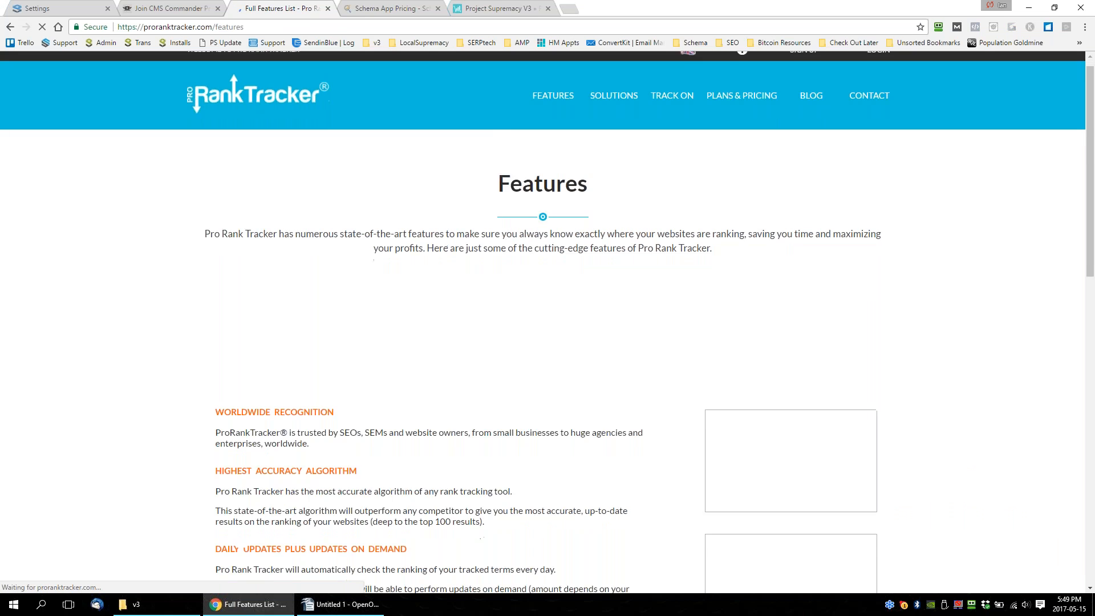
# Examine the overview list of Pro Rank Tracker's features, from worldwide recognition and accuracy to video tracking and affordability.
pyautogui.scroll(-2, 502, 316)
pyautogui.moveTo(225, 197); pyautogui.dragTo(354, 199)
pyautogui.click(440, 259)
pyautogui.scroll(1, 444, 263)
pyautogui.scroll(2, 444, 263)
pyautogui.scroll(-1, 512, 367)
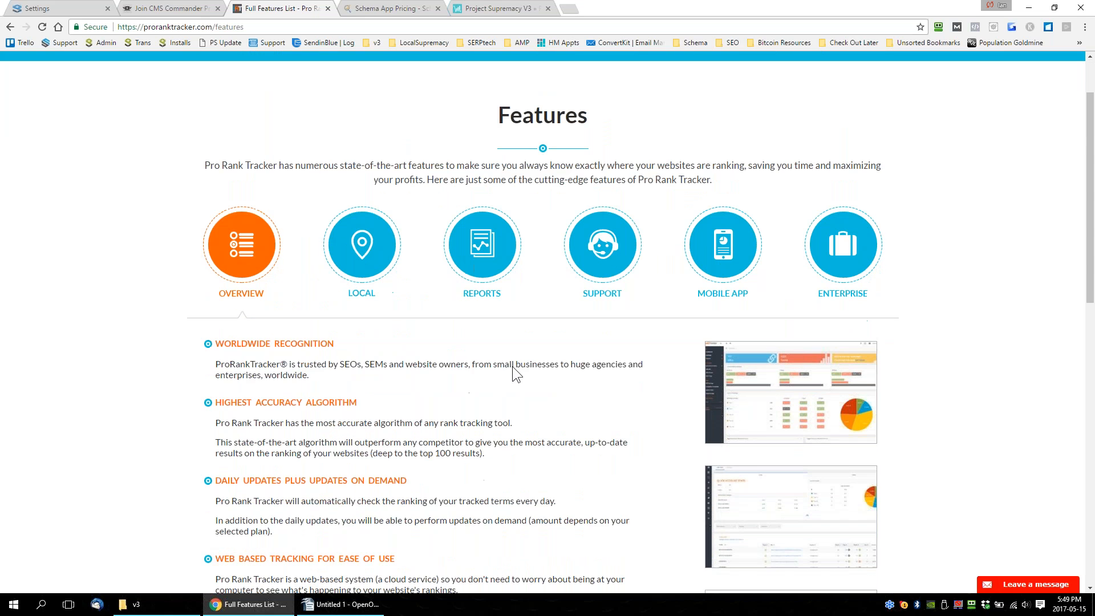
pyautogui.scroll(1, 512, 366)
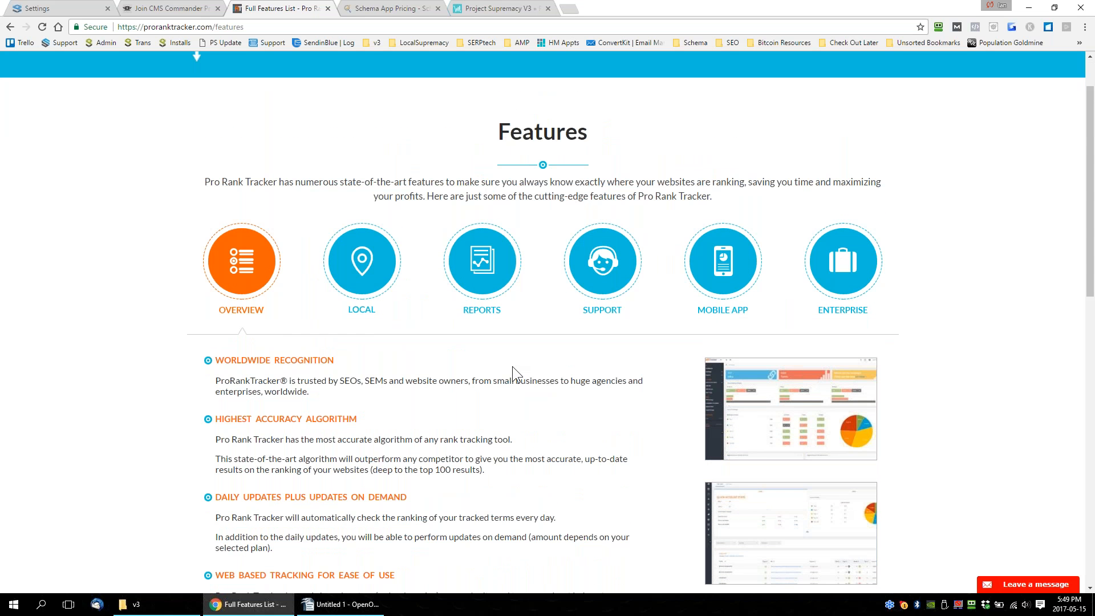
pyautogui.scroll(-2, 512, 372)
pyautogui.scroll(-1, 512, 380)
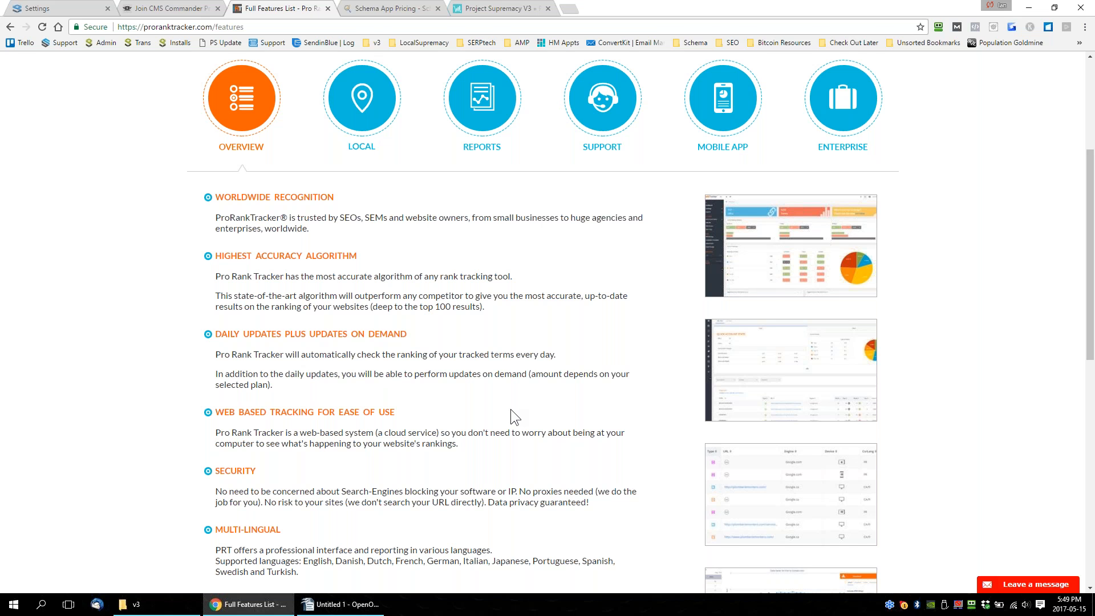
pyautogui.scroll(-2, 486, 382)
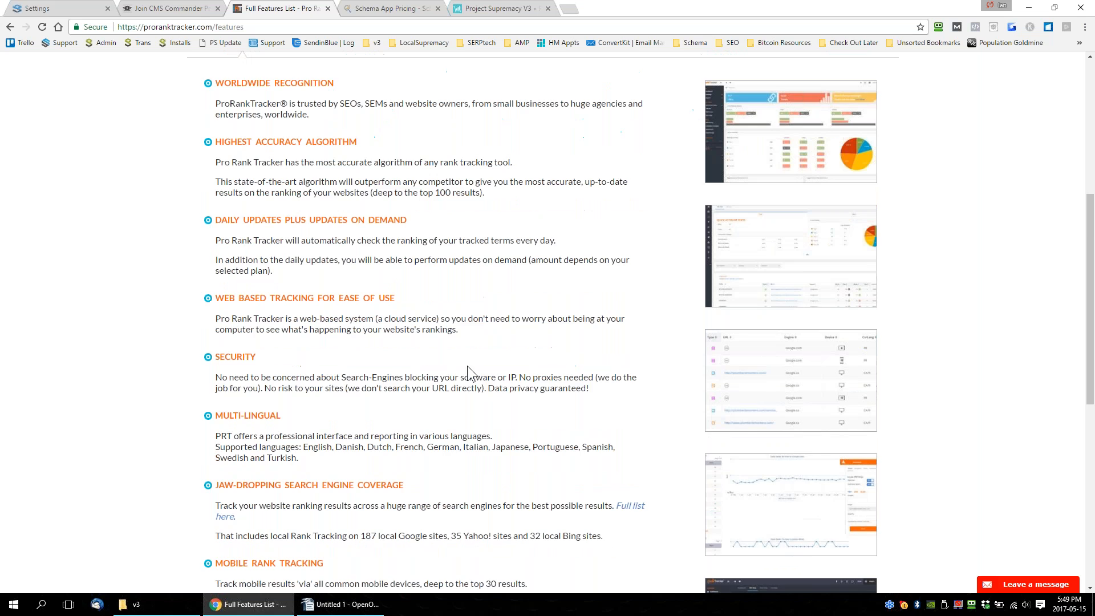
pyautogui.scroll(-2, 467, 368)
pyautogui.scroll(-2, 463, 368)
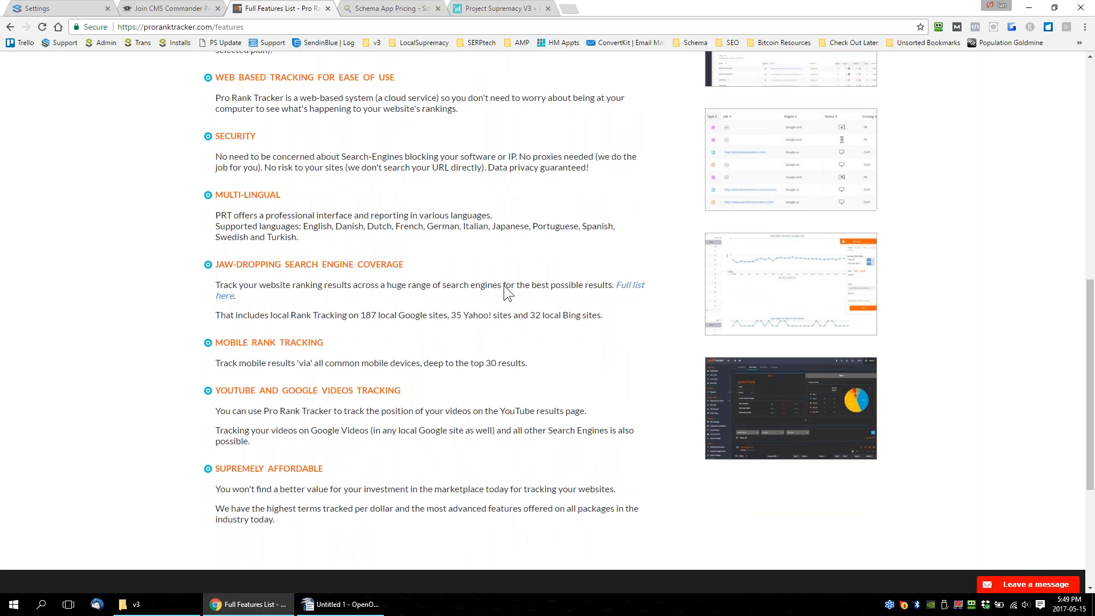
pyautogui.scroll(5, 504, 286)
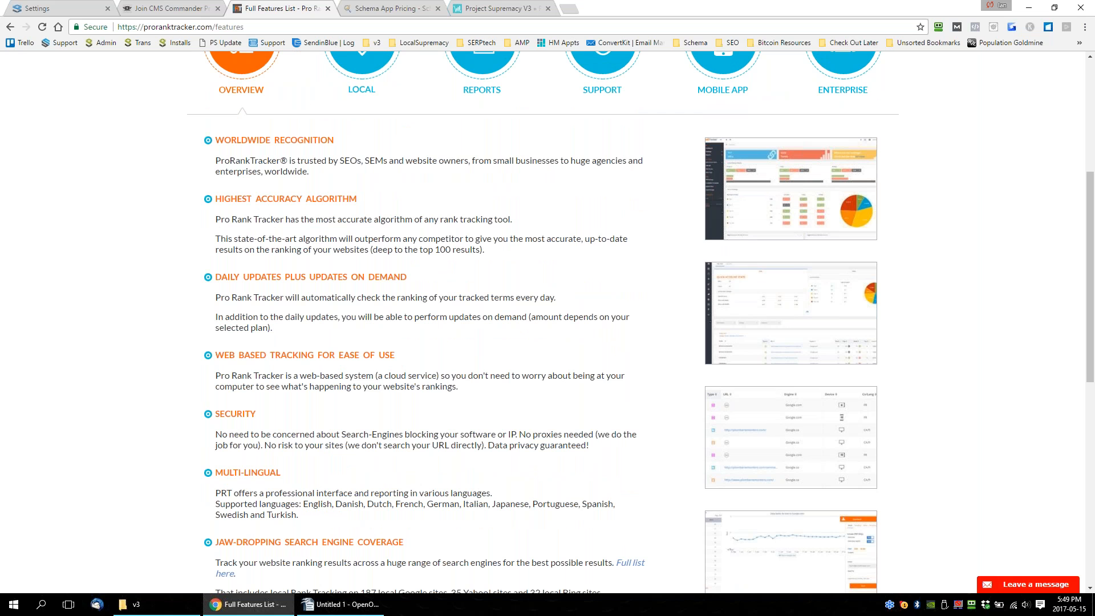
# Return to Schema App's pricing page and view its heading and plan prices.
pyautogui.click(390, 8)
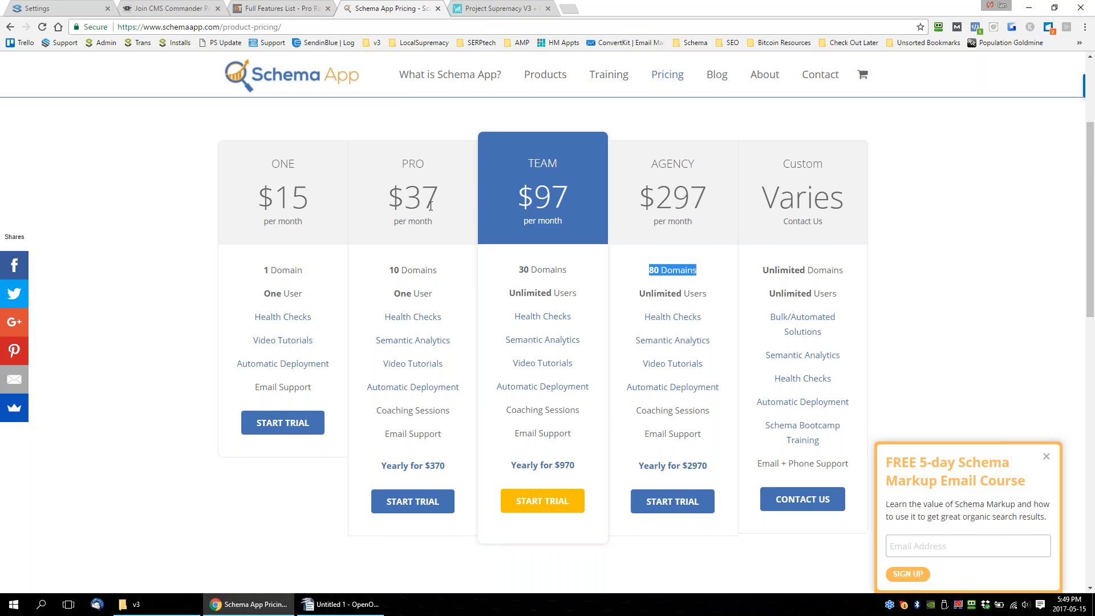
pyautogui.scroll(3, 357, 366)
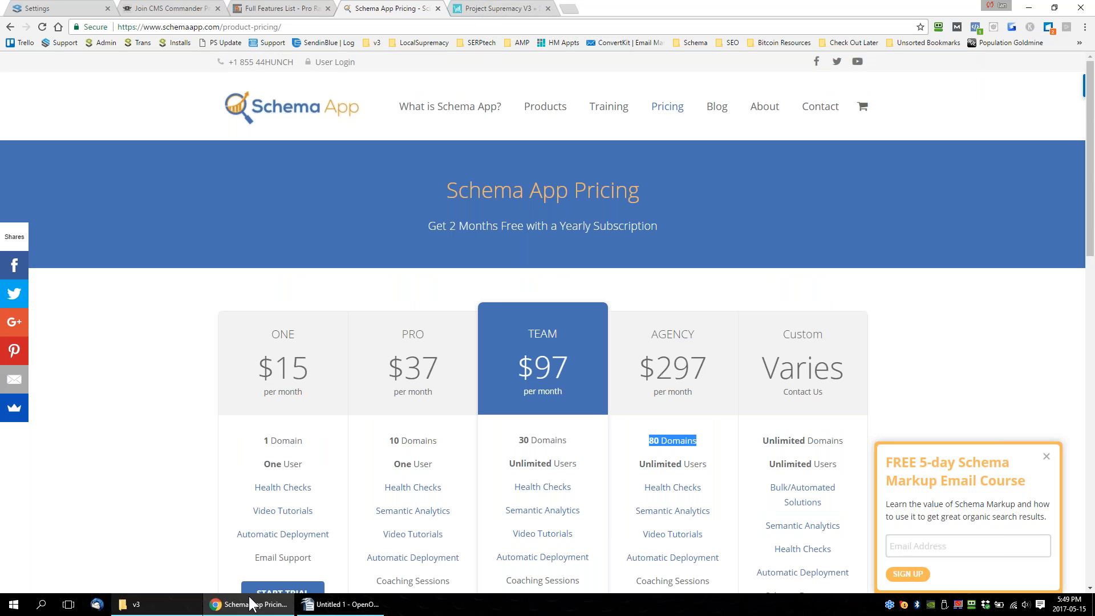
pyautogui.moveTo(341, 604)
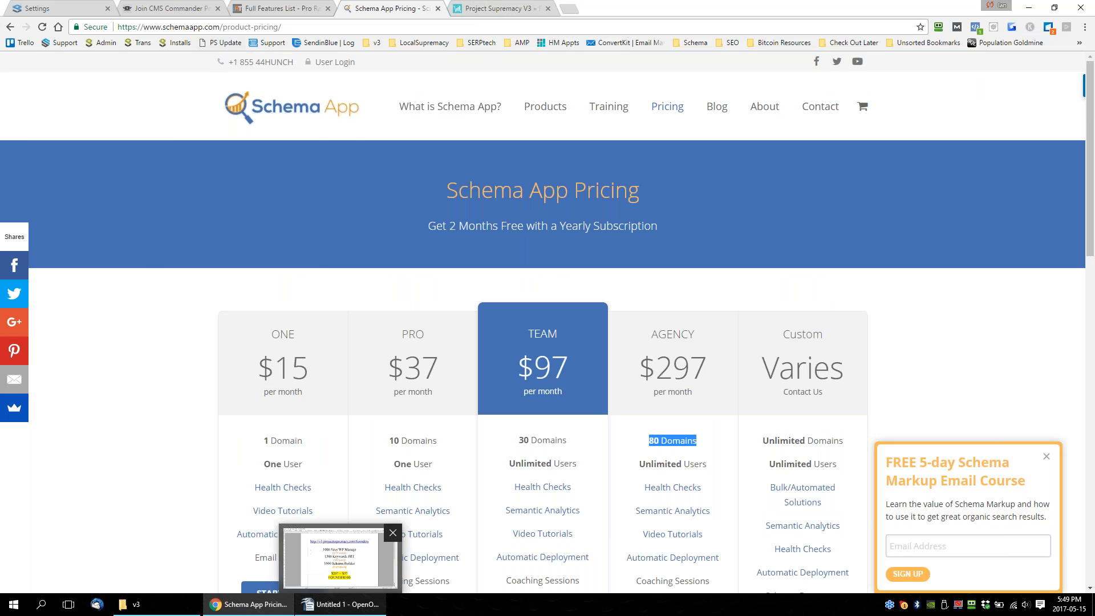
# Open the Rank Tracker section of the Project Supremacy panel and compare it with Pro Rank Tracker's feature list.
pyautogui.click(67, 7)
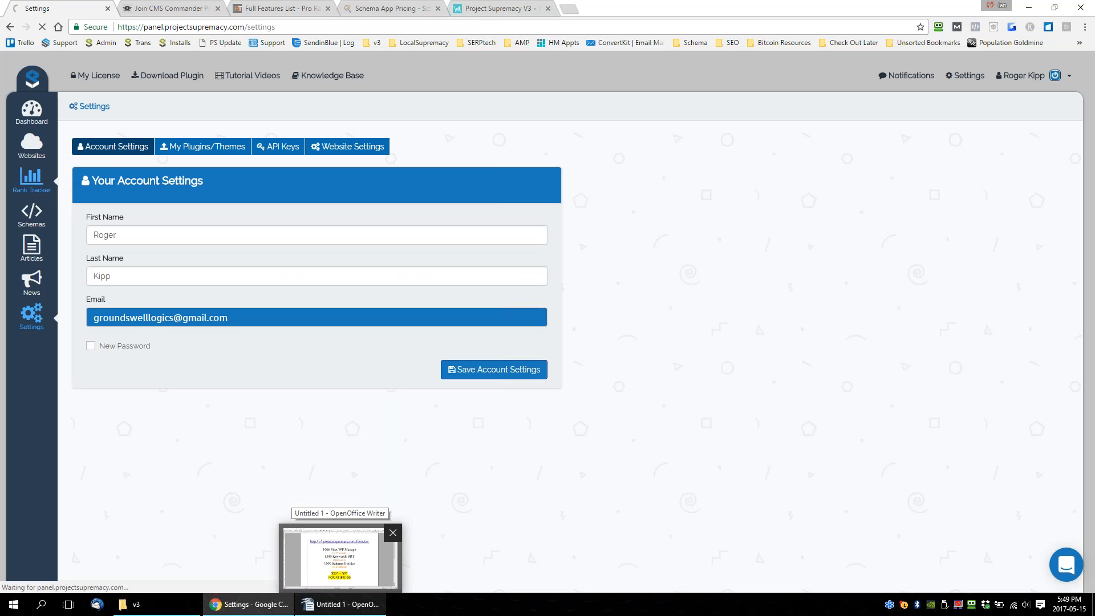
pyautogui.click(31, 180)
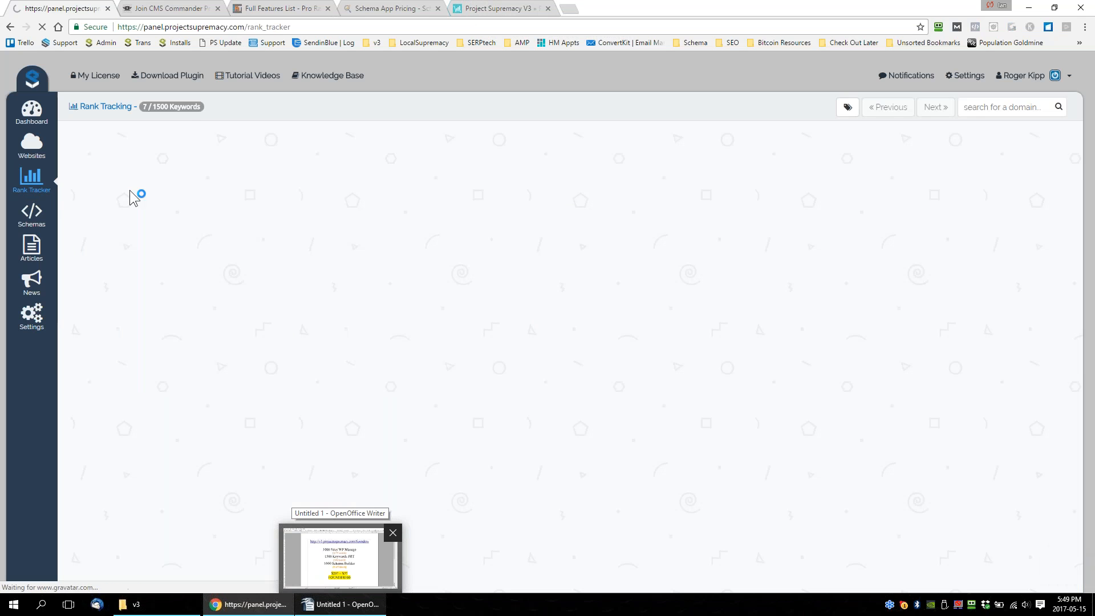
pyautogui.click(267, 11)
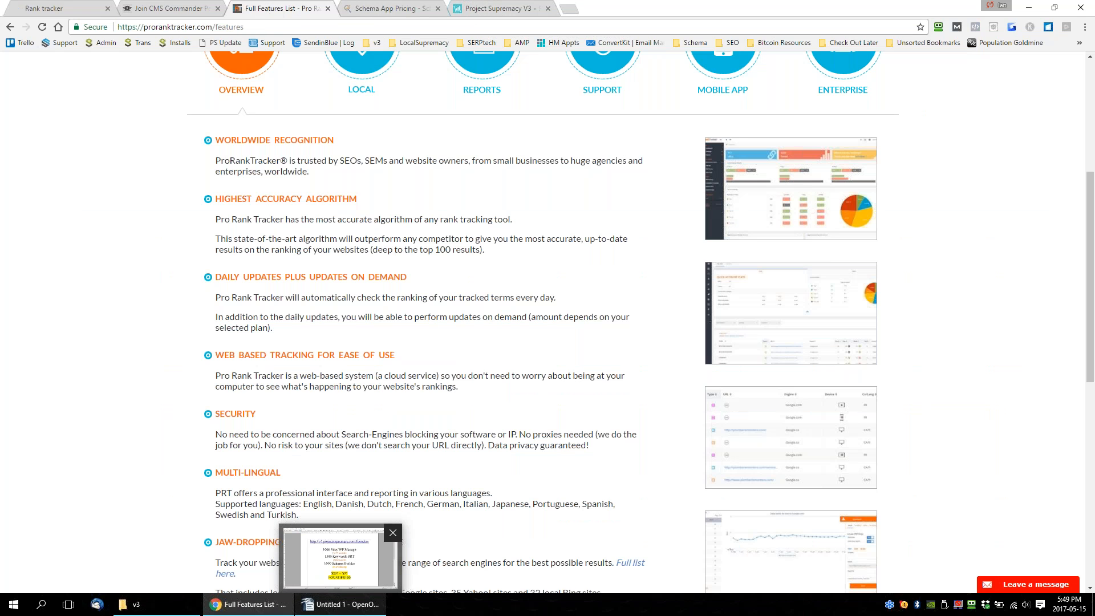
pyautogui.click(74, 9)
pyautogui.scroll(-2, 371, 348)
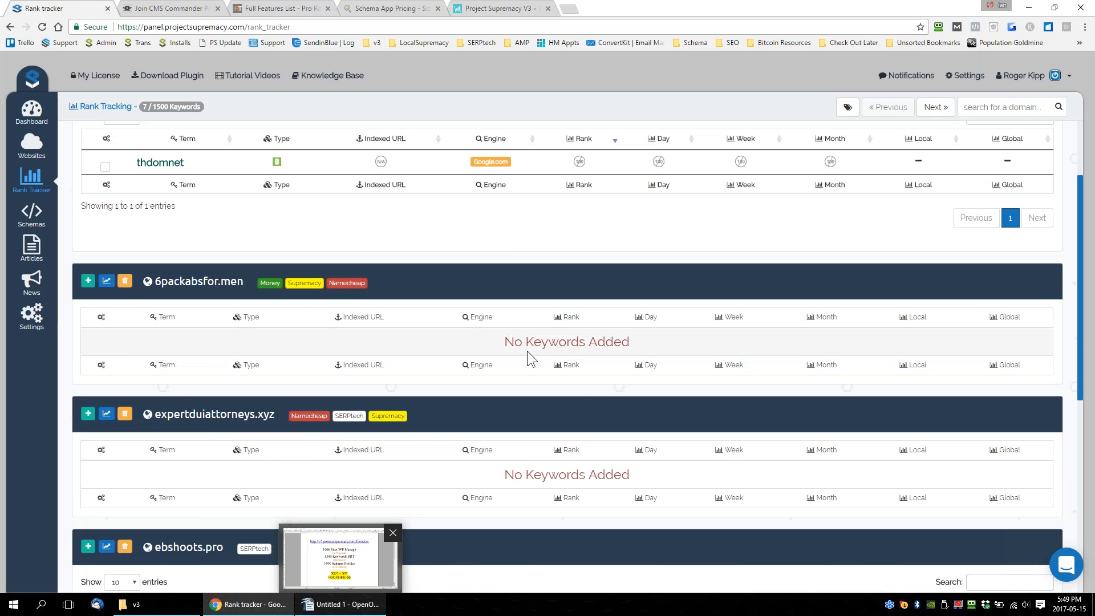
# Revisit the Pro Rank Tracker Features page and examine the per-domain keyword tables in Project Supremacy's Rank Tracker.
pyautogui.click(267, 8)
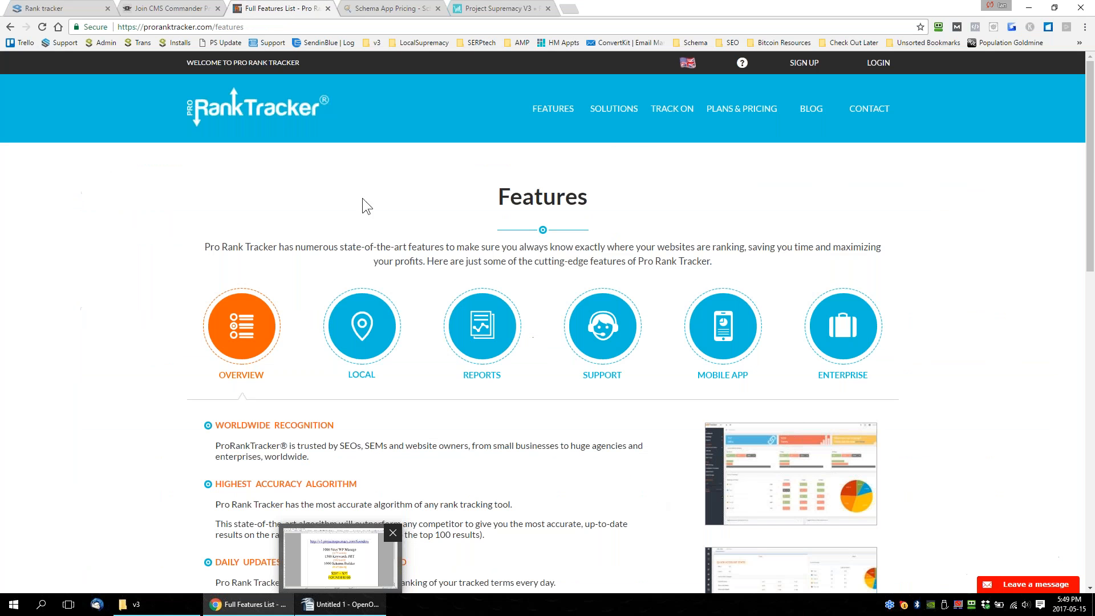
pyautogui.click(99, 8)
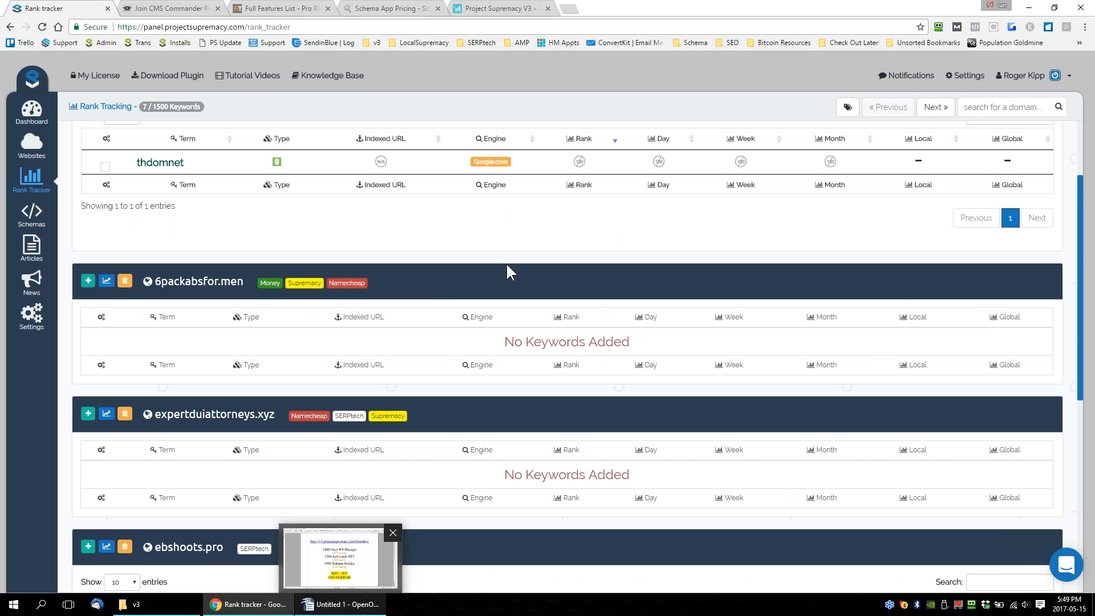
pyautogui.scroll(-1, 539, 261)
pyautogui.scroll(-1, 560, 269)
pyautogui.scroll(4, 571, 372)
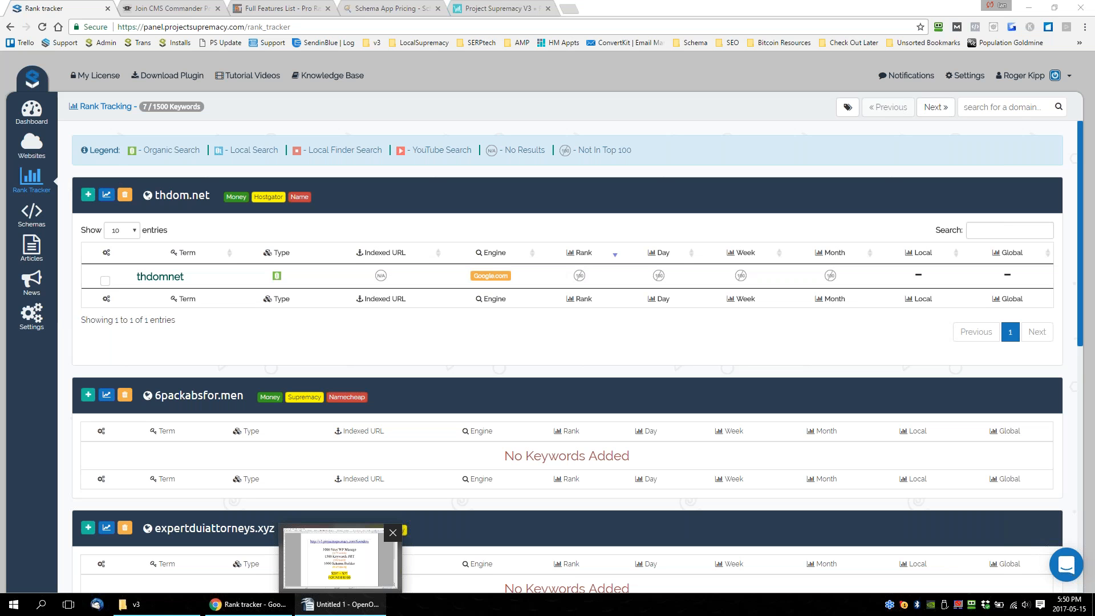
# View the Project Supremacy Dashboard and the Manage Websites overview of connected sites.
pyautogui.click(32, 111)
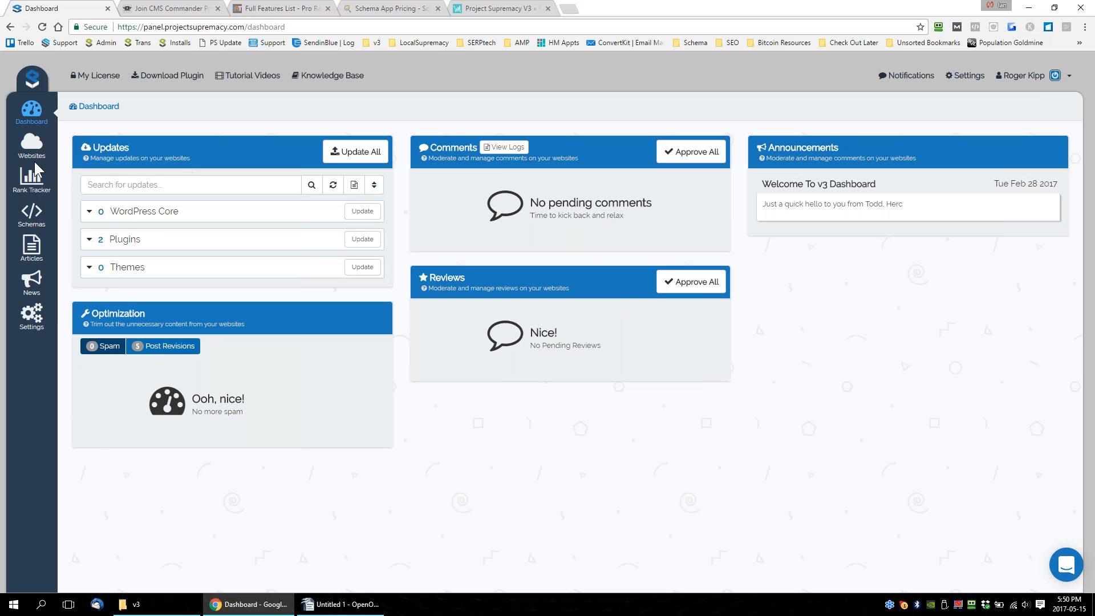
pyautogui.click(32, 144)
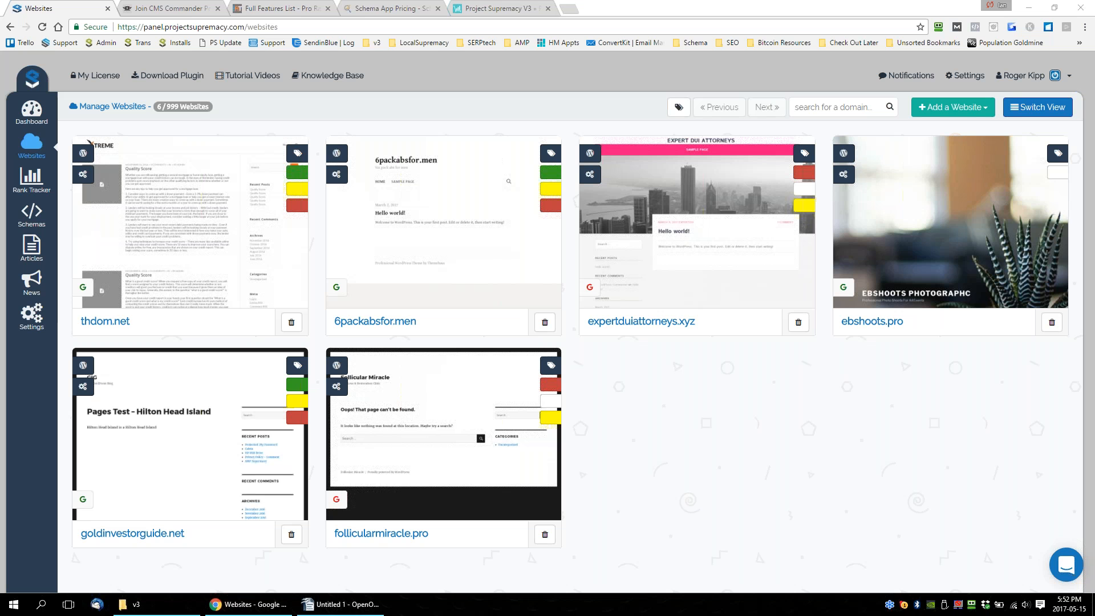
pyautogui.click(677, 424)
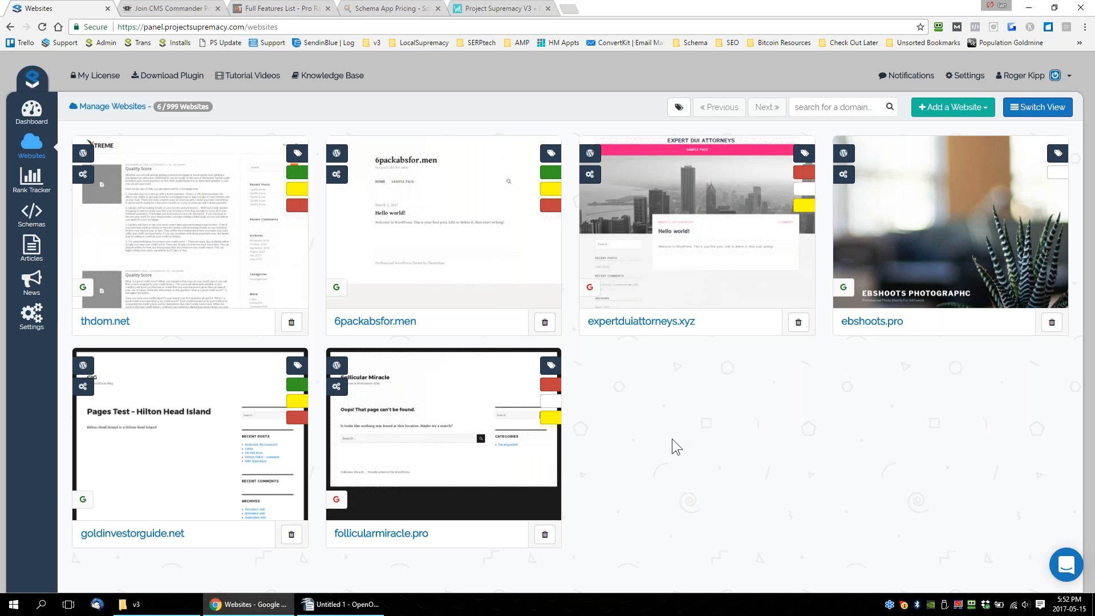
pyautogui.moveTo(370, 600)
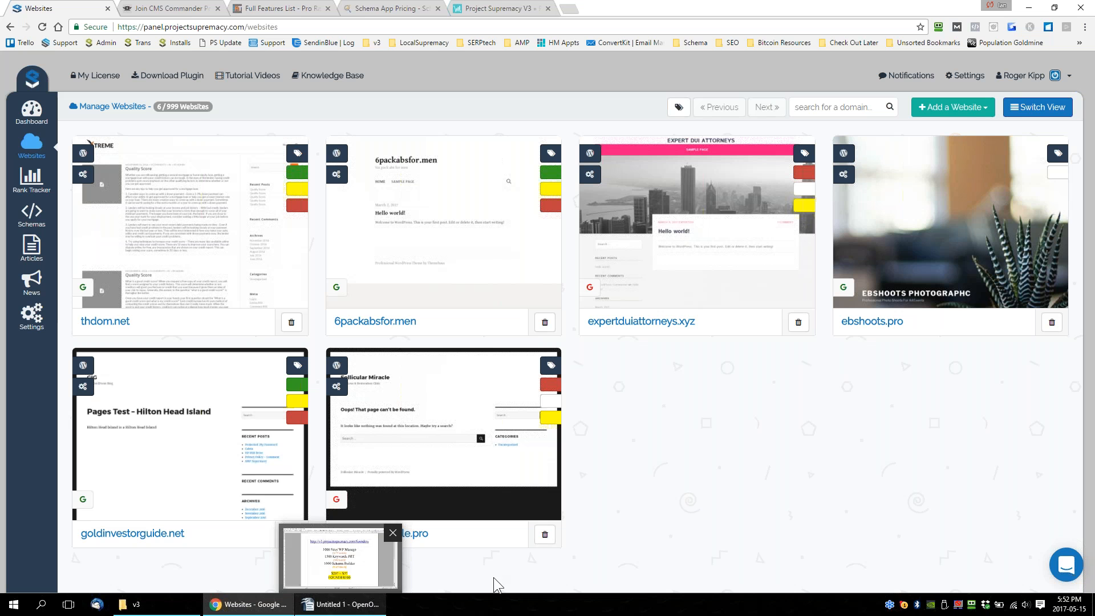
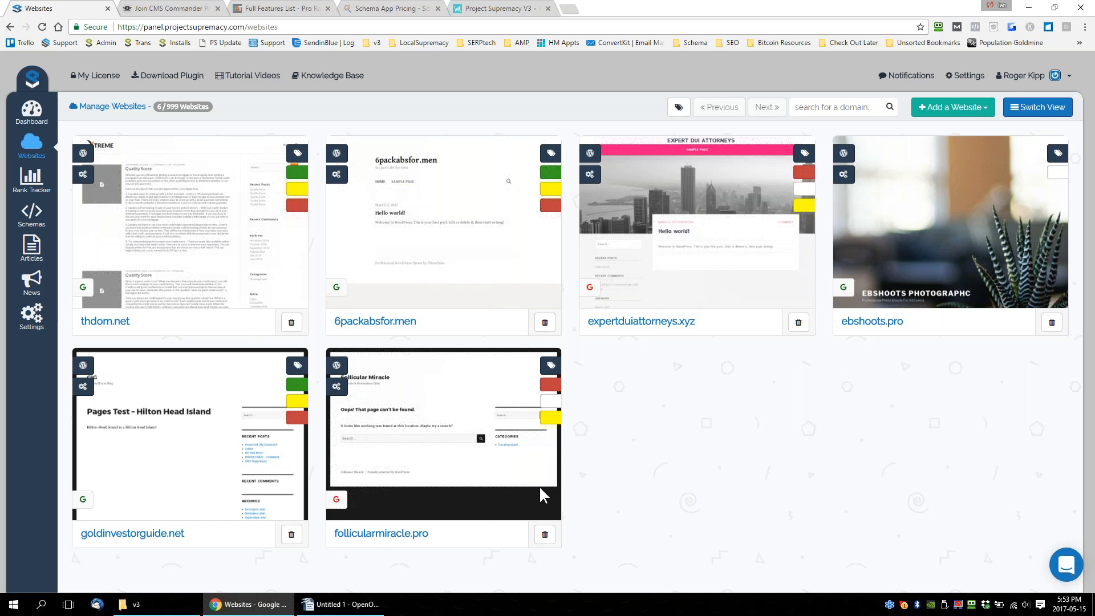
# Switch to the OpenOffice Writer document and review the founders offer's price and coupon code, checking the current date and time.
pyautogui.click(342, 604)
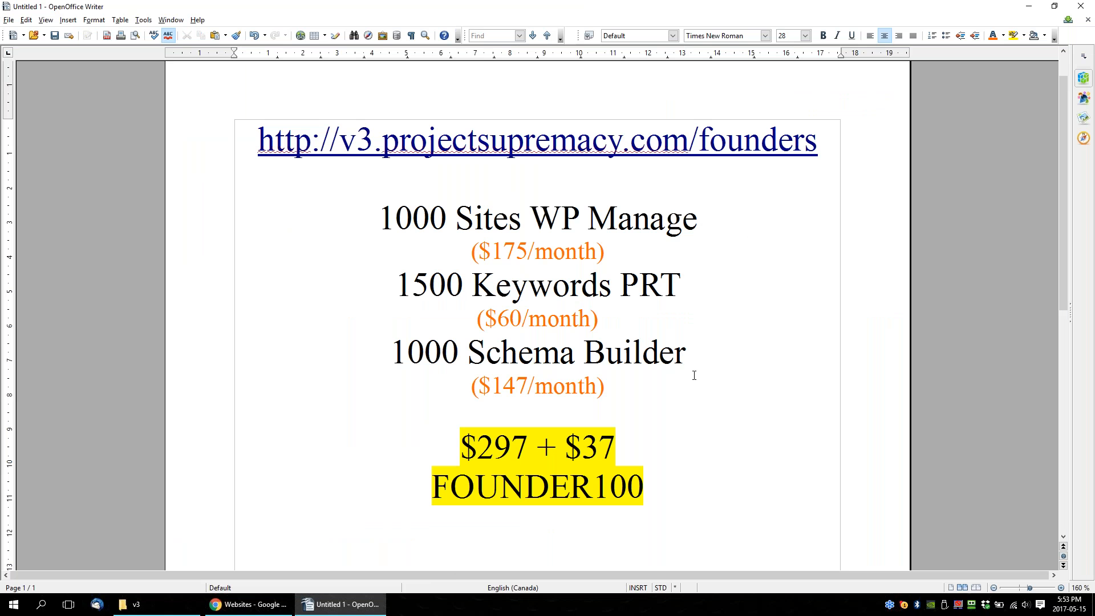
pyautogui.moveTo(456, 450); pyautogui.dragTo(582, 453)
pyautogui.click(499, 486)
pyautogui.moveTo(485, 449); pyautogui.dragTo(493, 448)
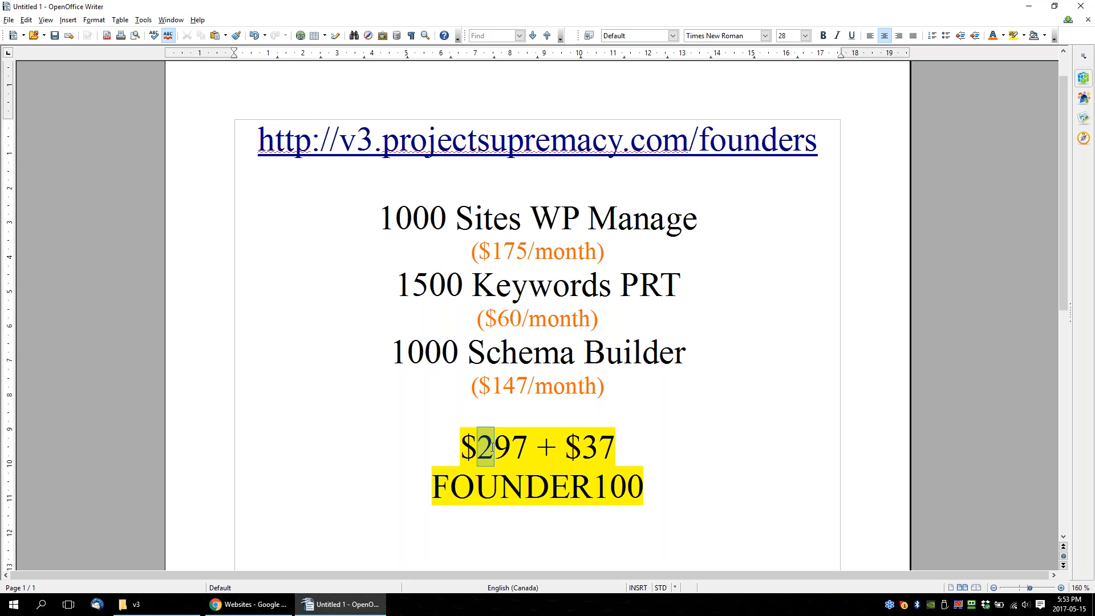
pyautogui.scroll(-3, 697, 465)
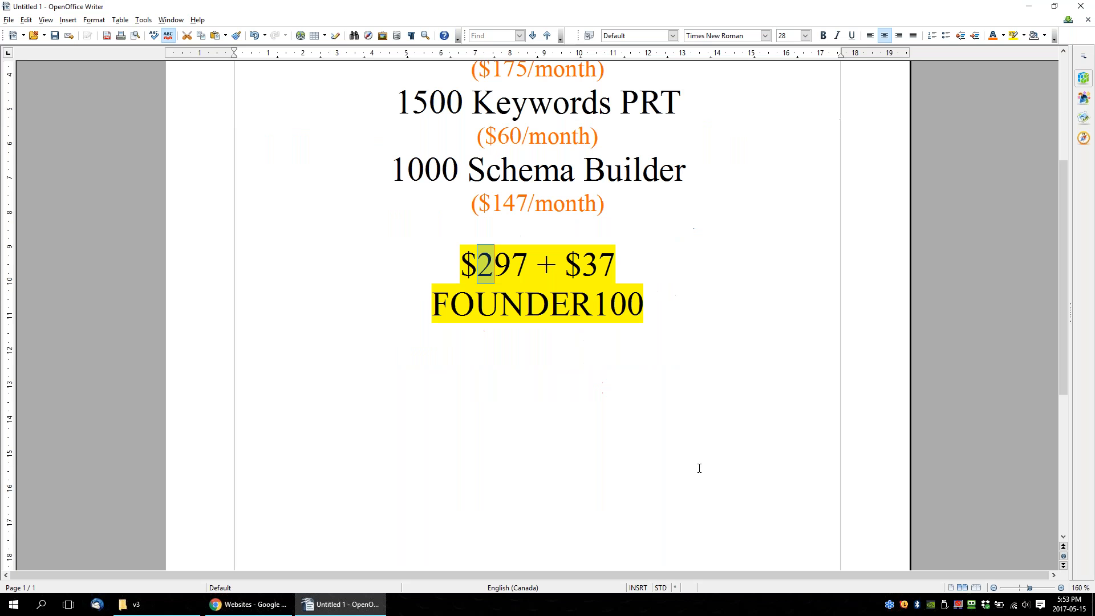
pyautogui.click(669, 422)
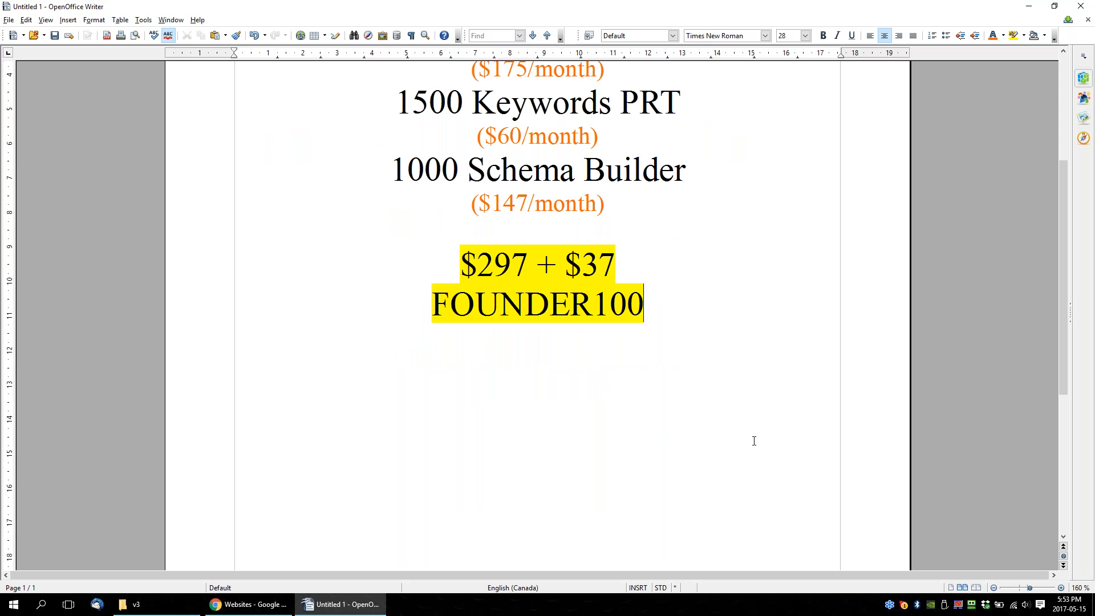
pyautogui.click(1069, 605)
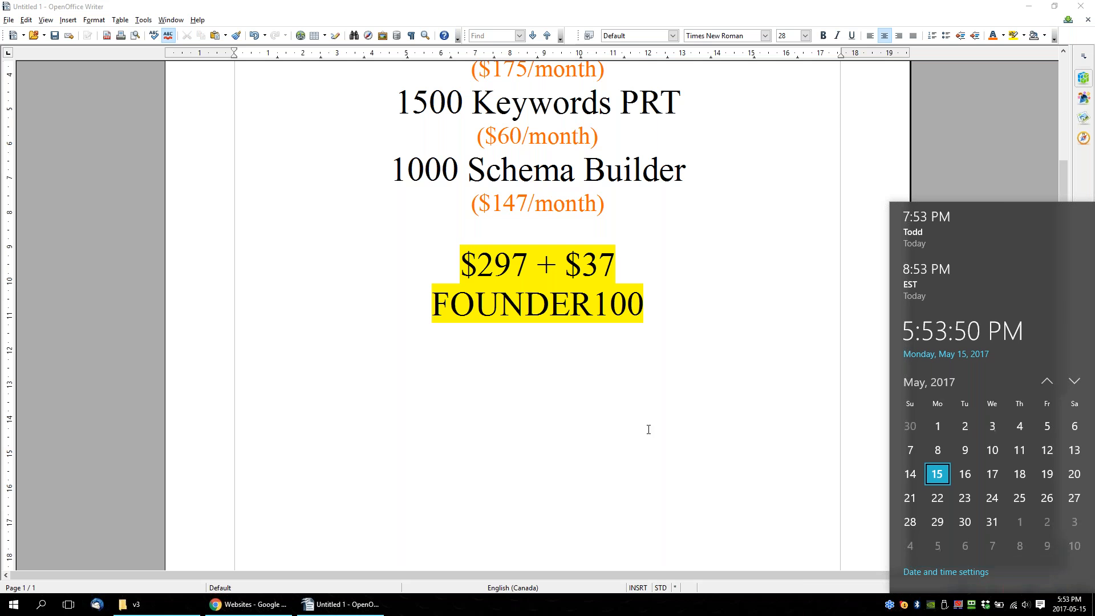
pyautogui.moveTo(647, 303); pyautogui.dragTo(435, 304)
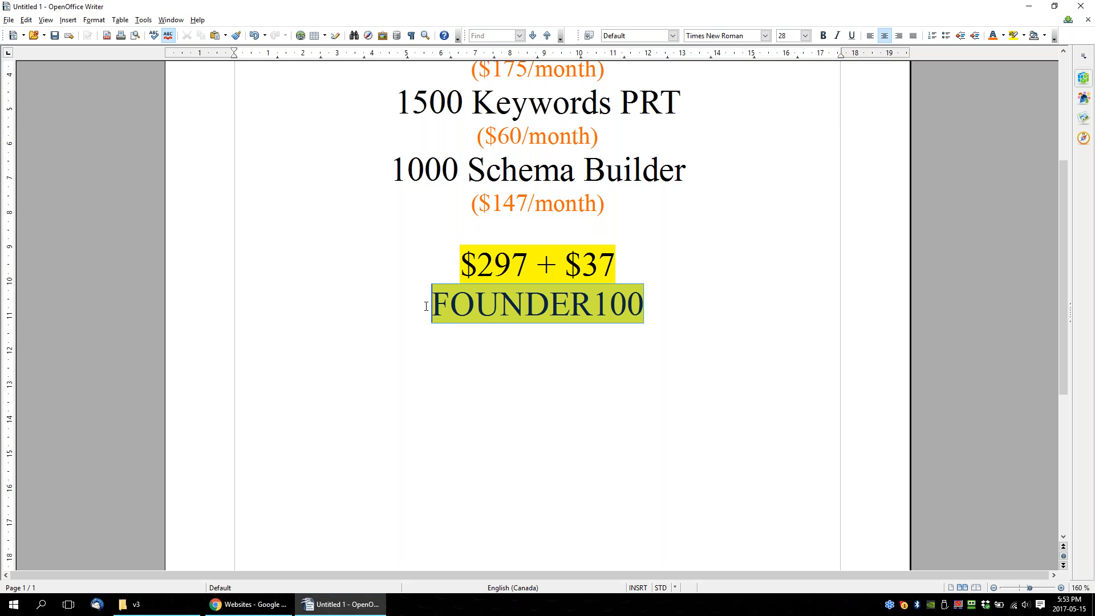
pyautogui.click(722, 354)
pyautogui.moveTo(466, 262); pyautogui.dragTo(612, 260)
pyautogui.click(501, 429)
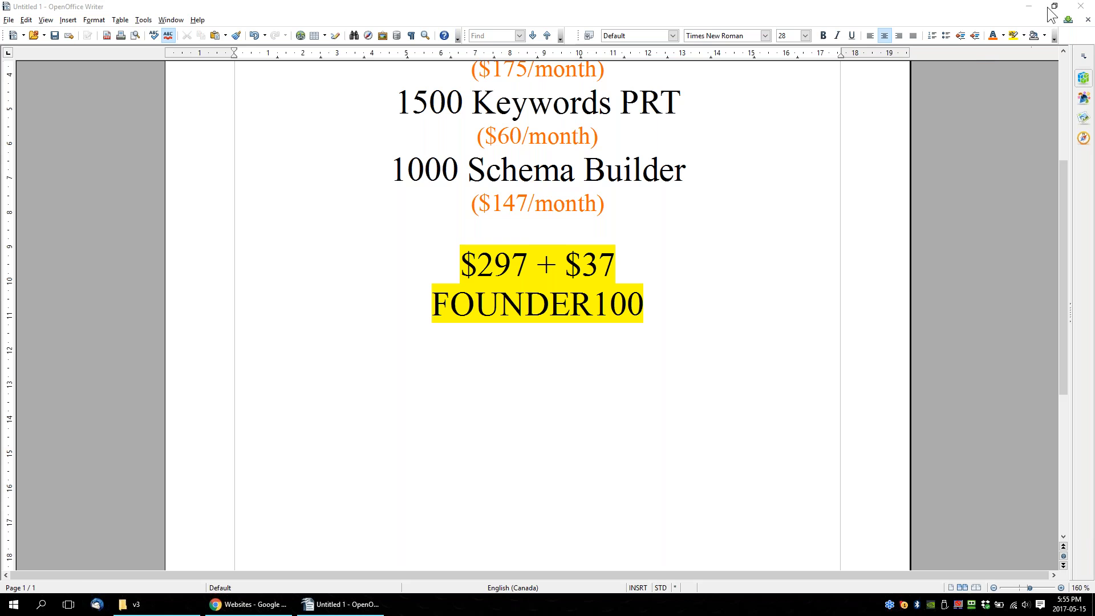
# Return to the Websites page in Chrome and filter the managed websites by the Client tag.
pyautogui.click(1028, 7)
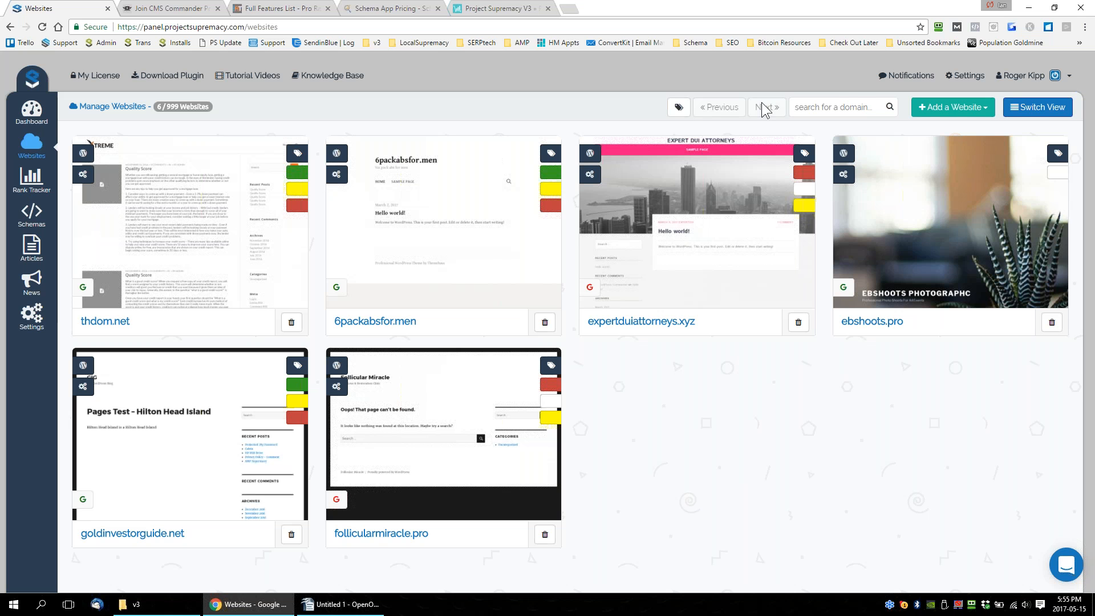
pyautogui.click(679, 108)
pyautogui.click(701, 160)
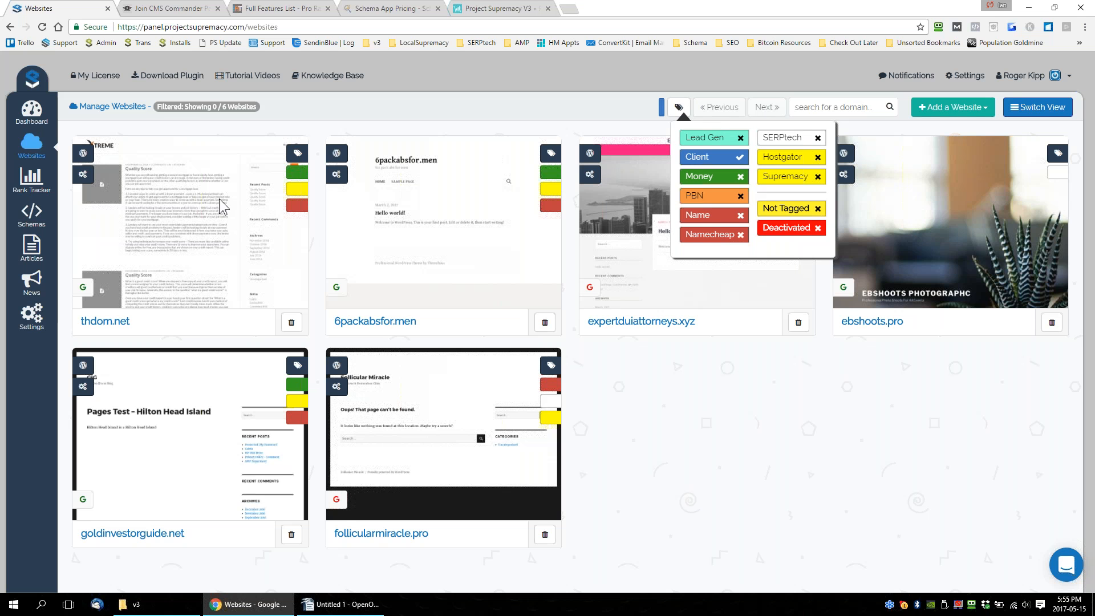
pyautogui.moveTo(273, 179)
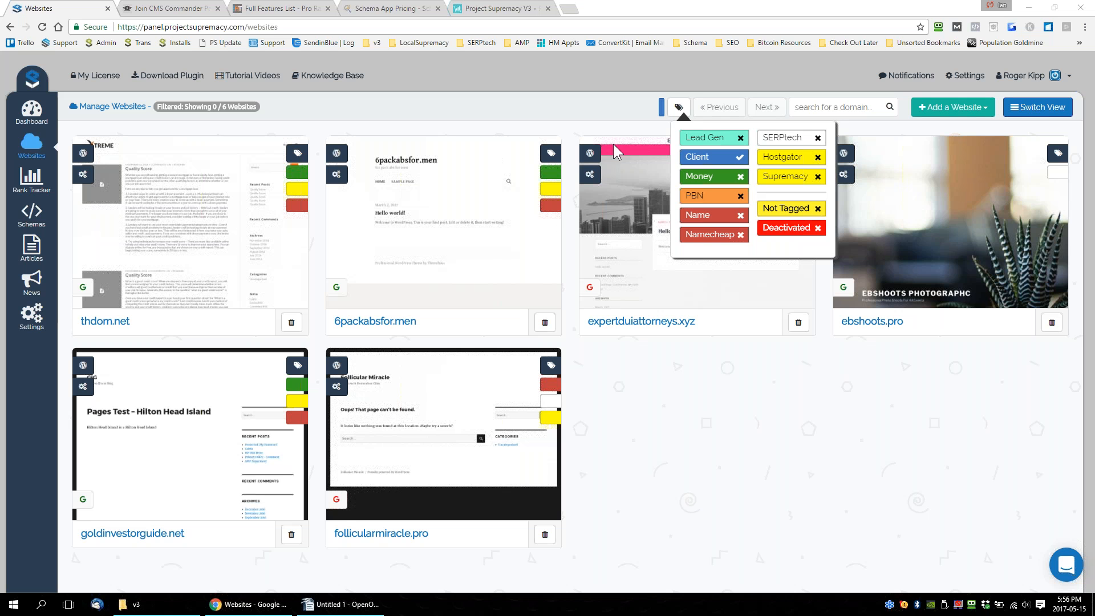
# Open a new browser tab and try to load the Facebook group at facebook.com/groups/product.
pyautogui.hotkey('ctrl', 't')
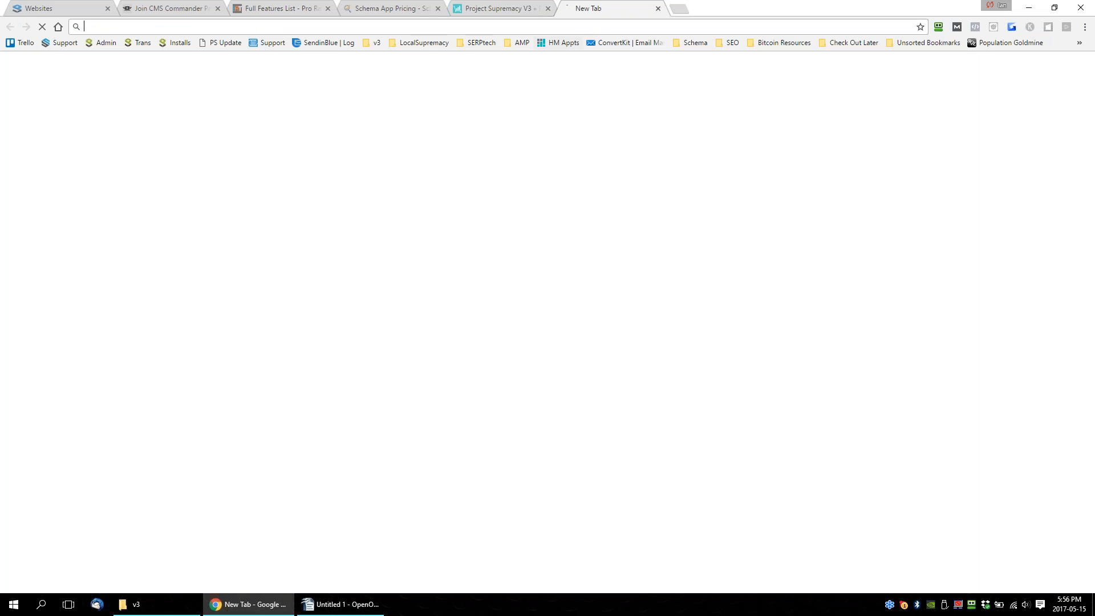
pyautogui.write('gr')
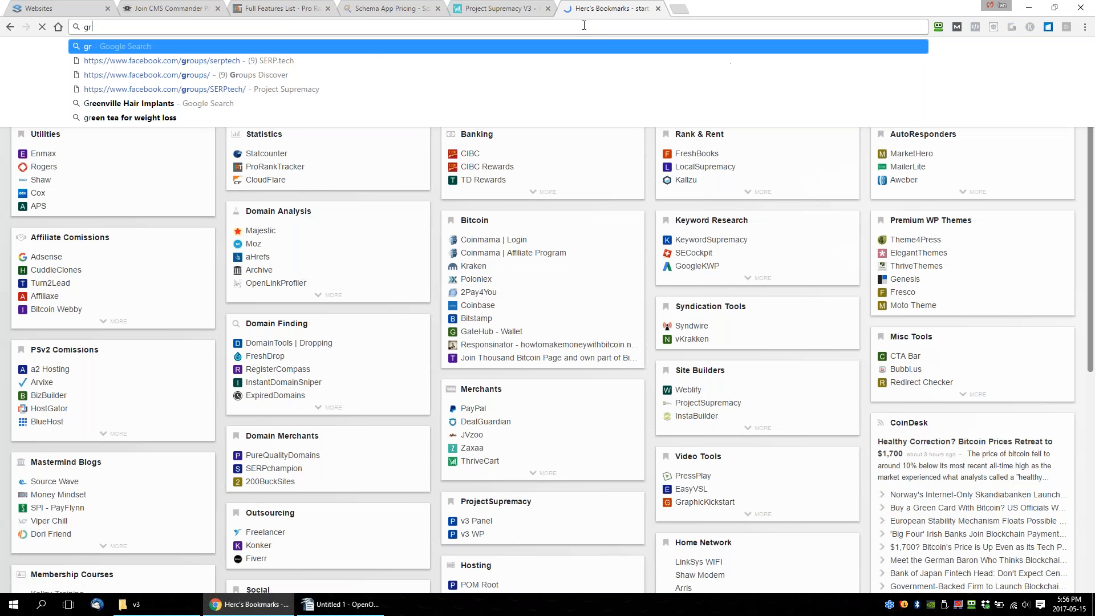
pyautogui.press('BackSpace')
pyautogui.press('BackSpace')
pyautogui.write('a')
pyautogui.press('BackSpace')
pyautogui.press('BackSpace')
pyautogui.write('facebook.com/')
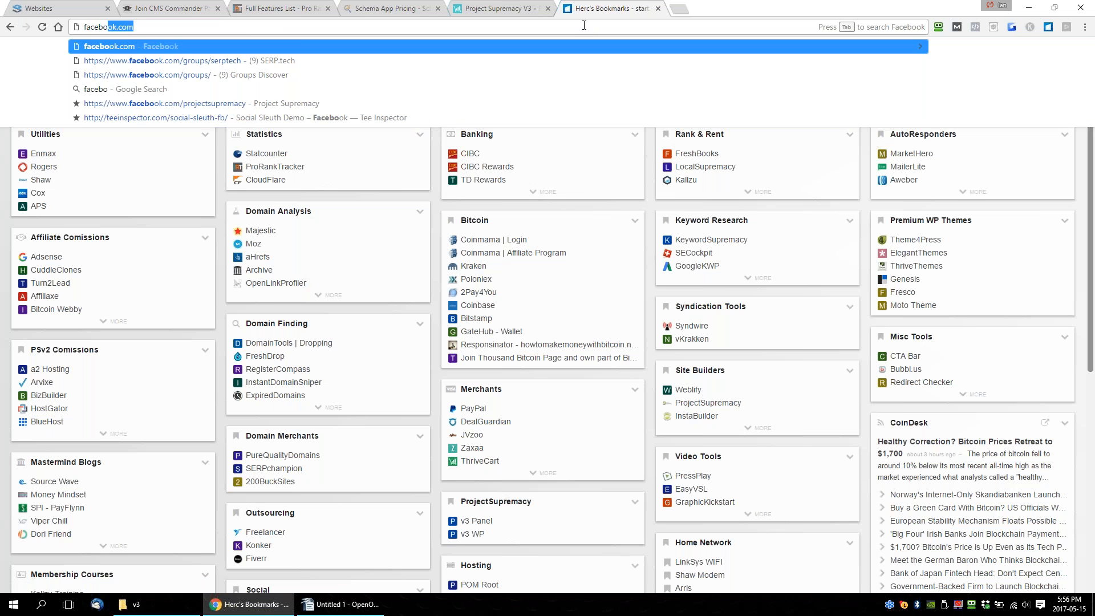
pyautogui.press('Down')
pyautogui.hotkey('shift', 'Left')
pyautogui.hotkey('shift', 'Left')
pyautogui.hotkey('shift', 'Left')
pyautogui.hotkey('shift', 'Left')
pyautogui.hotkey('shift', 'Left')
pyautogui.hotkey('shift', 'Left')
pyautogui.hotkey('shift', 'Left')
pyautogui.hotkey('shift', 'Left')
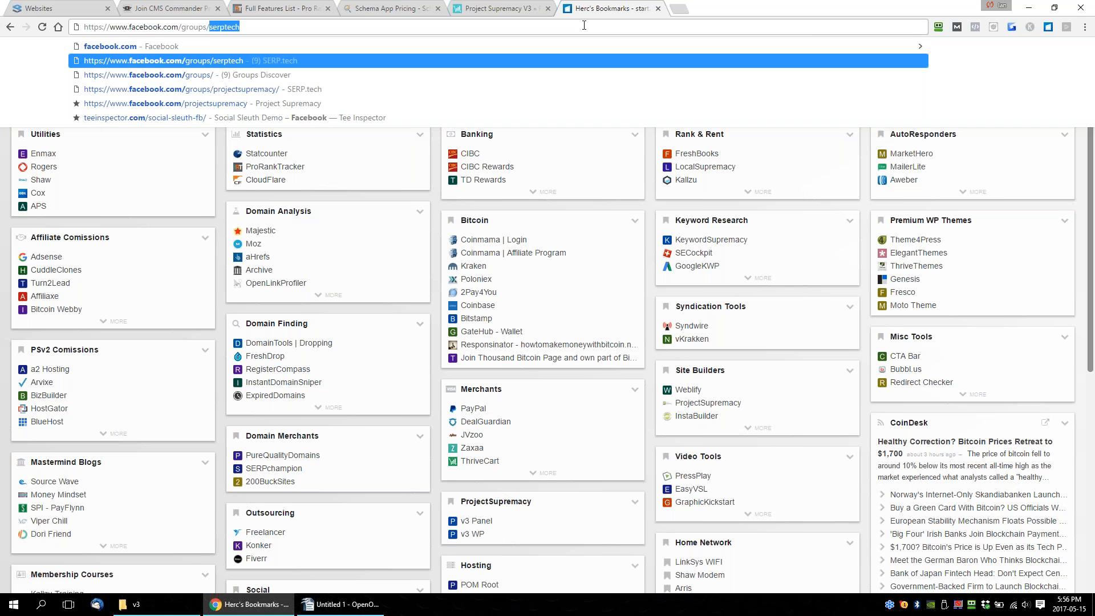
pyautogui.write('product')
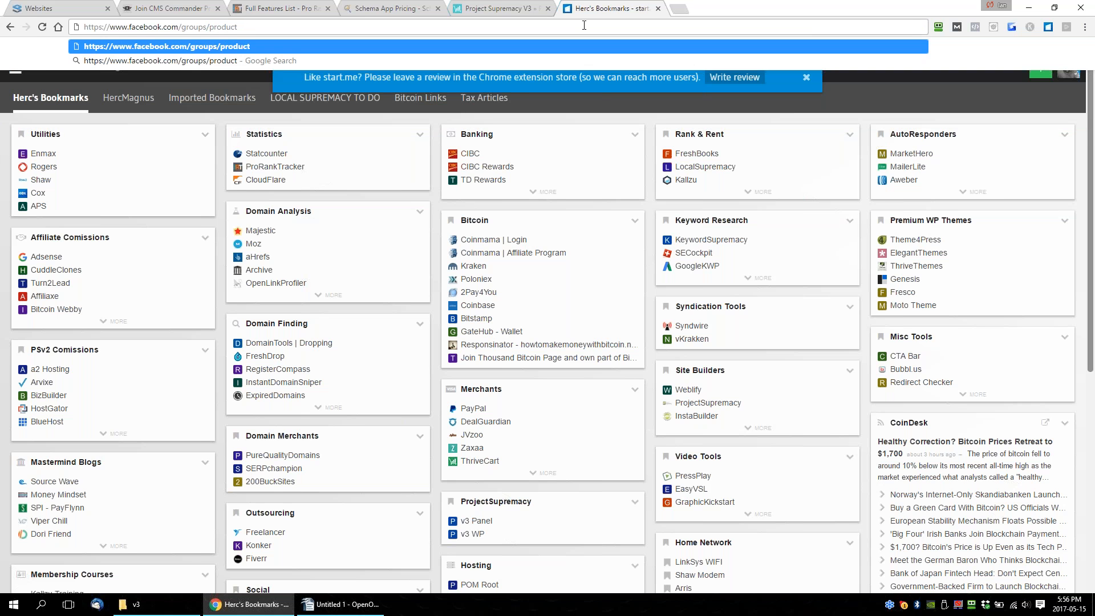
pyautogui.press('Return')
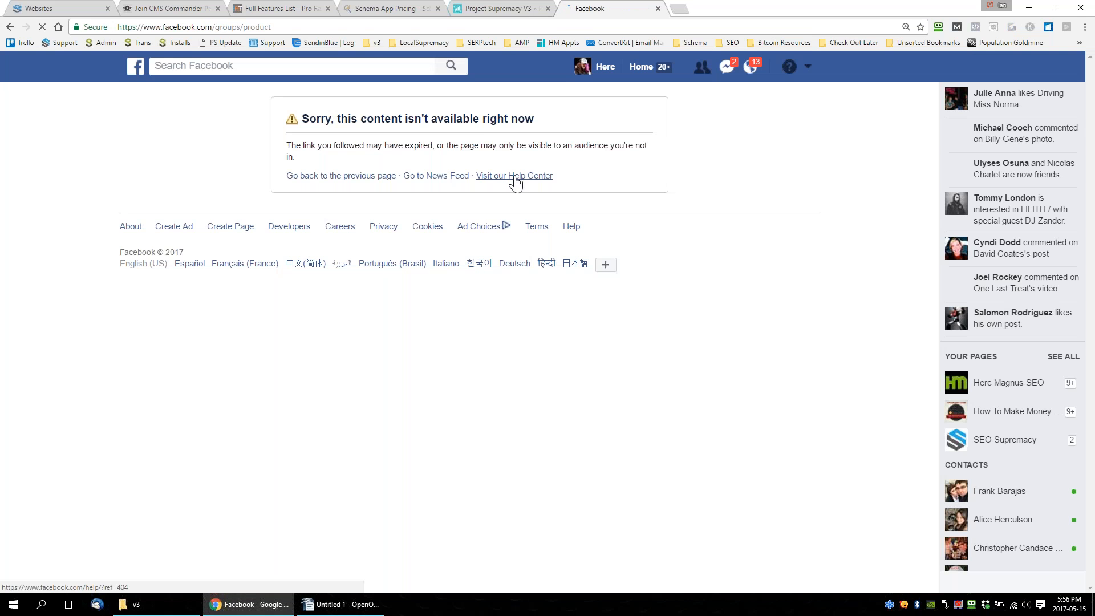
# Extend the Facebook group address to facebook.com/groups/productsupremacy and try to load it.
pyautogui.click(304, 26)
pyautogui.write('supremac')
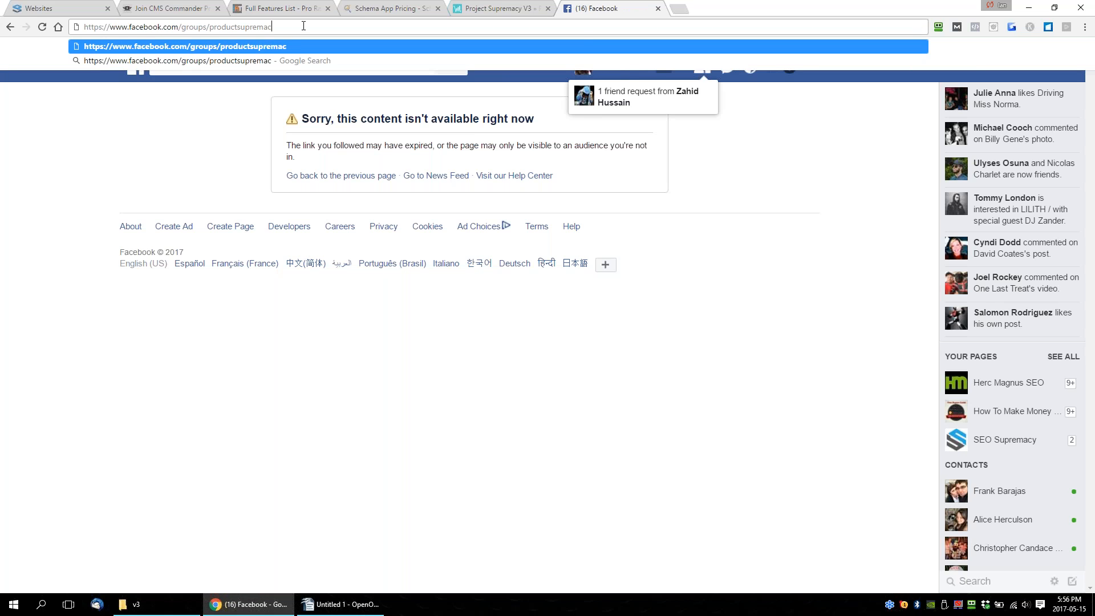
pyautogui.write('y')
pyautogui.press('Return')
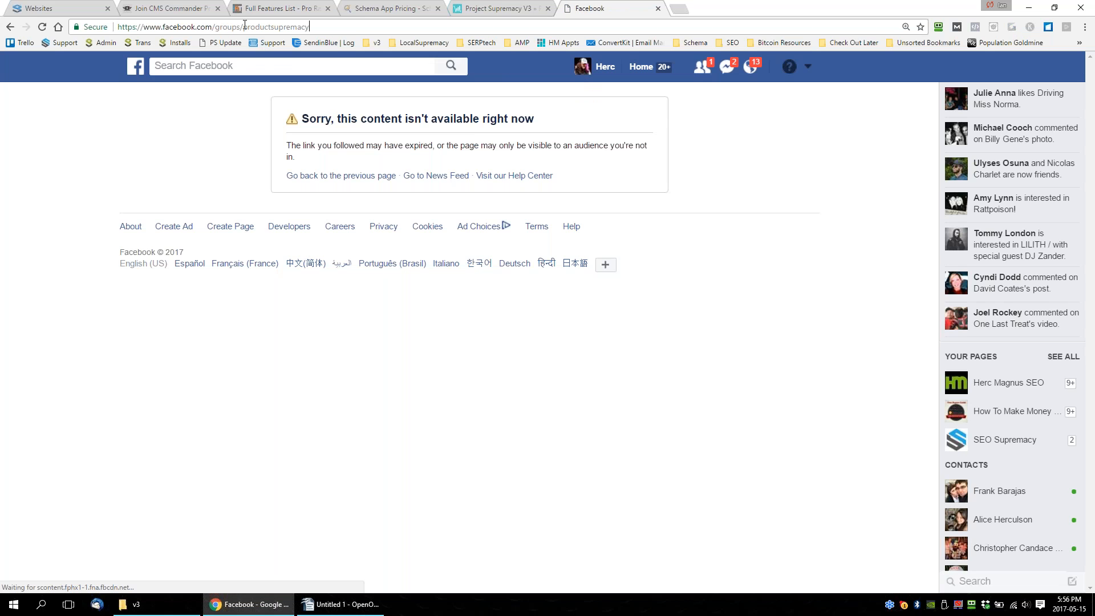
pyautogui.click(339, 24)
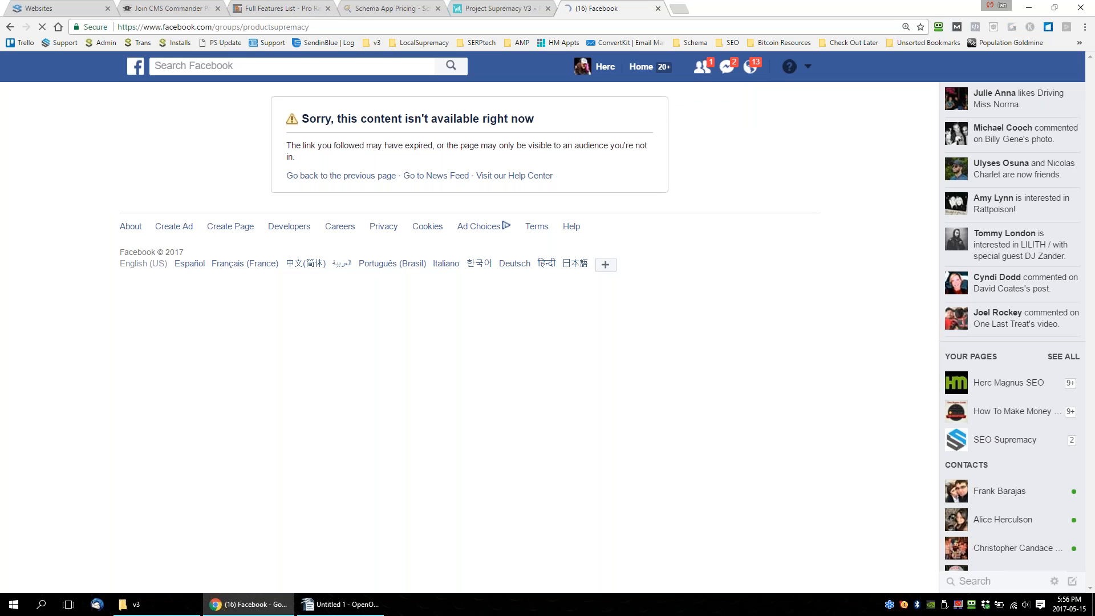
pyautogui.press('Return')
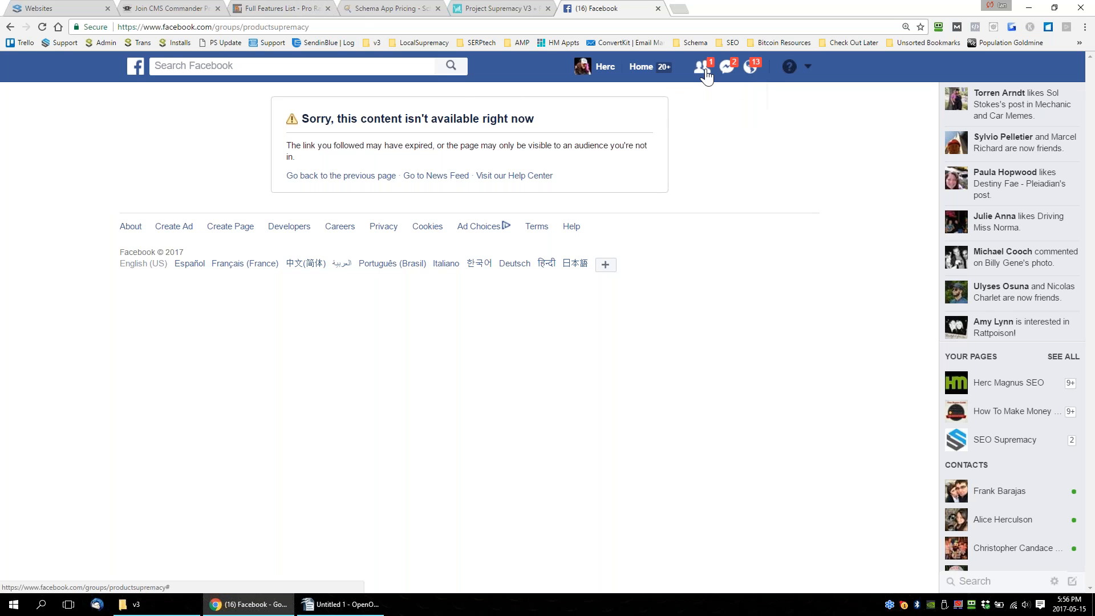
pyautogui.click(702, 67)
pyautogui.click(790, 66)
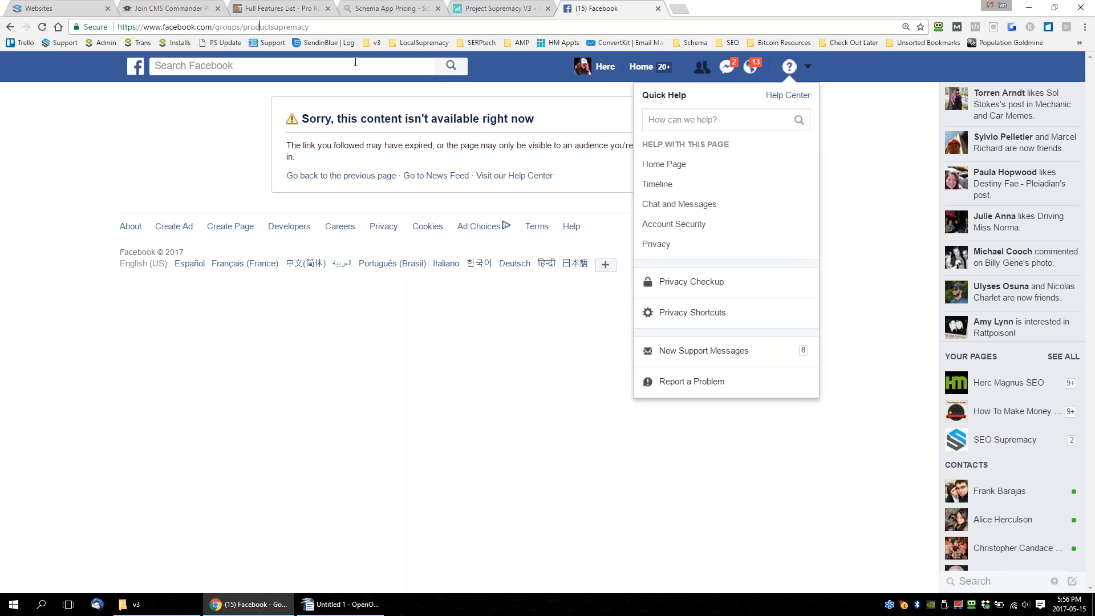
# Correct the group address to facebook.com/groups/projectsupremacy and open the Project Supremacy group.
pyautogui.press('BackSpace')
pyautogui.press('BackSpace')
pyautogui.write('je')
pyautogui.press('Return')
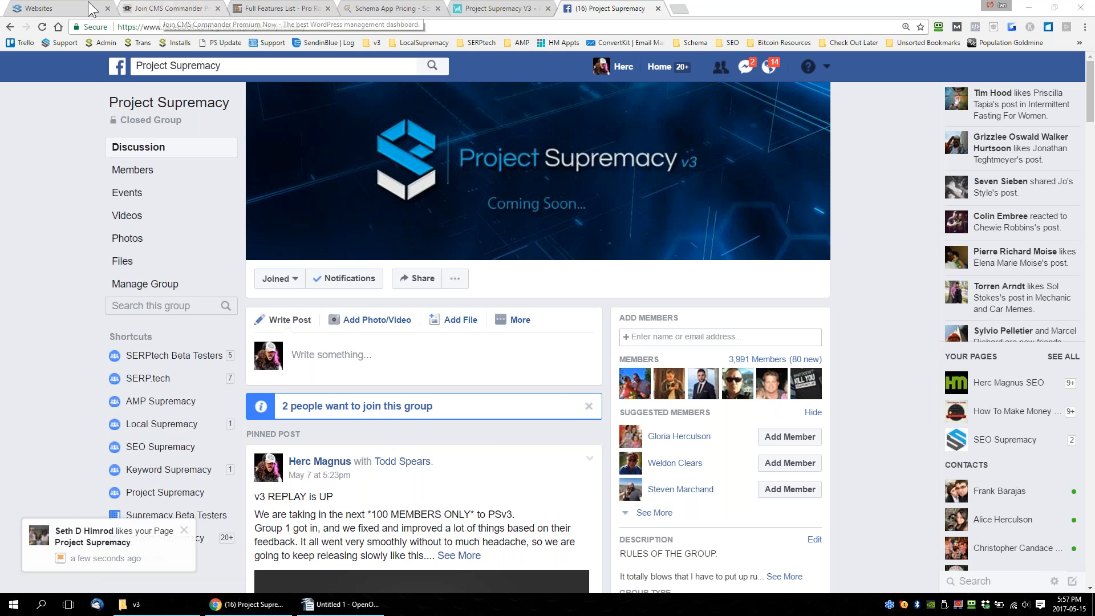
# Review the Project Supremacy V3 checkout page with its coupon discount, glancing at the websites dashboard and the Writer offer sheet.
pyautogui.click(73, 10)
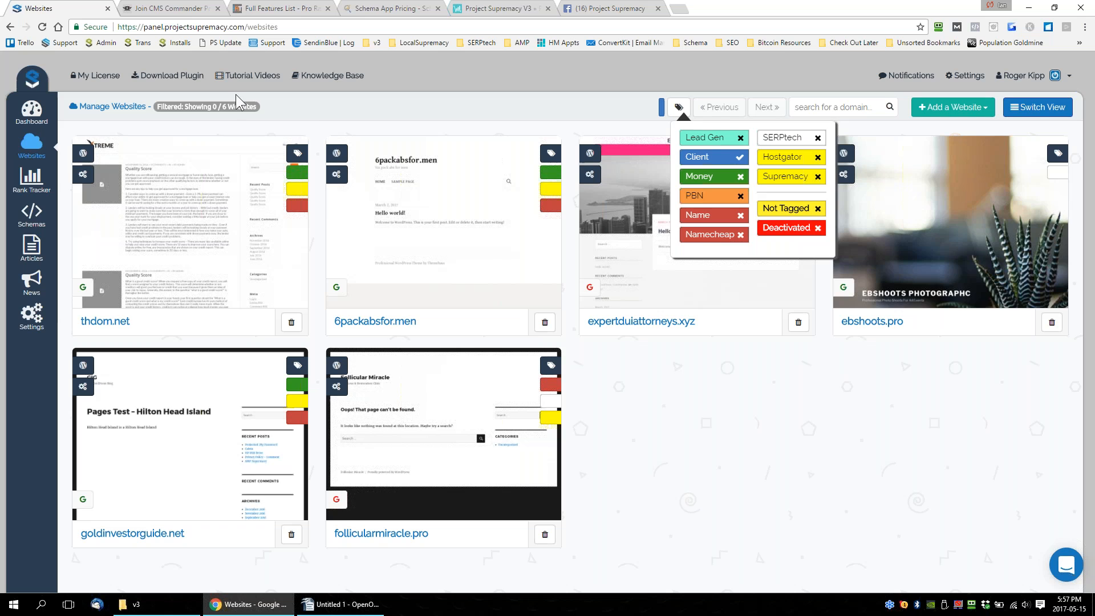
pyautogui.click(501, 12)
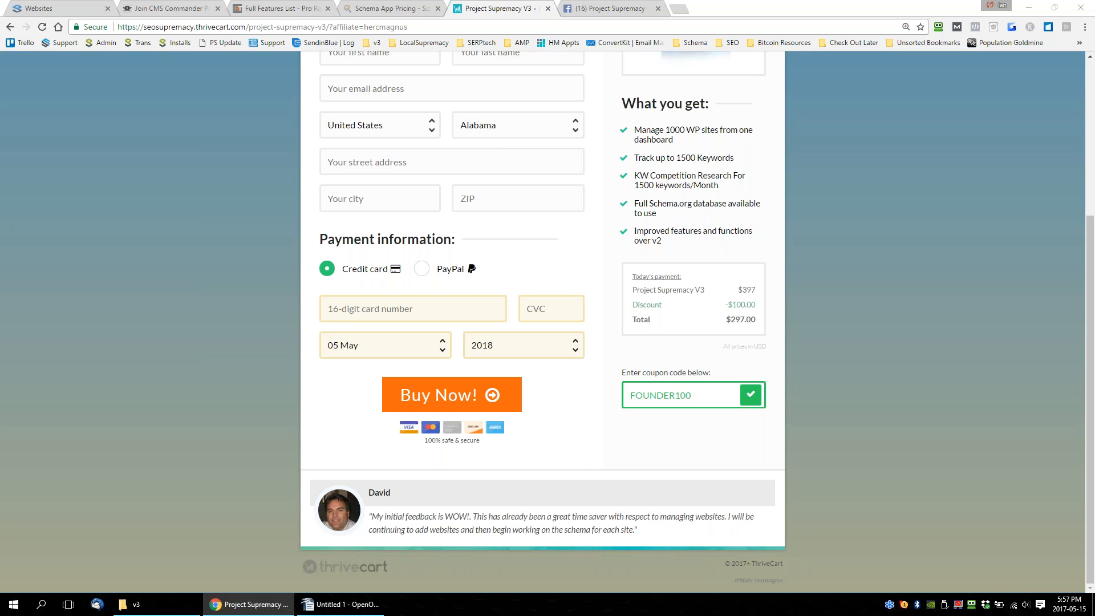
pyautogui.click(341, 604)
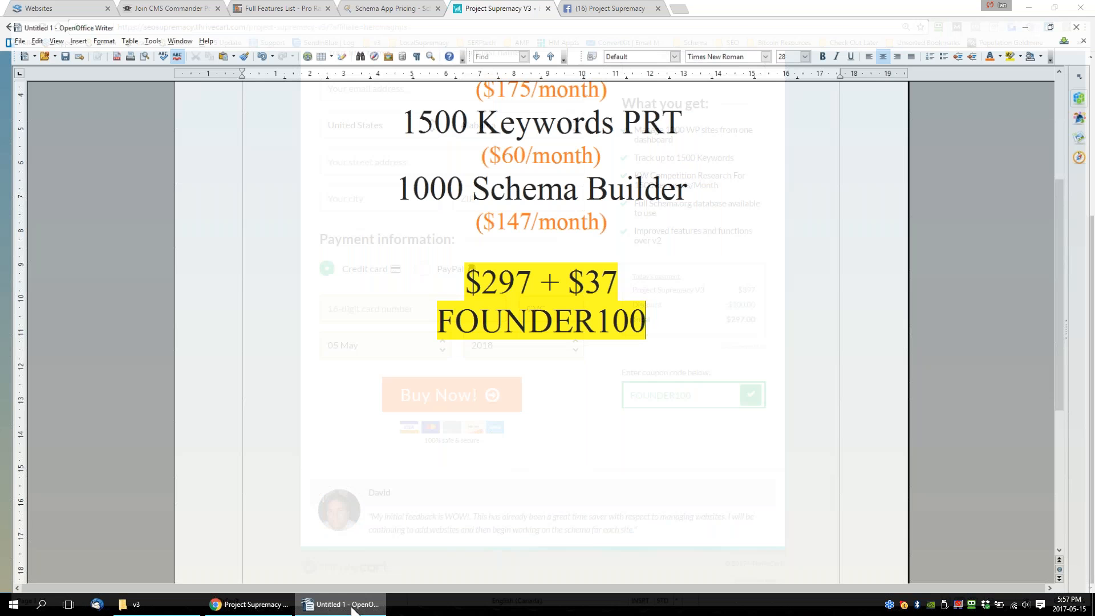
pyautogui.click(274, 604)
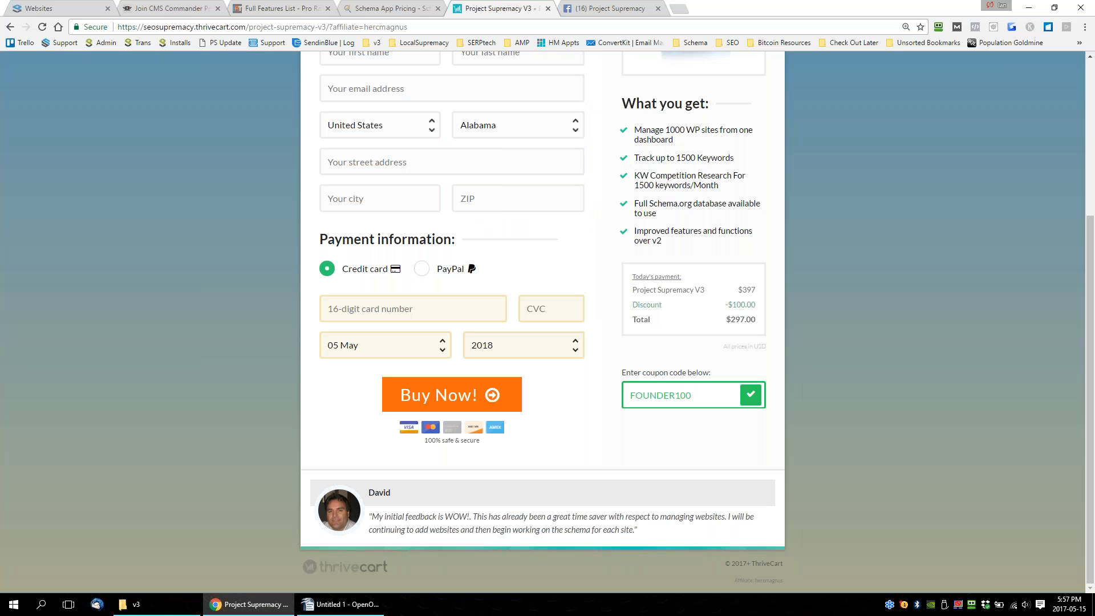
# Return to the Websites dashboard and sign out of the Project Supremacy panel.
pyautogui.click(40, 8)
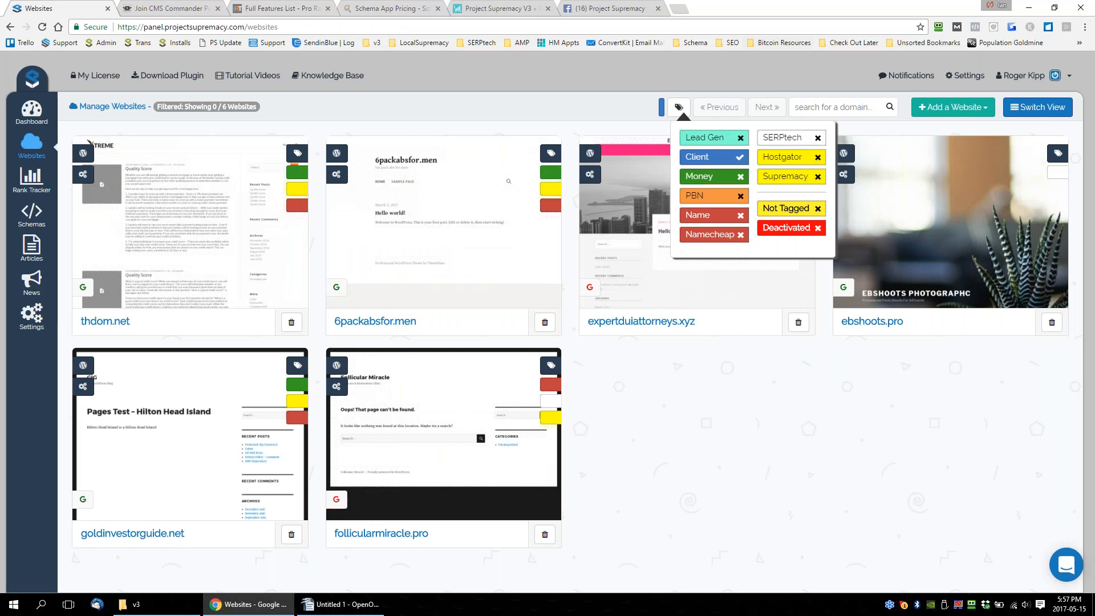
pyautogui.click(1056, 75)
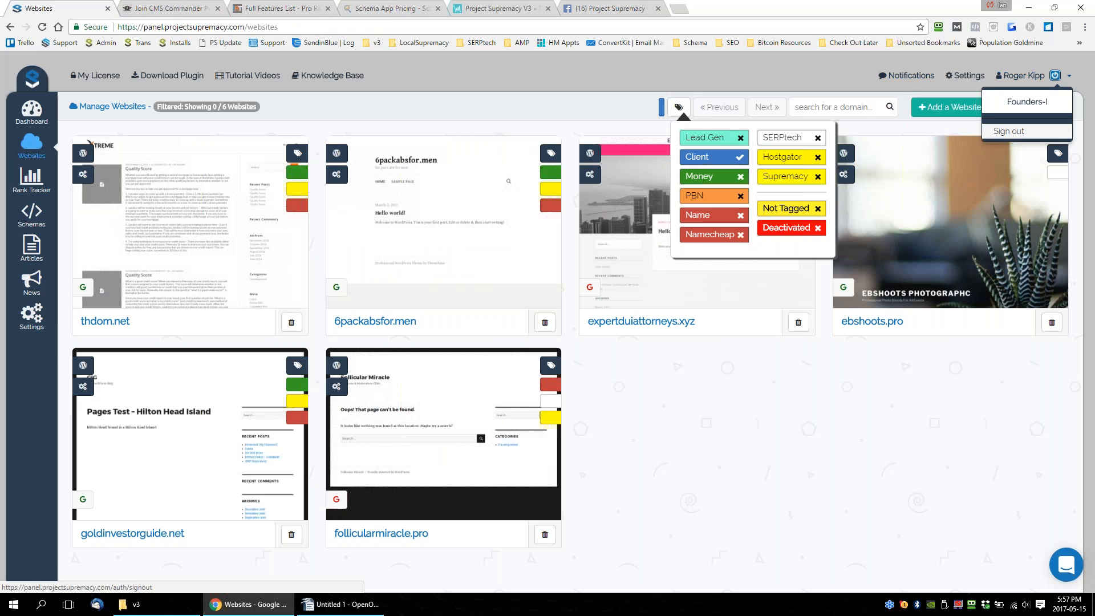
pyautogui.click(1011, 132)
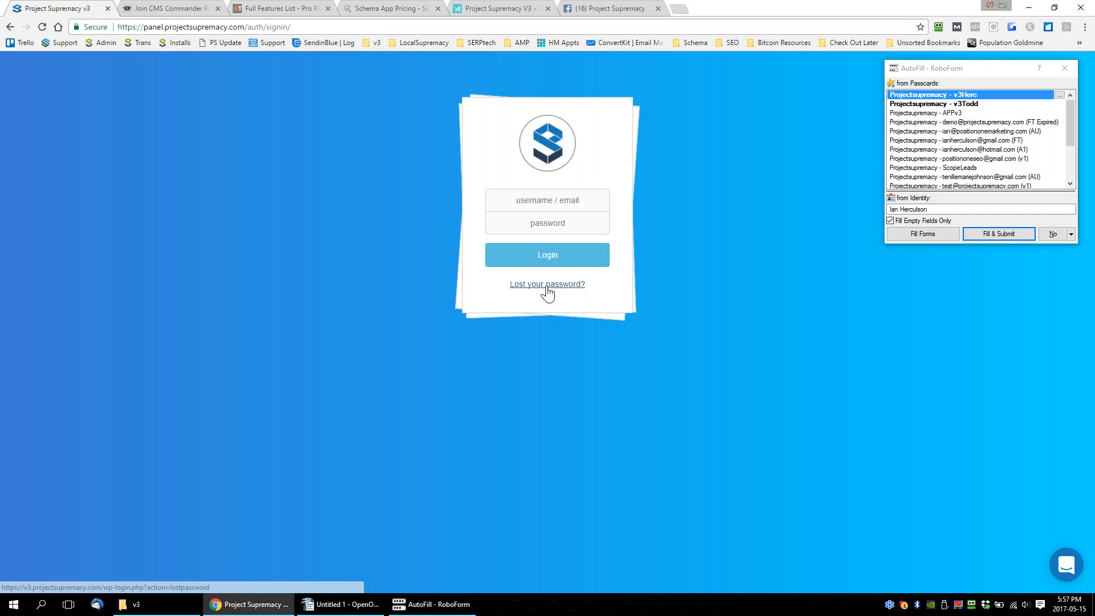
# Enlarge the login page, view the lost-password form with its username or email field, and close that form's tab.
pyautogui.scroll(2, 617, 377)
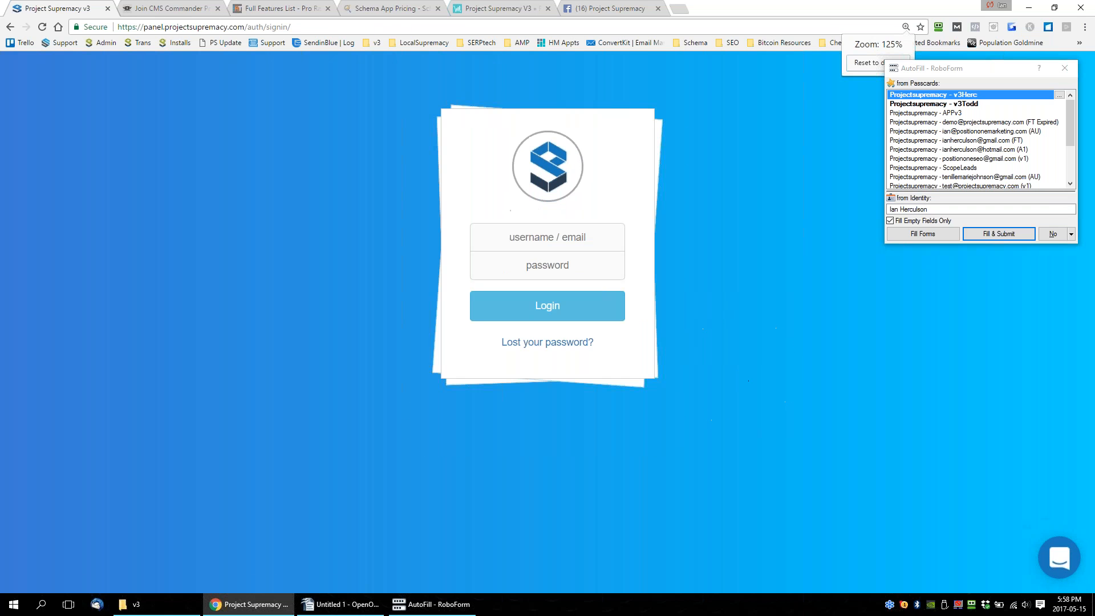
pyautogui.click(562, 346)
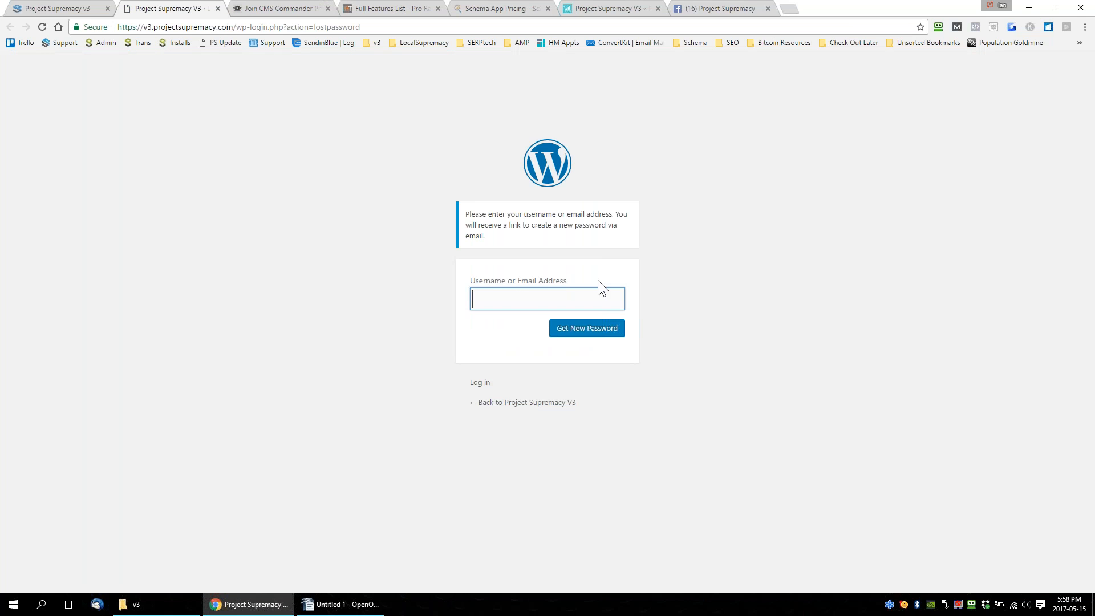
pyautogui.moveTo(598, 281); pyautogui.dragTo(444, 275)
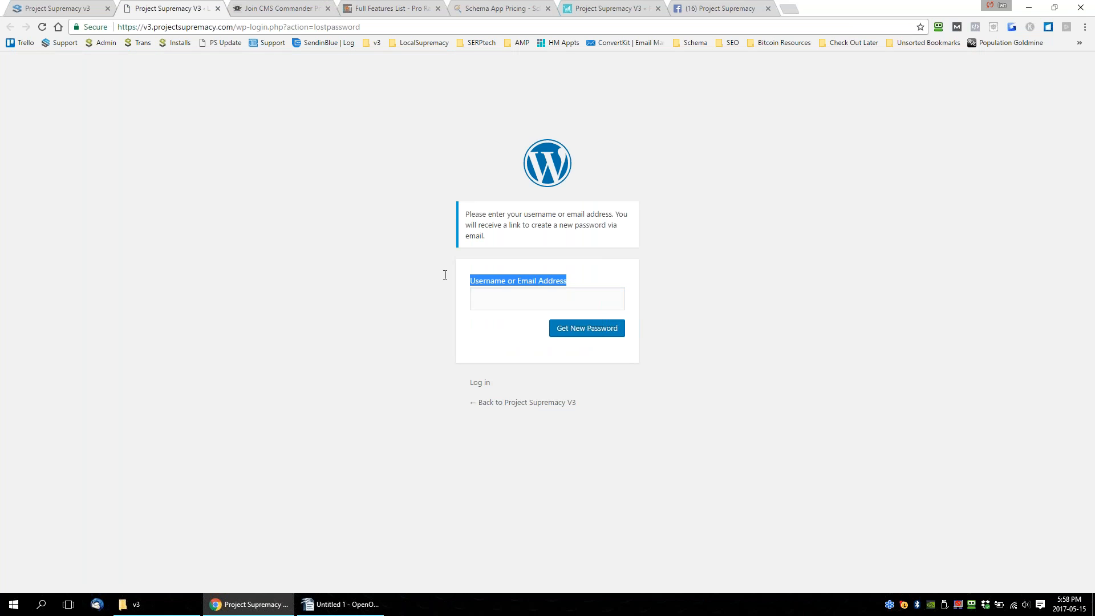
pyautogui.click(218, 9)
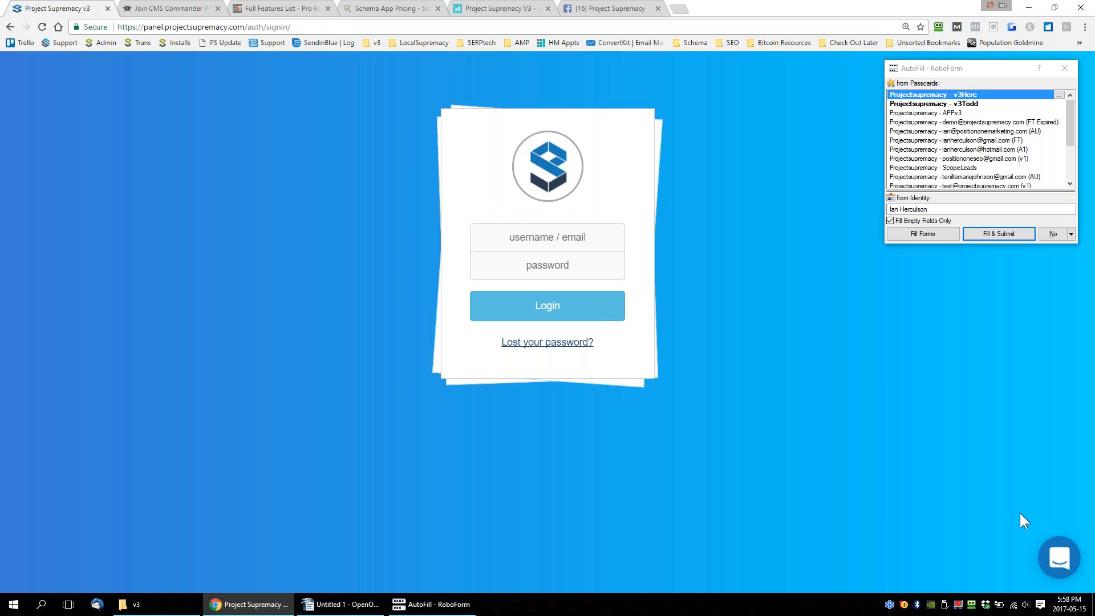
# Dismiss the RoboForm autofill window and open the support chat's conversation list on the login page.
pyautogui.click(1065, 68)
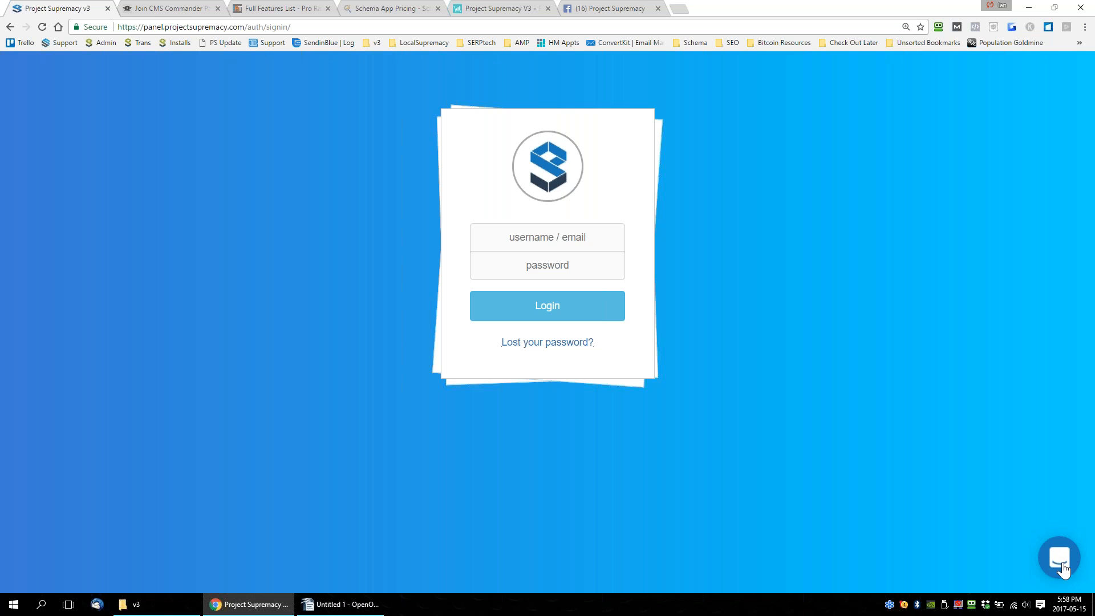
pyautogui.click(1060, 564)
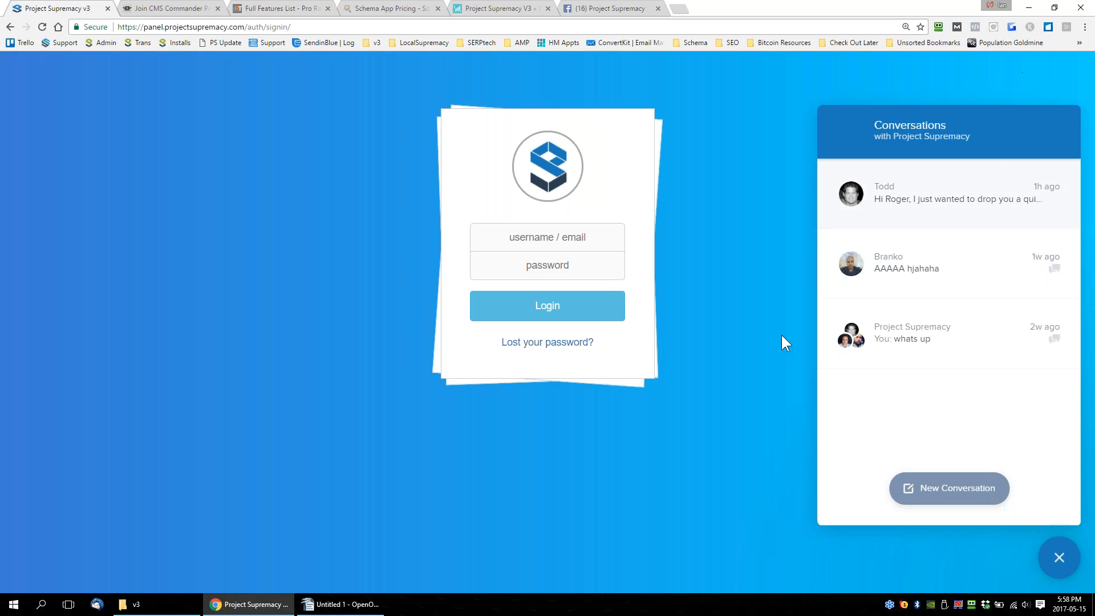
# Highlight the lost-password link on the login page and close the support chat's conversation list.
pyautogui.moveTo(596, 342); pyautogui.dragTo(496, 342)
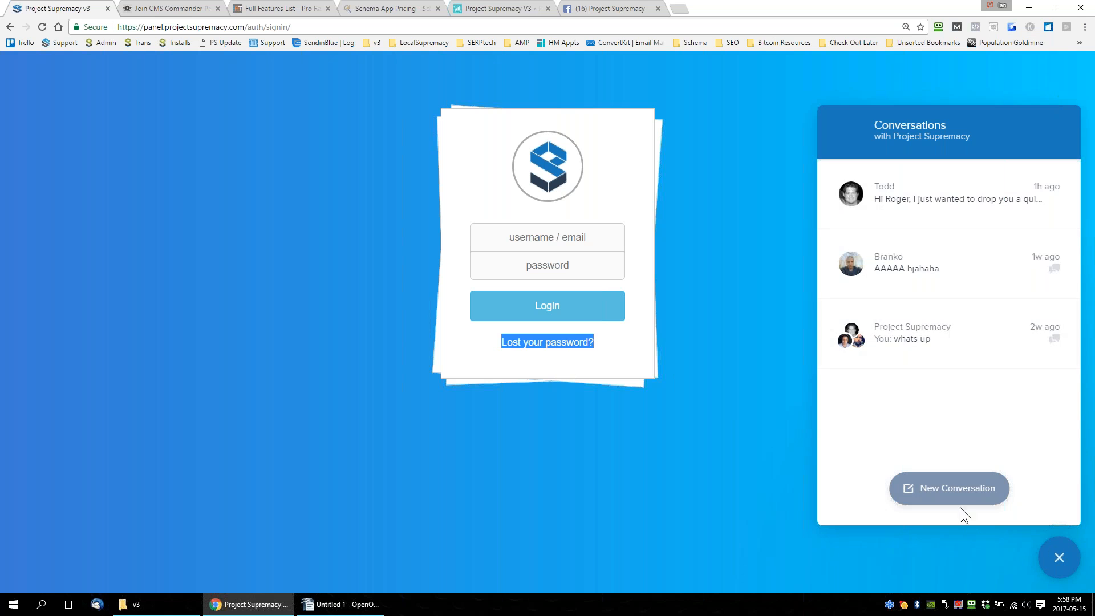
pyautogui.click(1059, 557)
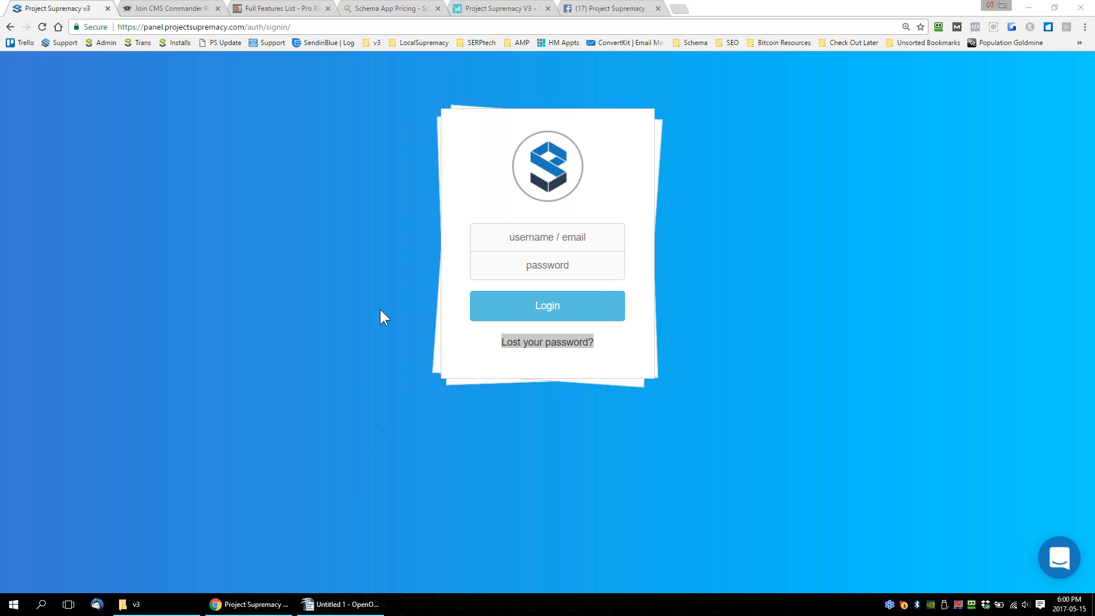
pyautogui.click(256, 192)
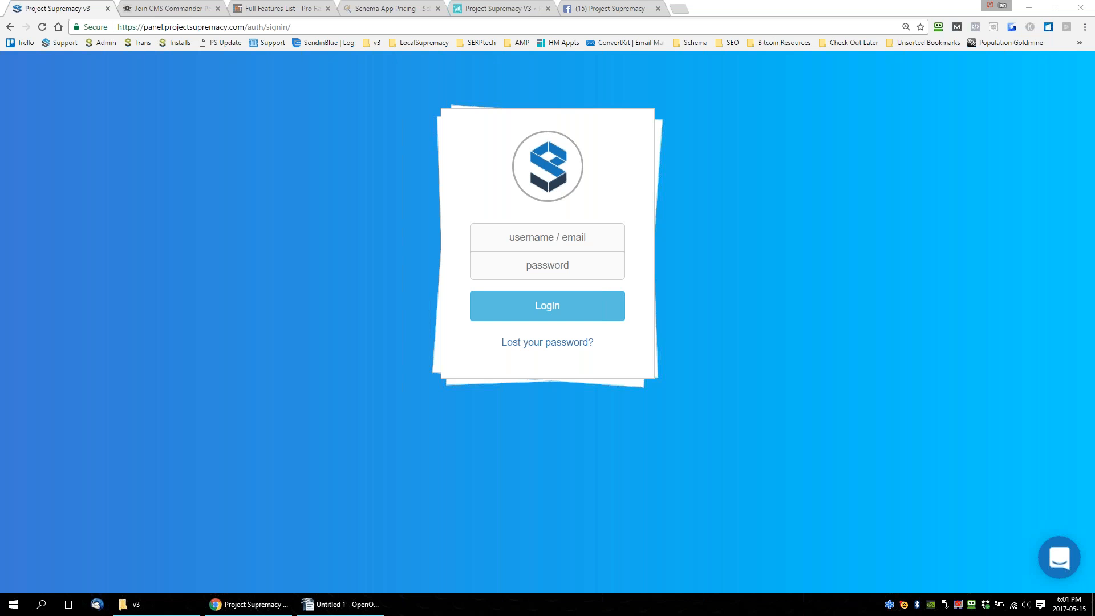
# Switch to the Writer offer sheet and add "LOGIN HERE" two lines below FOUNDER100 with its highlighting set to No Fill.
pyautogui.click(354, 607)
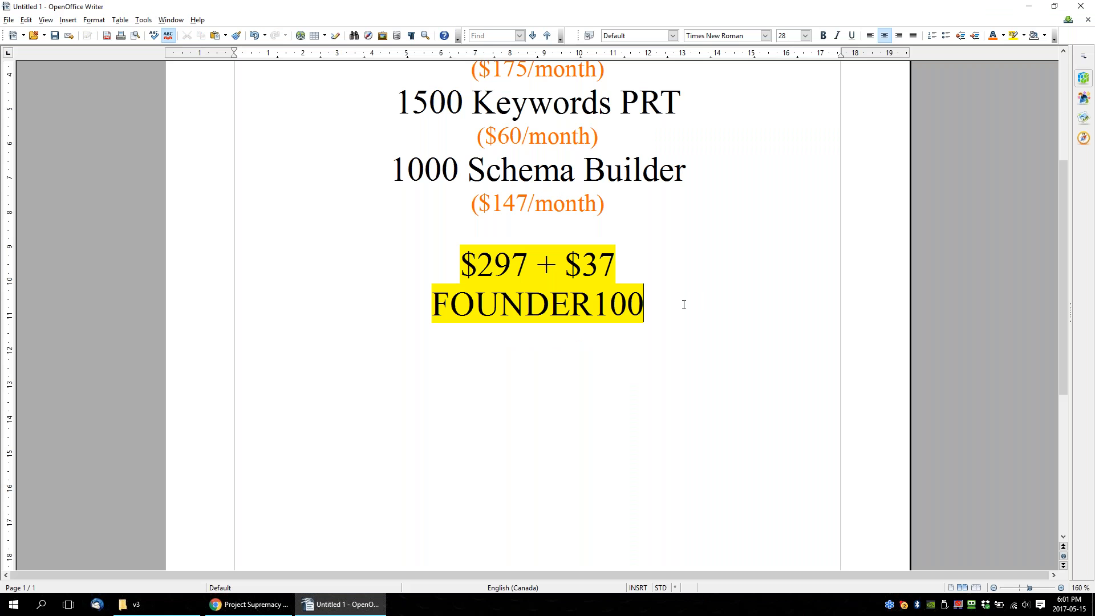
pyautogui.press('Return')
pyautogui.press('Return')
pyautogui.write('LOGIN HERE')
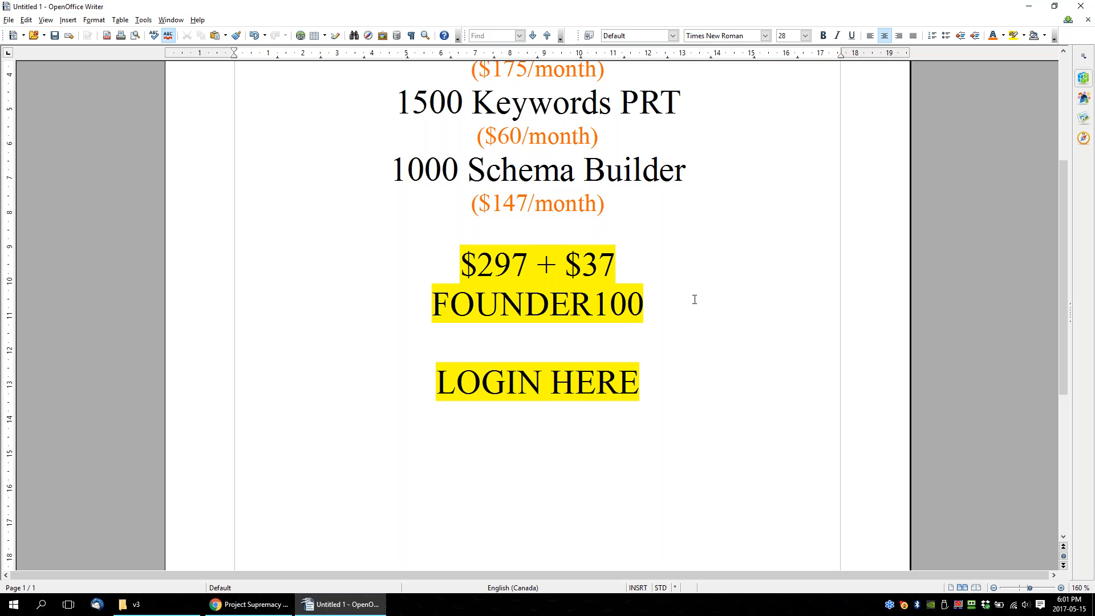
pyautogui.moveTo(637, 381); pyautogui.dragTo(437, 381)
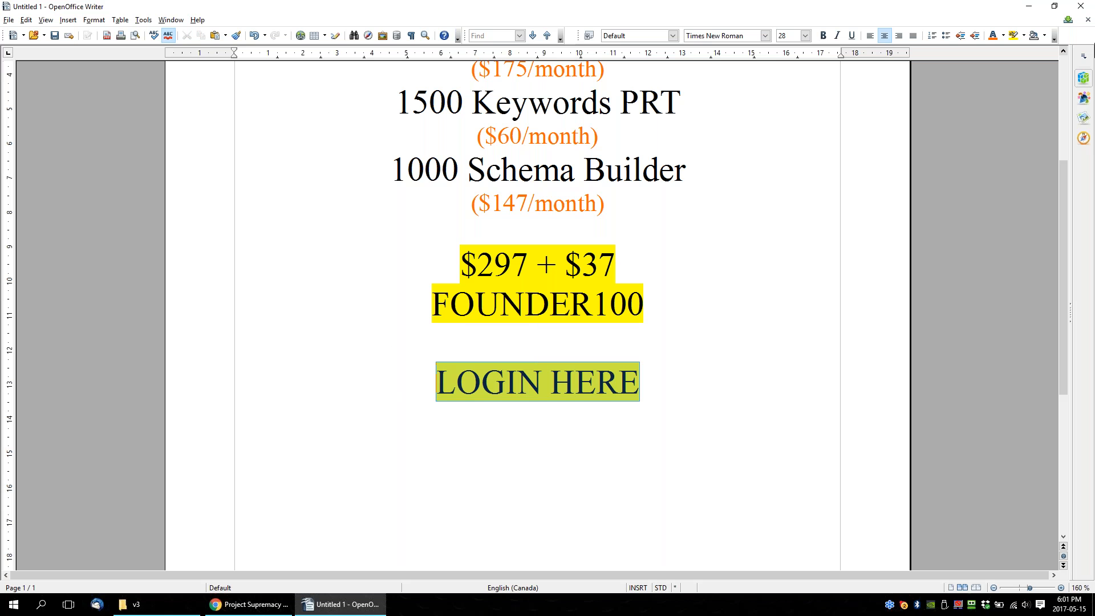
pyautogui.click(1024, 36)
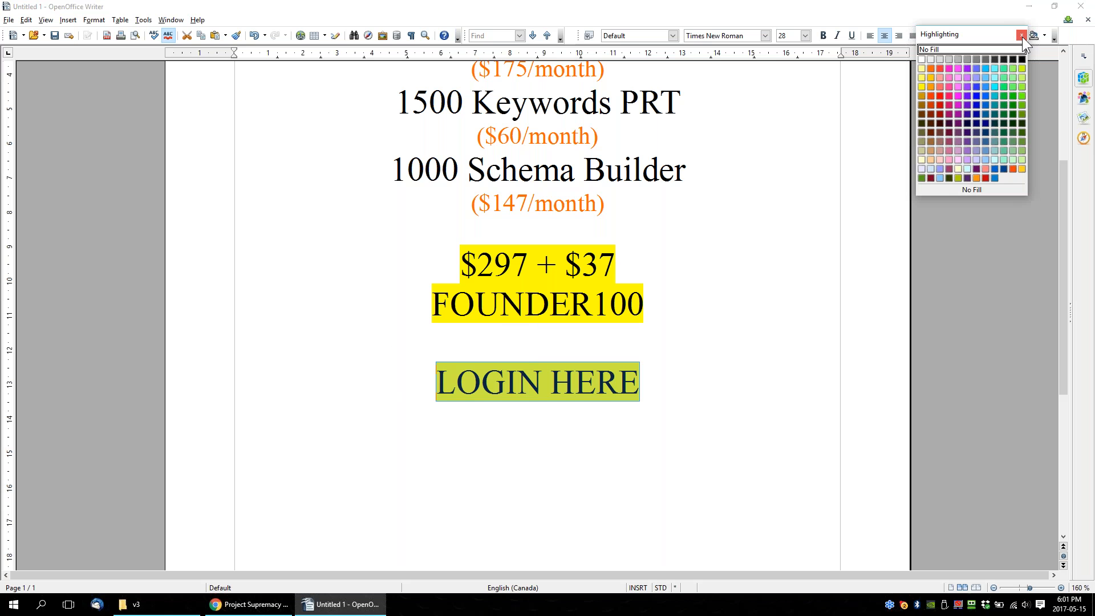
pyautogui.click(936, 48)
pyautogui.click(681, 388)
pyautogui.press('Return')
pyautogui.write('http://')
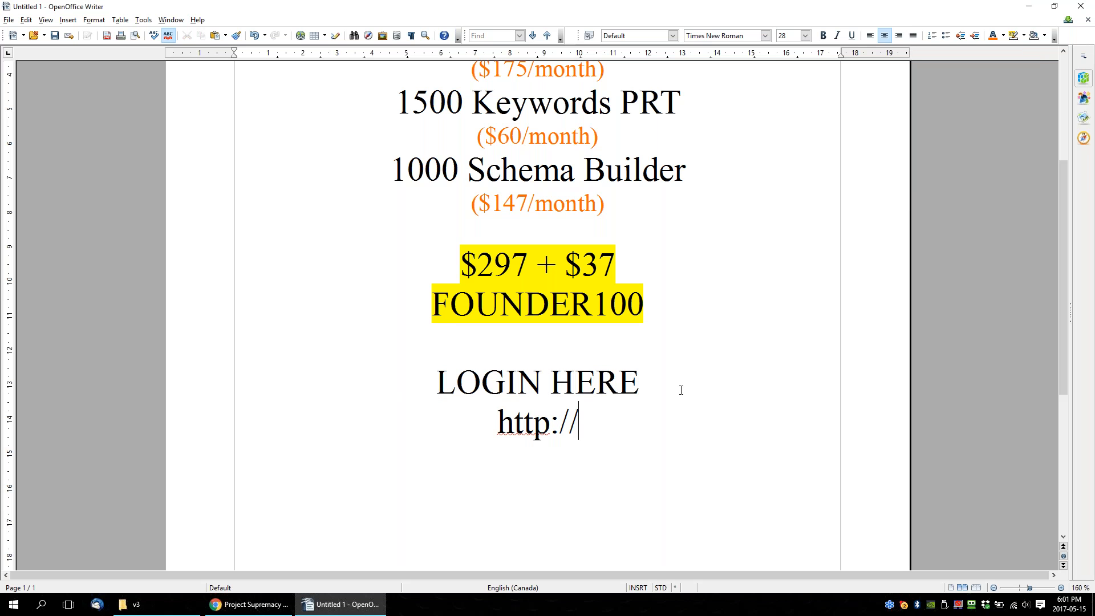
pyautogui.write('app.projec')
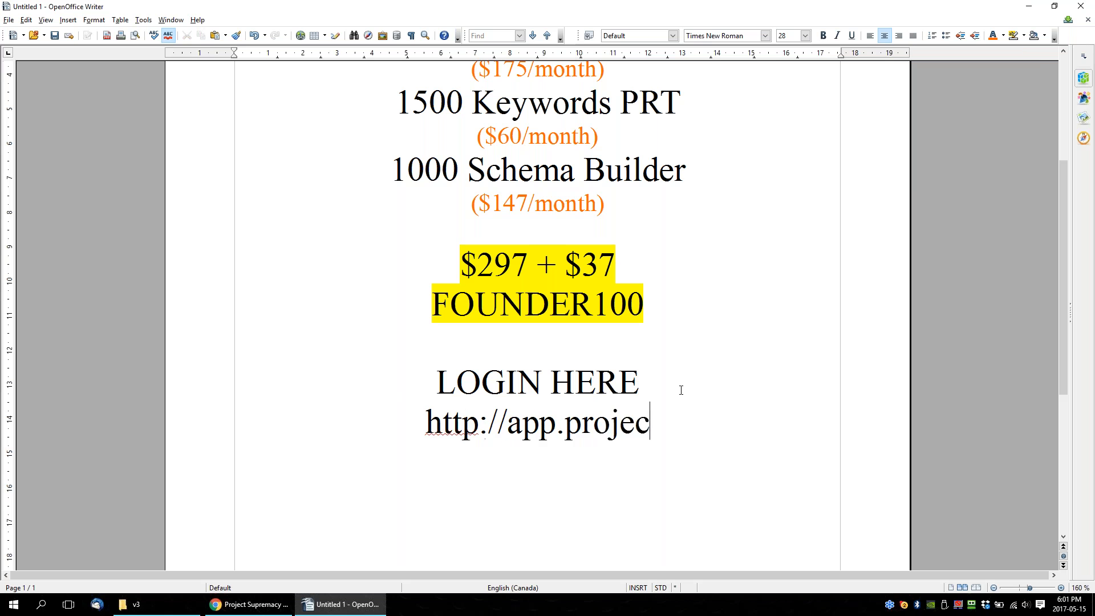
pyautogui.write('tsupremacy.com')
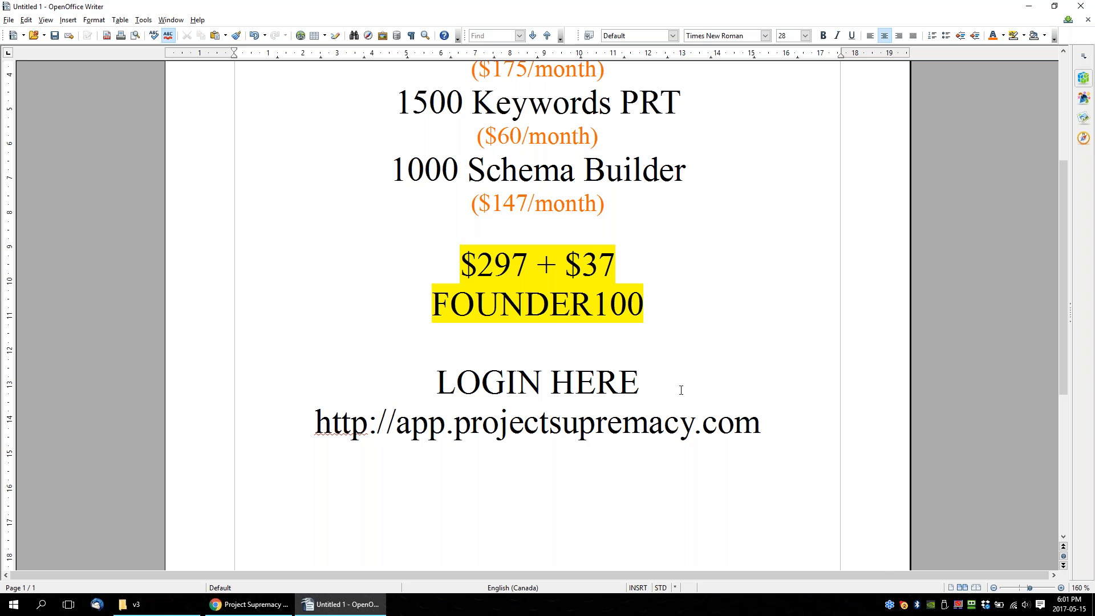
# Copy the login address from the offer sheet and load it in Chrome.
pyautogui.moveTo(766, 429); pyautogui.dragTo(309, 428)
pyautogui.hotkey('ctrl', 'c')
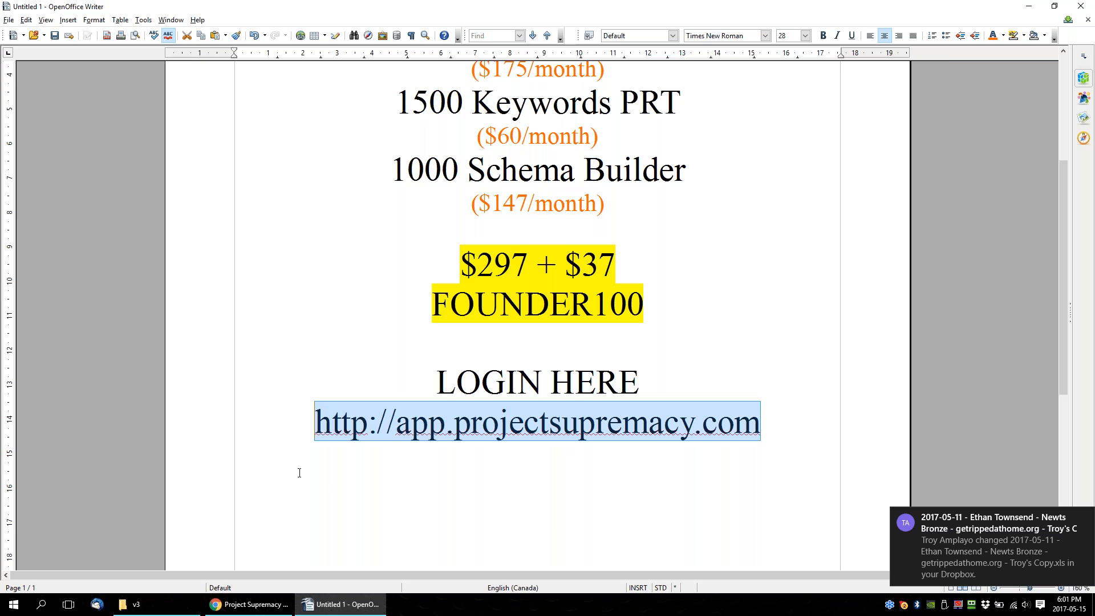
pyautogui.click(251, 605)
pyautogui.click(316, 27)
pyautogui.hotkey('ctrl', 'v')
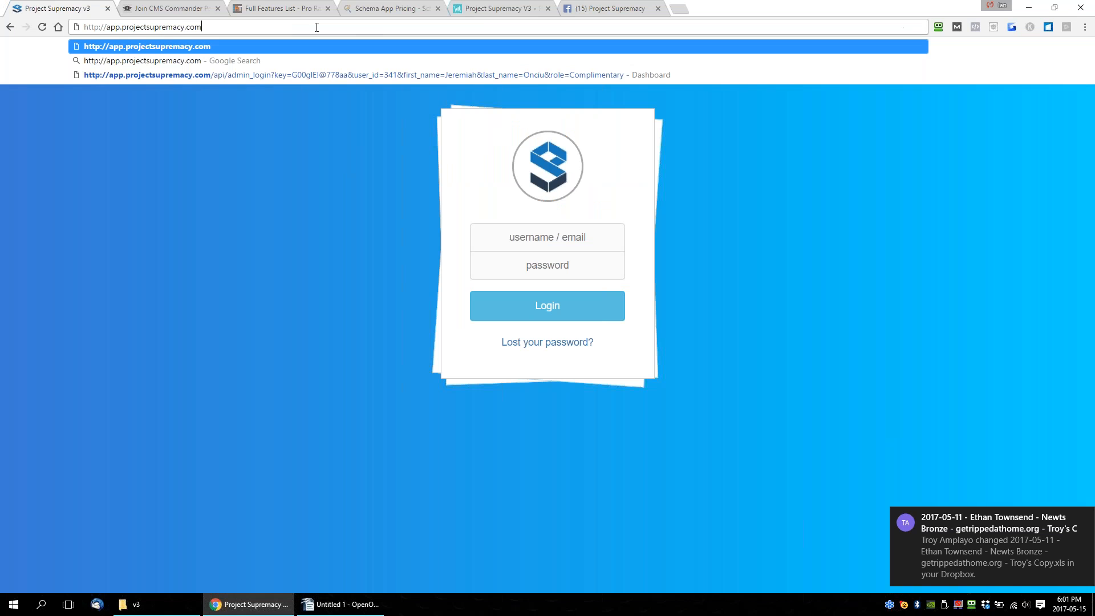
pyautogui.press('Return')
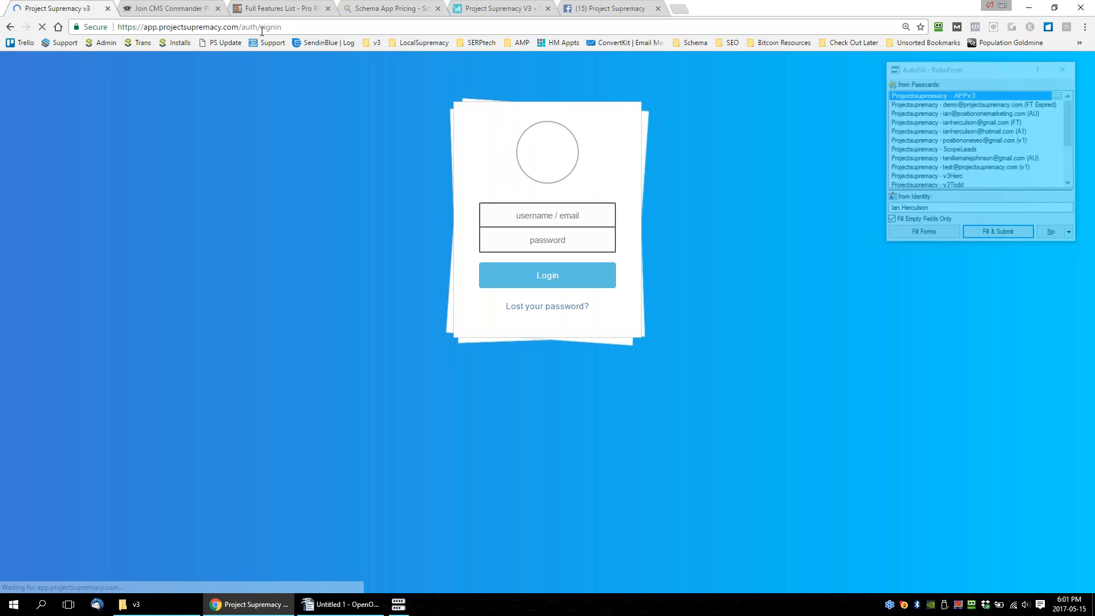
pyautogui.moveTo(283, 27); pyautogui.dragTo(117, 26)
pyautogui.click(238, 27)
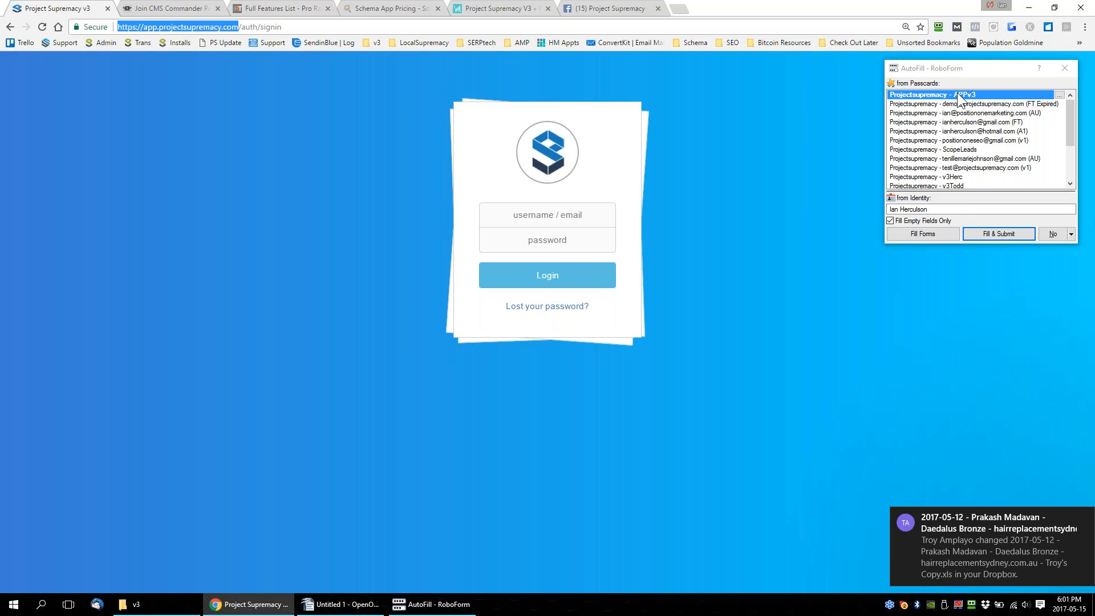
pyautogui.click(239, 27)
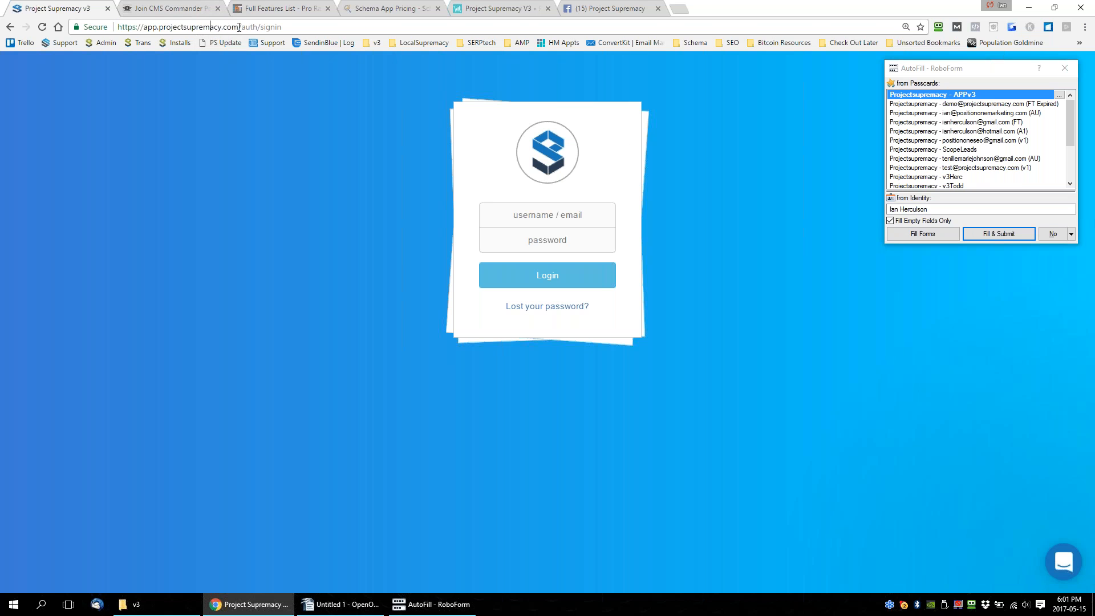
pyautogui.moveTo(239, 27); pyautogui.dragTo(118, 27)
pyautogui.hotkey('ctrl', 'c')
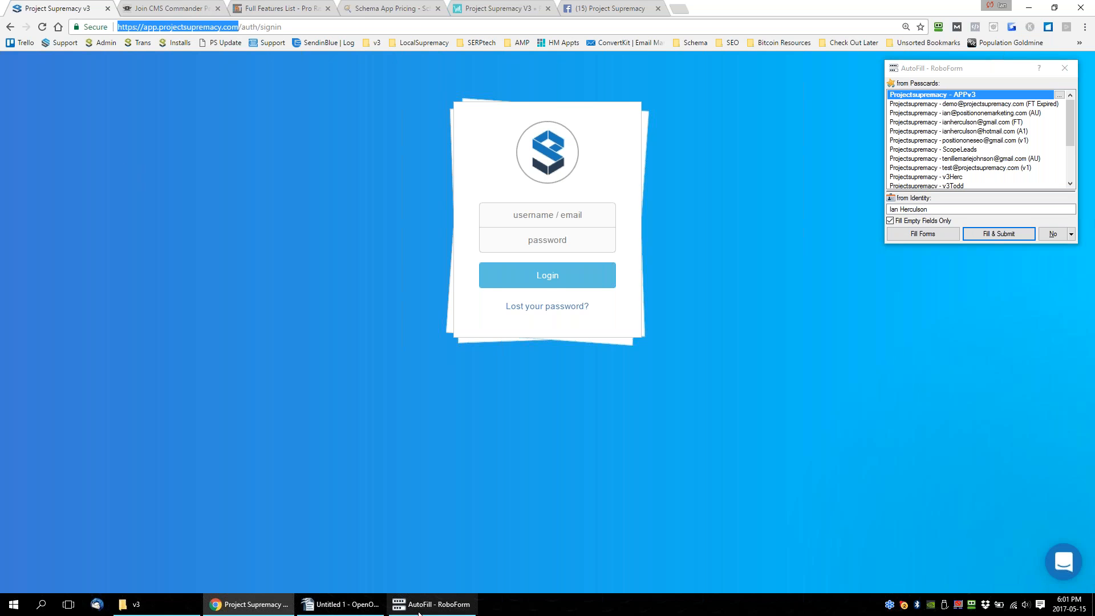
pyautogui.click(342, 602)
pyautogui.click(770, 425)
pyautogui.moveTo(770, 425); pyautogui.dragTo(310, 425)
pyautogui.hotkey('ctrl', 'v')
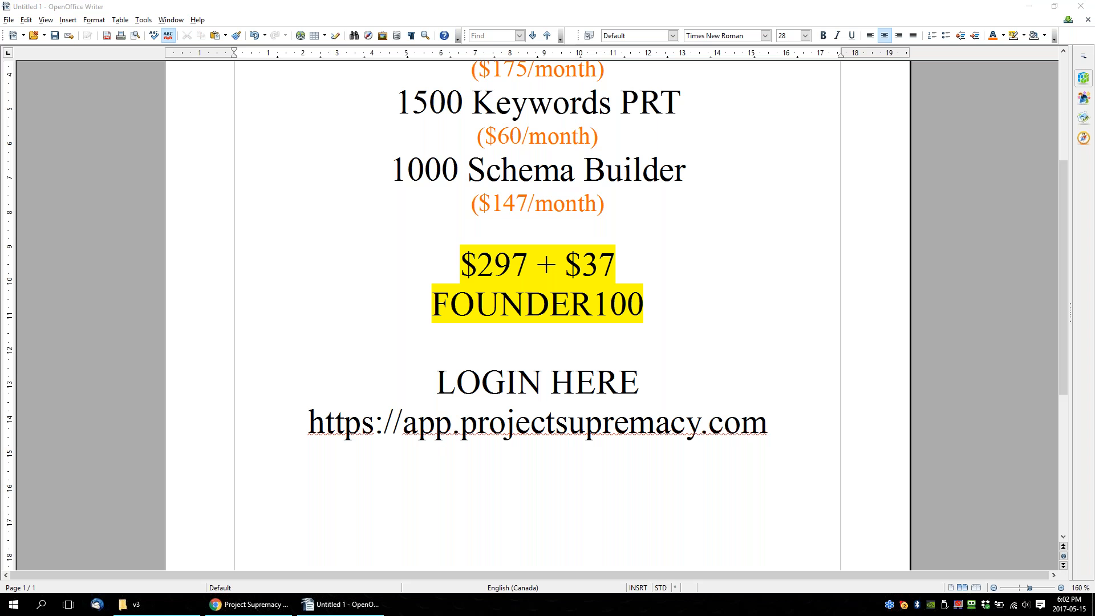
# Extend the $175/month note under 1000 Sites WP Manage with "600 sites at CMSCommander" inside the parentheses.
pyautogui.scroll(2, 290, 274)
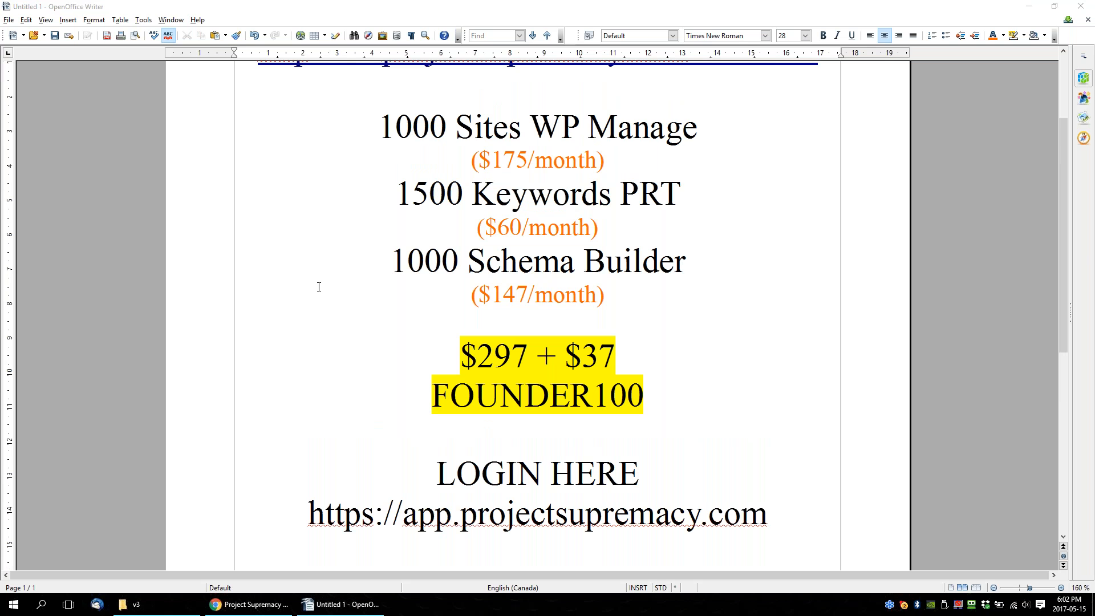
pyautogui.moveTo(371, 132); pyautogui.dragTo(562, 130)
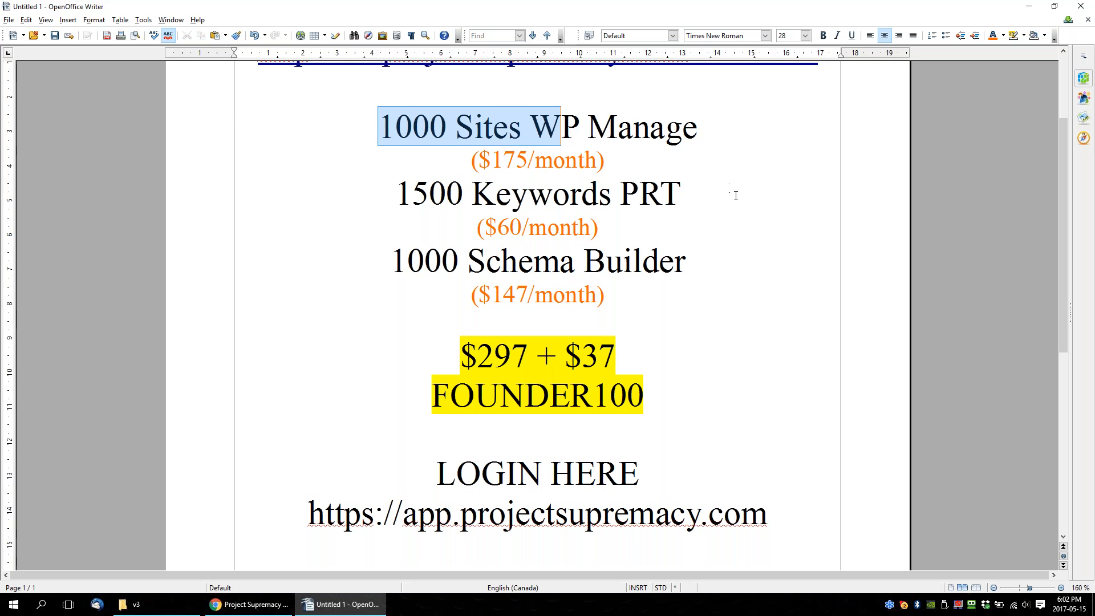
pyautogui.scroll(2, 730, 194)
pyautogui.moveTo(357, 210); pyautogui.dragTo(715, 205)
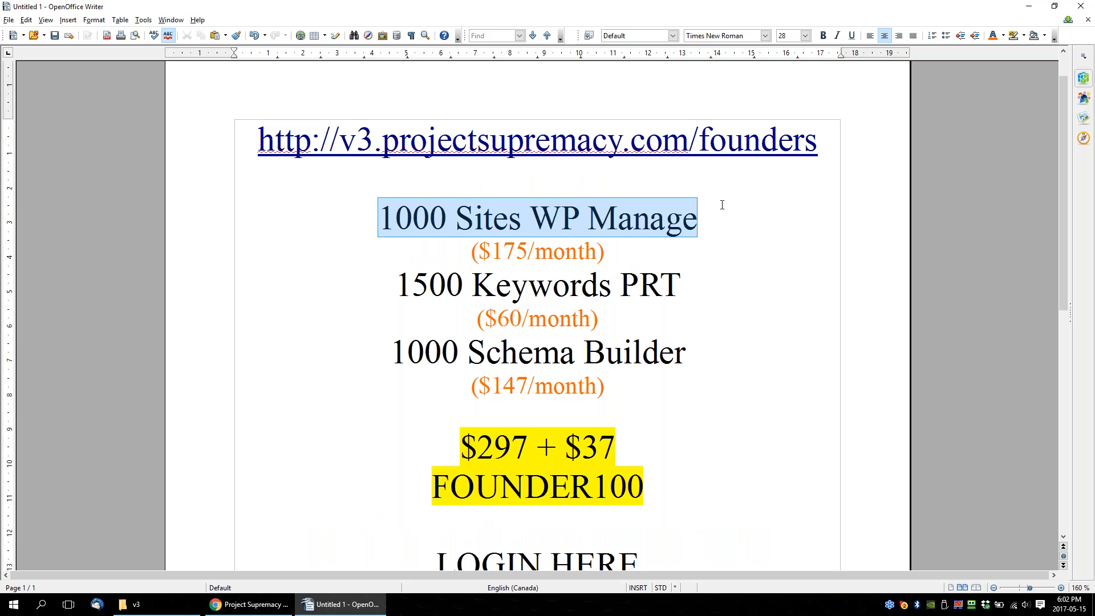
pyautogui.moveTo(606, 251); pyautogui.dragTo(460, 245)
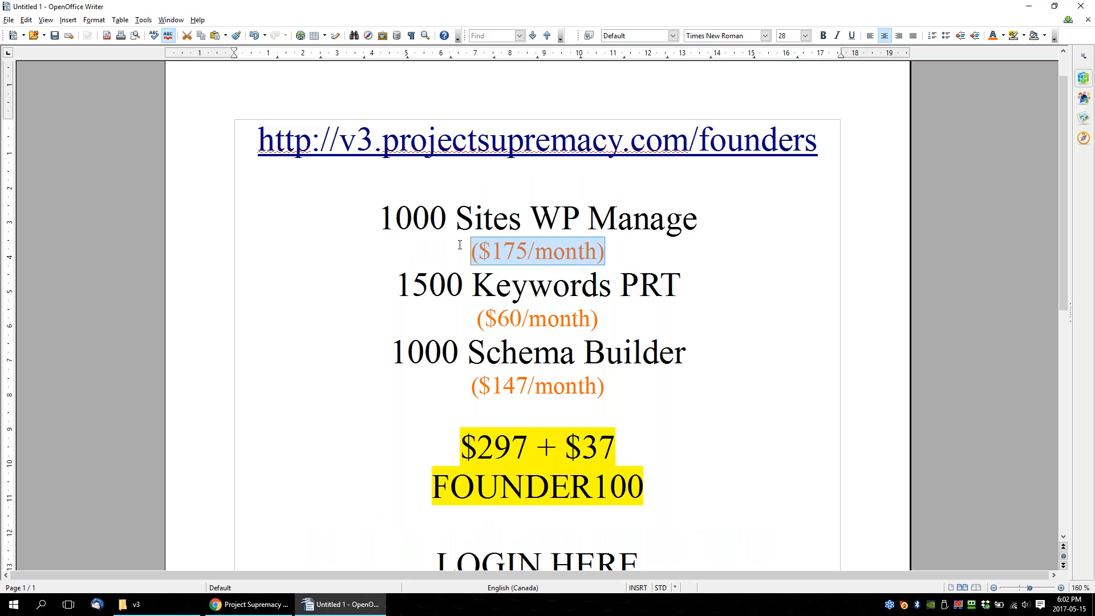
pyautogui.click(597, 250)
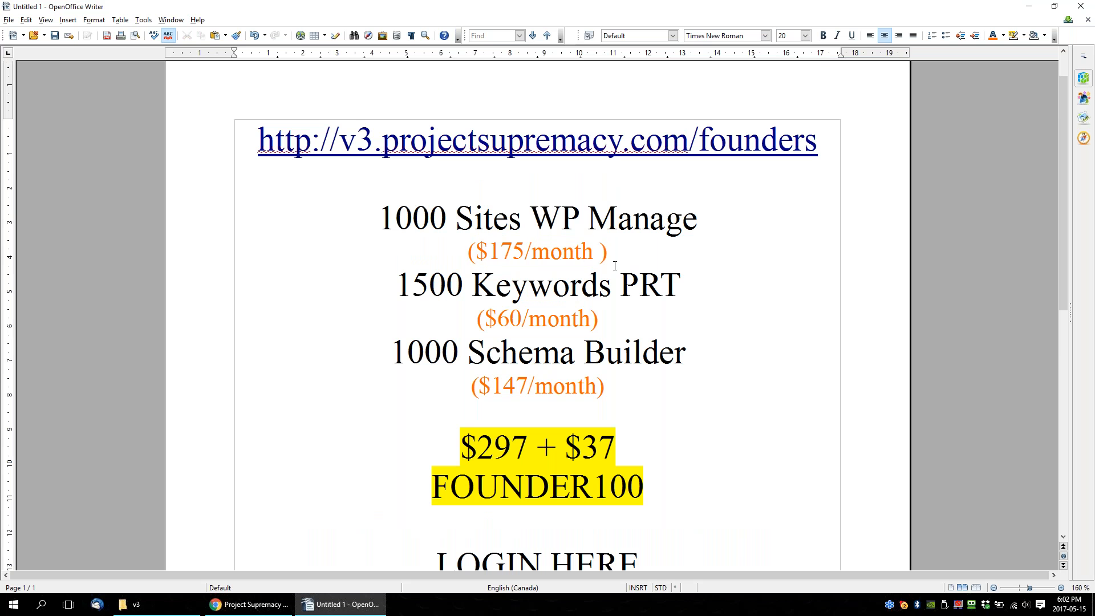
pyautogui.write('600 sites a')
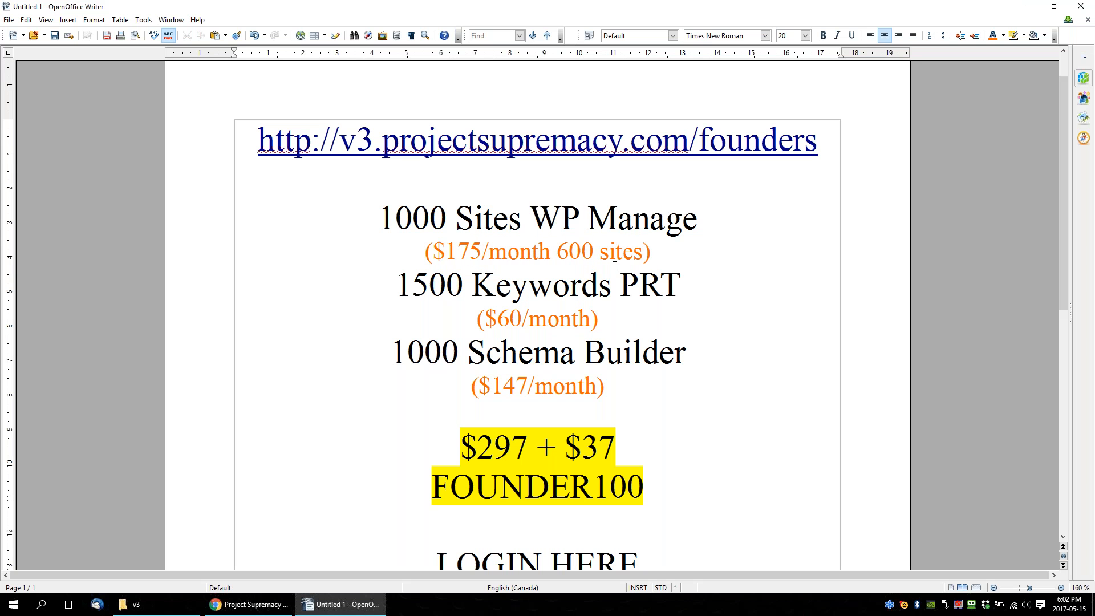
pyautogui.write('t CM')
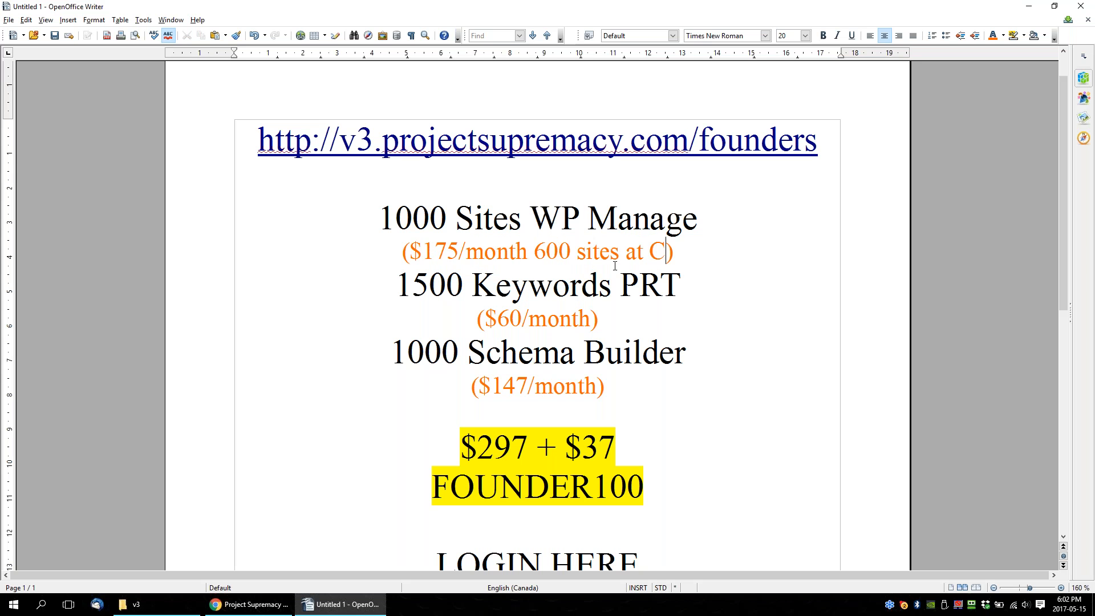
pyautogui.write('SComm')
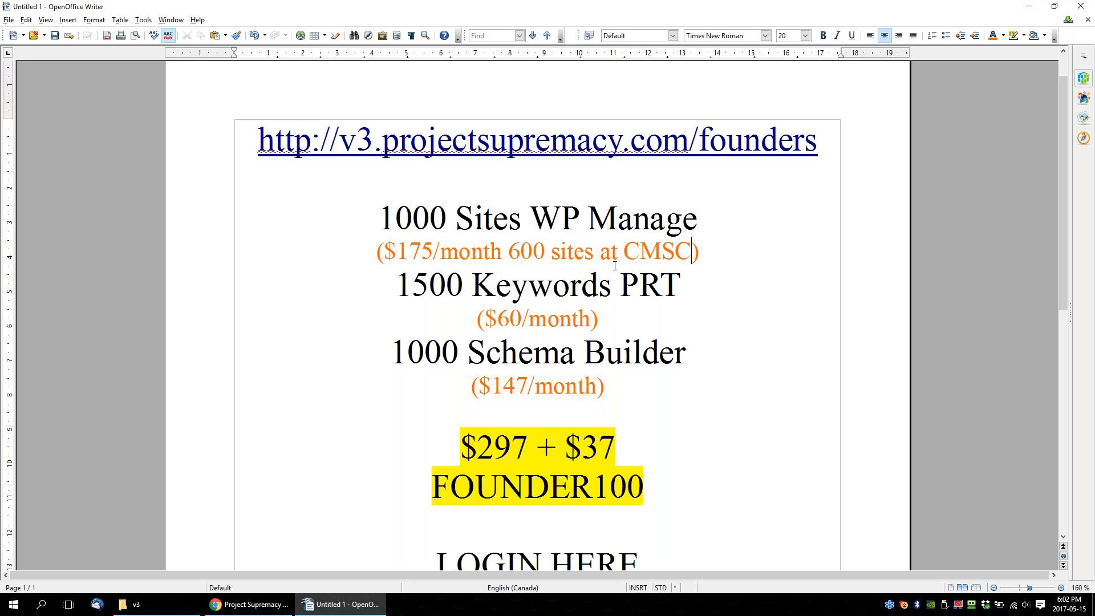
pyautogui.write('ander')
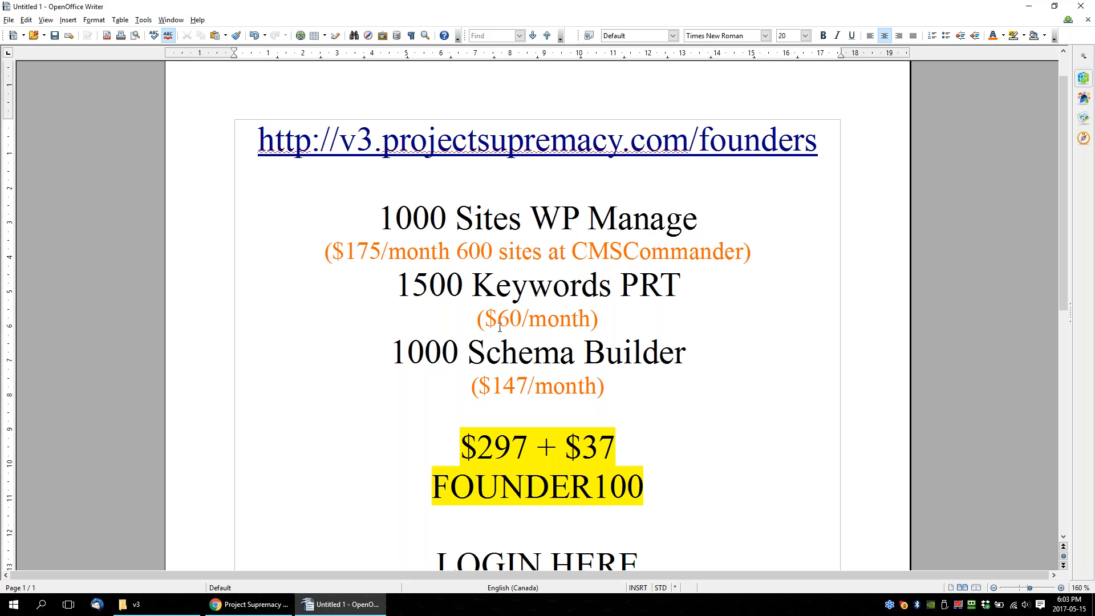
# Extend the $60/month note under 1500 Keywords PRT with "at ProRankTracker" inside the parentheses.
pyautogui.click(592, 318)
pyautogui.write('at')
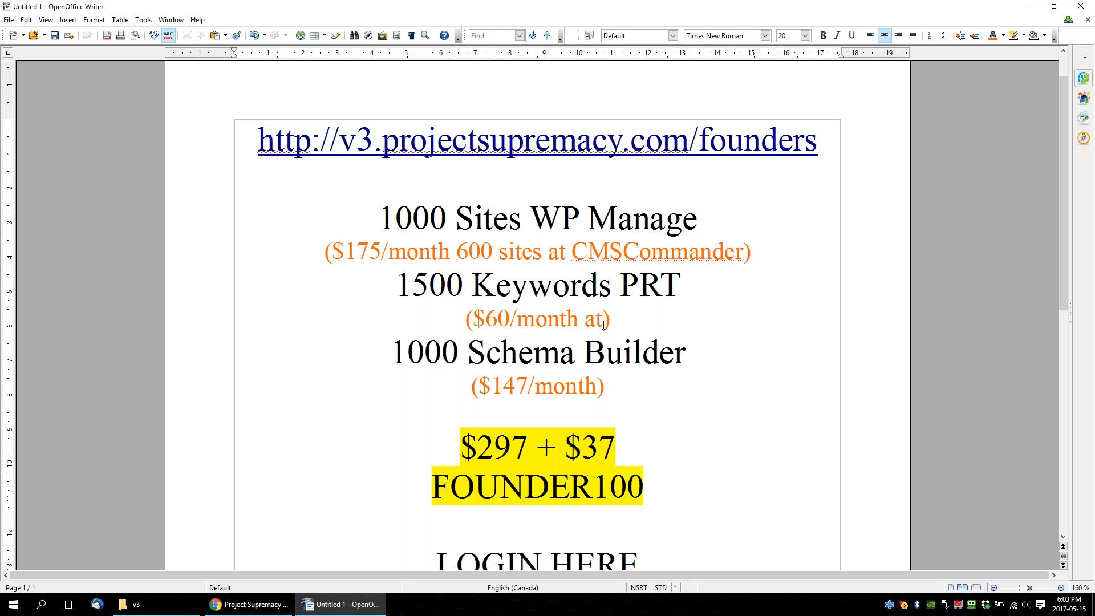
pyautogui.write(' PRT')
pyautogui.press('BackSpace')
pyautogui.press('BackSpace')
pyautogui.write('roTra')
pyautogui.press('BackSpace')
pyautogui.press('BackSpace')
pyautogui.press('BackSpace')
pyautogui.write('RankTracker')
# Compare the WP Manage and Keywords PRT offers with their competitor notes by highlighting the site count, keywords line and monthly price.
pyautogui.moveTo(372, 210); pyautogui.dragTo(703, 204)
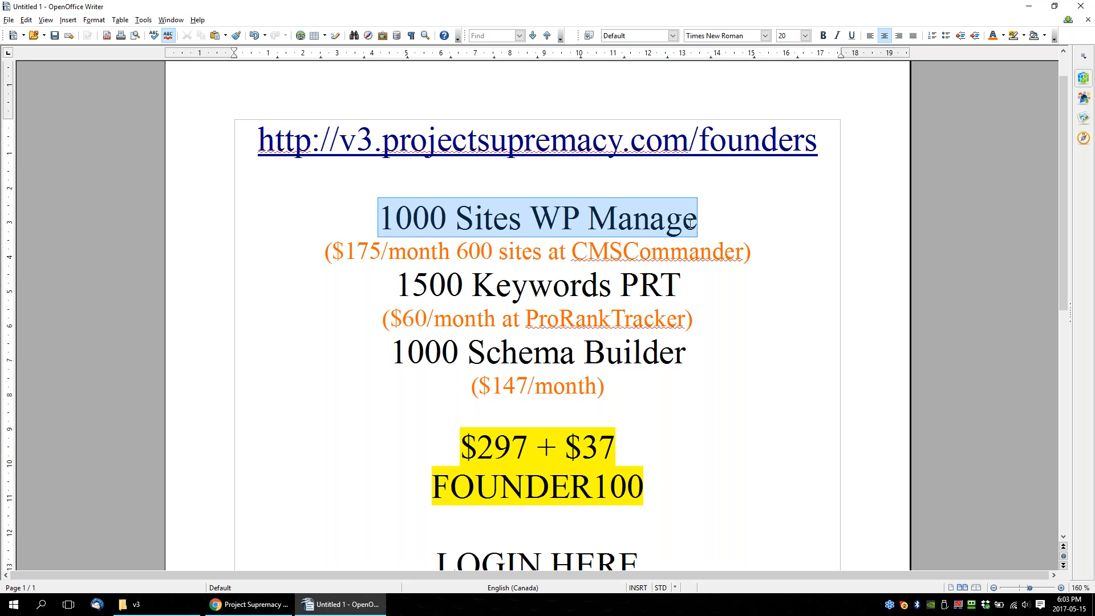
pyautogui.moveTo(336, 251); pyautogui.dragTo(500, 251)
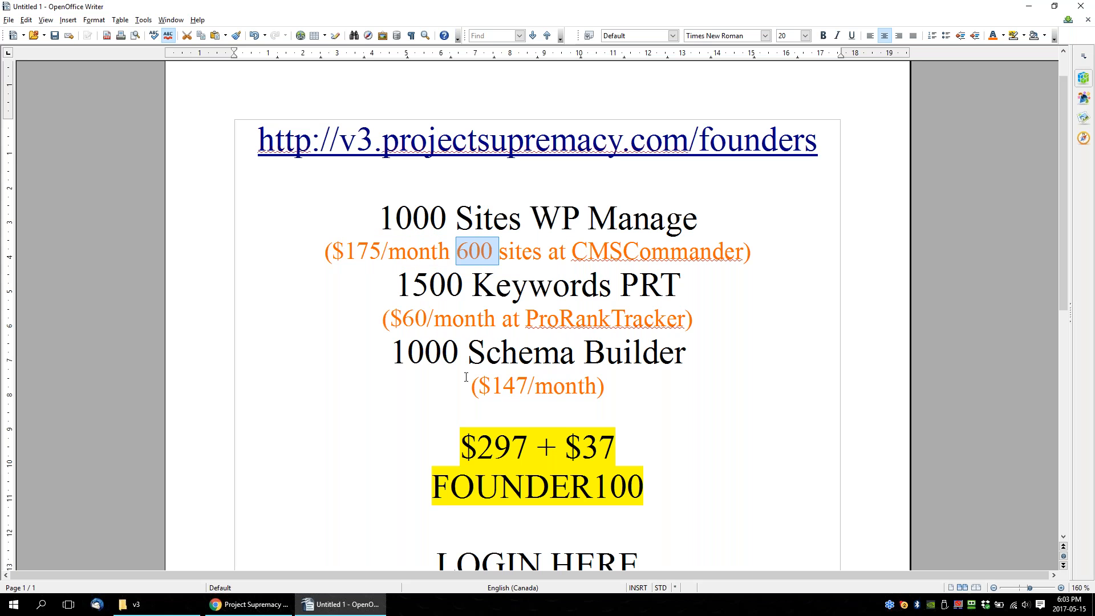
pyautogui.moveTo(429, 288); pyautogui.dragTo(395, 284)
pyautogui.click(689, 272)
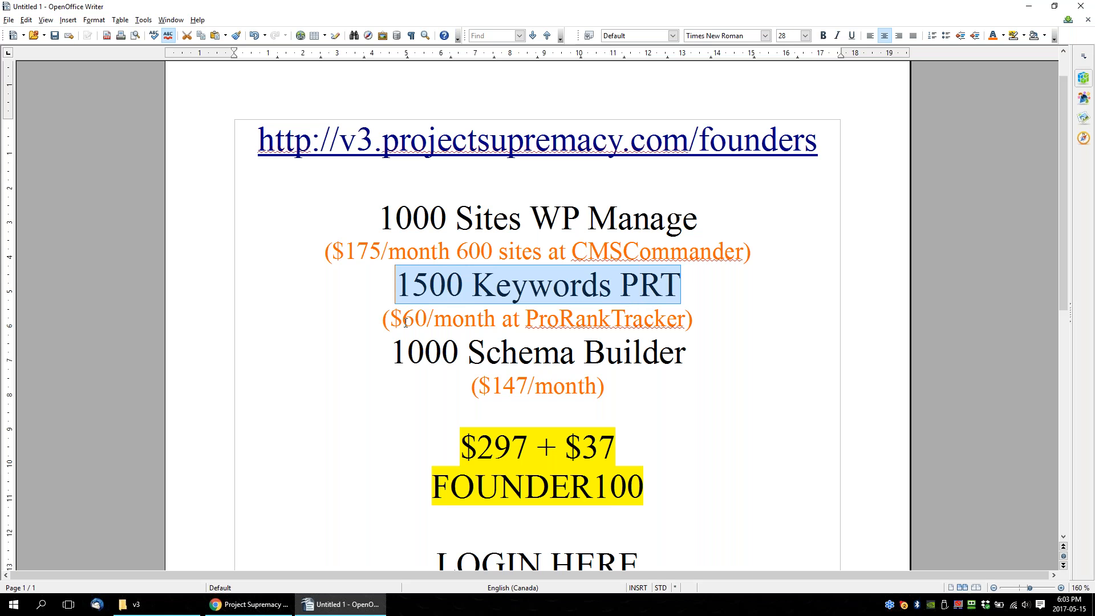
pyautogui.moveTo(392, 317); pyautogui.dragTo(496, 319)
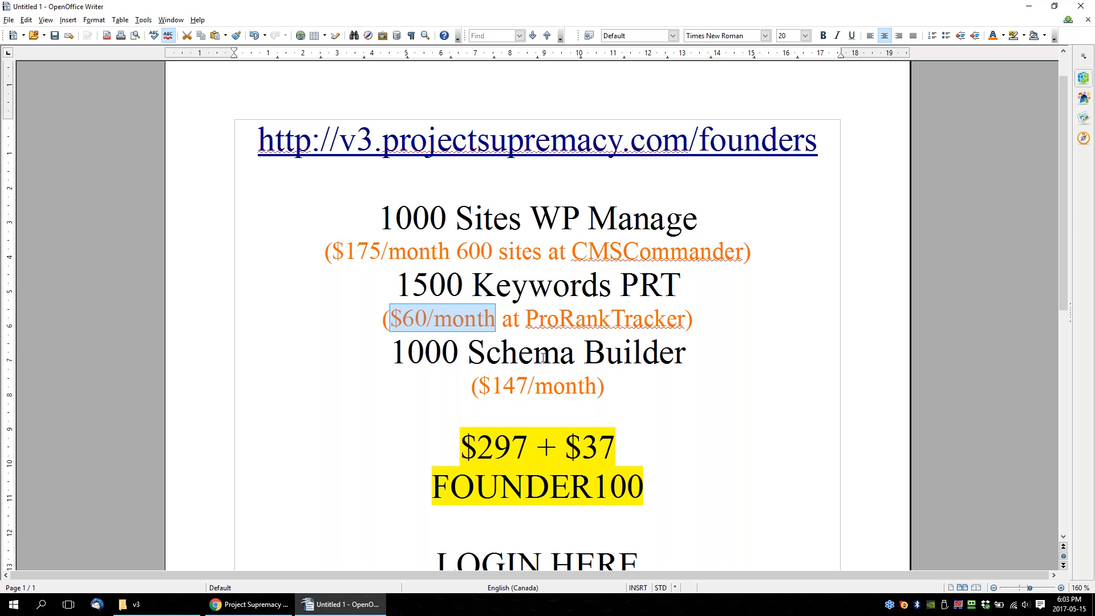
# Check the Agency plan's monthly price and domain allowance on the Schema App pricing page in Chrome, and return to the Writer sheet.
pyautogui.click(597, 387)
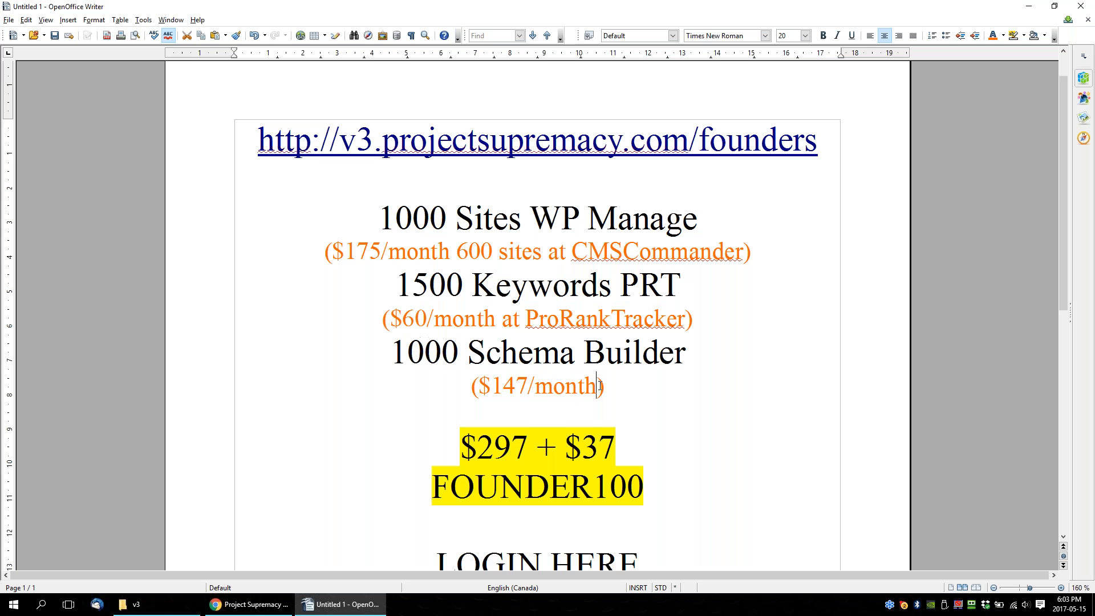
pyautogui.click(251, 604)
pyautogui.click(354, 7)
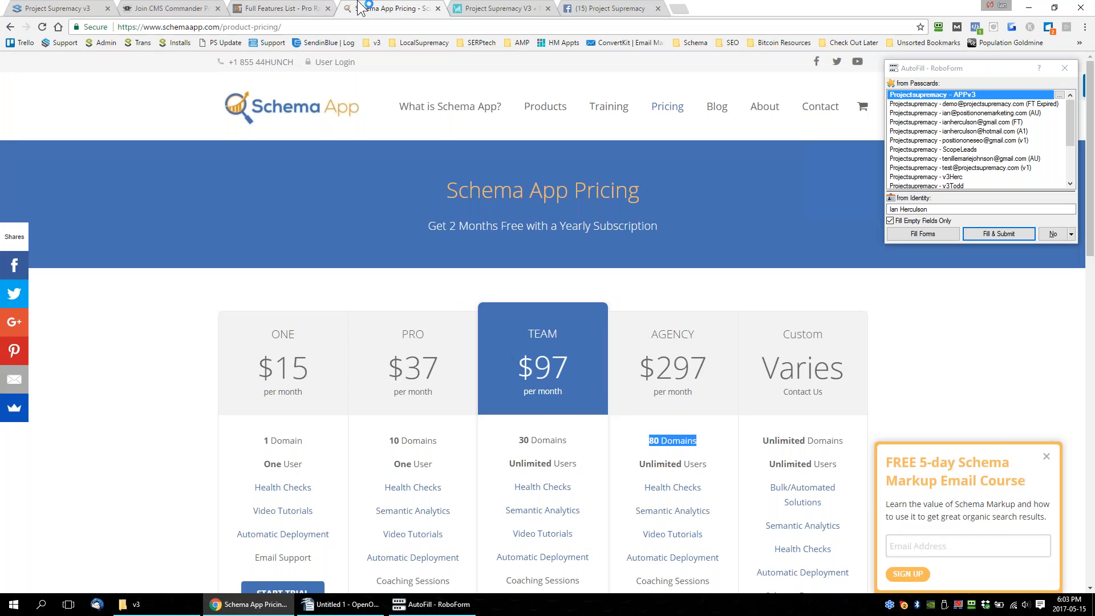
pyautogui.scroll(-1, 830, 459)
pyautogui.moveTo(519, 326); pyautogui.dragTo(568, 325)
pyautogui.click(698, 251)
pyautogui.tripleClick(697, 251)
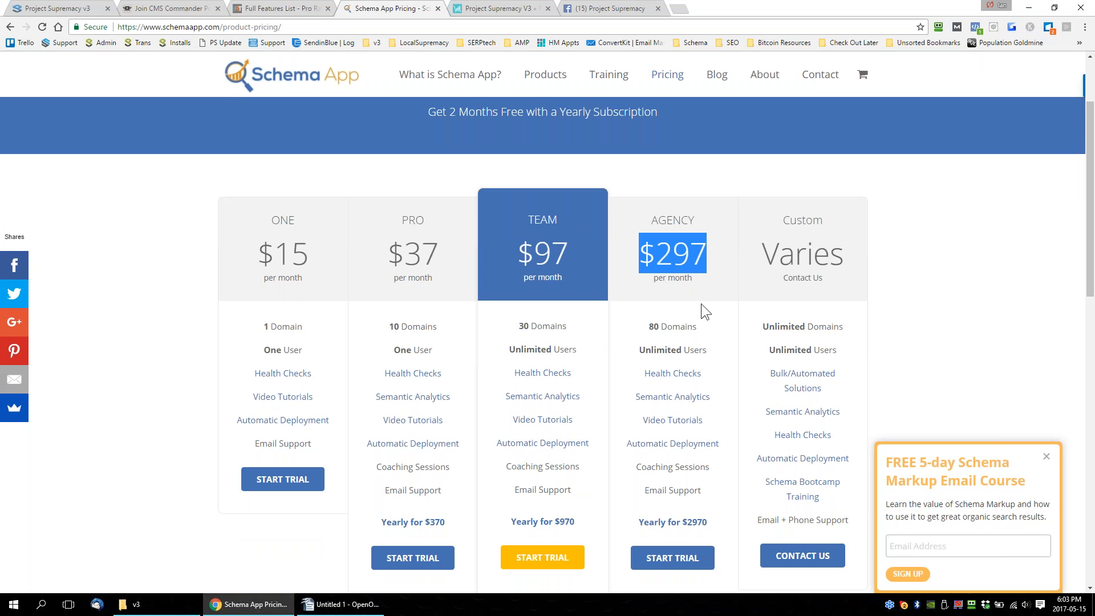
pyautogui.moveTo(647, 326); pyautogui.dragTo(695, 339)
pyautogui.hotkey('alt', 'Tab')
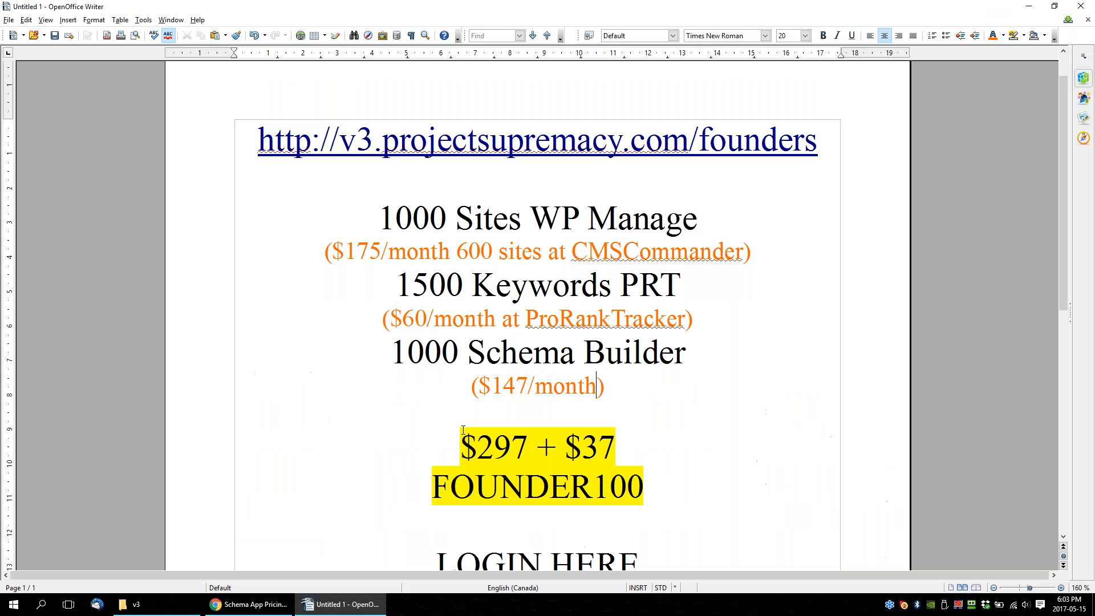
# Set the monthly price in the note under 1000 Schema Builder to $97.
pyautogui.click(517, 386)
pyautogui.moveTo(505, 387); pyautogui.dragTo(526, 386)
pyautogui.press('BackSpace')
pyautogui.press('BackSpace')
pyautogui.write('97')
# Extend the price note under 1000 Schema Builder with "for 30 Domains @ SchemaApp" inside the parentheses.
pyautogui.press('Right')
pyautogui.press('Right')
pyautogui.press('Right')
pyautogui.press('Right')
pyautogui.press('Right')
pyautogui.press('Right')
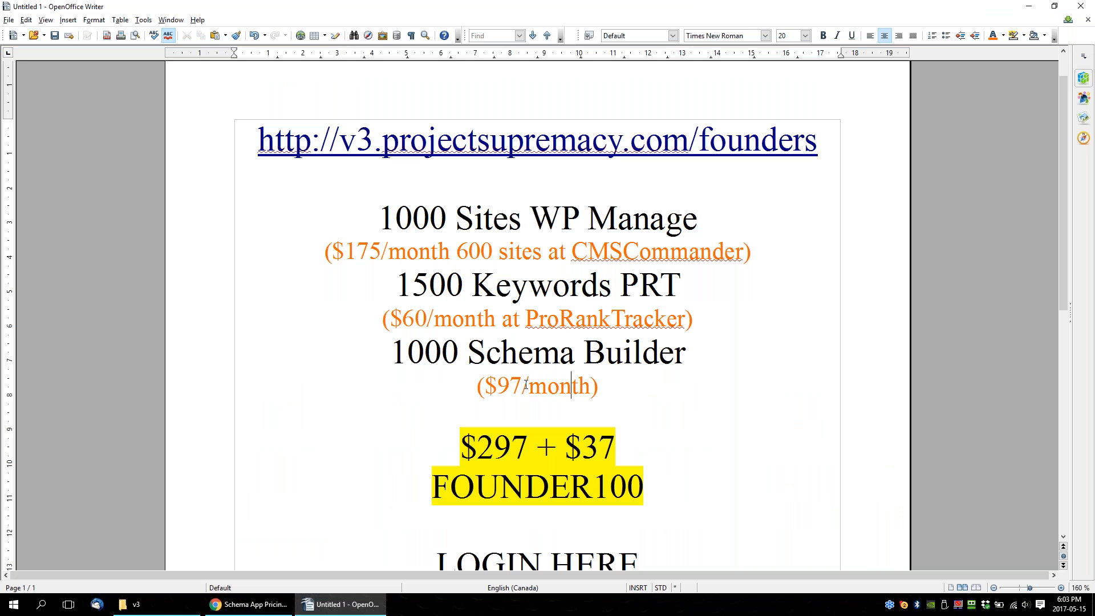
pyautogui.write('for 30 d')
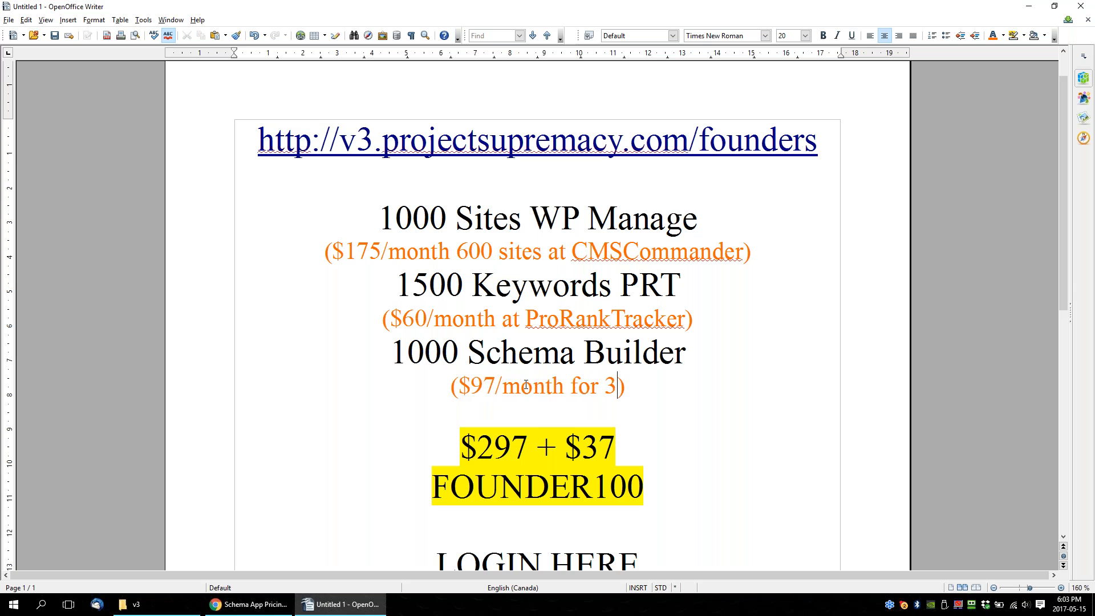
pyautogui.write('ay')
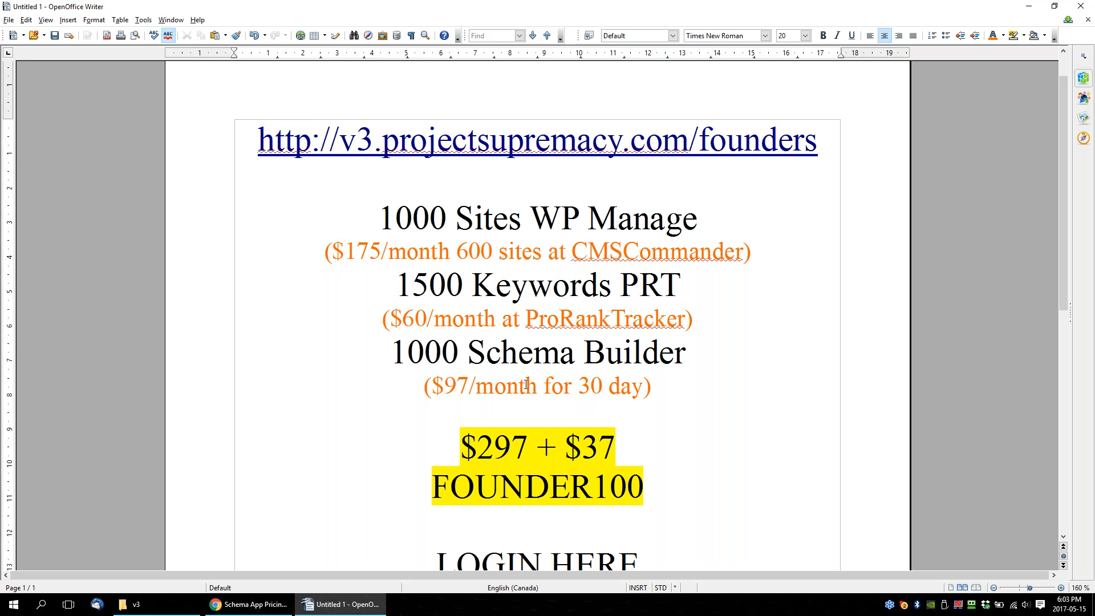
pyautogui.press('BackSpace')
pyautogui.press('BackSpace')
pyautogui.press('BackSpace')
pyautogui.write('Domaina')
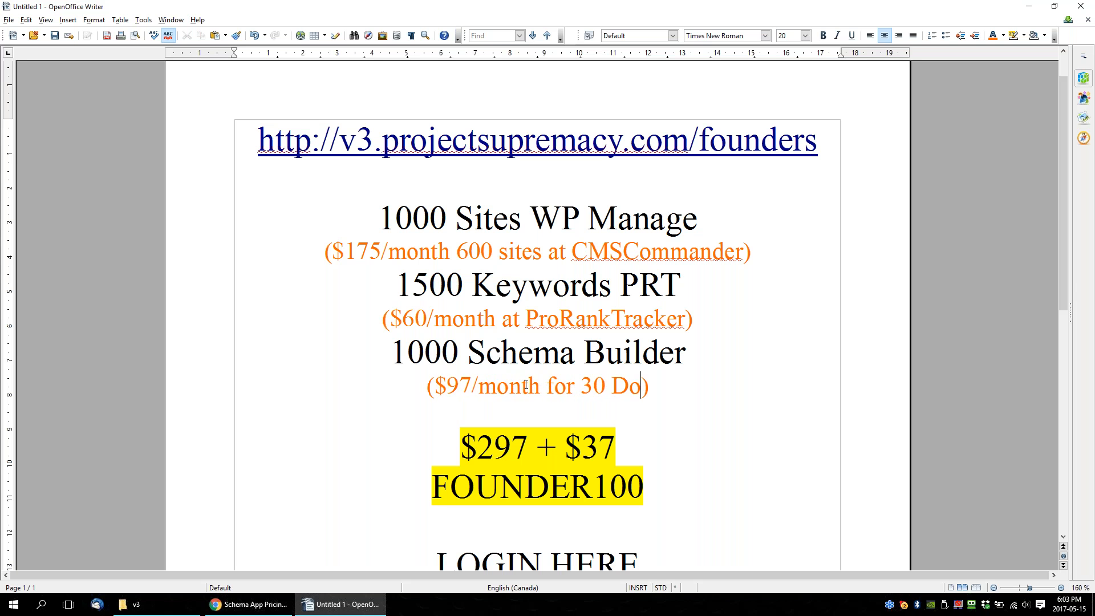
pyautogui.press('BackSpace')
pyautogui.write('s &')
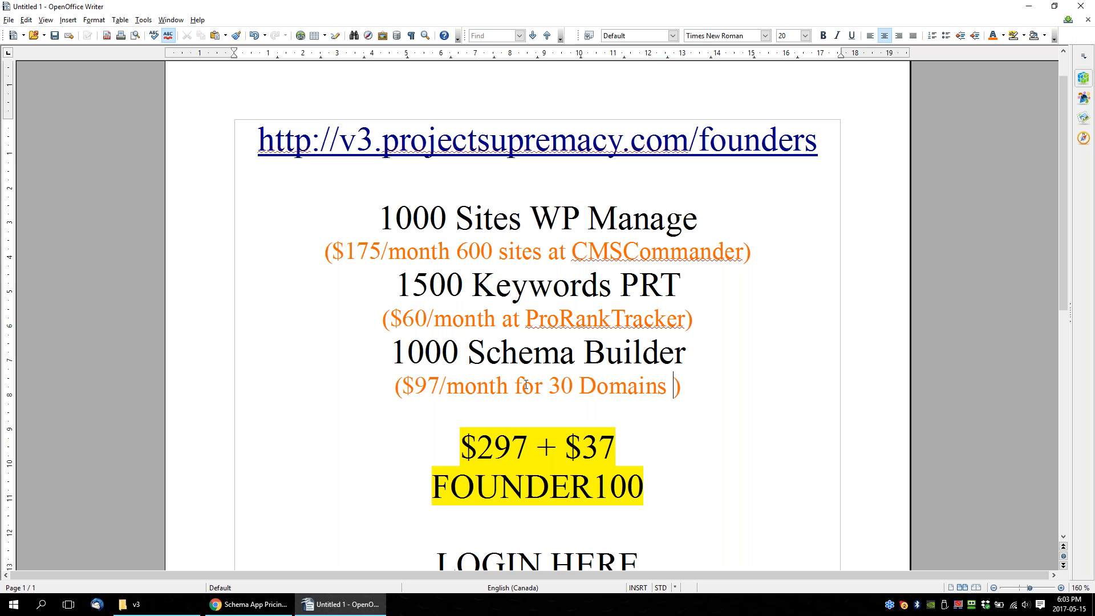
pyautogui.press('BackSpace')
pyautogui.write('@ SchemaApp')
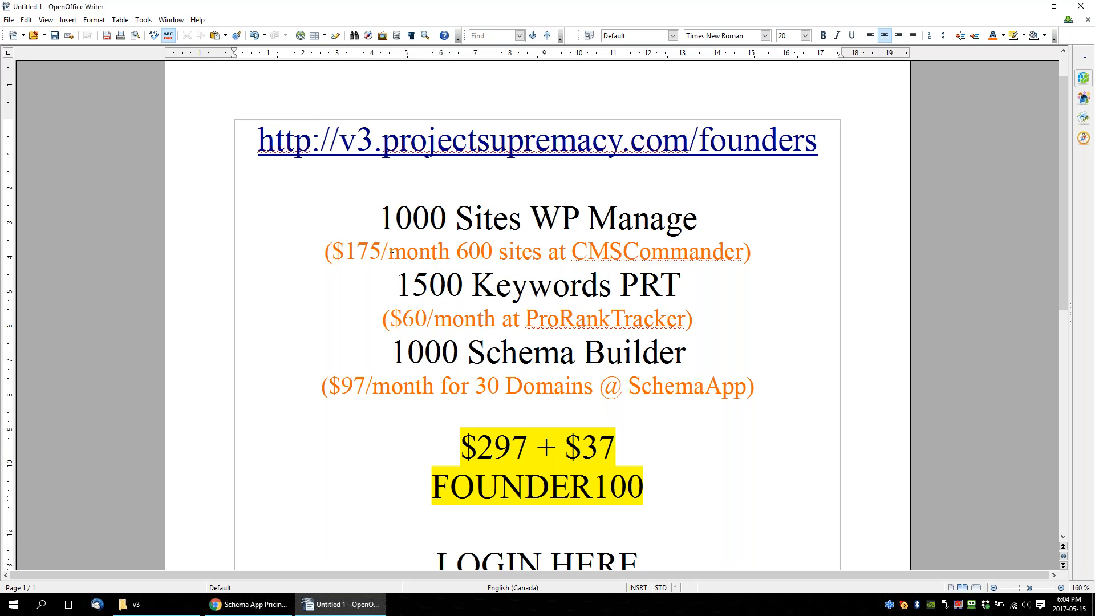
# Compare the three competitor prices with the founders price and FOUNDER100 code by highlighting each, and zoom the sheet out to 140%.
pyautogui.moveTo(333, 251); pyautogui.dragTo(388, 251)
pyautogui.moveTo(390, 319); pyautogui.dragTo(434, 318)
pyautogui.moveTo(331, 397); pyautogui.dragTo(376, 393)
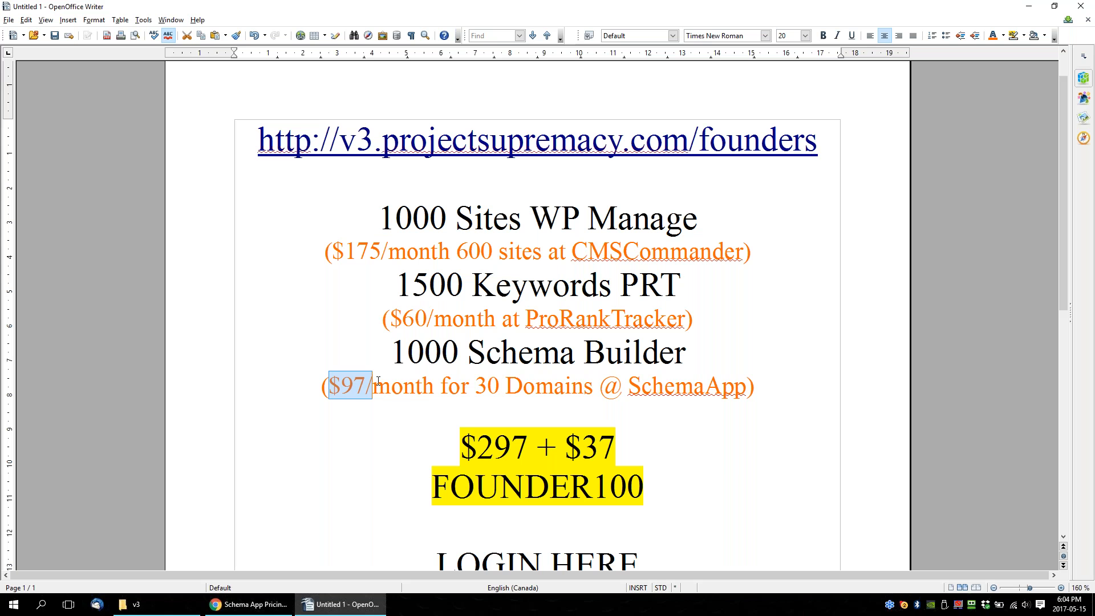
pyautogui.scroll(-3, 603, 356)
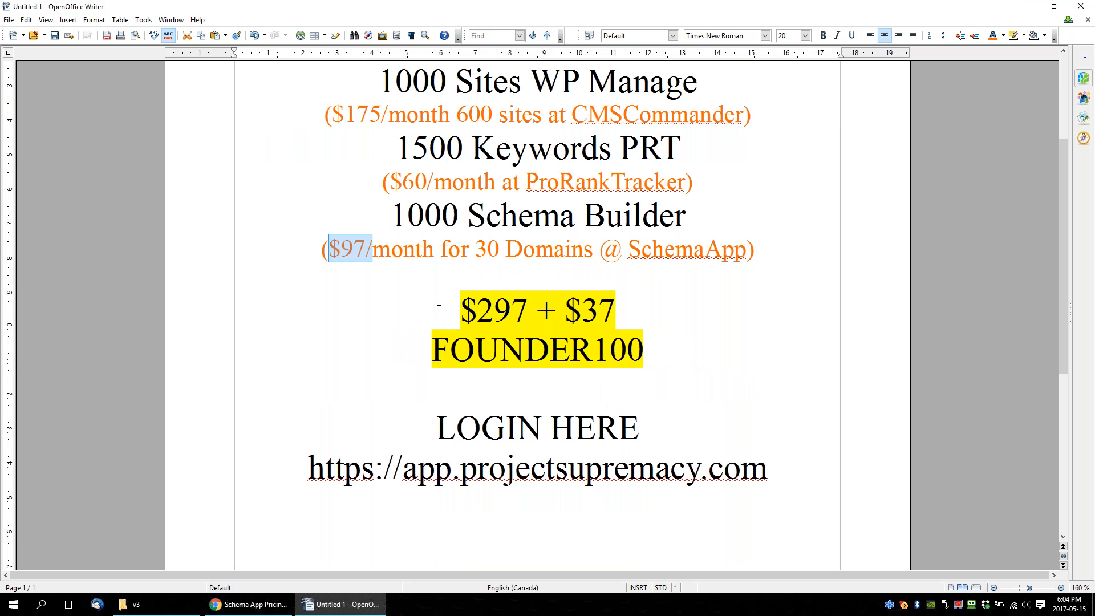
pyautogui.moveTo(554, 308); pyautogui.dragTo(611, 303)
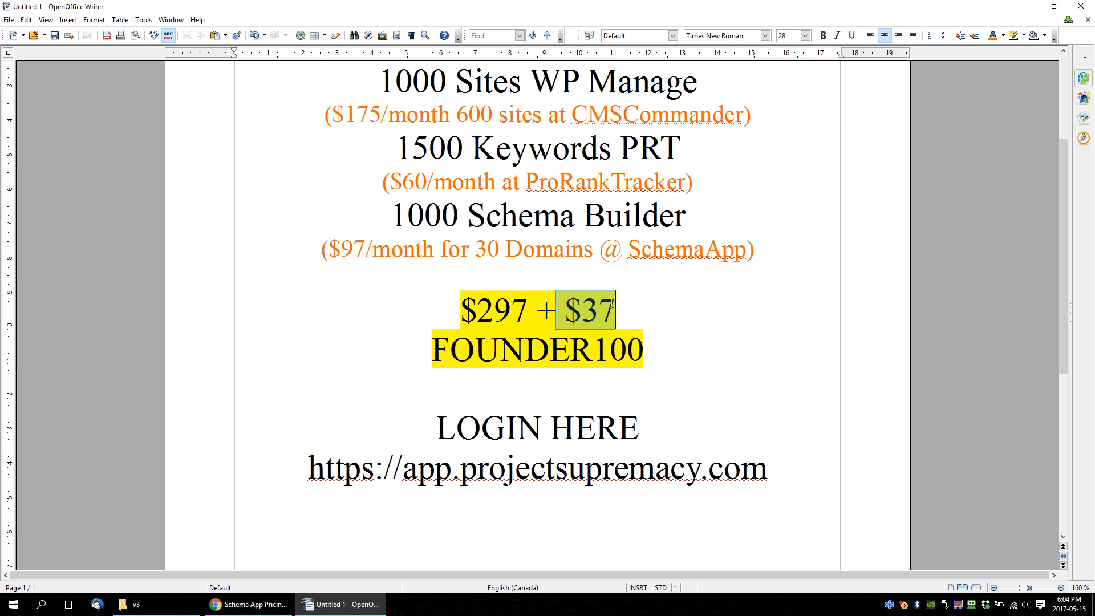
pyautogui.moveTo(686, 358); pyautogui.dragTo(418, 305)
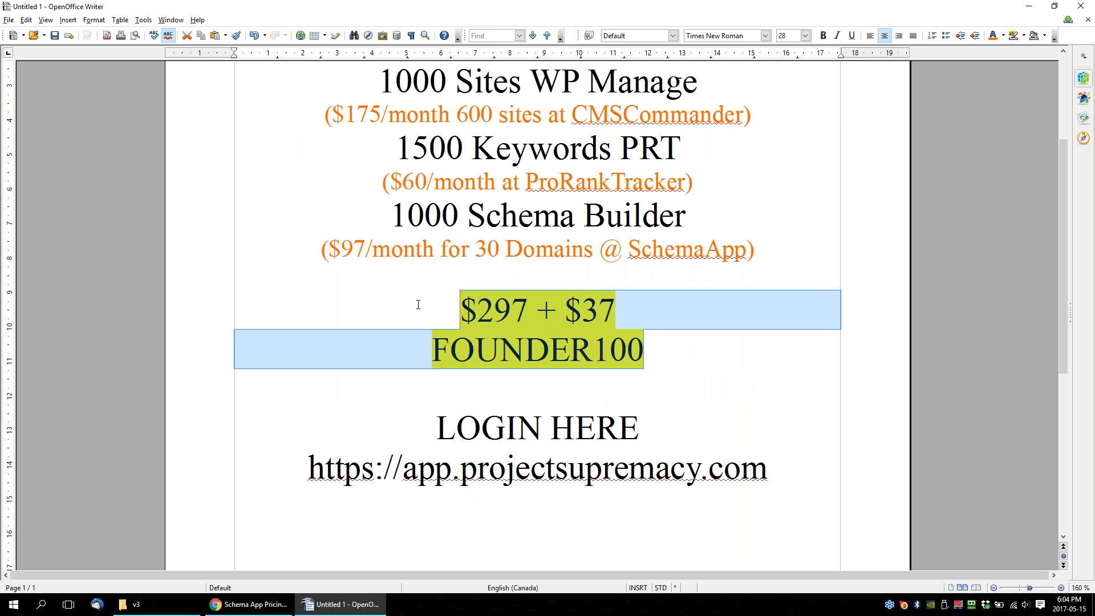
pyautogui.scroll(1, 419, 315)
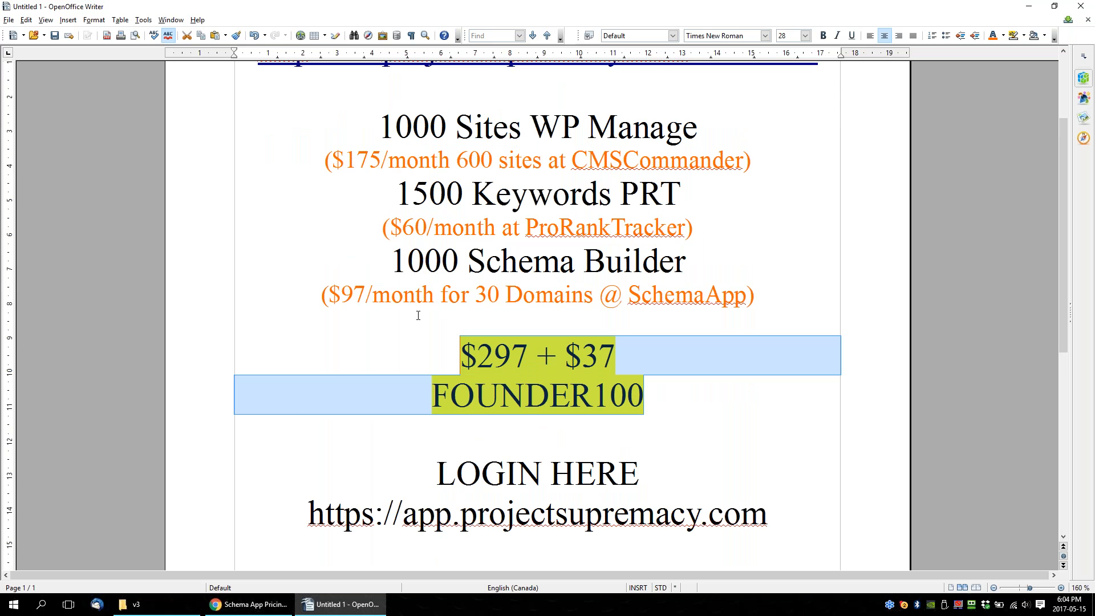
pyautogui.scroll(-1, 423, 334)
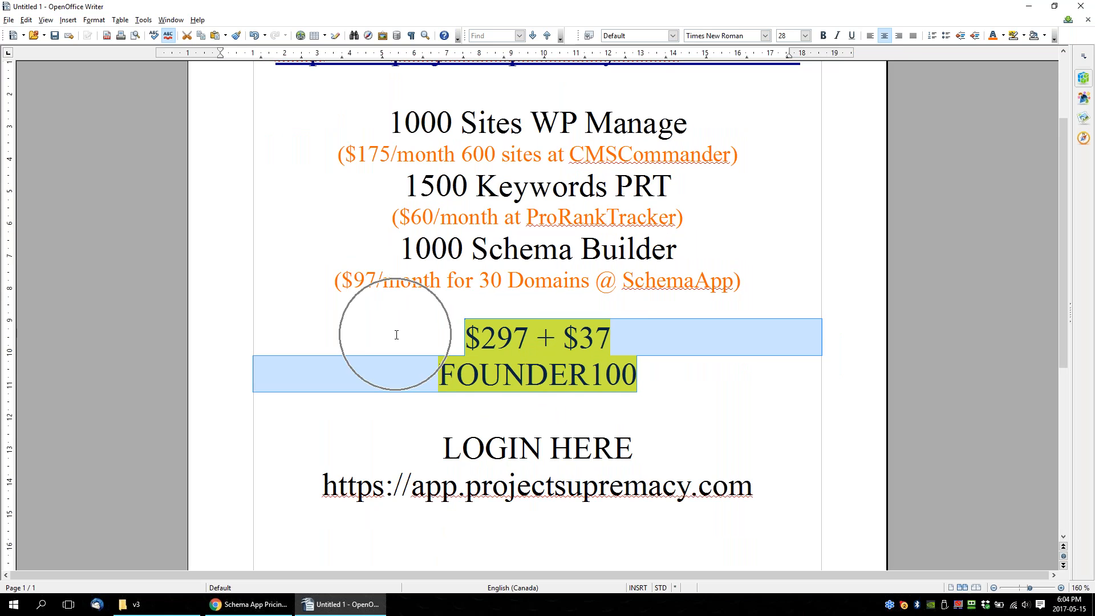
pyautogui.scroll(2, 396, 335)
pyautogui.scroll(-1, 397, 335)
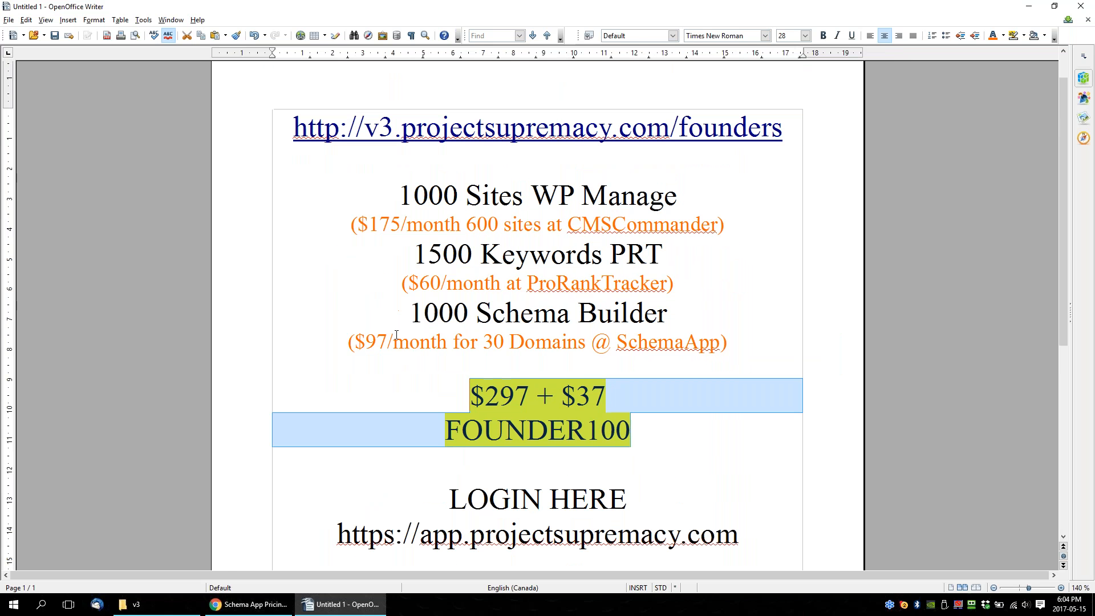
pyautogui.click(348, 341)
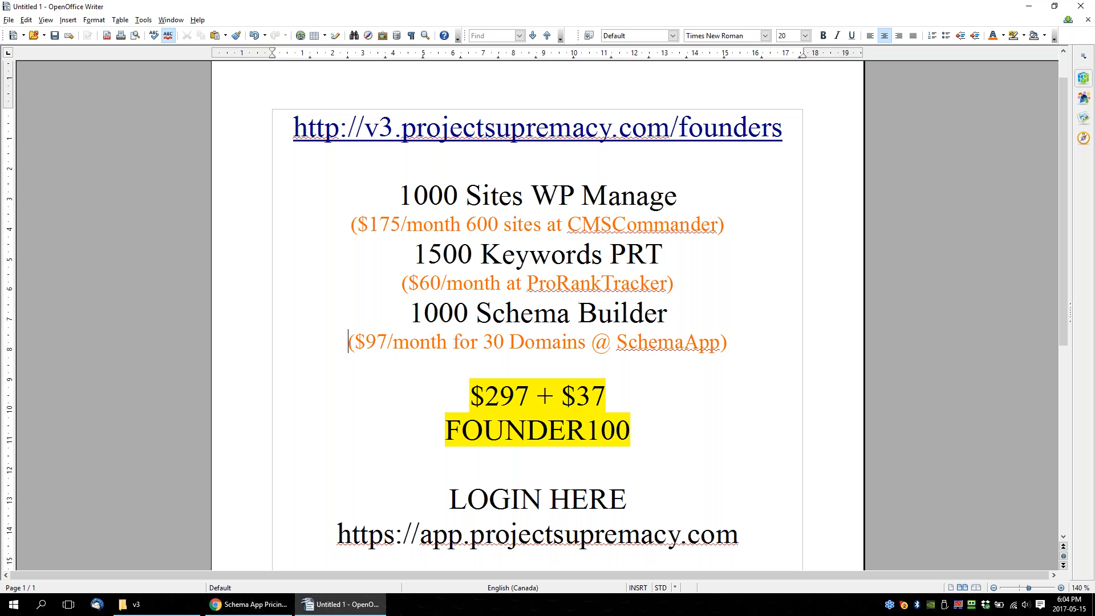
# Switch to Chrome and show the Project Supremacy v3 login page, highlighting its full sign-in address.
pyautogui.click(251, 604)
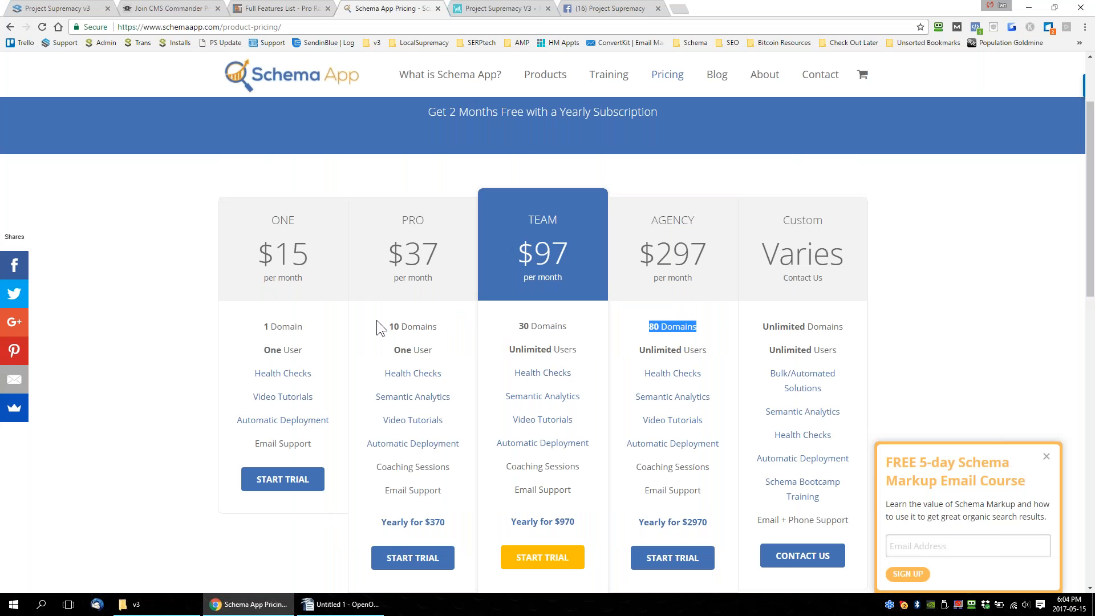
pyautogui.click(56, 9)
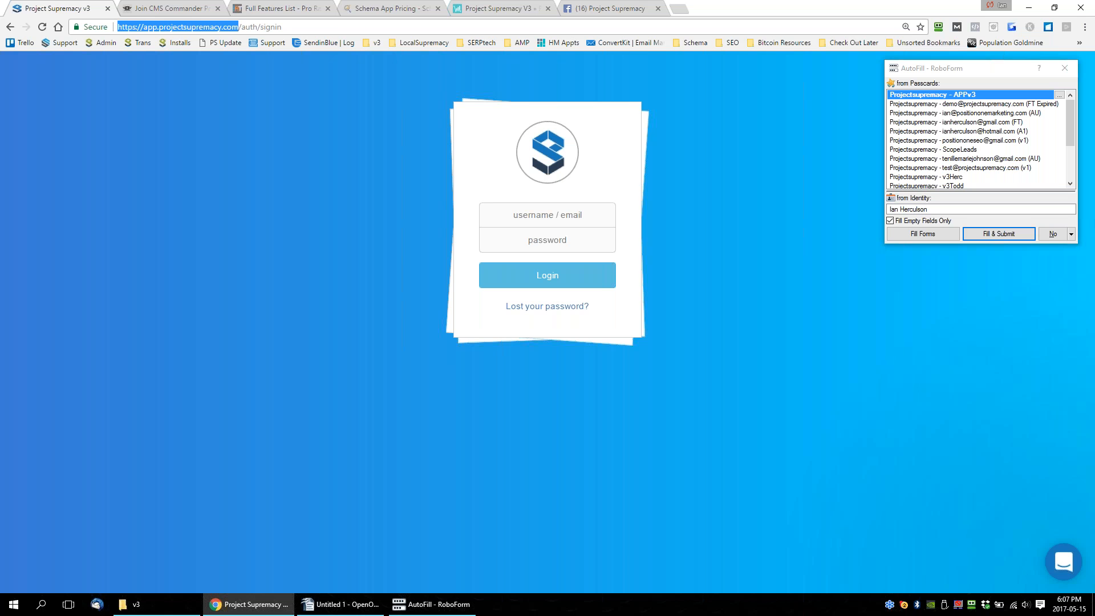
pyautogui.click(940, 24)
pyautogui.click(249, 143)
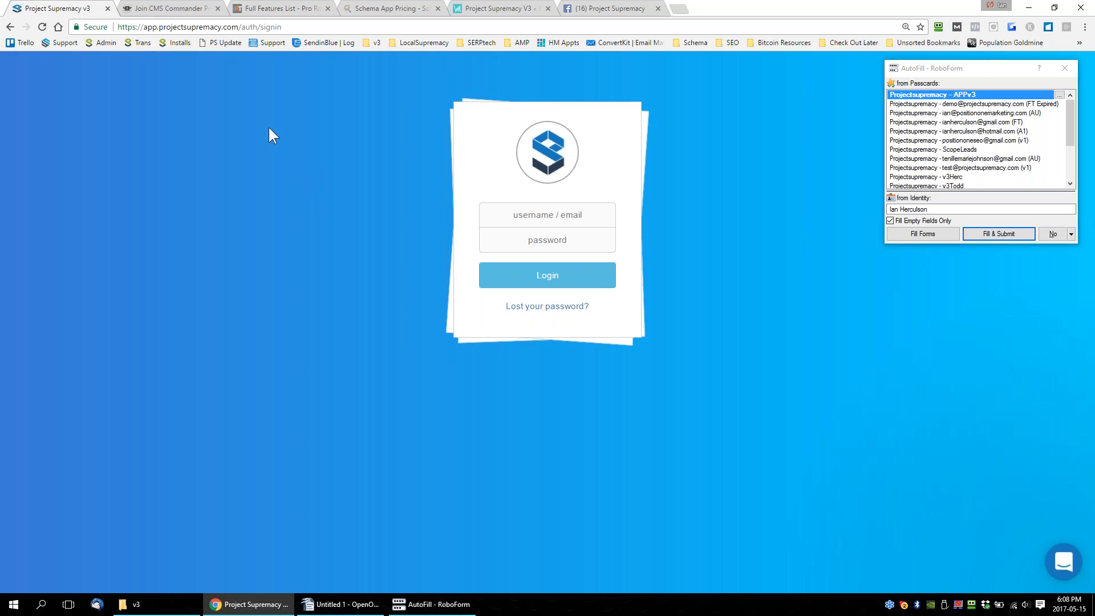
pyautogui.moveTo(283, 27); pyautogui.dragTo(117, 27)
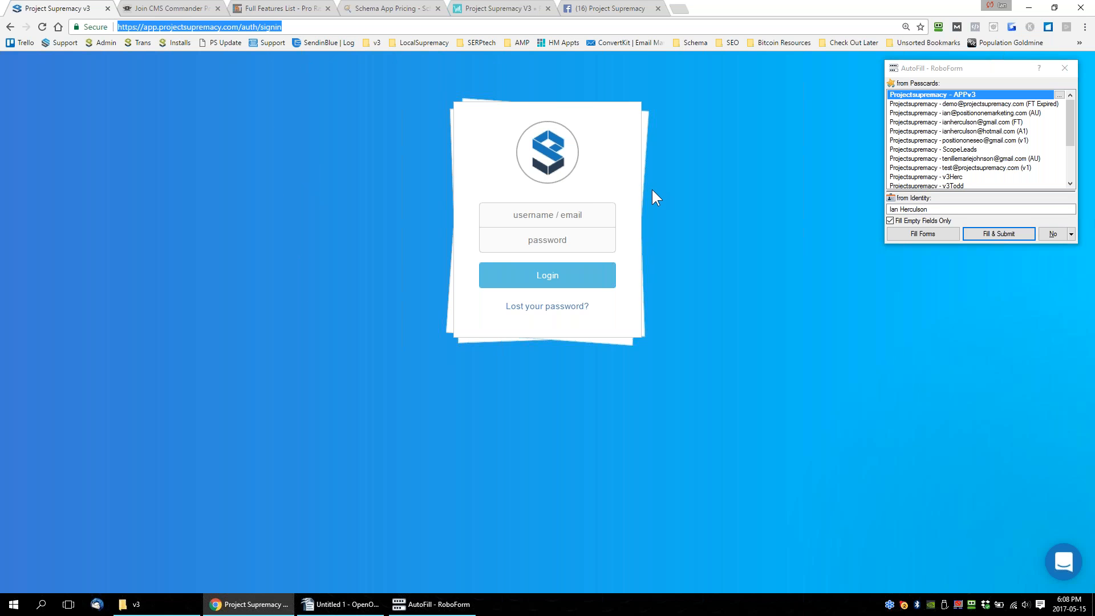
pyautogui.click(303, 206)
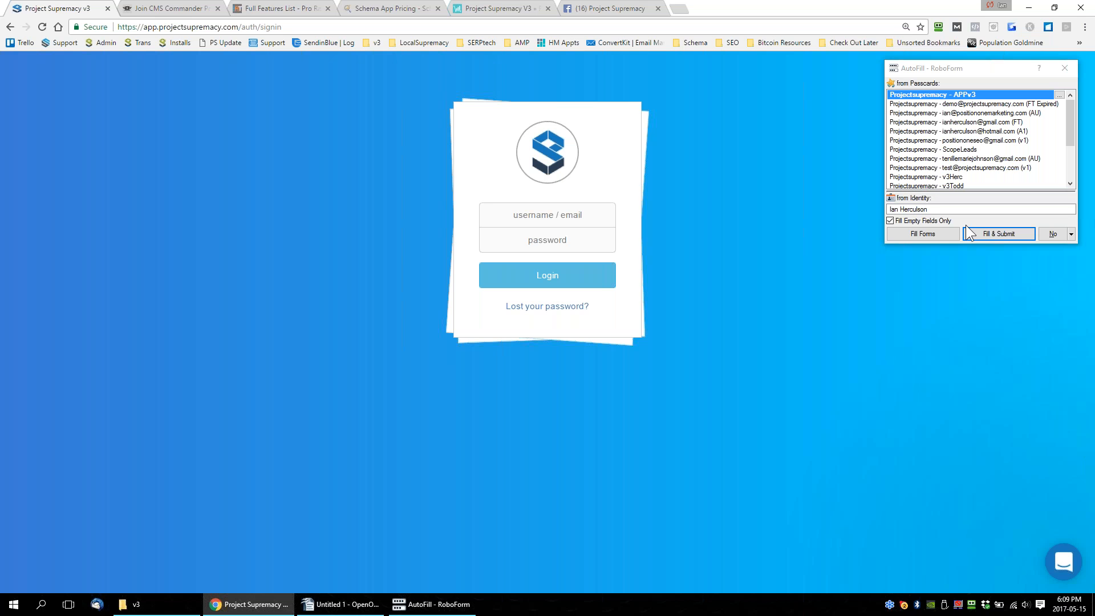
# Dismiss the RoboForm prompt, open the bookmarked v3 Panel, and sign in by autofilling the first saved passcard's username and password.
pyautogui.click(1065, 70)
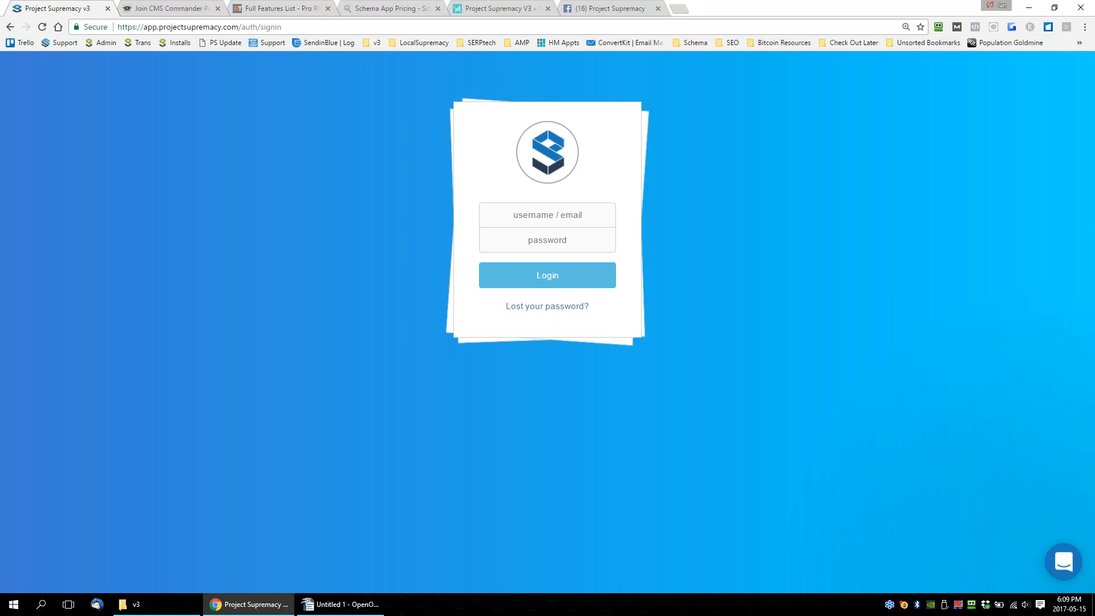
pyautogui.click(375, 47)
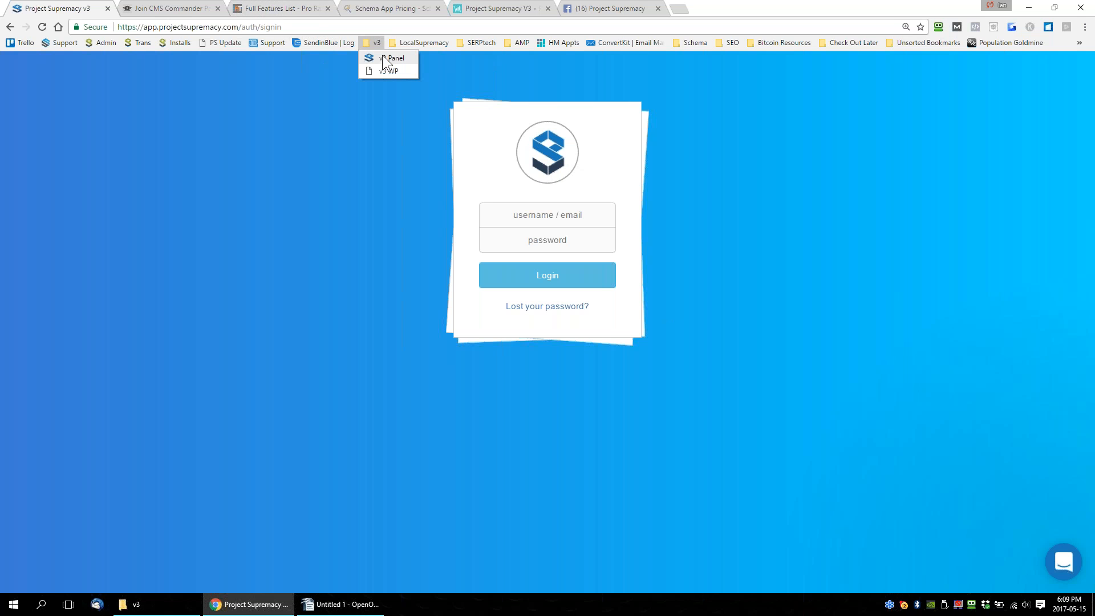
pyautogui.click(382, 56)
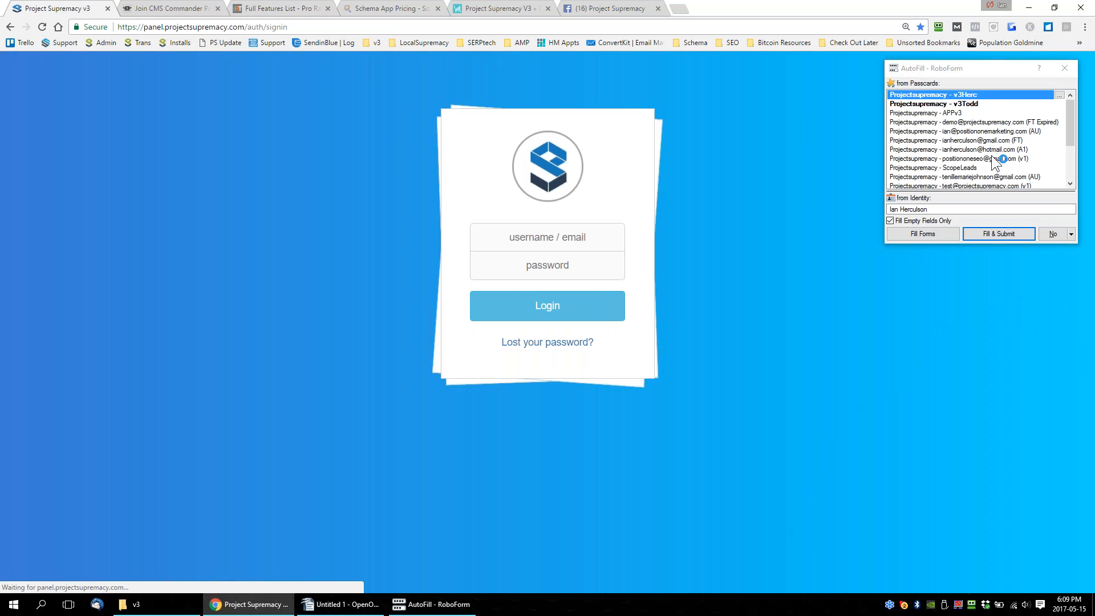
pyautogui.click(1004, 232)
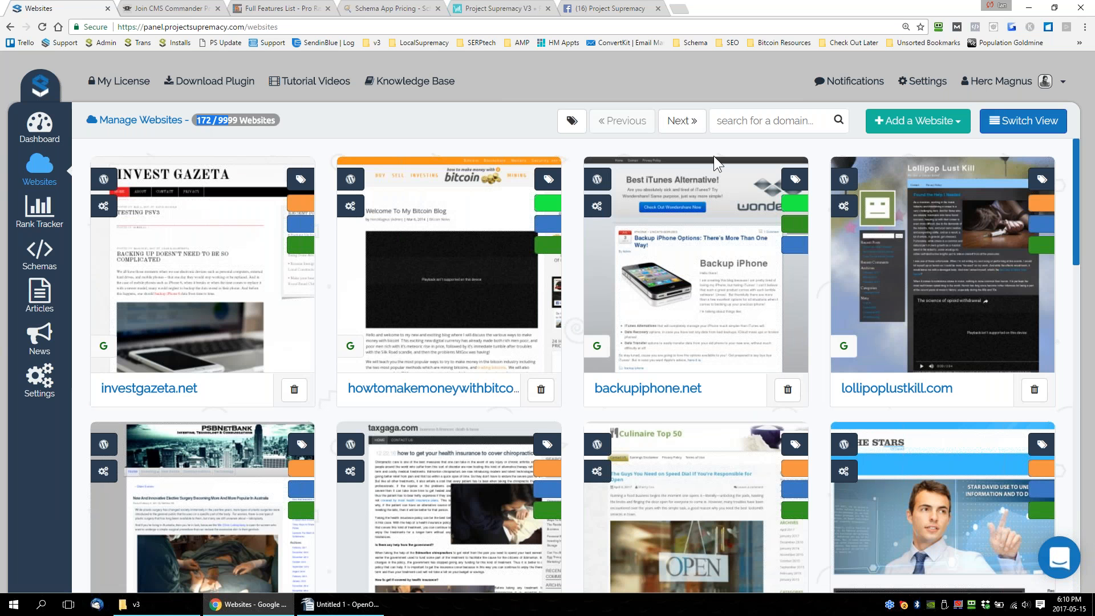
# Look over the tag list and the domain search field on the Manage Websites page.
pyautogui.click(572, 121)
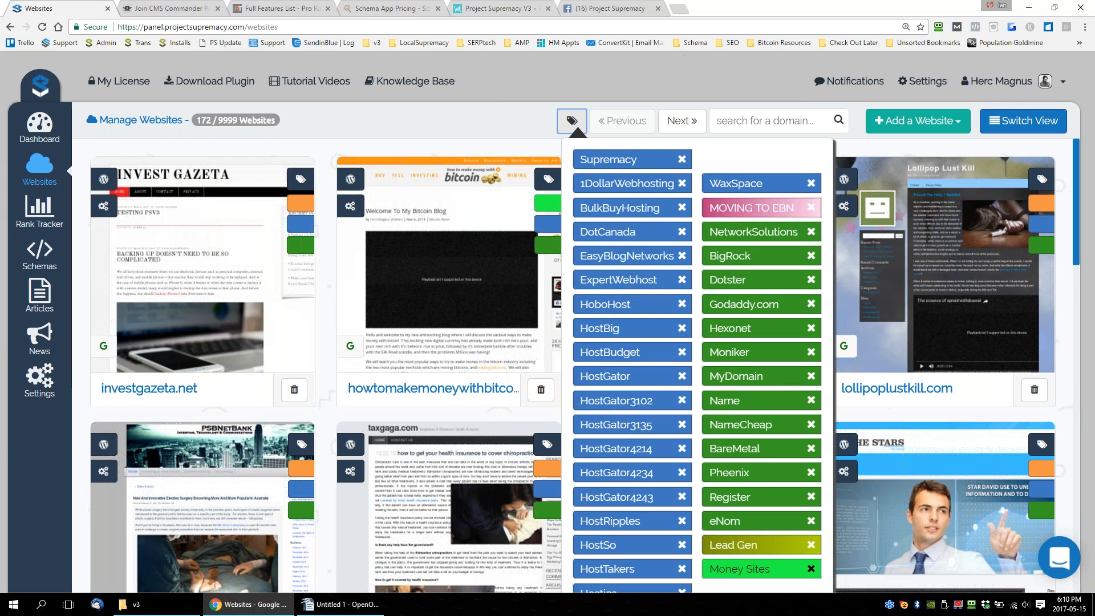
pyautogui.click(706, 81)
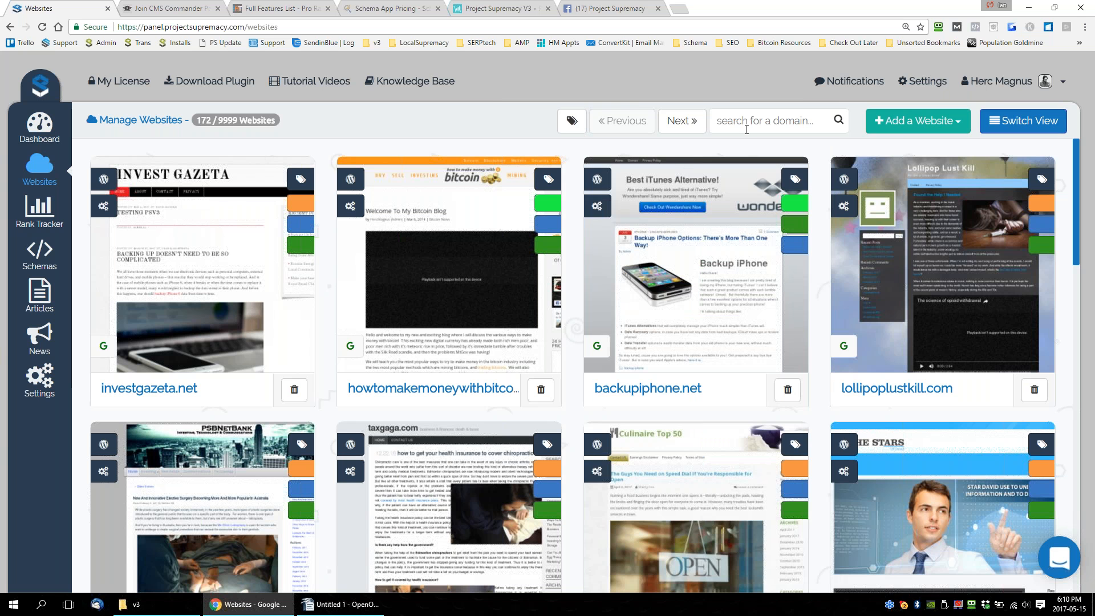
pyautogui.click(748, 129)
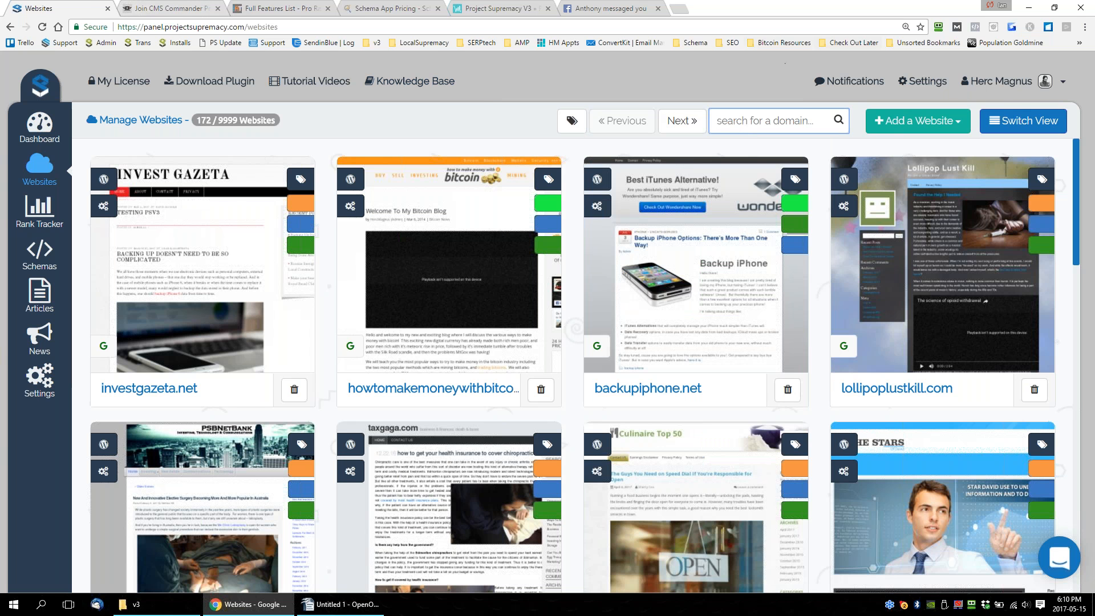
# Log out of the panel and sign in with the second saved v3 passcard, autofilling its username and password.
pyautogui.click(1022, 85)
pyautogui.click(993, 152)
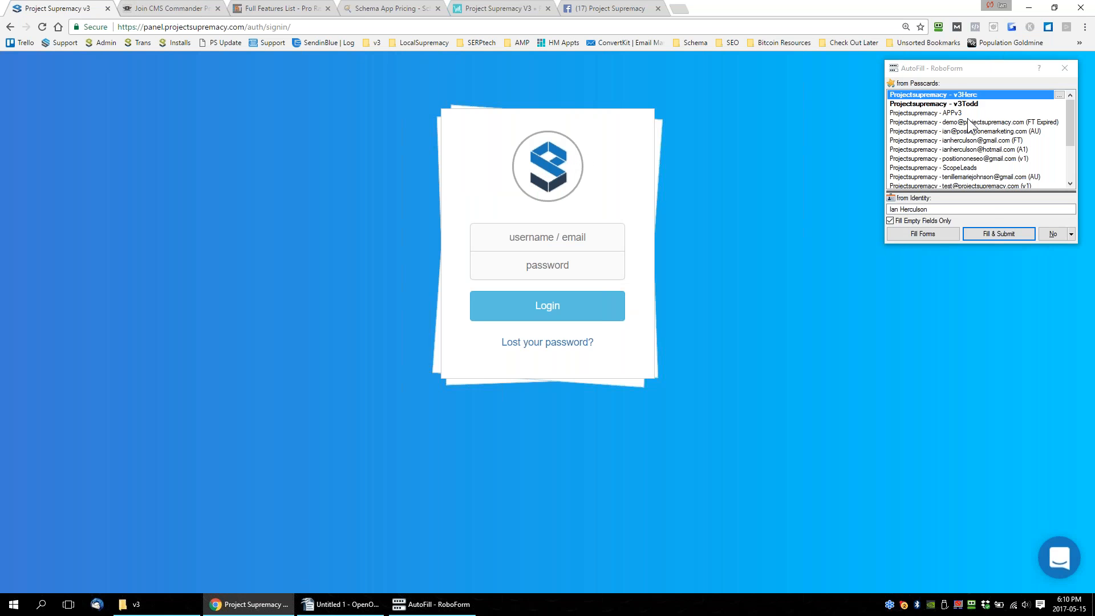
pyautogui.click(970, 104)
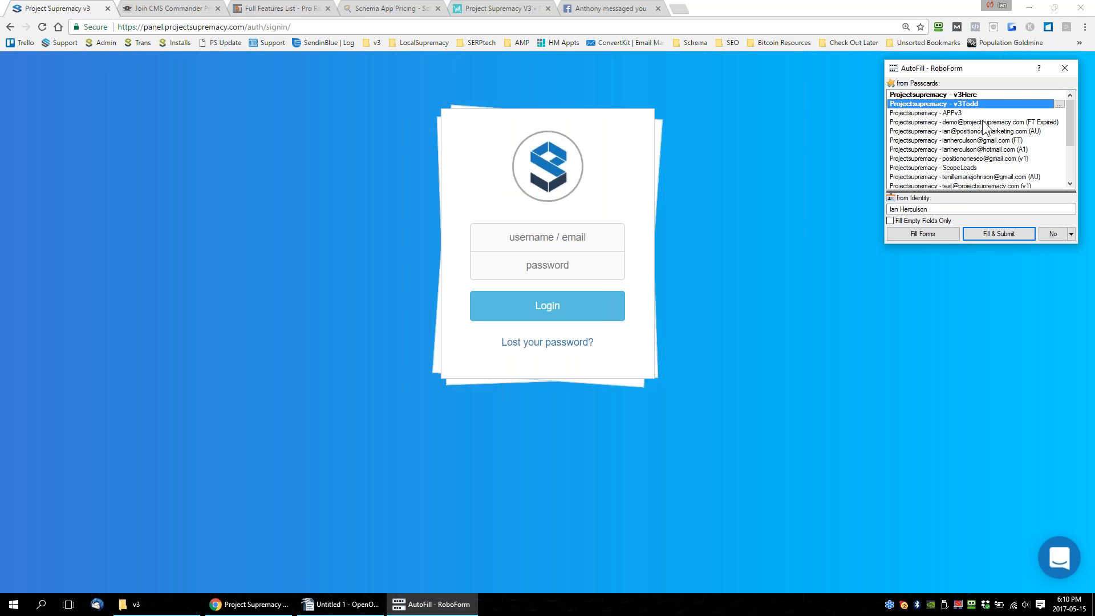
pyautogui.click(999, 234)
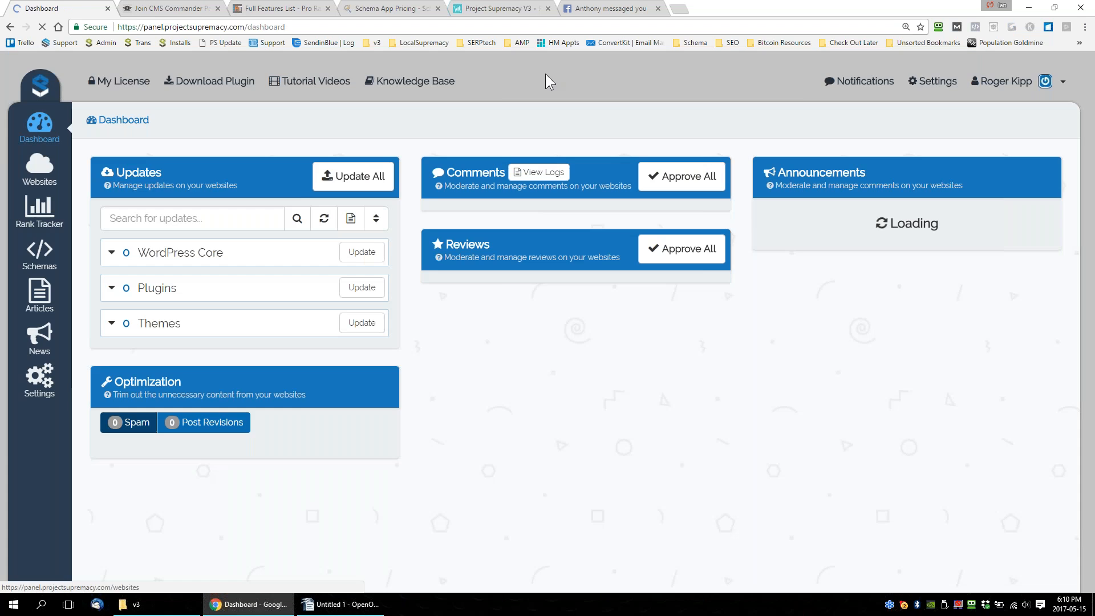
# Open the supremacy.hosting site and review its features and monthly hosting plan prices.
pyautogui.click(699, 23)
pyautogui.write('supremacy.hs')
pyautogui.press('BackSpace')
pyautogui.write('osting')
pyautogui.press('Return')
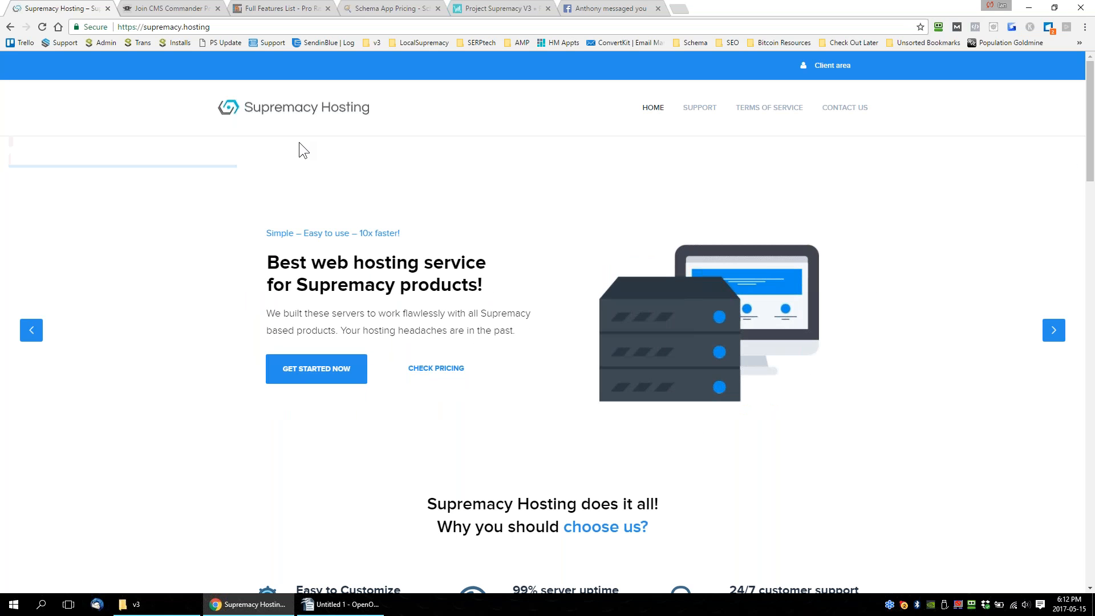
pyautogui.hotkey('ctrl', 'l')
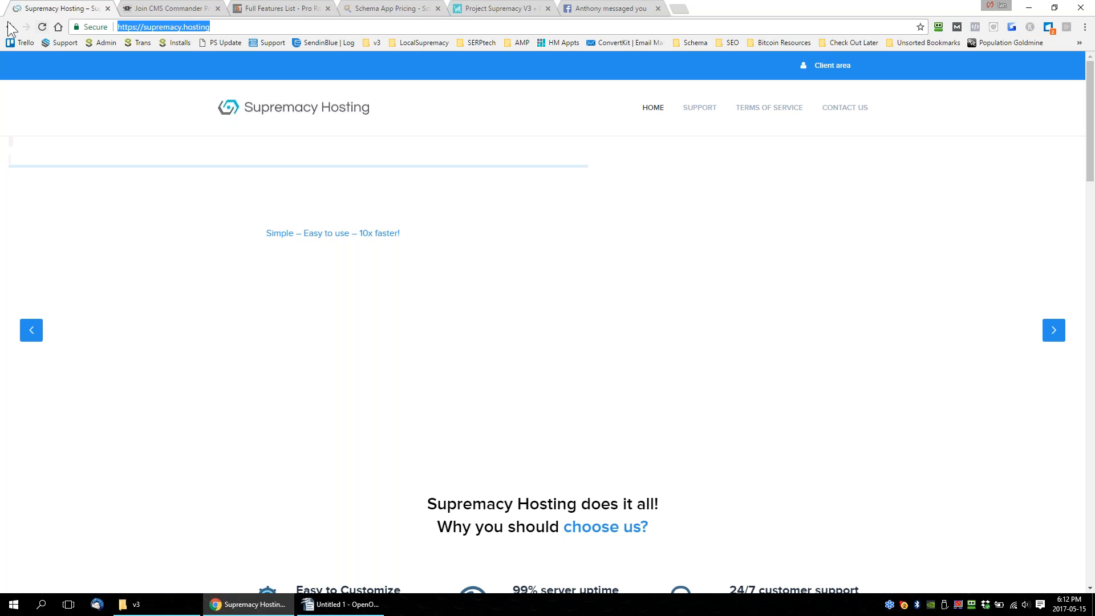
pyautogui.scroll(-7, 622, 343)
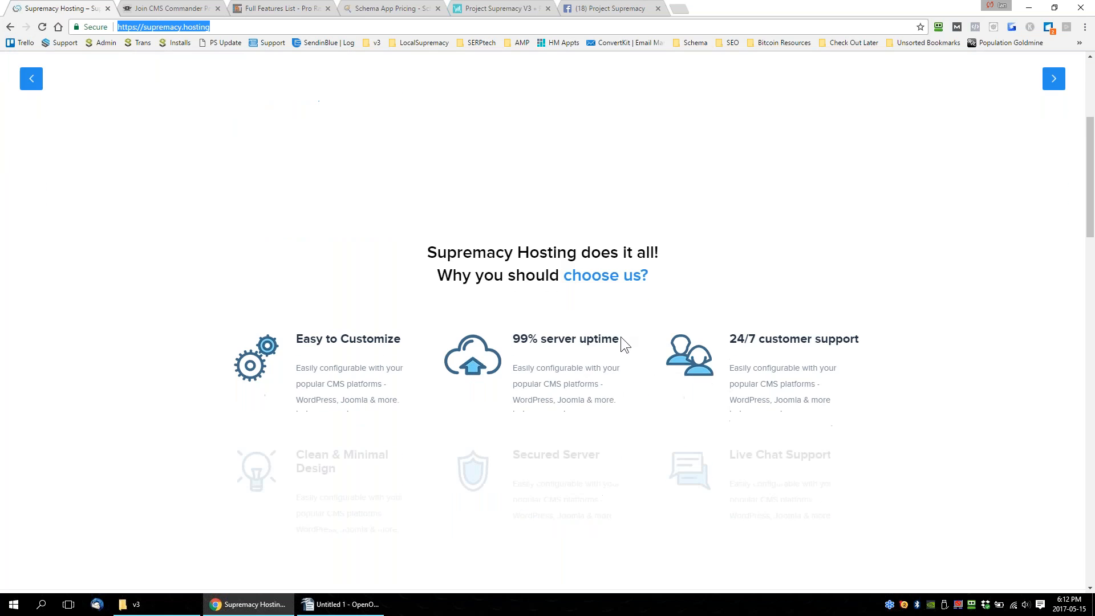
pyautogui.scroll(-8, 621, 338)
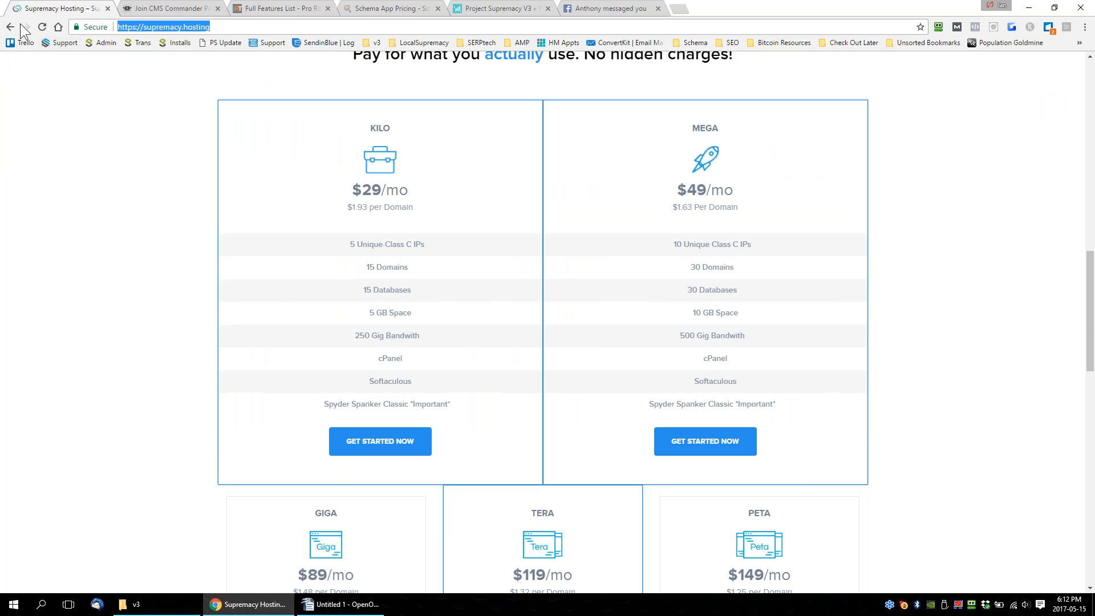
# Return to the panel dashboard, reset the browser zoom to its default, and open the Websites page.
pyautogui.click(10, 27)
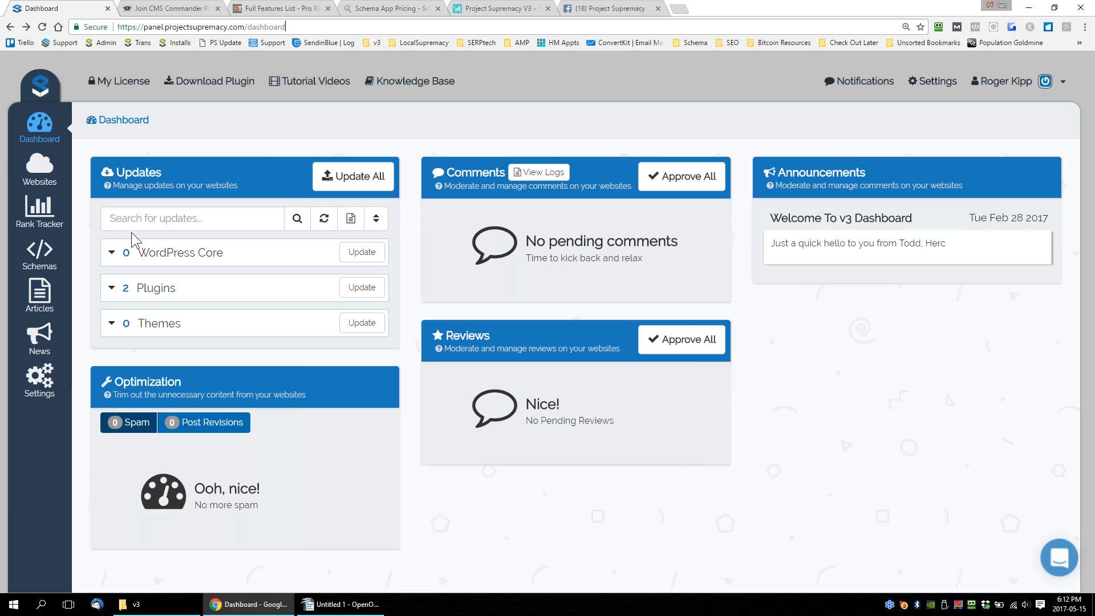
pyautogui.hotkey('ctrl', '0')
pyautogui.click(31, 150)
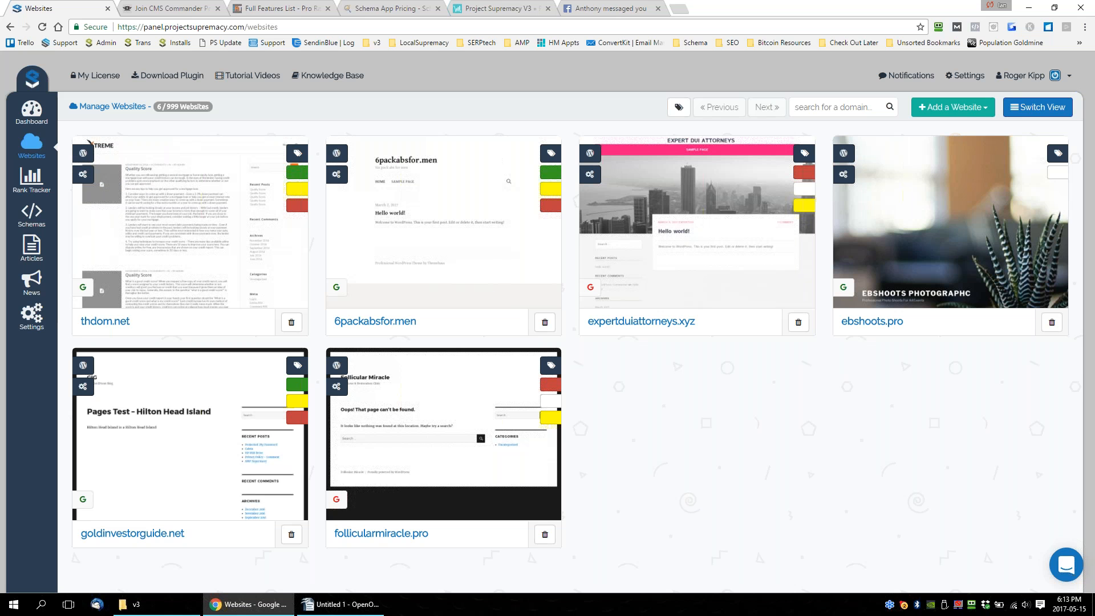
# Open the management page of ebshoots.pro, expand its cPanel Direct Access Settings, and return to the Websites page.
pyautogui.click(873, 175)
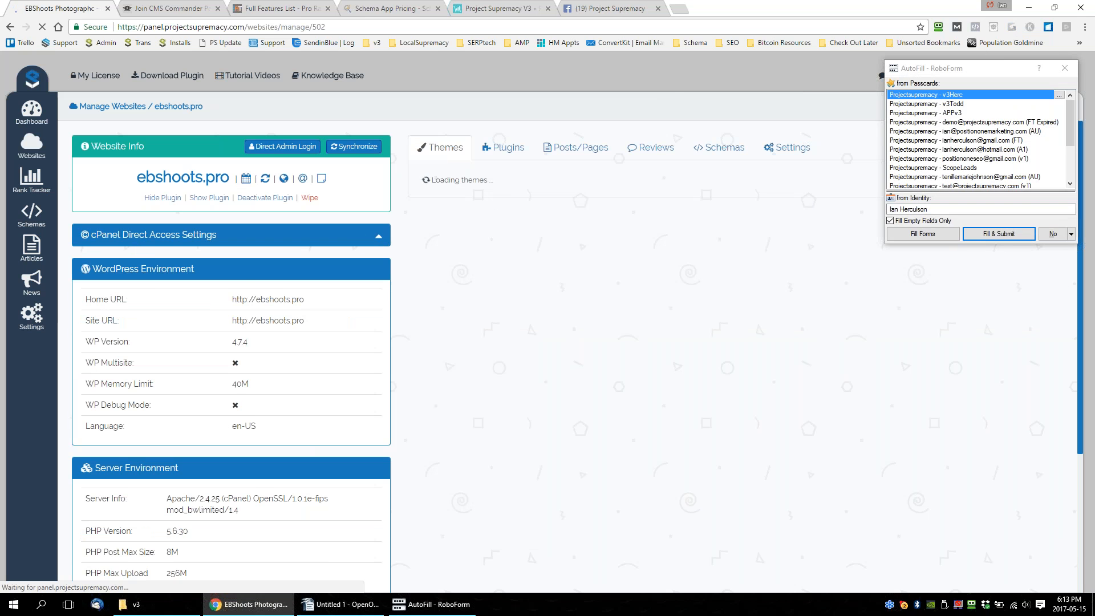
pyautogui.click(379, 237)
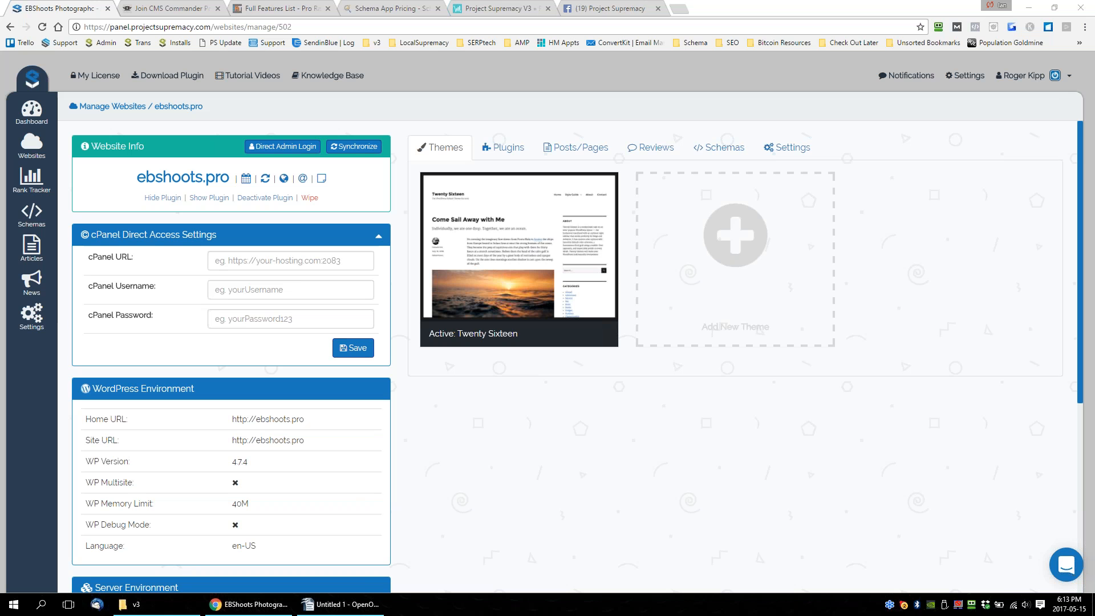
pyautogui.click(31, 145)
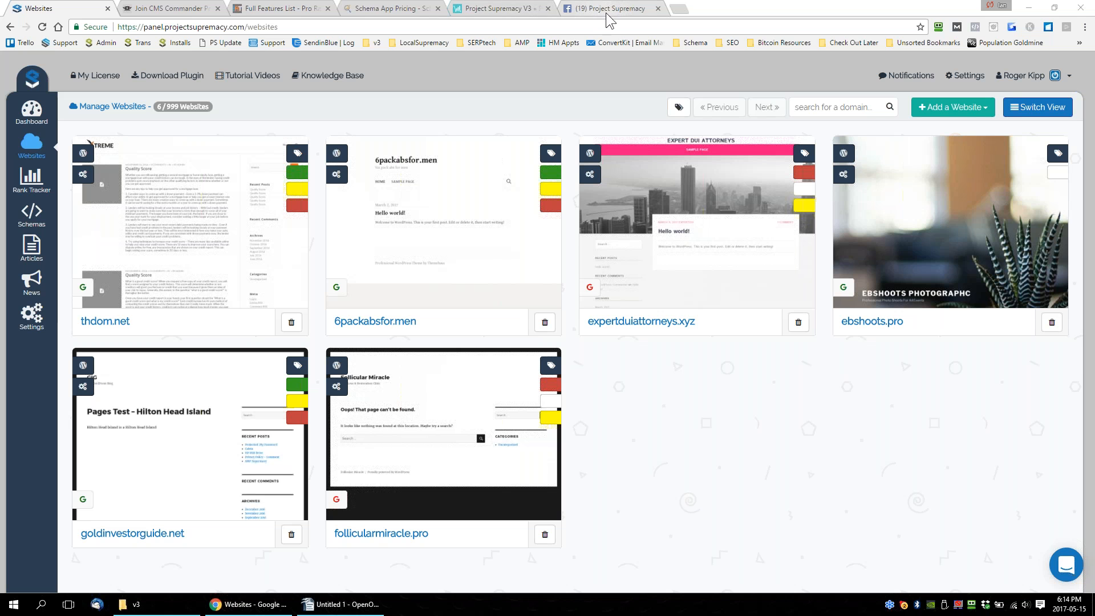
# Switch to the Project Supremacy Facebook group and copy its web address.
pyautogui.click(608, 16)
pyautogui.moveTo(220, 65); pyautogui.dragTo(152, 65)
pyautogui.rightClick(299, 27)
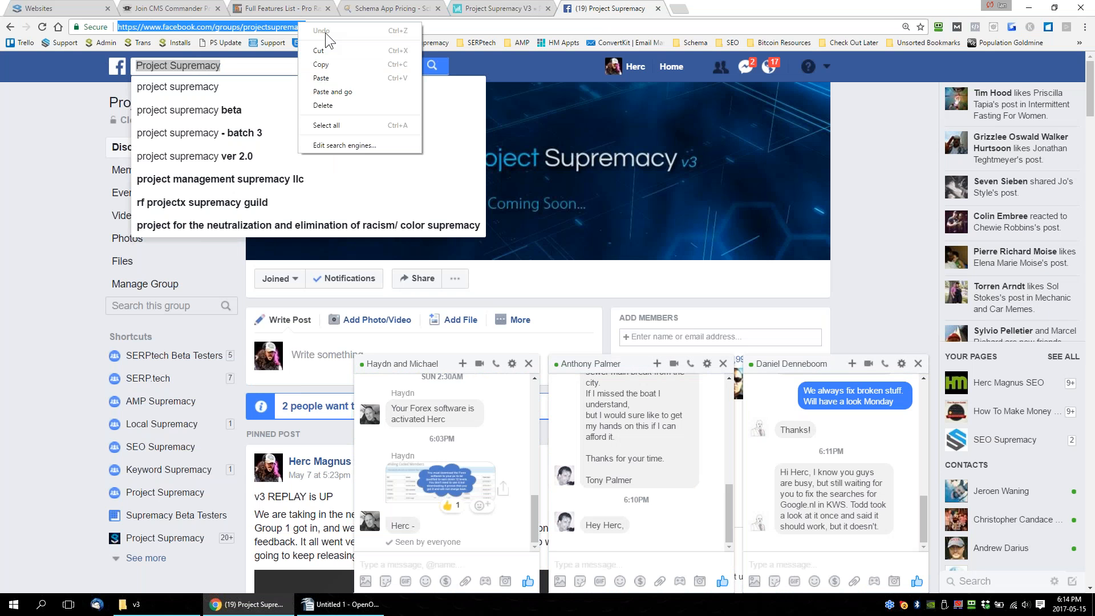
pyautogui.click(339, 65)
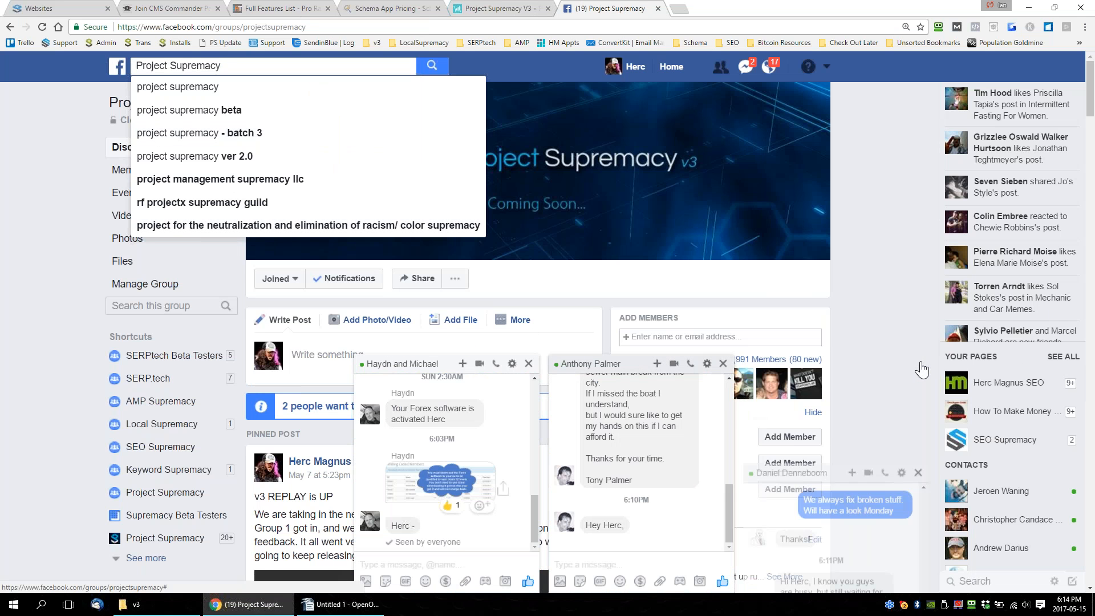
# Close the three open chat windows on the group page and select the page's web address.
pyautogui.click(918, 364)
pyautogui.click(918, 364)
pyautogui.click(918, 363)
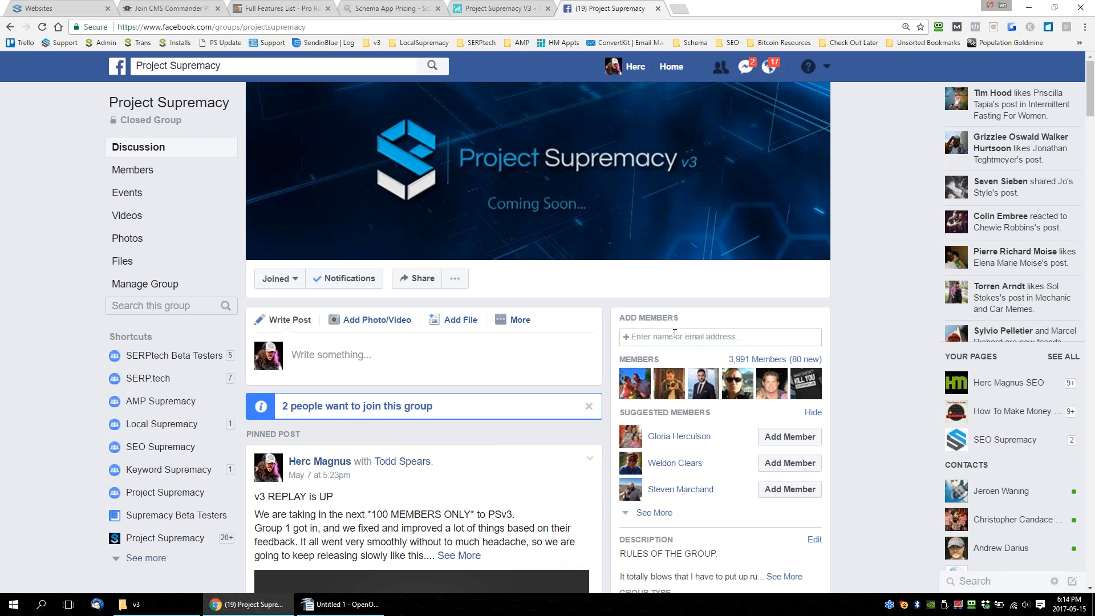
pyautogui.click(287, 28)
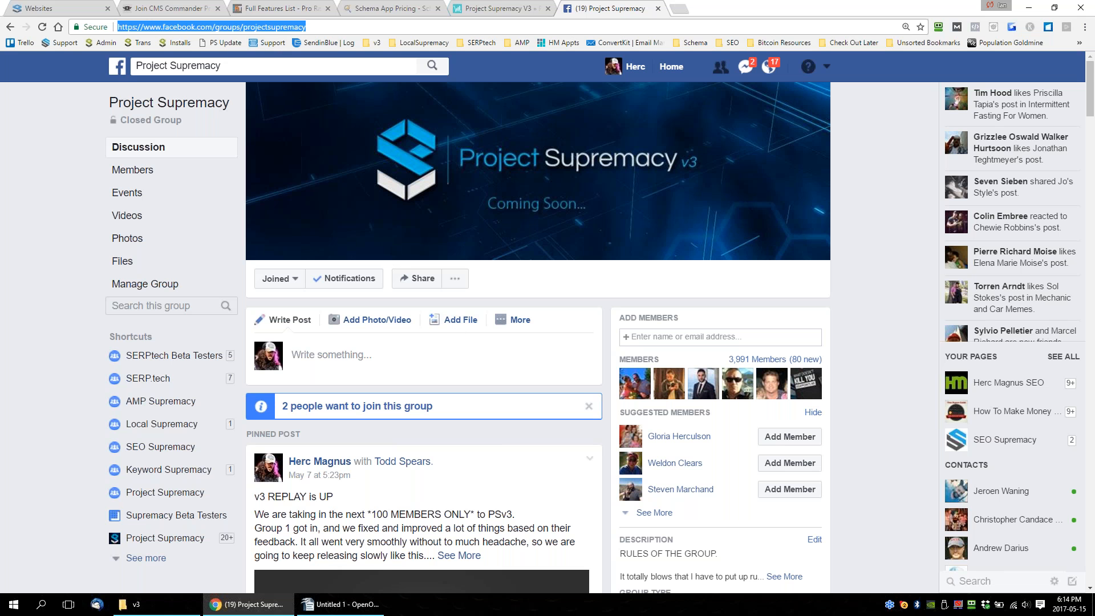
# Look over the group's pinned v3 replay post, marking its "v3 REPLAY is UP" headline.
pyautogui.scroll(-3, 502, 404)
pyautogui.scroll(-12, 432, 437)
pyautogui.scroll(15, 329, 377)
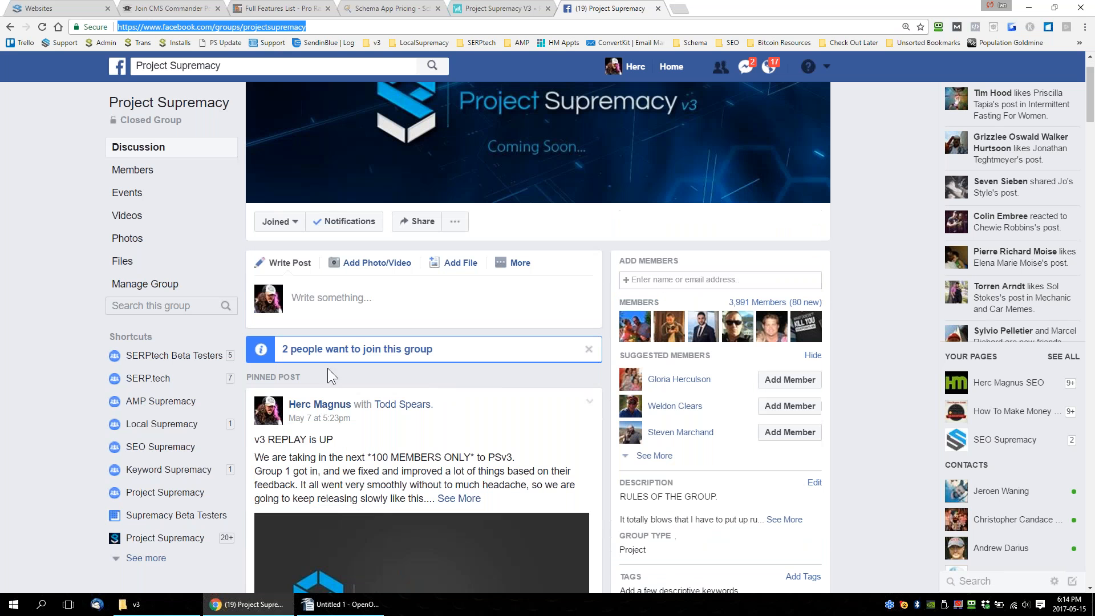
pyautogui.moveTo(256, 446); pyautogui.dragTo(333, 440)
pyautogui.scroll(-1, 406, 456)
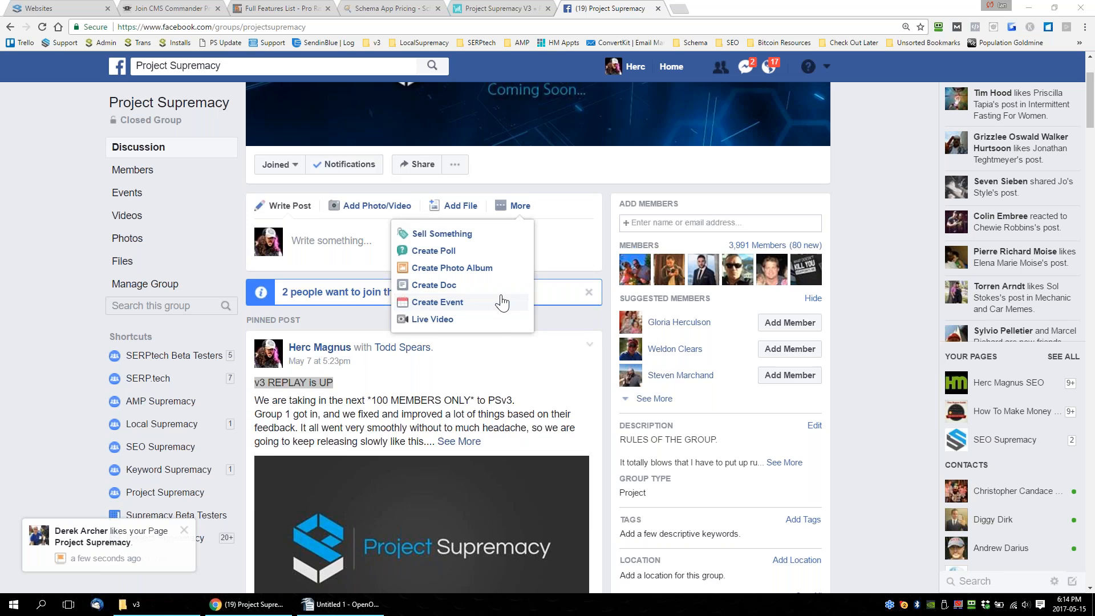
pyautogui.scroll(2, 496, 295)
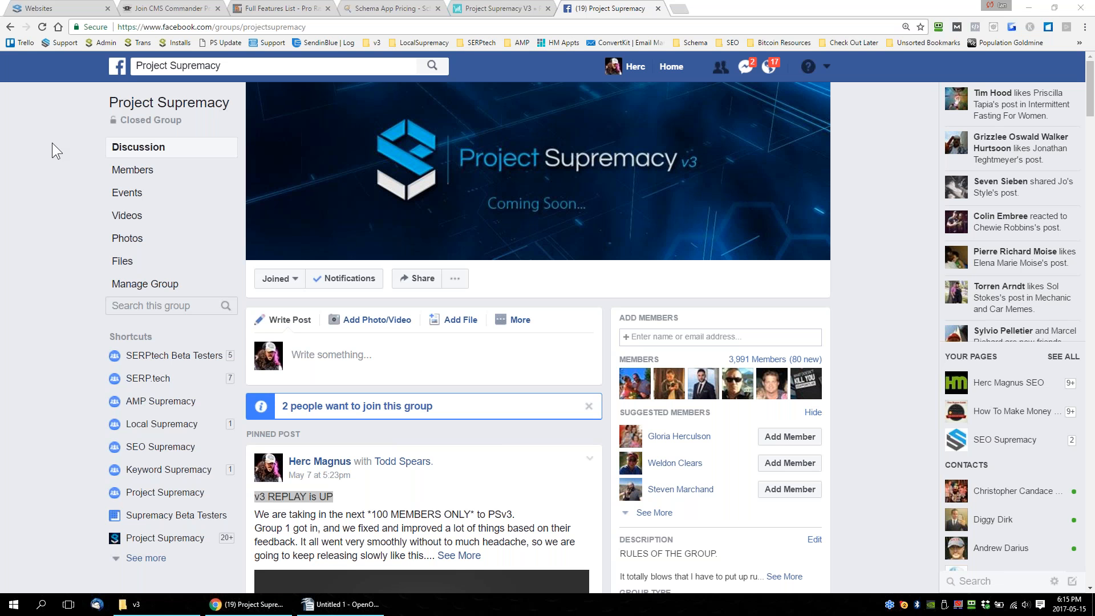
# Open a new browser tab, return to the Project Supremacy Facebook group, and look over its page.
pyautogui.click(681, 9)
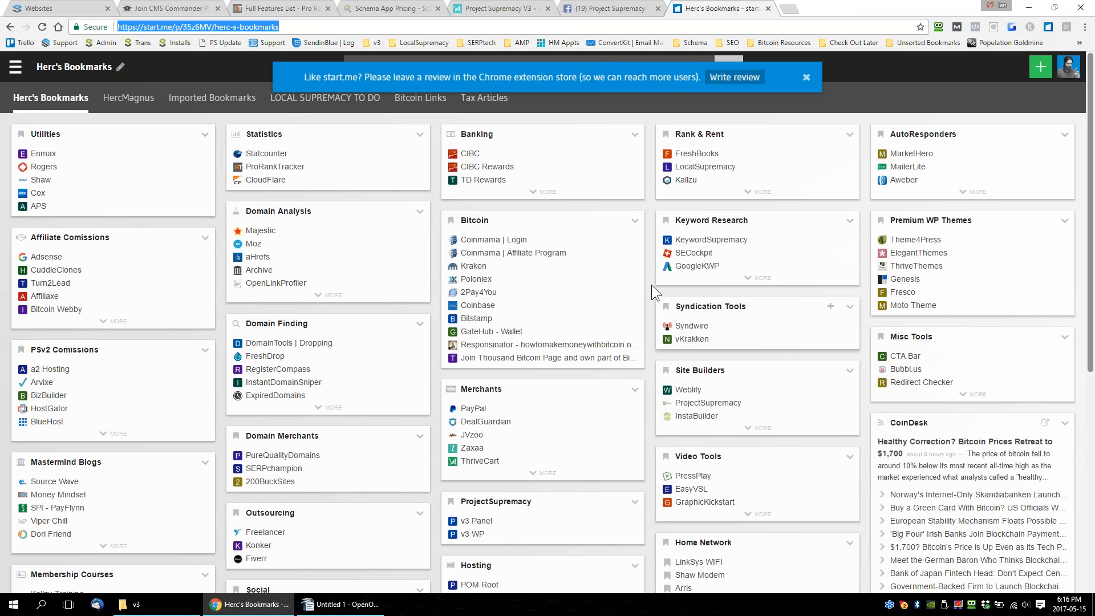
pyautogui.click(604, 8)
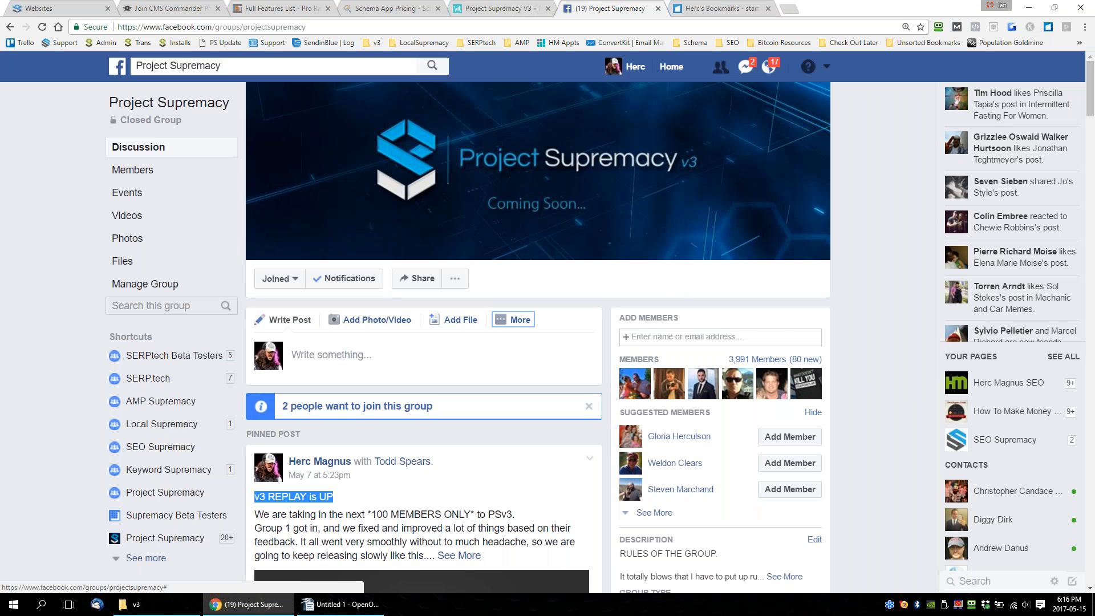
pyautogui.scroll(-1, 538, 342)
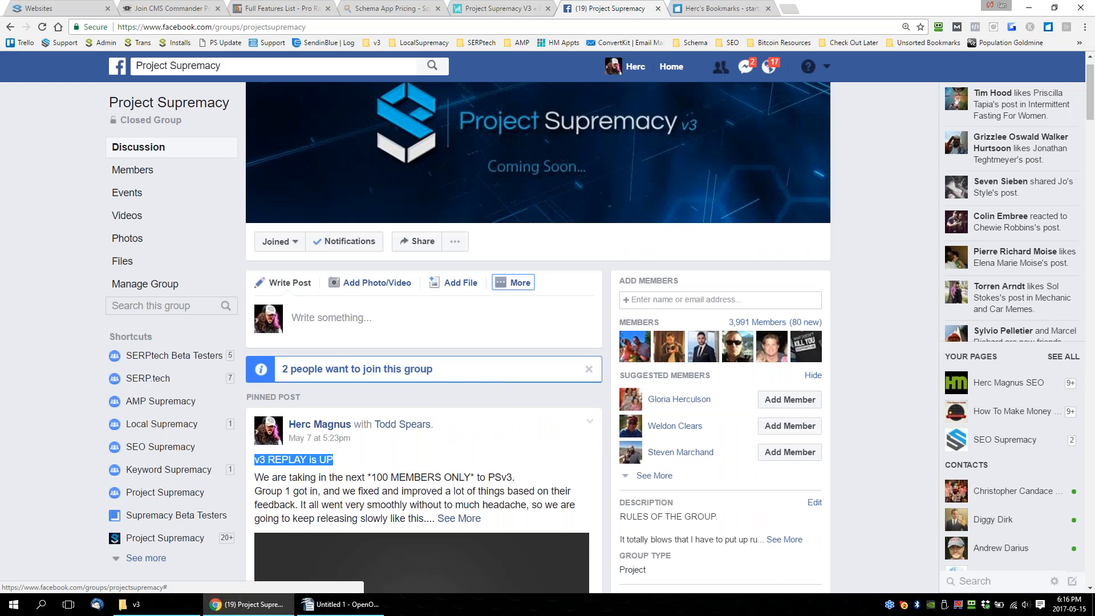
pyautogui.scroll(1, 538, 343)
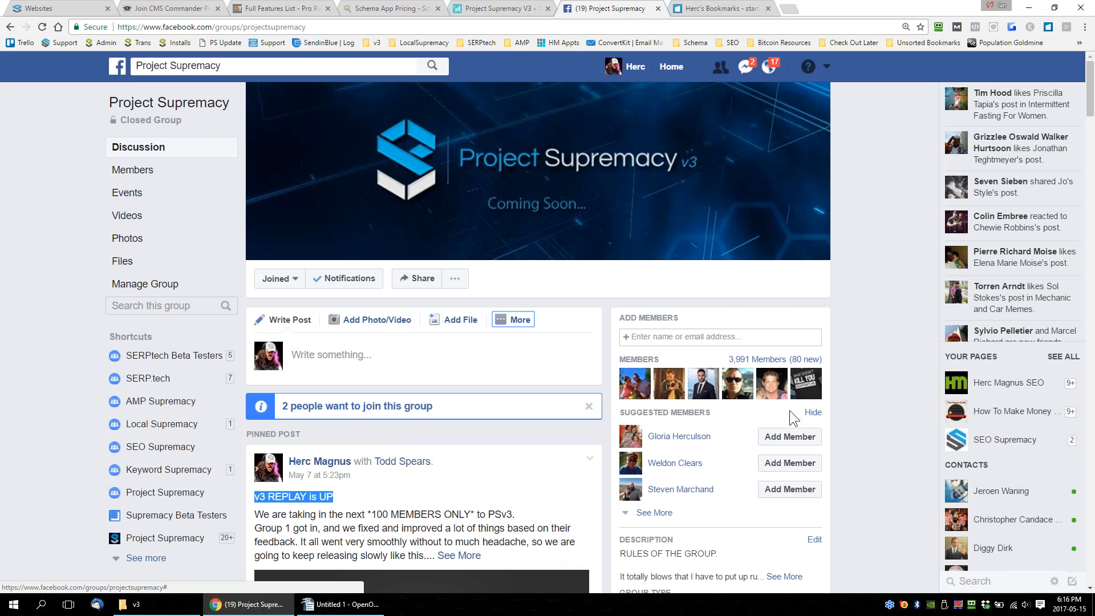
# Go to the start.me bookmarks page and dismiss its extension review banner.
pyautogui.moveTo(770, 396)
pyautogui.click(720, 8)
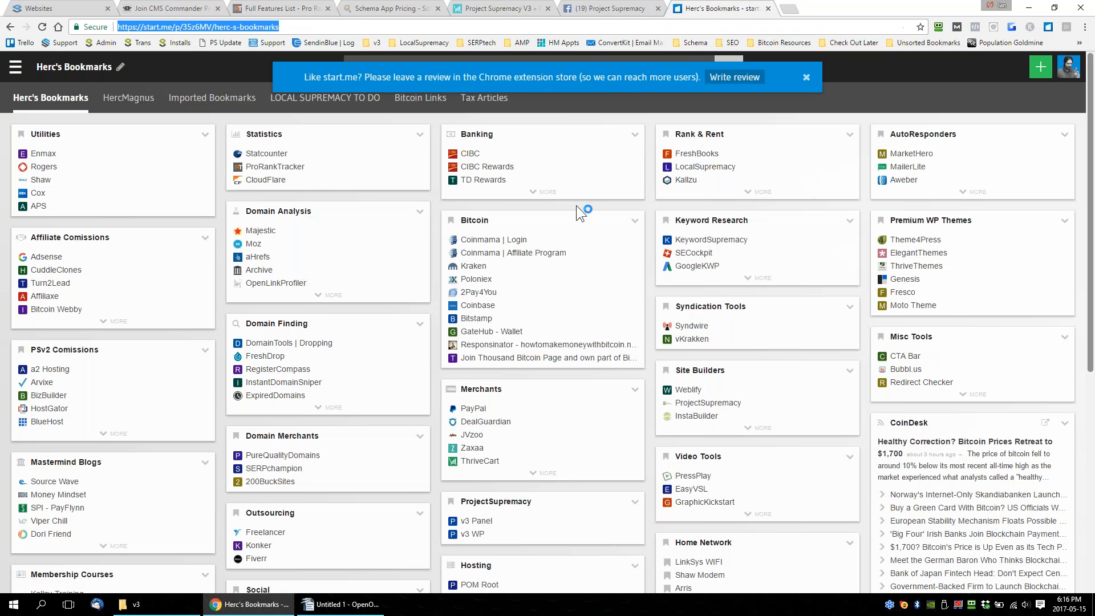
pyautogui.click(806, 77)
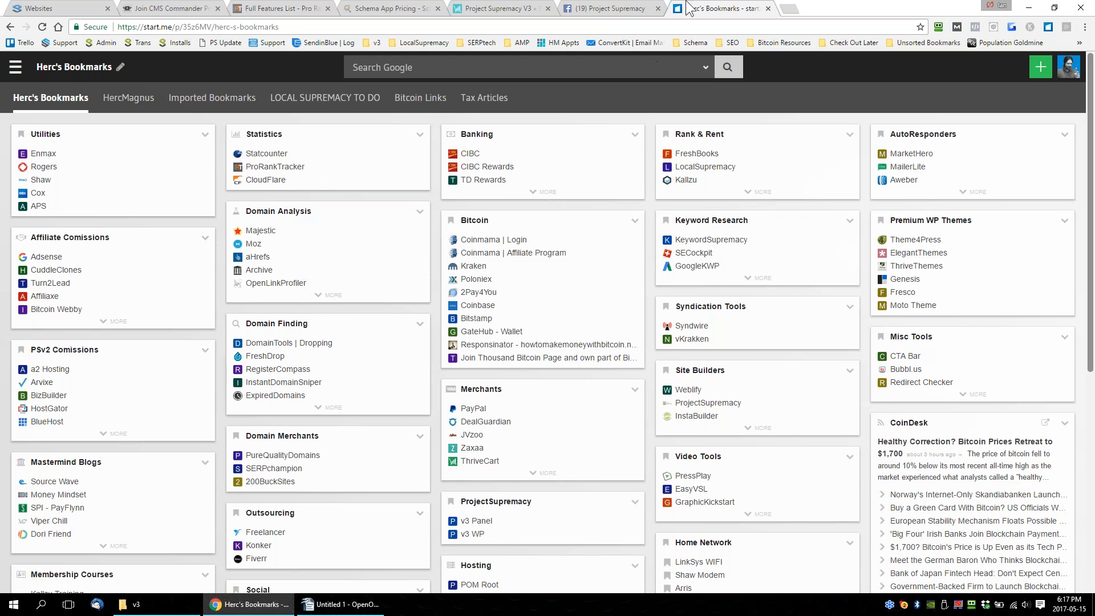
pyautogui.click(619, 8)
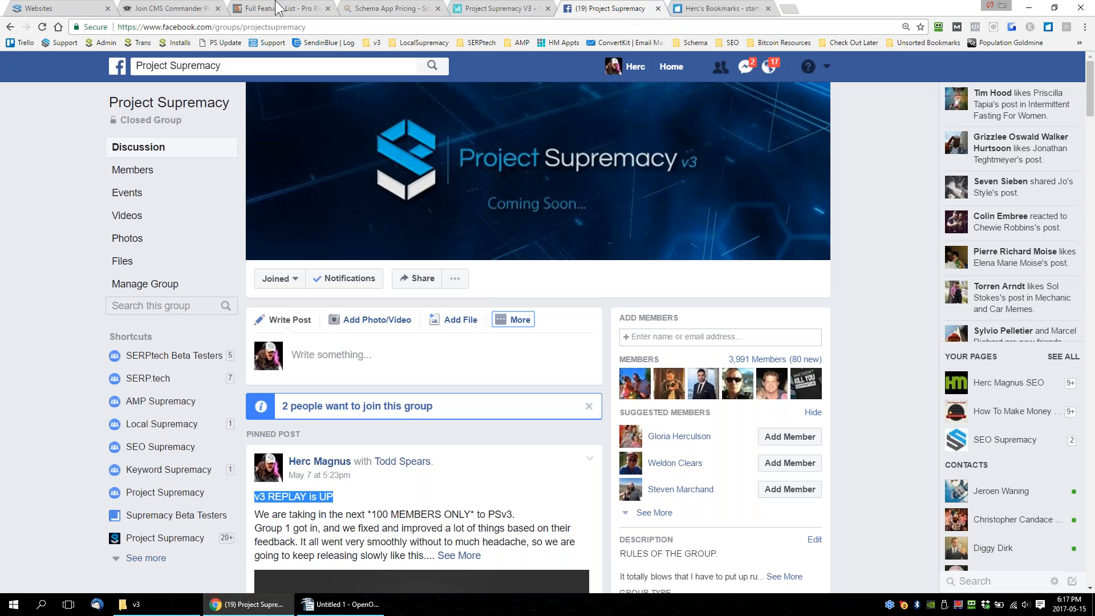
pyautogui.click(51, 8)
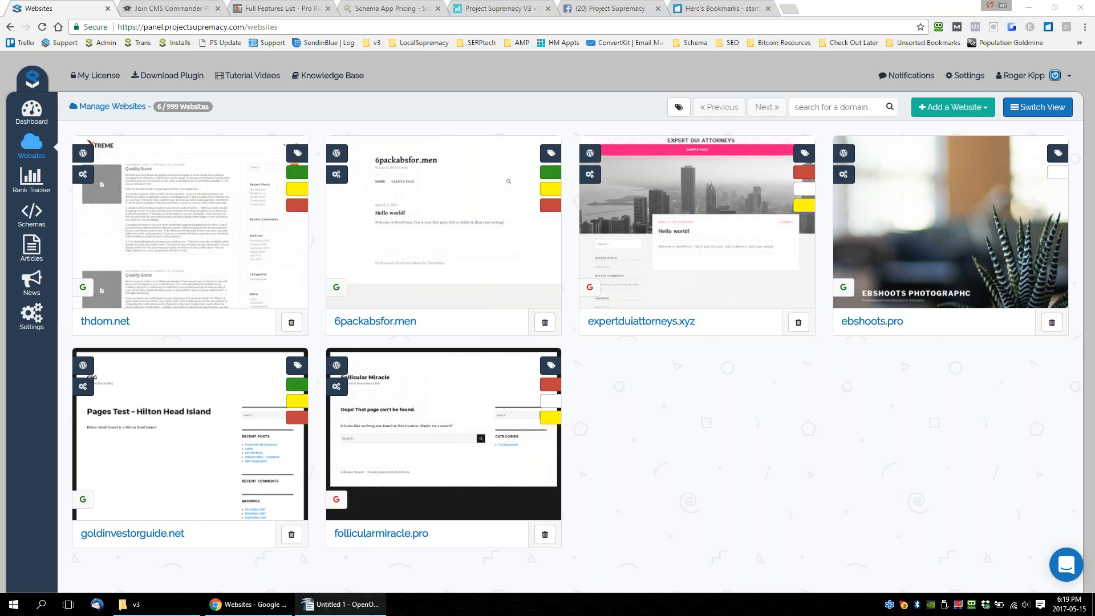
pyautogui.click(340, 604)
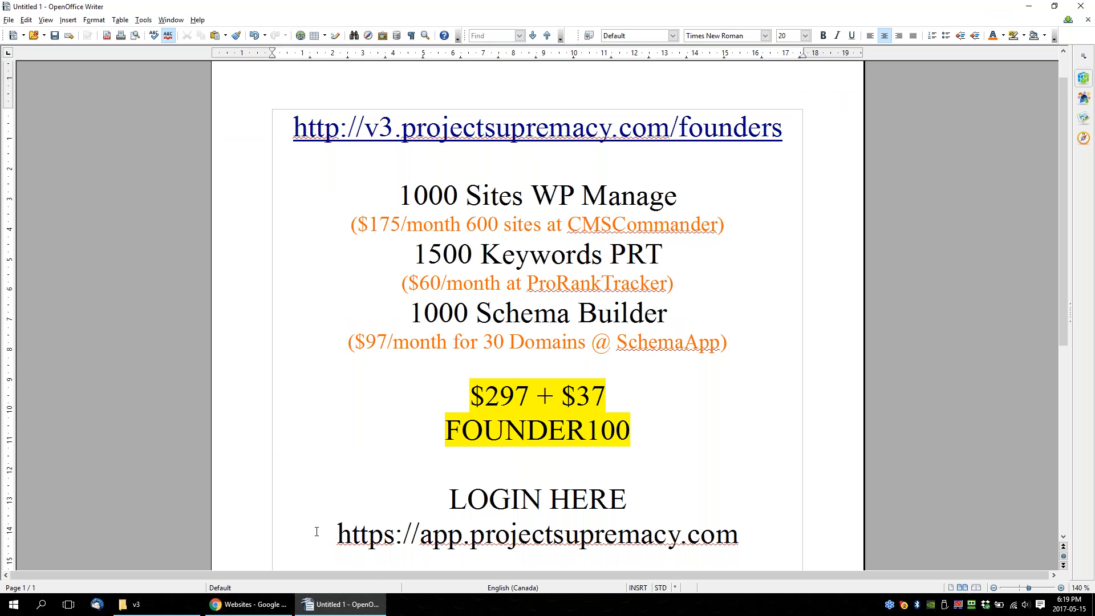
pyautogui.moveTo(335, 533); pyautogui.dragTo(775, 563)
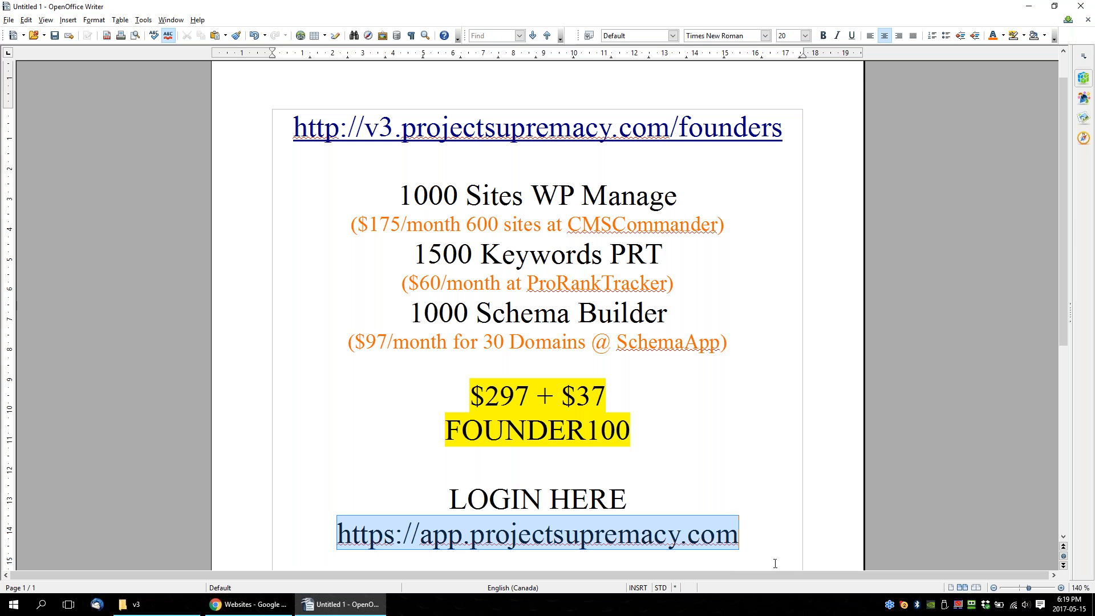
# Remove the yellow highlighting from the "$297 + $37" price line by setting it to No Fill.
pyautogui.moveTo(465, 399); pyautogui.dragTo(608, 399)
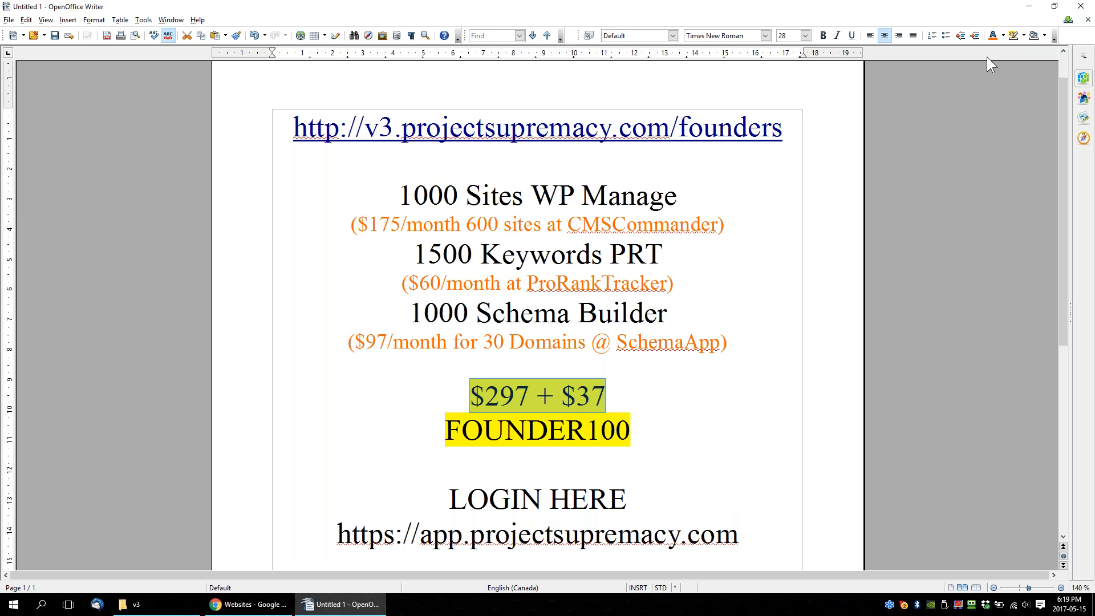
pyautogui.click(1024, 36)
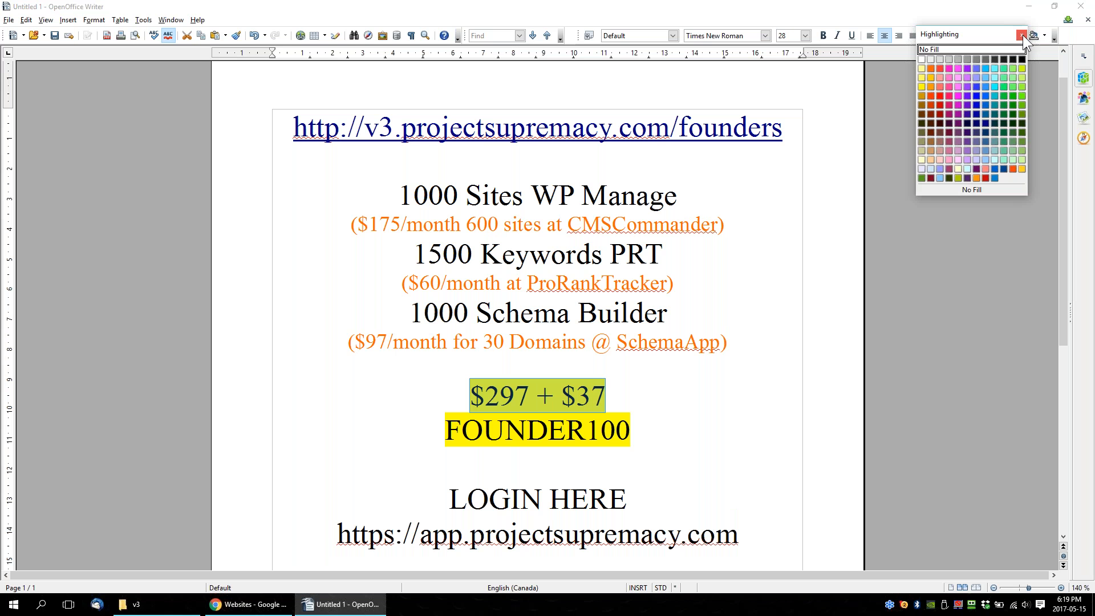
pyautogui.click(922, 50)
pyautogui.click(752, 288)
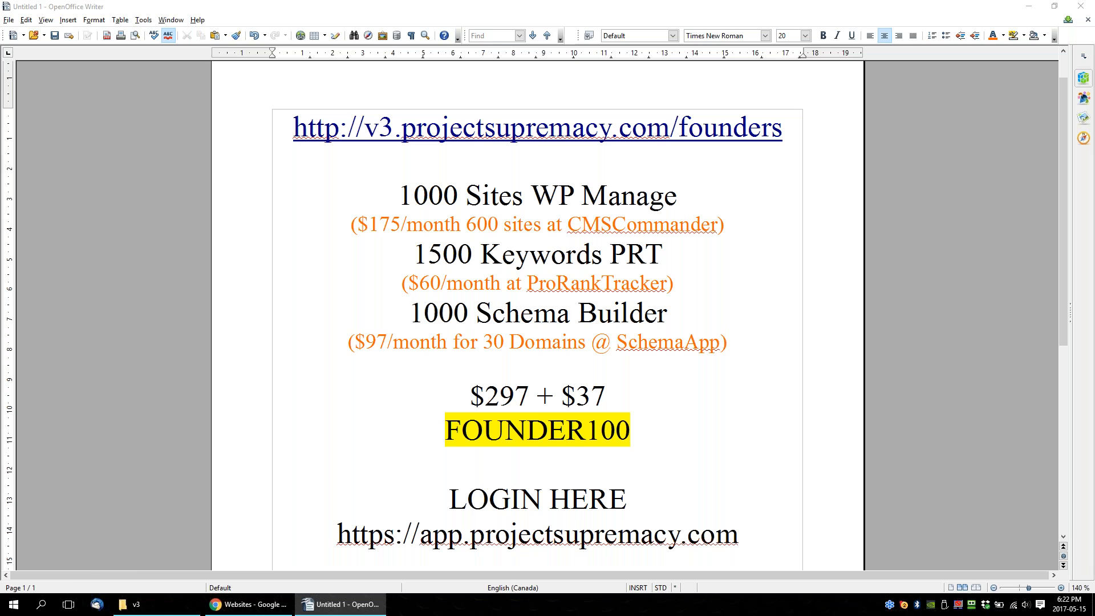
# Switch to Chrome, open a new incognito window, and load the Supremacy Helpdesk login page at supremacy.freshdesk.com.
pyautogui.click(288, 604)
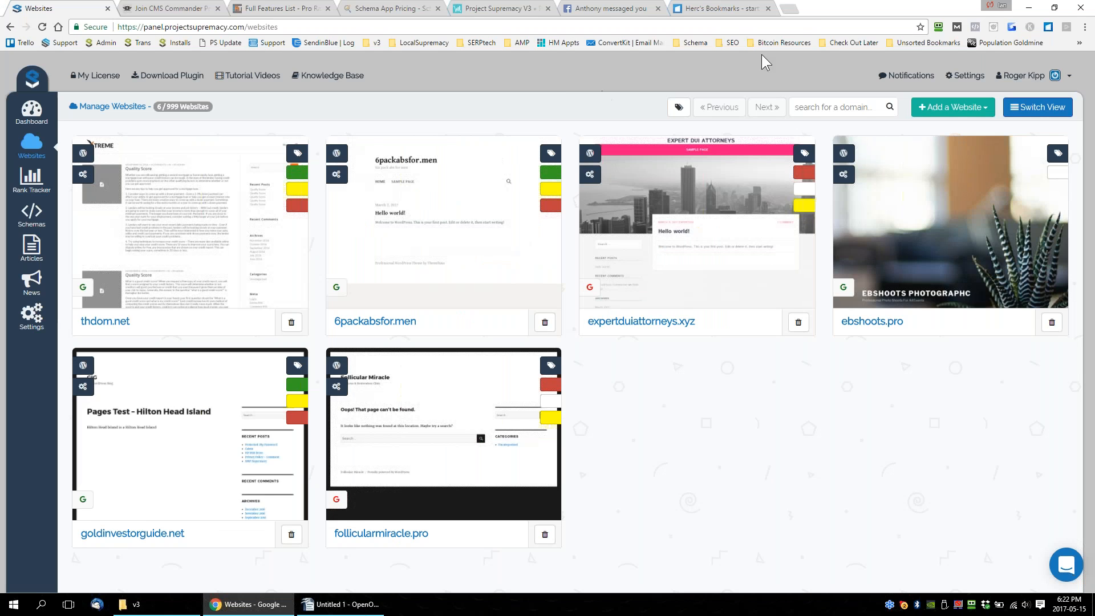
pyautogui.click(790, 10)
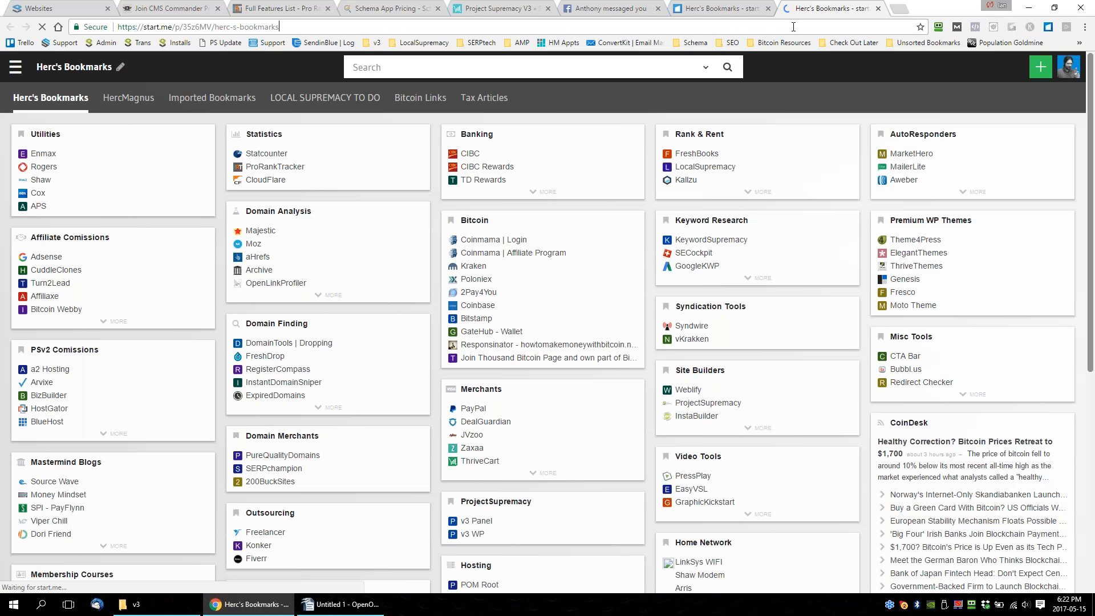
pyautogui.click(793, 27)
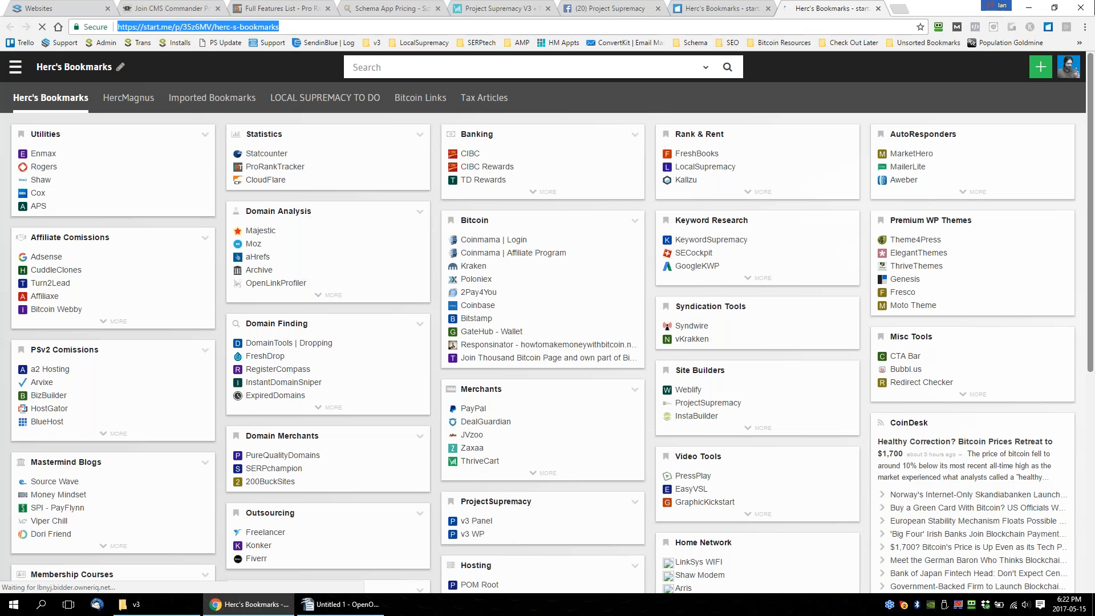
pyautogui.click(1085, 27)
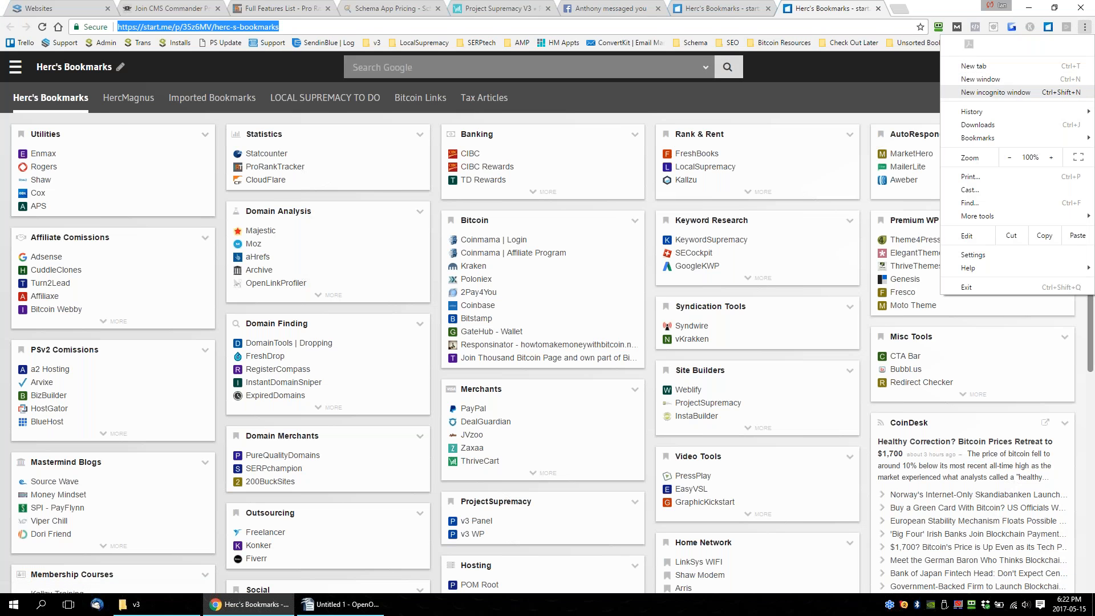
pyautogui.click(1004, 90)
pyautogui.write('supremacy')
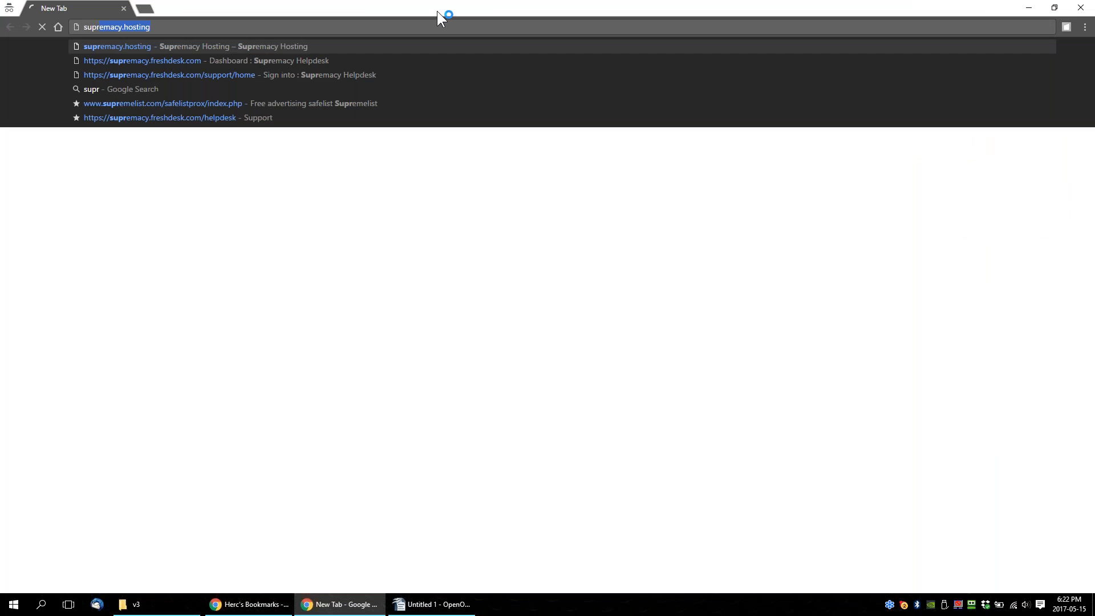
pyautogui.write('.fre')
pyautogui.press('Return')
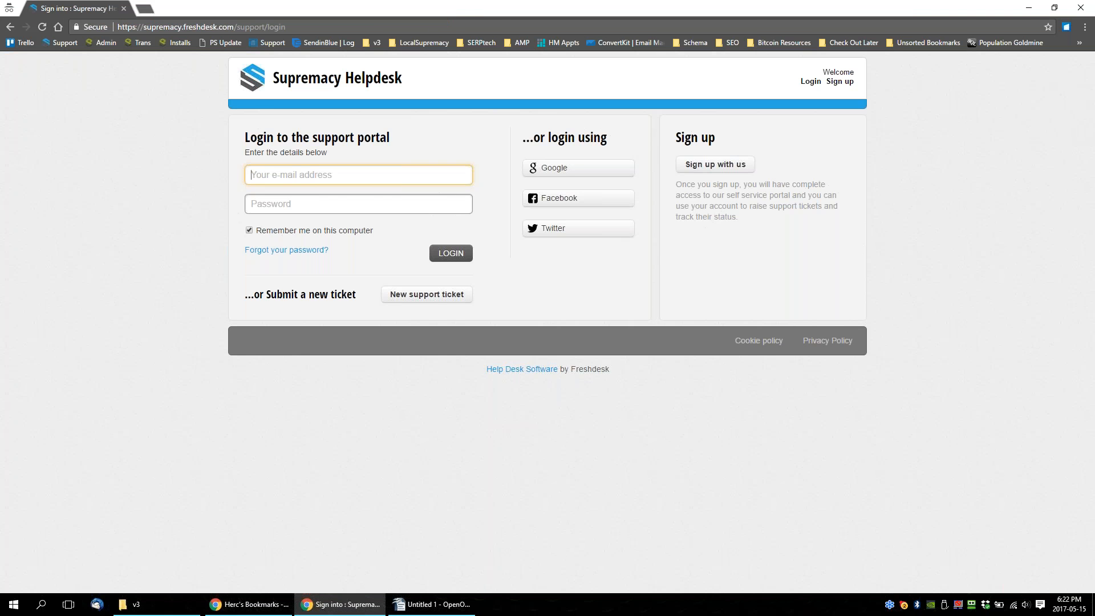
# Look over the helpdesk's login page and new support ticket form, and return to the offer document in OpenOffice Writer.
pyautogui.hotkey('ctrl', '+')
pyautogui.hotkey('ctrl', '+')
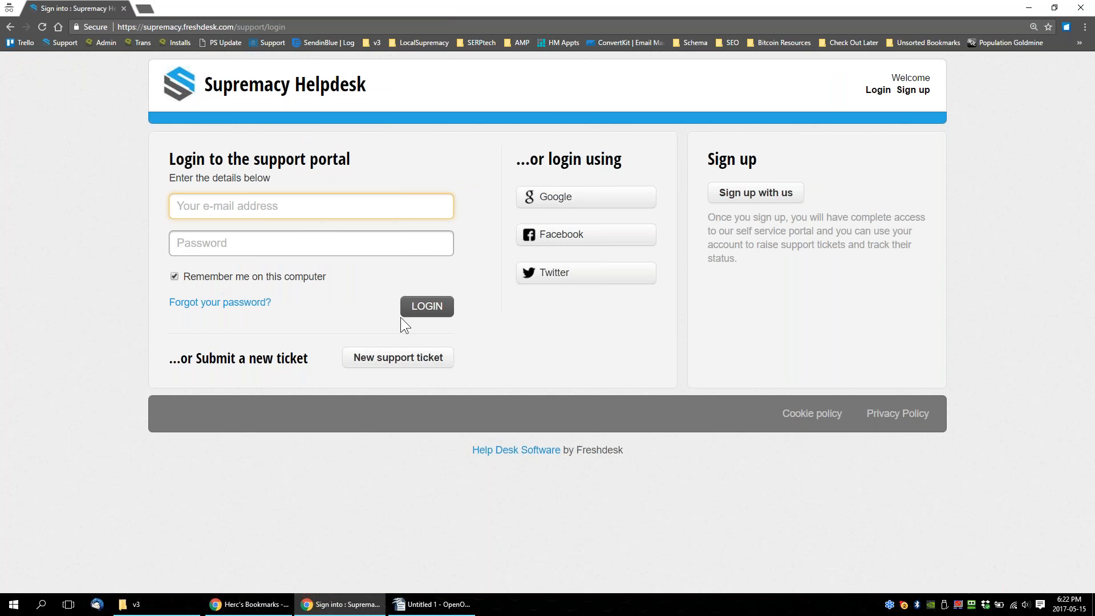
pyautogui.click(403, 357)
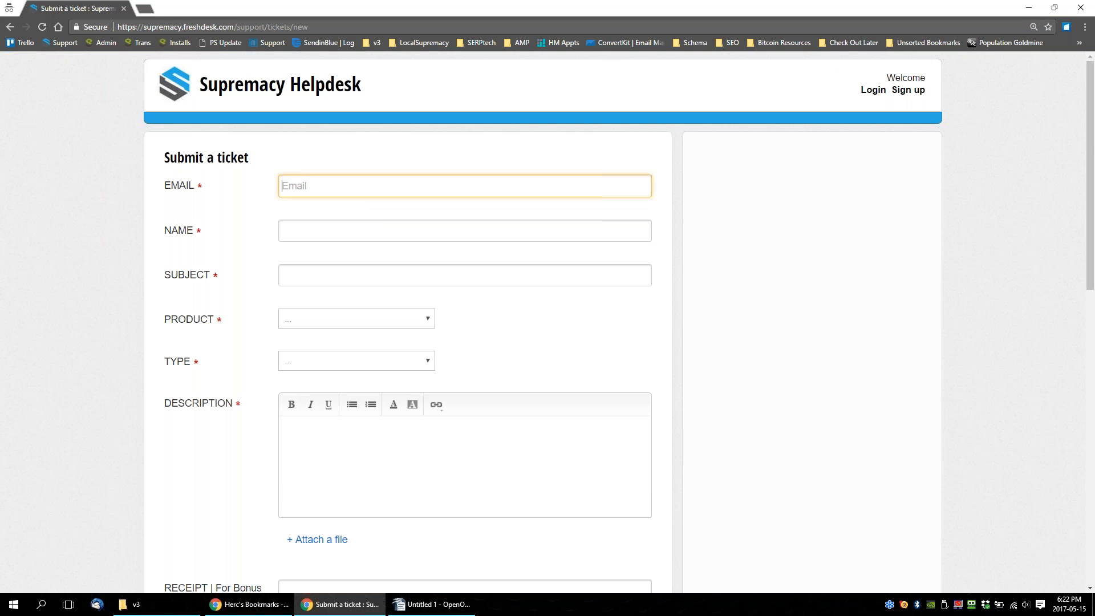
pyautogui.scroll(-10, 596, 337)
pyautogui.scroll(15, 437, 350)
pyautogui.click(10, 27)
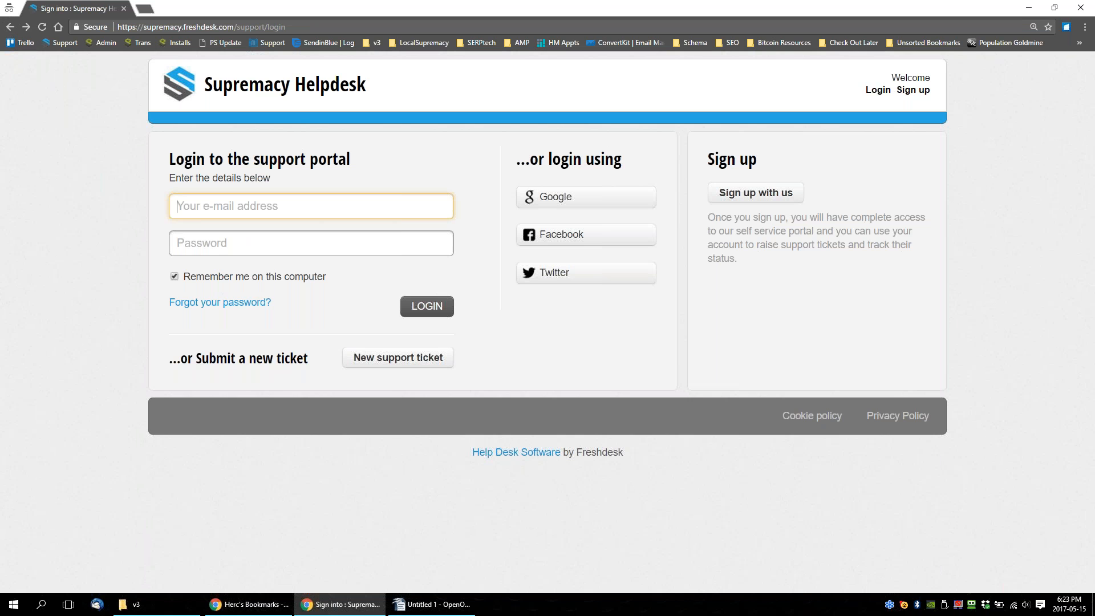
pyautogui.hotkey('alt', 'Tab')
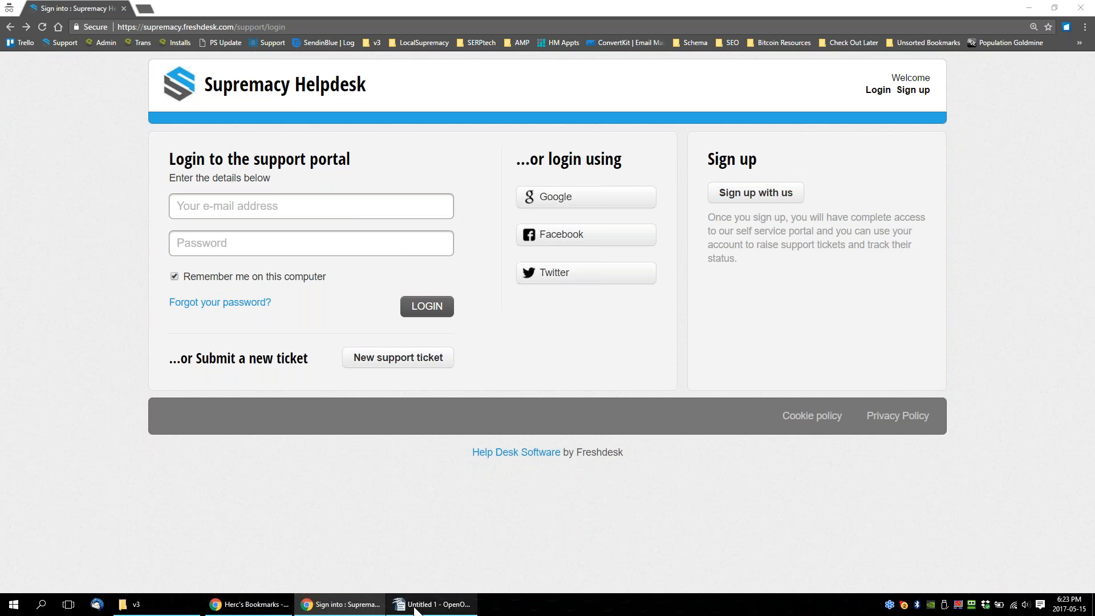
pyautogui.click(432, 614)
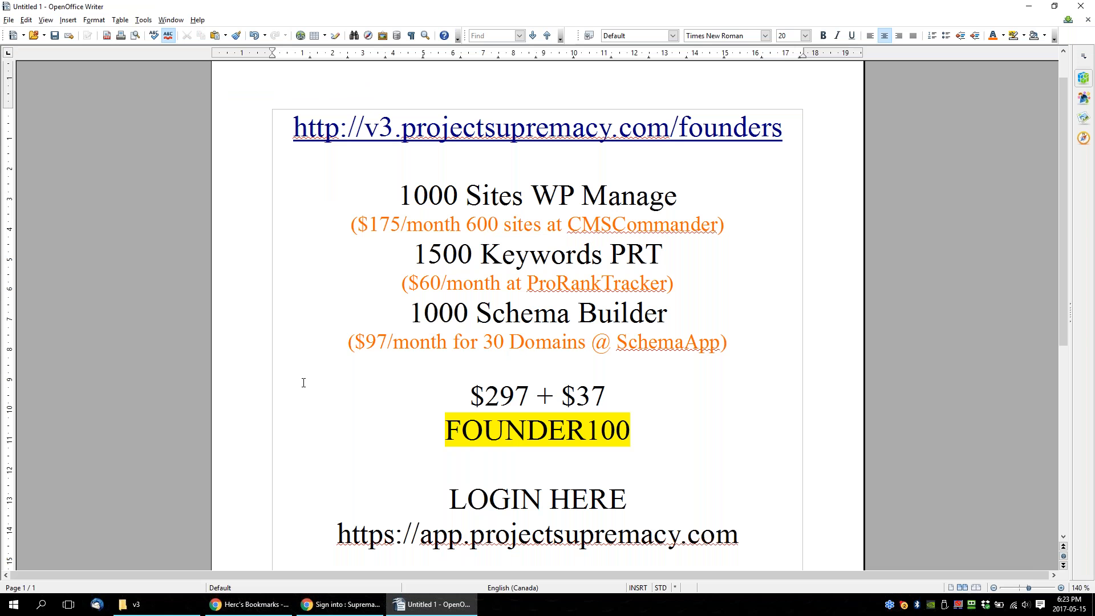